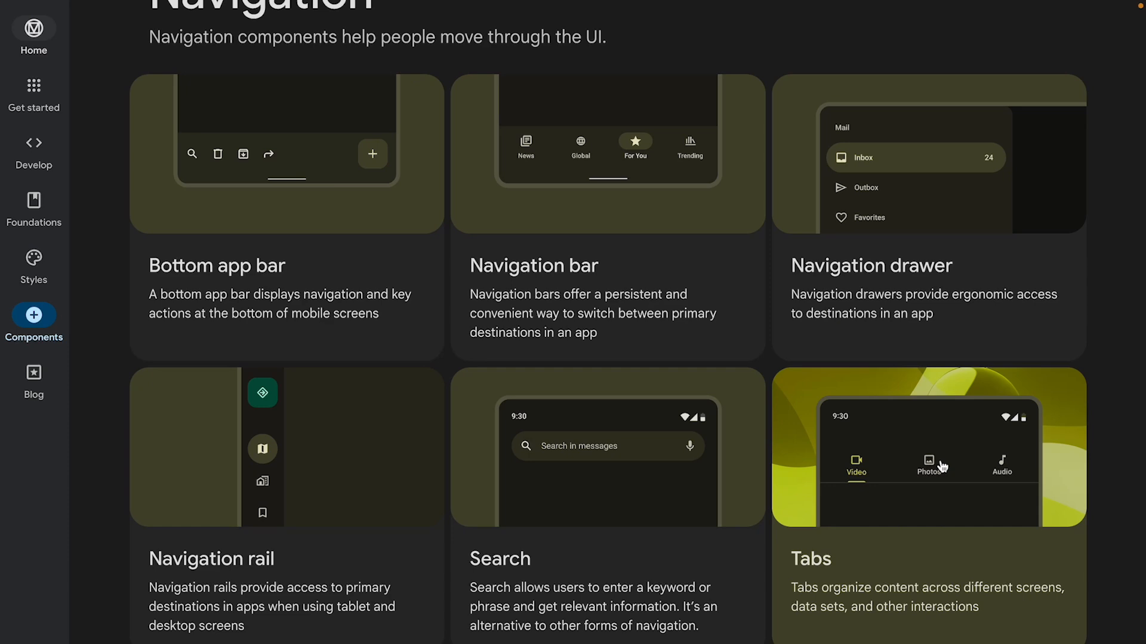
Step: Open the Top app bar component page and examine its four types: center-aligned, small, medium and large
scroll(942, 467, down, 6)
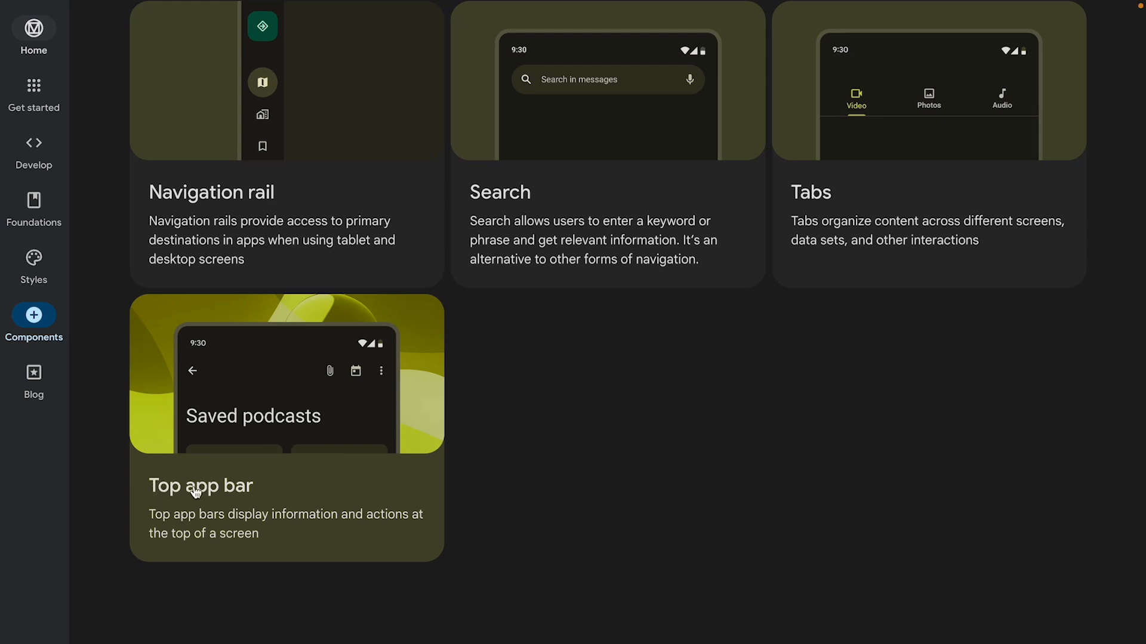
click(267, 397)
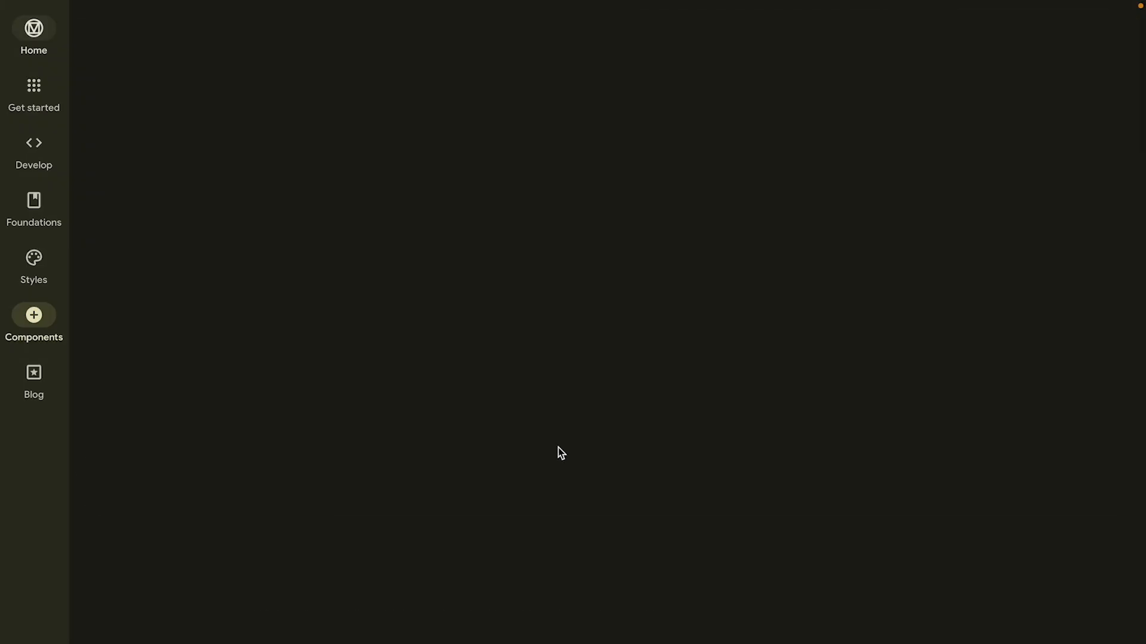
scroll(559, 451, down, 7)
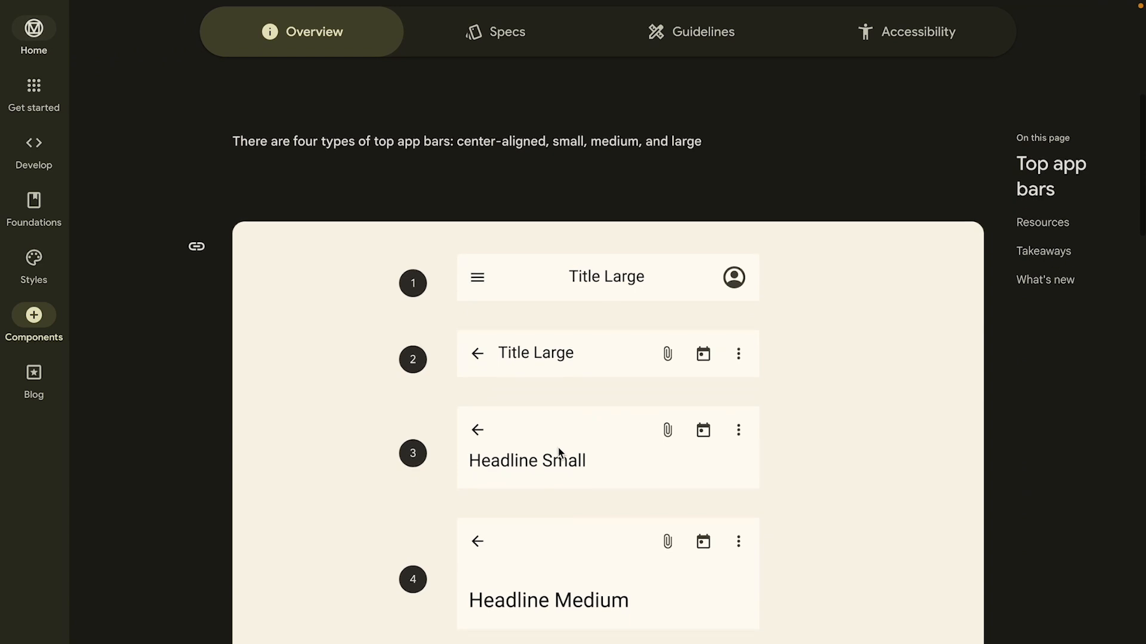
drag(247, 142, 374, 139)
click(455, 139)
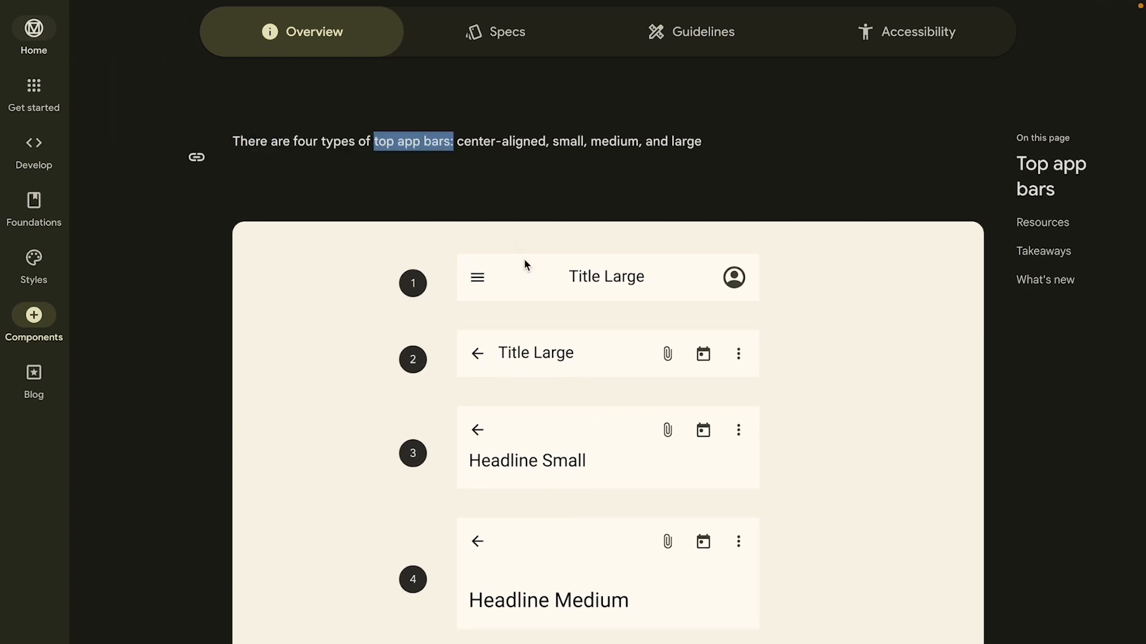
drag(502, 141, 523, 141)
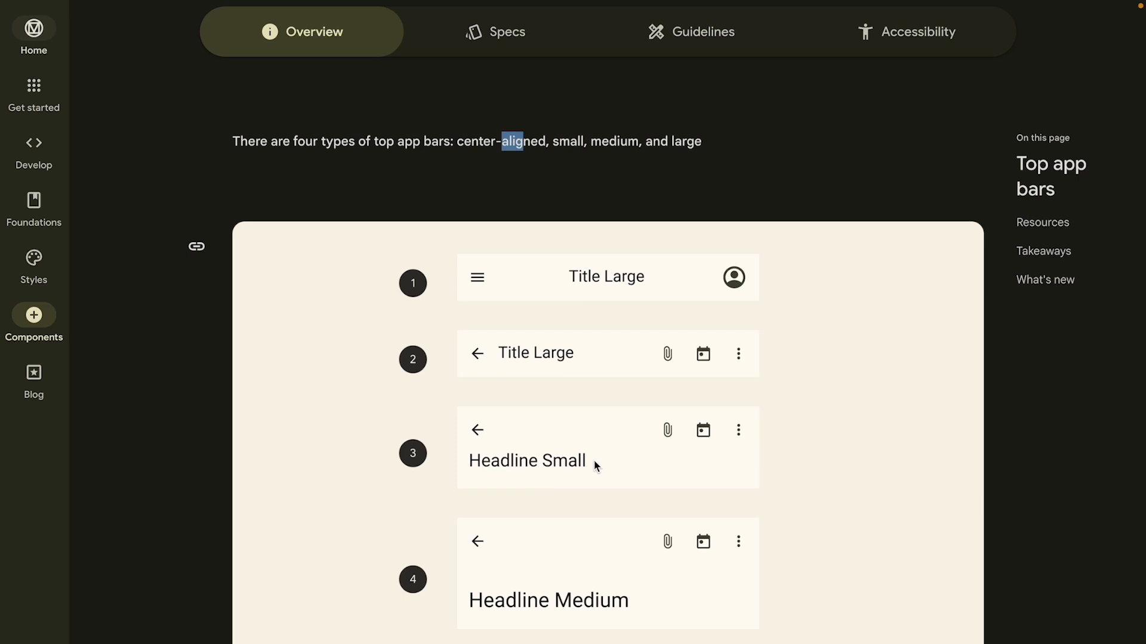
scroll(594, 467, down, 6)
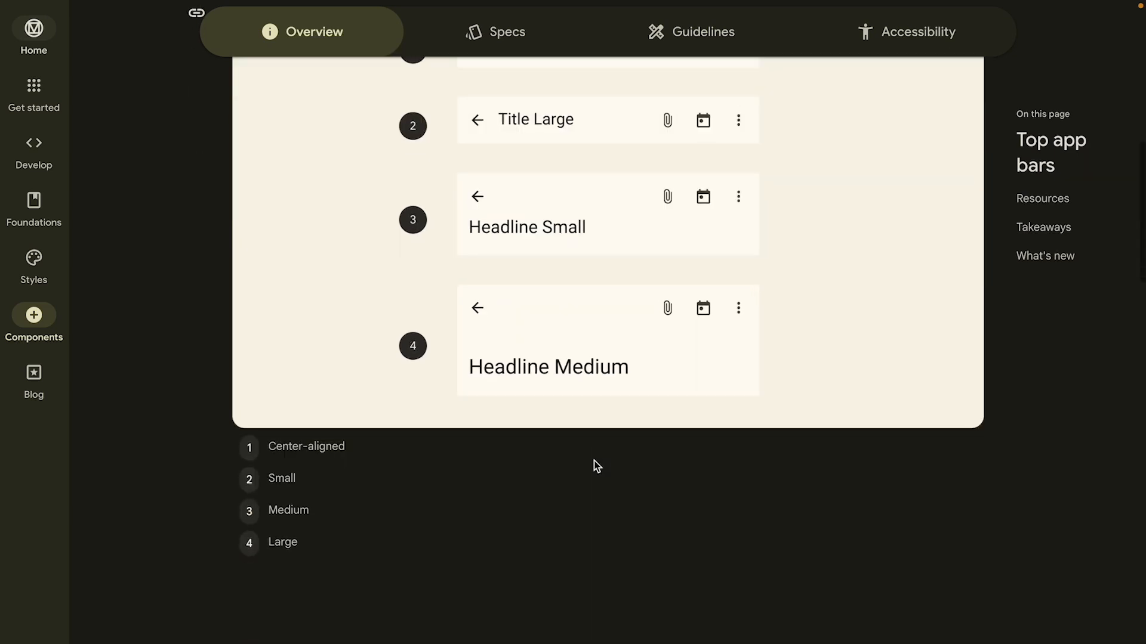
scroll(594, 466, up, 3)
Step: Open Navigation and search in Apple's design components, and browse the Material Components overview for comparison
key(ctrl+Tab)
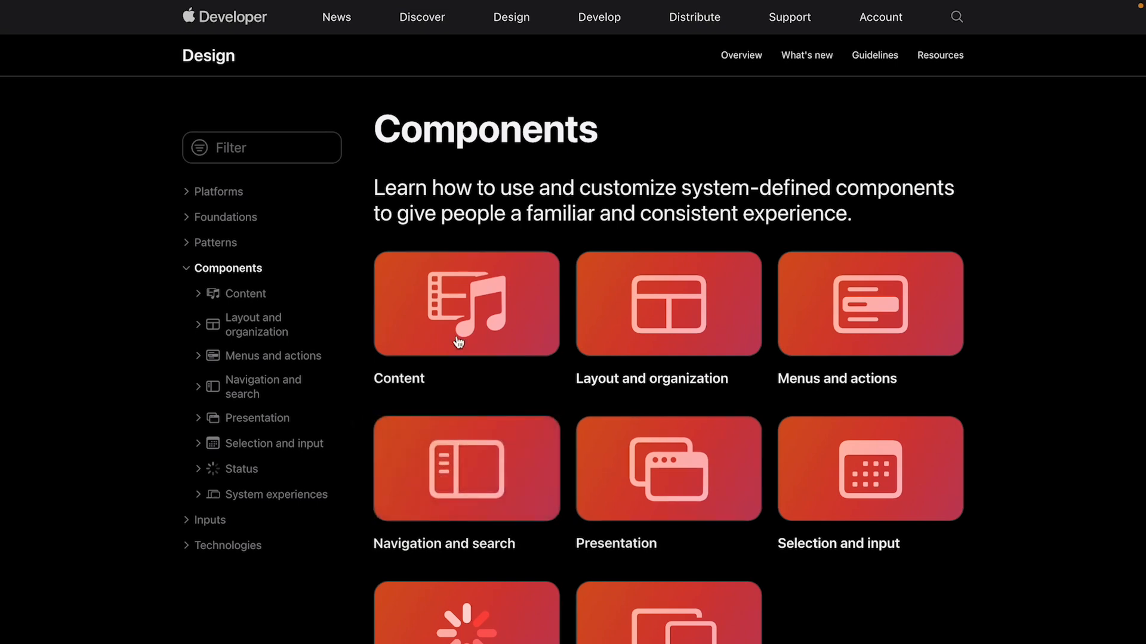
click(475, 455)
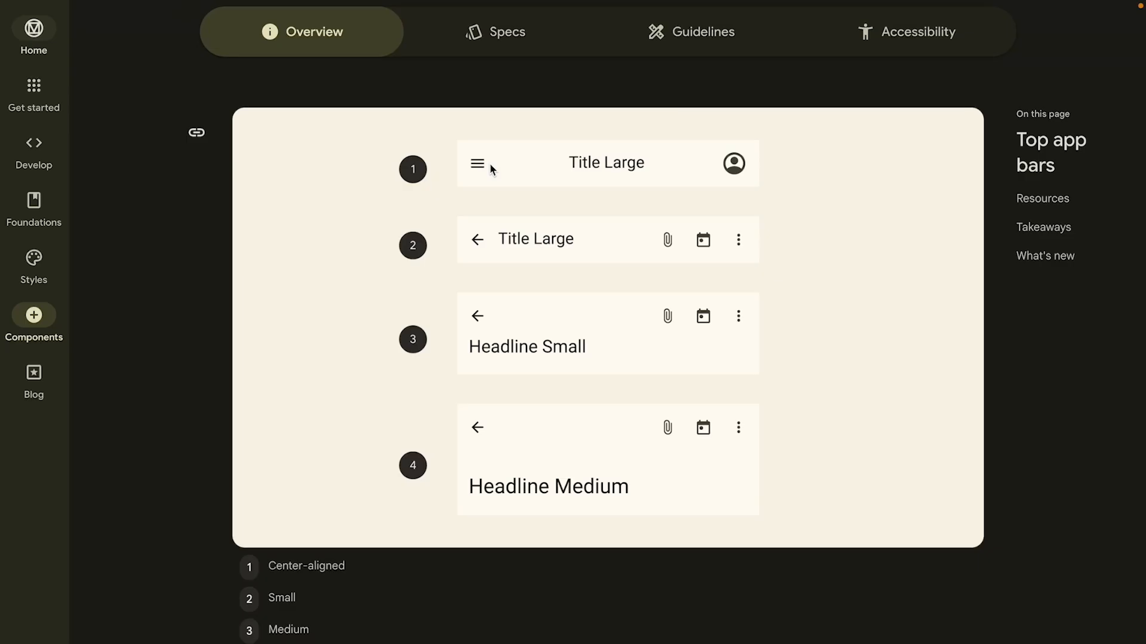
scroll(490, 167, up, 8)
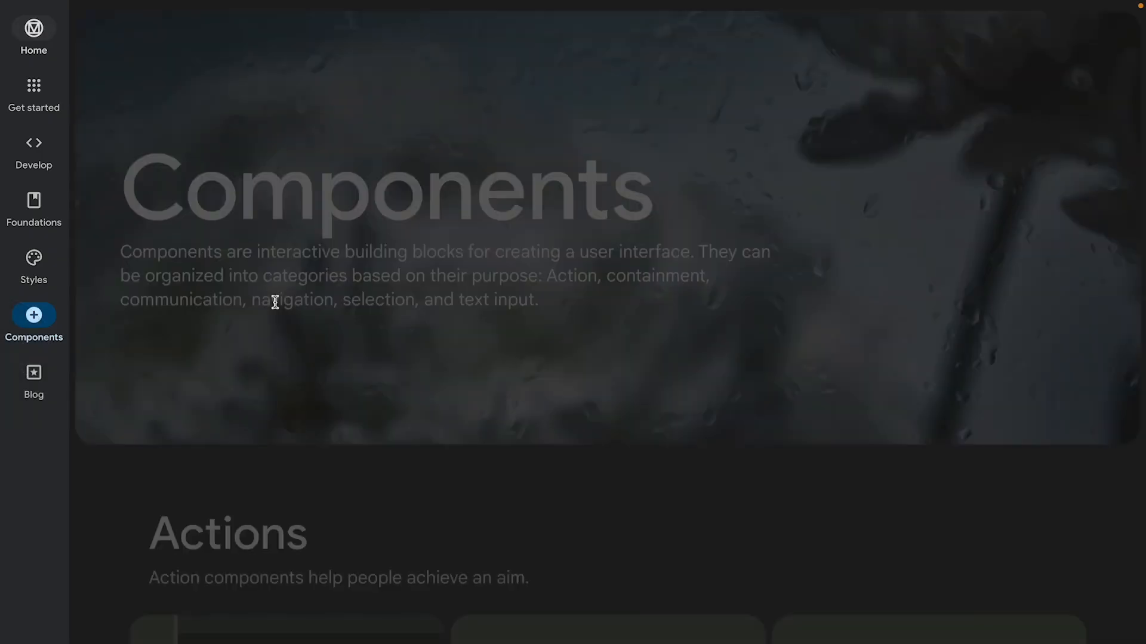
scroll(537, 394, down, 20)
scroll(459, 399, up, 9)
scroll(457, 397, down, 4)
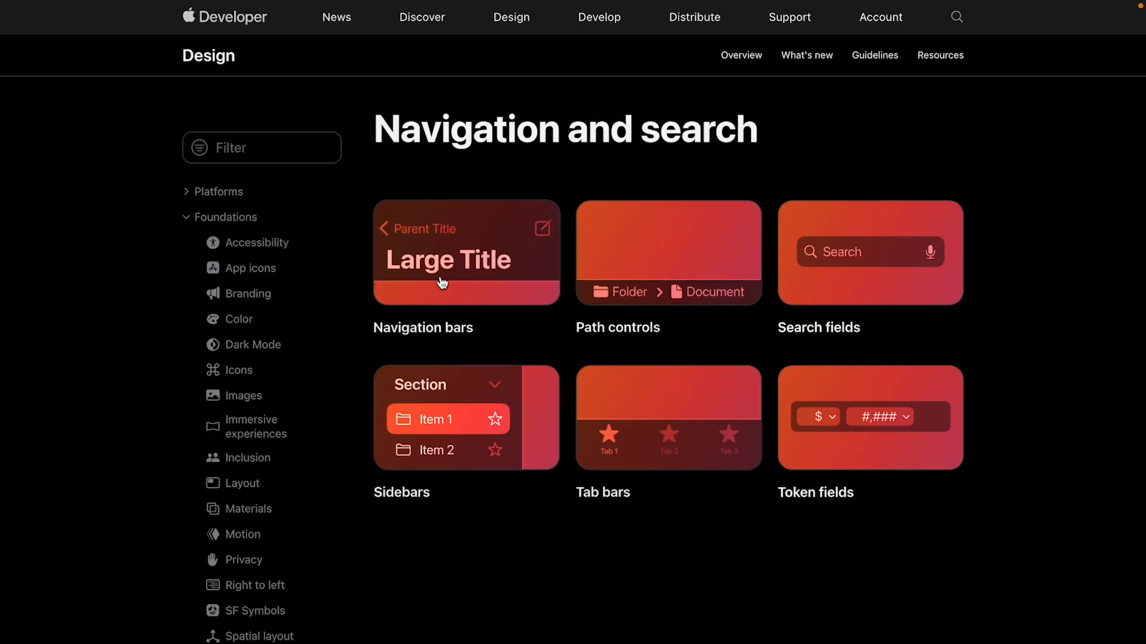
Step: Open Apple's Navigation bars page and examine the bar's anatomy and the guidance on large titles
click(463, 246)
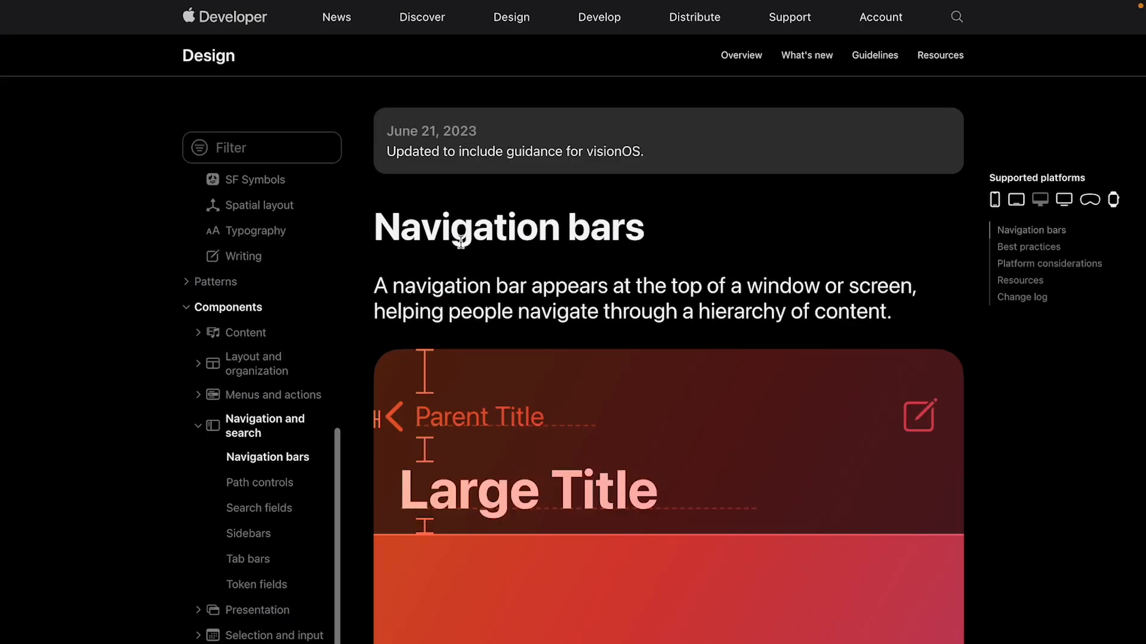
scroll(463, 428, down, 2)
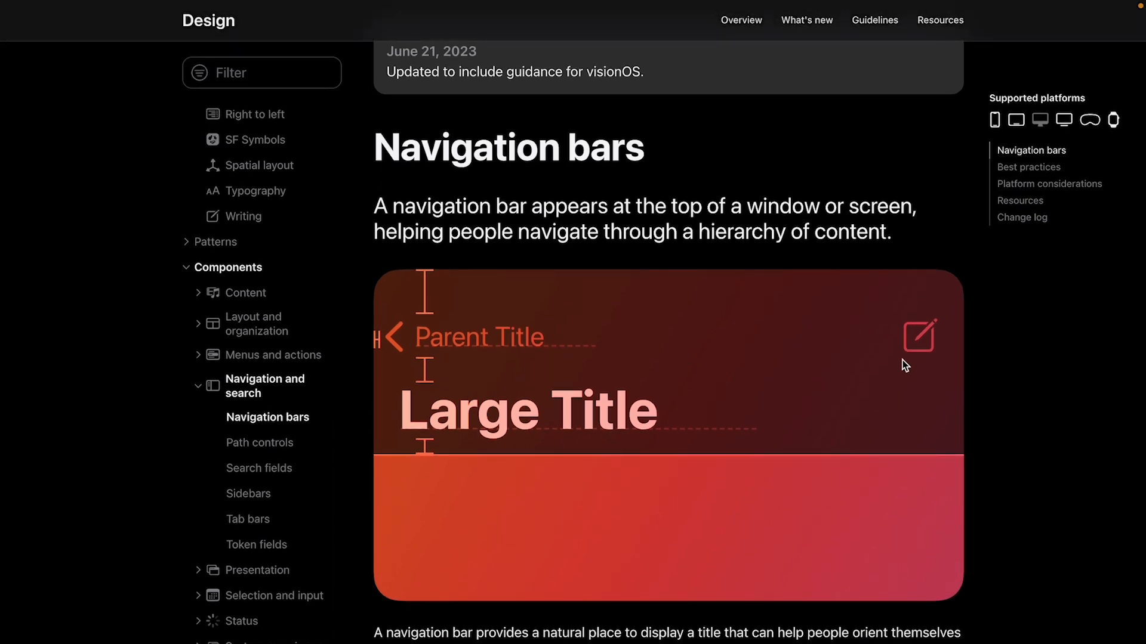
scroll(889, 373, down, 5)
scroll(814, 371, up, 2)
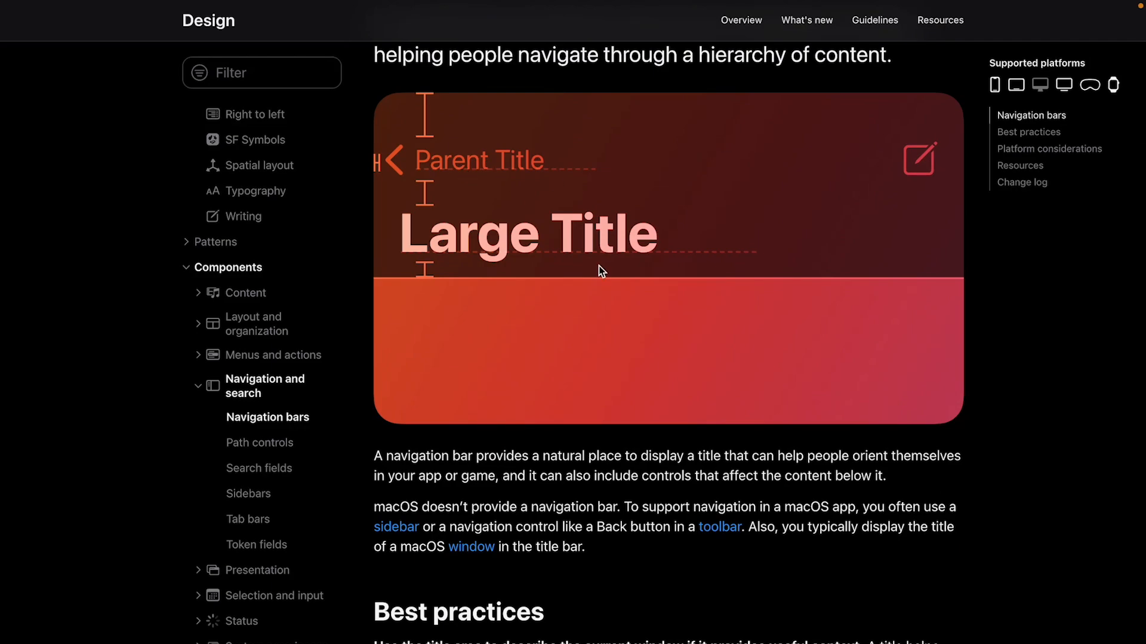
scroll(601, 270, down, 20)
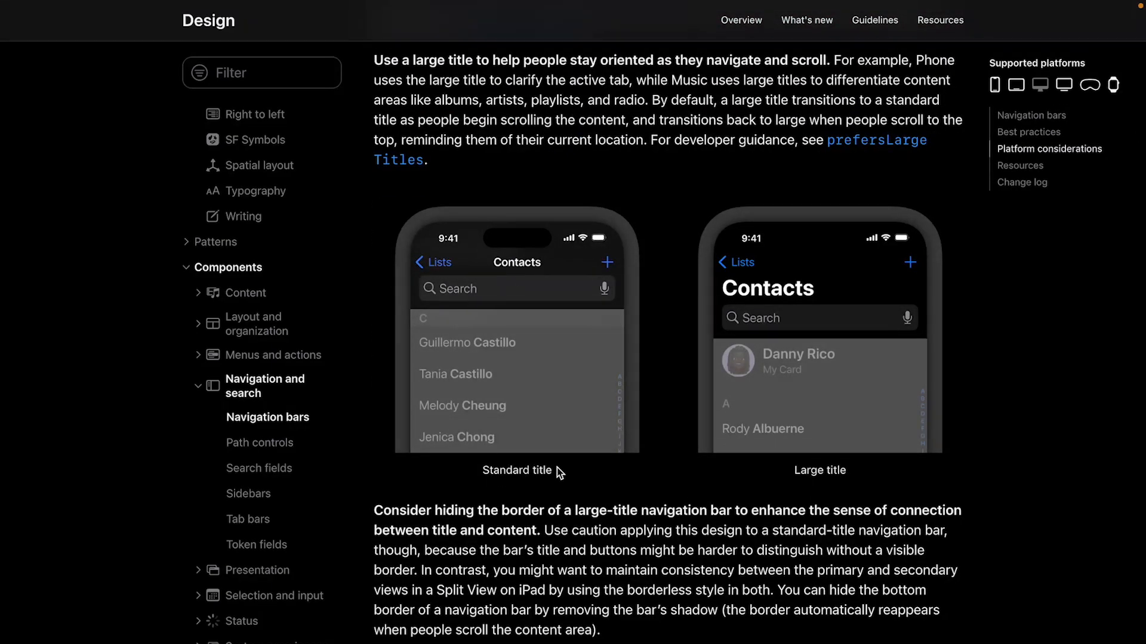
Step: Compare the Standard title and Large title examples, highlighting their captions
drag(560, 473, 466, 474)
click(840, 482)
drag(848, 475, 784, 477)
click(824, 474)
scroll(595, 459, down, 3)
scroll(595, 460, up, 3)
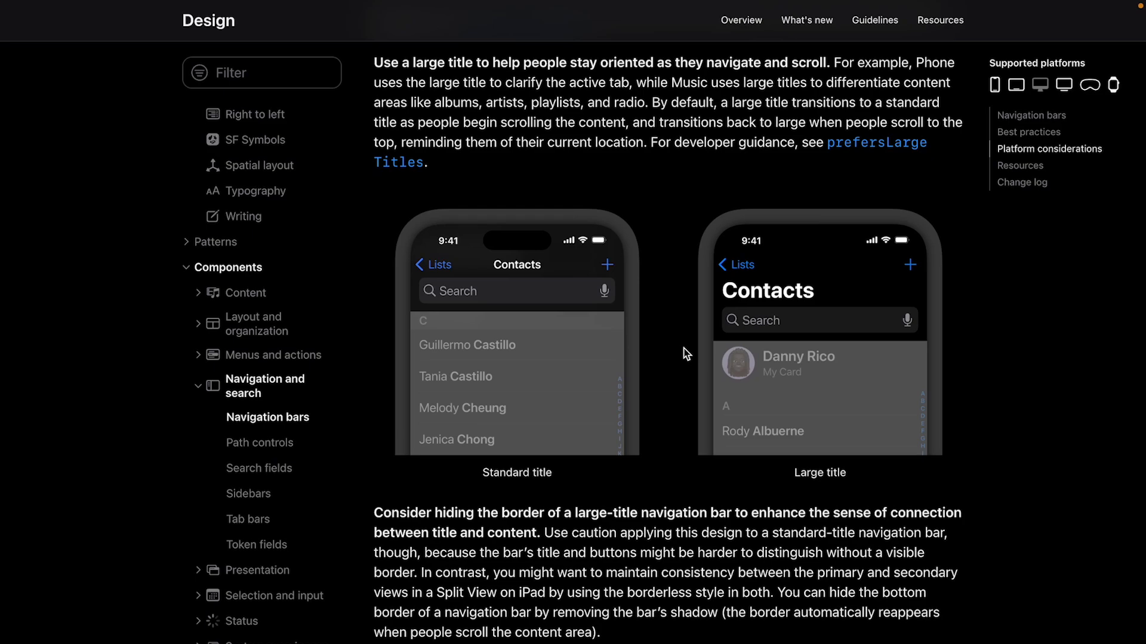
Step: Return to the start of Apple's guidance page and highlight the Navigation bars heading
scroll(686, 354, up, 15)
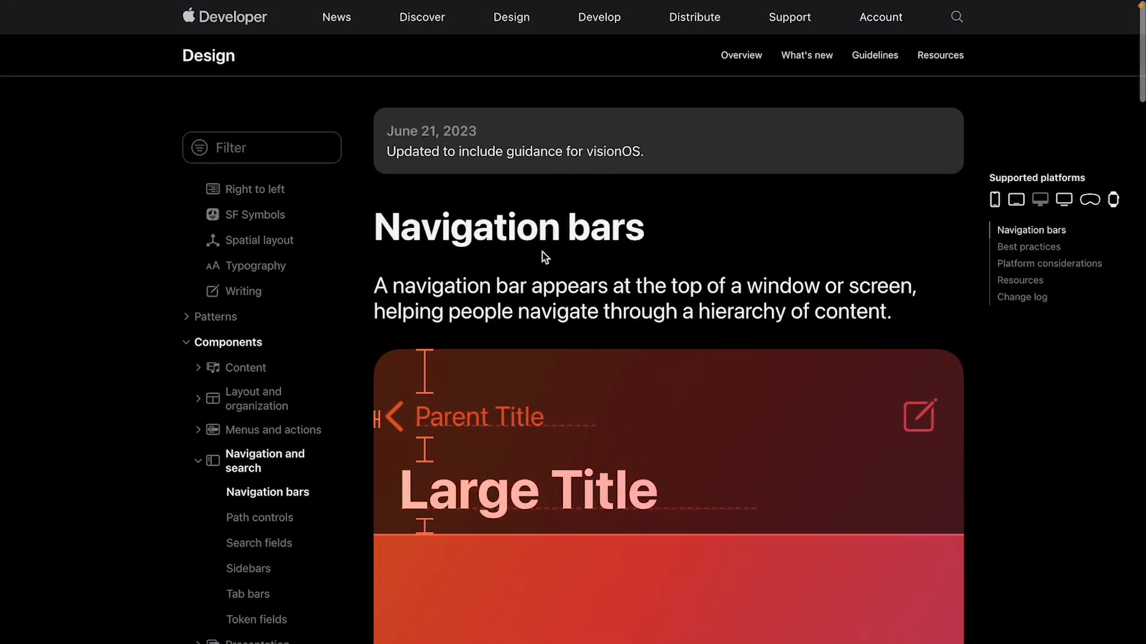
drag(644, 230, 374, 230)
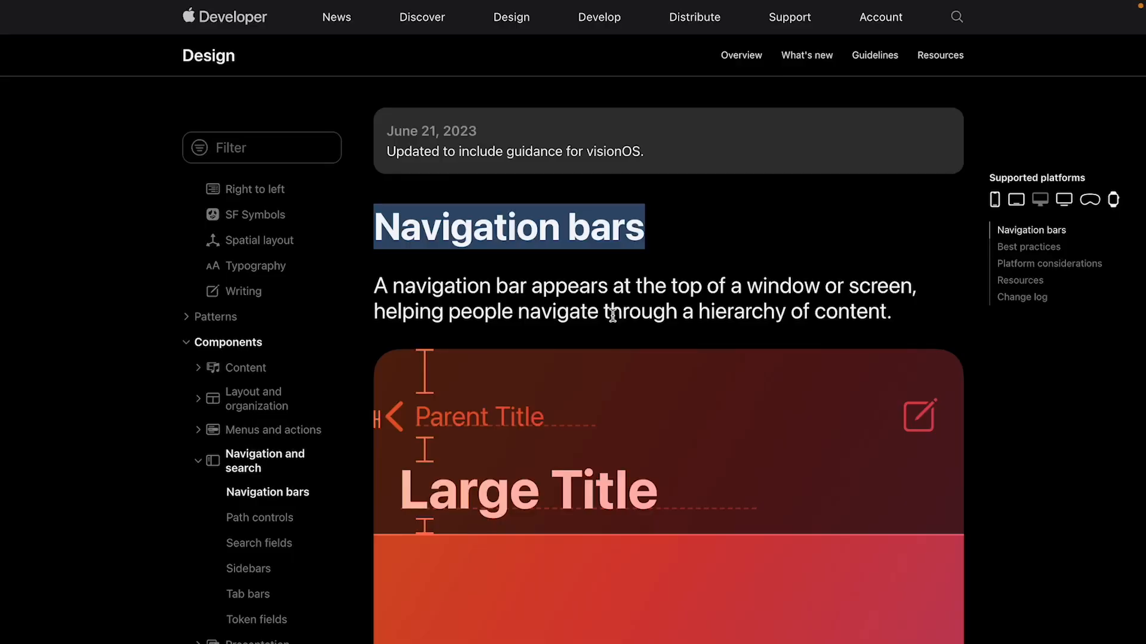
drag(679, 250, 412, 250)
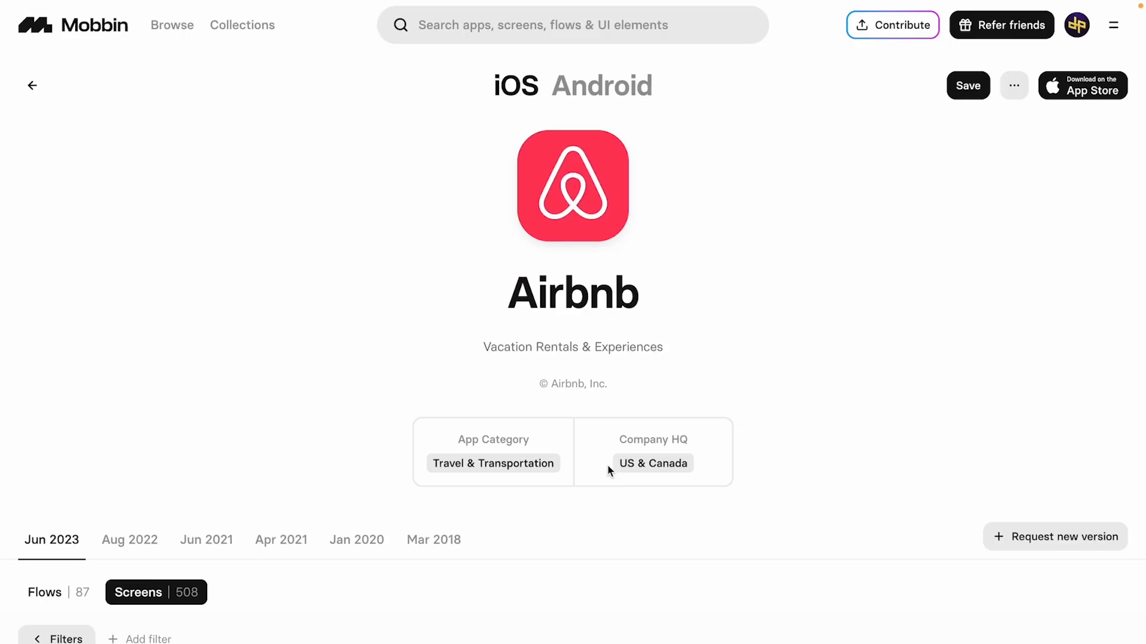
Step: Filter the Airbnb iOS screens on Mobbin by the Top Bar & Navigation Bar element and review the matching screens
scroll(607, 465, down, 7)
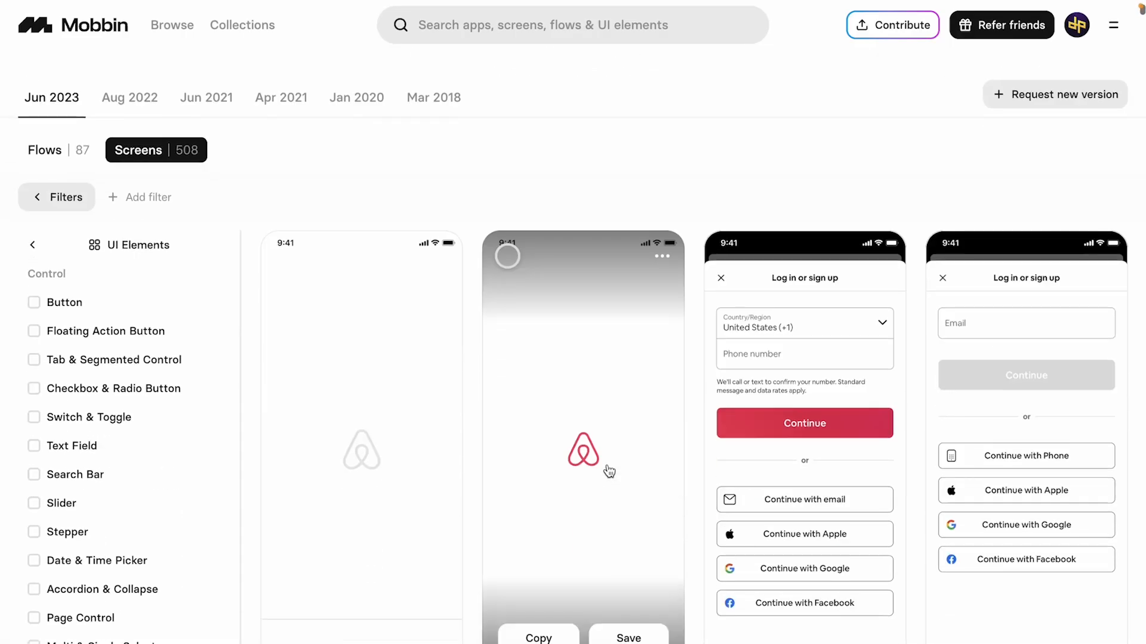
scroll(141, 393, down, 6)
scroll(140, 392, up, 1)
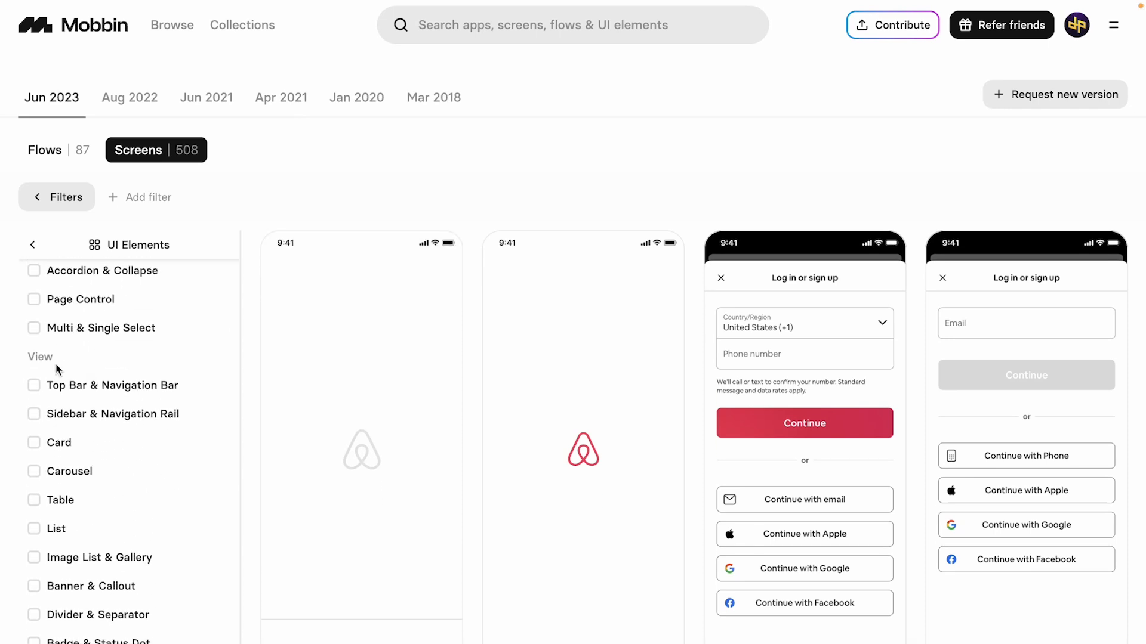
click(149, 395)
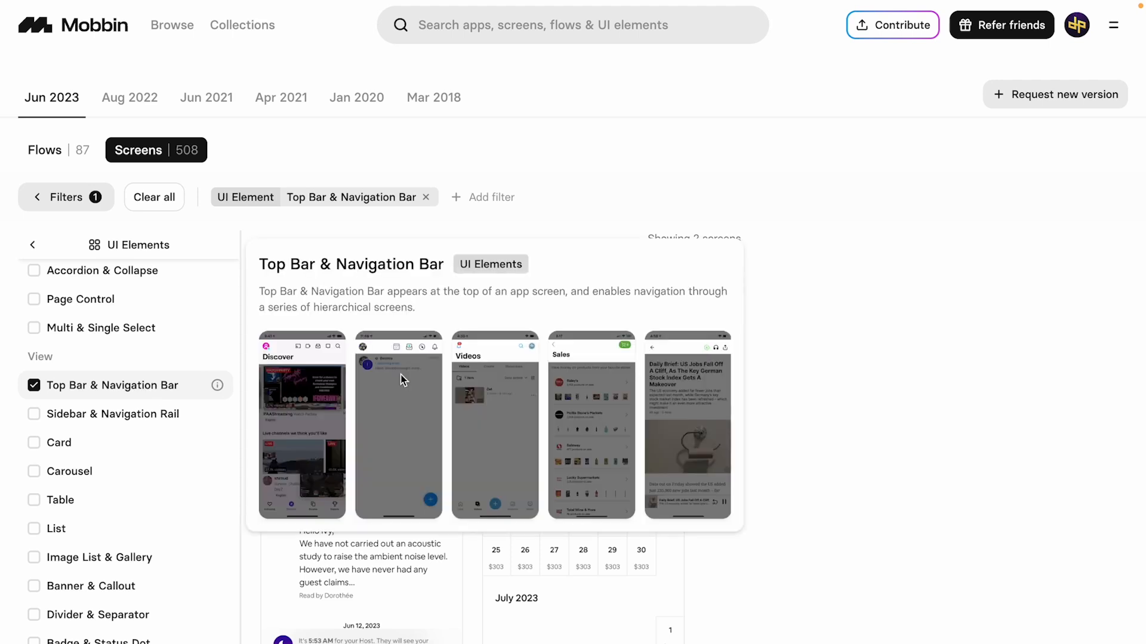
scroll(862, 222, up, 1)
scroll(419, 385, down, 1)
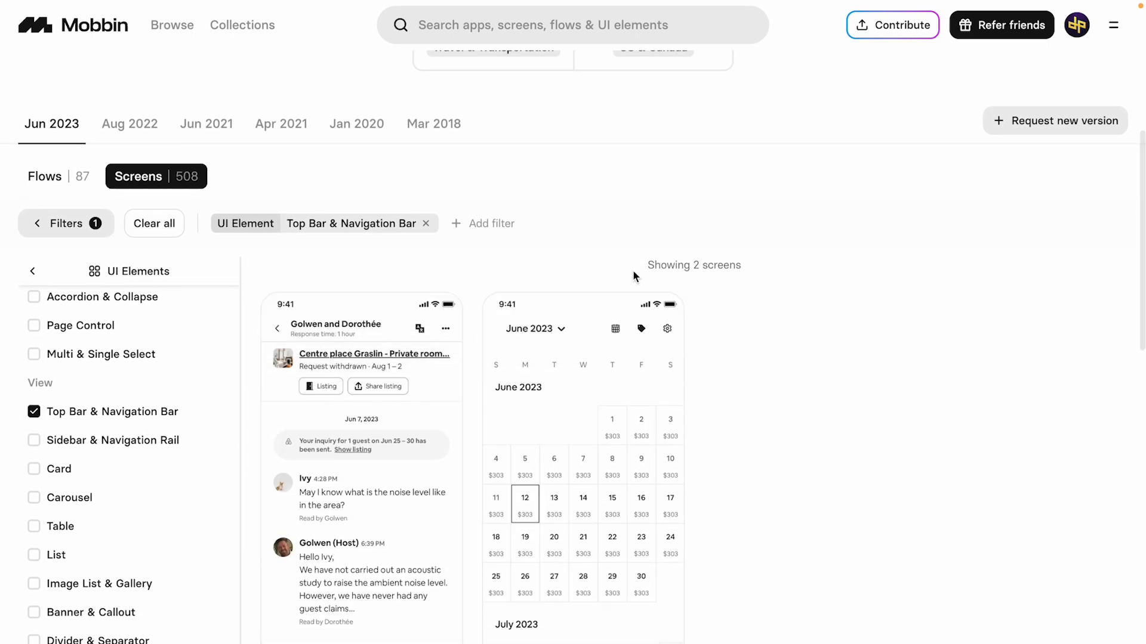
scroll(686, 280, down, 1)
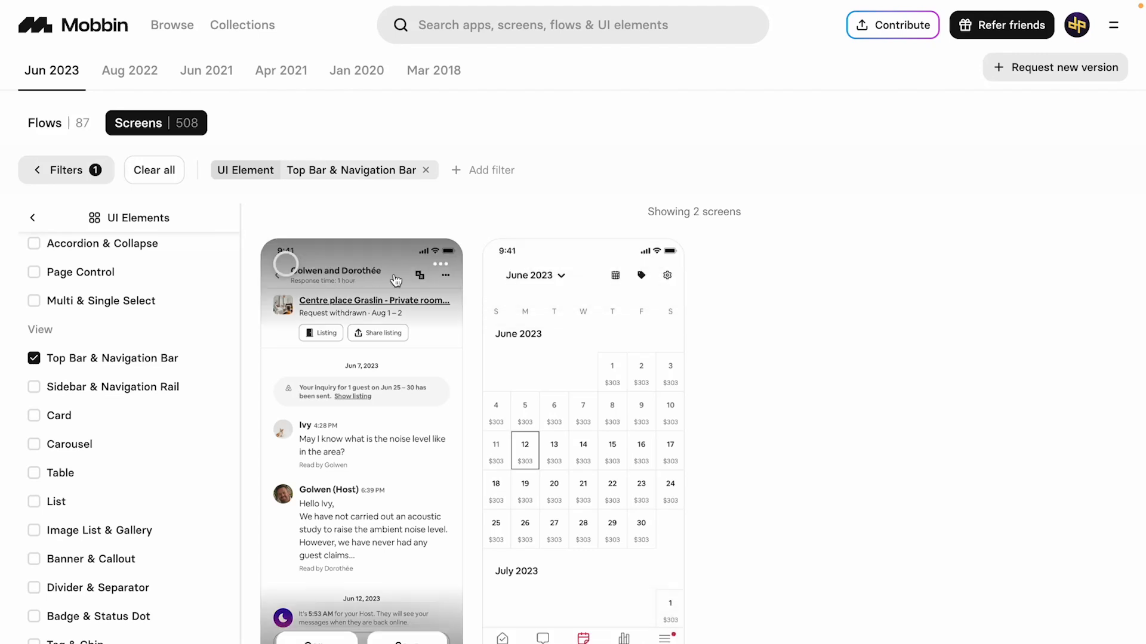
Step: Remove the Top Bar & Navigation Bar filter and examine the top areas across all Airbnb screens
click(163, 358)
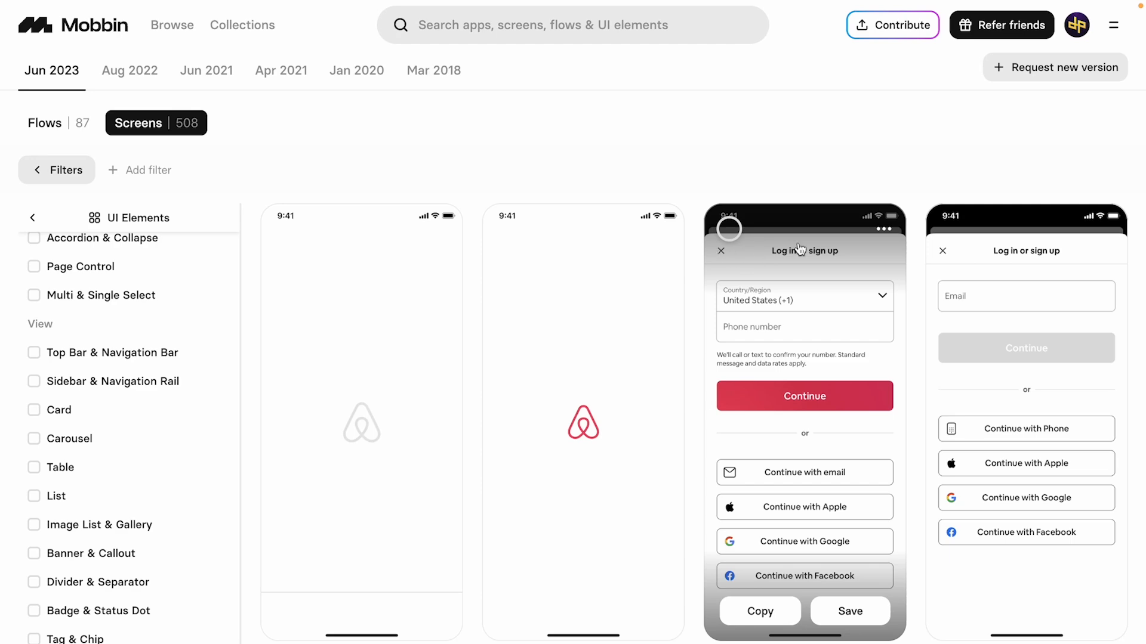
scroll(858, 268, down, 10)
scroll(856, 270, down, 10)
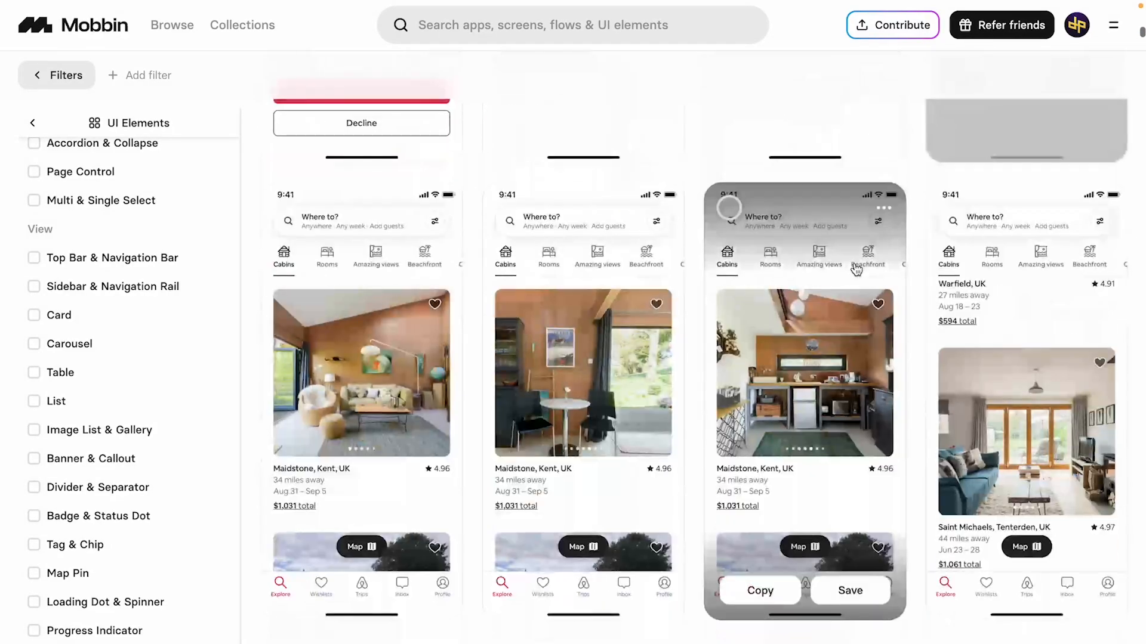
scroll(835, 311, up, 6)
scroll(787, 397, down, 4)
scroll(786, 397, down, 10)
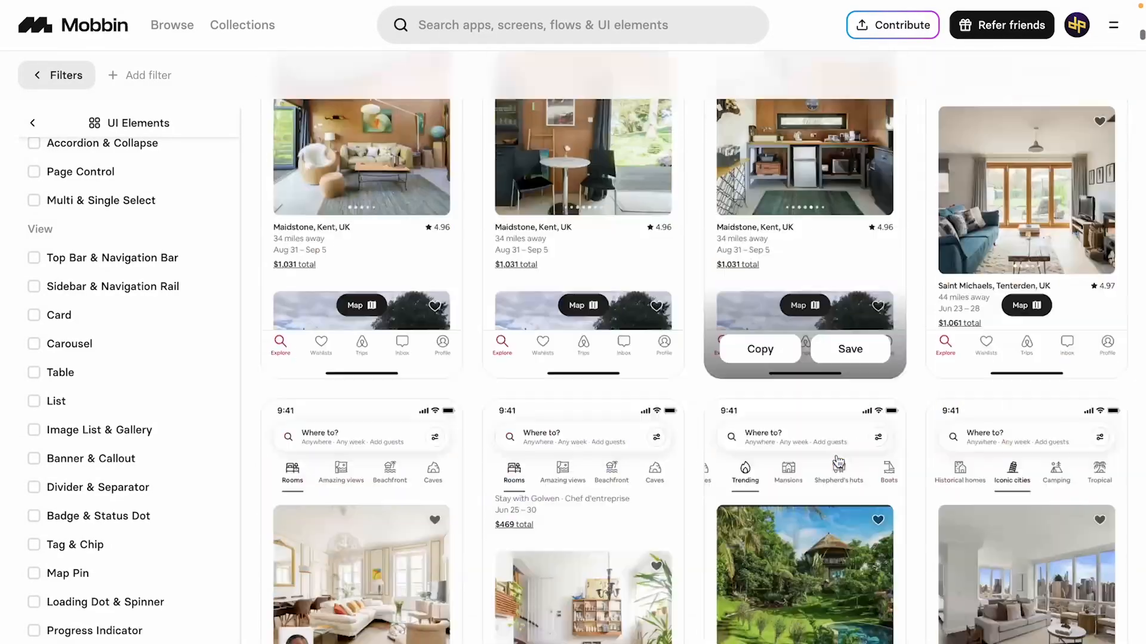
scroll(808, 367, down, 12)
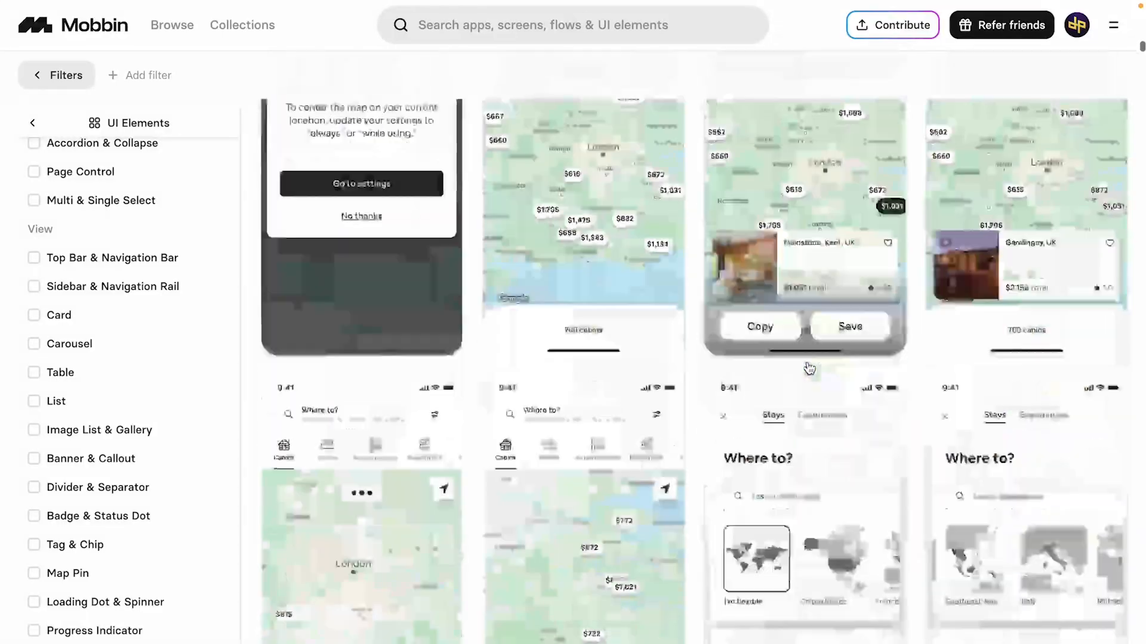
scroll(809, 367, down, 5)
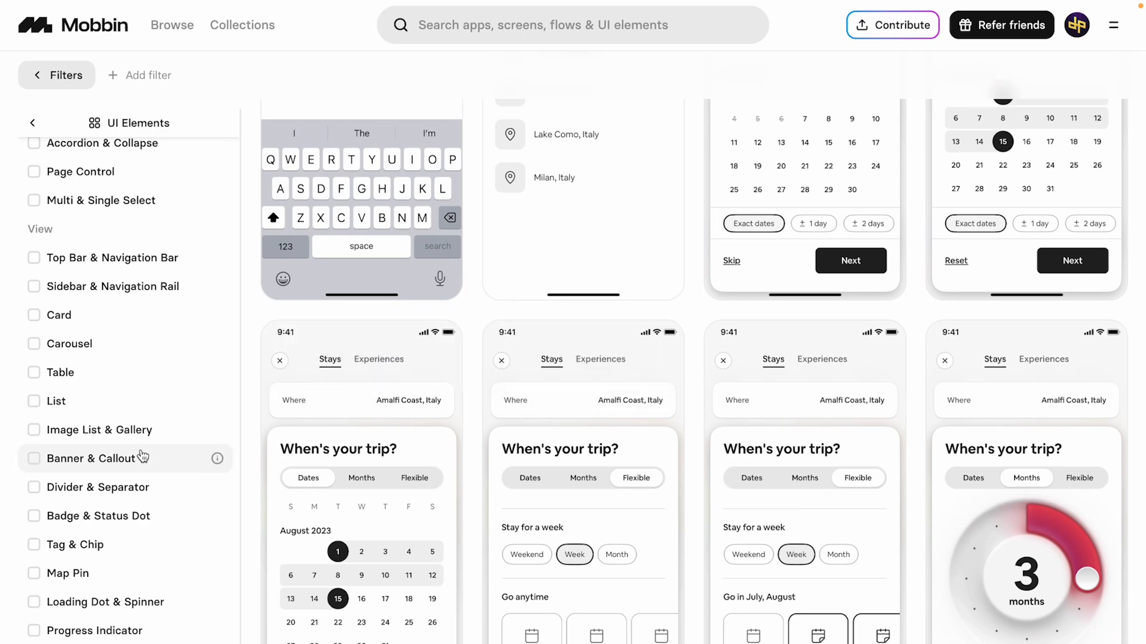
Step: Look through the UI element filters and reapply the Top Bar & Navigation Bar filter to the Airbnb screens
scroll(142, 456, down, 10)
scroll(142, 457, up, 10)
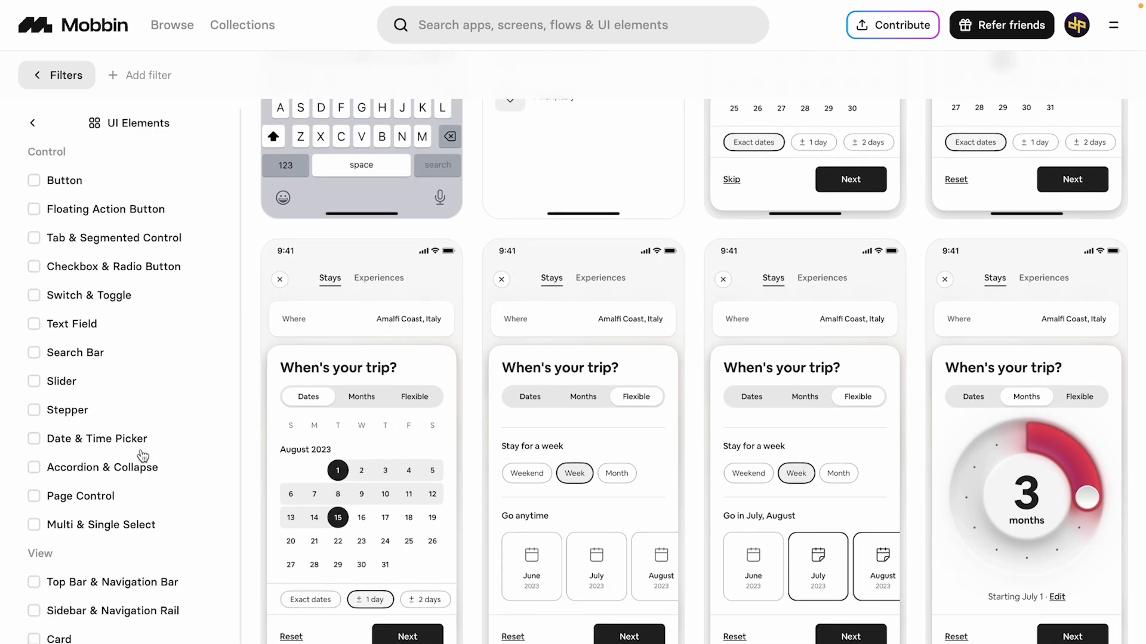
scroll(119, 212, up, 5)
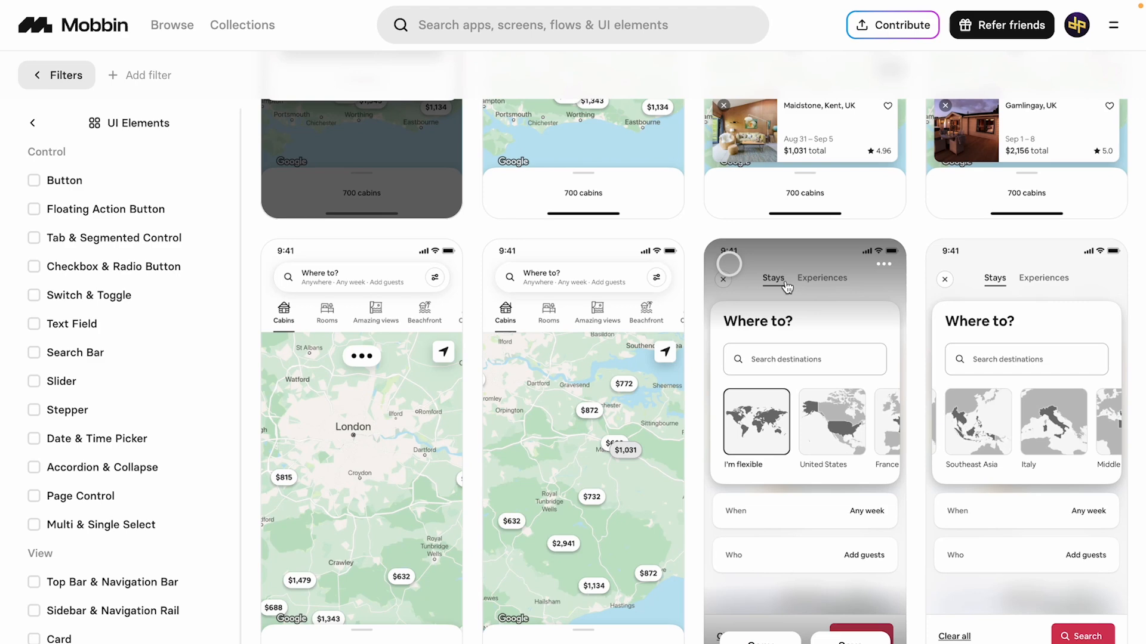
scroll(112, 239, up, 1)
scroll(115, 450, down, 1)
click(116, 568)
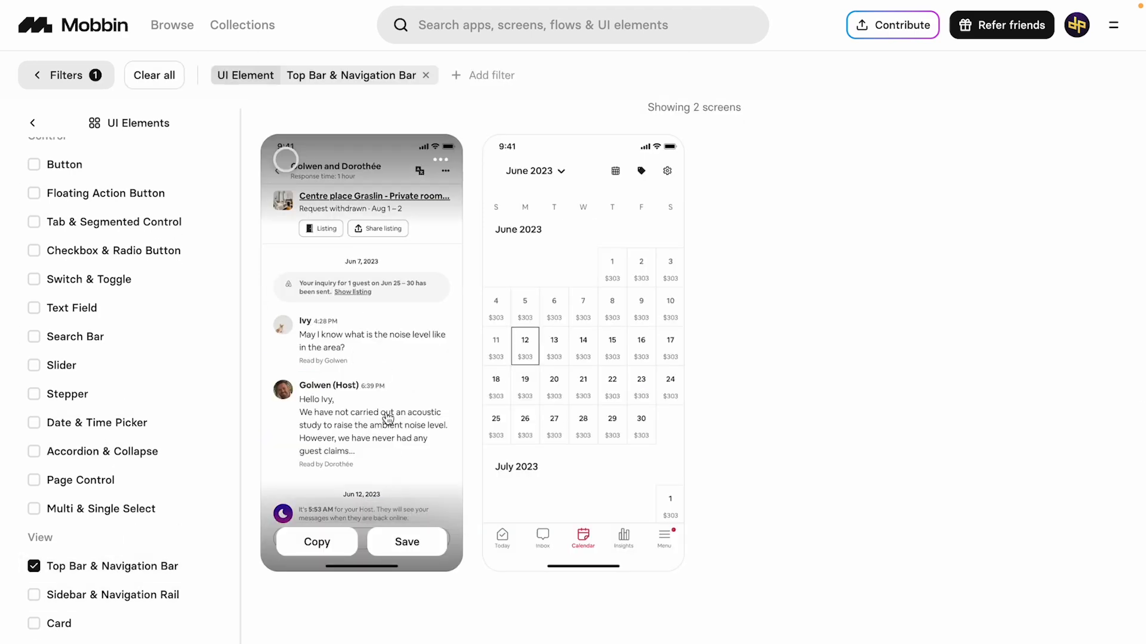
Step: Copy the filtered Airbnb chat screen and place it in the row of reference screens on the design canvas, before the Trips screen
click(382, 352)
right_click(528, 309)
click(573, 330)
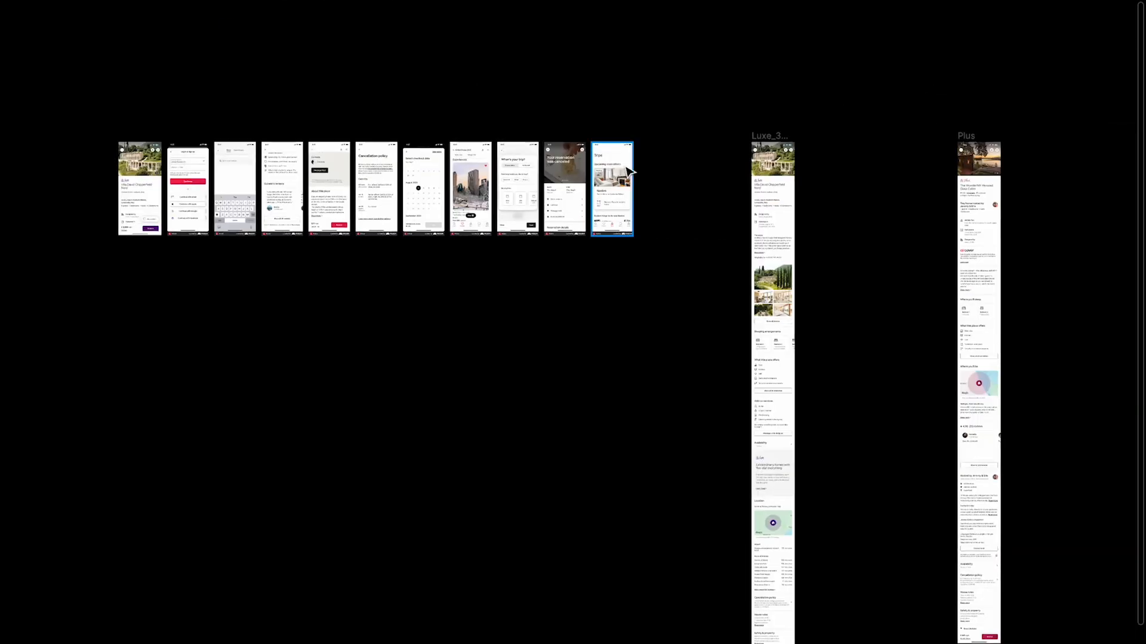
scroll(629, 171, up, 3)
key(ctrl+d)
drag(694, 164, 784, 173)
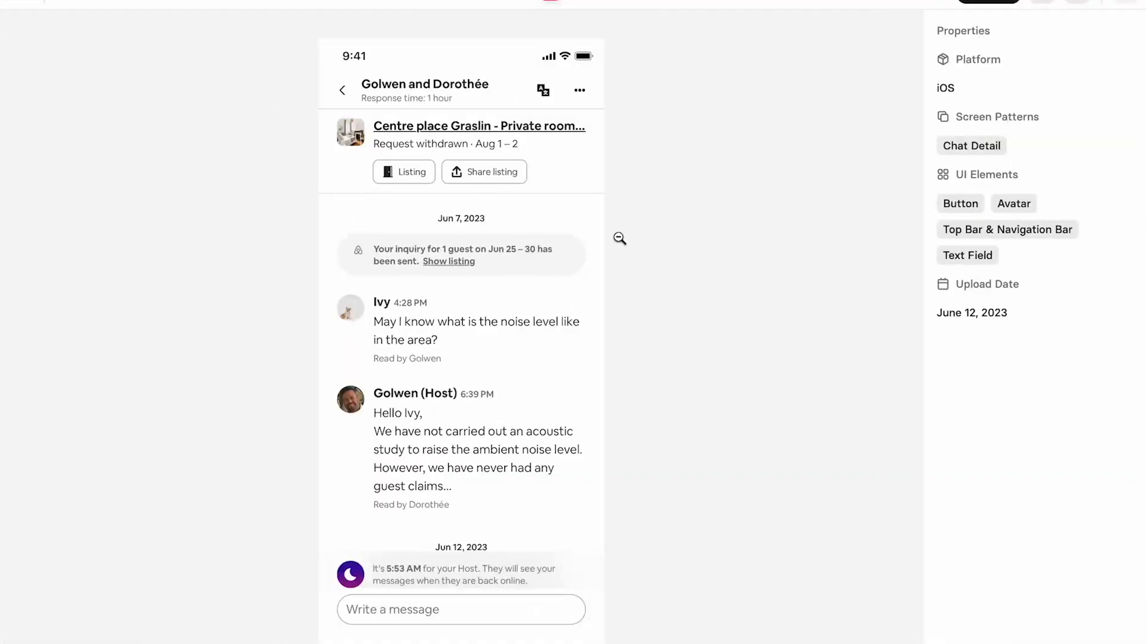
Step: Copy the Airbnb June 2023 calendar screen from Mobbin and add it beside the chat screen on the design canvas
key(Right)
click(524, 219)
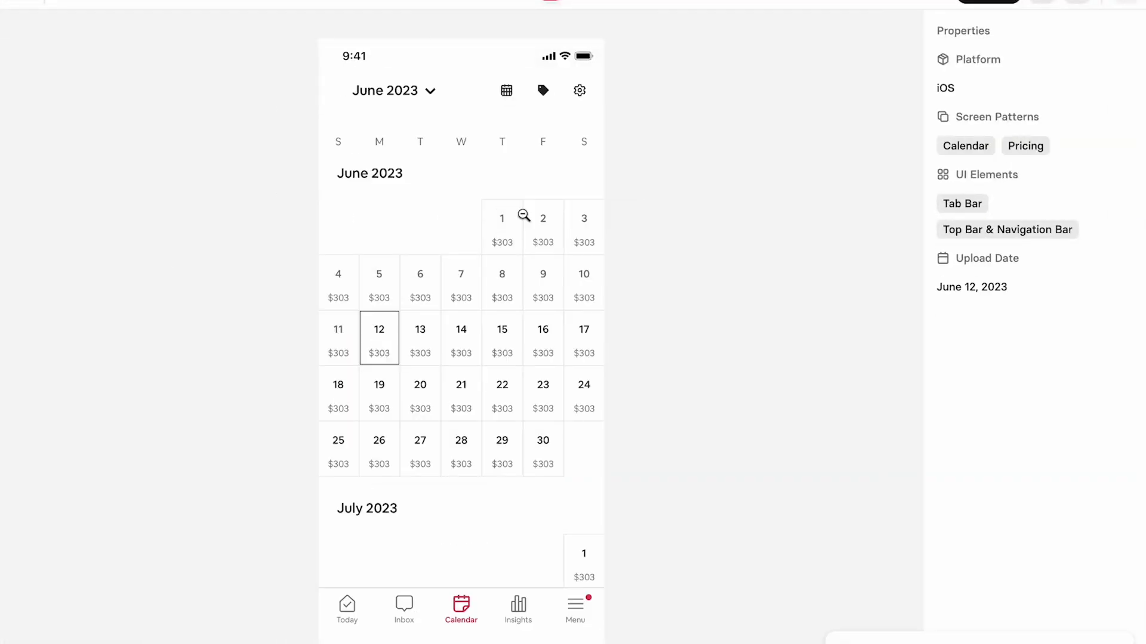
key(Escape)
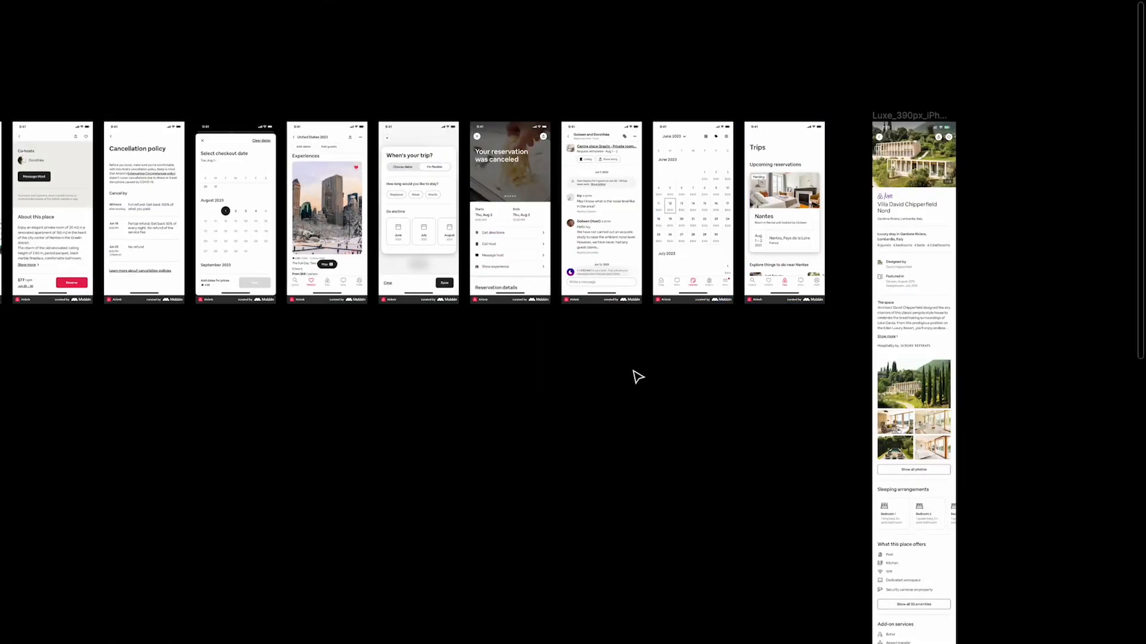
Step: Examine the top bars on the Luxe villa screen and the Log in or sign up screen on the design canvas
scroll(220, 230, up, 3)
scroll(219, 230, left, 4)
scroll(219, 231, up, 6)
scroll(449, 177, up, 2)
scroll(449, 177, up, 2)
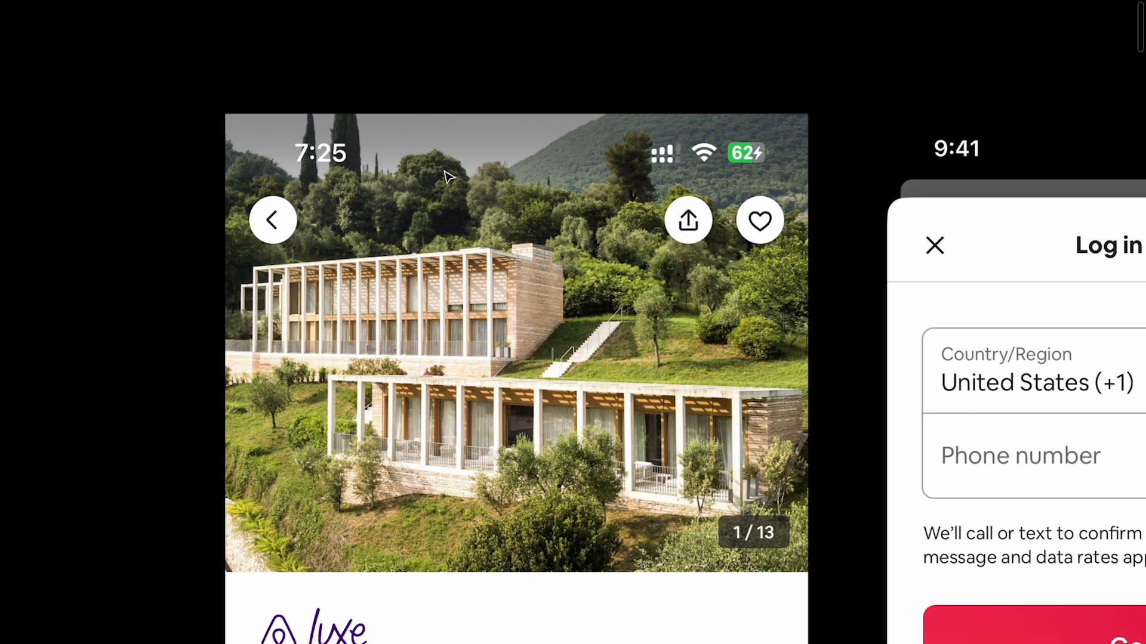
scroll(221, 117, right, 2)
scroll(221, 117, down, 1)
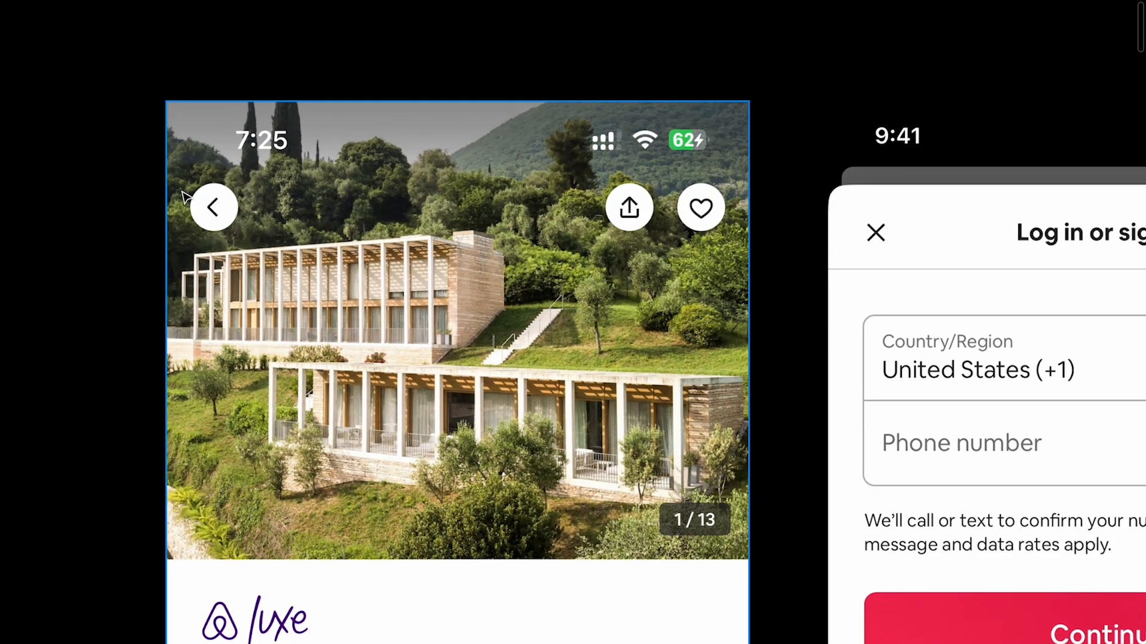
scroll(203, 221, up, 1)
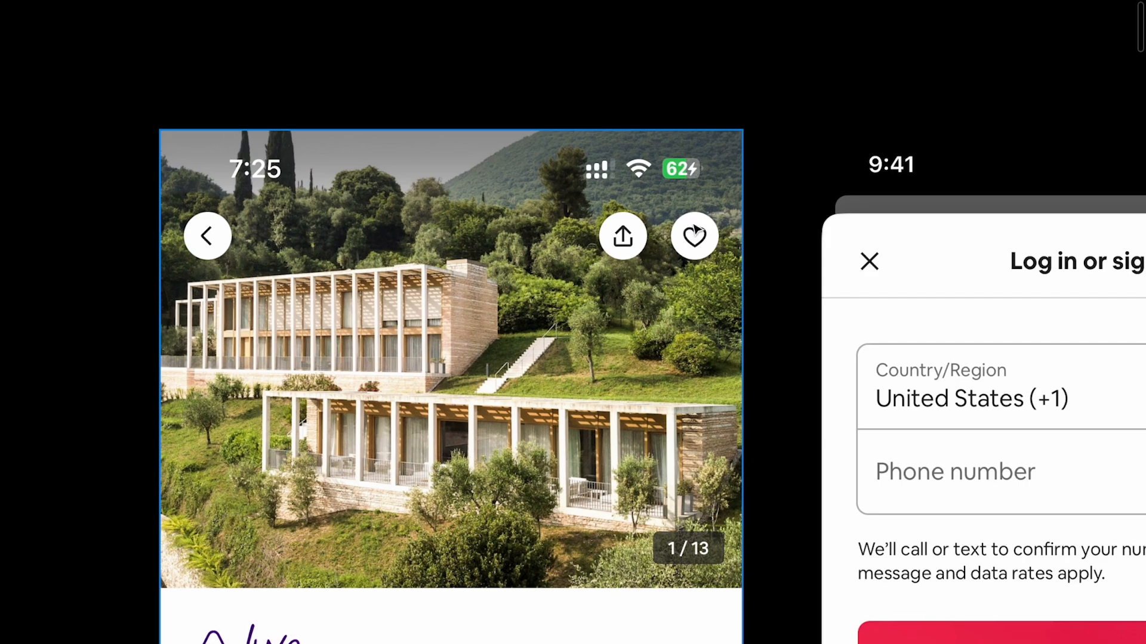
scroll(482, 298, down, 3)
scroll(486, 316, up, 2)
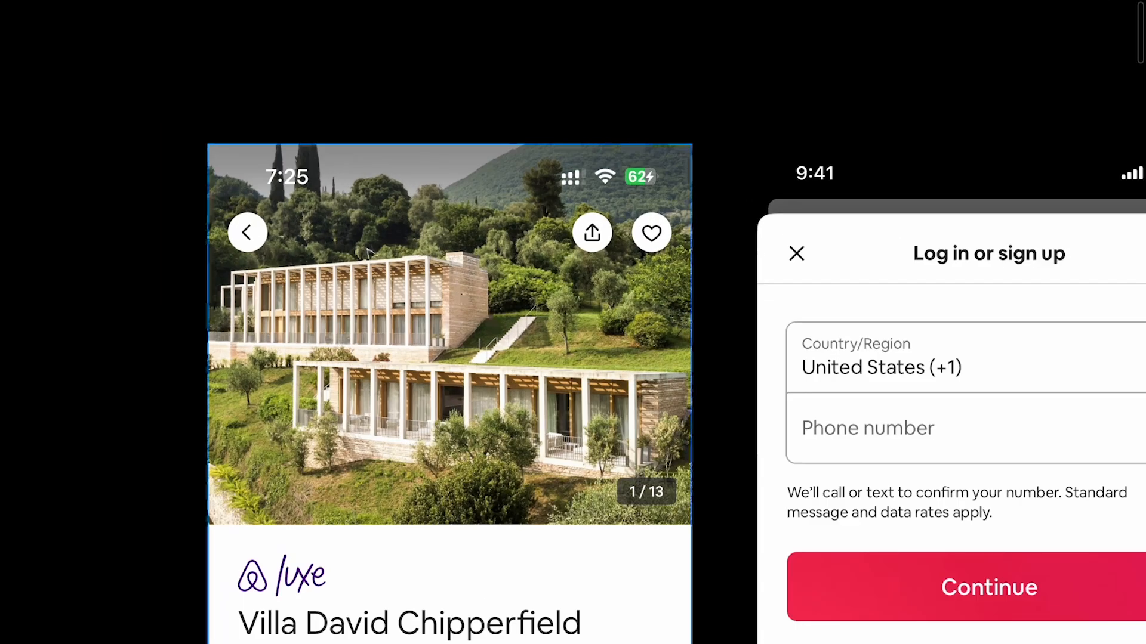
scroll(634, 232, right, 3)
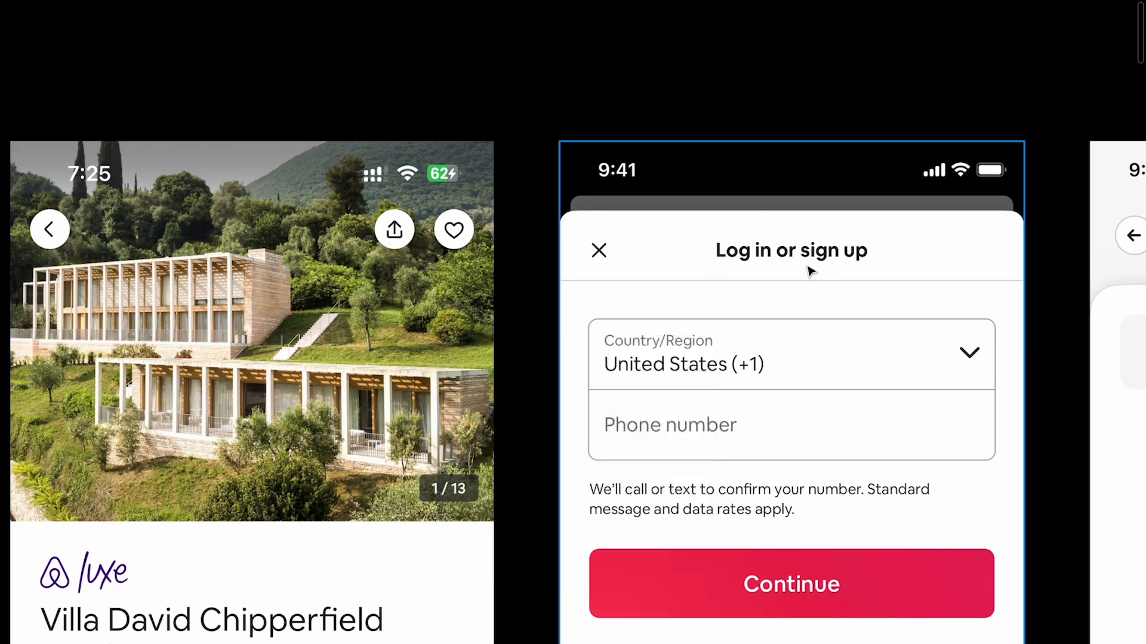
scroll(807, 268, up, 2)
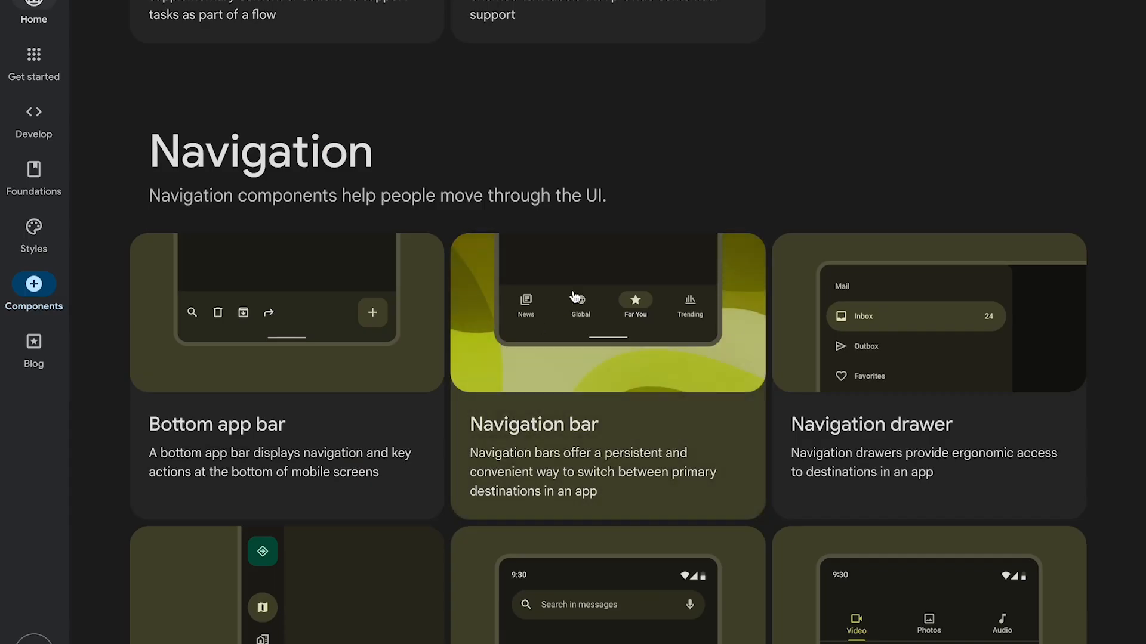
Step: Open the Material Navigation bar component page and look through its overview
click(566, 307)
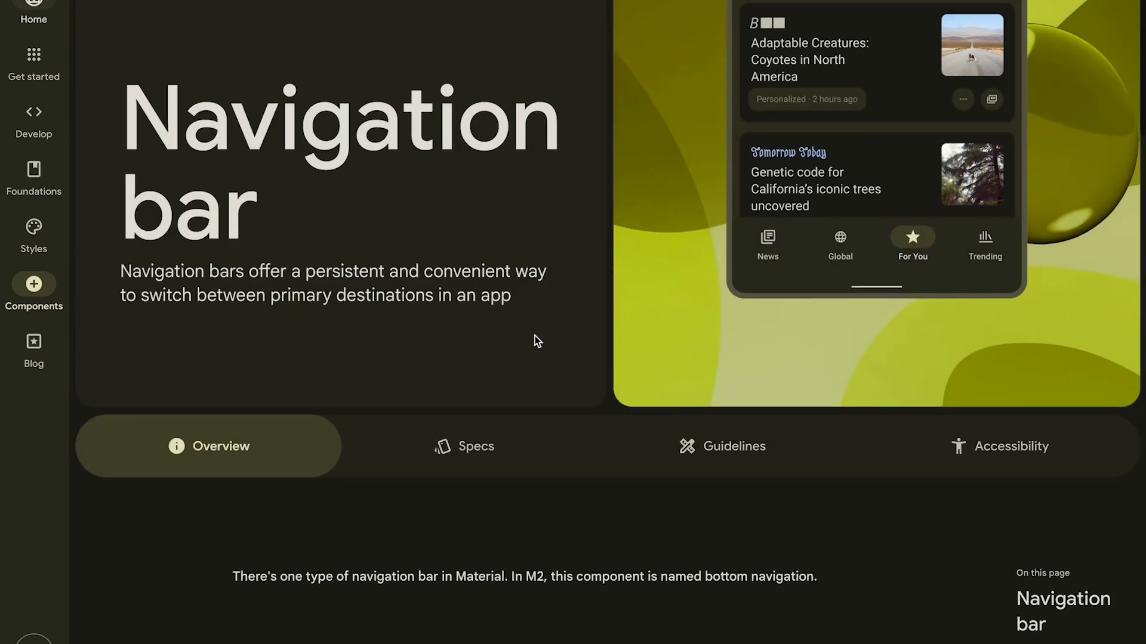
scroll(285, 431, down, 3)
scroll(284, 431, left, 5)
scroll(285, 432, down, 20)
scroll(285, 432, down, 15)
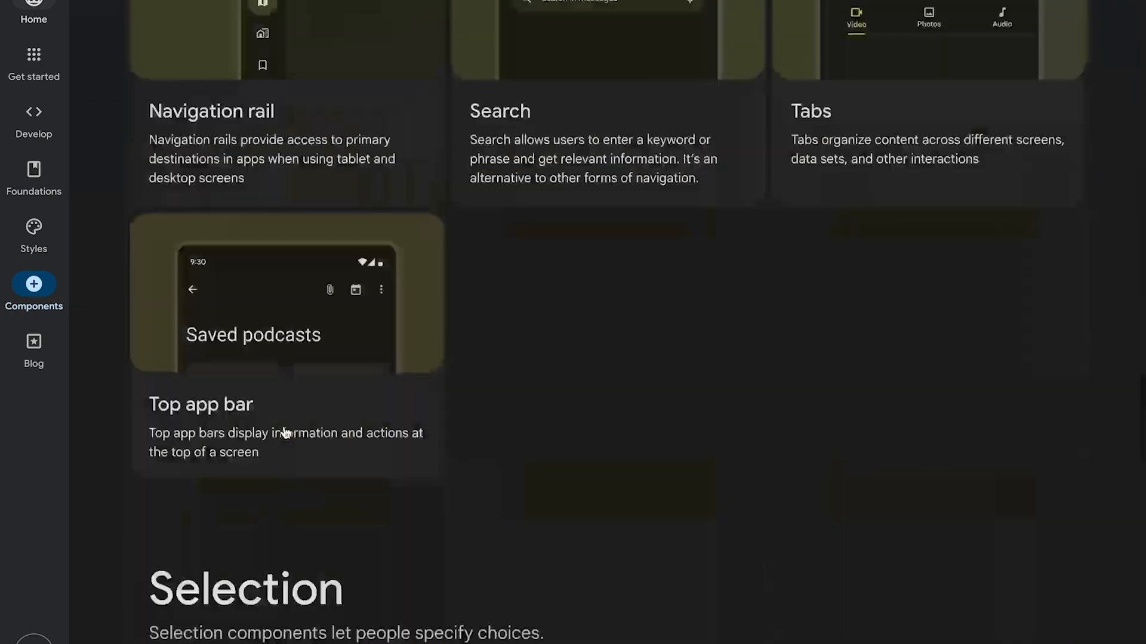
Step: Find the Top app bar among the Material navigation components and look through its page
scroll(285, 432, up, 10)
scroll(286, 432, down, 2)
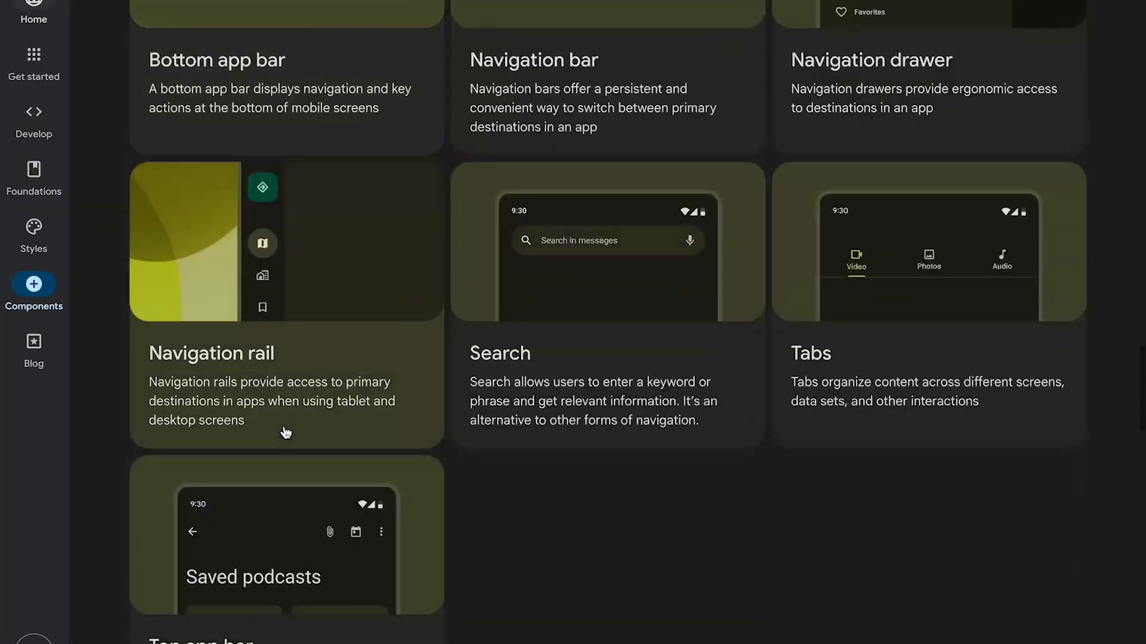
click(276, 490)
scroll(670, 437, down, 4)
scroll(524, 217, up, 2)
scroll(524, 212, down, 1)
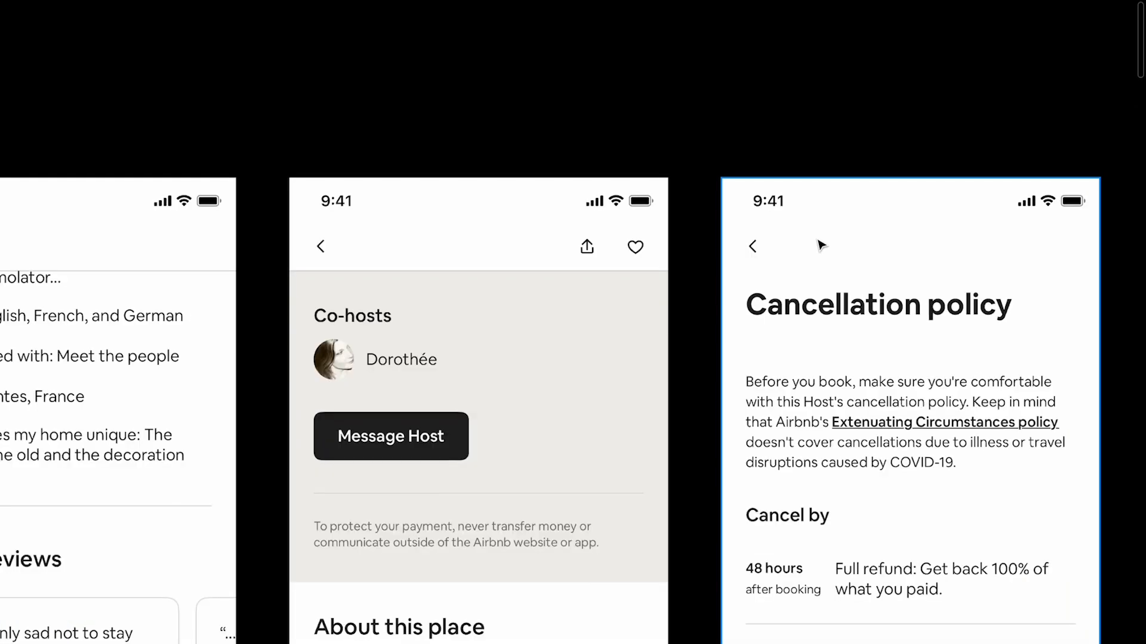
Step: Compare the top bars across the Airbnb reference screens, from Cancellation policy to Trips and the Luxe_390px_iPhone 13 frame
scroll(831, 265, right, 1)
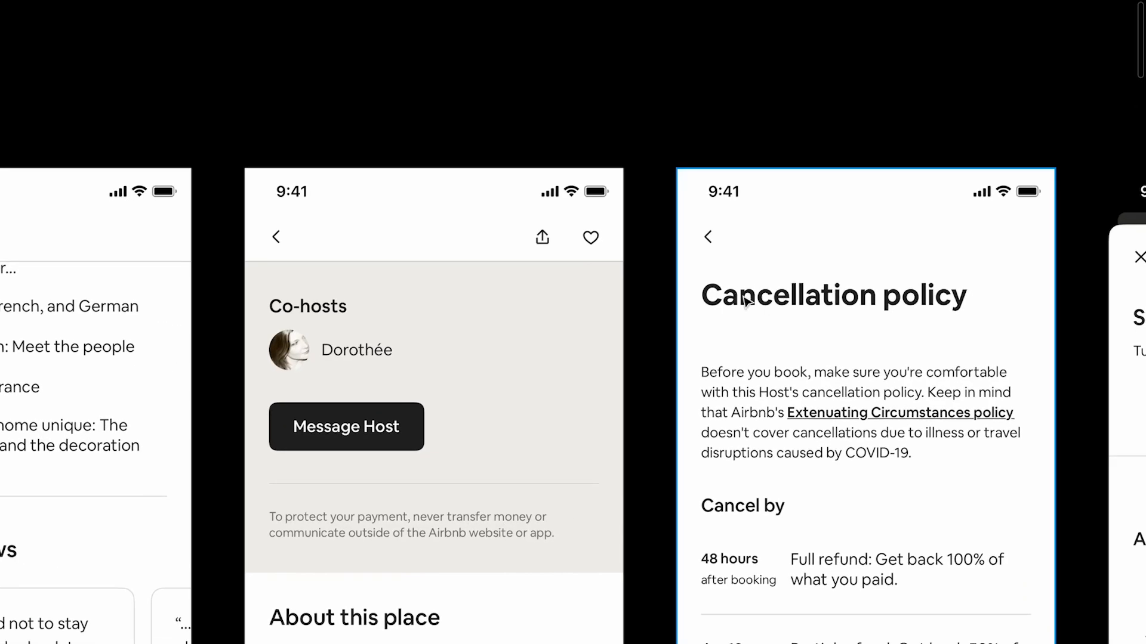
scroll(757, 312, right, 3)
scroll(758, 312, down, 1)
scroll(872, 234, up, 2)
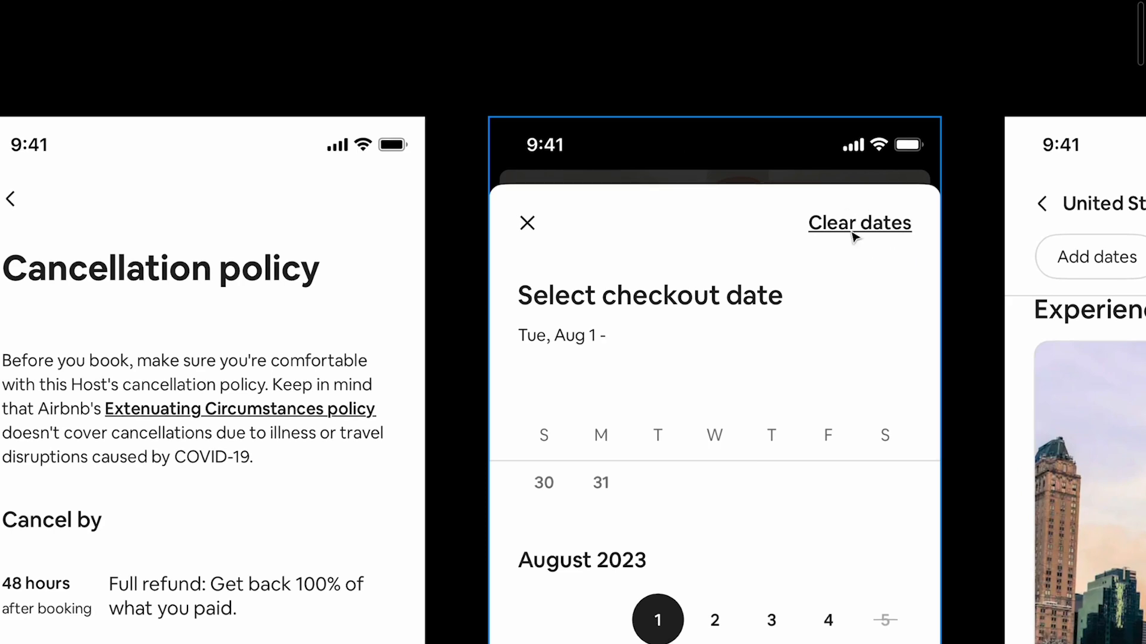
scroll(855, 238, down, 3)
scroll(798, 210, right, 2)
scroll(657, 210, up, 4)
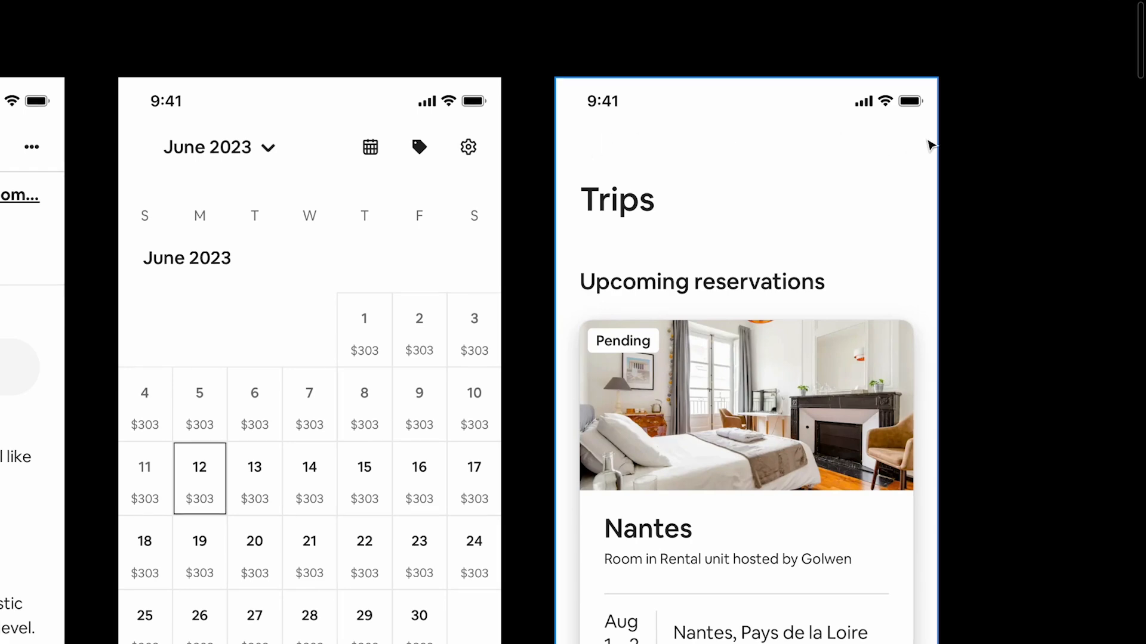
scroll(930, 145, down, 5)
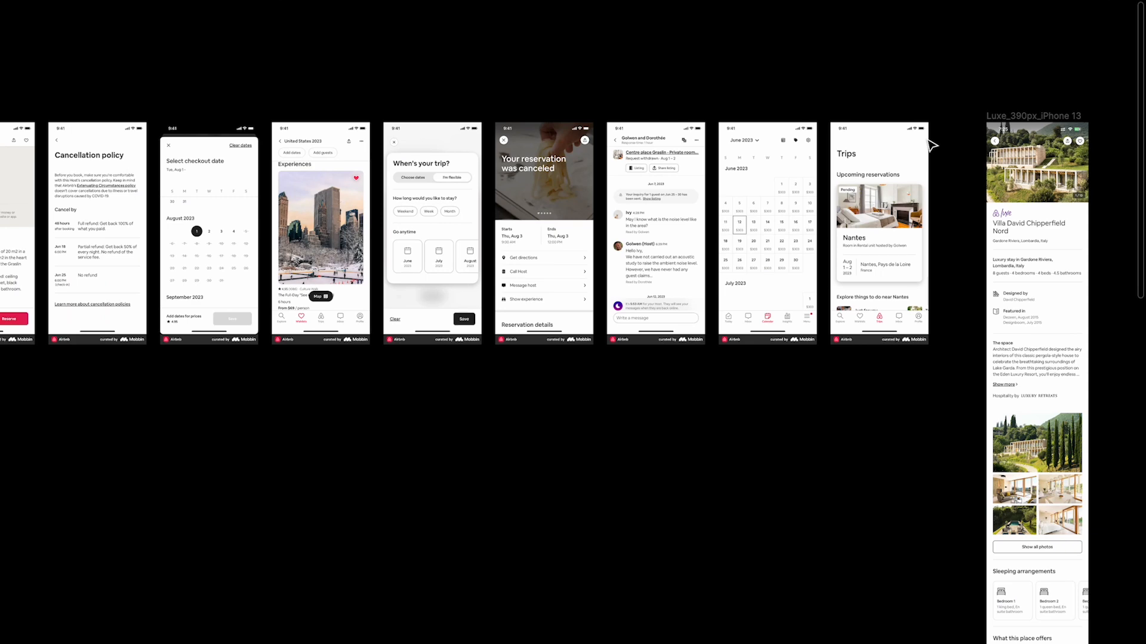
scroll(746, 106, up, 4)
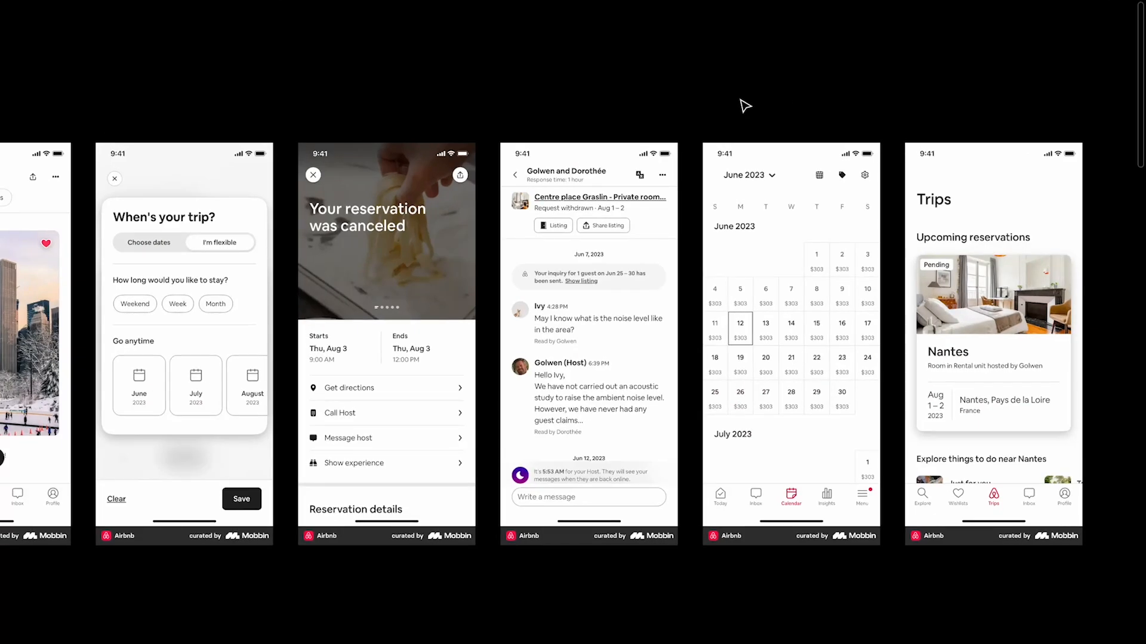
scroll(745, 106, down, 5)
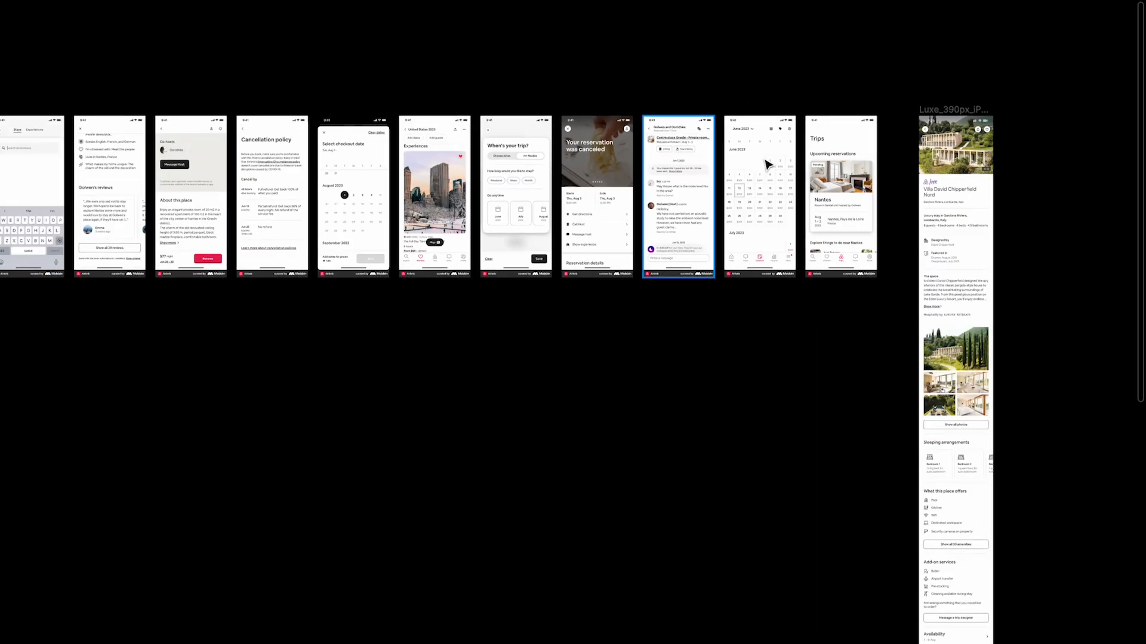
scroll(1001, 174, up, 5)
scroll(1000, 174, up, 7)
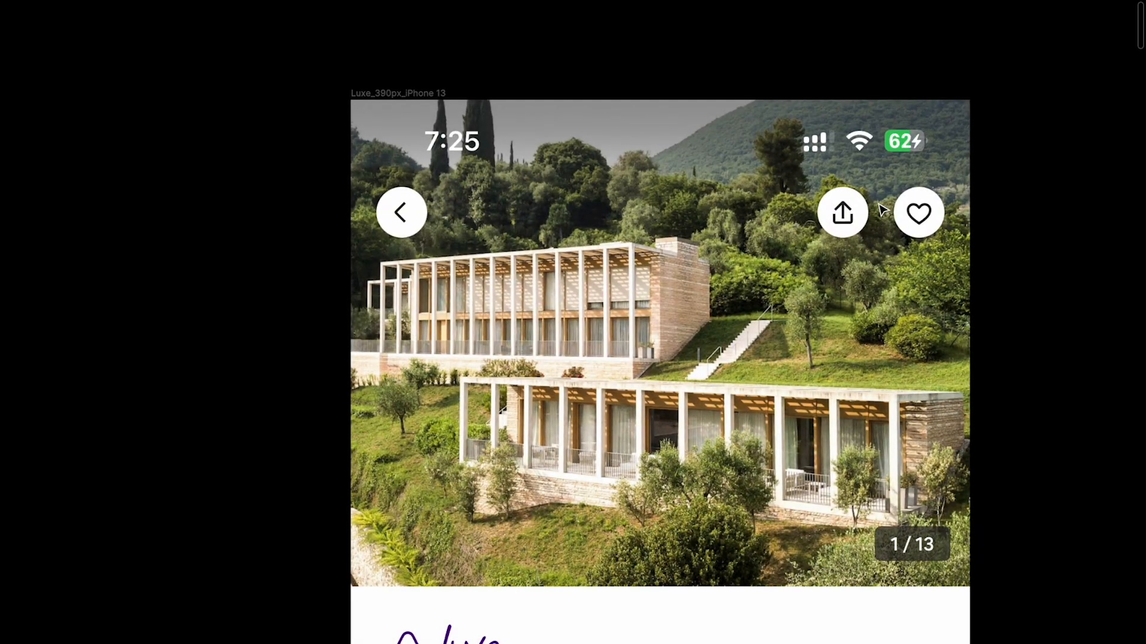
scroll(883, 210, down, 10)
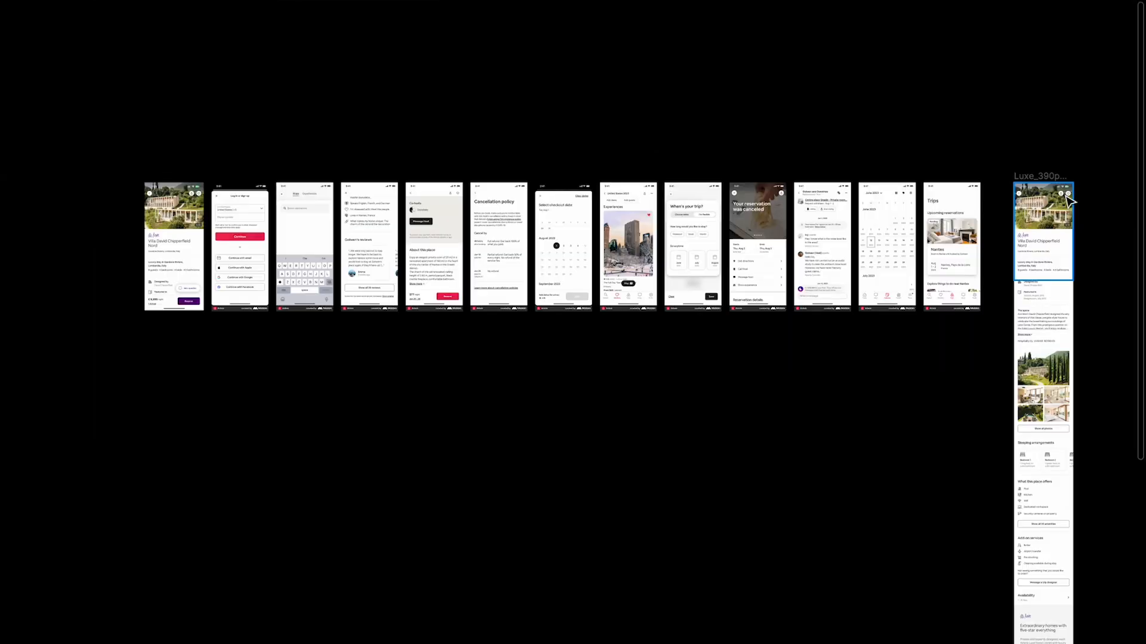
Step: Insert an Icon Button component below the back button in the Luxe_390px_iPhone 13 frame and set its icon to Chevron_Left
scroll(1070, 200, up, 10)
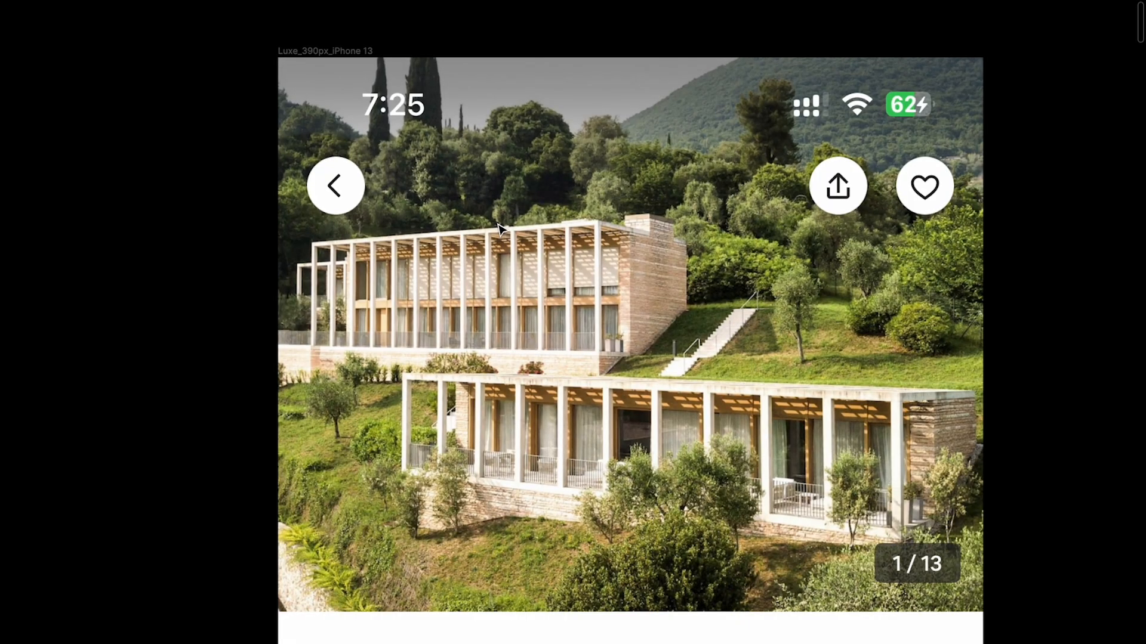
key(shift+i)
text(icon button)
drag(83, 149, 357, 300)
key(ctrl+backslash)
scroll(321, 258, up, 2)
click(1090, 373)
text(chev)
key(Return)
scroll(475, 359, down, 2)
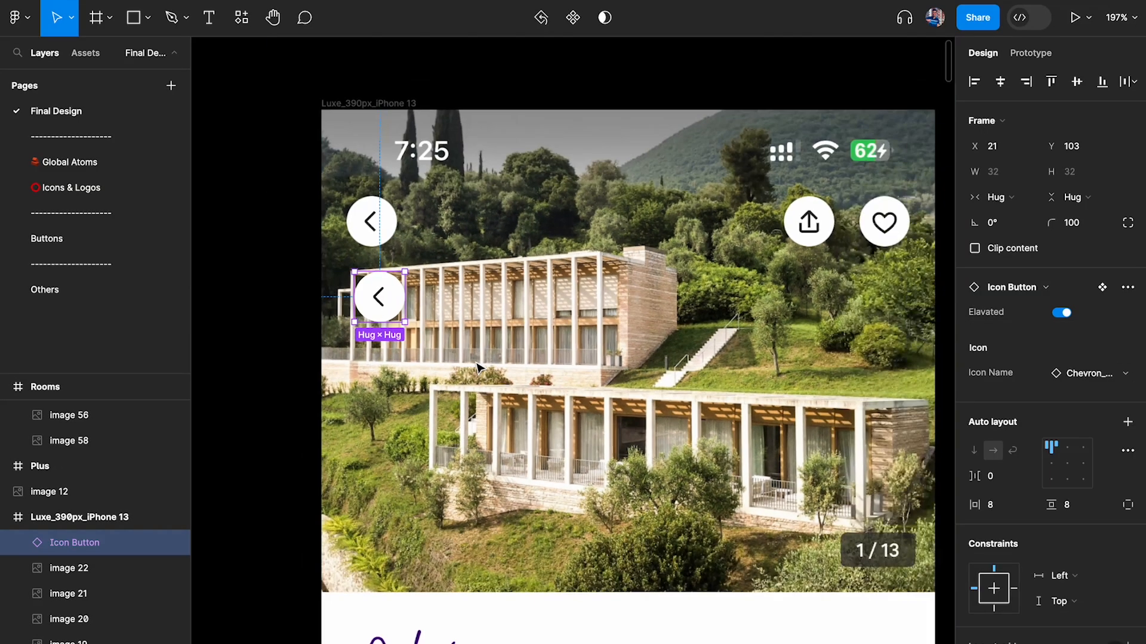
Step: Duplicate the chevron icon button below the reference share button and swap the copy's icon to Share
click(392, 320)
click(378, 297)
drag(379, 297, 805, 294)
scroll(803, 290, up, 3)
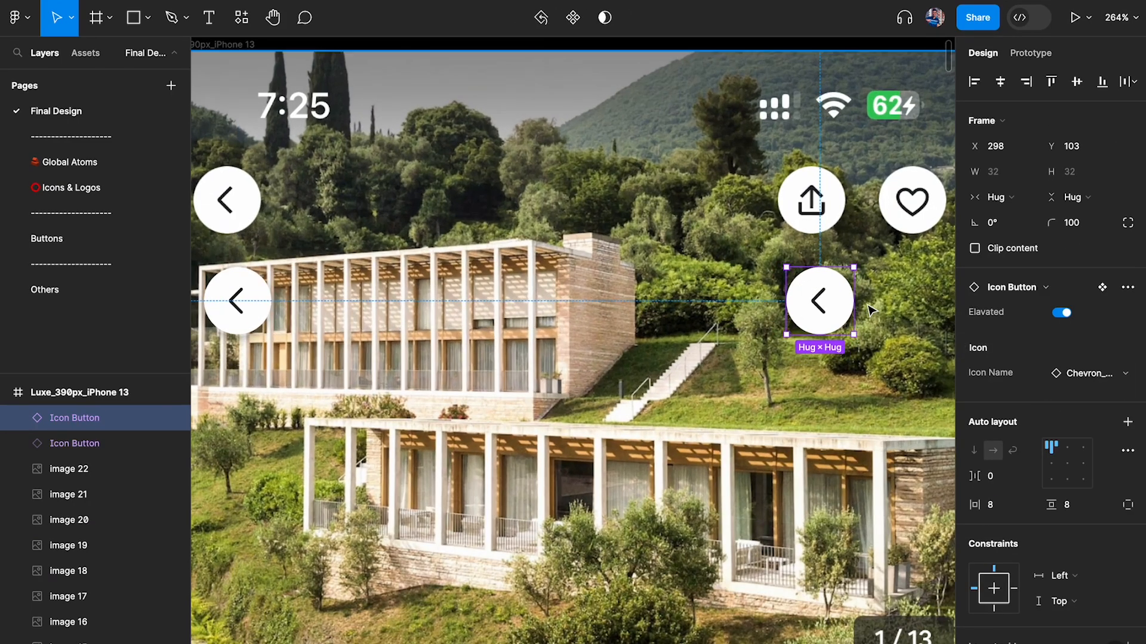
click(1081, 372)
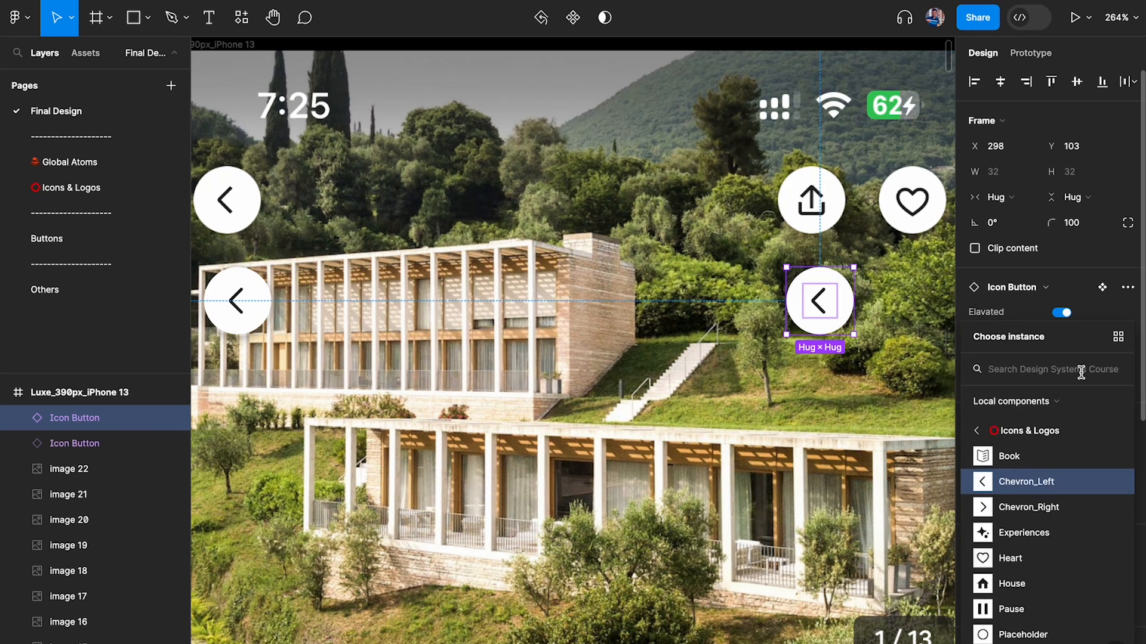
text(share)
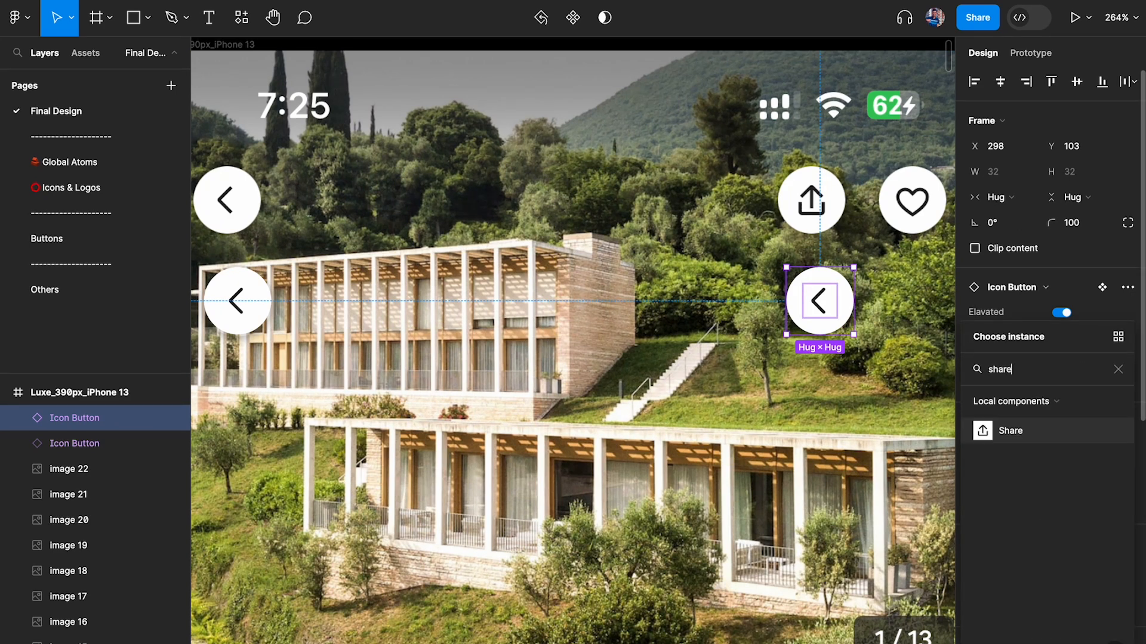
key(Return)
click(652, 268)
Step: Duplicate the share icon button below the reference heart button and swap the copy's icon to Heart
scroll(657, 269, right, 2)
click(714, 288)
drag(711, 284, 806, 283)
click(1079, 373)
text(heart)
key(Return)
click(793, 415)
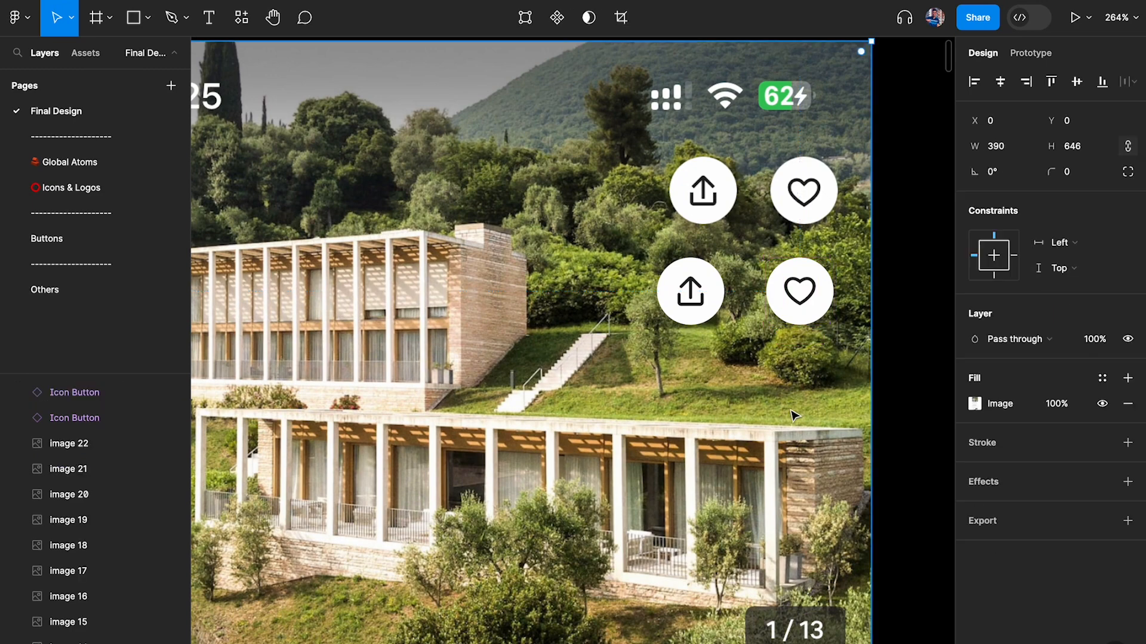
Step: Wrap the chevron, share and heart icon buttons in one auto layout frame and give it a white FFFFFF fill
scroll(794, 415, down, 5)
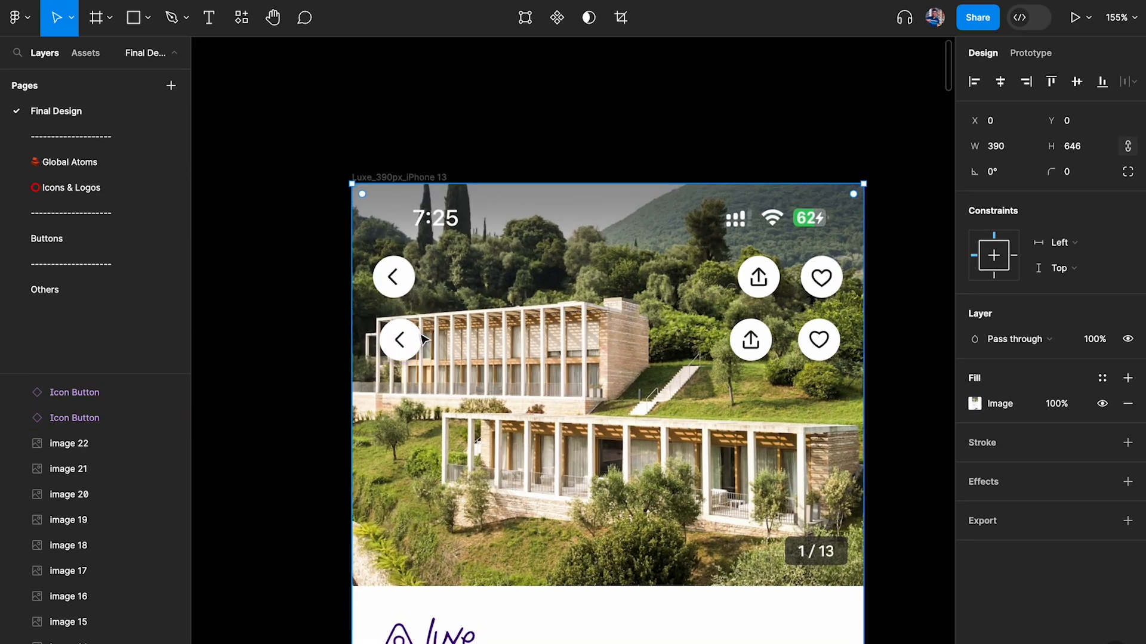
click(400, 339)
scroll(399, 340, up, 1)
shift+click(750, 340)
shift+click(820, 345)
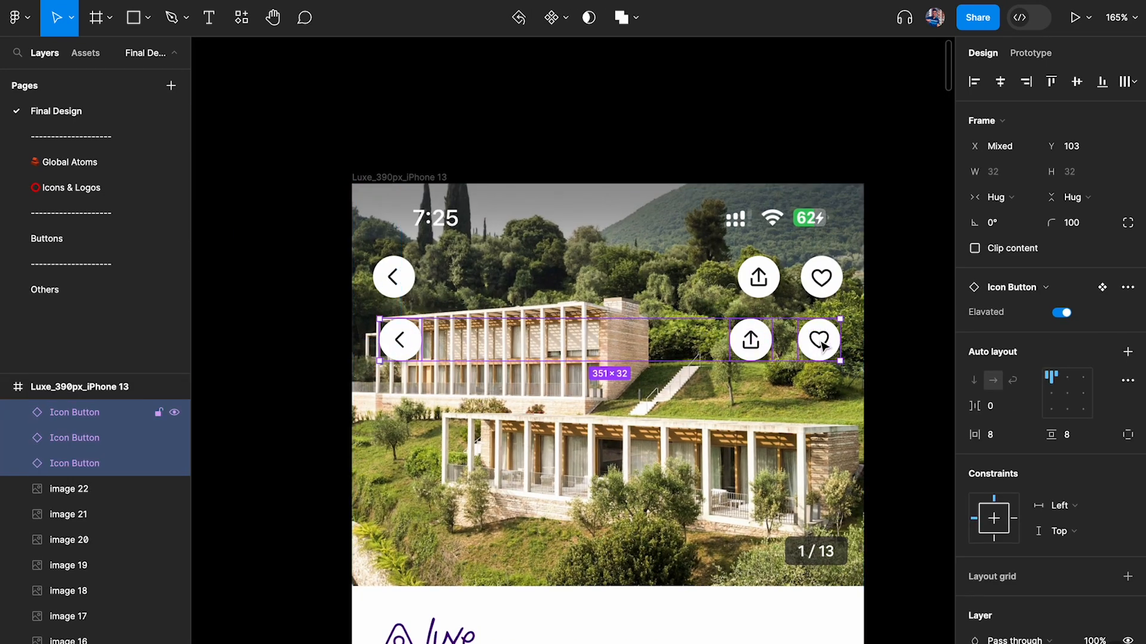
key(shift+a)
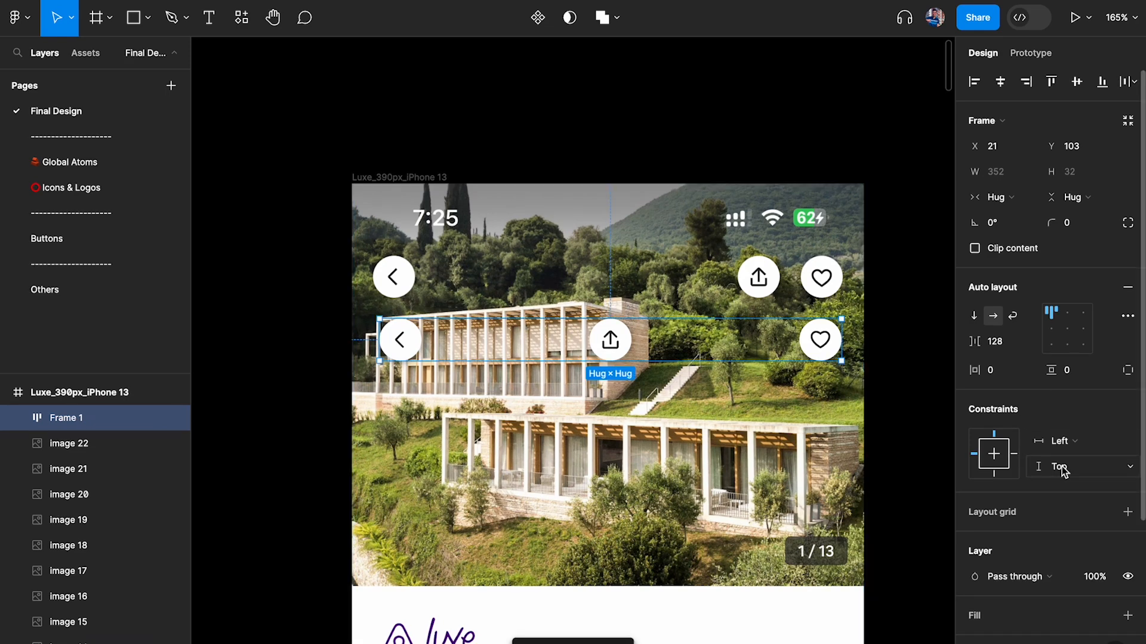
scroll(1062, 471, down, 3)
click(1127, 454)
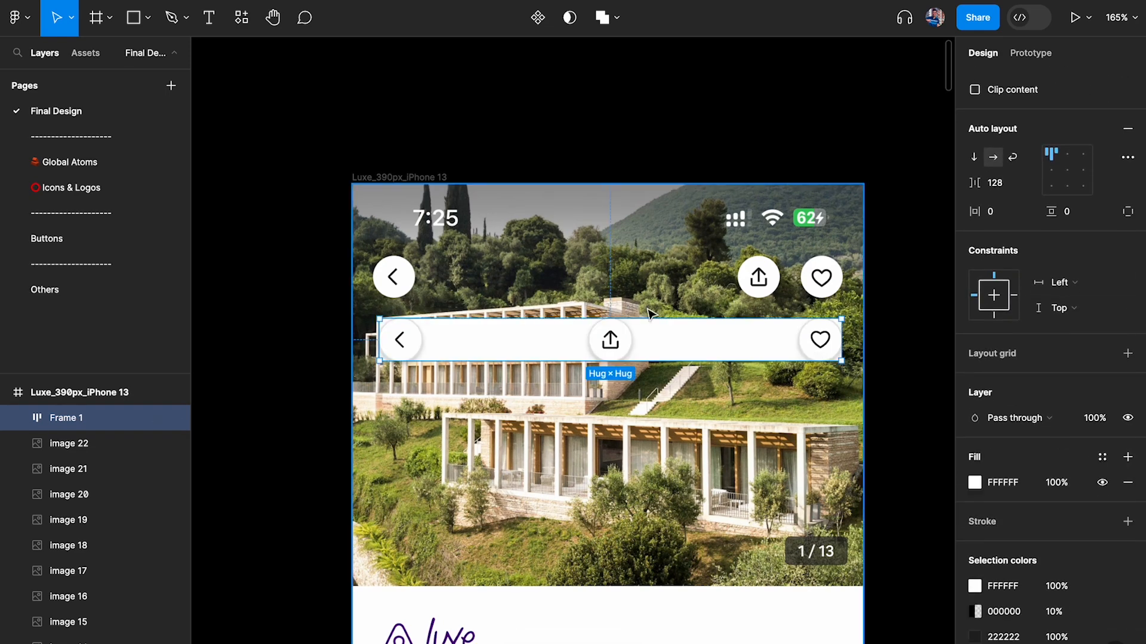
Step: Measure the margin between the frame's edge and the reference back button with a temporary rectangle, and delete the rectangle
scroll(490, 344, up, 4)
scroll(409, 301, left, 3)
scroll(406, 301, up, 5)
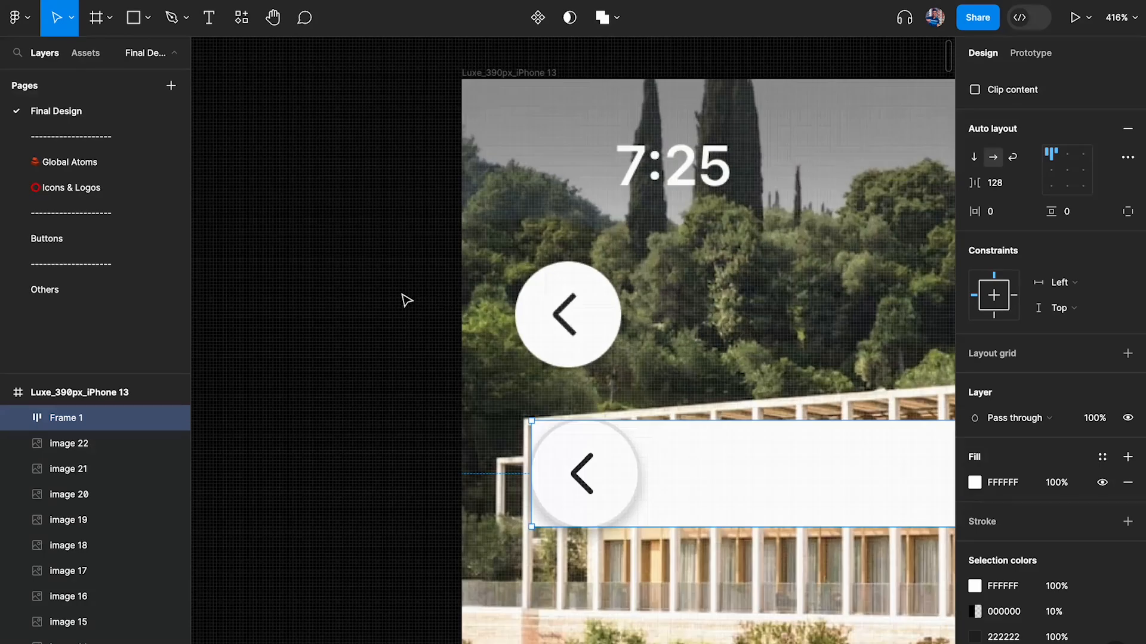
scroll(407, 300, up, 10)
key(r)
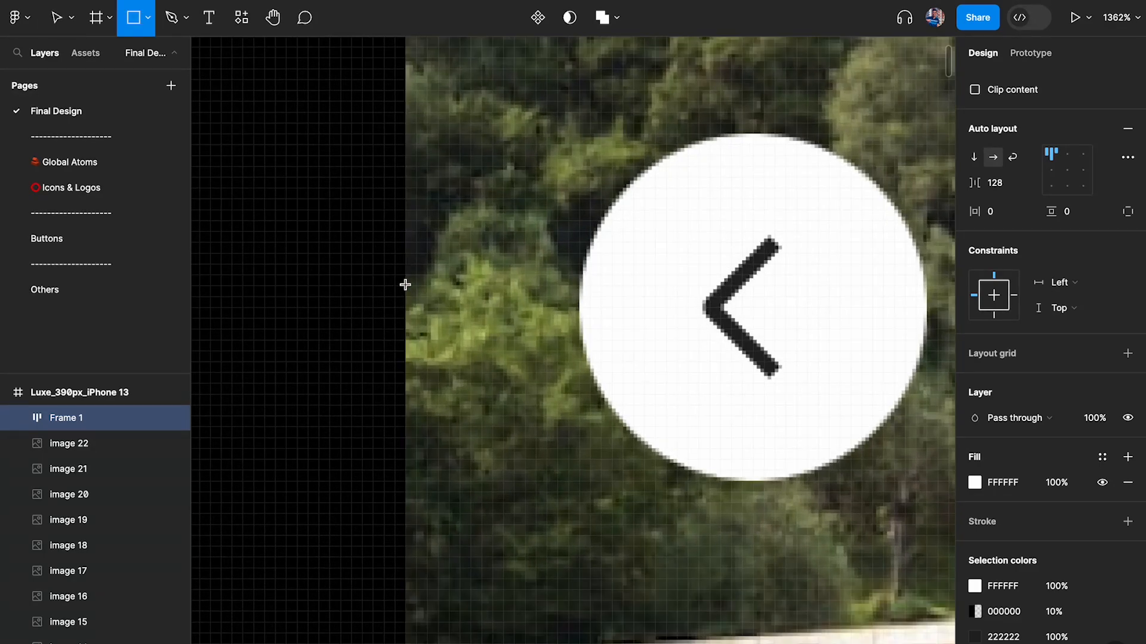
mouse_move(405, 286)
mouse_down()
mouse_move(589, 361)
mouse_move(580, 362)
mouse_up()
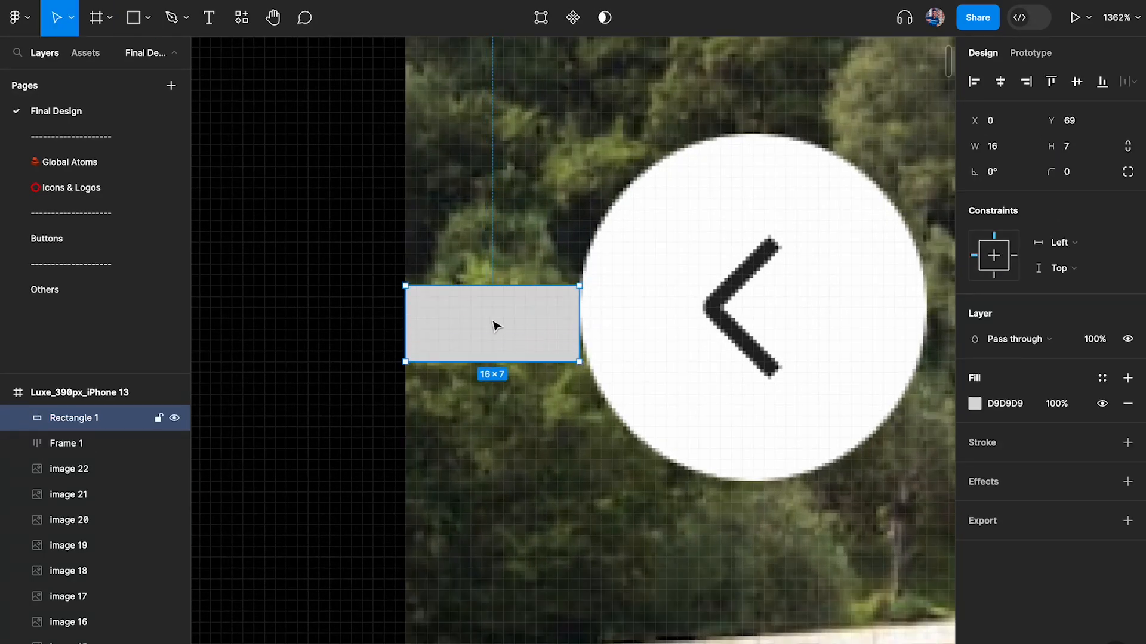
scroll(492, 326, down, 10)
key(Delete)
Step: Set the horizontal padding of the icon buttons' auto layout frame to 16
click(632, 421)
scroll(633, 421, right, 4)
scroll(632, 420, down, 1)
click(1008, 371)
text(16)
key(Return)
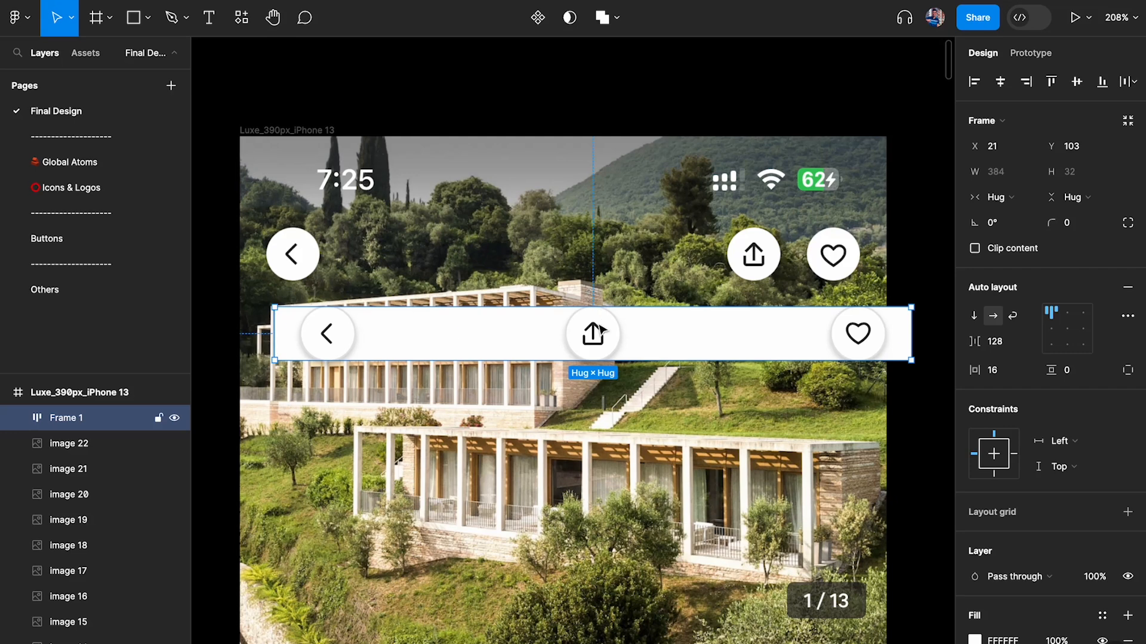
Step: Wrap the share and heart icon buttons in a nested auto layout frame with a spacing of 16
click(597, 334)
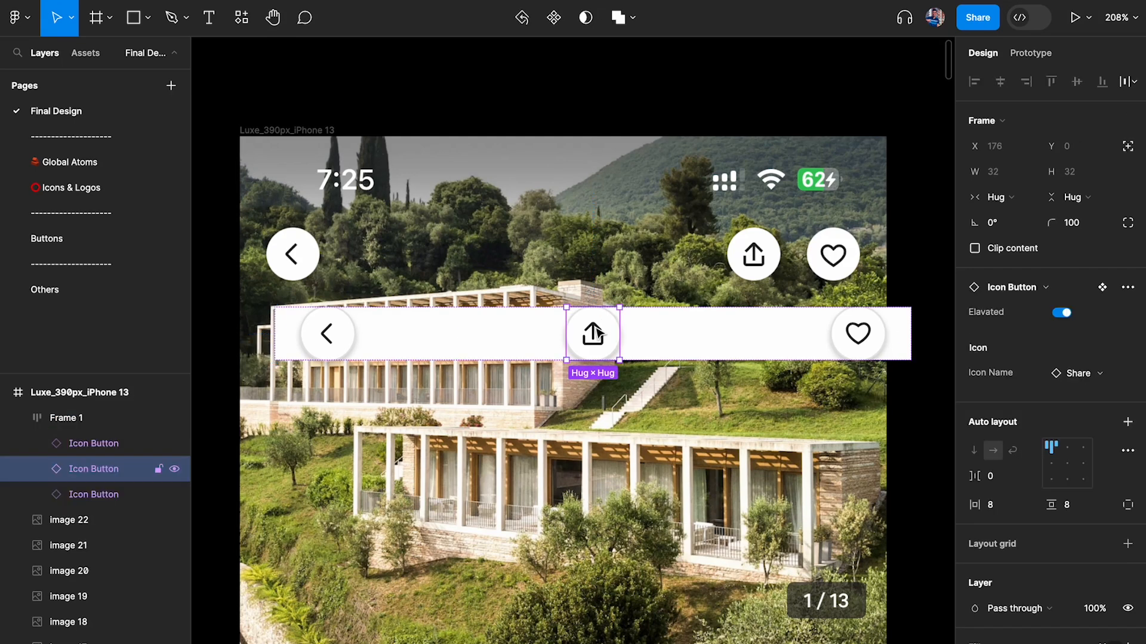
shift+click(857, 333)
key(shift+a)
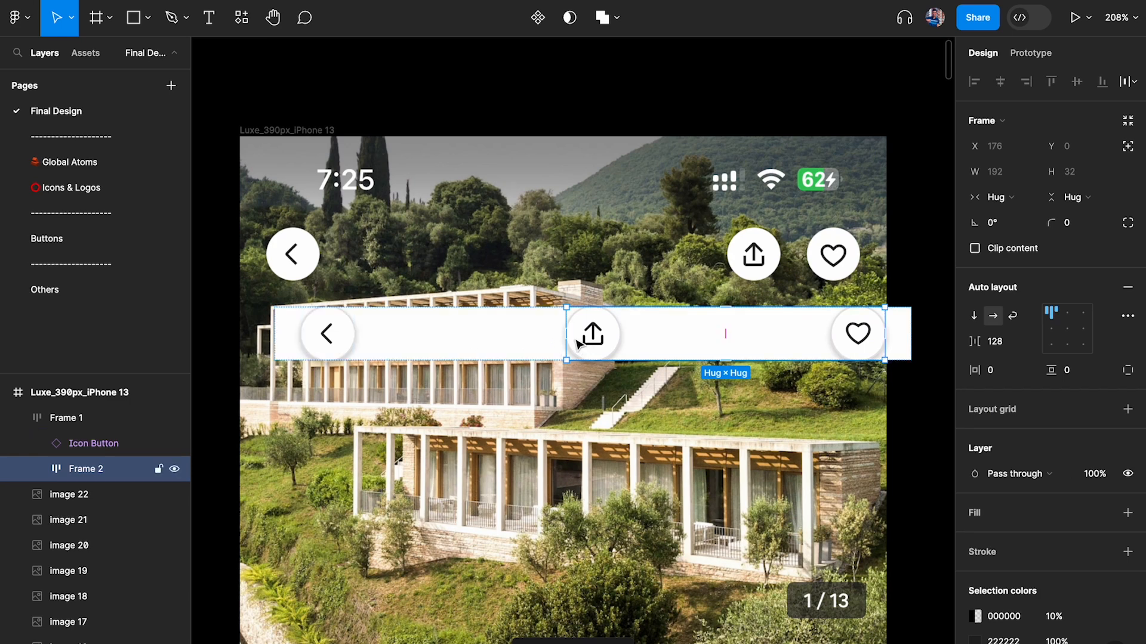
click(1006, 345)
text(16)
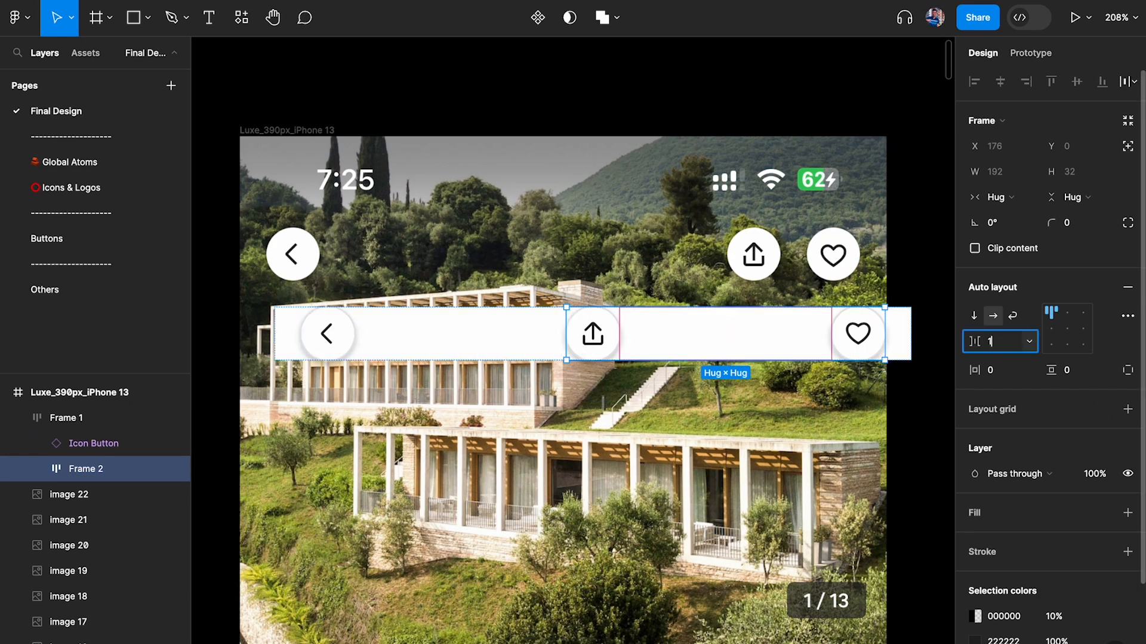
key(Return)
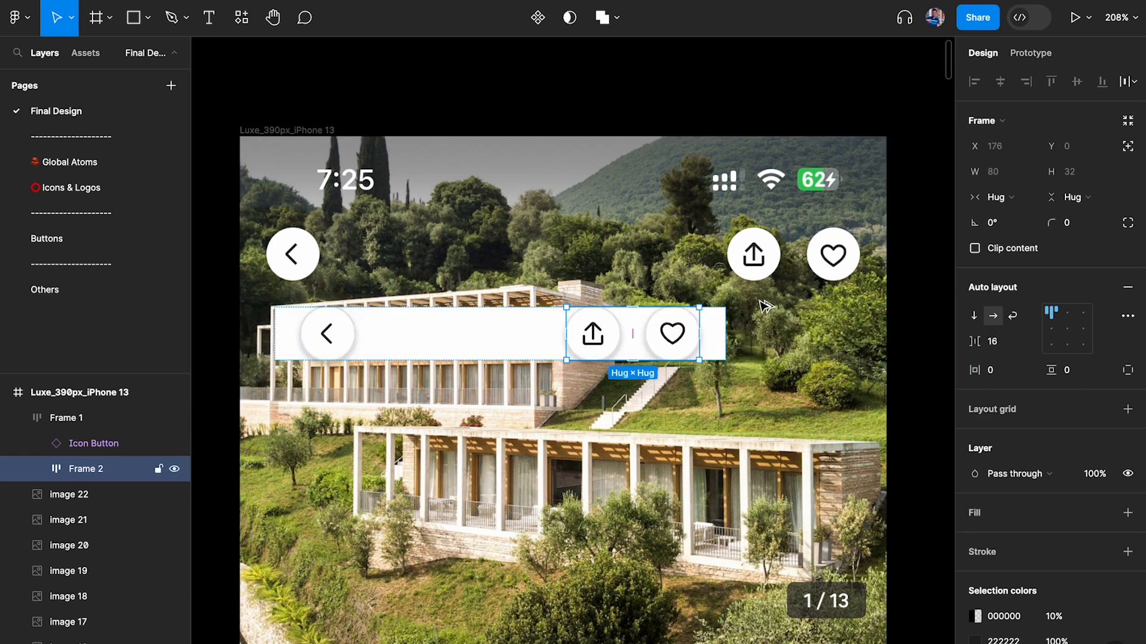
Step: Lay a temporary copy of the share and heart group over the reference icons to compare them, and undo the copy
alt+drag(686, 342, 830, 256)
key(shift+2)
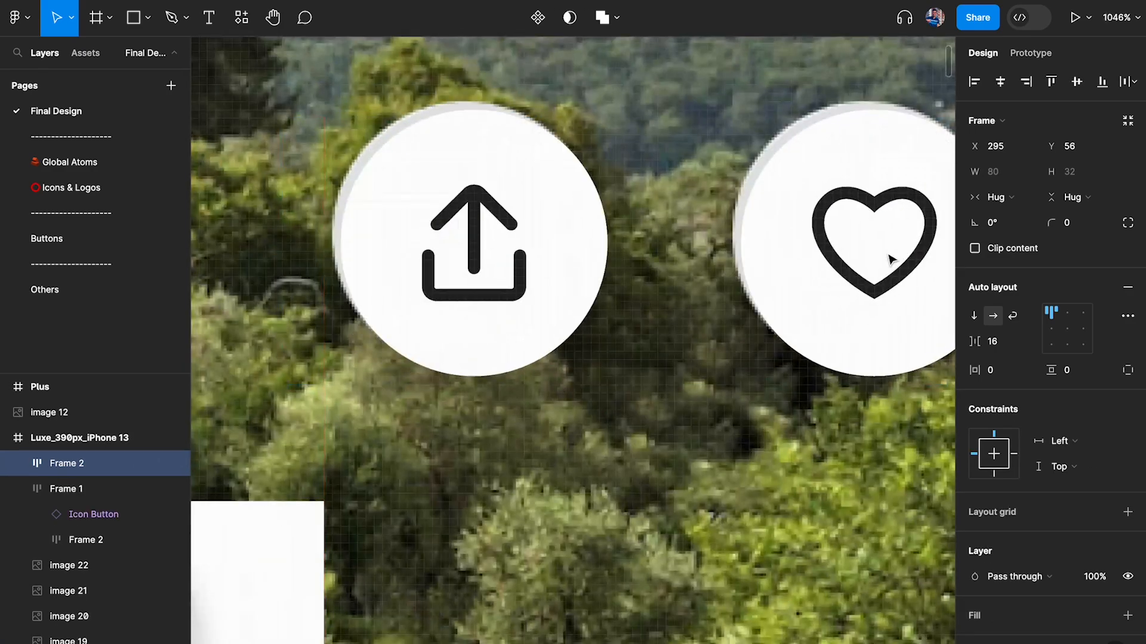
scroll(880, 250, down, 5)
scroll(883, 247, down, 3)
key(ctrl+z)
Step: Set the spacing between items in the outer icon button frame to Auto
scroll(725, 322, up, 3)
click(776, 312)
scroll(774, 310, down, 3)
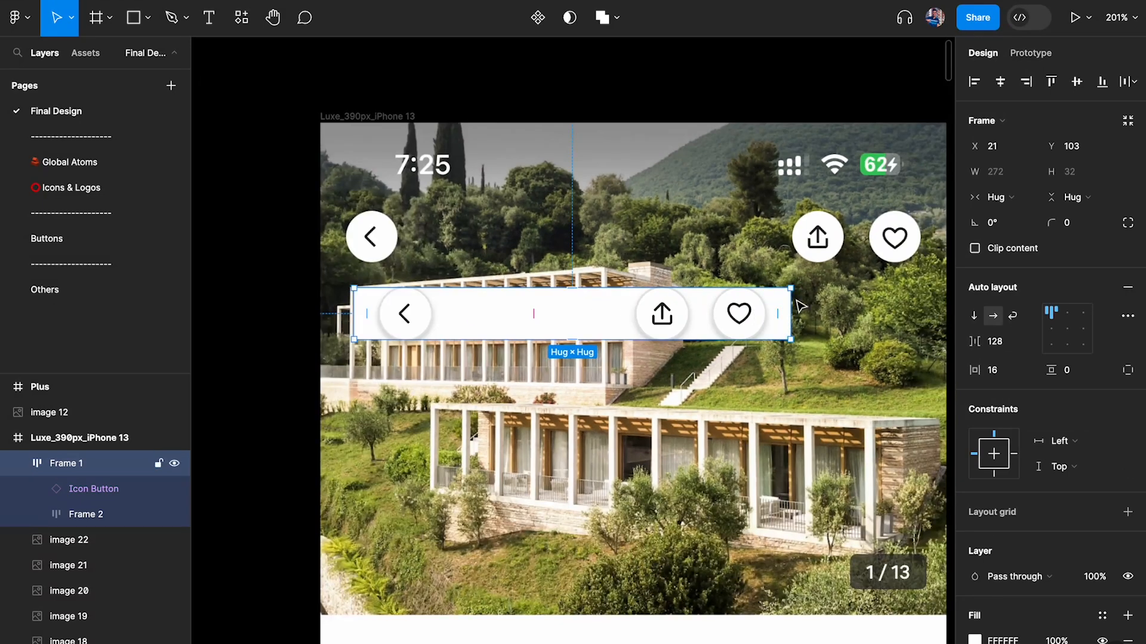
drag(790, 298, 830, 300)
key(ctrl+z)
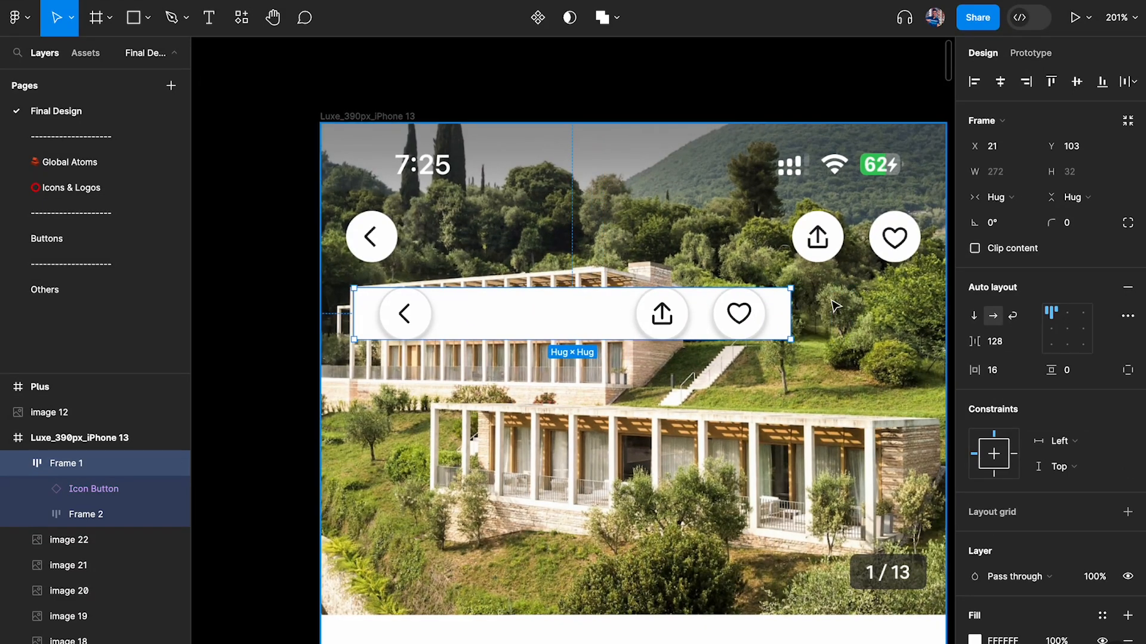
double_click(1052, 329)
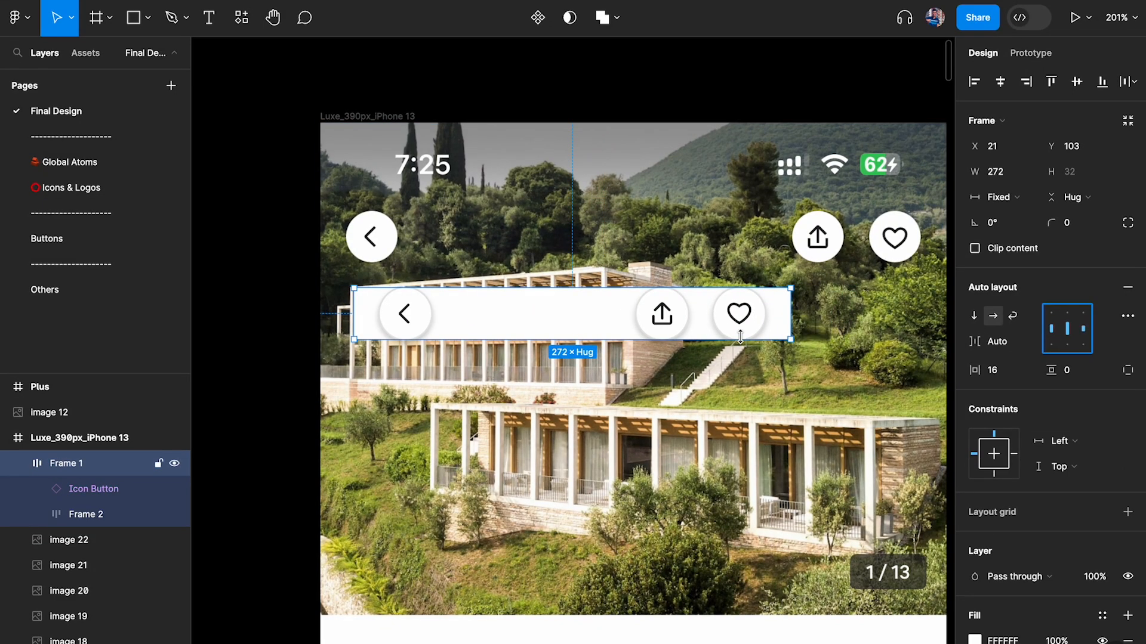
Step: Stretch the outer icon button frame across the full width of the Luxe screen, from X 0 to a width of 390
drag(796, 300, 845, 300)
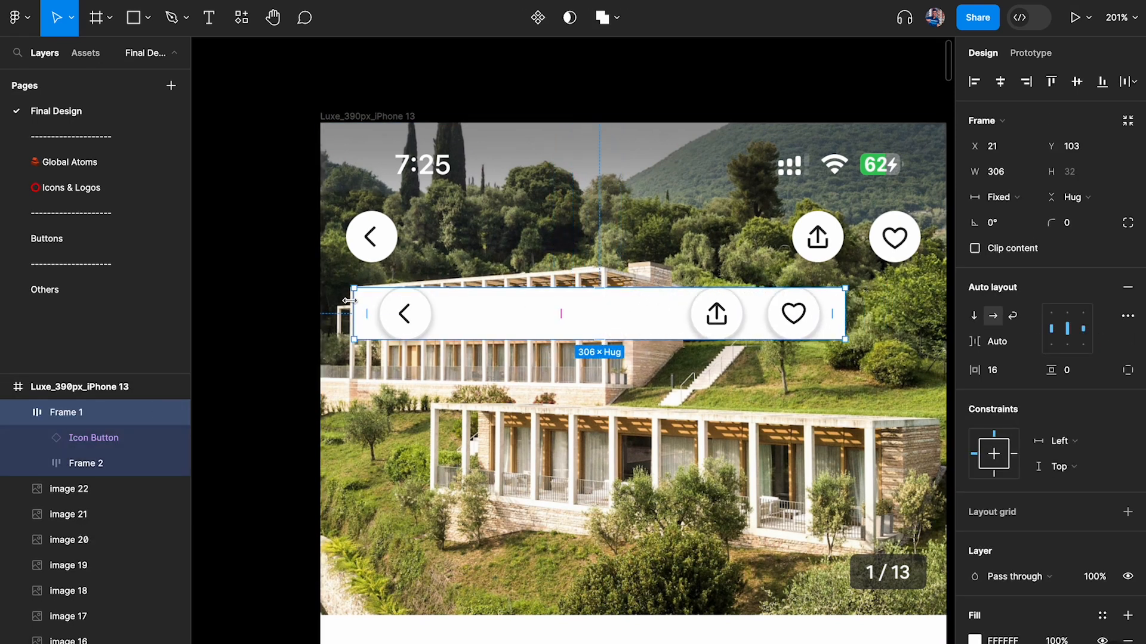
drag(352, 308, 323, 302)
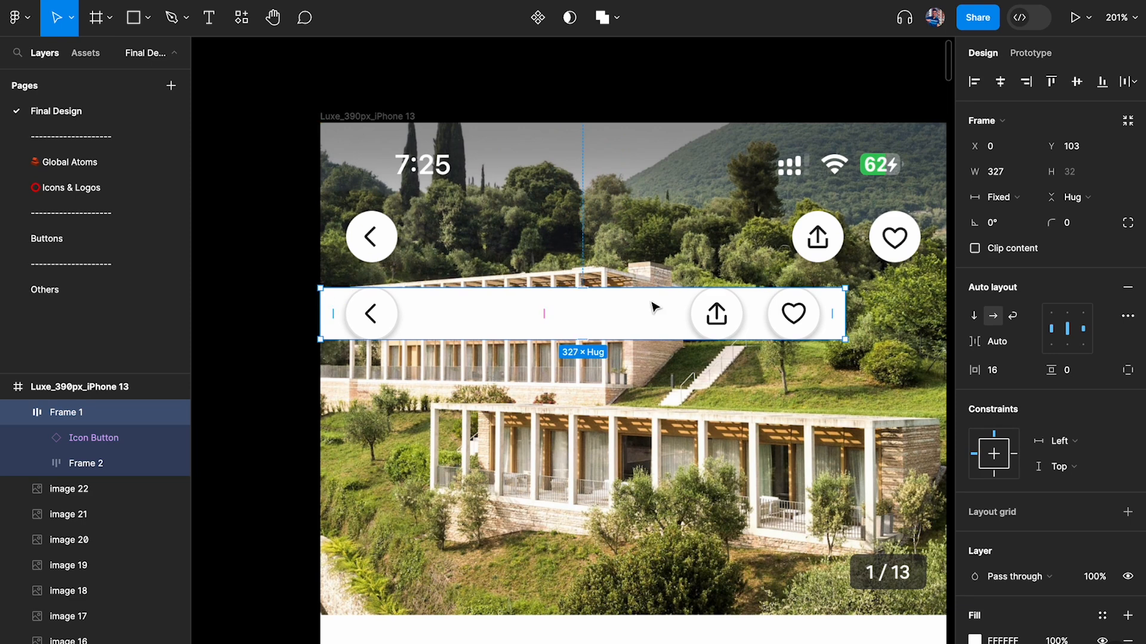
scroll(561, 299, right, 5)
drag(754, 289, 843, 286)
click(887, 258)
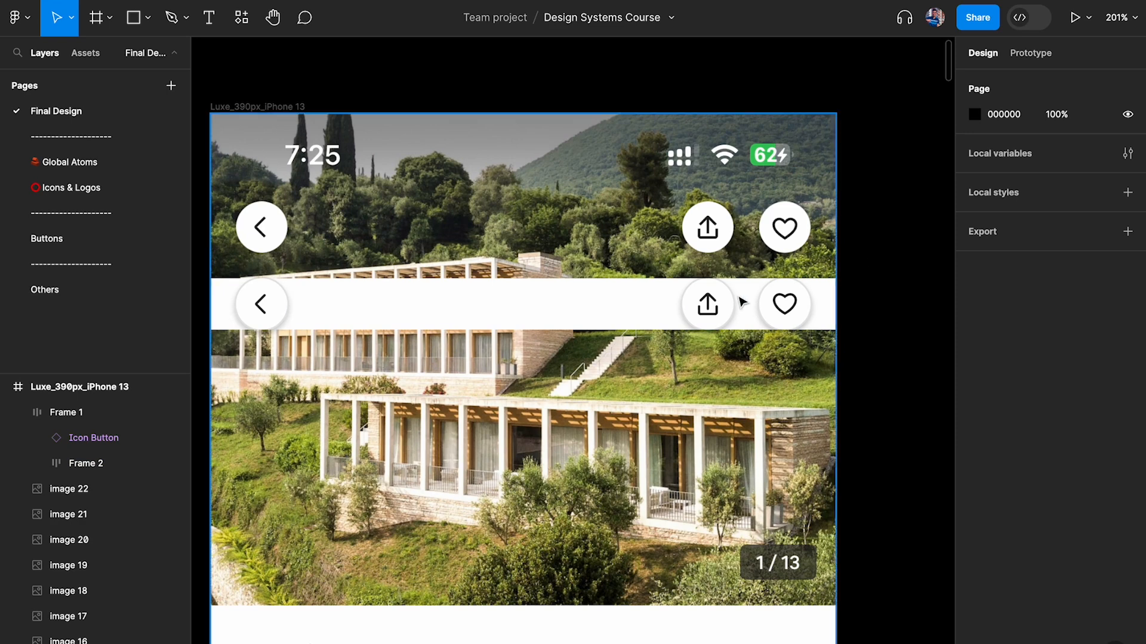
Step: Align the top bar over the reference icons at Y 55, using 50% opacity for the comparison and restoring it to 100%
click(652, 312)
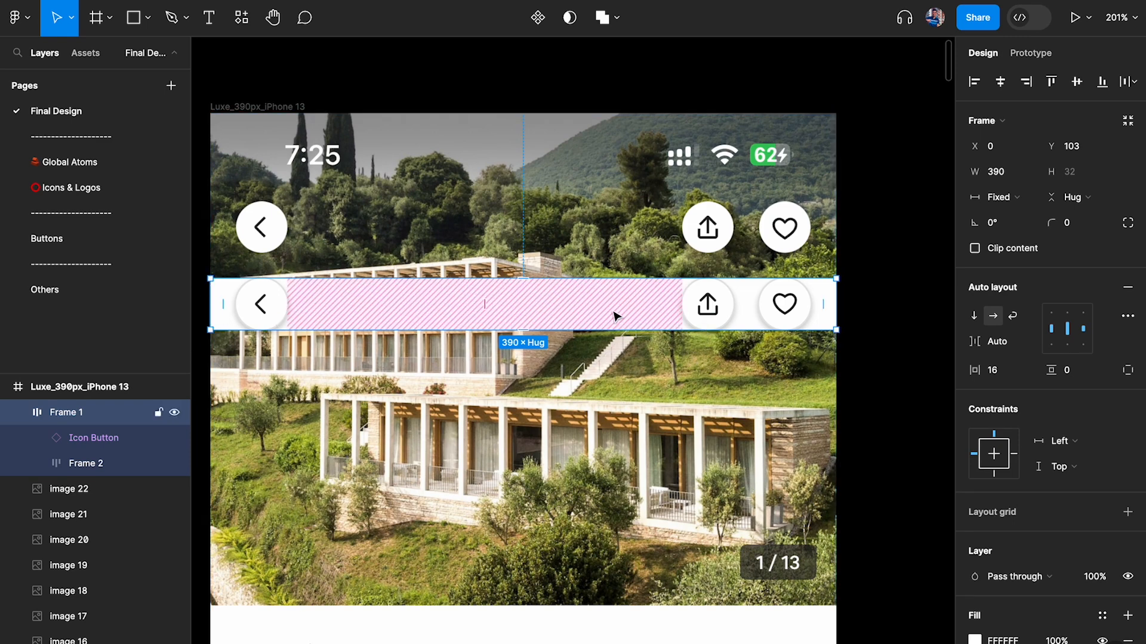
key(5)
drag(747, 314, 744, 243)
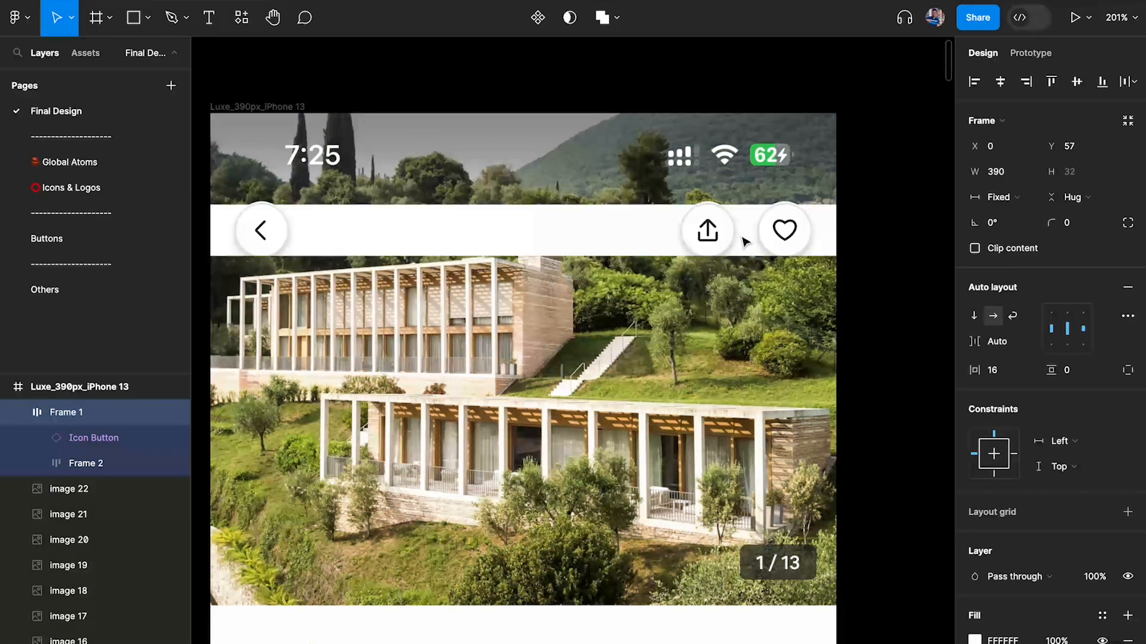
scroll(746, 244, up, 10)
scroll(745, 240, down, 4)
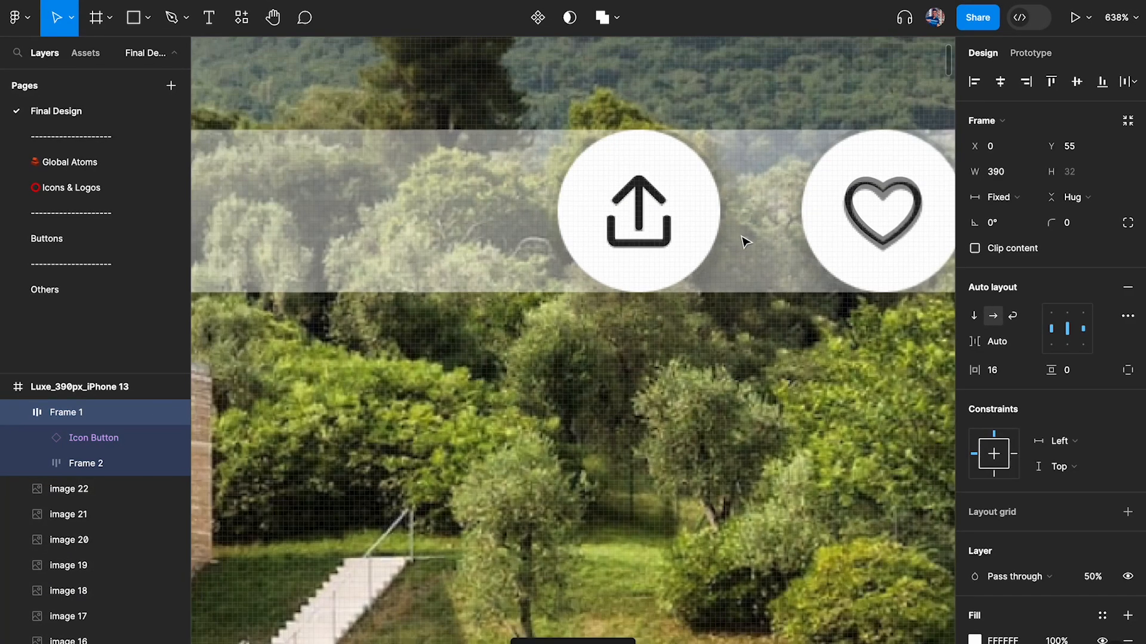
key(0)
scroll(683, 263, down, 5)
scroll(681, 265, down, 4)
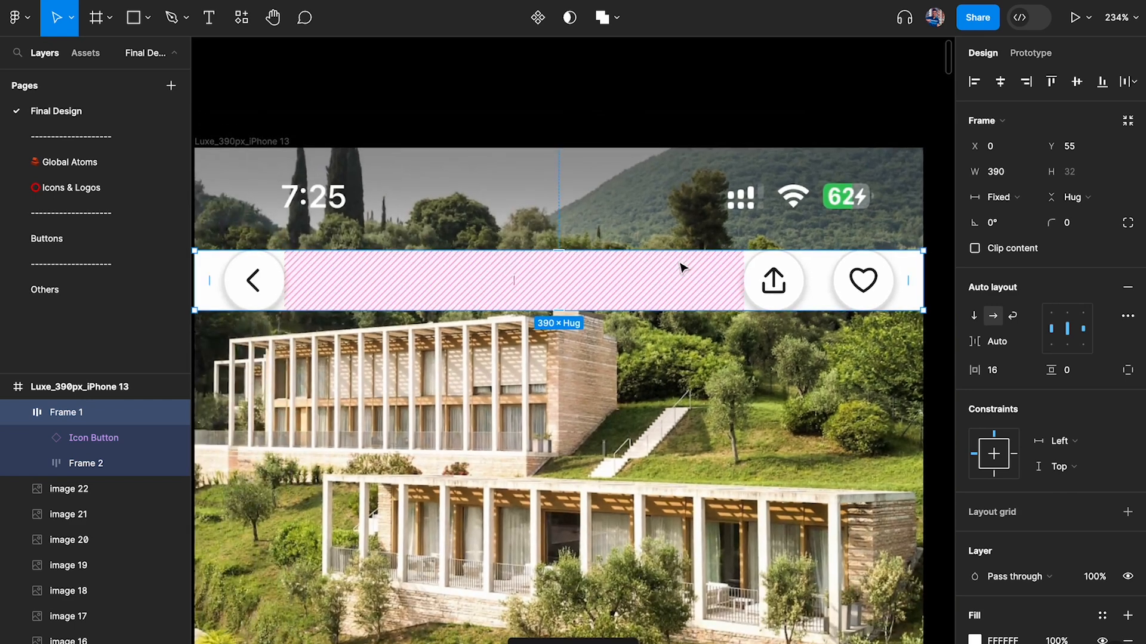
click(869, 337)
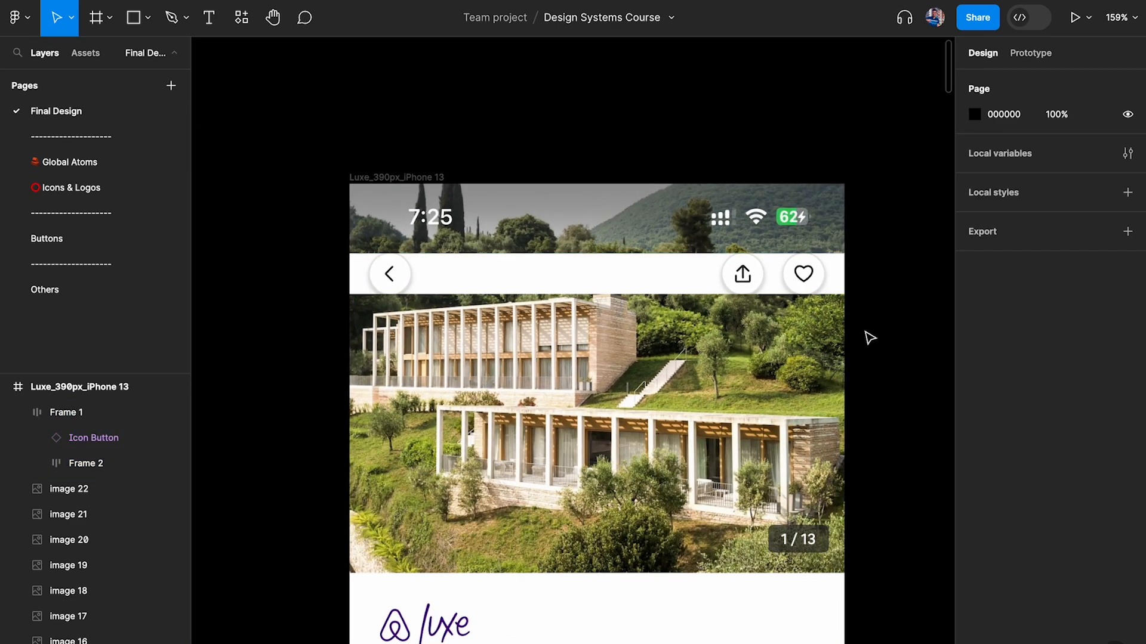
click(412, 181)
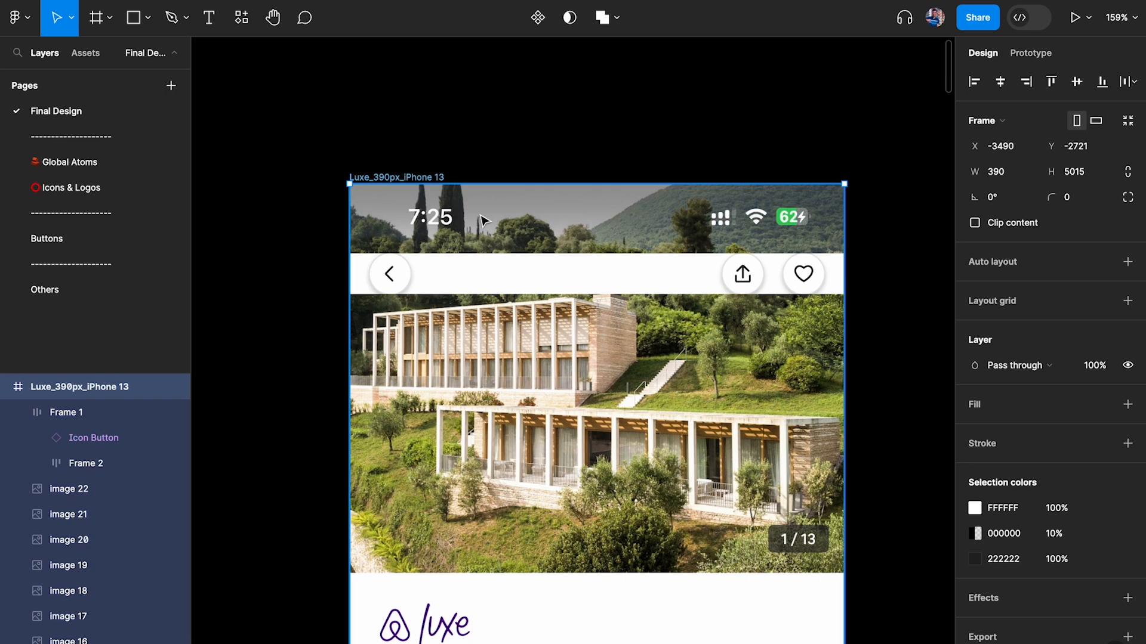
scroll(483, 219, up, 3)
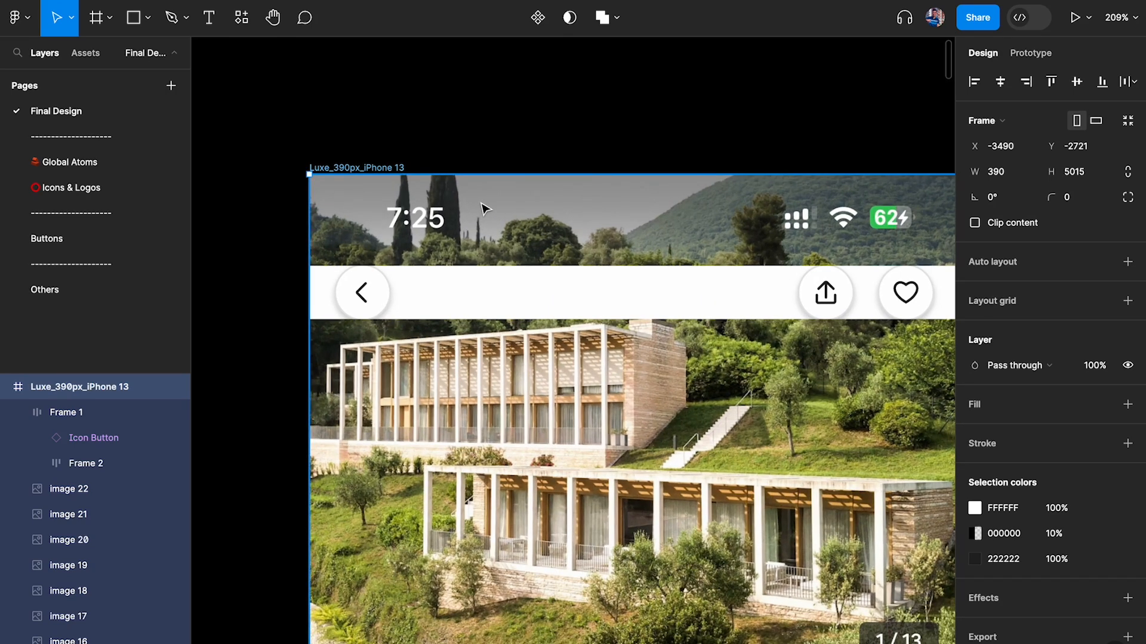
scroll(482, 209, down, 5)
scroll(480, 209, left, 5)
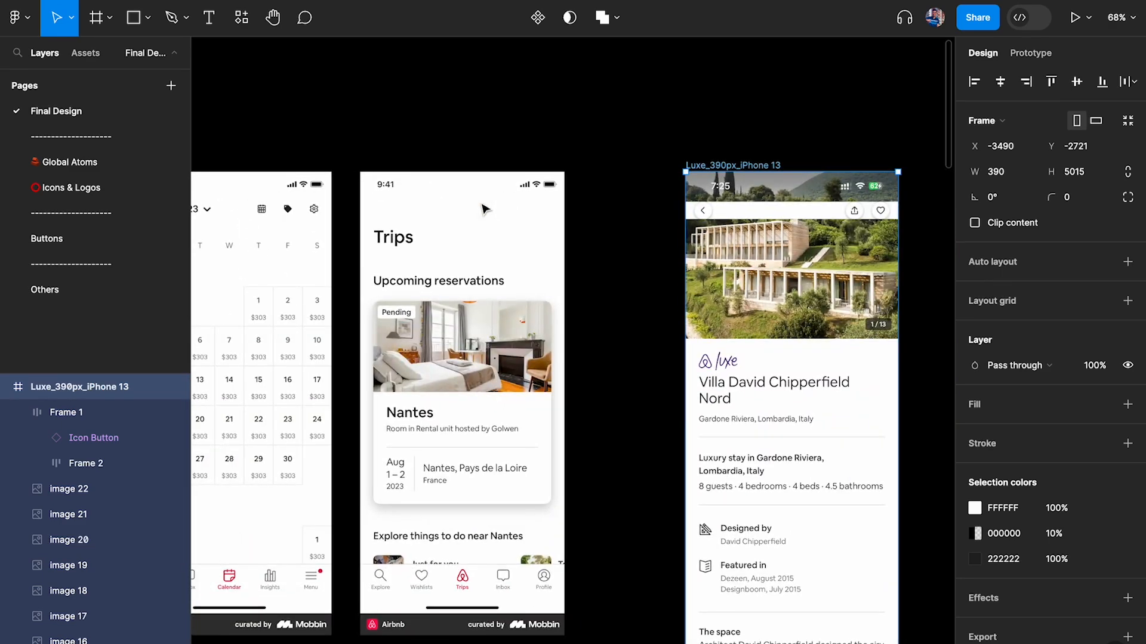
click(507, 207)
drag(486, 217, 533, 219)
key(super+z)
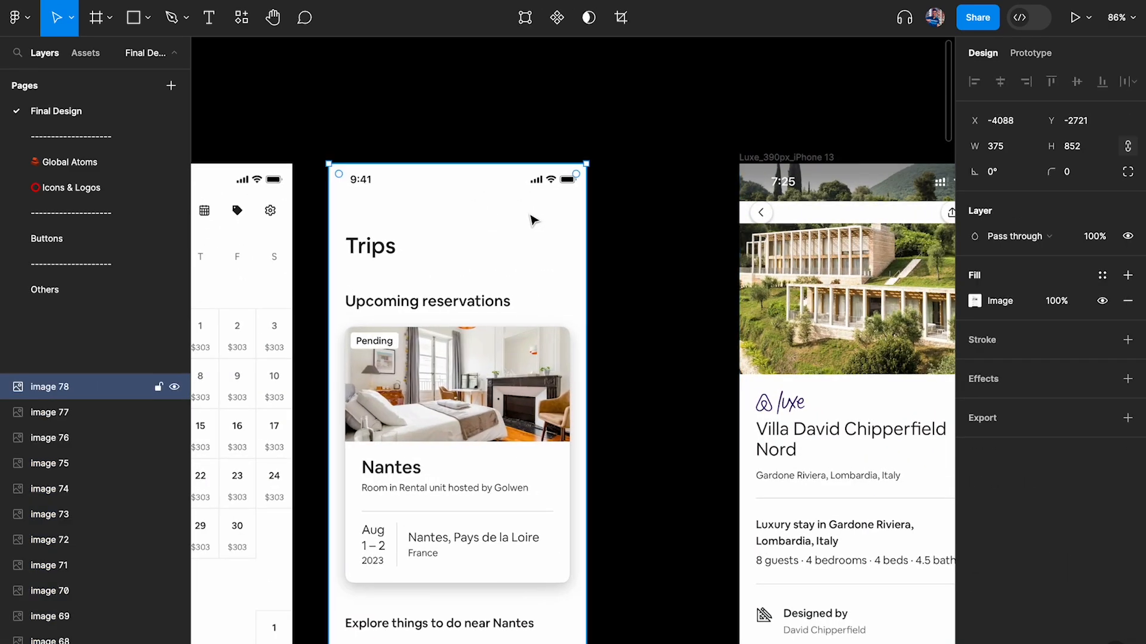
Step: Place a copy of the "Your reservation was canceled" screen beside the Luxe screen, level with its top edge
scroll(531, 219, down, 3)
scroll(532, 220, left, 3)
scroll(533, 220, down, 2)
scroll(533, 220, left, 6)
scroll(534, 220, right, 6)
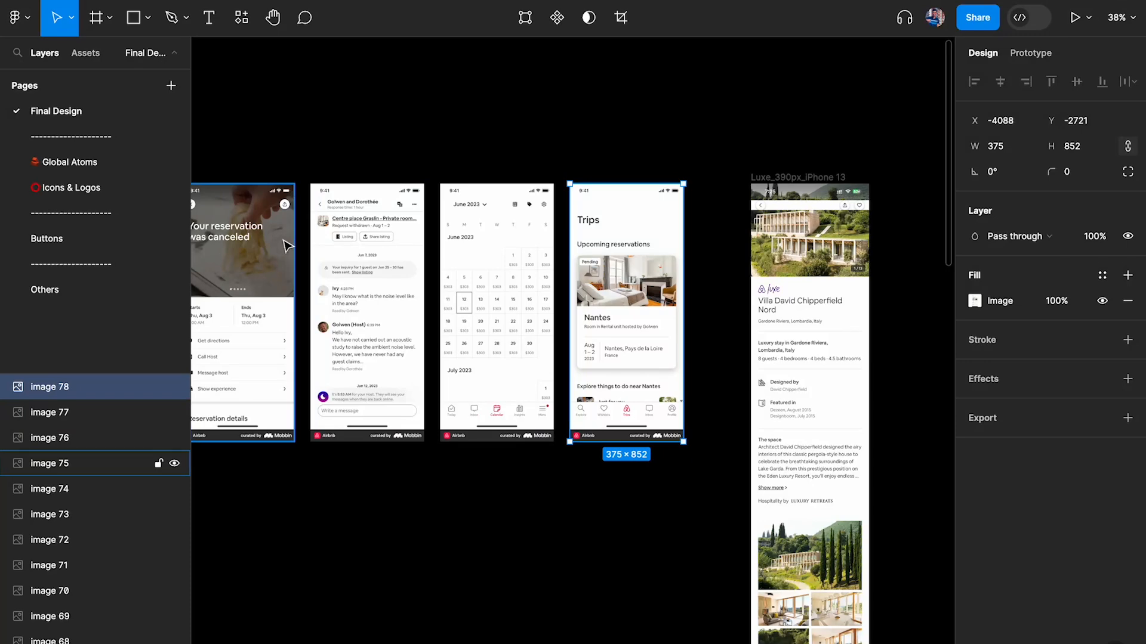
drag(267, 241, 962, 167)
drag(901, 221, 777, 222)
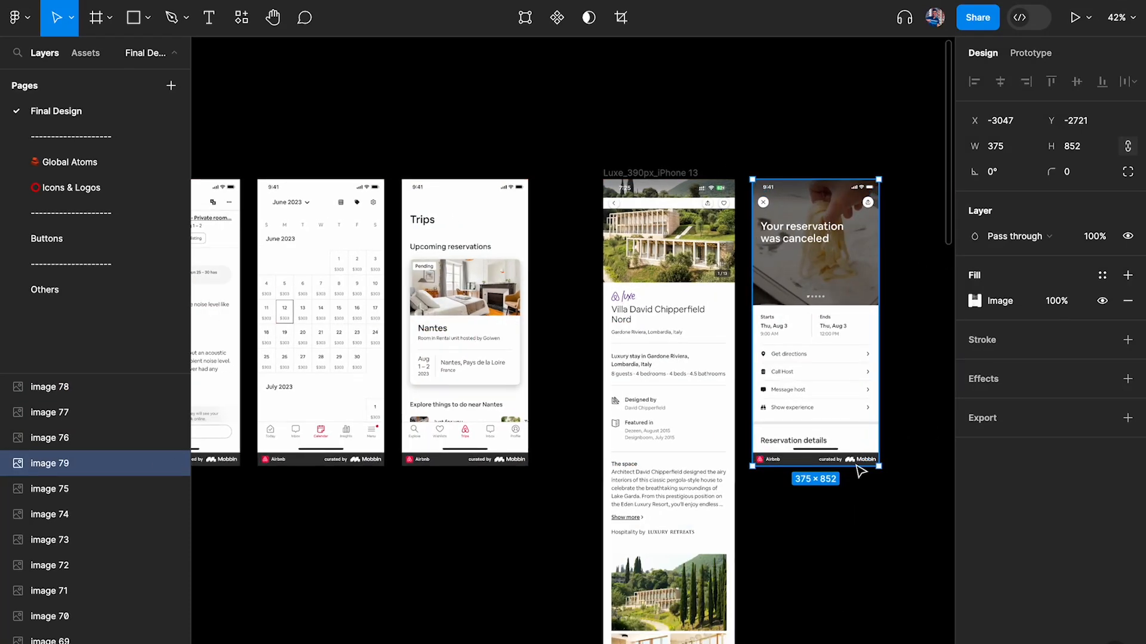
Step: Duplicate the Luxe top bar onto the "Your reservation was canceled" screen and bring the copy to the front
scroll(868, 472, up, 5)
scroll(835, 441, up, 4)
scroll(739, 350, up, 3)
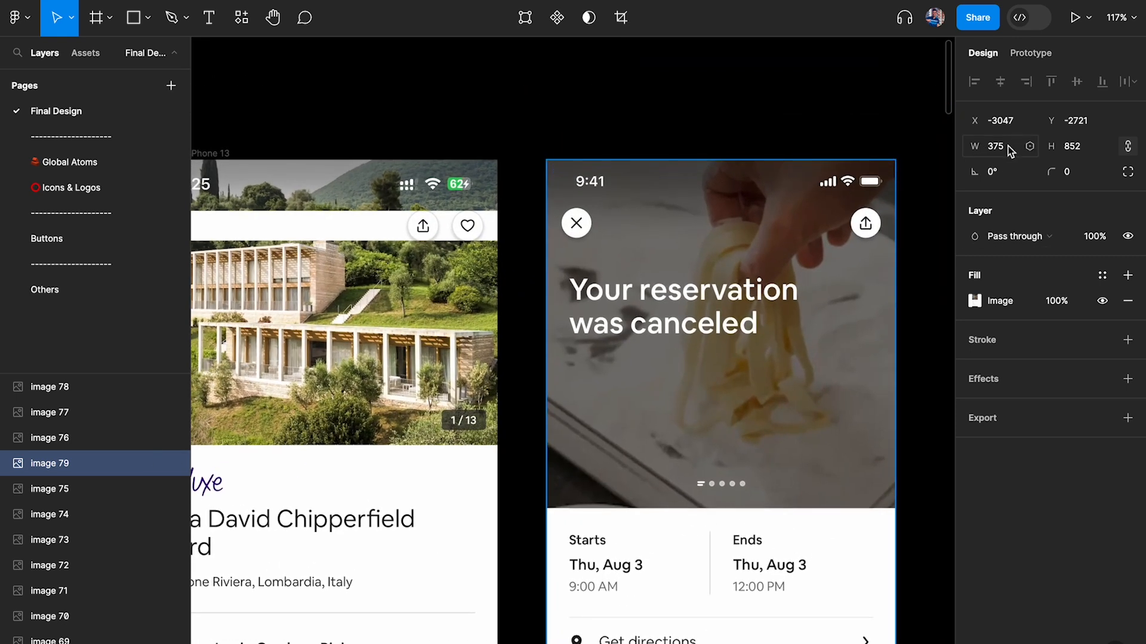
scroll(686, 201, up, 2)
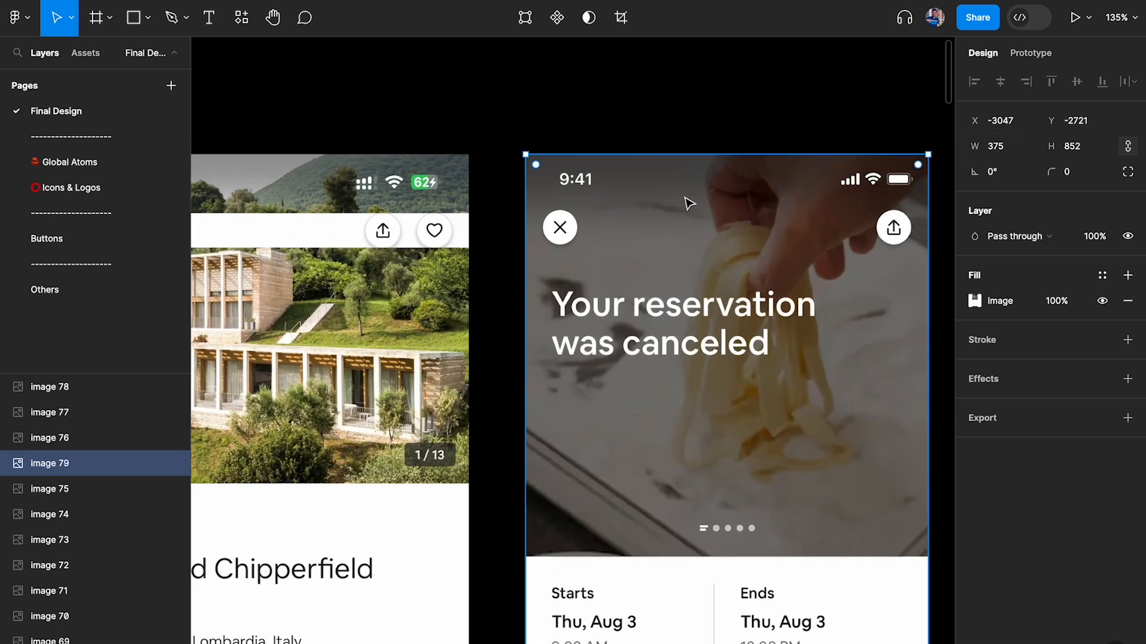
scroll(686, 202, left, 3)
scroll(468, 214, down, 3)
drag(412, 212, 792, 256)
key(])
Step: Delete the heart icon button from the copied top bar
scroll(801, 255, up, 4)
scroll(608, 256, up, 3)
scroll(610, 261, up, 1)
double_click(547, 258)
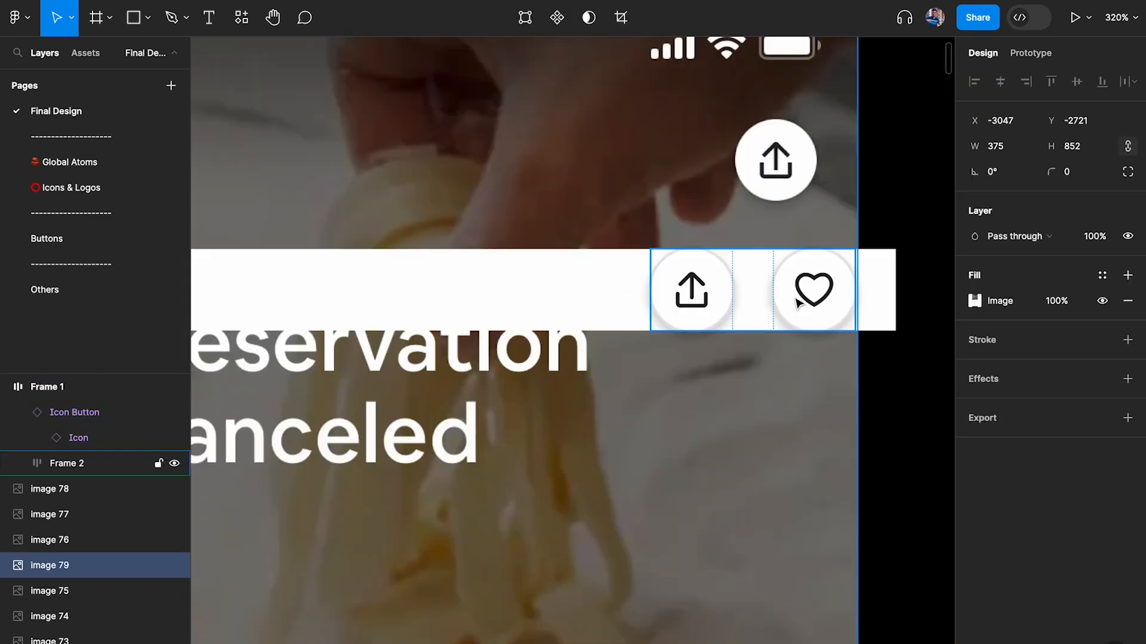
double_click(798, 304)
key(Delete)
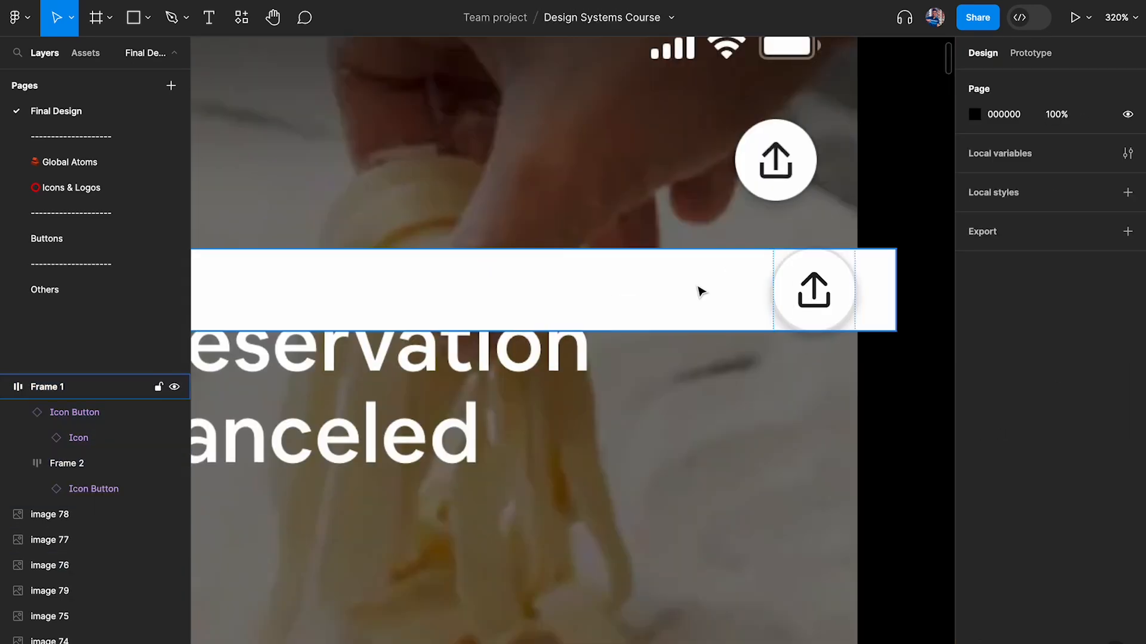
Step: Set the copied top bar's width to 375 to match the reservation screen
click(887, 279)
drag(890, 266, 861, 264)
click(1010, 173)
text(3)
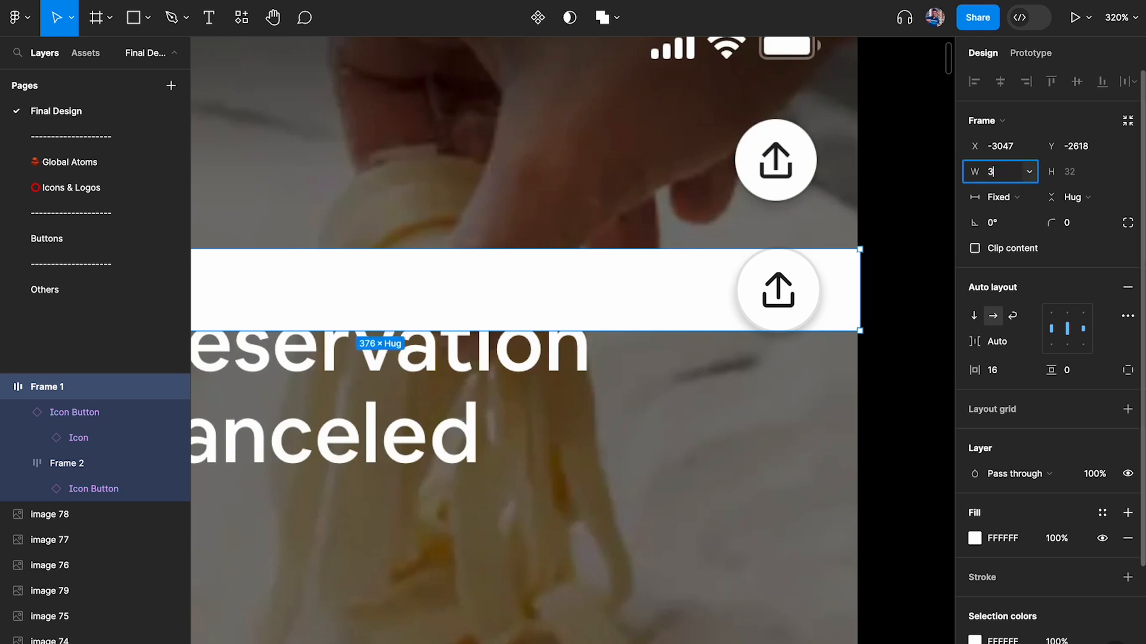
text(75)
key(Return)
scroll(749, 281, up, 5)
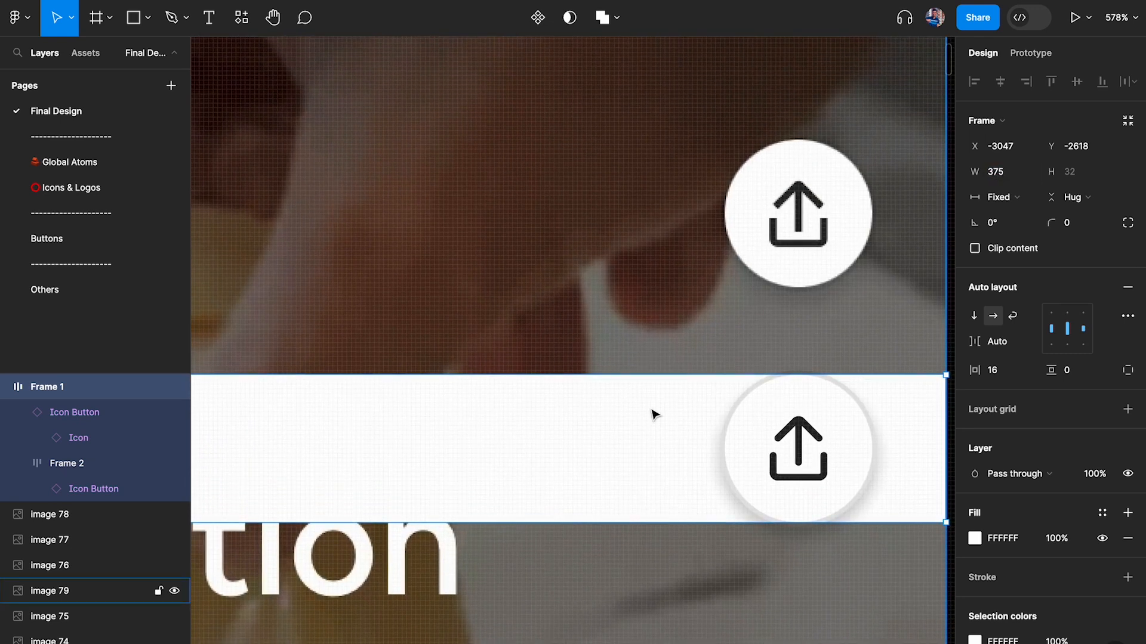
Step: Align the copied top bar over the reference close and share buttons at Y -2669, using 50% opacity and restoring it to 100%
drag(617, 369, 617, 235)
key(5)
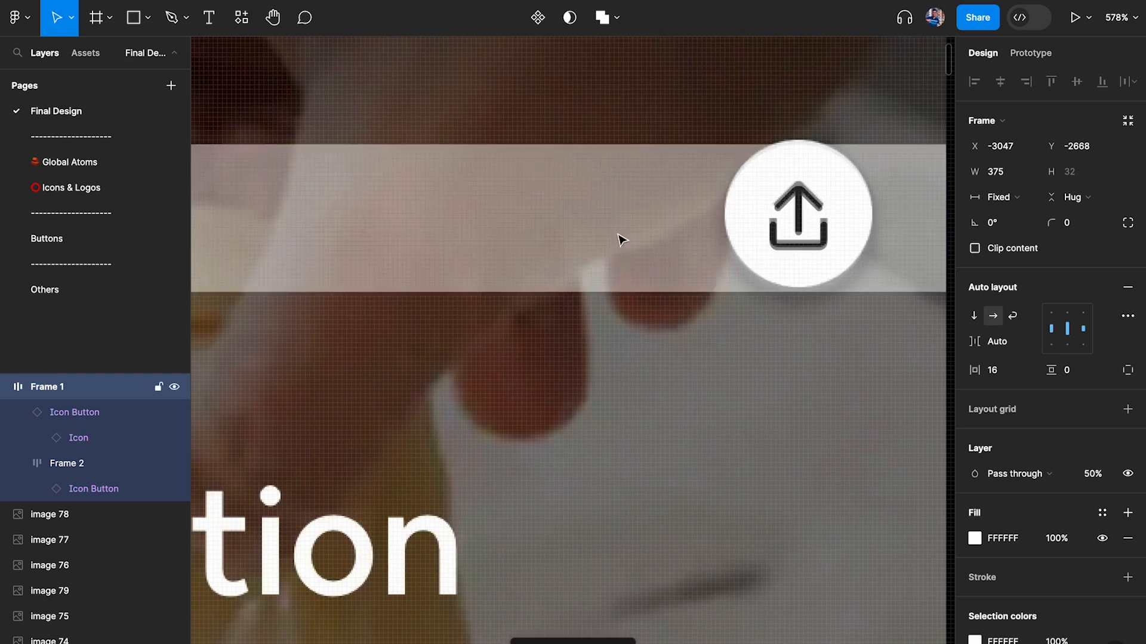
scroll(681, 276, down, 5)
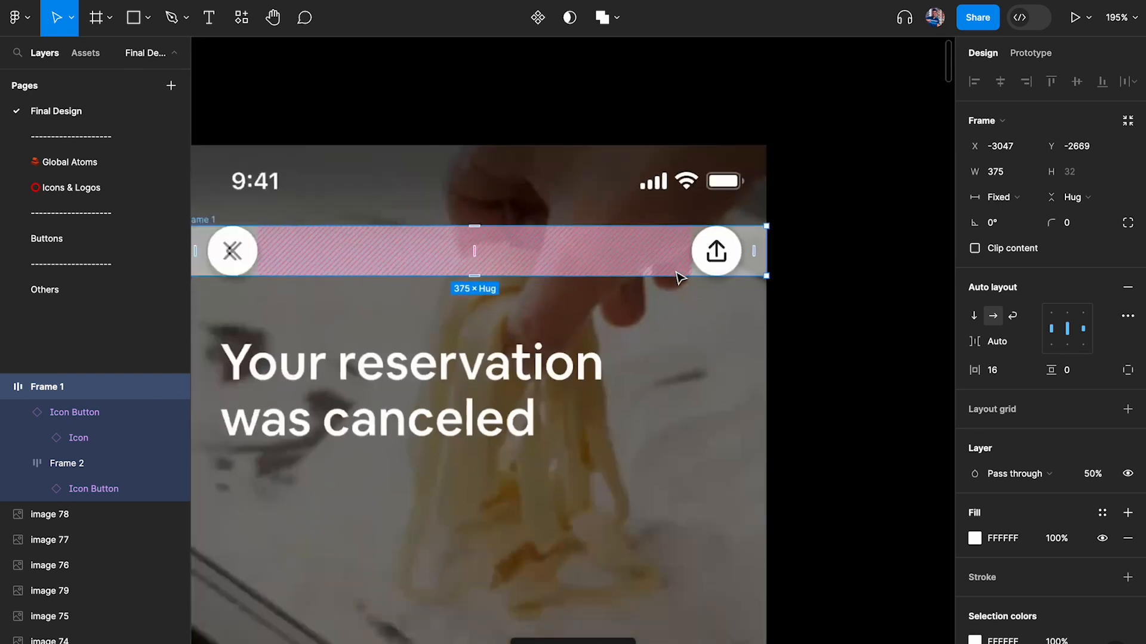
key(0)
Step: Measure the distance from the screen's top edge to the top bar on the reservation and Luxe screens
scroll(746, 250, left, 3)
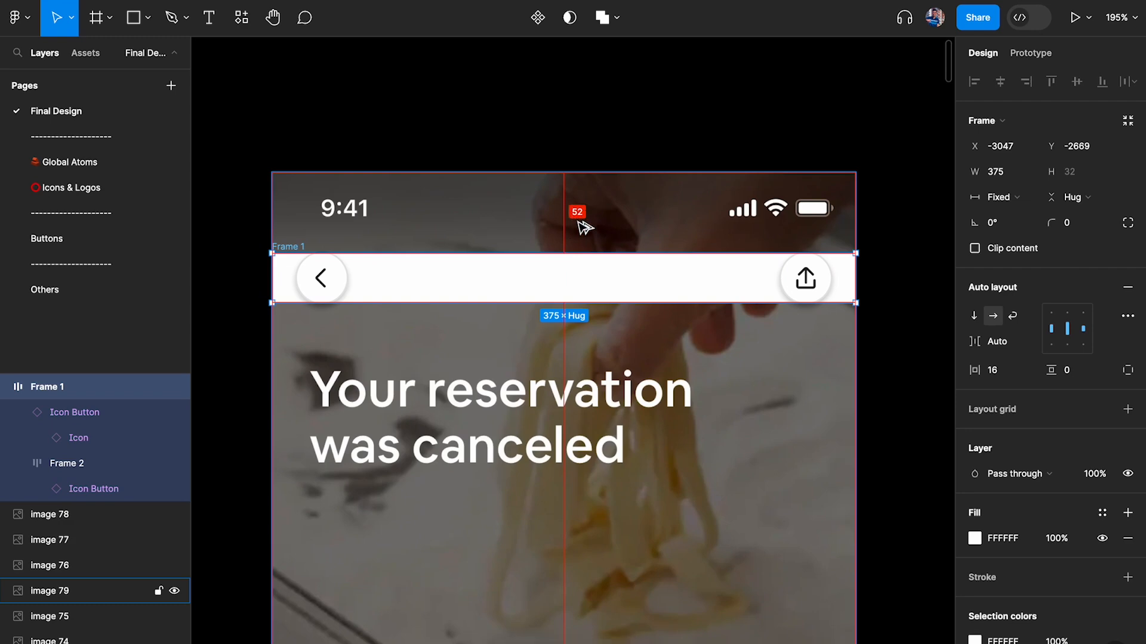
scroll(582, 228, down, 2)
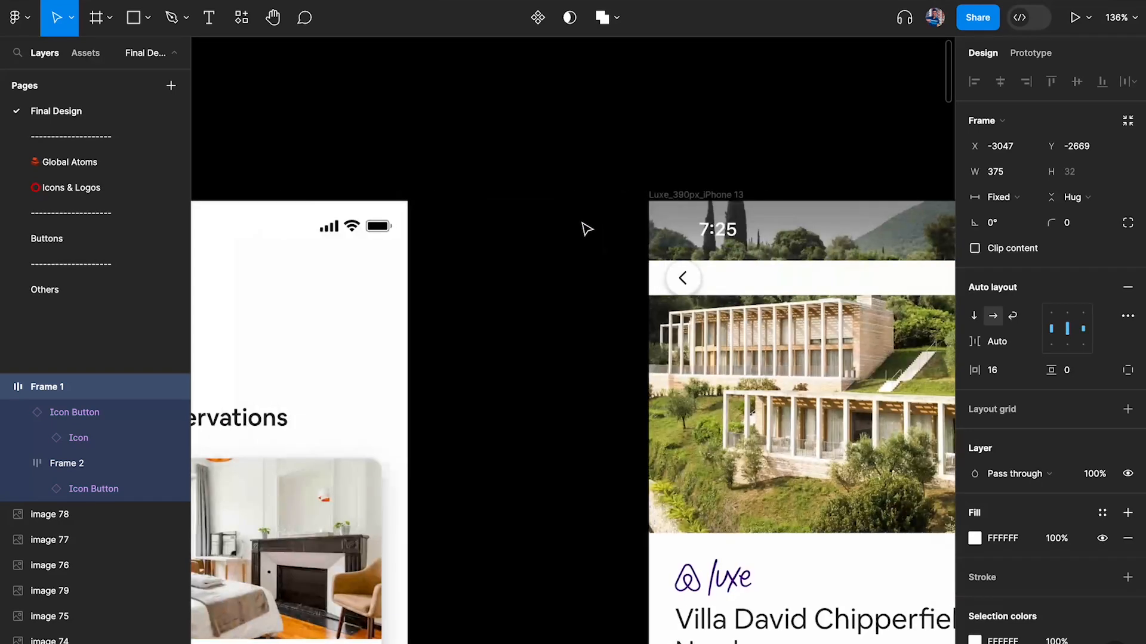
click(776, 276)
scroll(763, 236, up, 2)
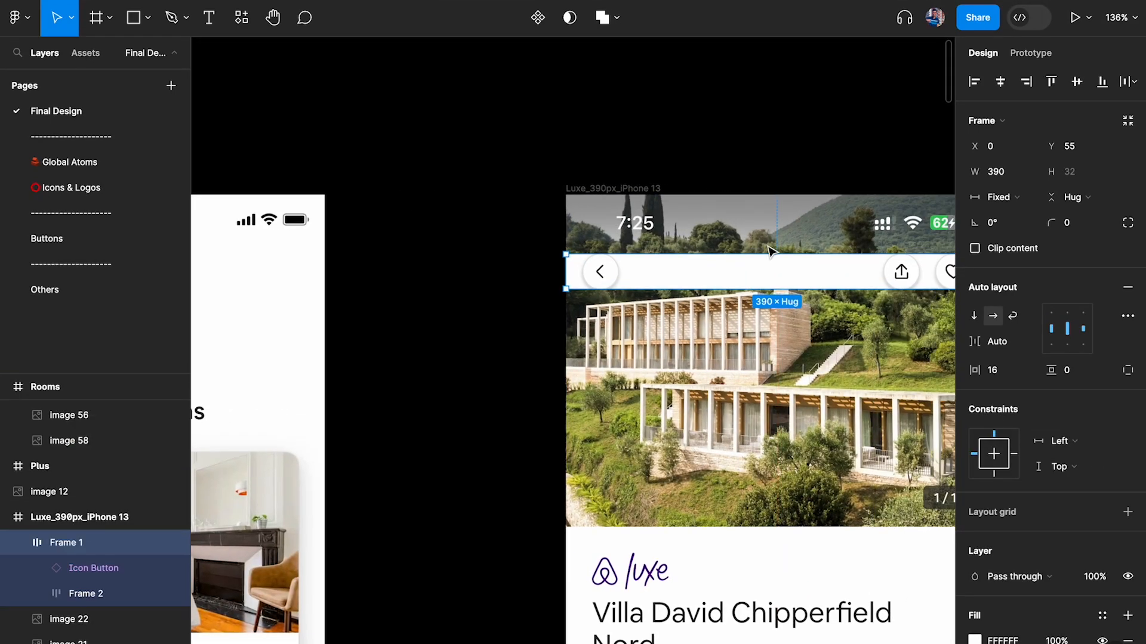
key(alt)
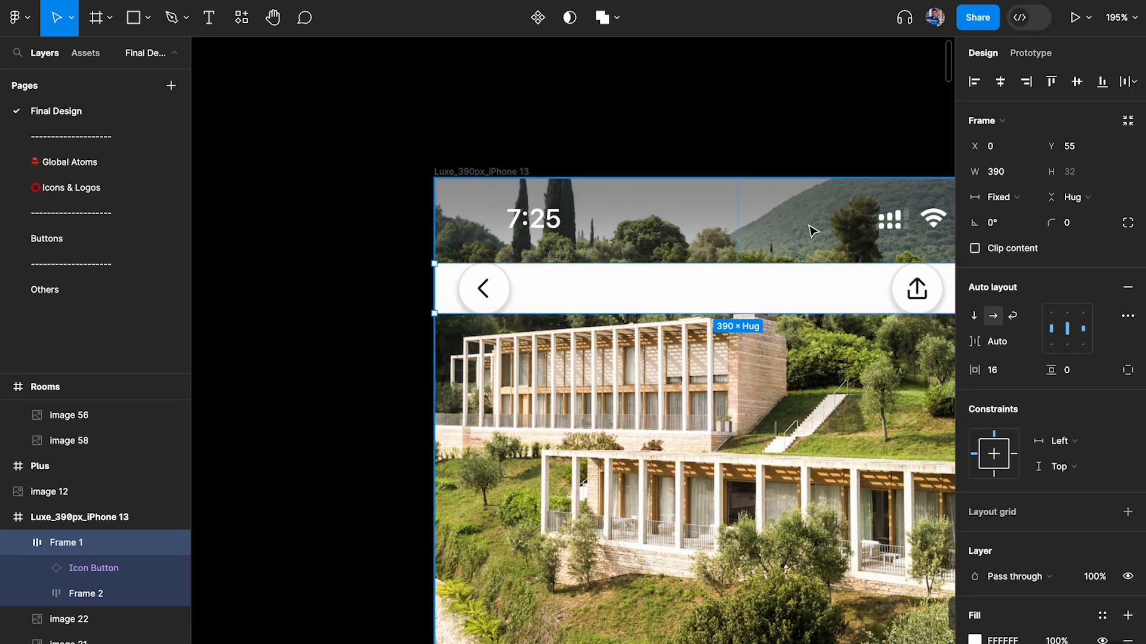
scroll(812, 231, down, 3)
scroll(812, 231, right, 5)
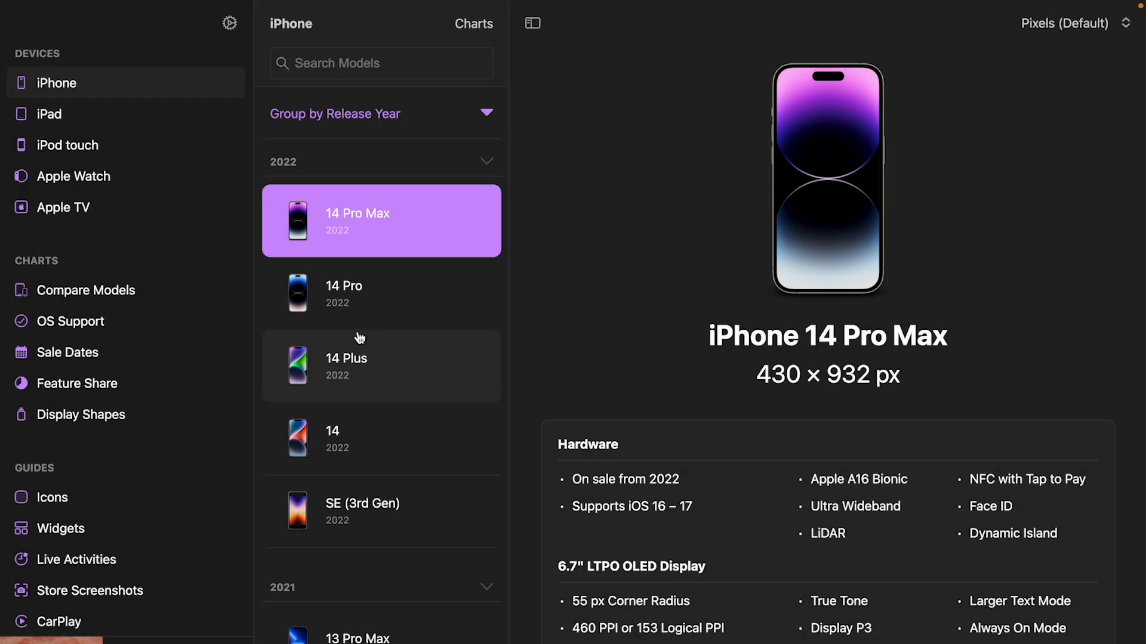
Step: Look up the portrait status bar size in the iPhone 13 layout guides
scroll(360, 337, down, 10)
click(366, 278)
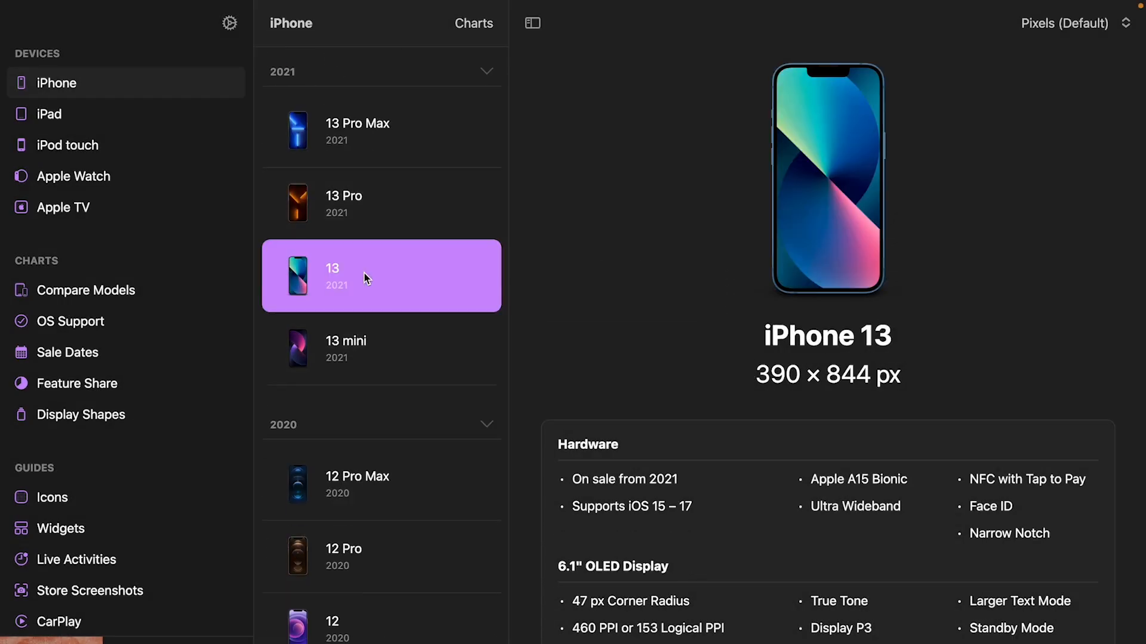
scroll(762, 476, down, 10)
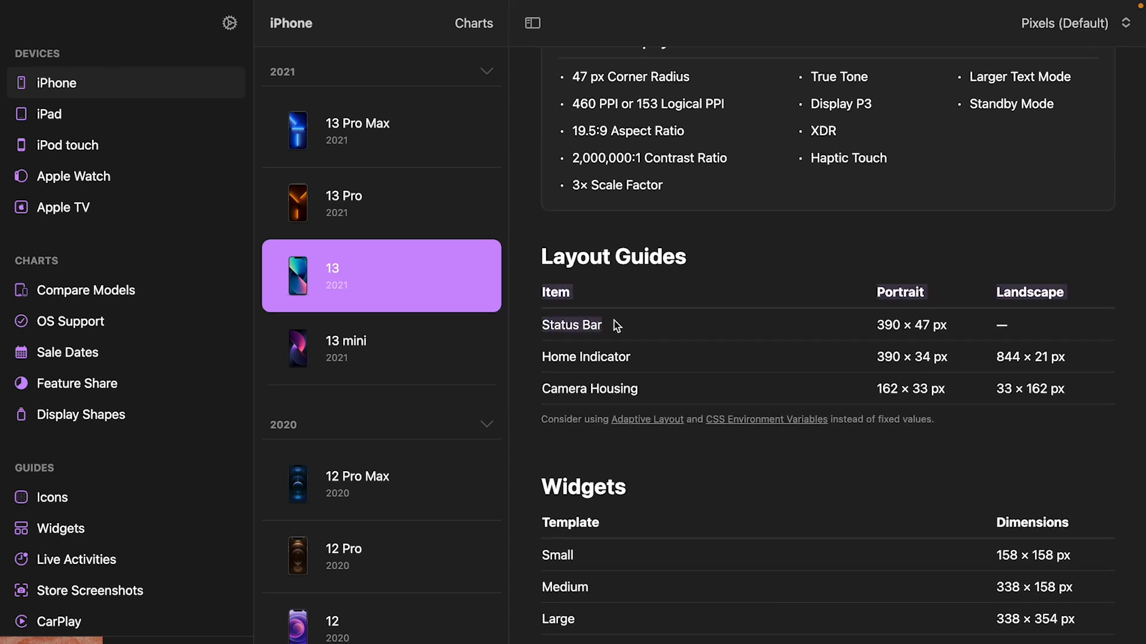
drag(867, 325, 957, 325)
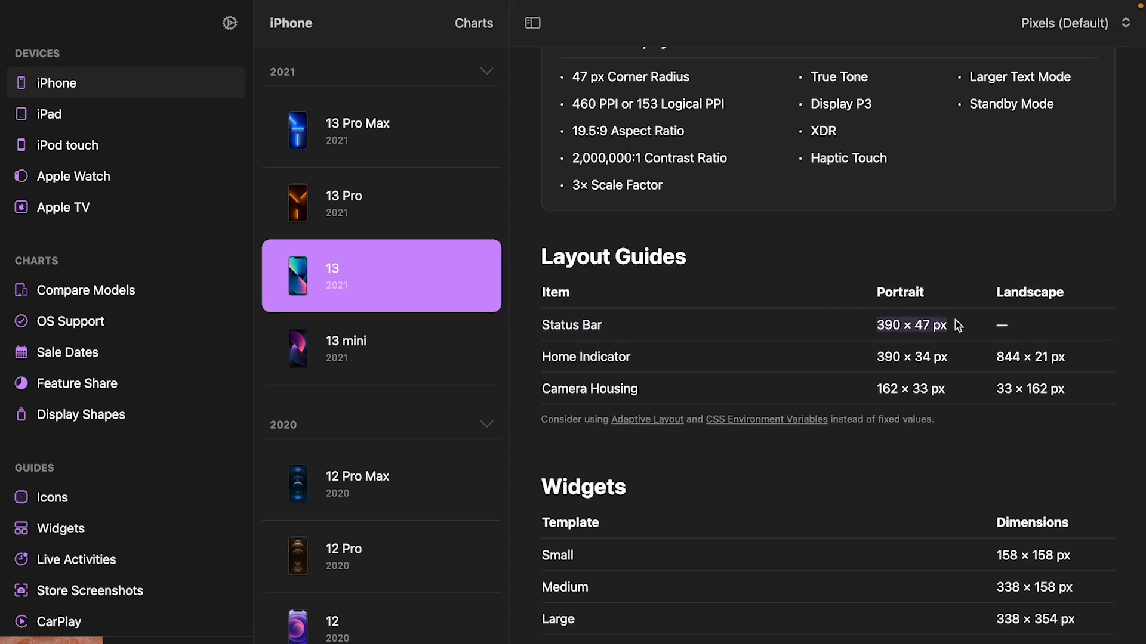
drag(870, 325, 952, 324)
Step: Look up the portrait status bar size of an older iPhone model for comparison
scroll(424, 503, down, 10)
scroll(420, 520, down, 10)
click(366, 481)
scroll(744, 481, down, 10)
drag(926, 307, 883, 308)
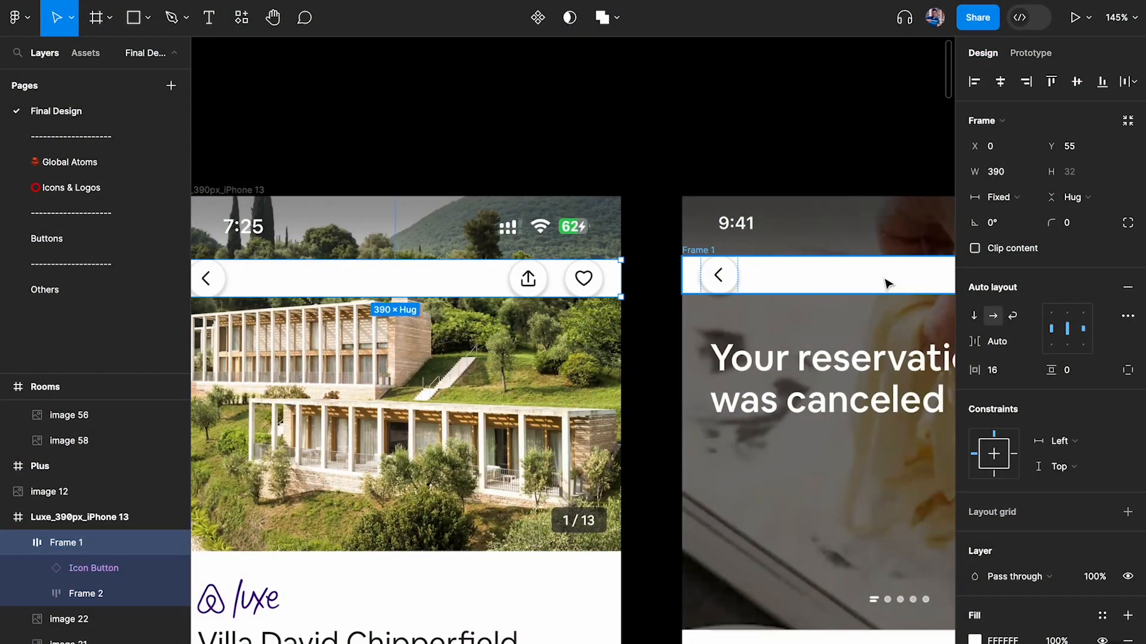
Step: Draw a spacer frame about 20 px wide from the reservation screen's top edge and set its height to 44
scroll(887, 284, up, 5)
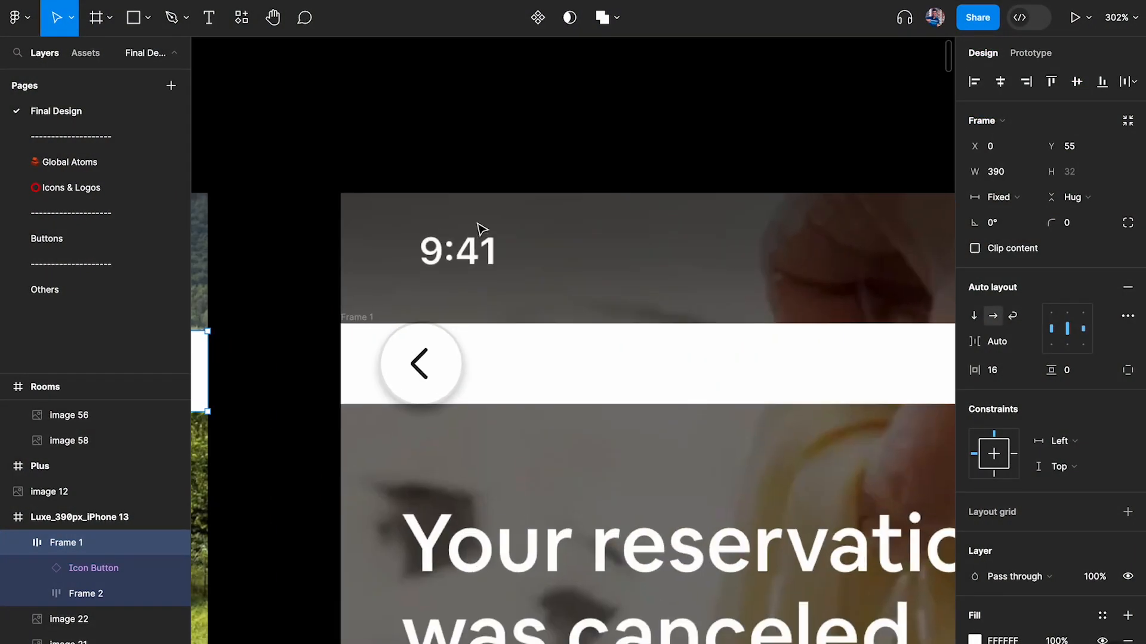
click(480, 228)
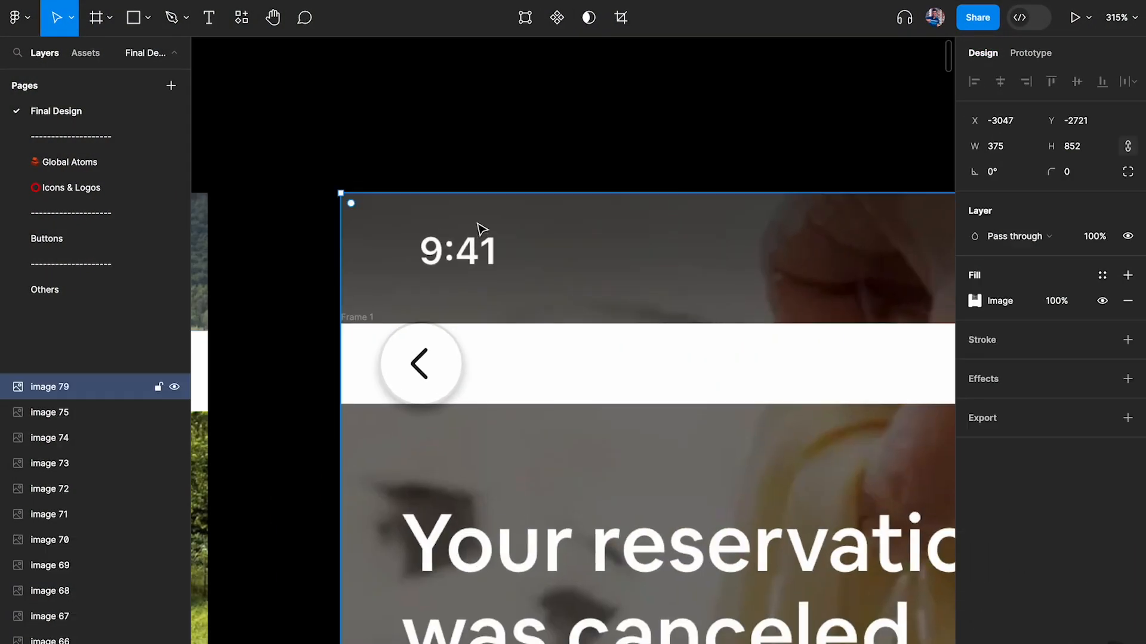
key(f)
drag(510, 191, 561, 286)
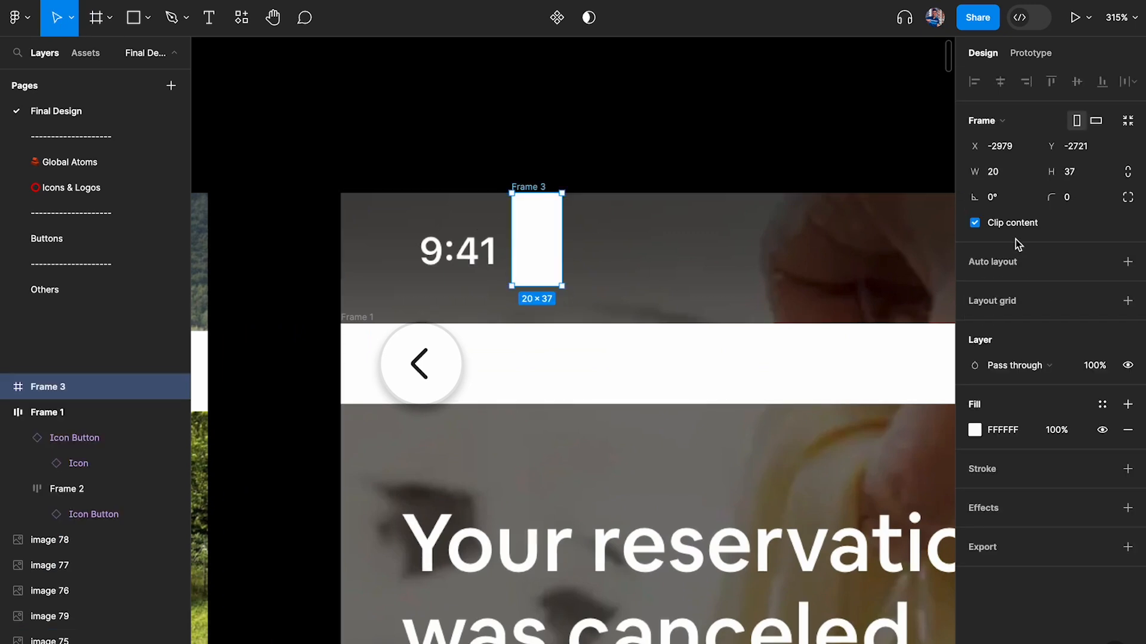
click(1090, 177)
text(44)
key(Return)
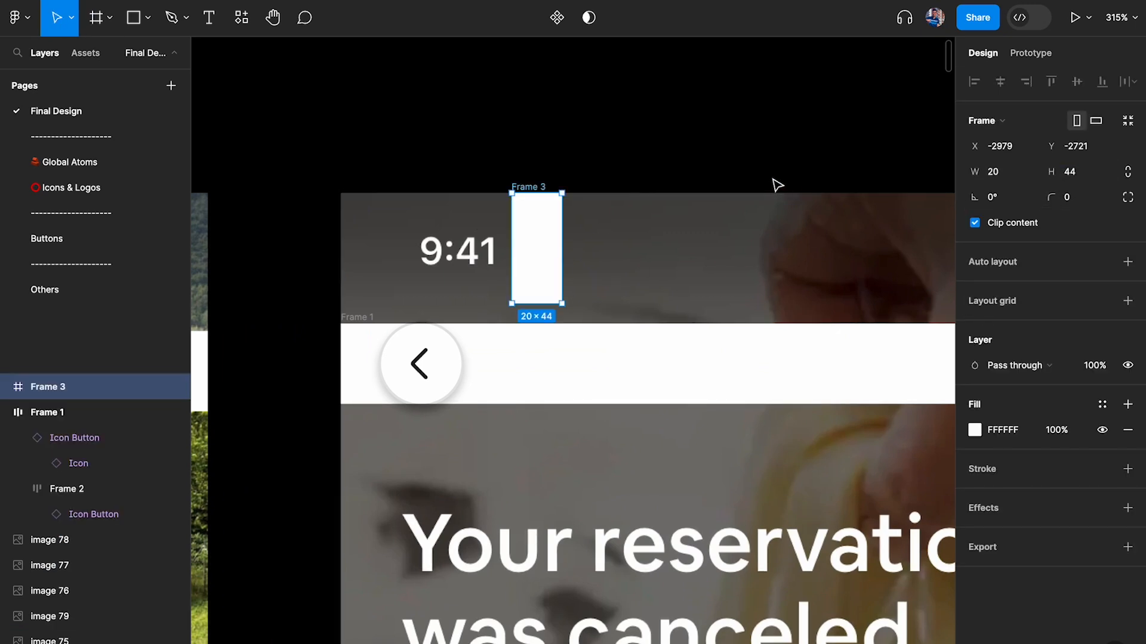
Step: Inspect the gap between the spacer frame and the top bar on the reservation screen
click(604, 191)
click(535, 235)
click(545, 334)
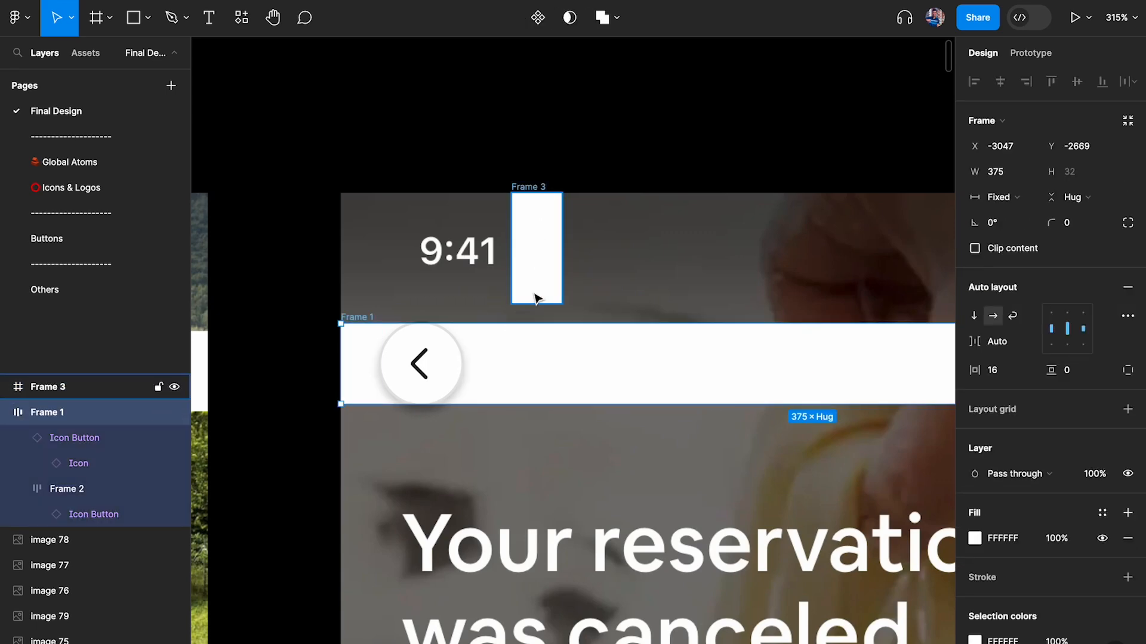
scroll(535, 295, up, 3)
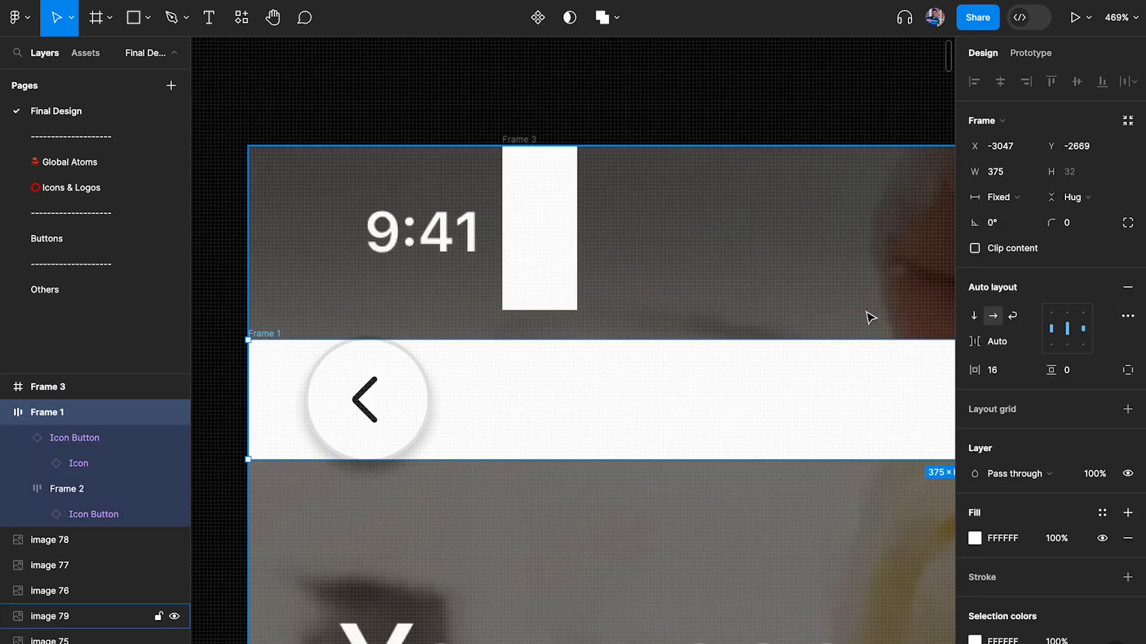
scroll(563, 286, right, 5)
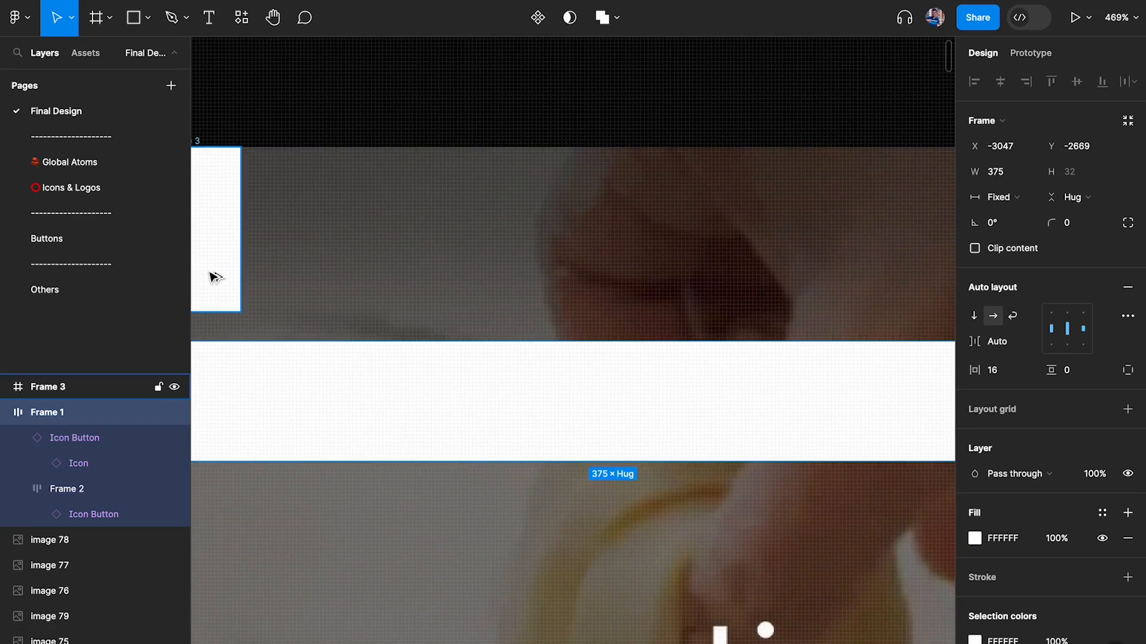
scroll(210, 277, left, 5)
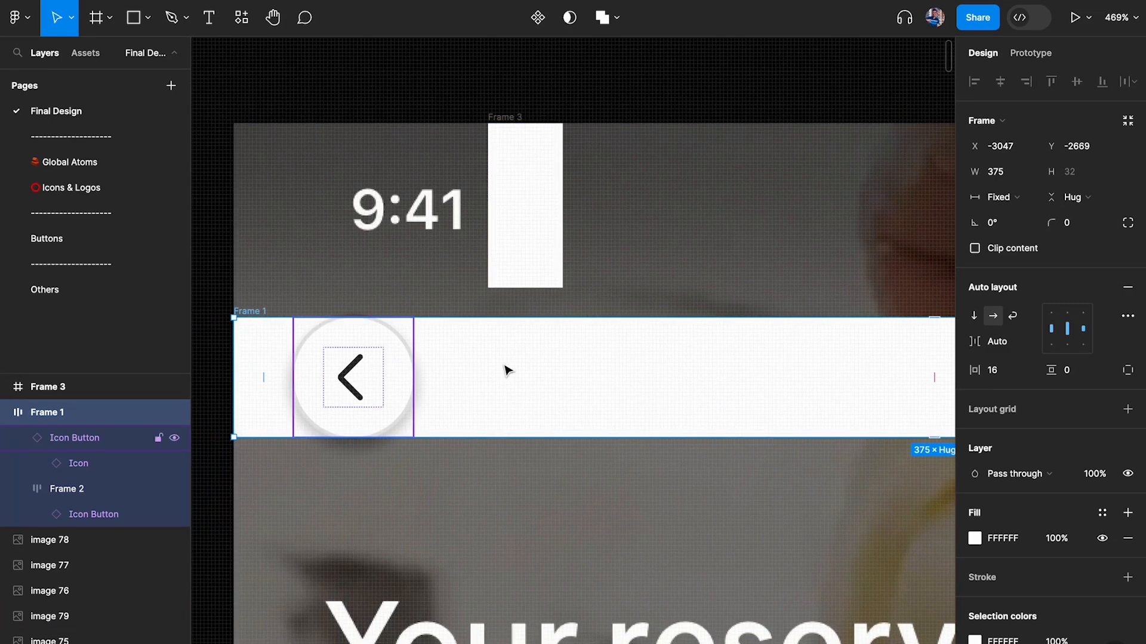
key(alt)
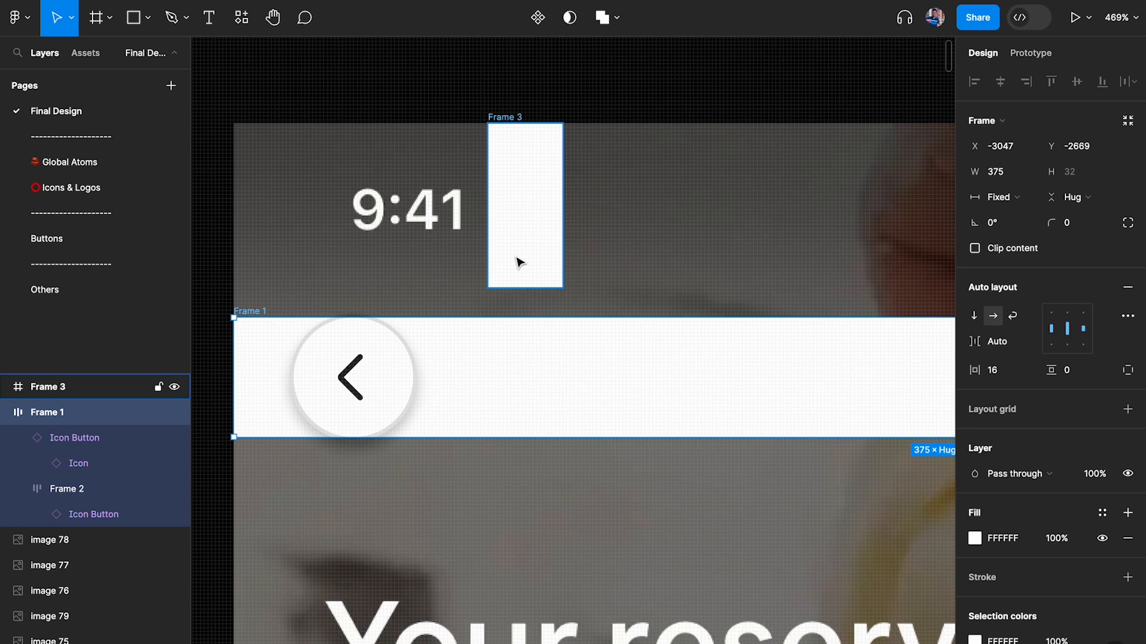
Step: Set the reservation top bar's vertical padding to 8 and move it up against the spacer at Y -2677
click(1083, 377)
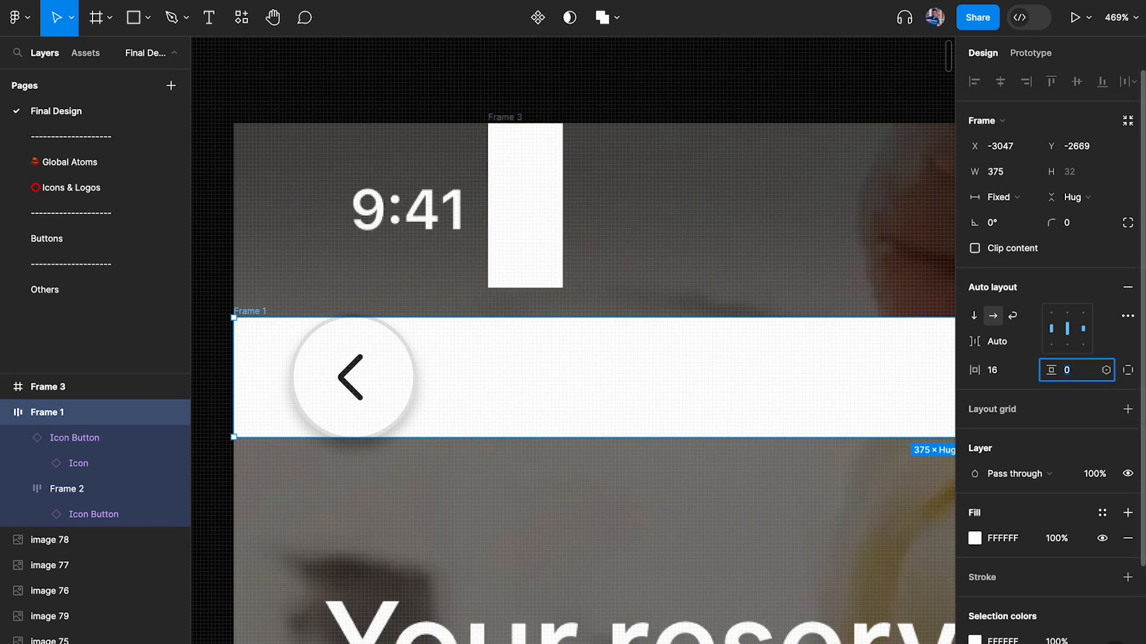
key(Return)
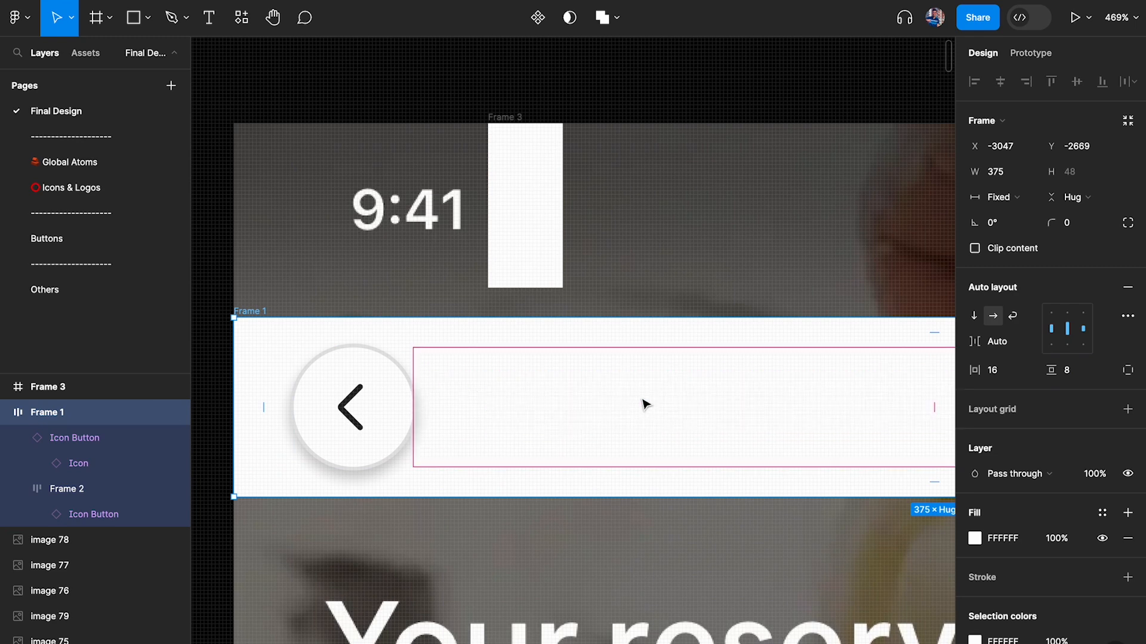
drag(644, 388, 645, 378)
Step: Check the reservation top bar's buttons against the reference using 60% opacity, and restore the opacity to 100%
key(6)
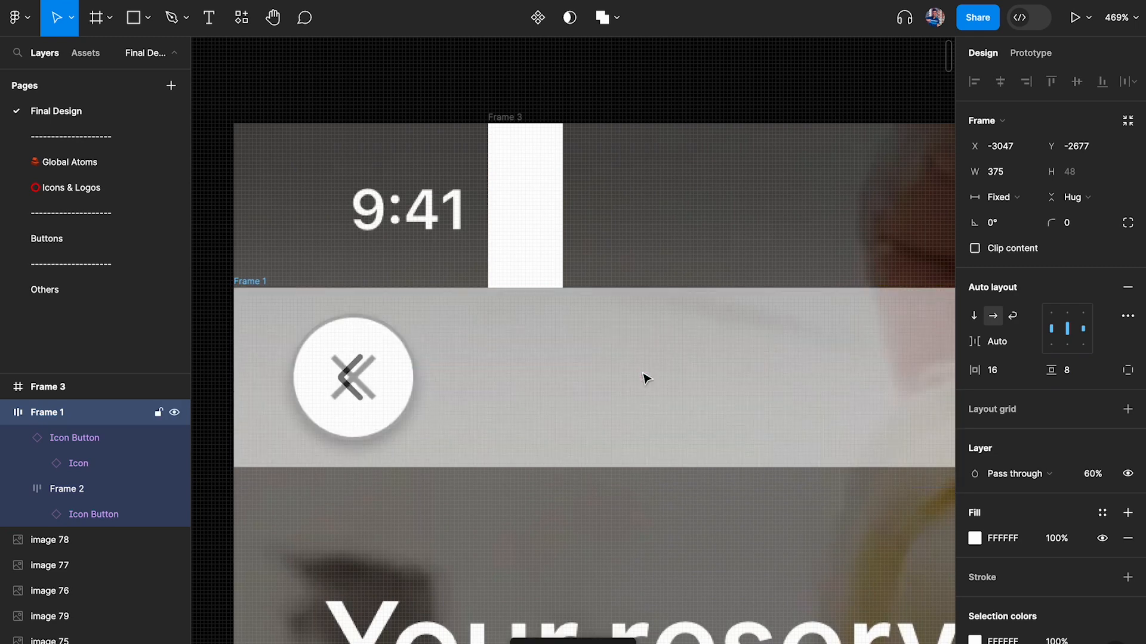
scroll(645, 379, up, 6)
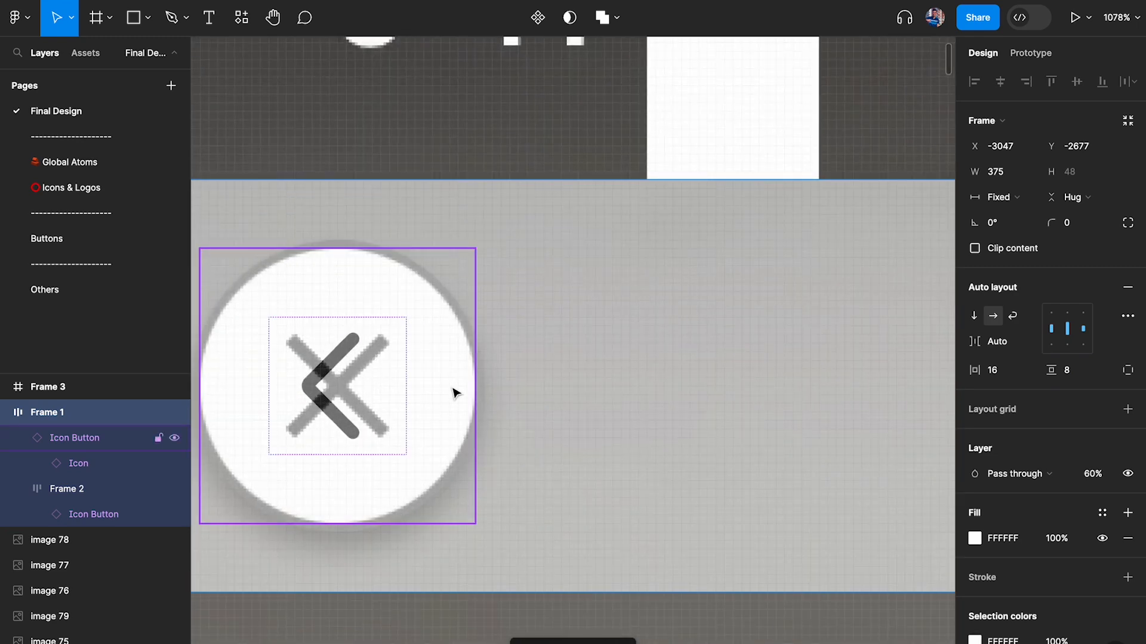
scroll(309, 268, down, 5)
scroll(309, 269, right, 7)
scroll(772, 308, up, 4)
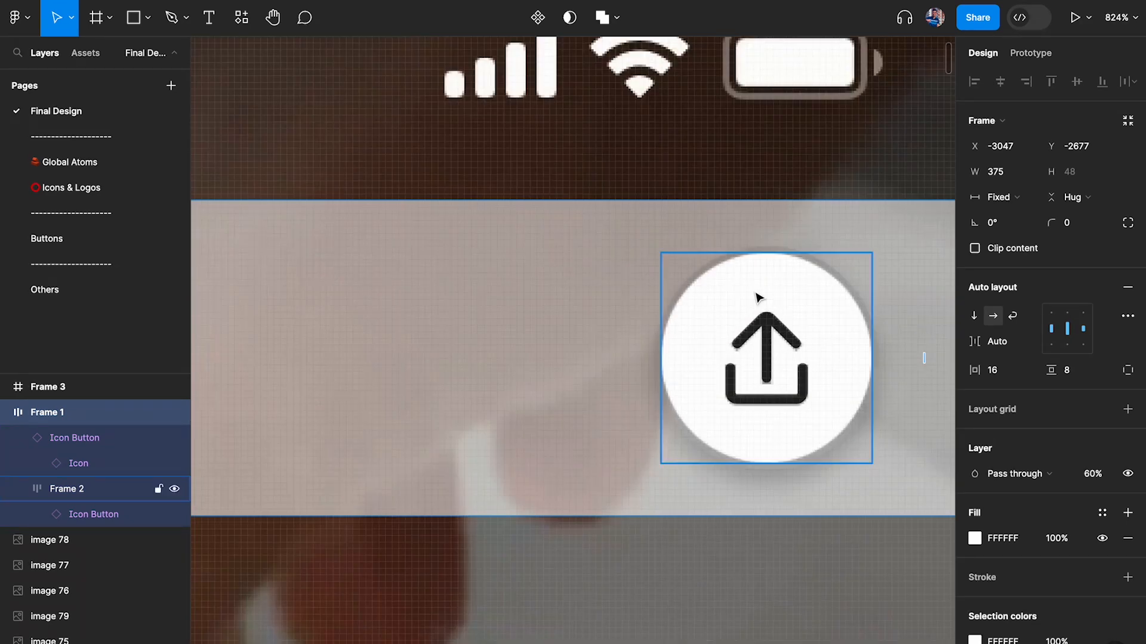
scroll(784, 300, down, 6)
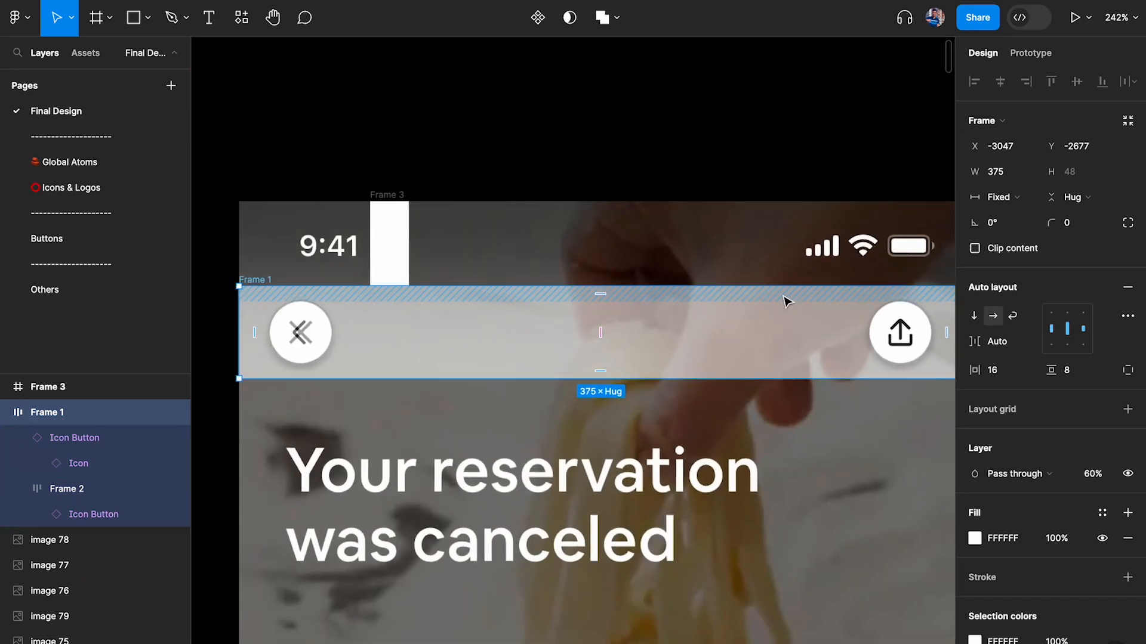
key(0)
Step: Set the vertical padding of the Luxe screen's top bar to 8
scroll(595, 359, left, 14)
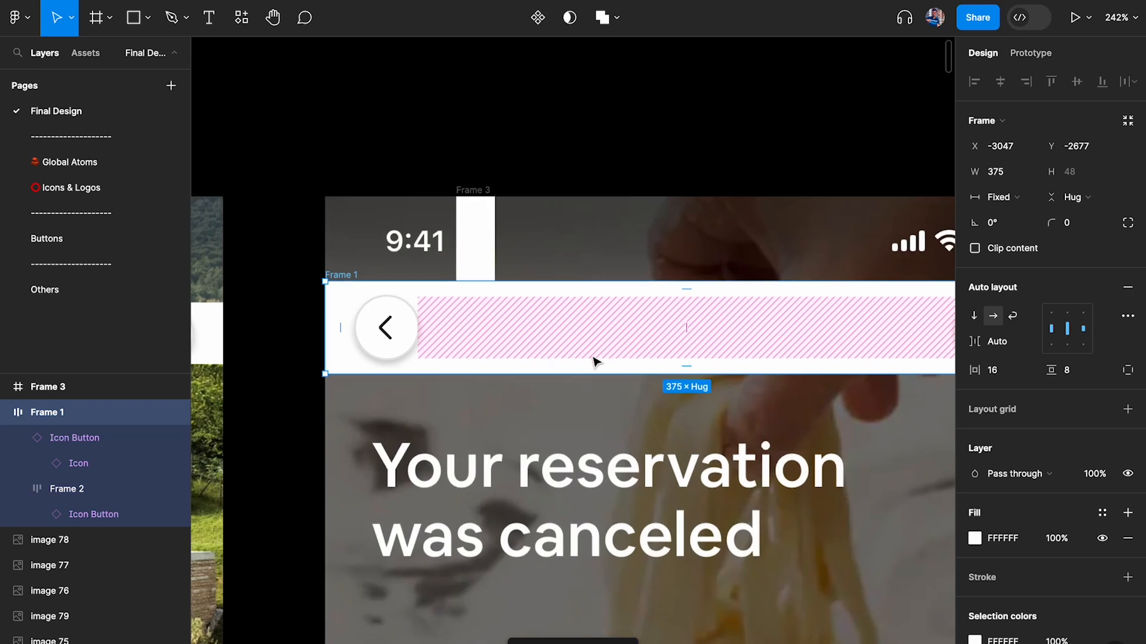
click(589, 342)
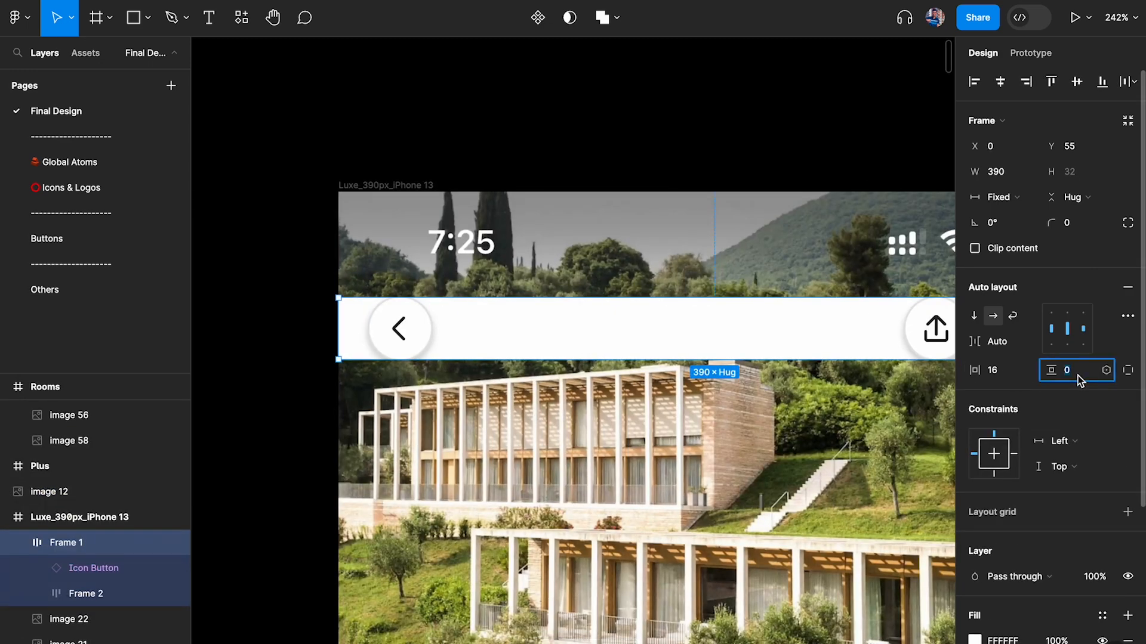
text(8)
key(Return)
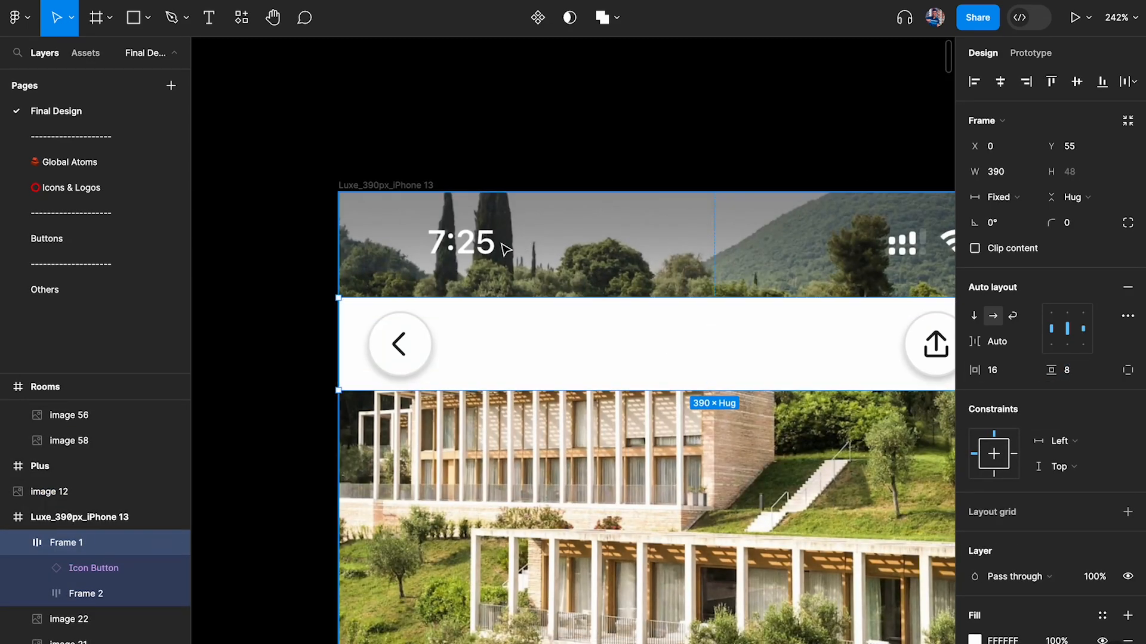
Step: Duplicate the spacer frame onto the Luxe screen's top edge at X 200, Y 0 and set its height to 47
scroll(502, 245, down, 5)
scroll(505, 247, right, 3)
drag(781, 261, 441, 262)
scroll(441, 262, up, 10)
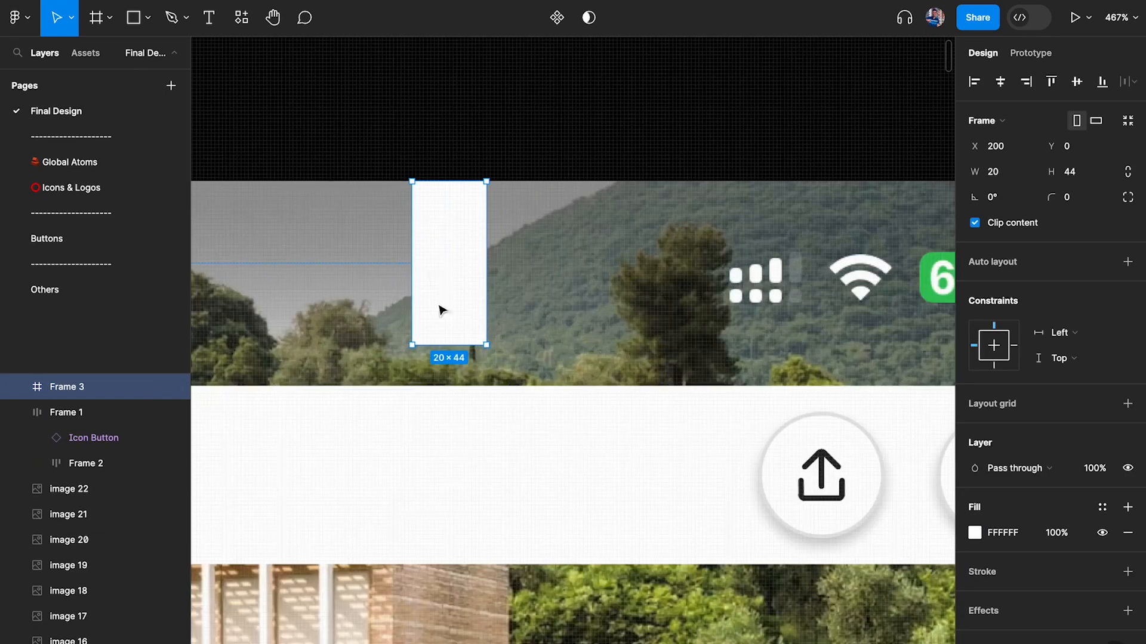
click(1095, 172)
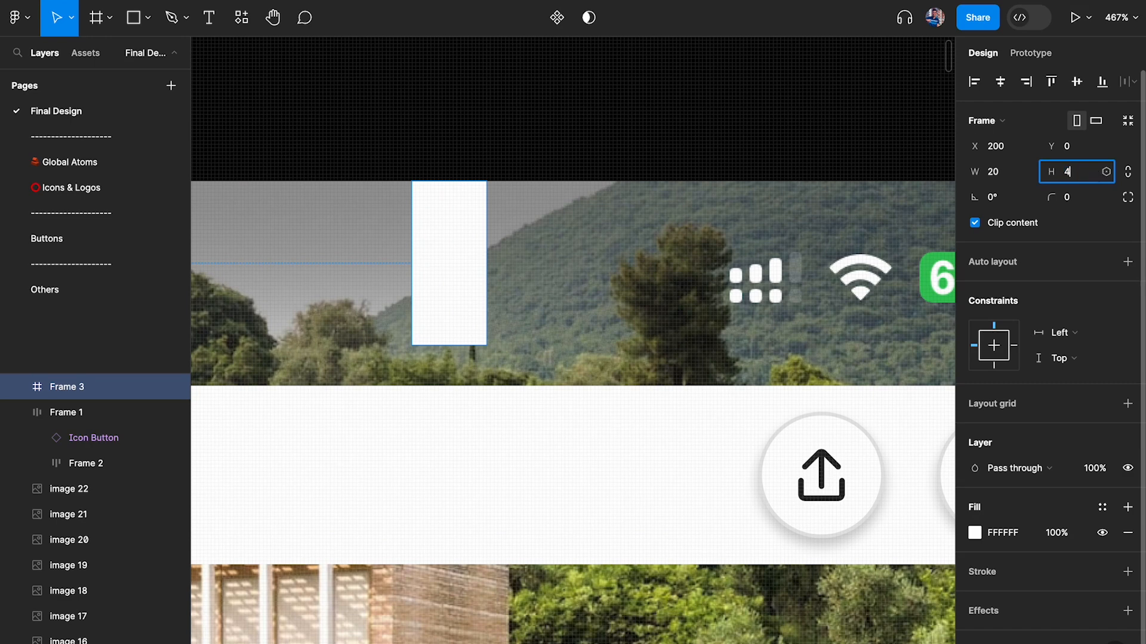
text(47)
key(Return)
Step: Move the Luxe top bar up to Y 47, directly under the spacer frame, and delete that spacer
click(404, 465)
scroll(435, 332, up, 4)
drag(465, 460, 466, 417)
scroll(465, 416, down, 5)
click(469, 337)
key(Delete)
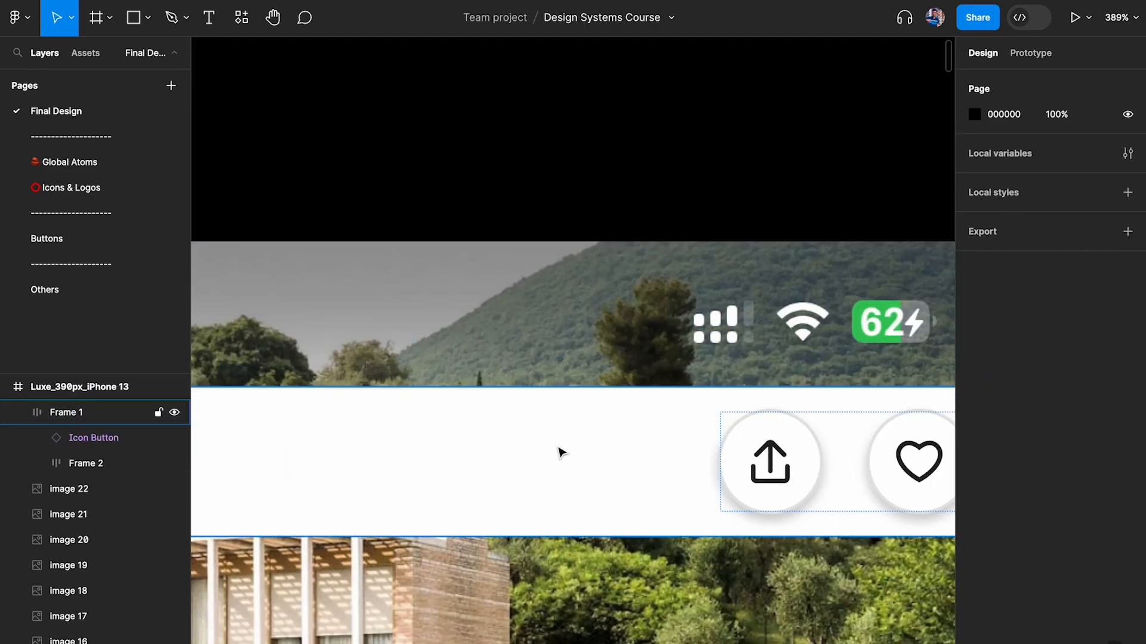
Step: Check the Luxe top bar's buttons against the reference using 50% opacity, and restore the opacity to 100%
click(561, 451)
key(5)
scroll(772, 494, up, 5)
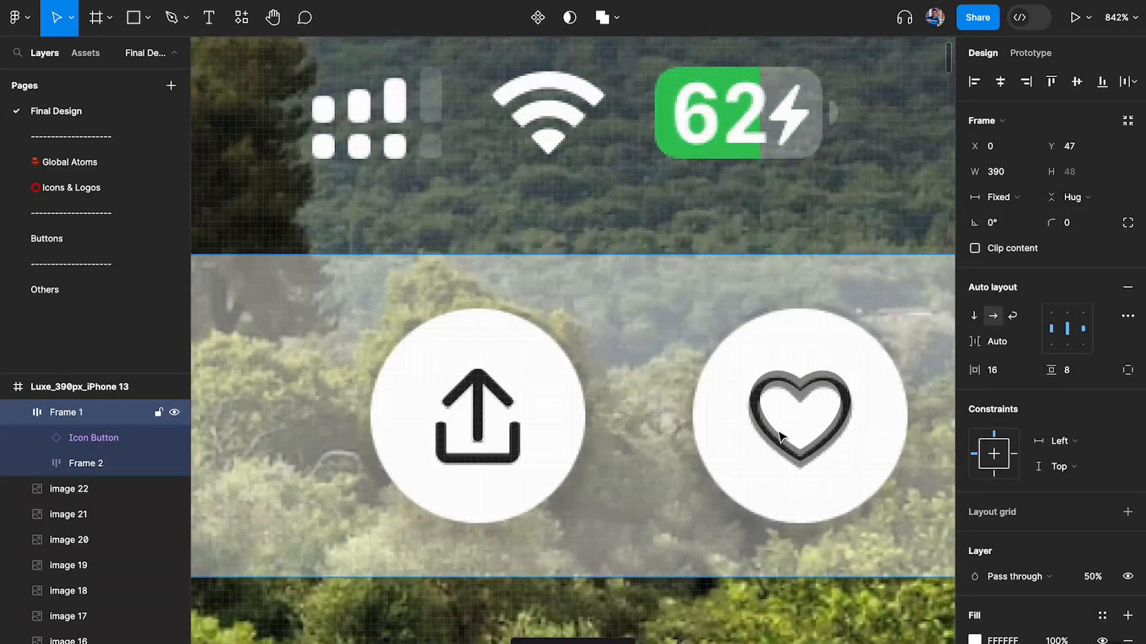
scroll(537, 392, down, 3)
scroll(537, 391, left, 15)
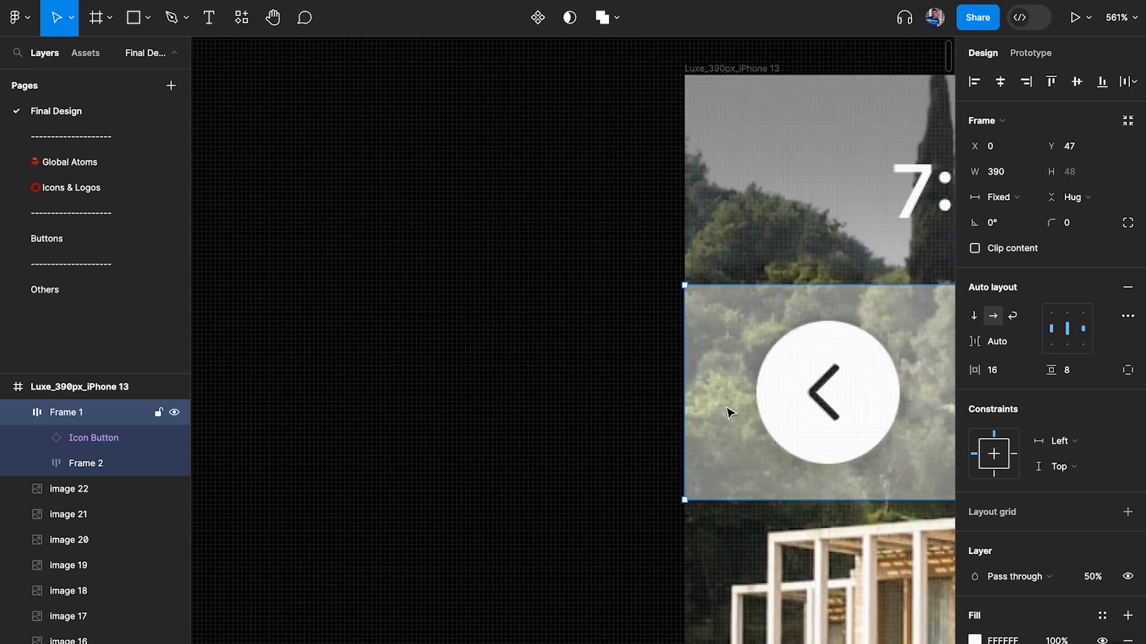
scroll(740, 401, right, 2)
key(0)
scroll(739, 377, down, 4)
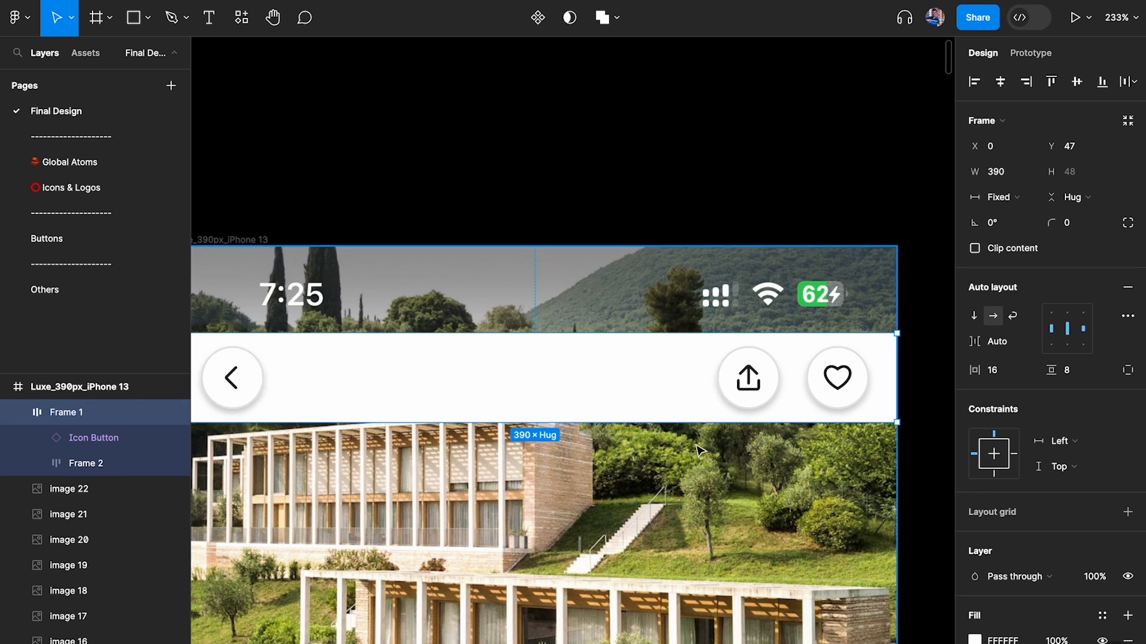
drag(662, 395, 663, 177)
scroll(662, 177, down, 3)
key(ctrl+z)
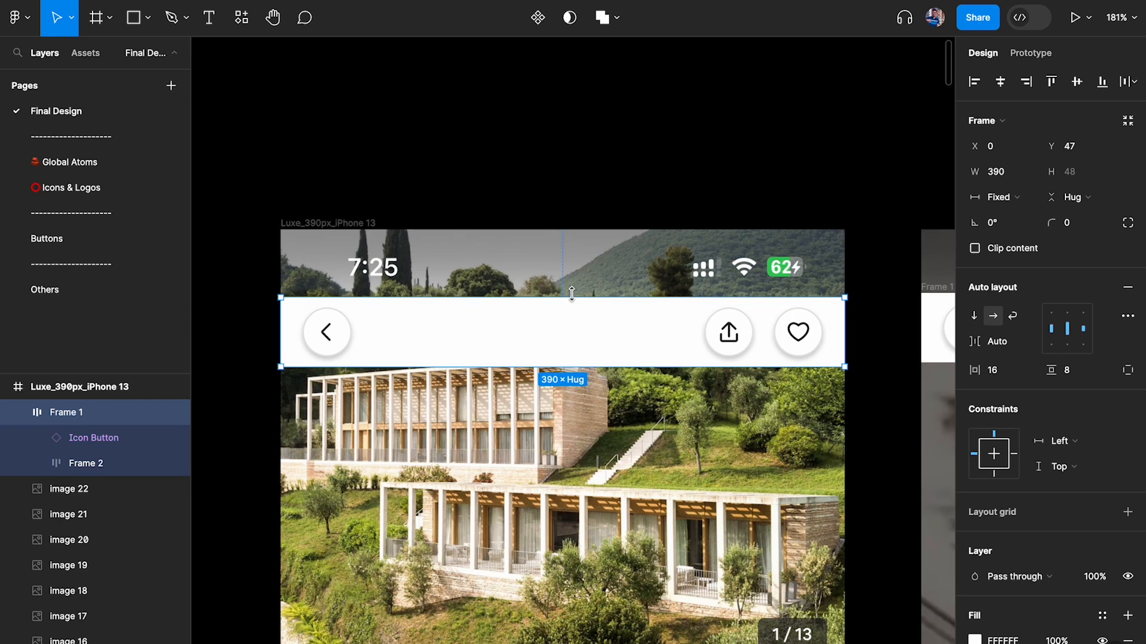
Step: Examine the top areas of the other app screens and compare them with the Luxe and reservation top bars
scroll(572, 293, down, 10)
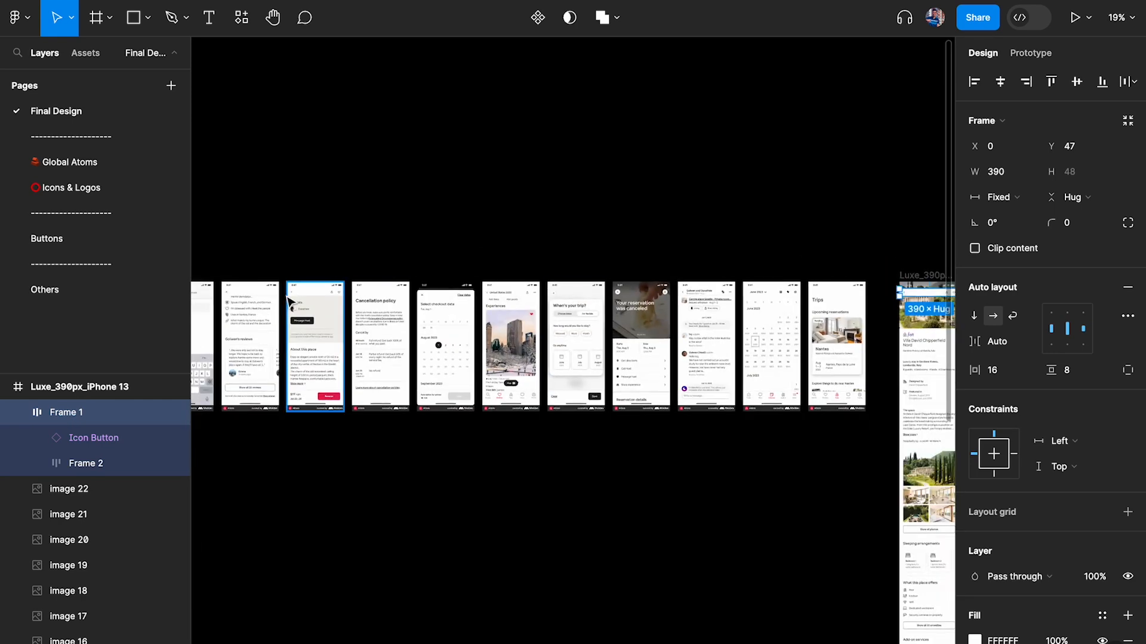
scroll(811, 286, up, 10)
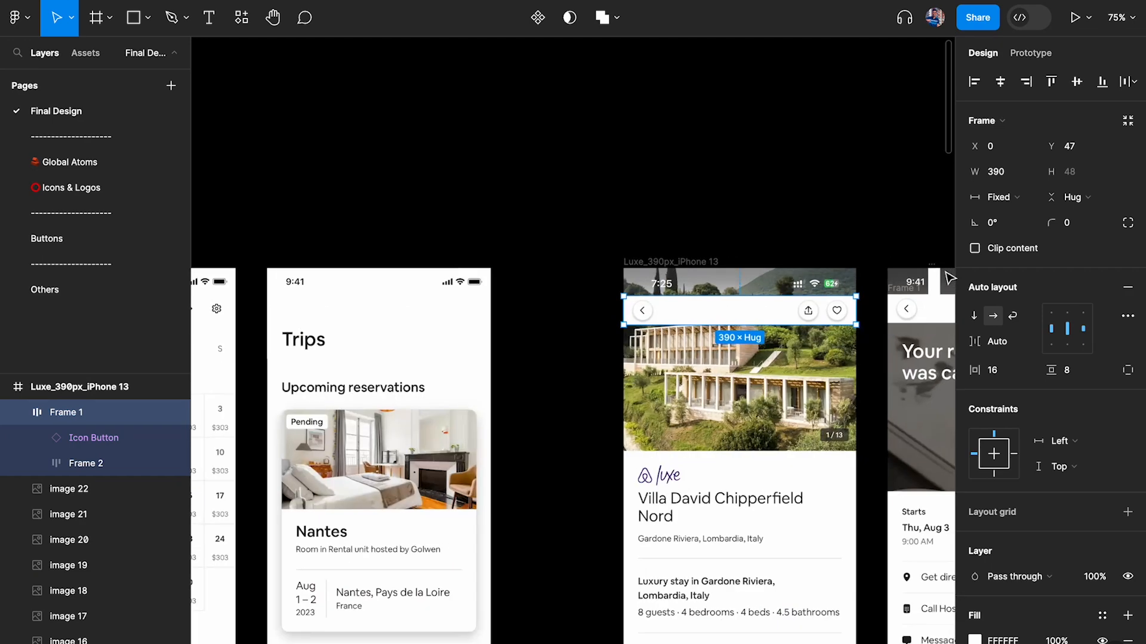
scroll(819, 280, down, 2)
scroll(566, 480, down, 2)
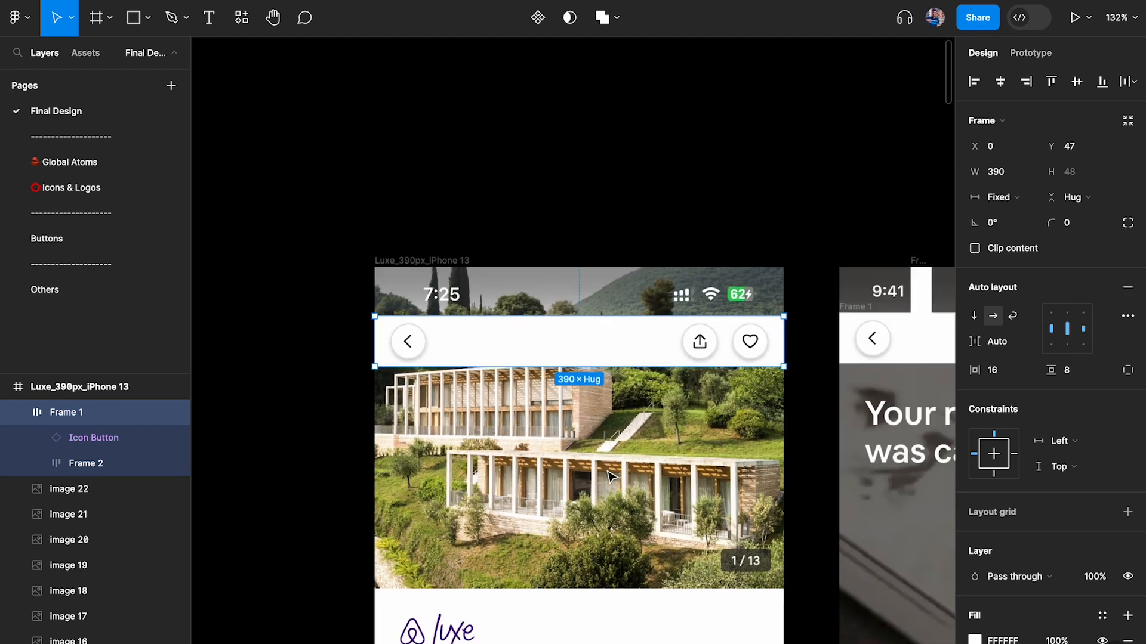
scroll(550, 442, up, 3)
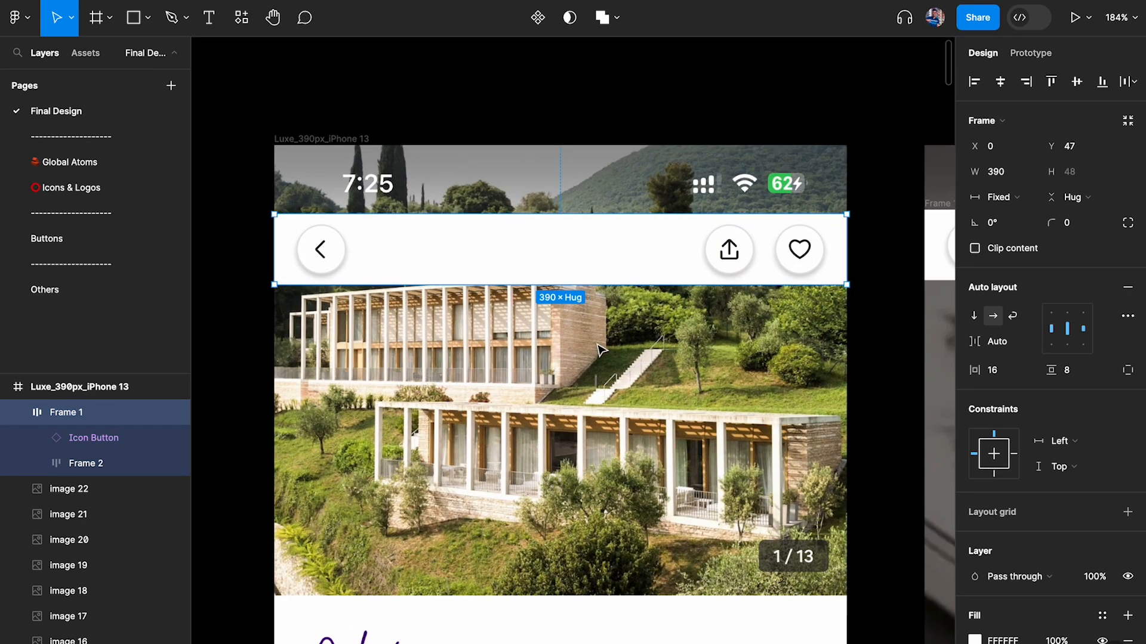
scroll(567, 248, down, 10)
scroll(666, 250, right, 3)
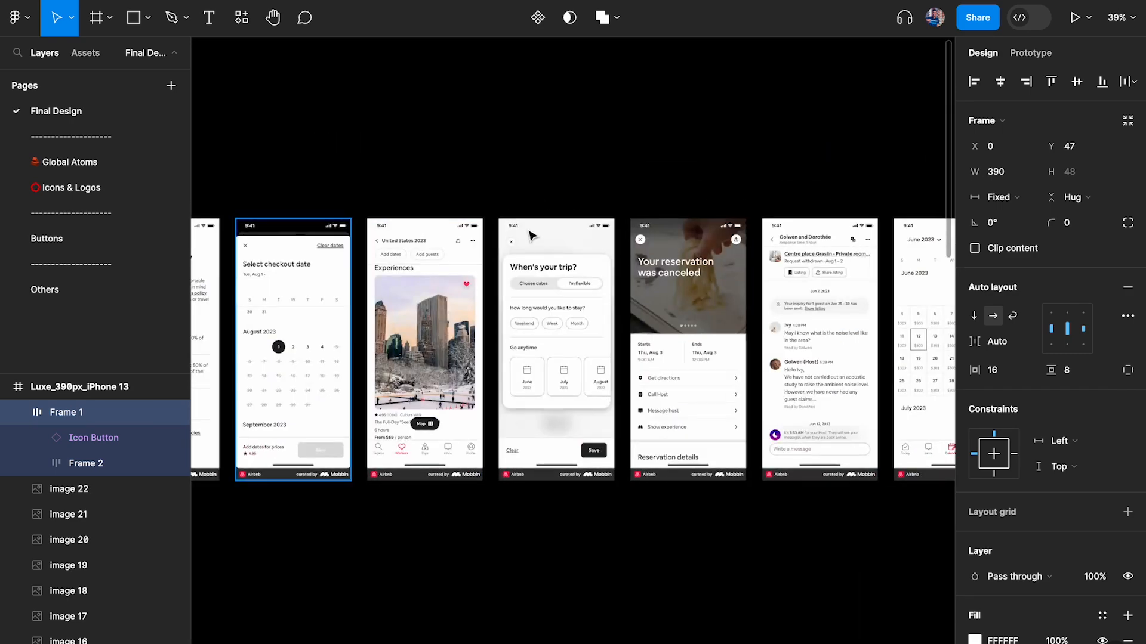
scroll(666, 249, right, 5)
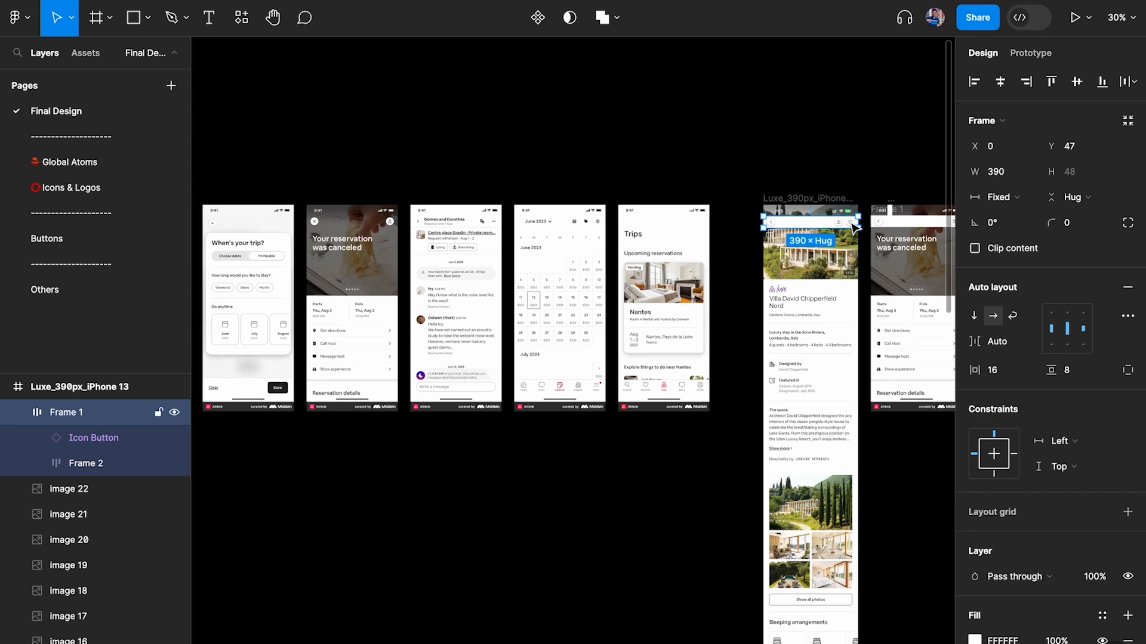
Step: Delete the spacer frame and the top bar from the duplicate reservation screen beside the Luxe screen
scroll(855, 227, up, 5)
scroll(722, 313, up, 3)
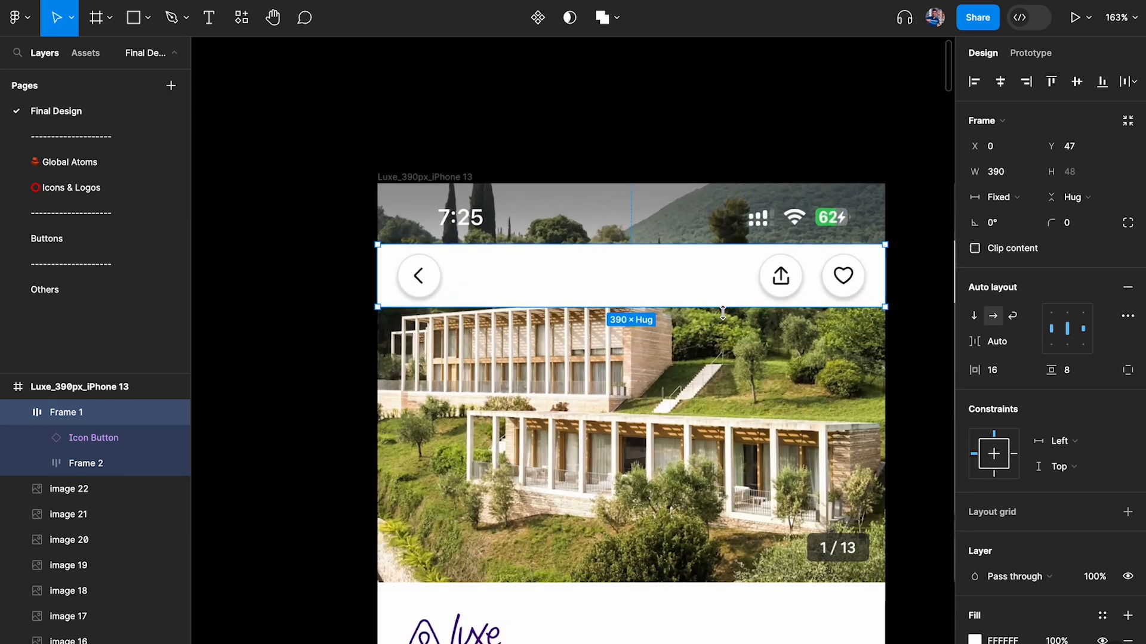
scroll(722, 312, down, 4)
scroll(660, 301, up, 2)
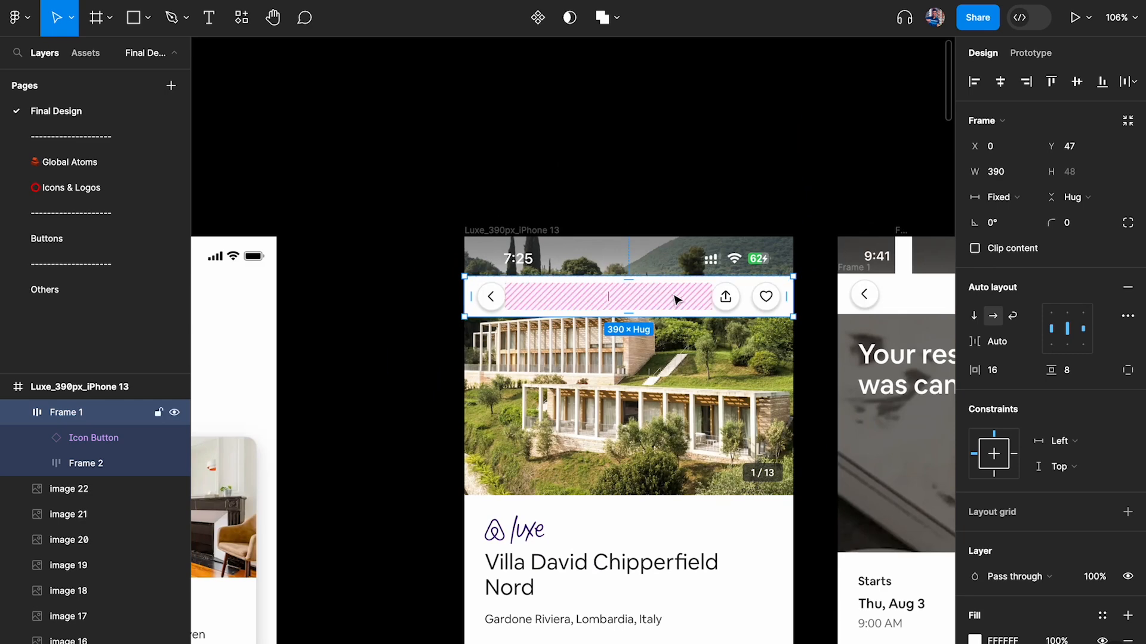
scroll(676, 300, up, 3)
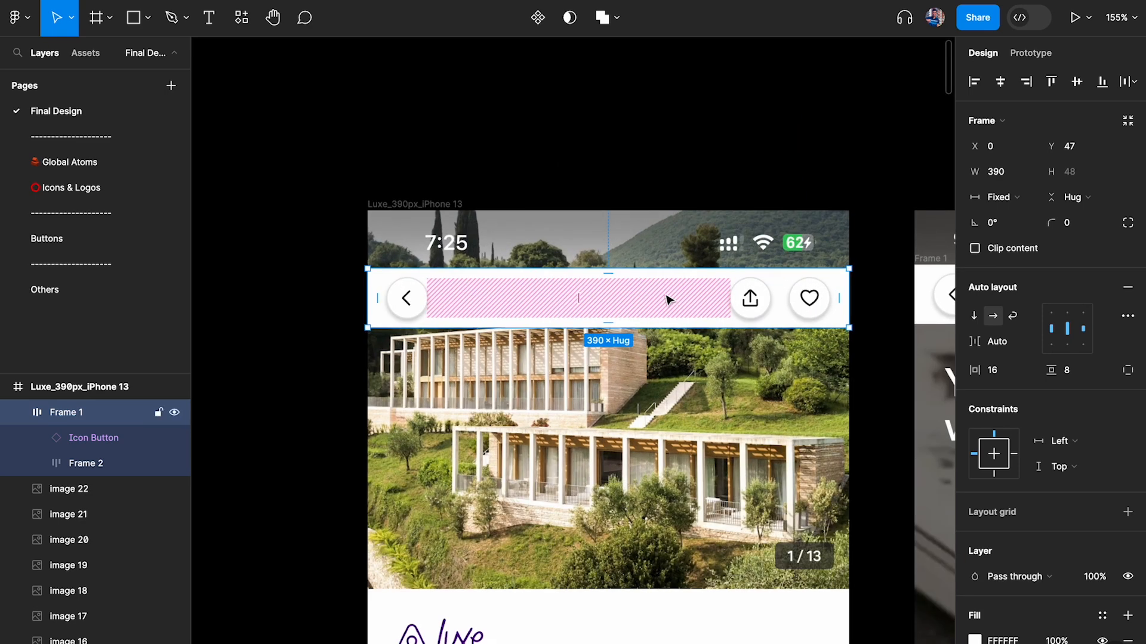
scroll(667, 297, right, 6)
click(498, 254)
shift+click(574, 186)
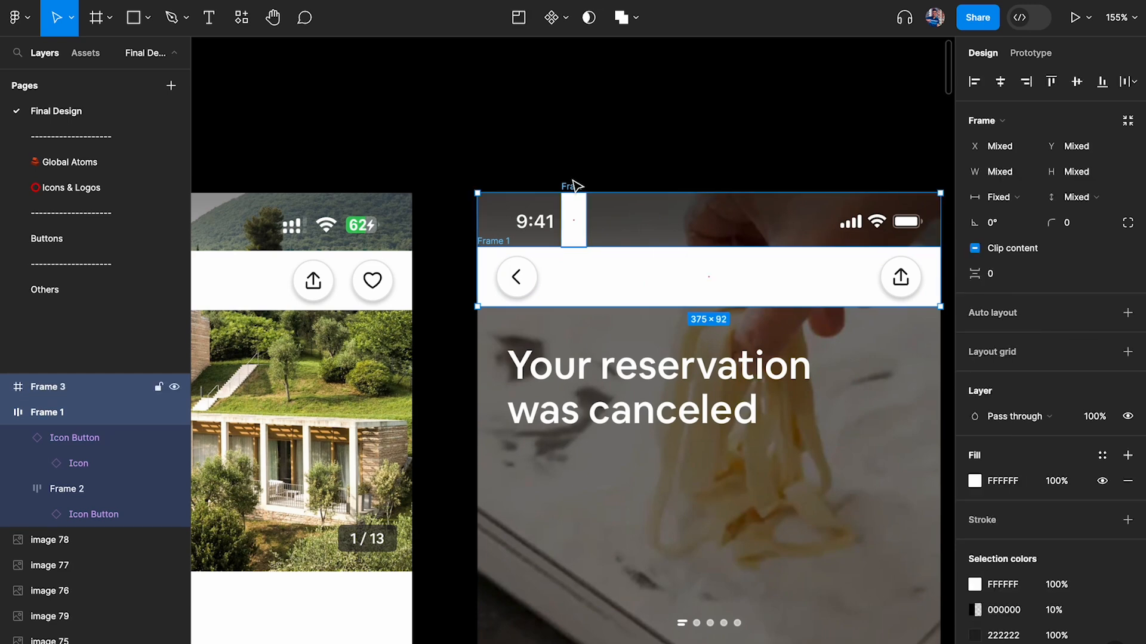
click(573, 215)
key(Delete)
click(502, 241)
key(Delete)
Step: Move the 390-wide top bar out of the Luxe screen onto the empty canvas just above it
scroll(503, 244, left, 7)
click(504, 267)
scroll(504, 280, up, 2)
drag(504, 344, 507, 200)
scroll(506, 199, up, 2)
scroll(381, 220, up, 3)
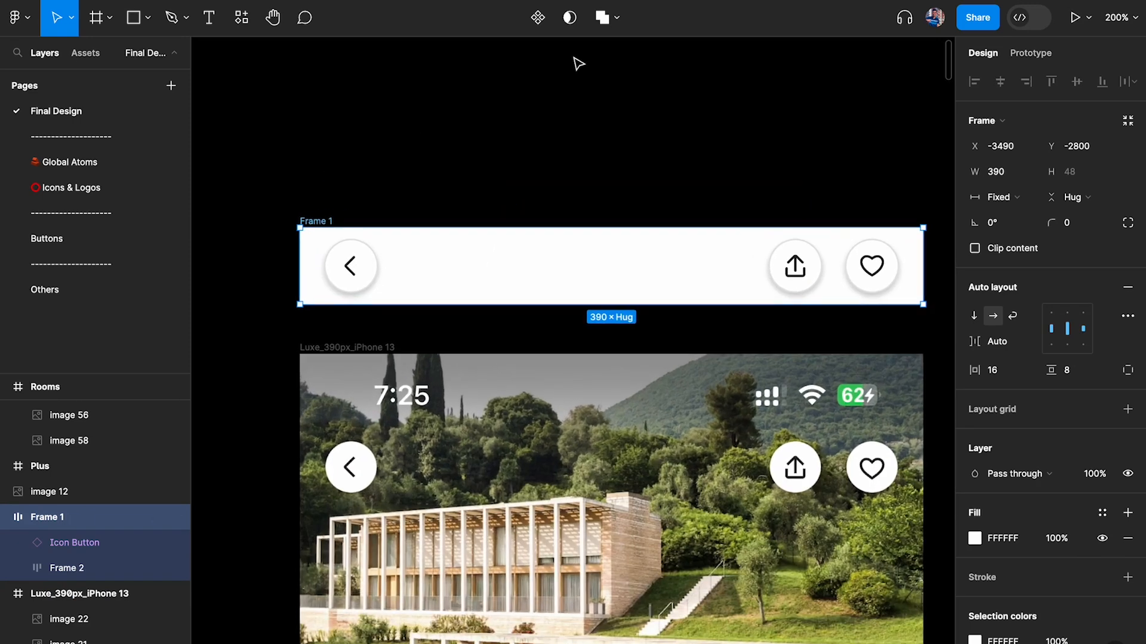
Step: Turn the top bar above the Luxe screen into a component and name it Navigation Bar
click(540, 27)
double_click(332, 221)
text(Nab)
text(igation Bar)
key(Return)
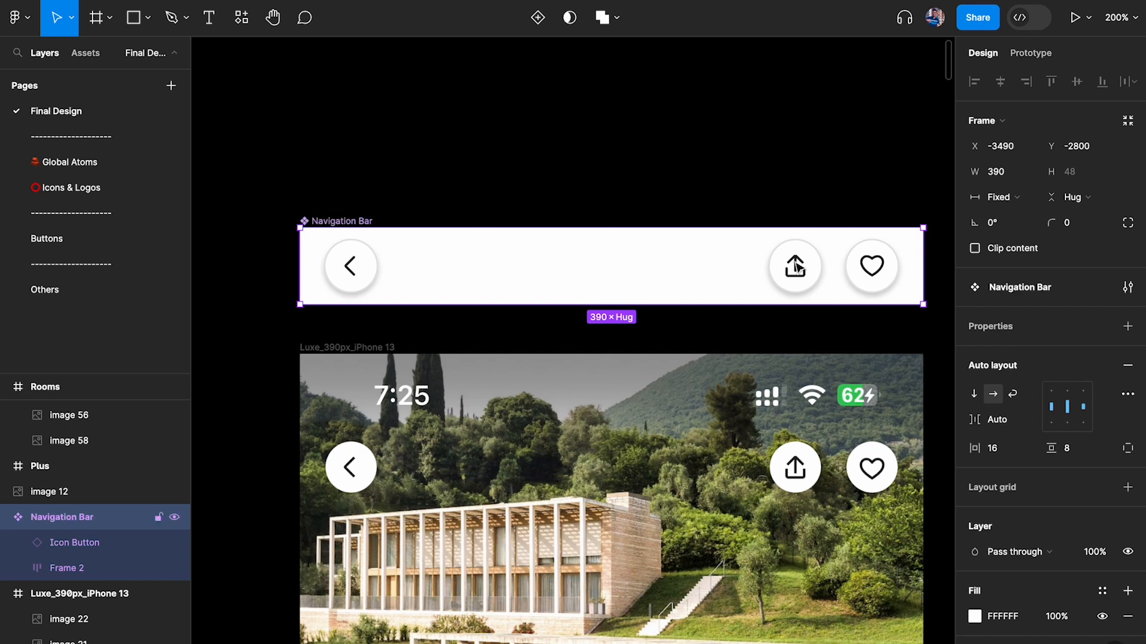
Step: Set the Navigation Bar component's width to 375
click(1008, 171)
text(37)
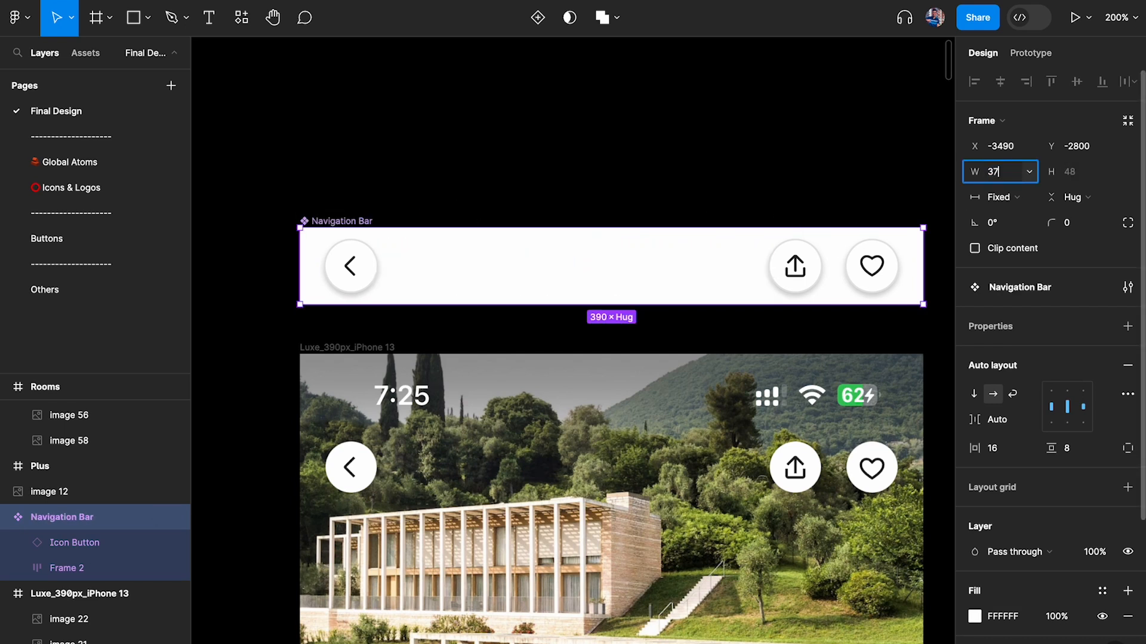
text(5)
key(Return)
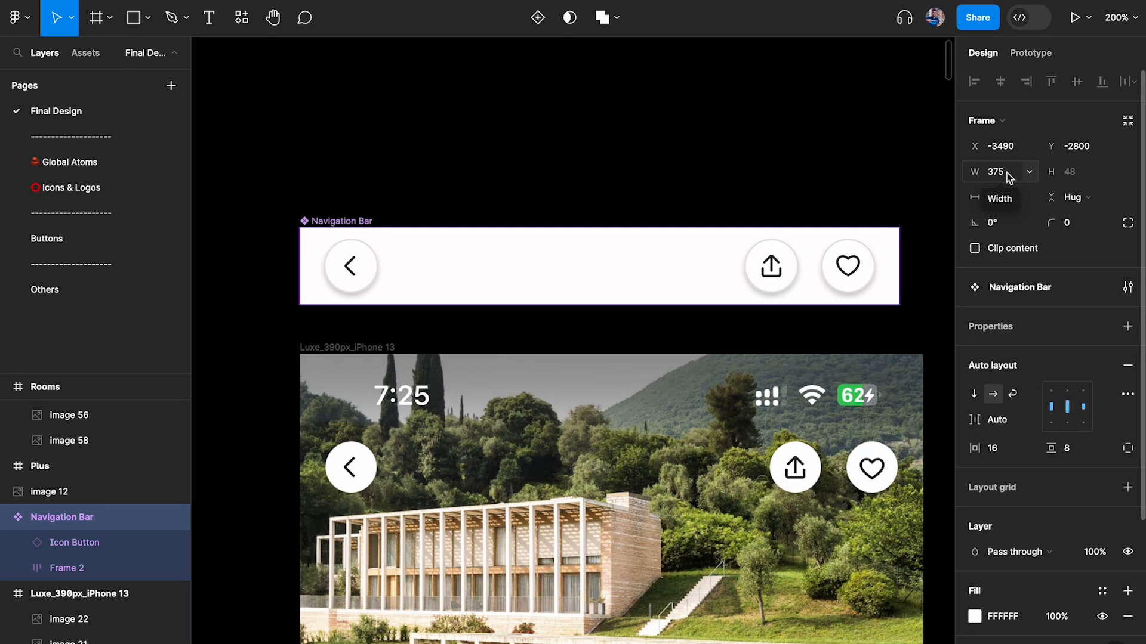
Step: Rename the inner frame holding the share and heart buttons as Wrapper
scroll(52, 466, down, 1)
scroll(54, 465, down, 5)
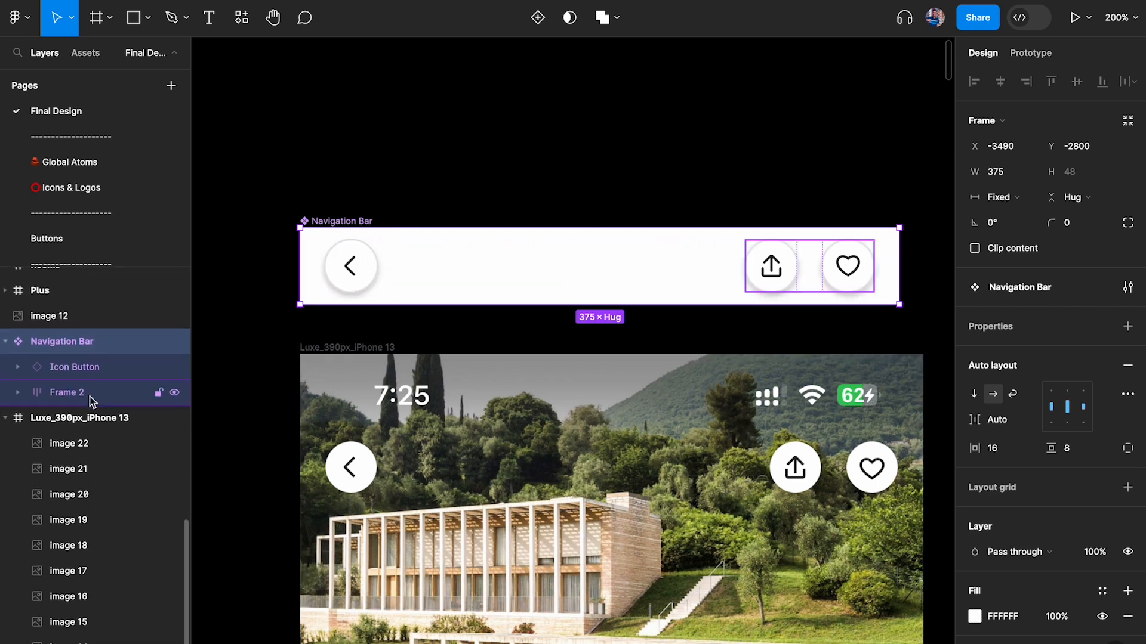
click(75, 367)
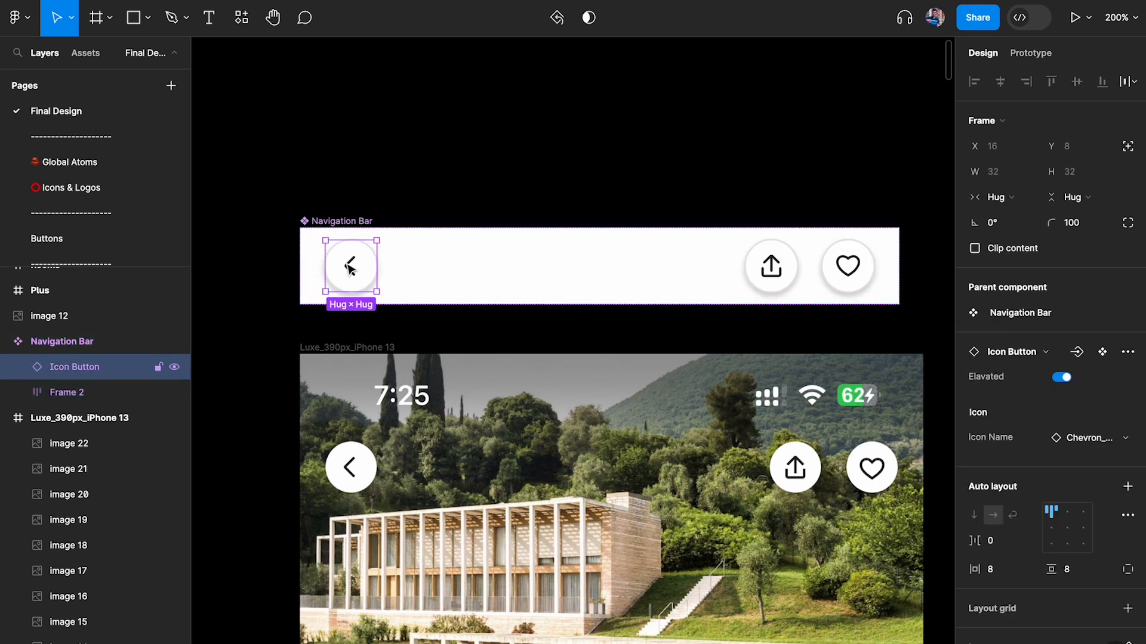
double_click(76, 393)
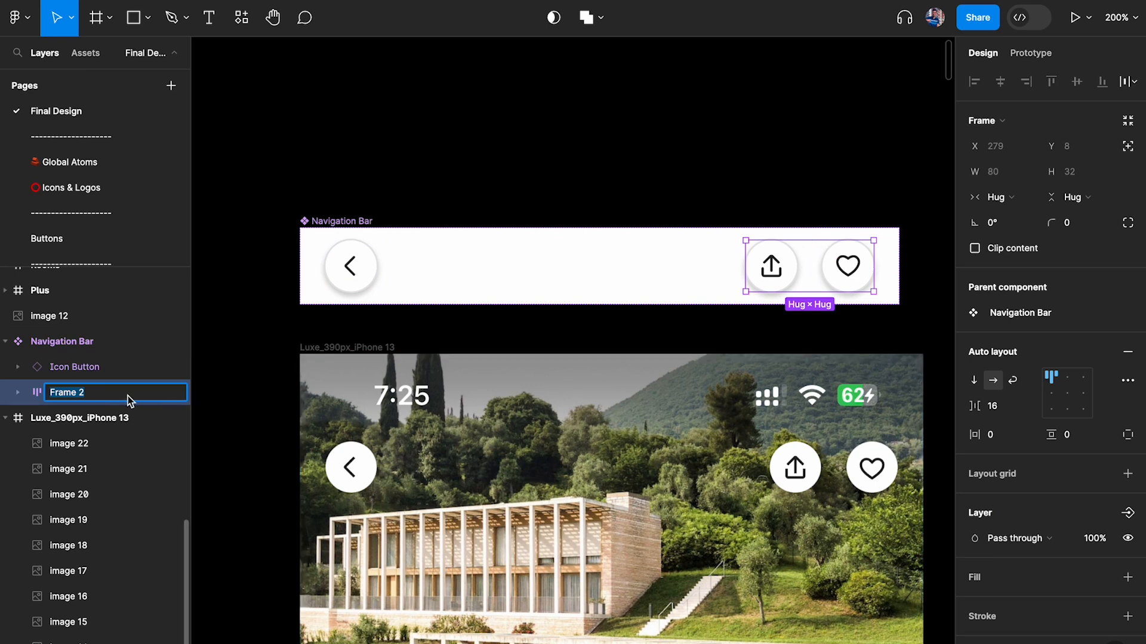
text(Wa)
text(rpper)
key(Return)
scroll(95, 454, up, 4)
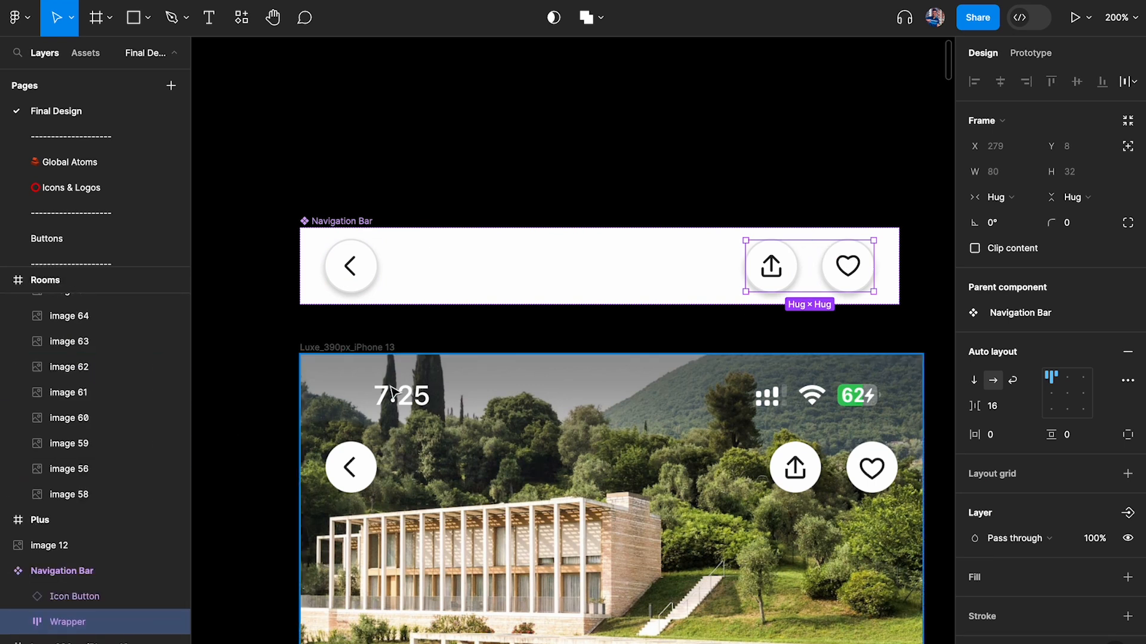
Step: Examine the Navigation Bar's layer structure, from the back button to the icon buttons nested in the Wrapper
scroll(81, 477, down, 3)
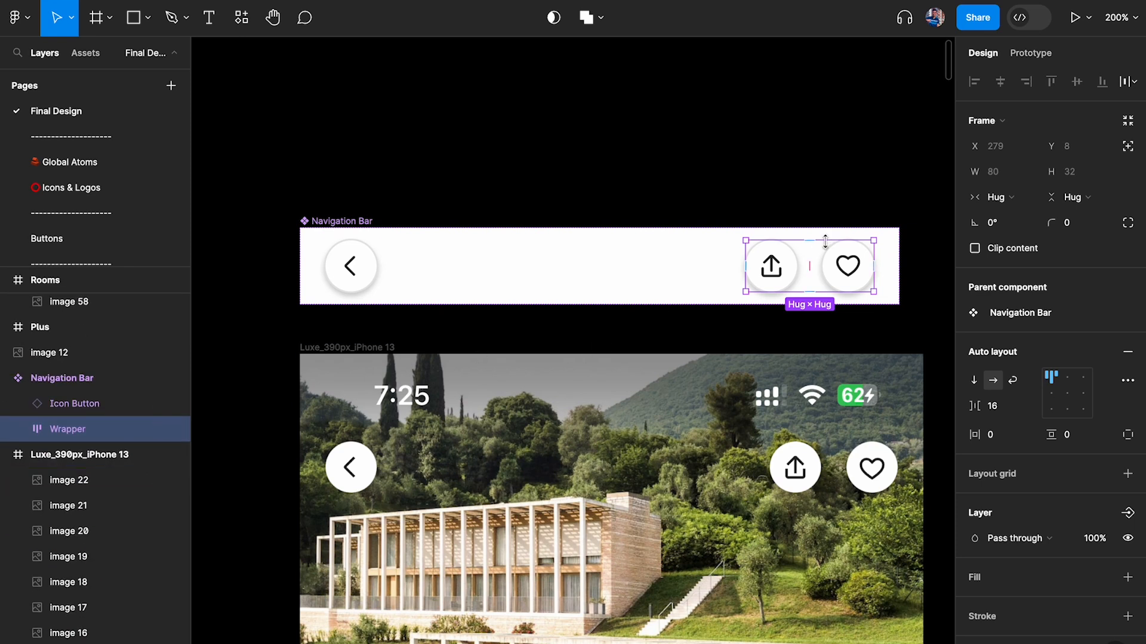
click(16, 431)
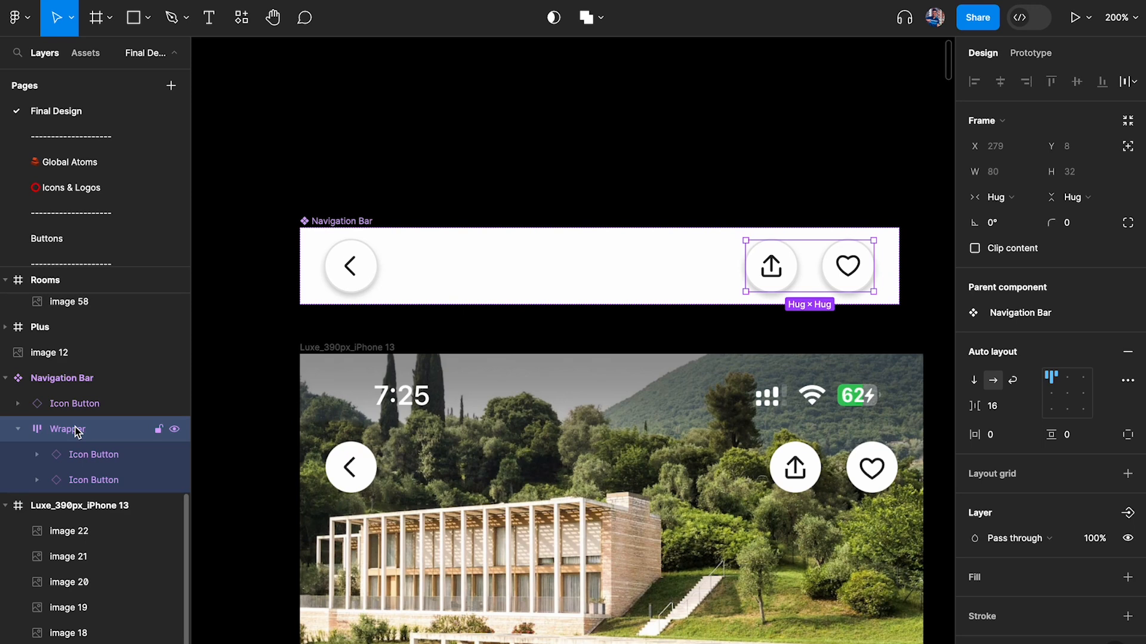
click(68, 379)
click(82, 402)
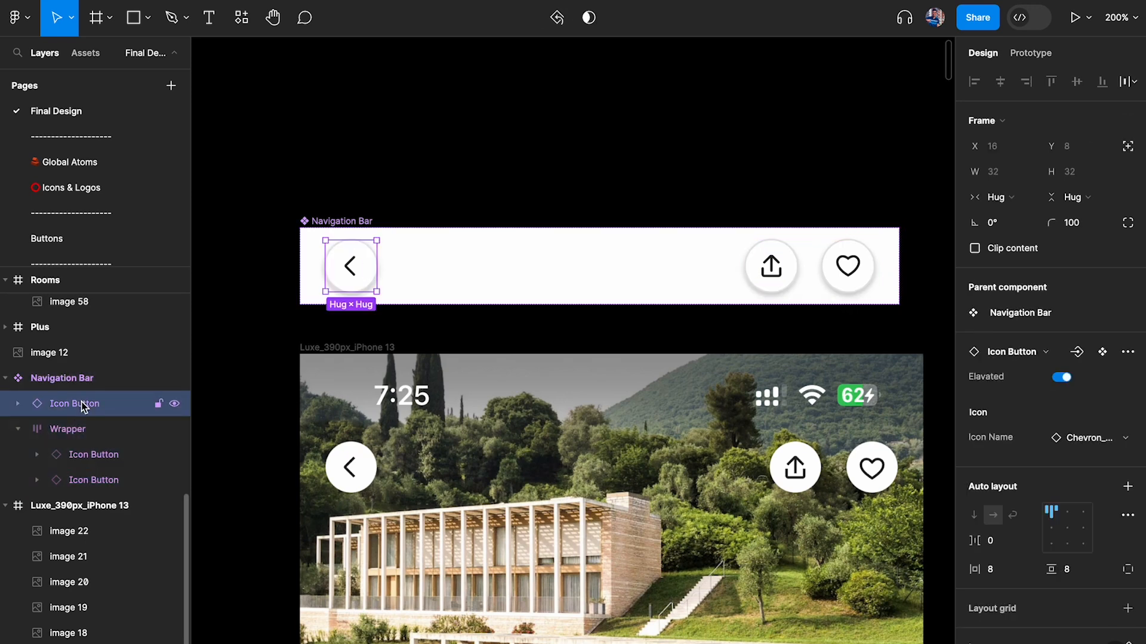
click(95, 457)
click(77, 432)
click(90, 455)
click(91, 477)
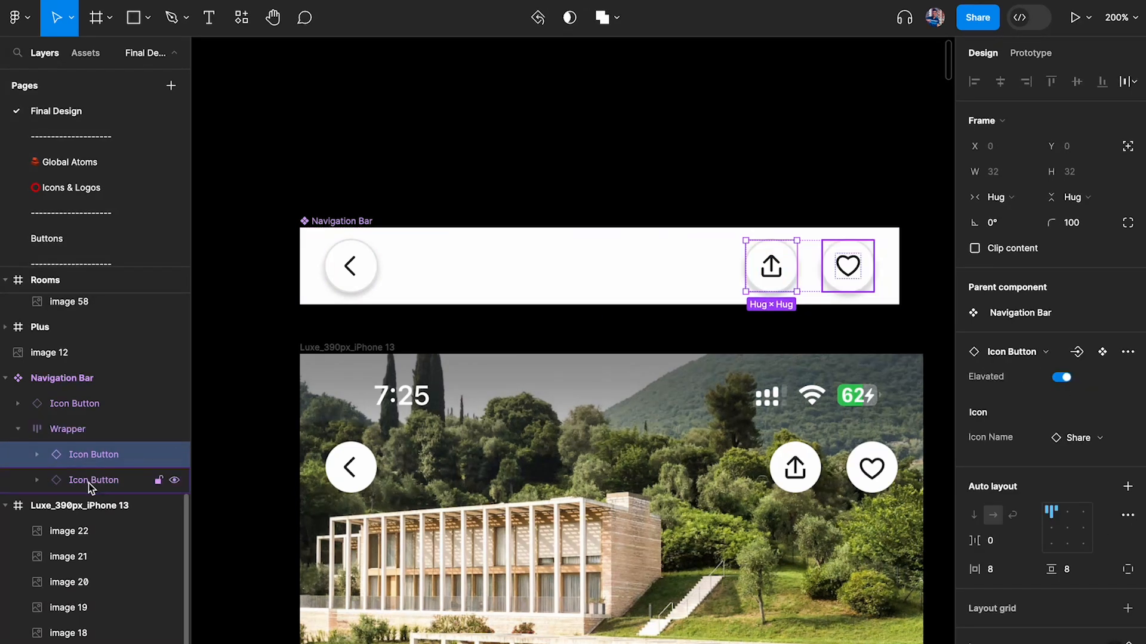
Step: Try narrowing the Navigation Bar component from its edge, and undo the resize
click(384, 262)
drag(900, 249, 833, 231)
key(ctrl+z)
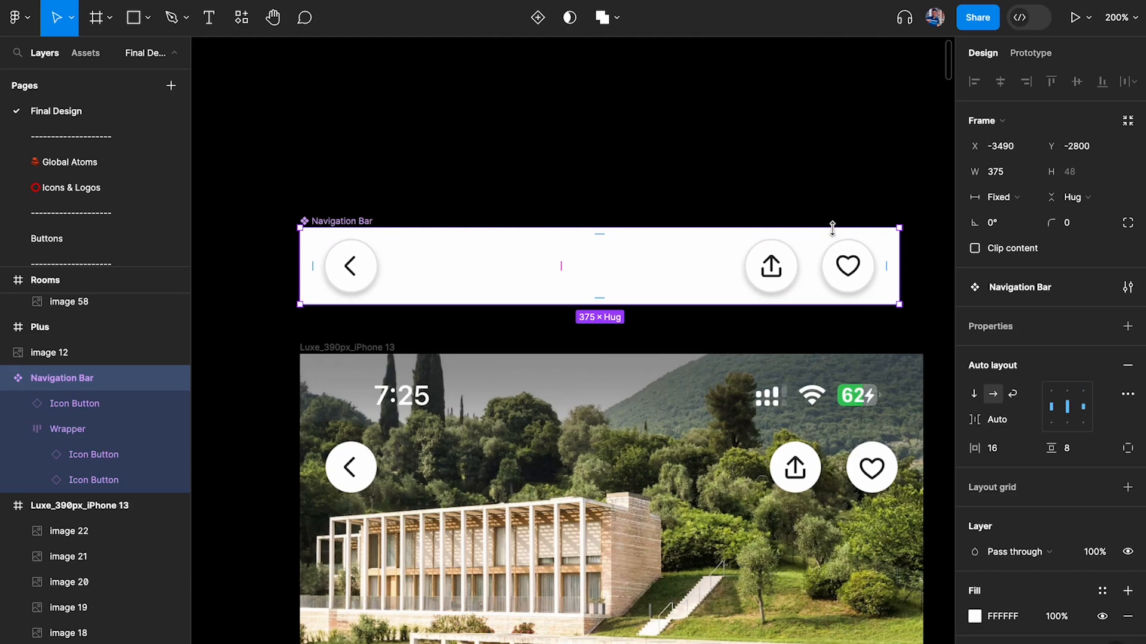
Step: Cut the Navigation Bar component and paste it above the Luxe screen next to the Log in or sign up screen
scroll(832, 229, down, 10)
click(833, 234)
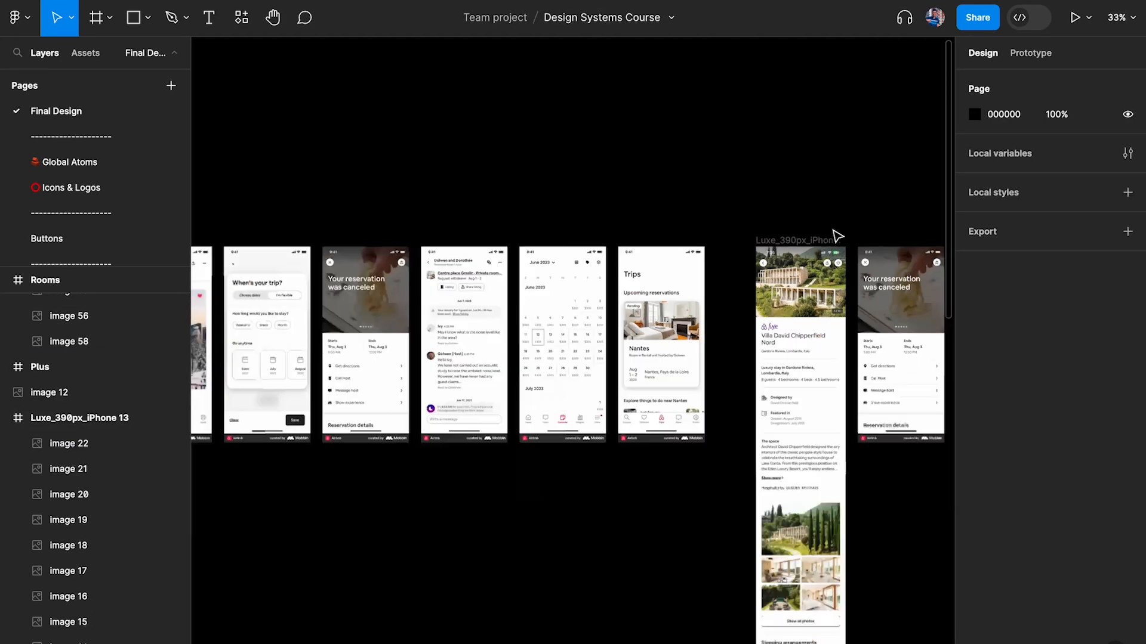
scroll(684, 231, left, 4)
scroll(684, 232, up, 8)
key(ctrl+v)
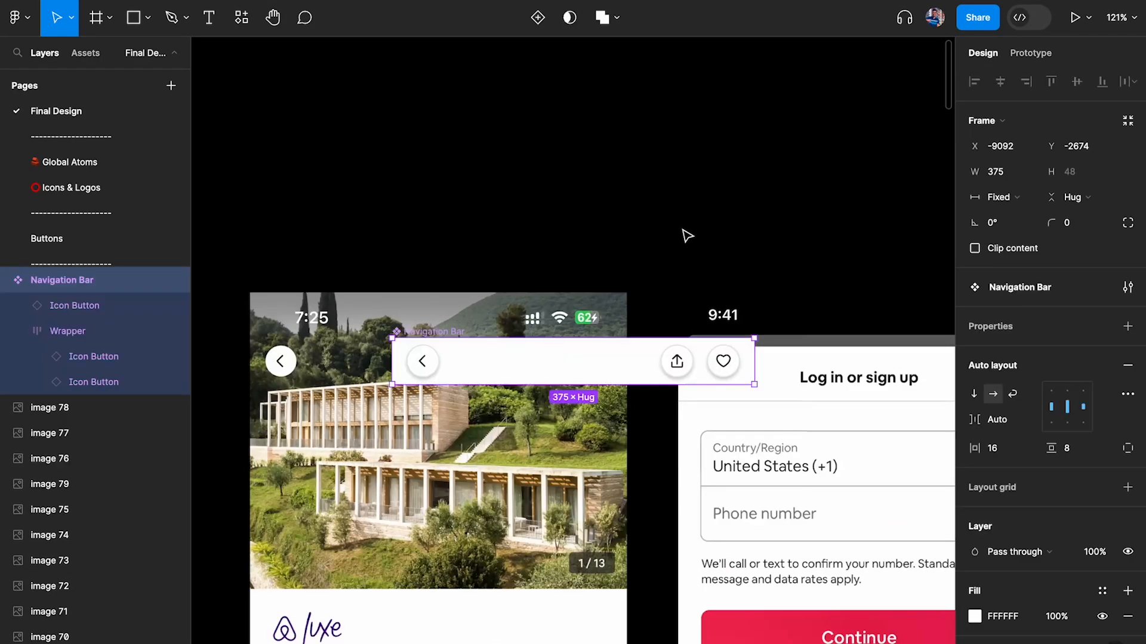
scroll(683, 231, down, 2)
scroll(687, 235, up, 1)
scroll(687, 235, left, 1)
drag(641, 394, 526, 344)
Step: Create instances of the Navigation Bar and place one directly above the Log in or sign up screen
scroll(533, 216, up, 3)
scroll(532, 214, down, 1)
scroll(638, 351, right, 2)
scroll(638, 351, down, 1)
scroll(638, 351, down, 2)
scroll(637, 351, right, 2)
drag(295, 181, 677, 259)
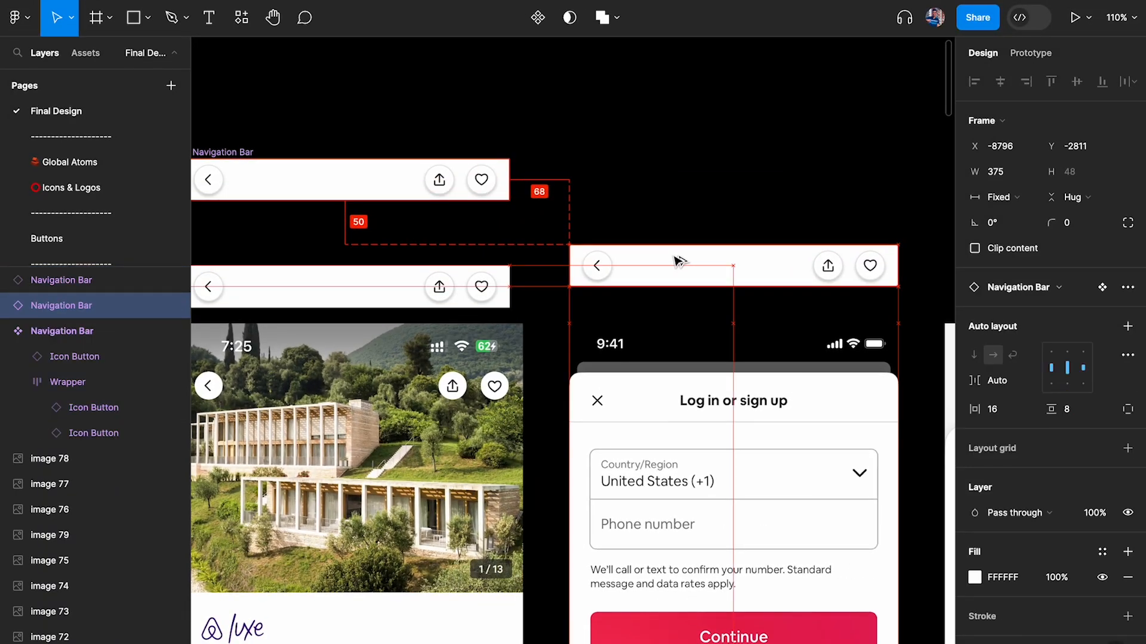
Step: Turn off the Elevated property of the back button in the instance above the Log in or sign up screen
scroll(676, 259, down, 2)
scroll(676, 258, right, 2)
scroll(677, 259, up, 5)
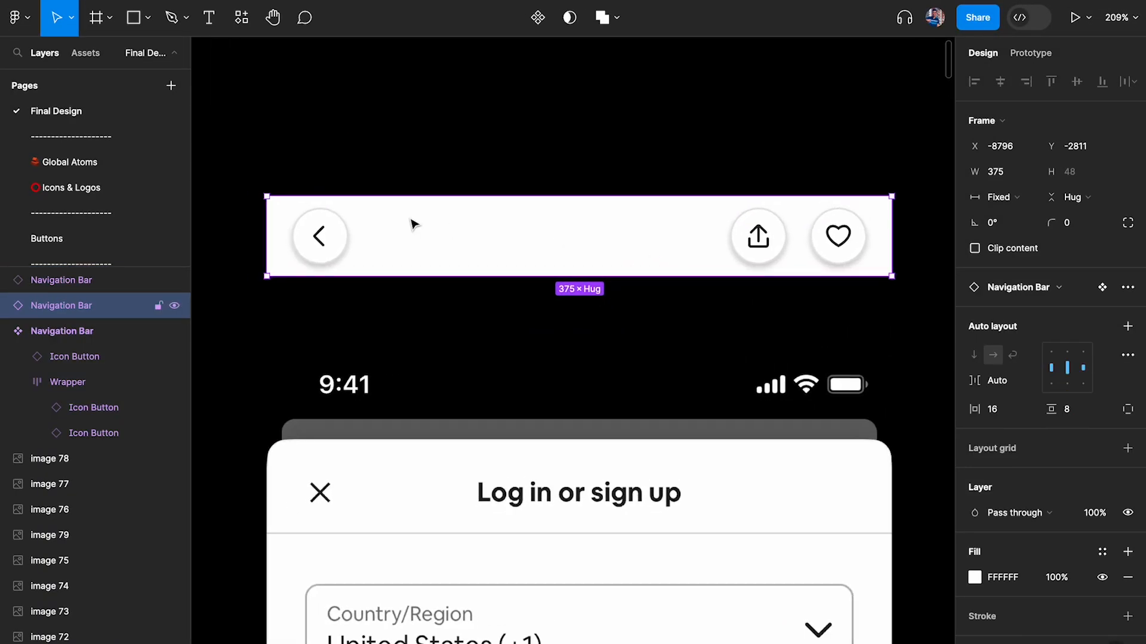
double_click(322, 237)
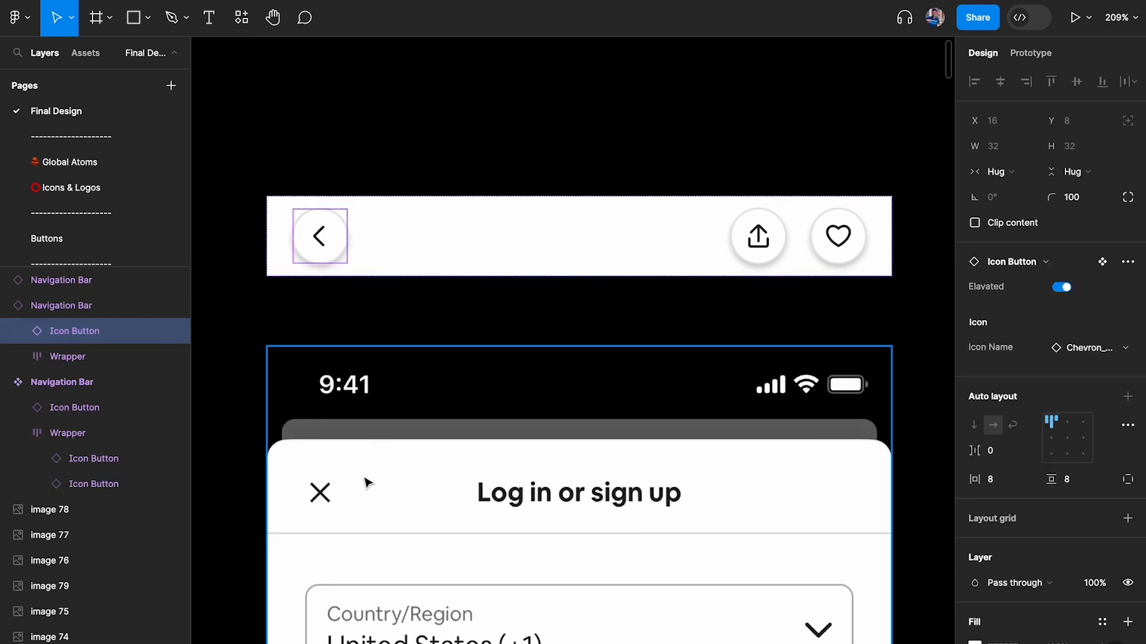
click(540, 164)
double_click(337, 226)
click(1062, 287)
click(714, 129)
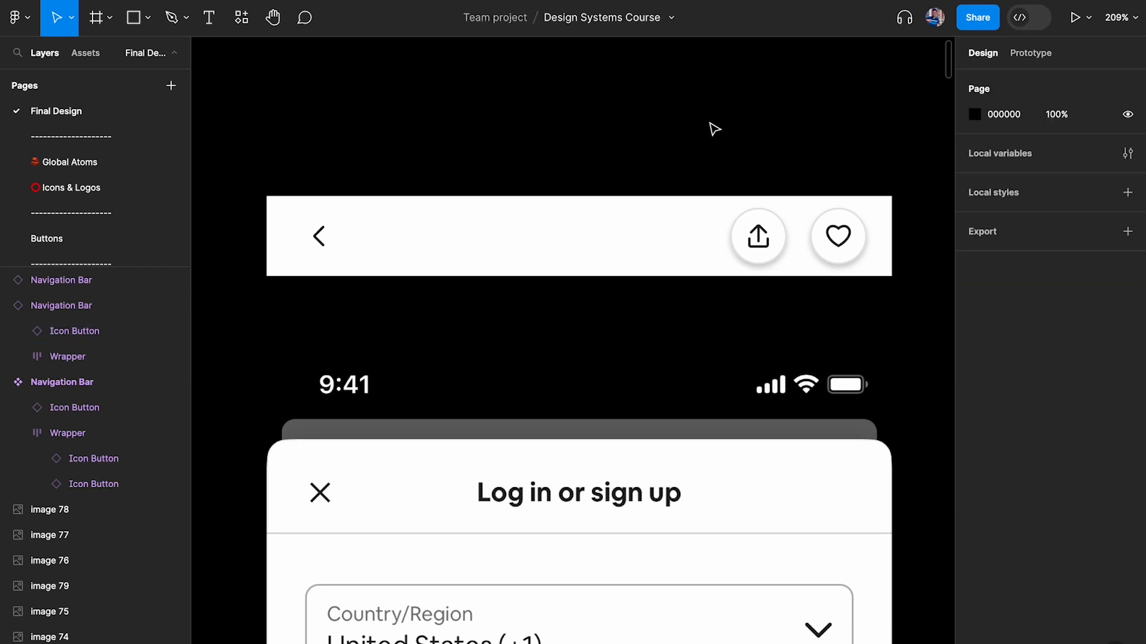
Step: Trace the close icon's first diagonal on the login screen with the Pen tool and set its stroke to 1.5
scroll(302, 543, up, 10)
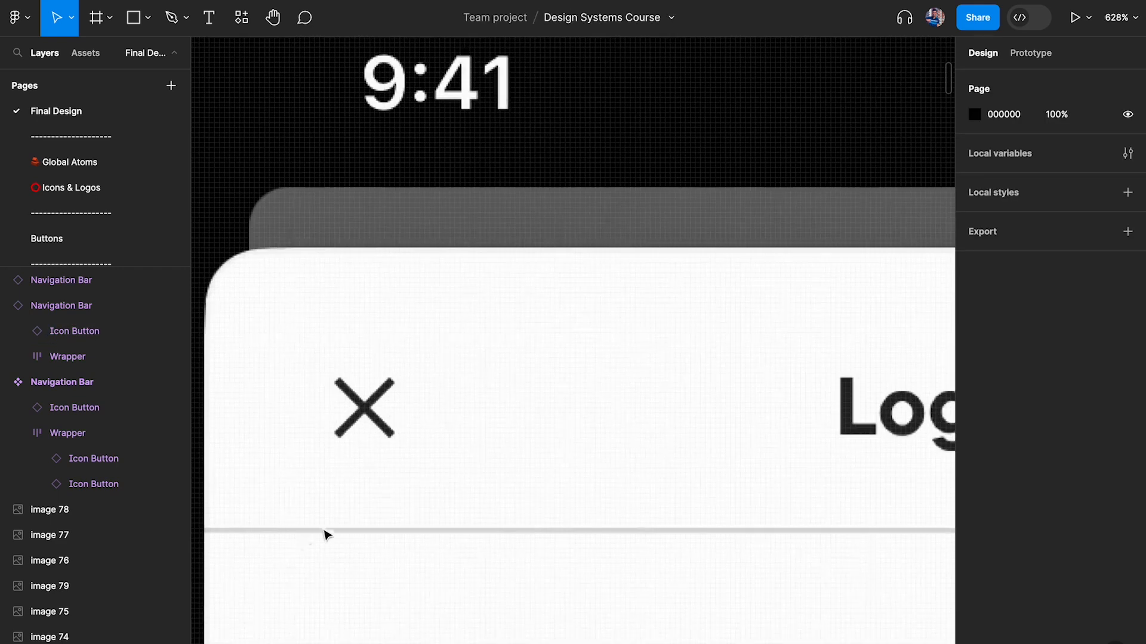
key(p)
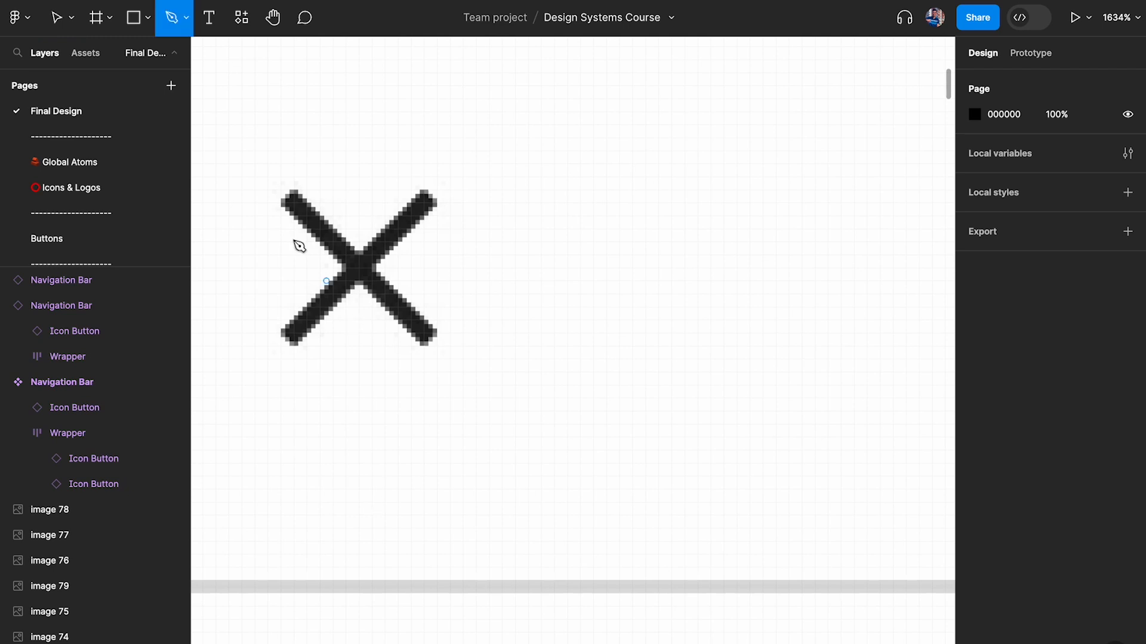
key(r)
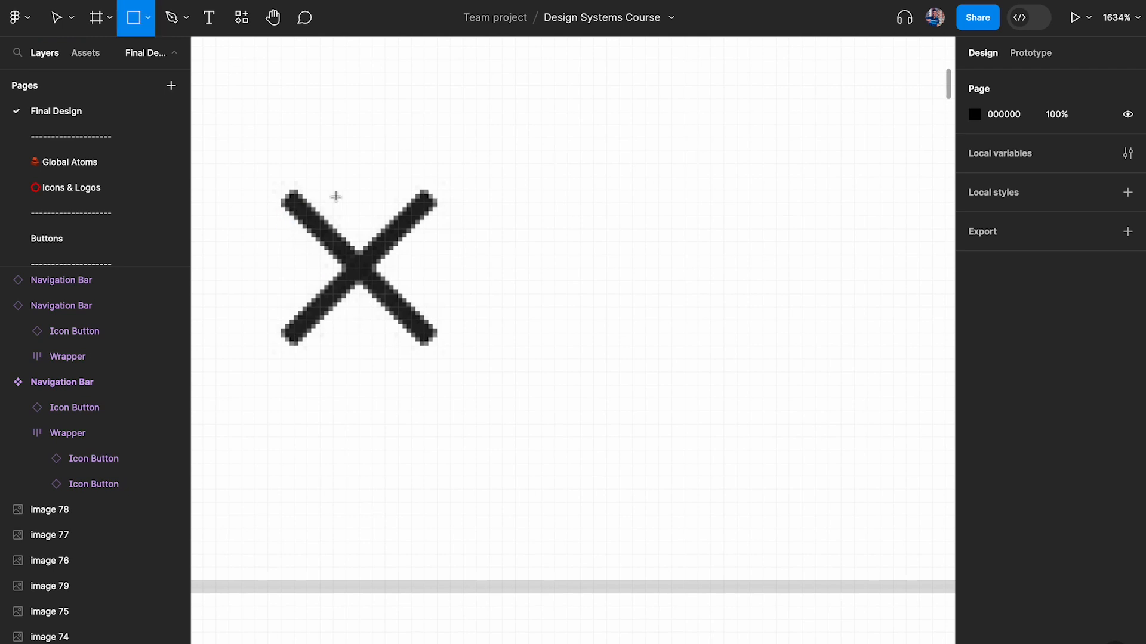
key(p)
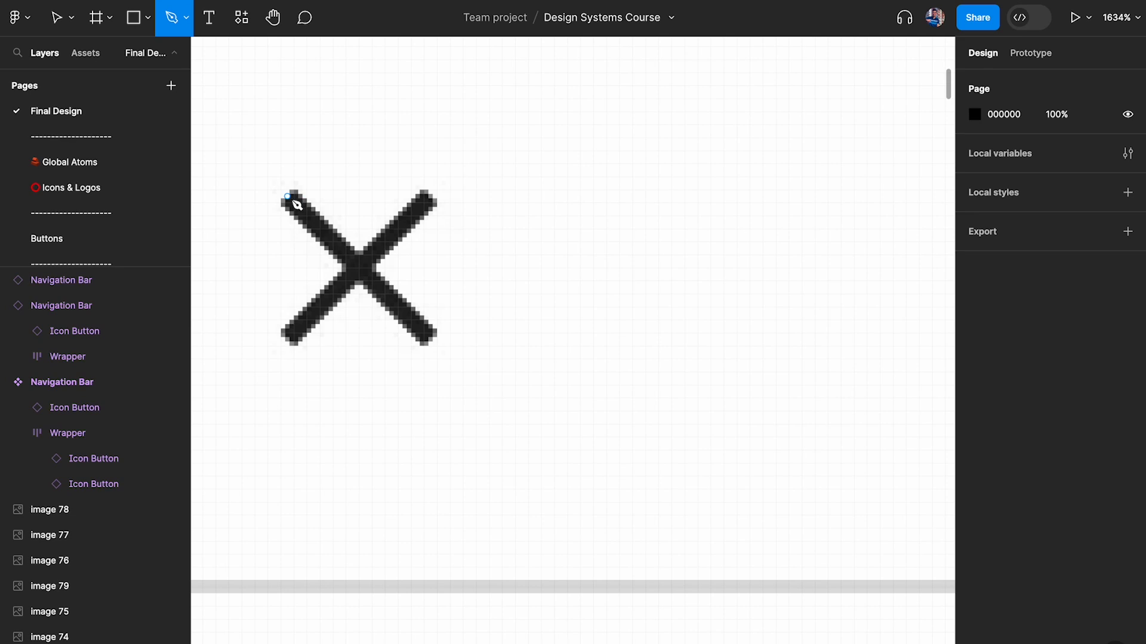
click(288, 197)
click(431, 340)
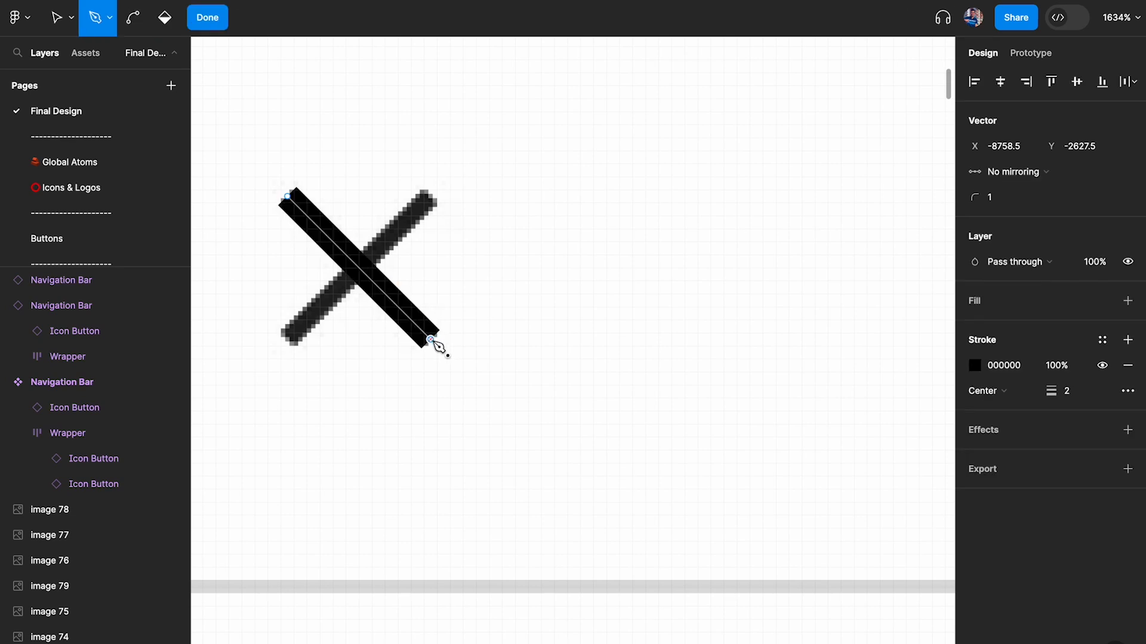
key(Escape)
click(1065, 390)
text(1.5)
key(Return)
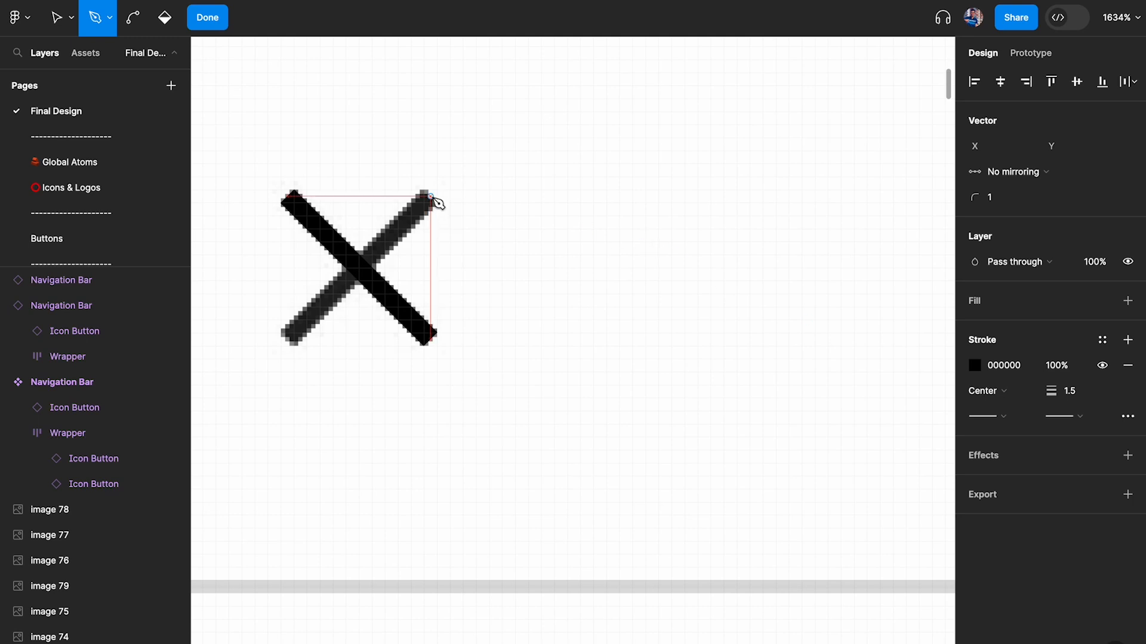
Step: Draw the close icon's second diagonal across the first to complete an 11 × 11 X
click(430, 196)
click(288, 339)
key(Escape)
key(Escape)
Step: Convert the traced X's stroke to a filled shape with Outline stroke
right_click(390, 245)
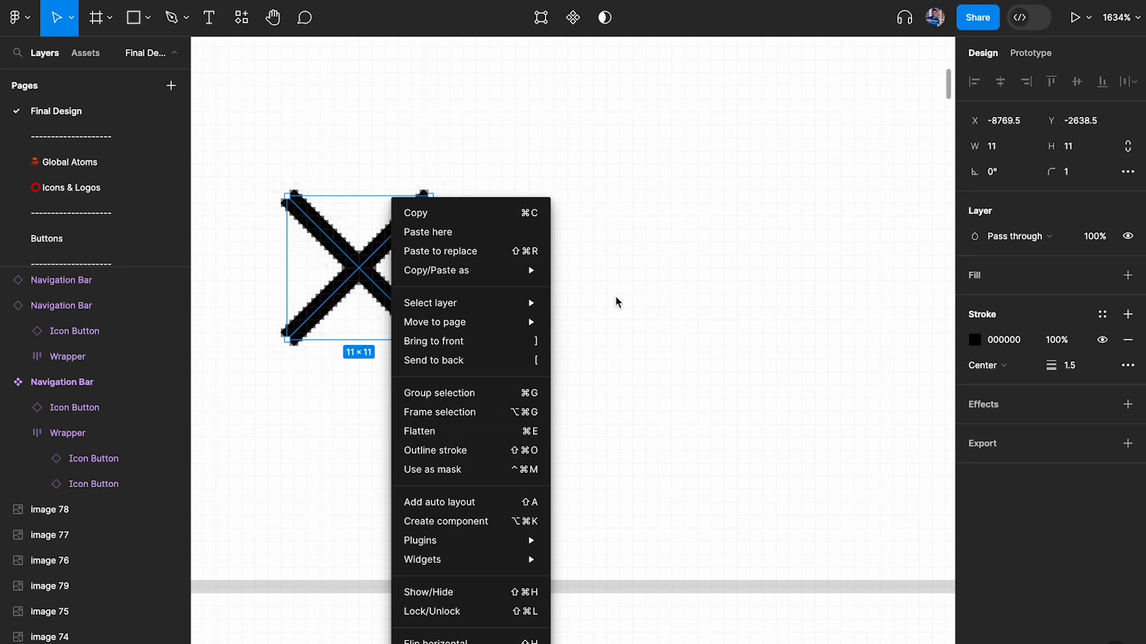
click(478, 412)
key(super+z)
right_click(365, 251)
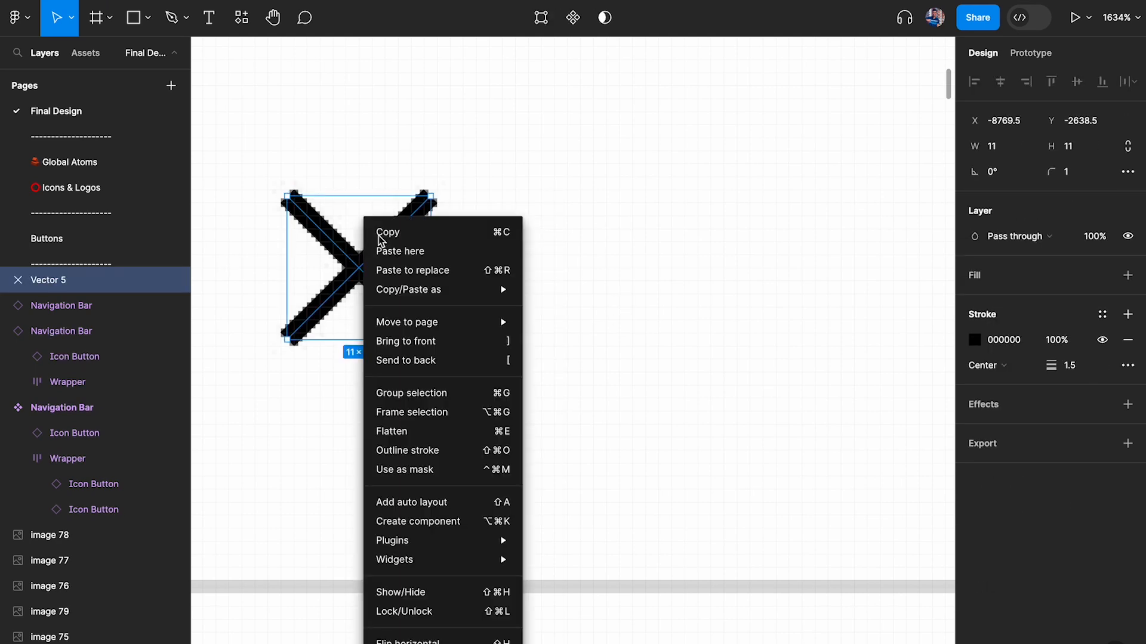
click(441, 450)
Step: Try a corner radius of 100 on the whole outlined X shape, and undo it
click(1076, 177)
text(100)
key(Return)
scroll(415, 227, up, 2)
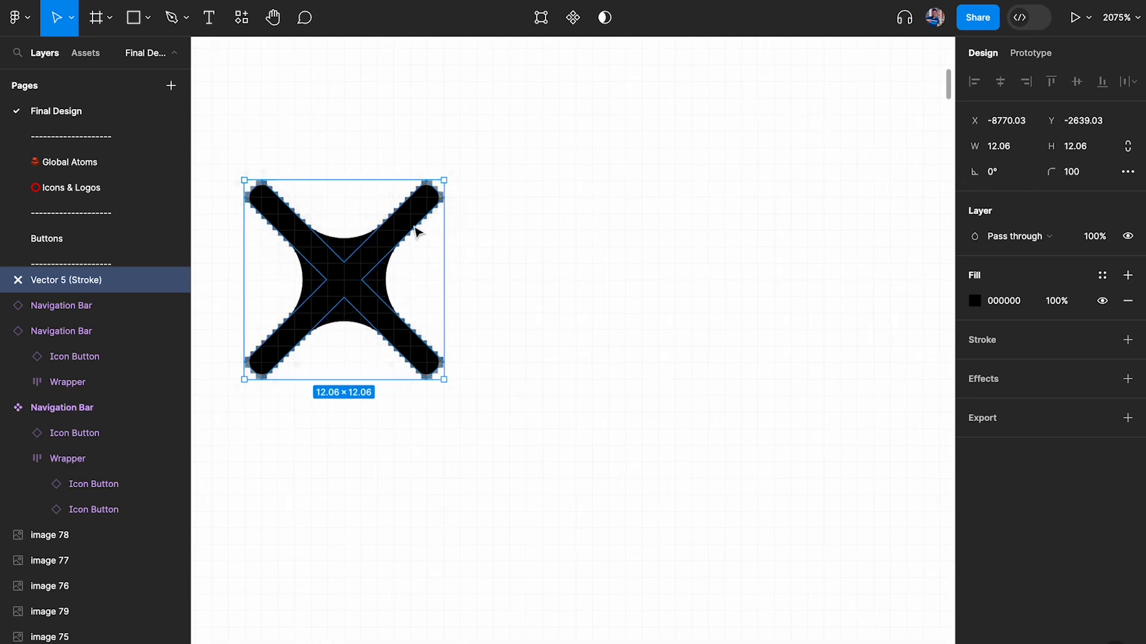
scroll(348, 281, down, 2)
key(ctrl+z)
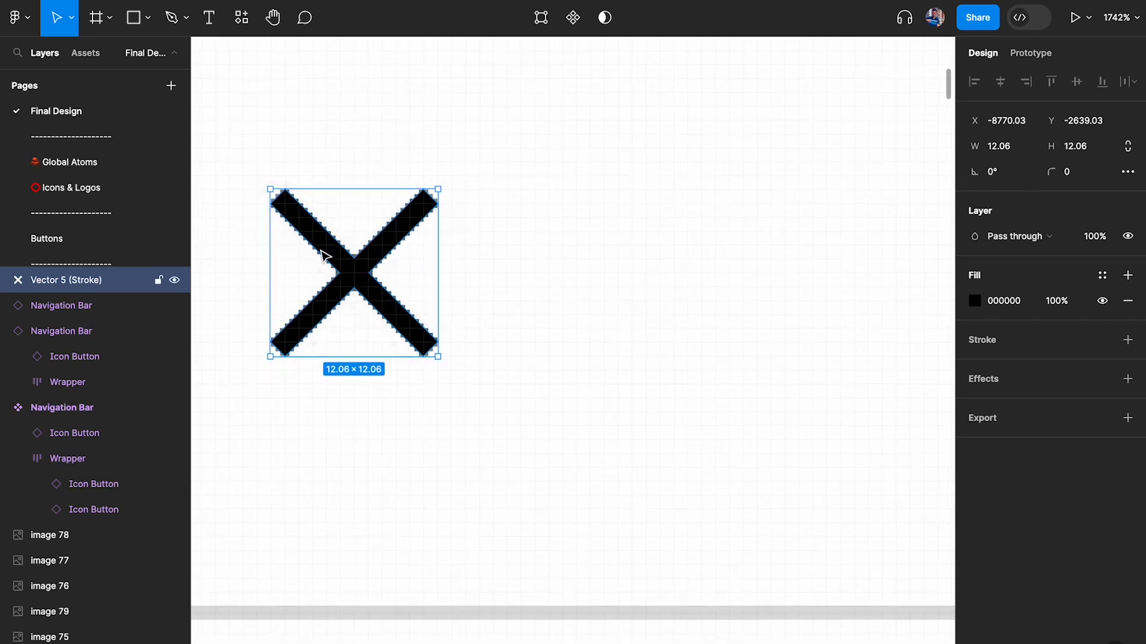
Step: Round only the outer end points of the outlined X with a corner radius of 100
double_click(324, 252)
drag(218, 166, 532, 217)
drag(499, 435, 220, 315)
click(1007, 202)
text(100)
key(Return)
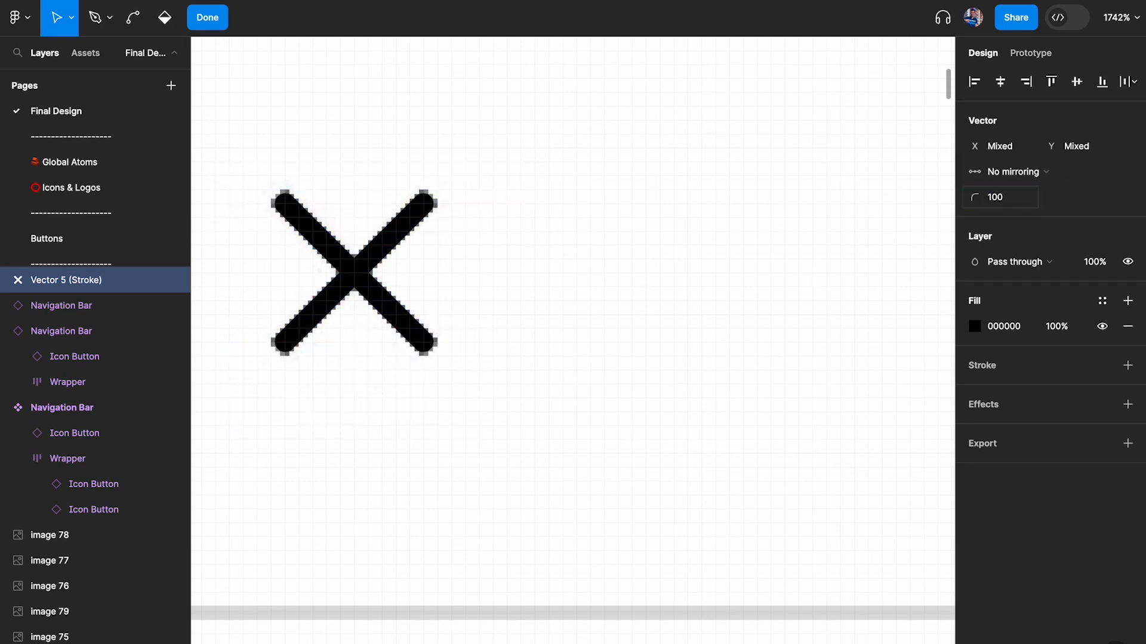
key(Escape)
click(549, 250)
click(387, 240)
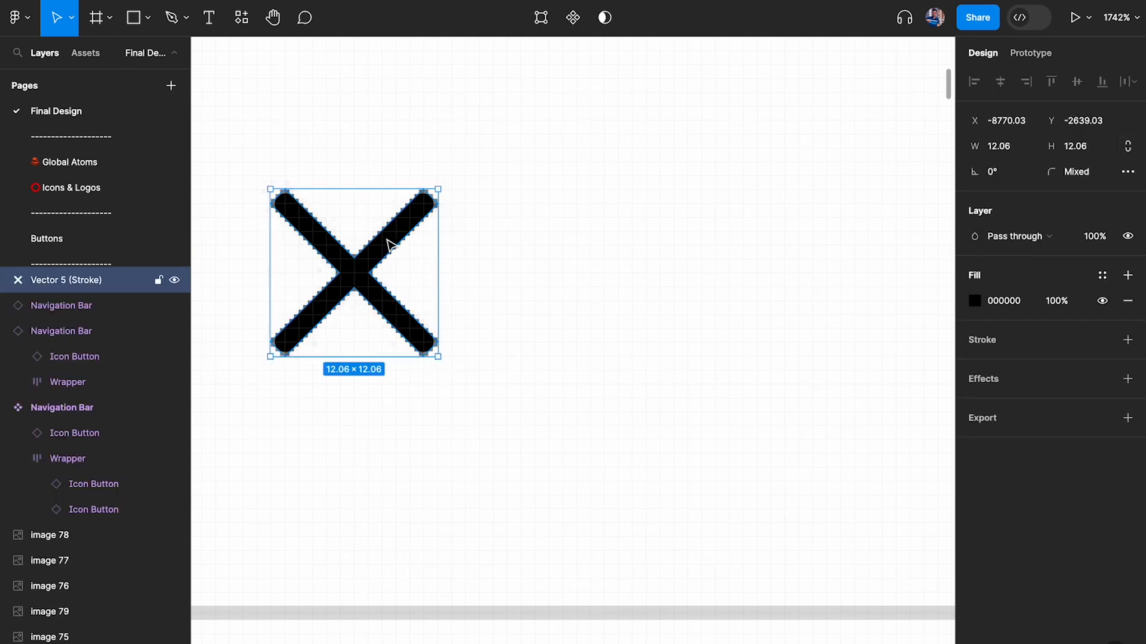
Step: Move the outlined X beside the traced reference icon, about 24 px away, and set its size to 12 × 12
drag(387, 242, 722, 242)
click(1002, 146)
text(1)
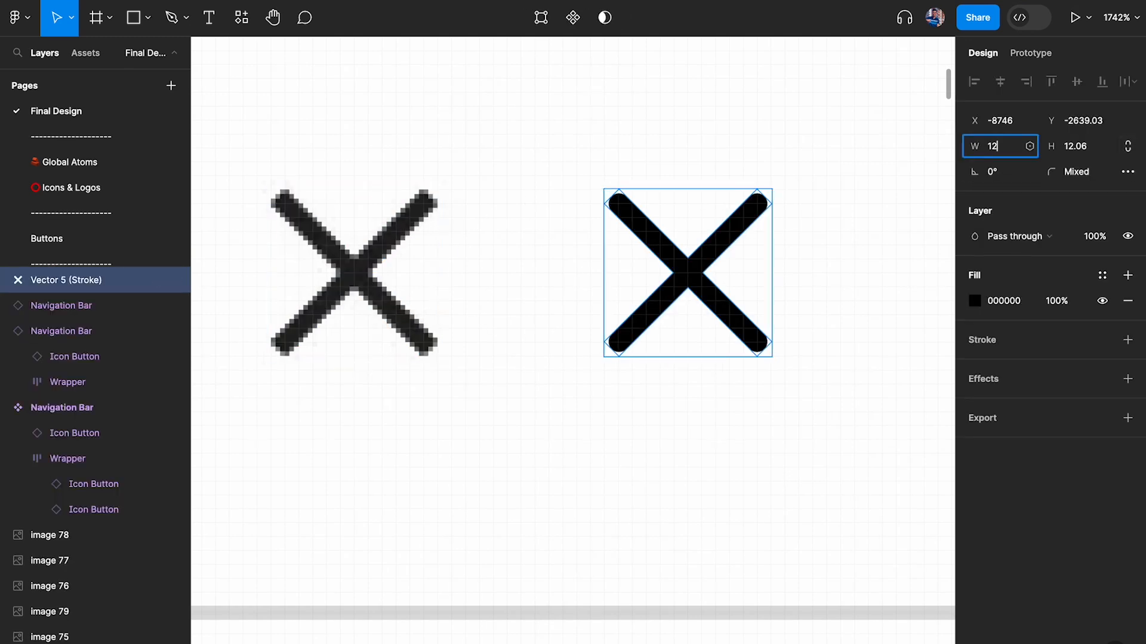
text(2)
key(Return)
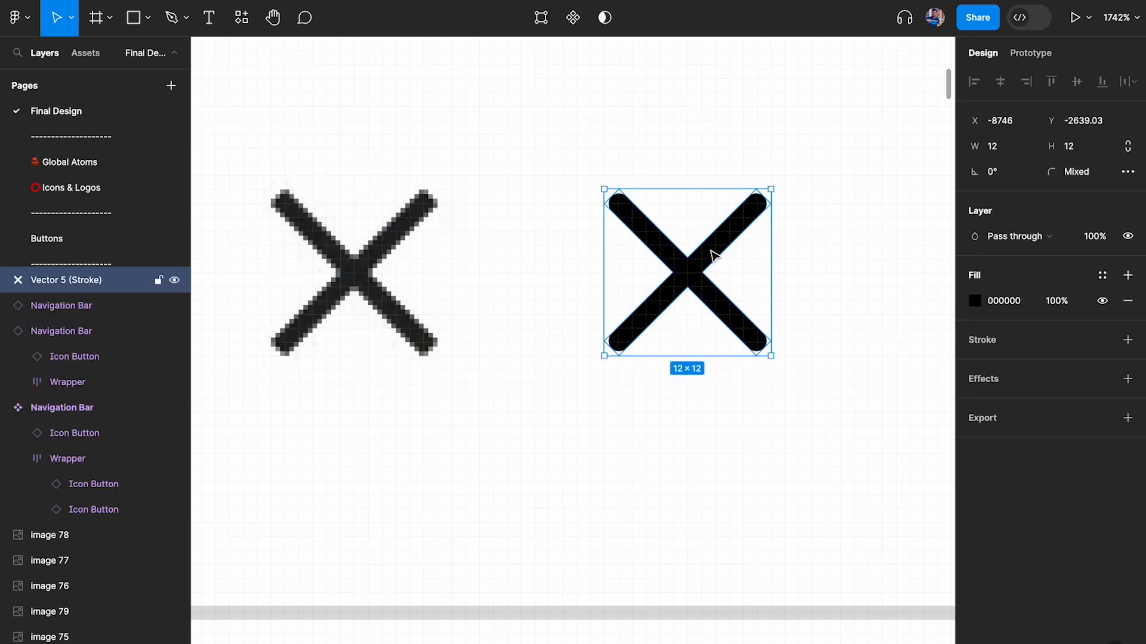
Step: Wrap the X in a frame and enlarge the frame evenly around it to 16 × 16
right_click(713, 250)
click(657, 297)
key(ctrl+alt+g)
scroll(763, 322, right, 2)
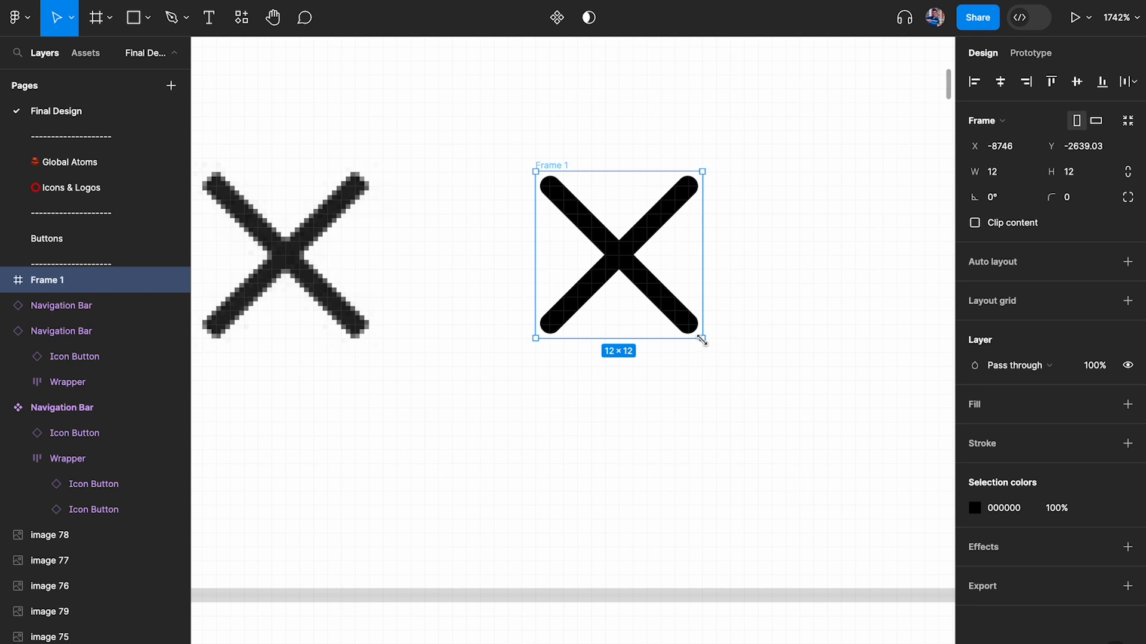
drag(701, 339, 726, 370)
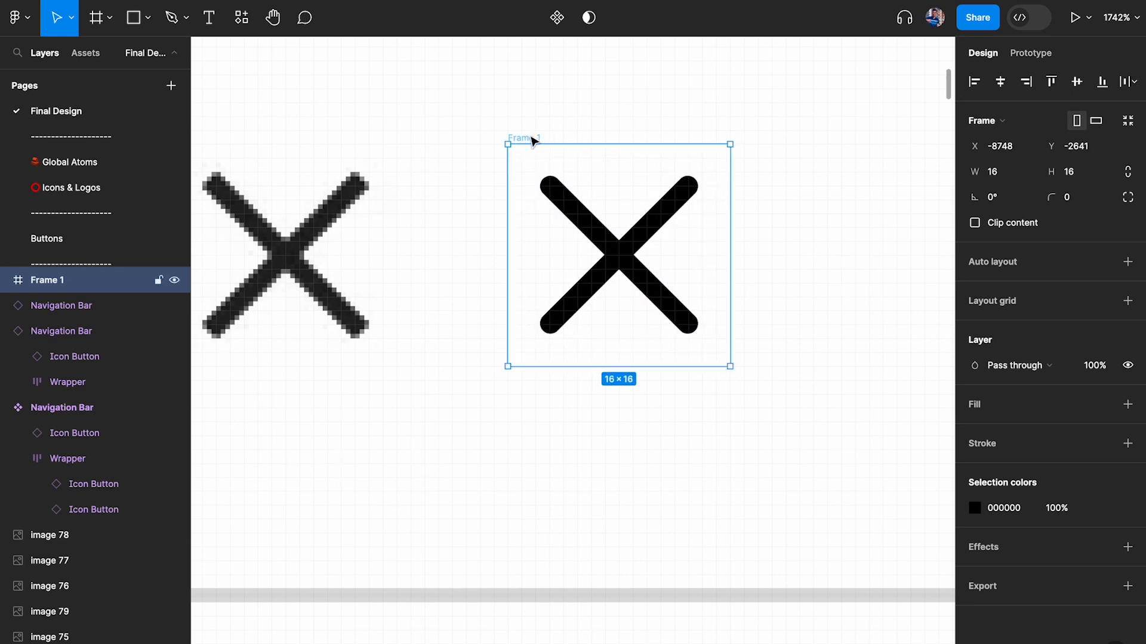
Step: Set the X vector's horizontal and vertical constraints to Scale and flatten the shape
click(616, 258)
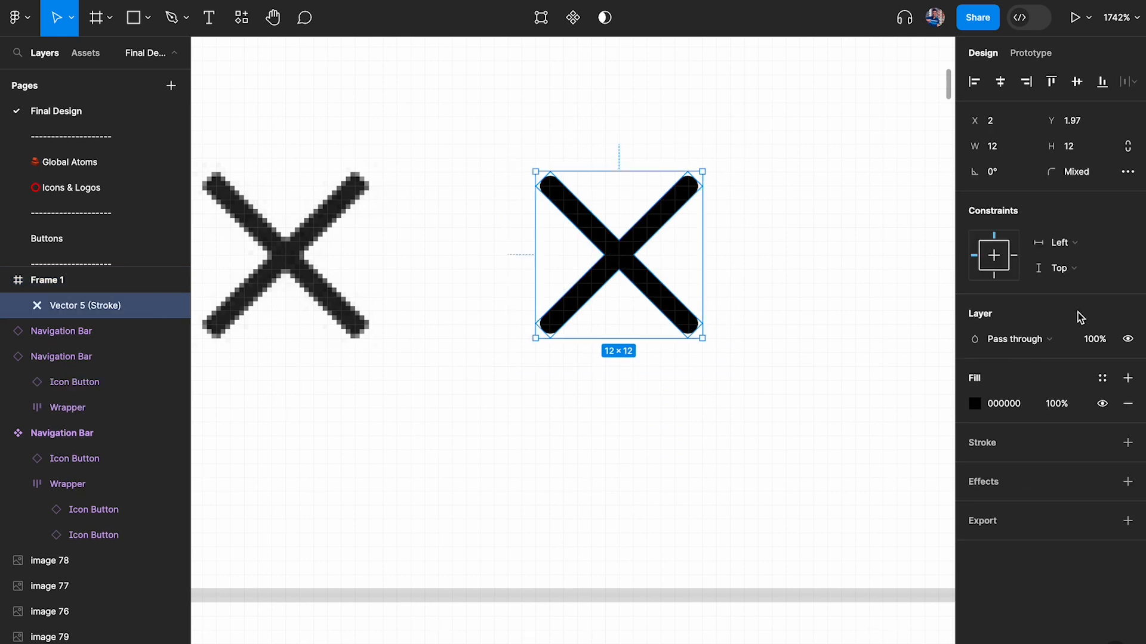
click(1056, 242)
click(1050, 320)
click(1059, 268)
click(1059, 343)
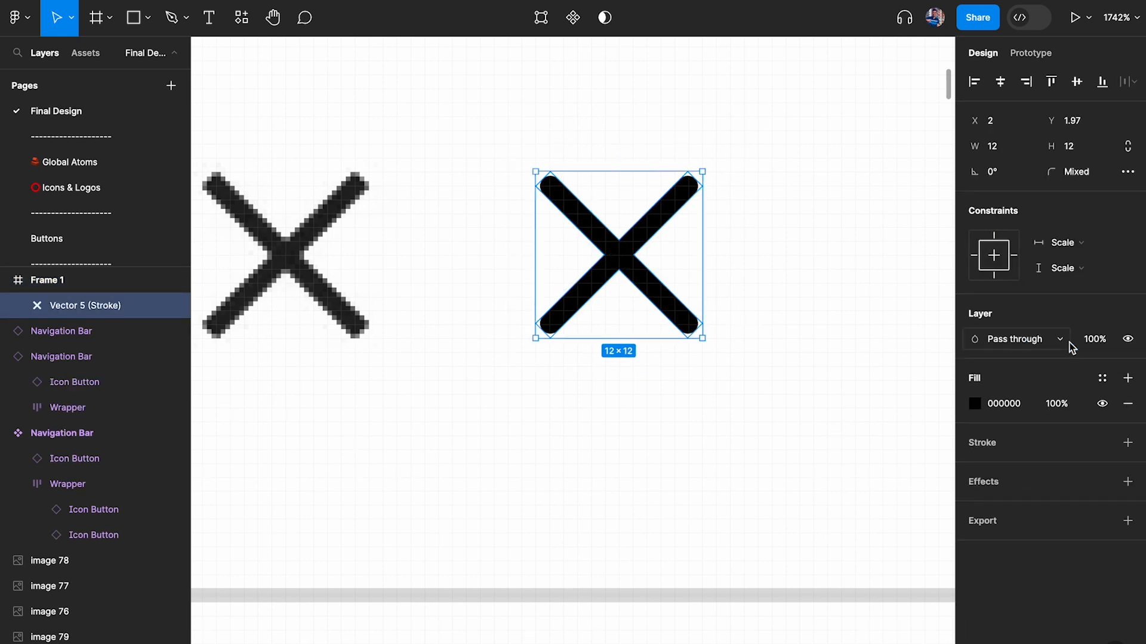
right_click(644, 248)
click(704, 449)
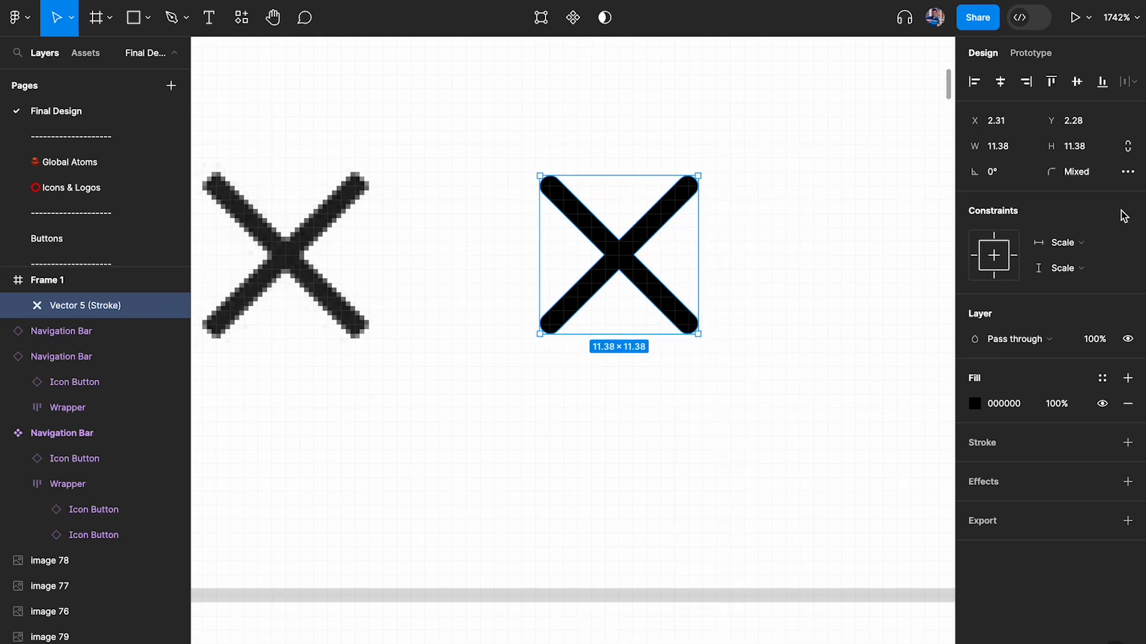
click(624, 149)
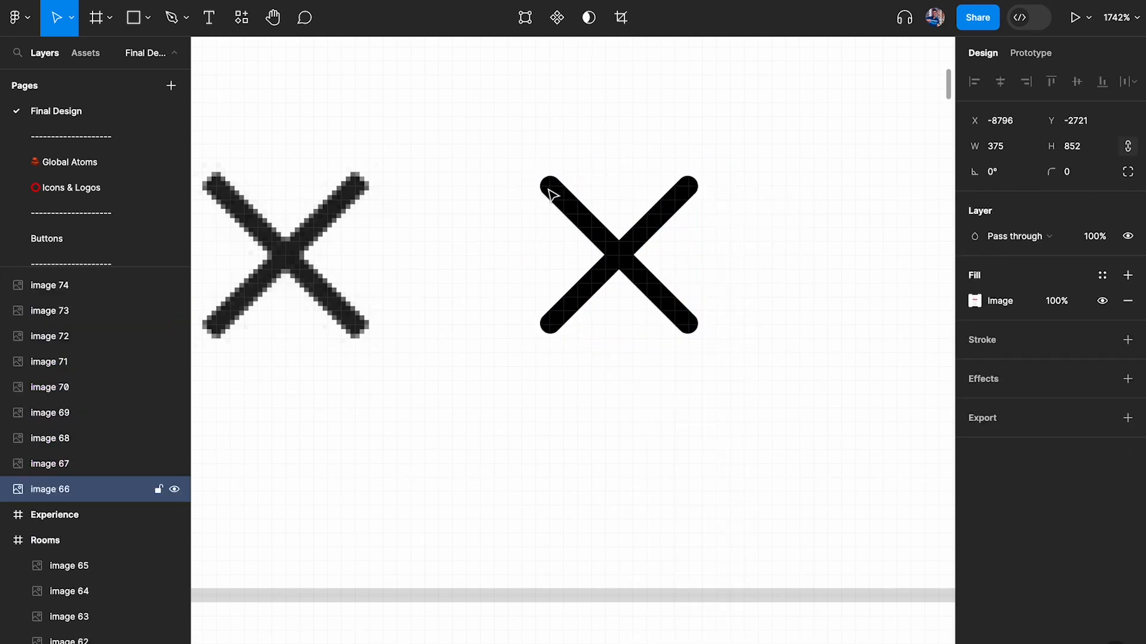
click(583, 230)
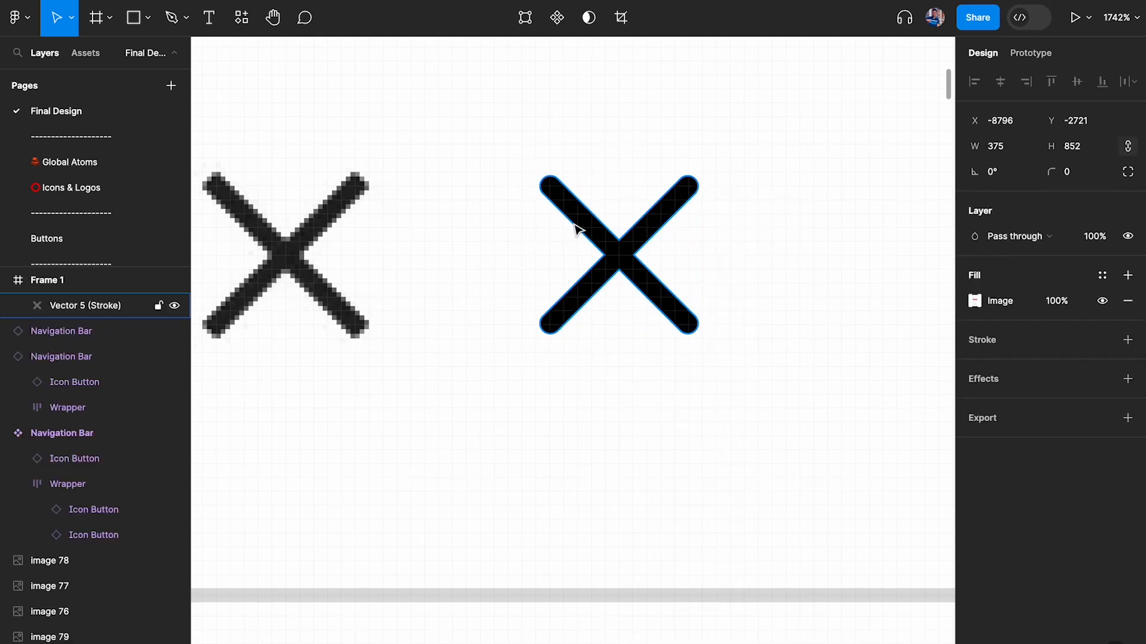
Step: Scale the X icon's frame and its contents proportionally to a width of 24
click(43, 285)
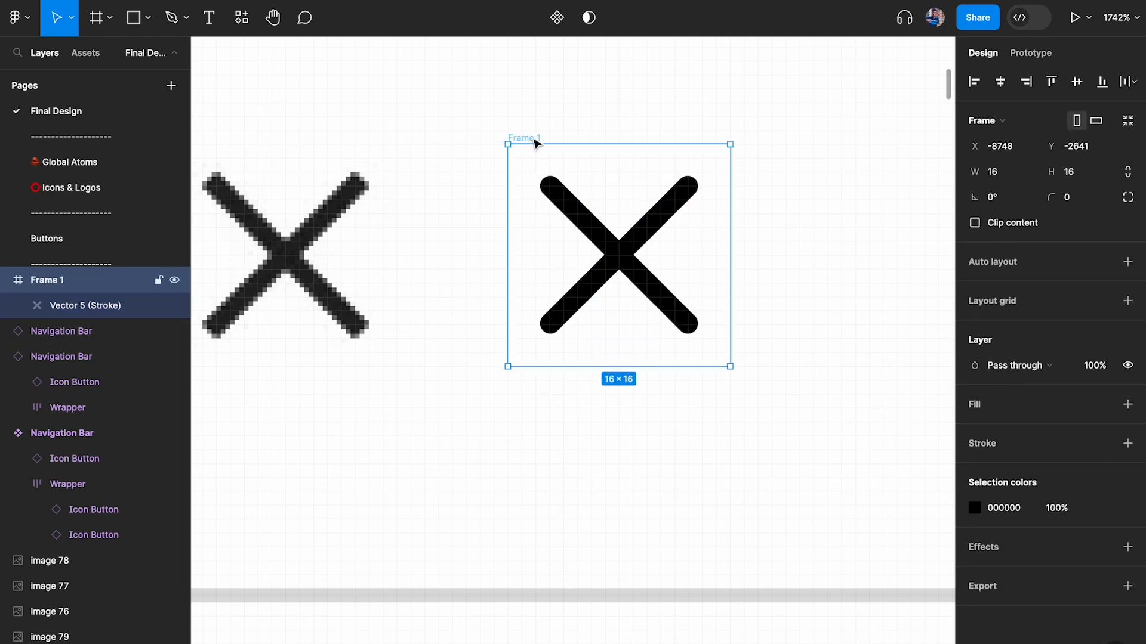
key(k)
click(1012, 321)
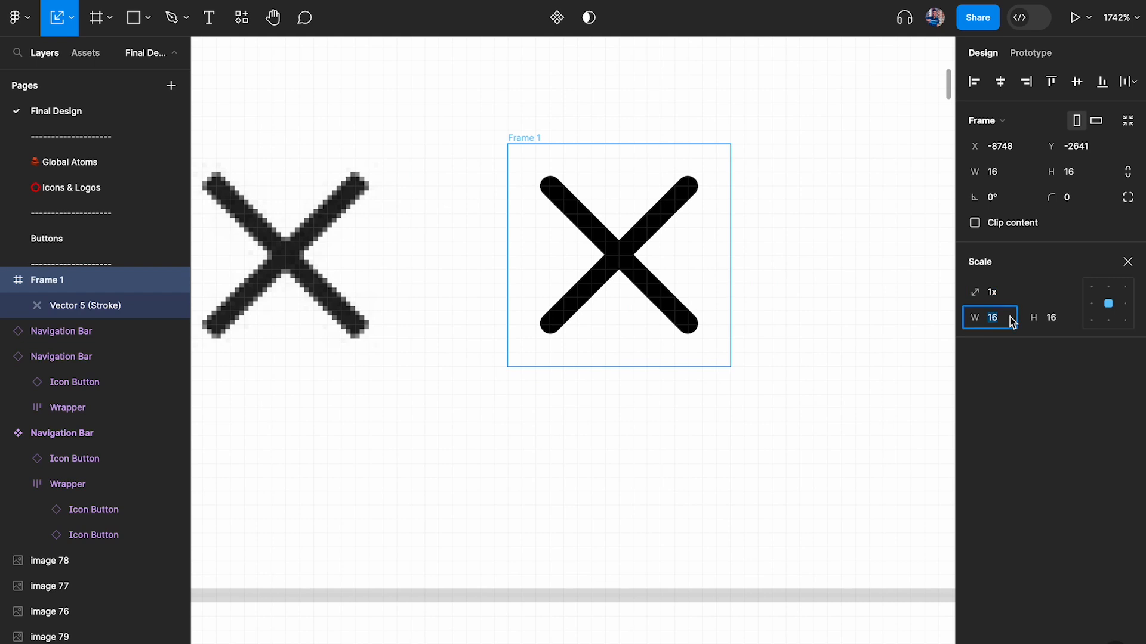
text(24)
key(Return)
scroll(455, 356, down, 5)
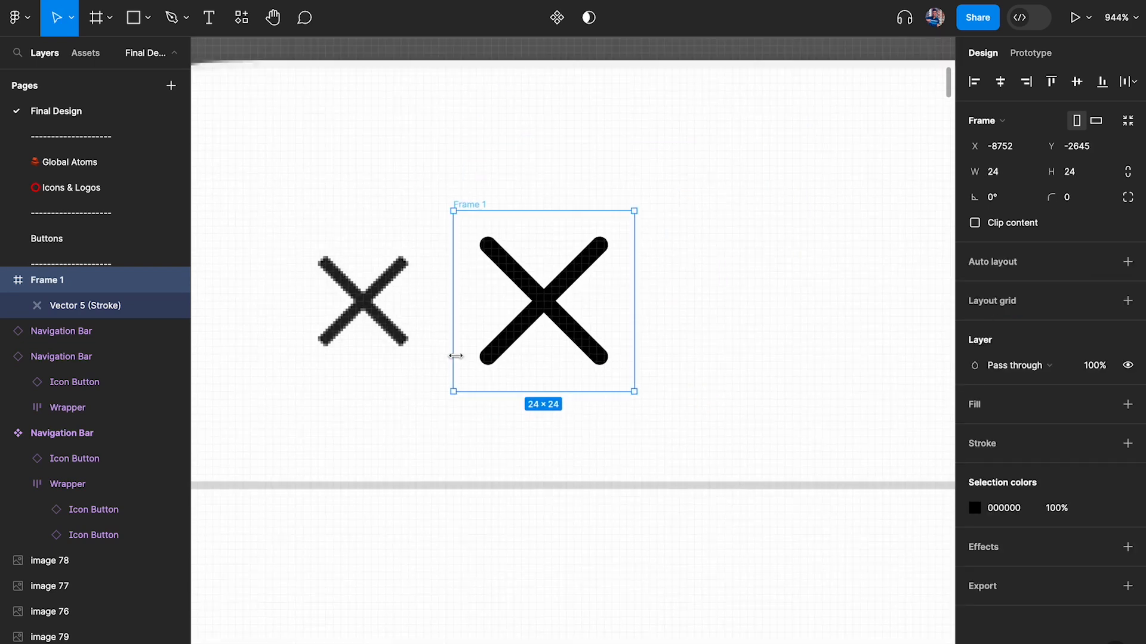
Step: Cut the X icon frame and go to the Stroke Icons row on the Icons & Logos page
key(ctrl+x)
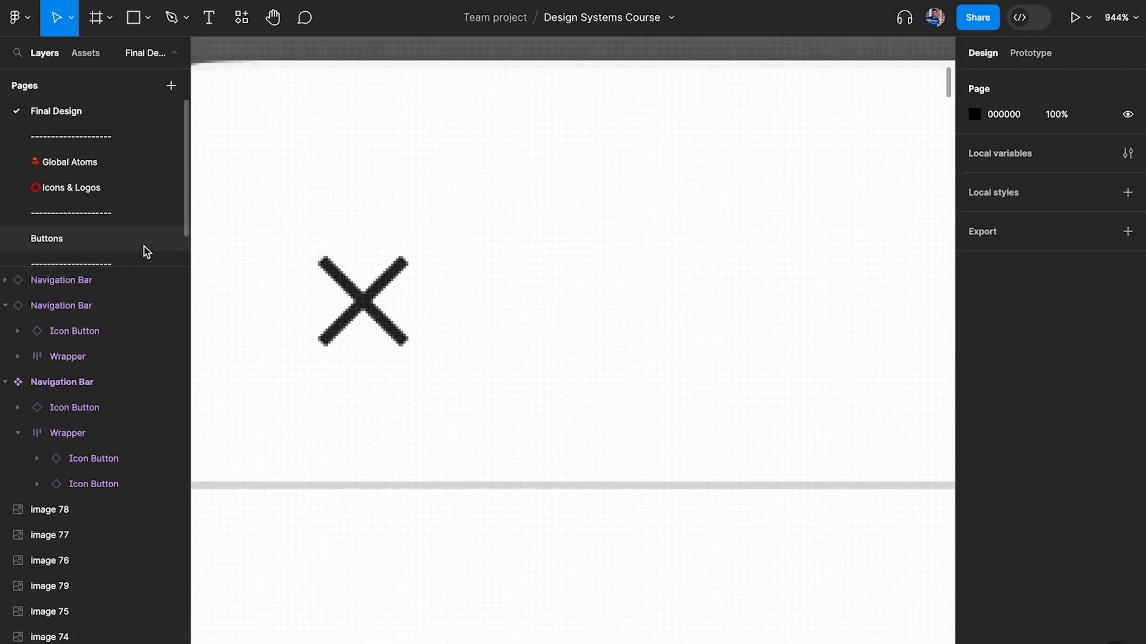
click(89, 165)
click(82, 189)
scroll(486, 266, down, 4)
scroll(486, 267, left, 5)
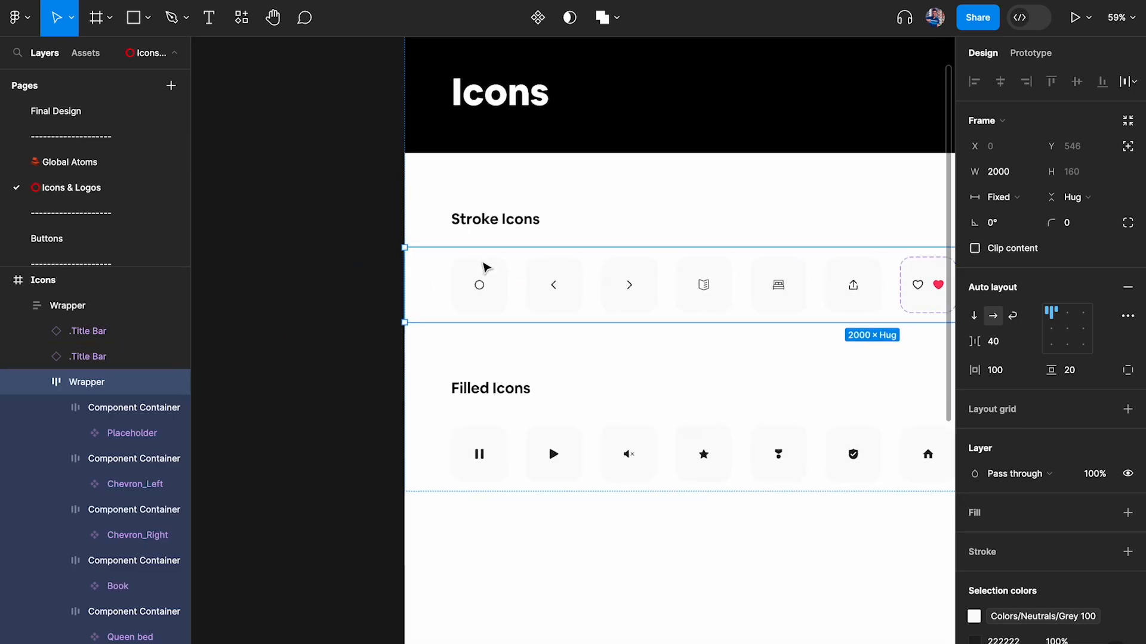
scroll(478, 258, down, 2)
scroll(478, 258, right, 2)
scroll(580, 258, up, 4)
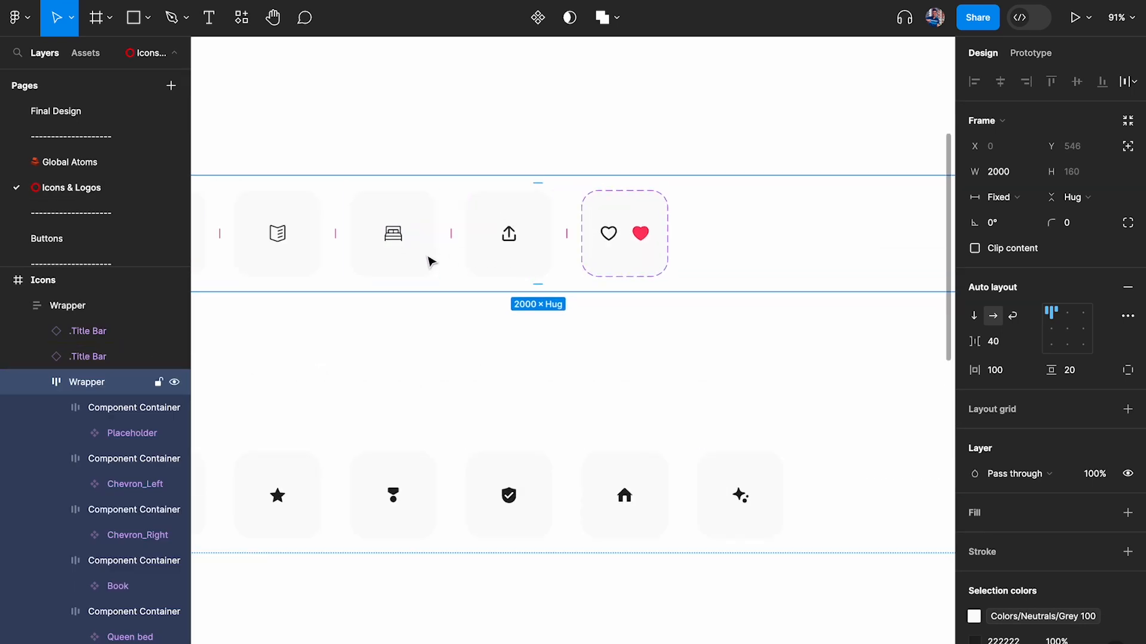
Step: Duplicate the Share icon's container and place the copy after the Heart set in the Stroke Icons row
click(426, 258)
click(524, 256)
key(ctrl+d)
key(Right)
scroll(740, 247, up, 3)
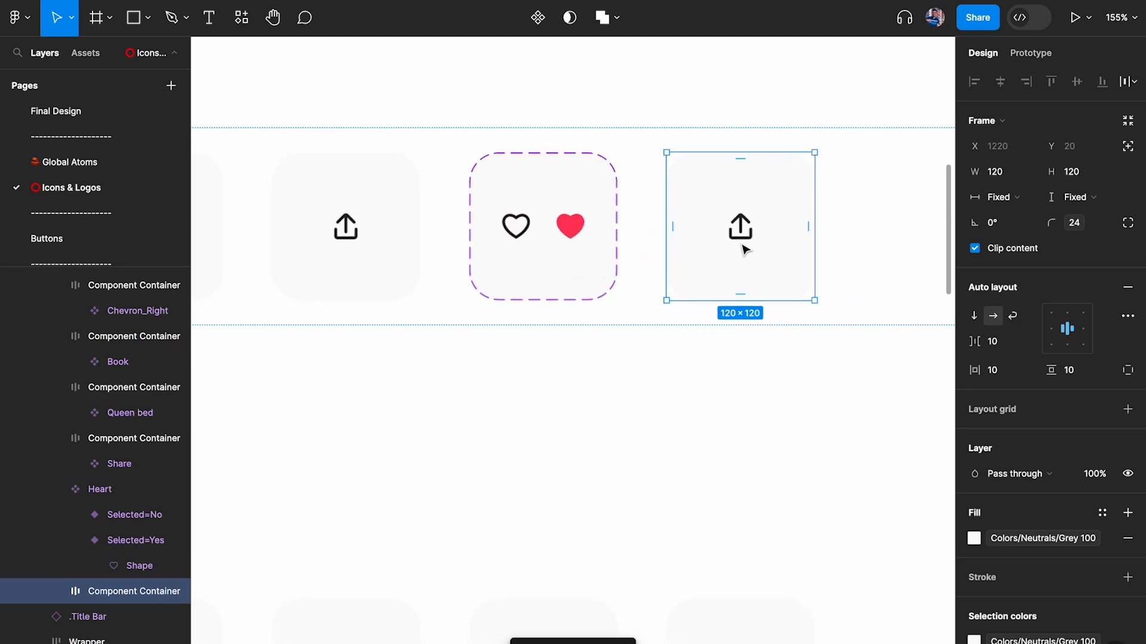
Step: Replace the share icon in the duplicated container with the cut X frame and make that frame a component
key(ctrl+v)
scroll(812, 235, up, 3)
click(659, 237)
key(Delete)
click(690, 234)
click(690, 234)
click(690, 234)
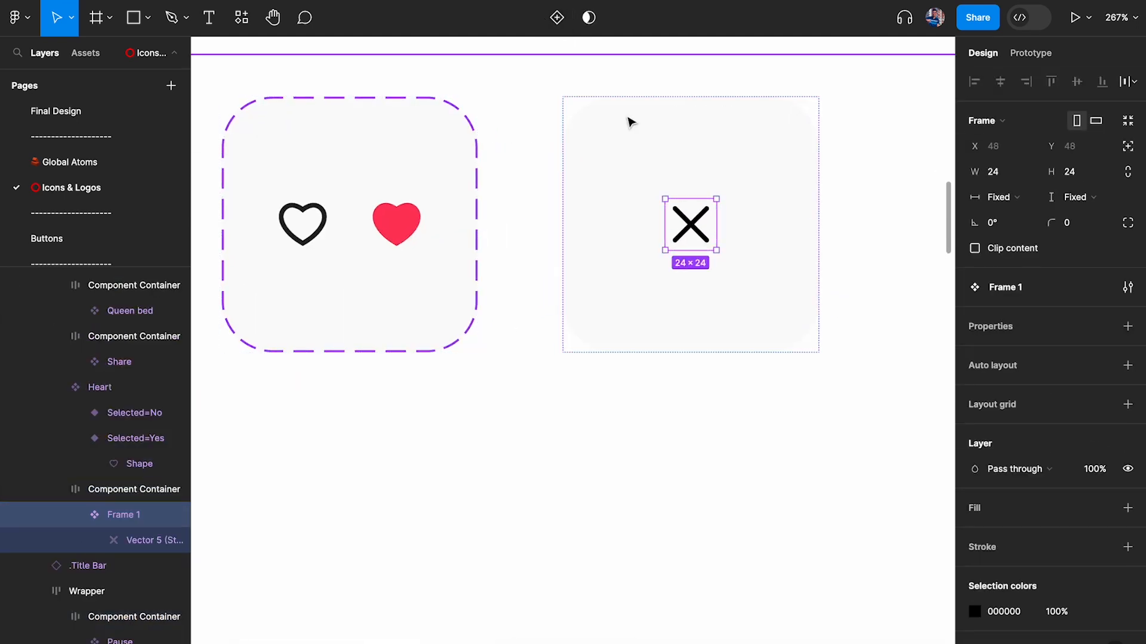
Step: Rename the X's vector layer as Shape and its component as Cross
double_click(136, 540)
text(Shape)
key(Return)
click(124, 515)
double_click(124, 515)
text(Cr)
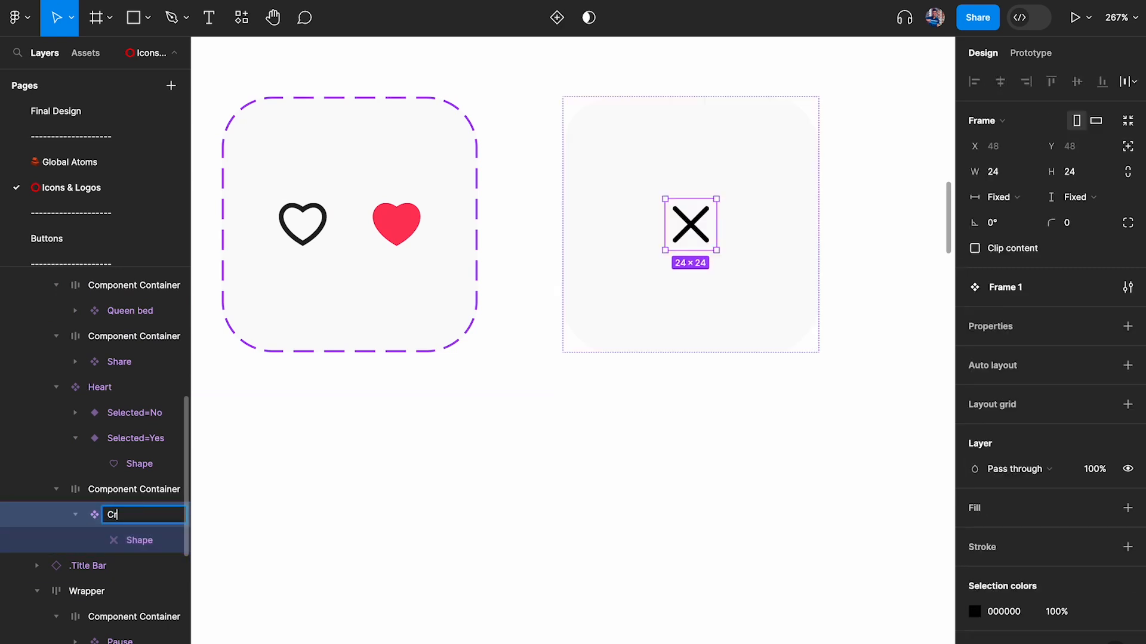
text(oss)
key(Return)
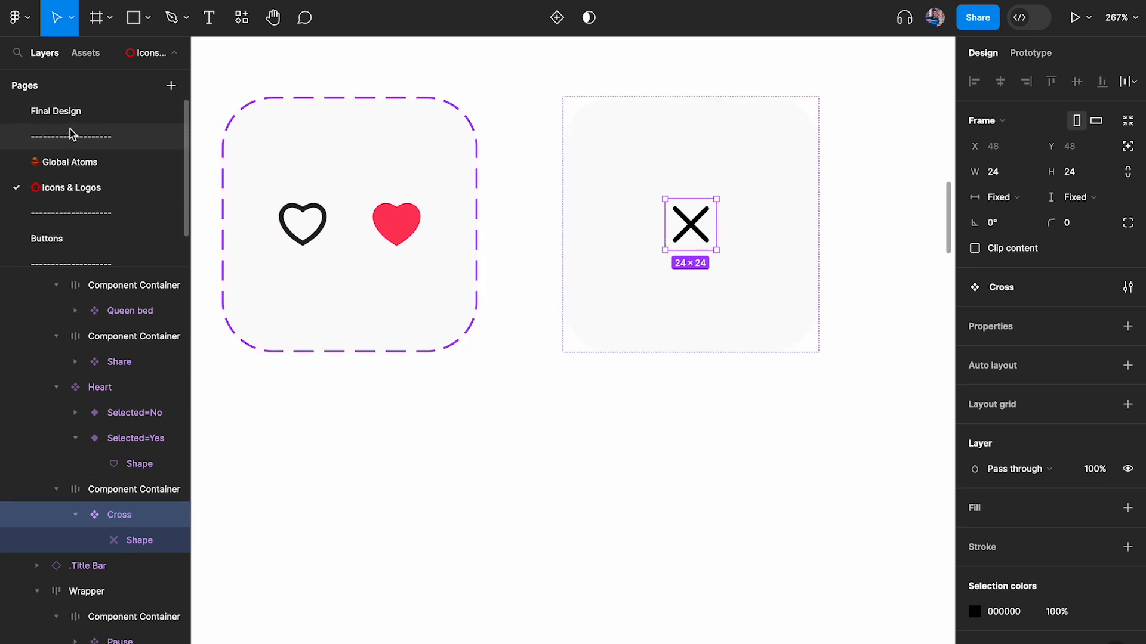
Step: On the Final Design page, swap the chevron in the login screen's Navigation Bar instance for the Cross icon
click(96, 113)
scroll(471, 221, down, 10)
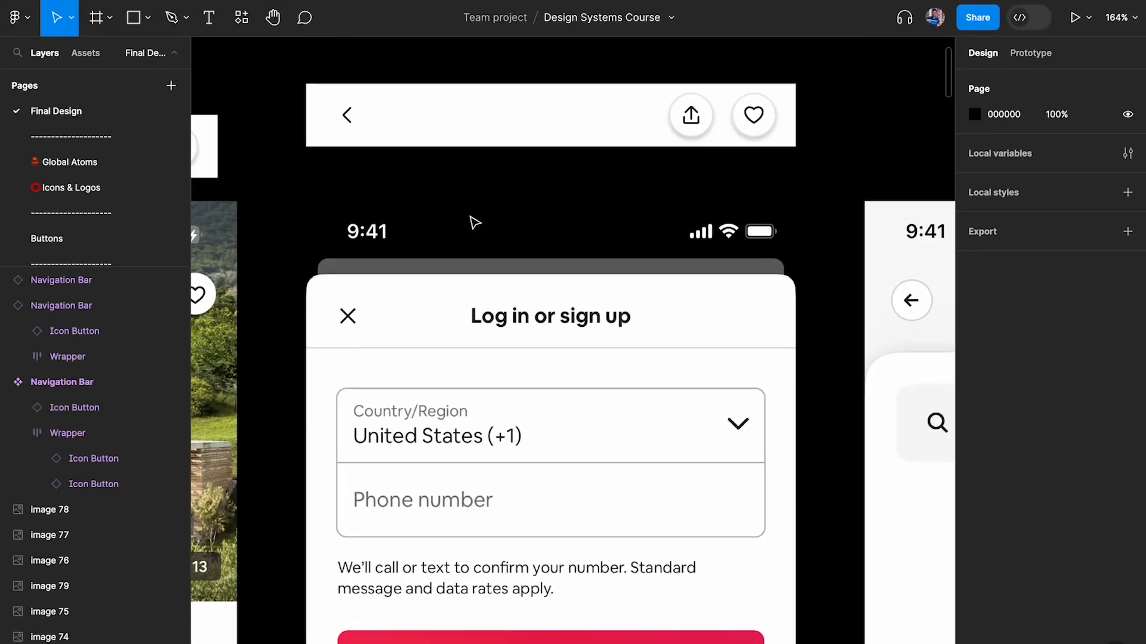
scroll(360, 234, up, 5)
click(324, 216)
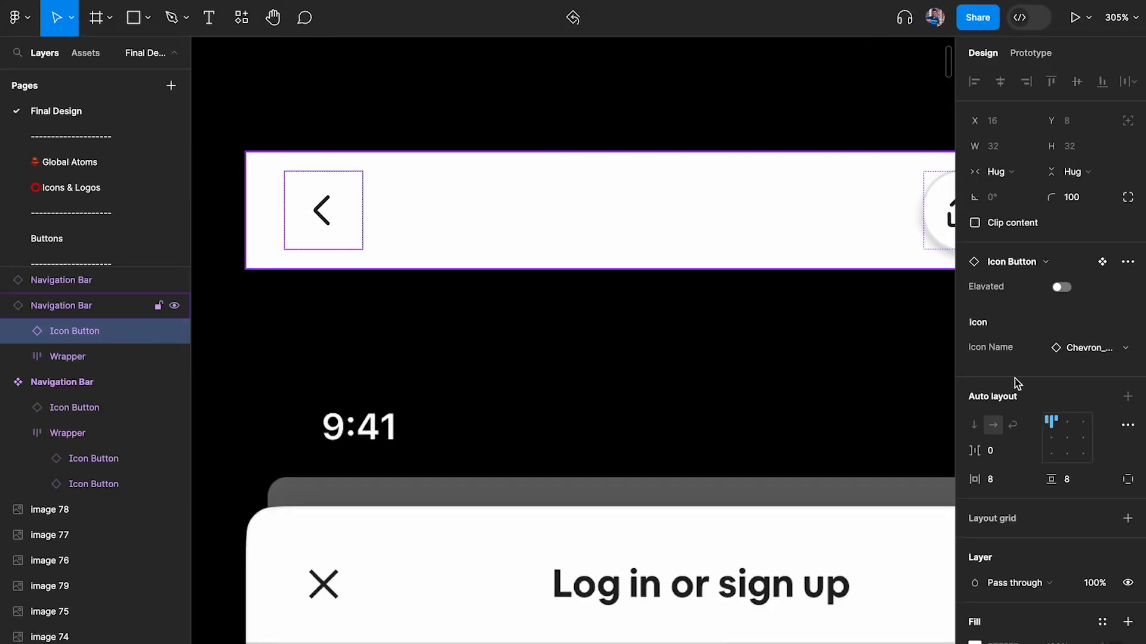
click(1102, 350)
text(cross)
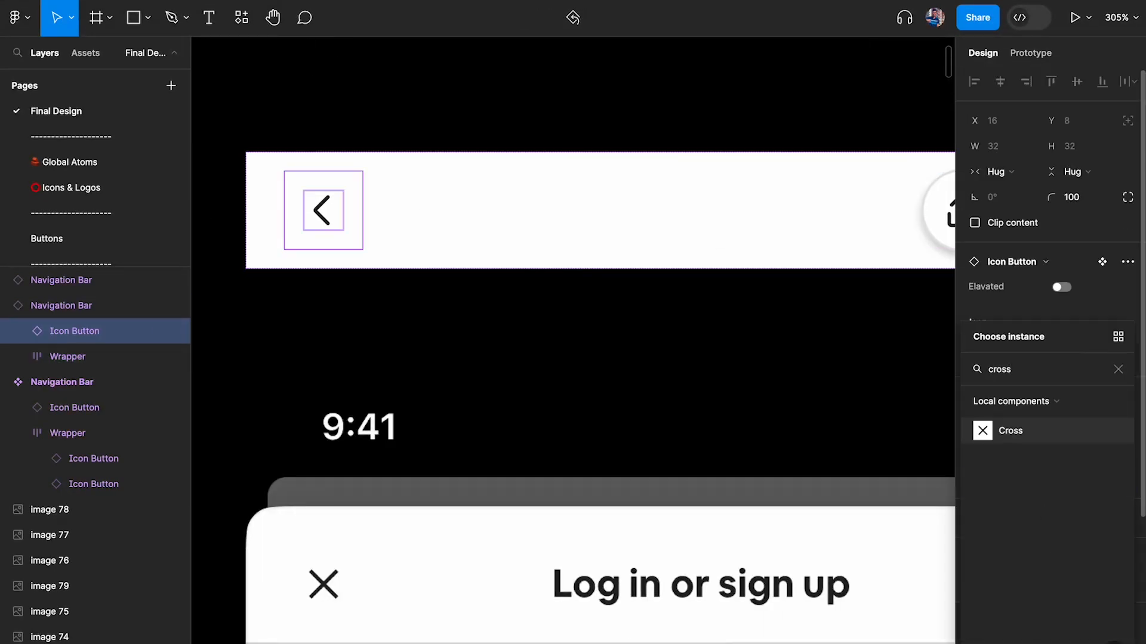
click(1010, 430)
click(591, 430)
scroll(591, 429, down, 3)
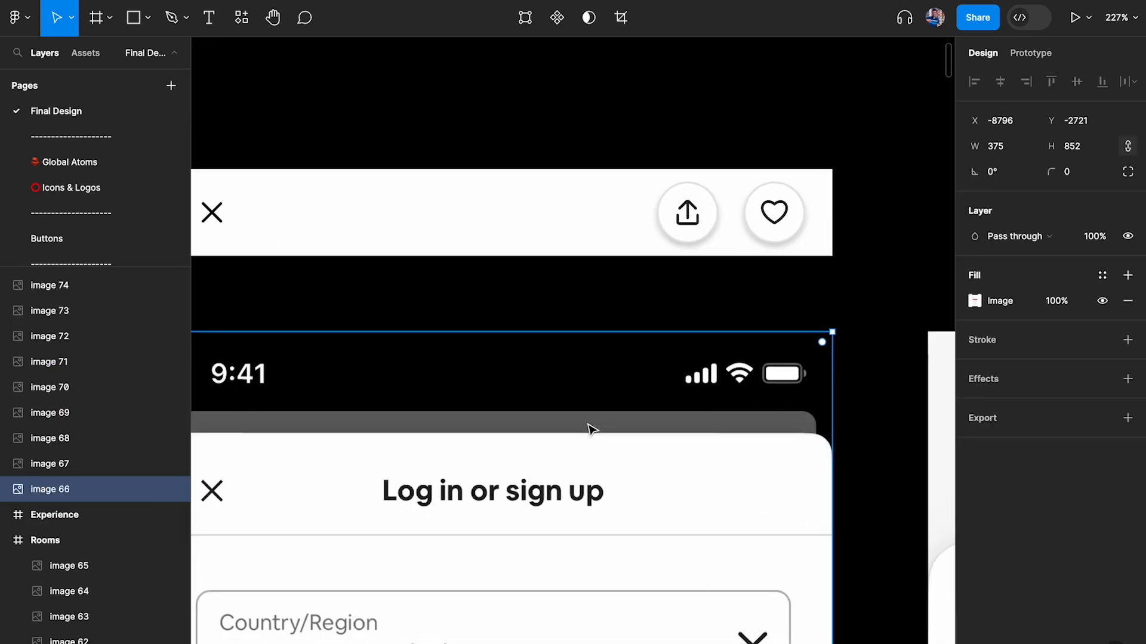
Step: Create a visibility property named Icons_Right with value True for the share and heart buttons' wrapper in the main Navigation Bar component
click(704, 216)
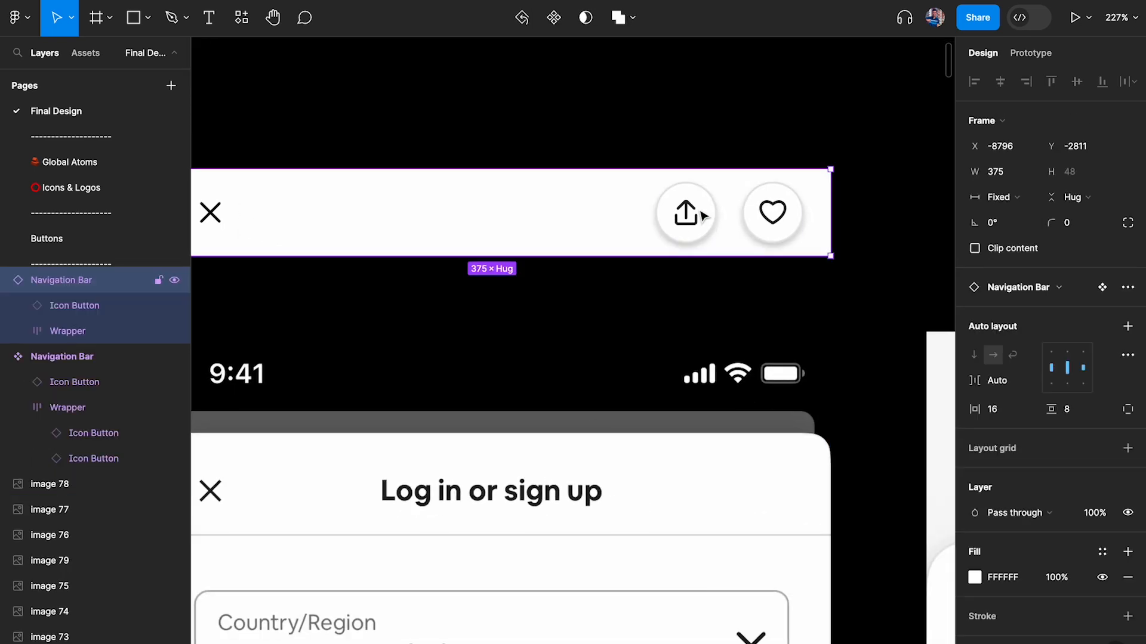
double_click(704, 216)
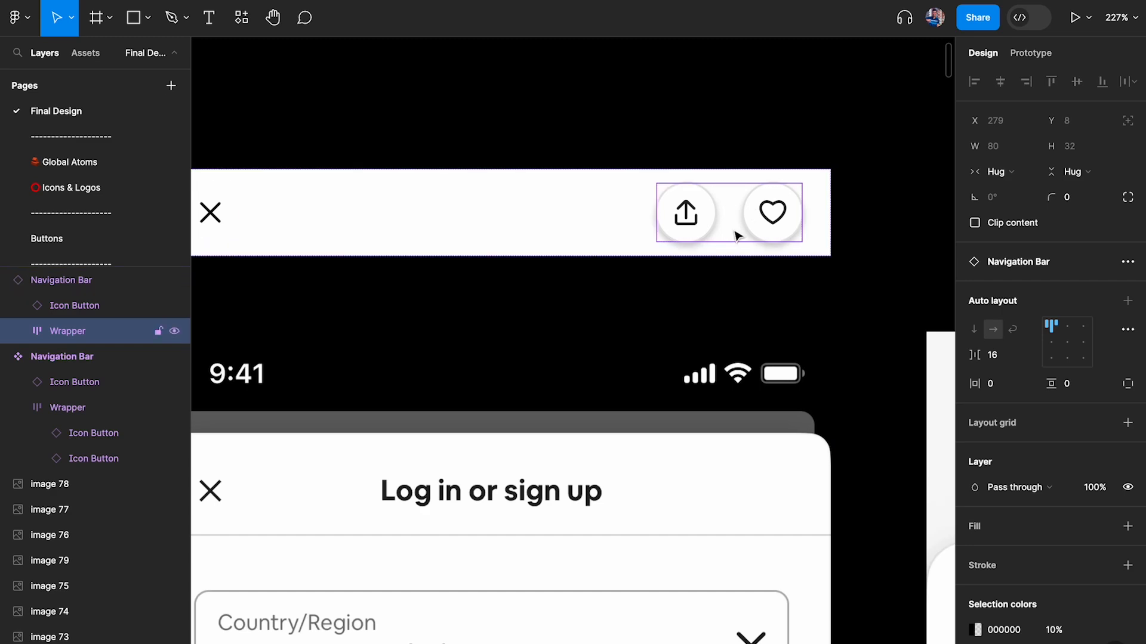
scroll(770, 230, down, 5)
scroll(603, 207, left, 1)
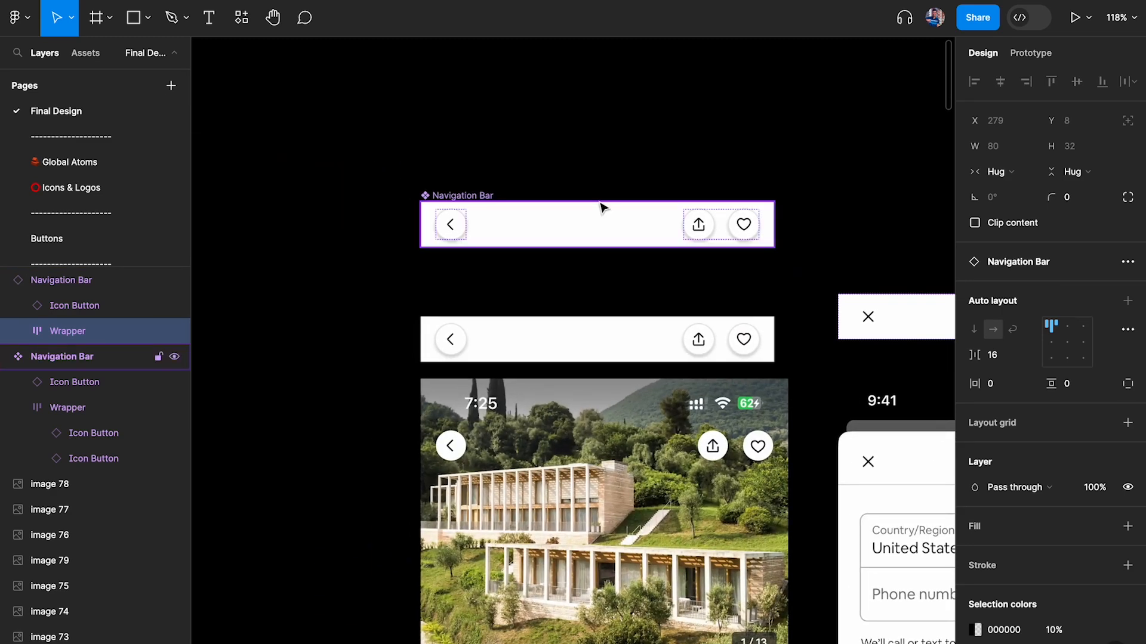
scroll(416, 207, up, 2)
click(416, 208)
scroll(522, 220, up, 3)
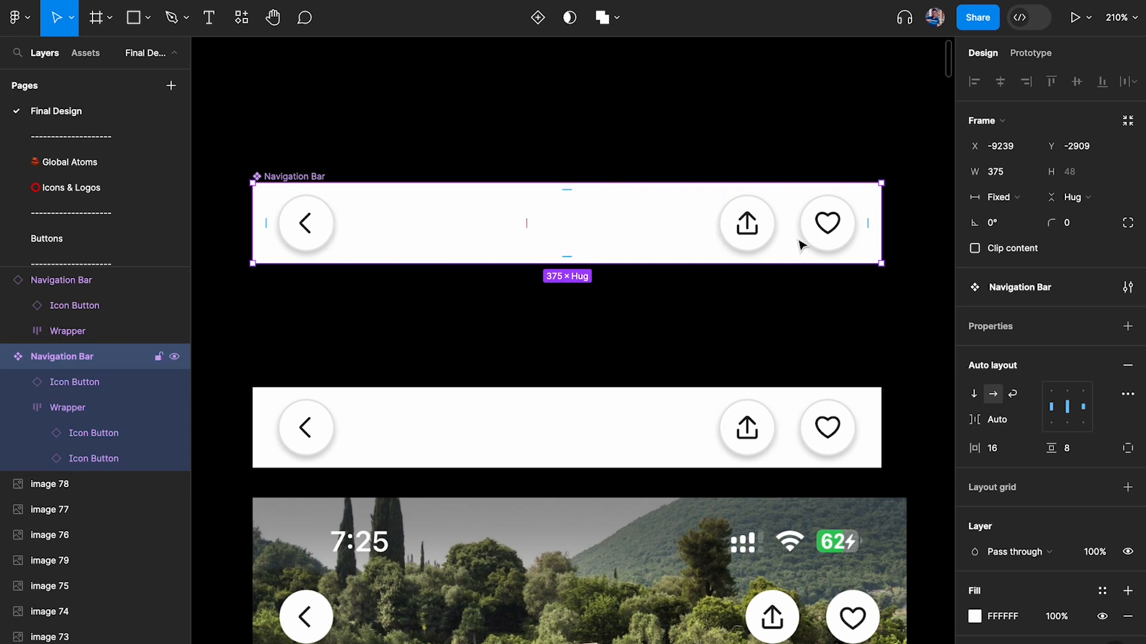
click(785, 225)
scroll(1085, 429, down, 2)
scroll(1085, 429, down, 1)
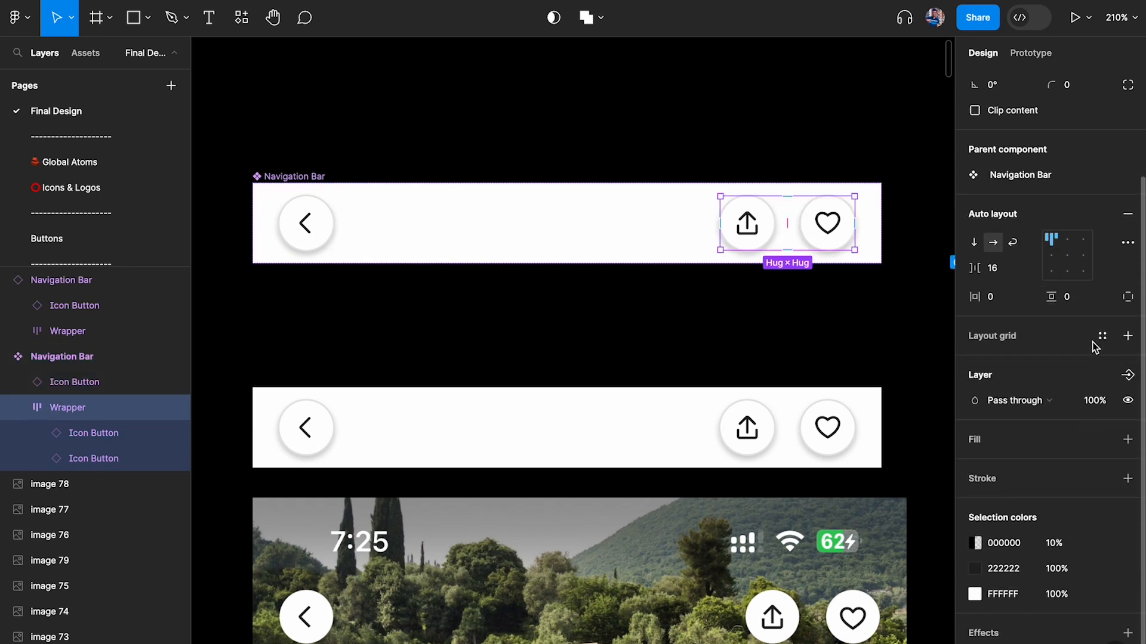
scroll(1089, 335, up, 1)
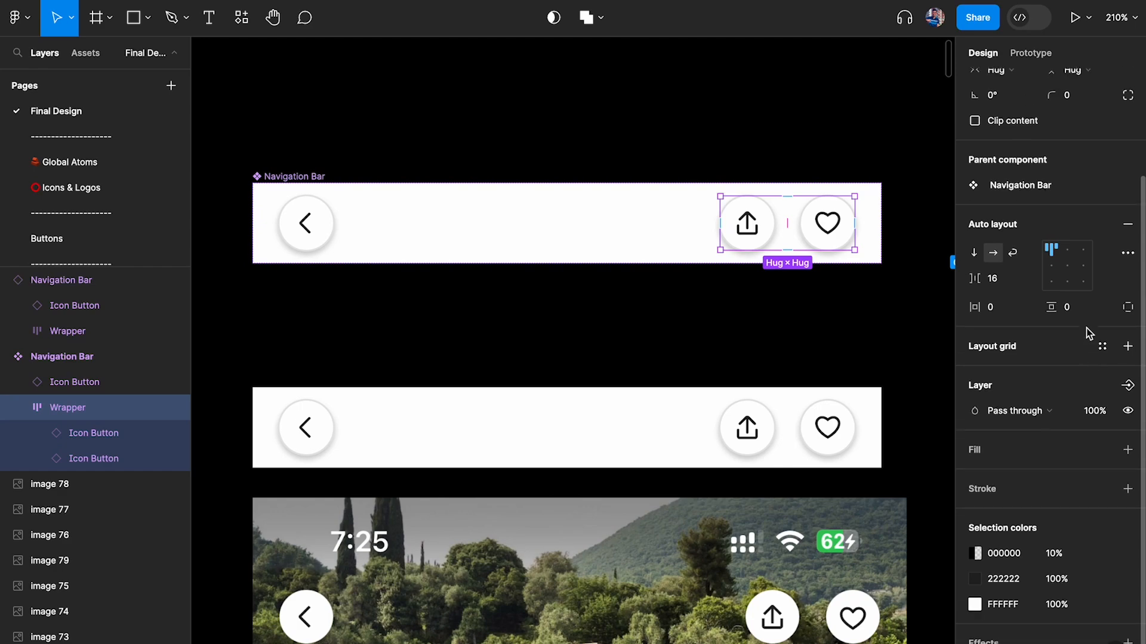
click(1128, 395)
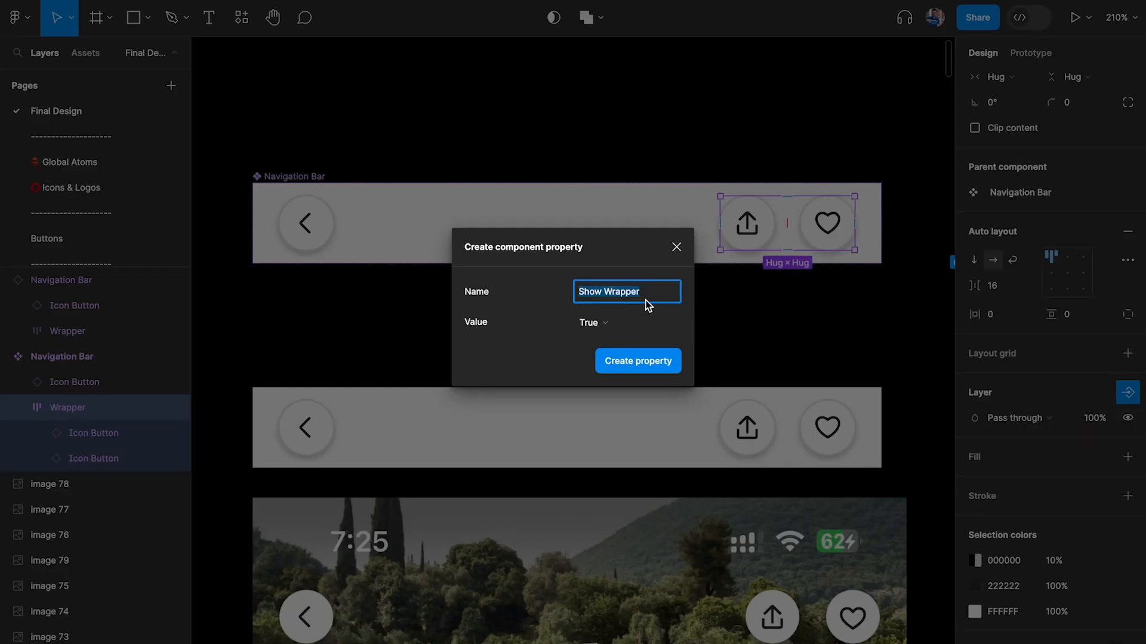
text(EndIcons)
key(ctrl+a)
key(BackSpace)
key(Return)
Step: Turn off Icons_Right on the login screen's Navigation Bar instance and inspect its cross button
scroll(498, 230, down, 2)
scroll(498, 230, right, 9)
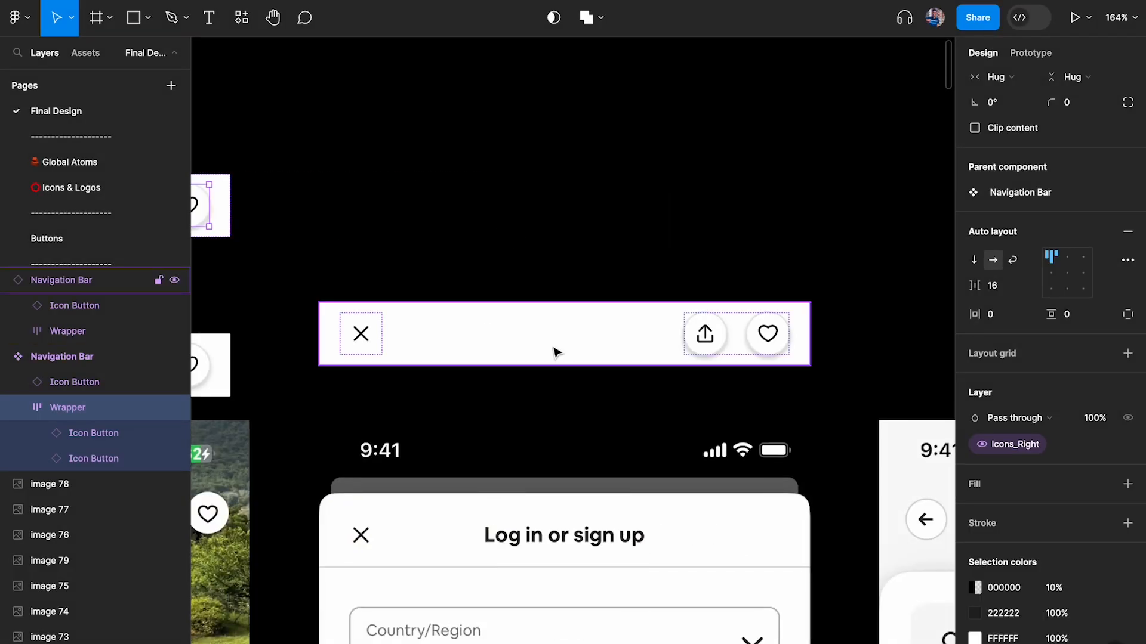
click(555, 352)
click(1056, 263)
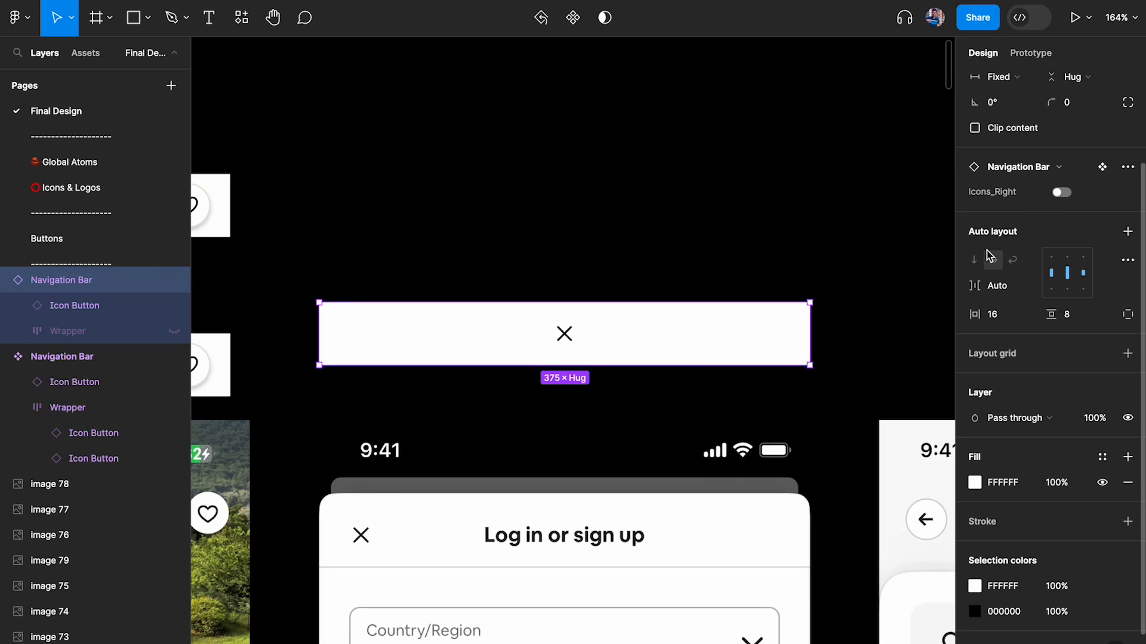
click(564, 334)
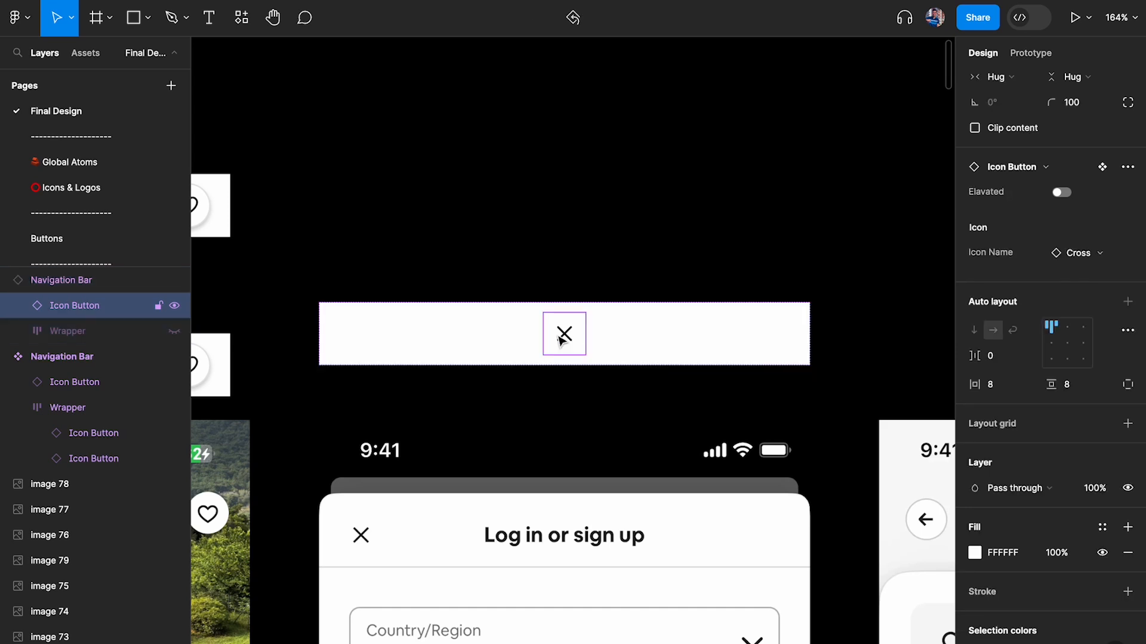
click(655, 362)
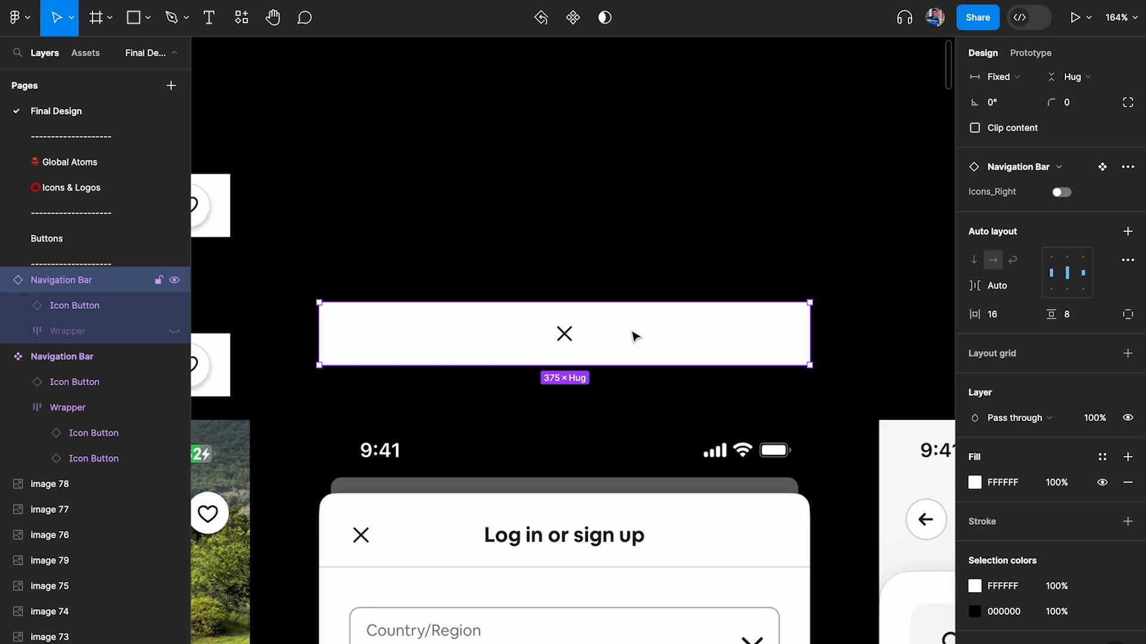
Step: Move the main Navigation Bar component from above the villa screen to directly above the login screen's instance
scroll(631, 335, left, 10)
scroll(578, 217, up, 2)
click(513, 201)
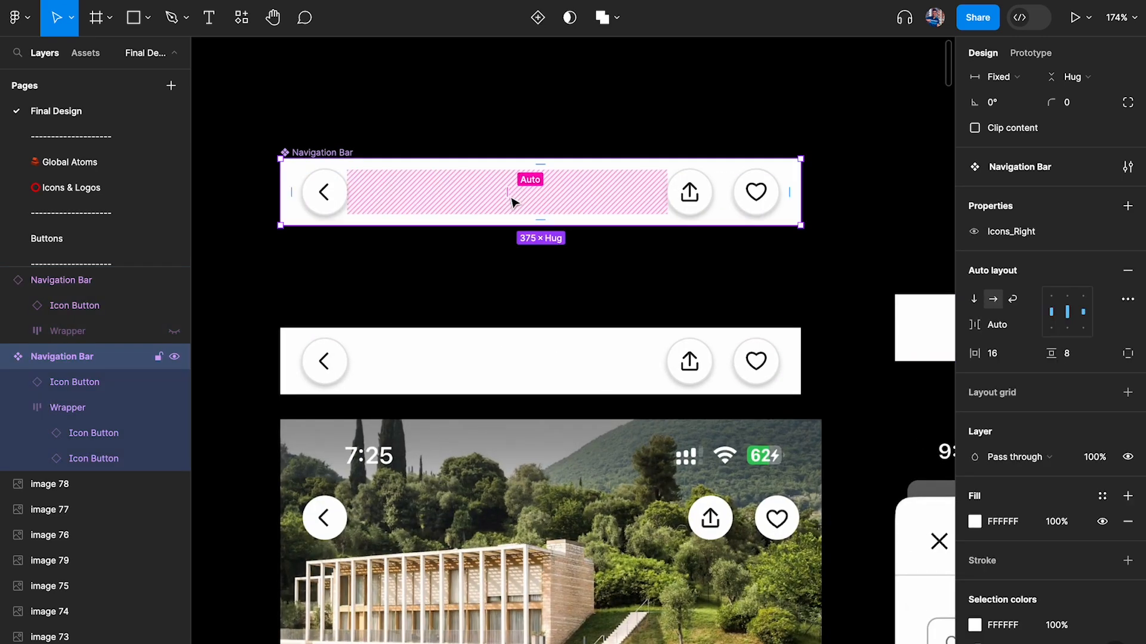
scroll(714, 193, down, 5)
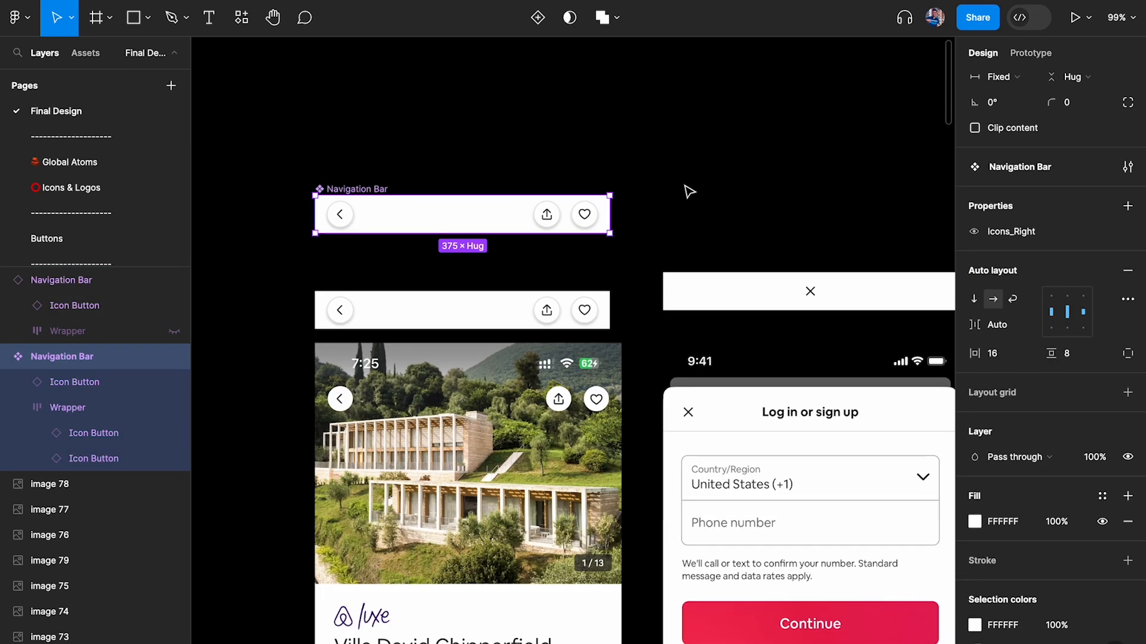
drag(371, 187, 702, 197)
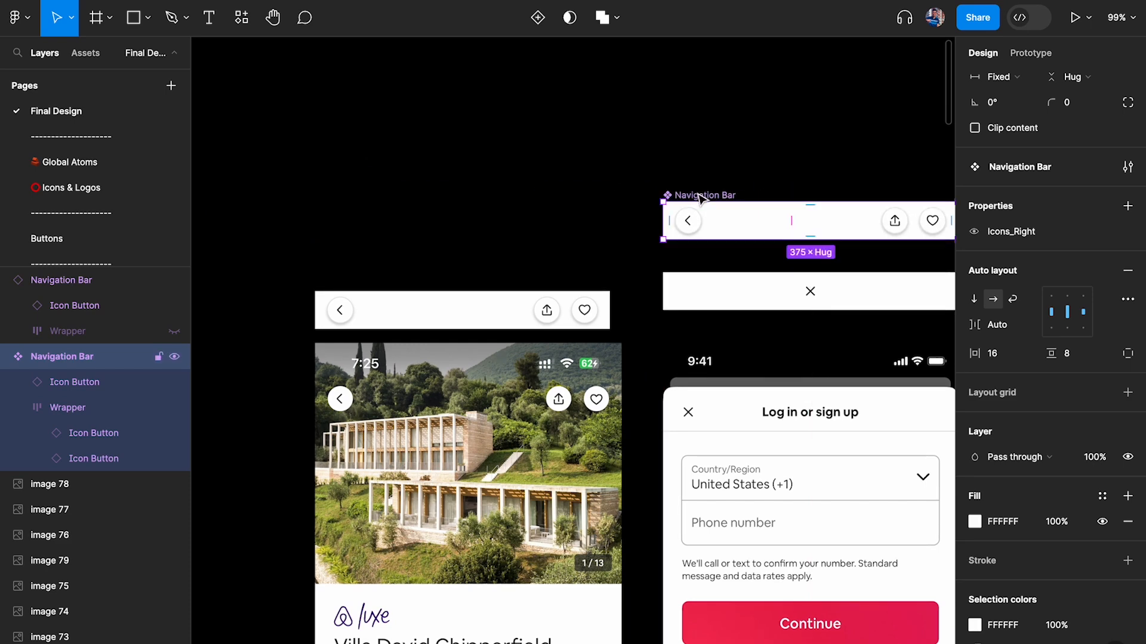
Step: Align the main Navigation Bar component's auto layout items to the left and vertical centre
scroll(655, 222, up, 5)
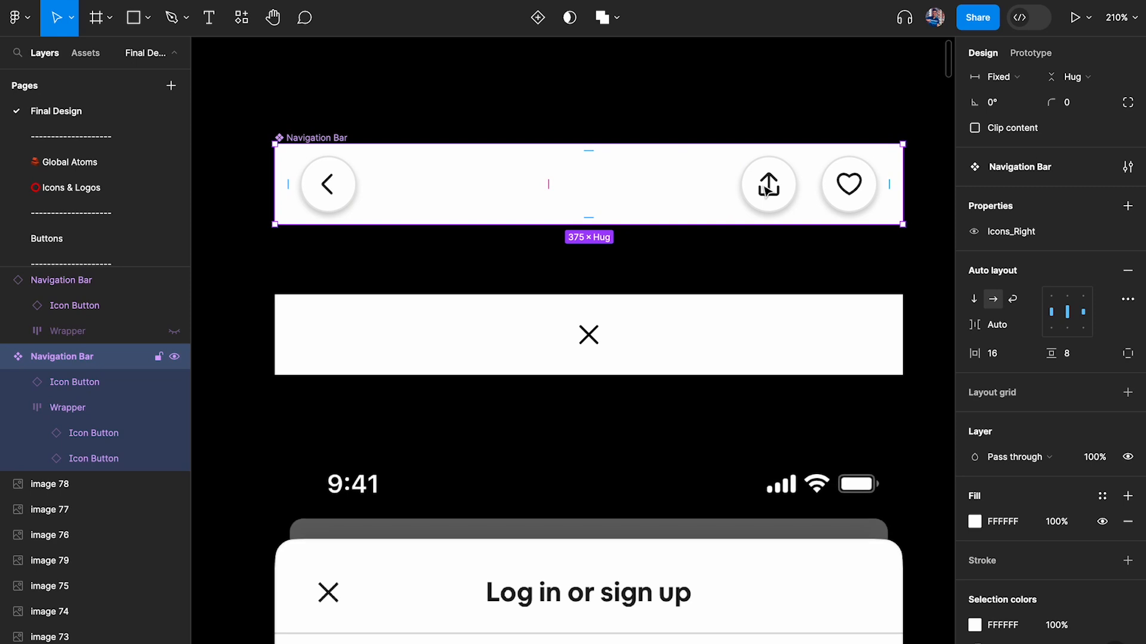
click(1068, 313)
click(1051, 312)
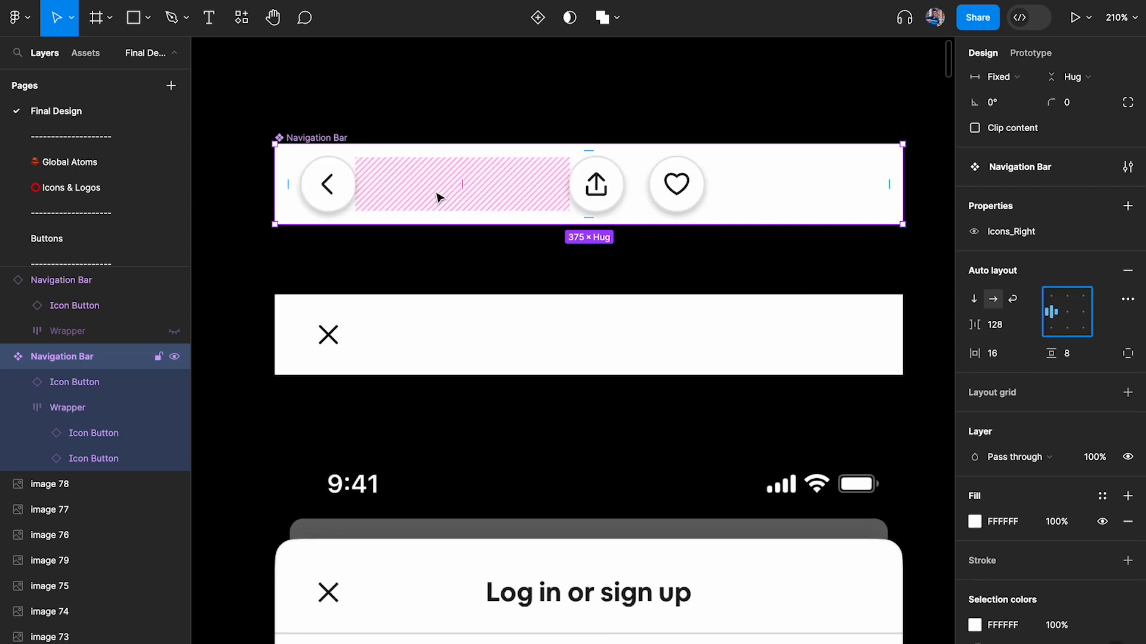
Step: Wrap the chevron Icon Button in the main Navigation Bar component in an auto layout frame named Wrapper
click(348, 190)
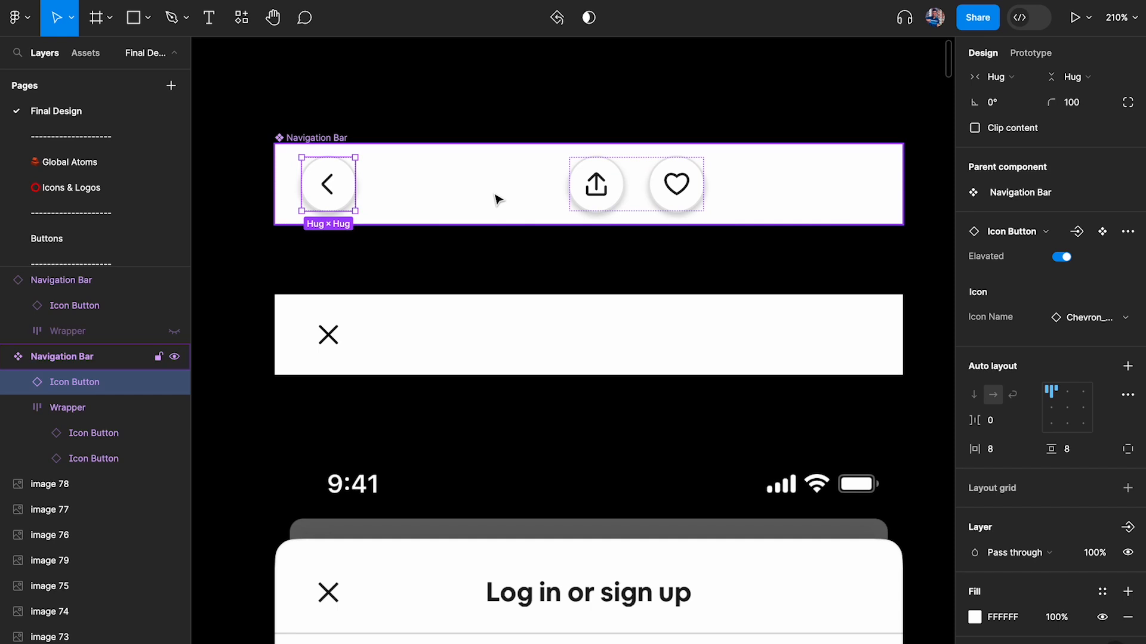
key(shift+a)
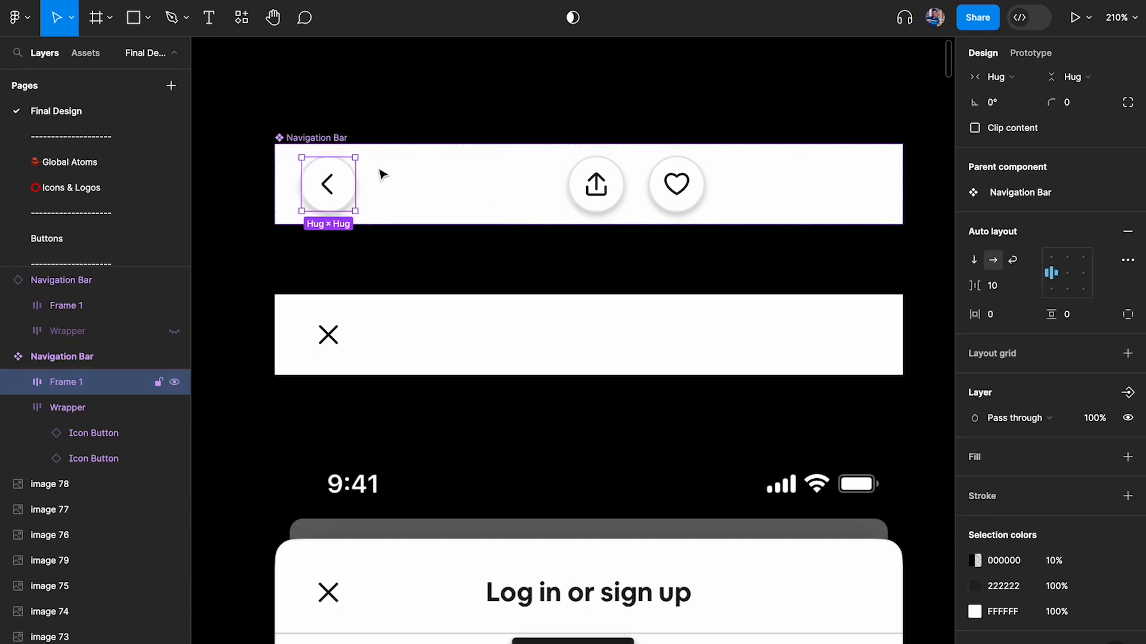
double_click(67, 383)
text(Wrapper)
key(Return)
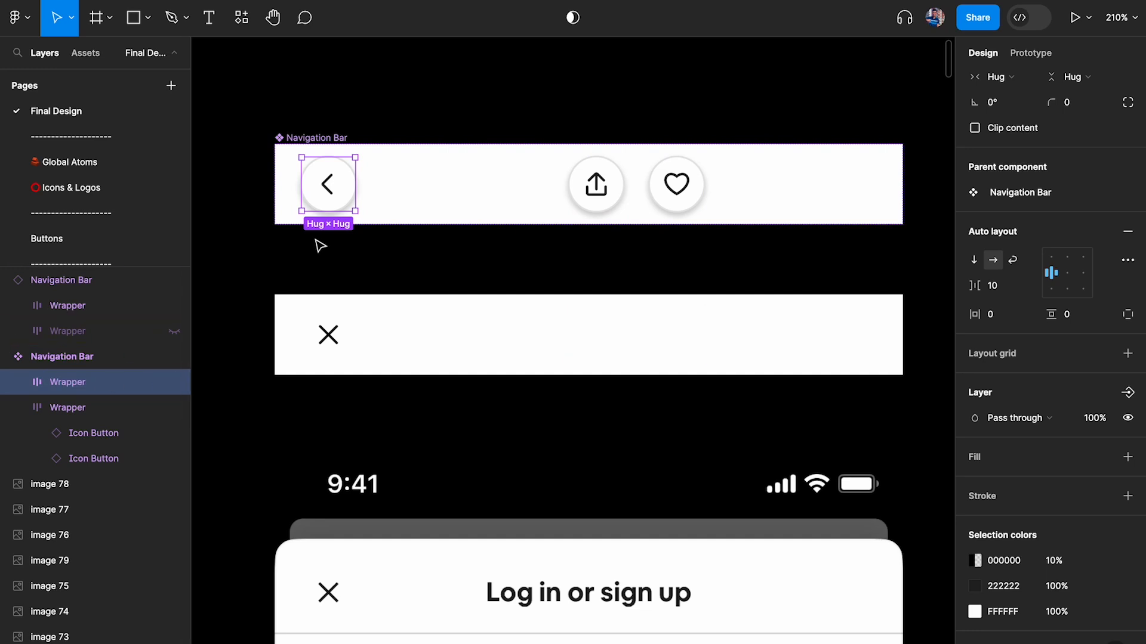
Step: Set the chevron wrapper's horizontal resizing to Fill container
scroll(1012, 179, up, 4)
click(1010, 199)
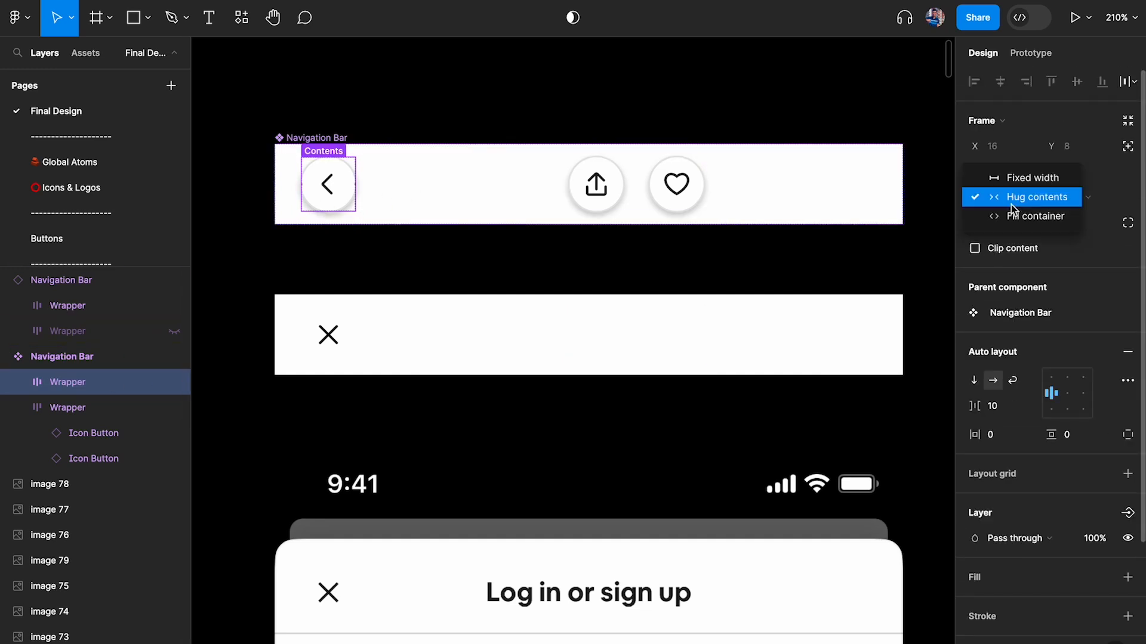
click(1014, 216)
Step: Set the main Navigation Bar component's auto layout item spacing to 16
click(604, 183)
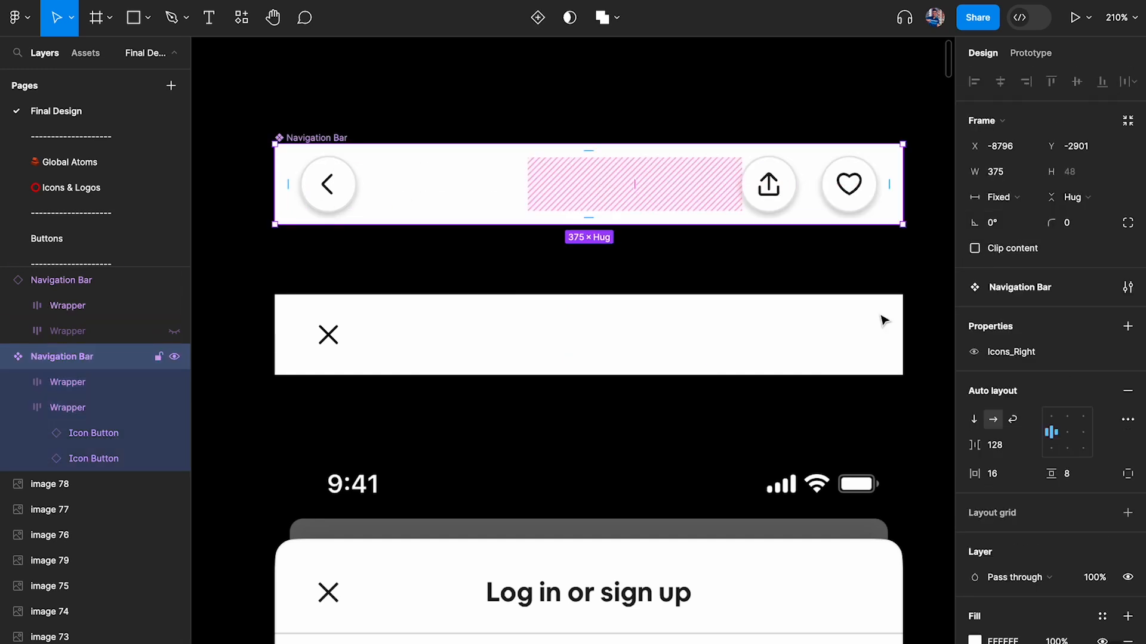
click(1008, 453)
text(16)
key(Return)
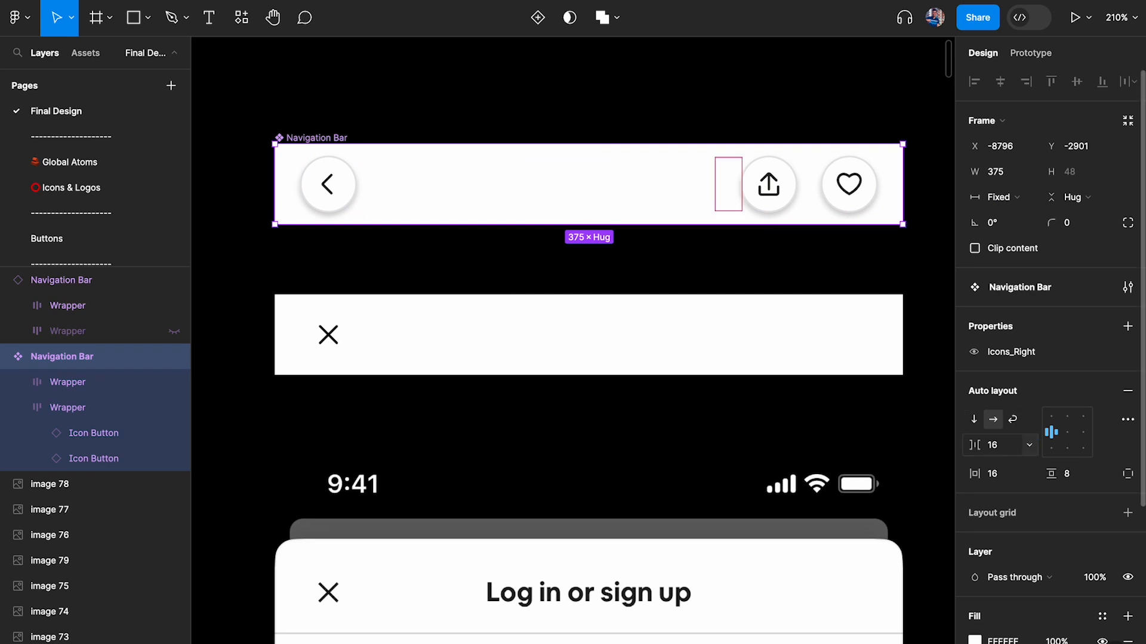
Step: Compare the horizontal resizing of the chevron wrapper with that of the share and heart buttons' wrapper
click(542, 189)
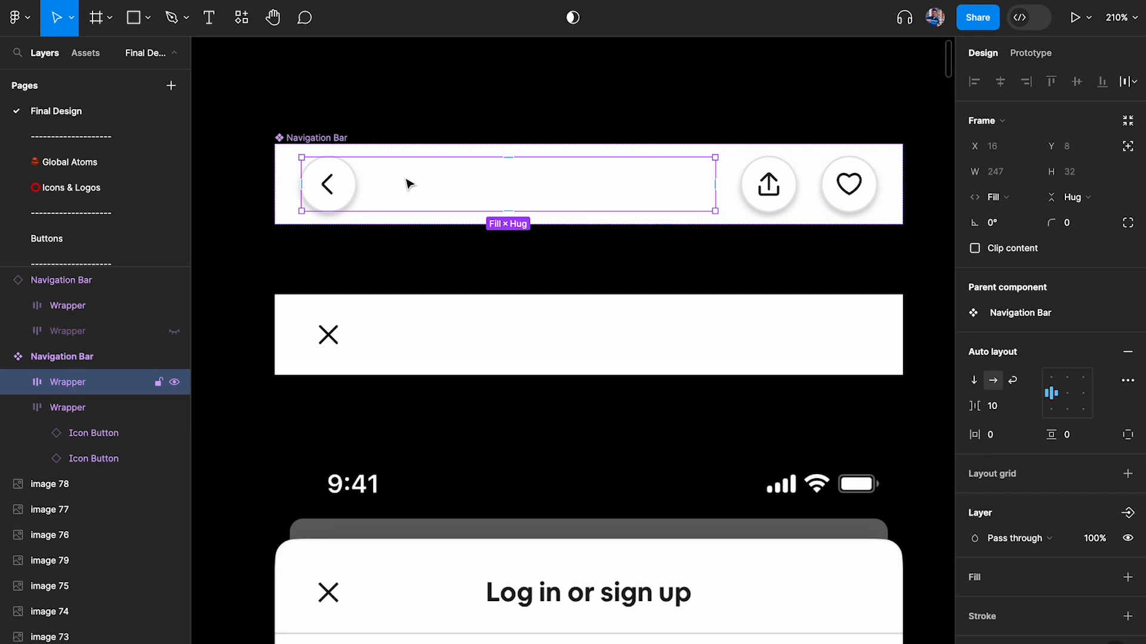
click(17, 382)
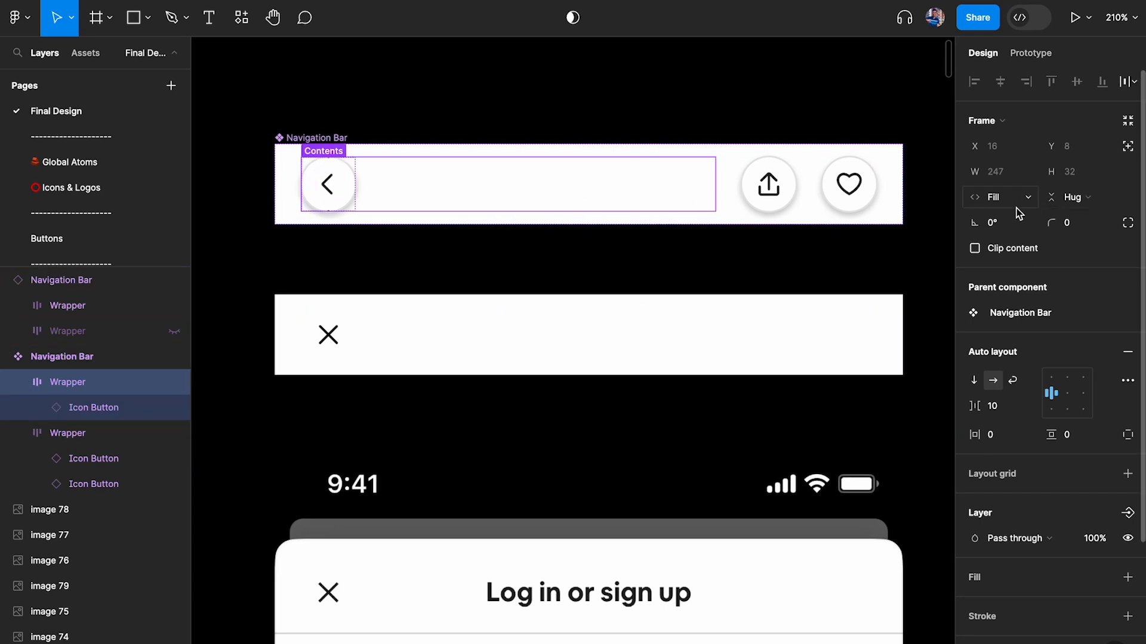
click(772, 190)
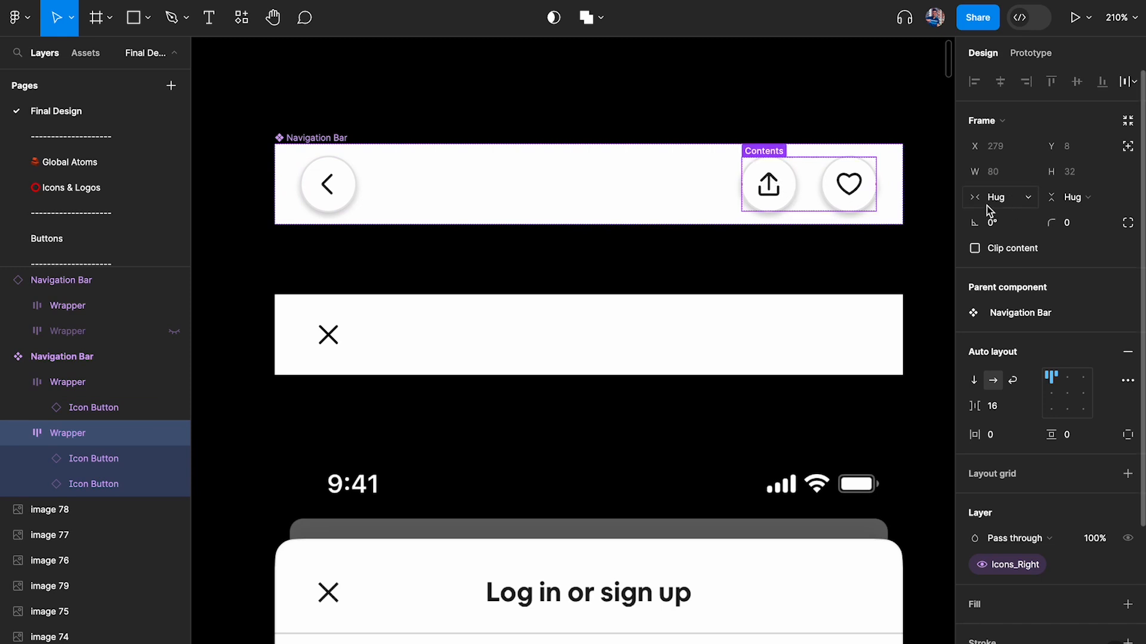
click(626, 191)
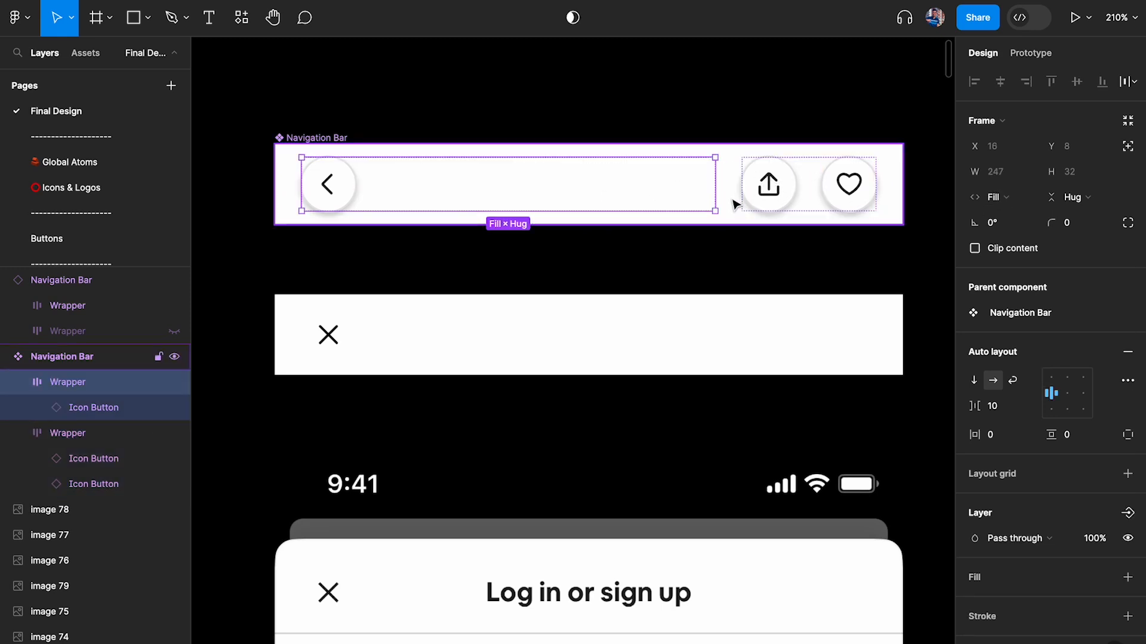
click(768, 195)
click(790, 190)
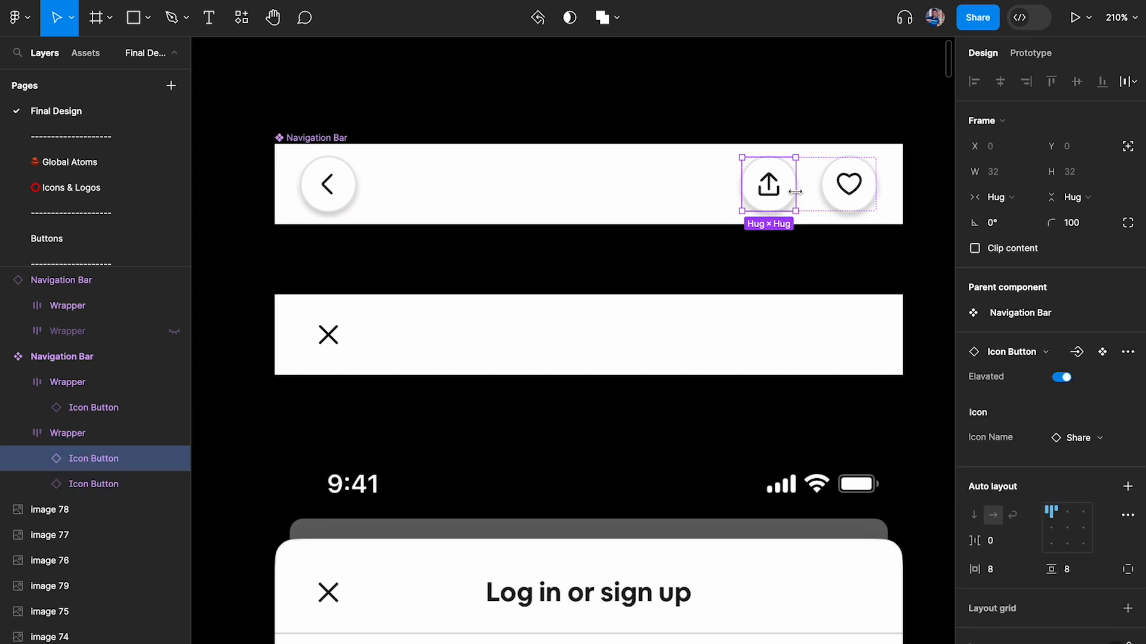
click(932, 233)
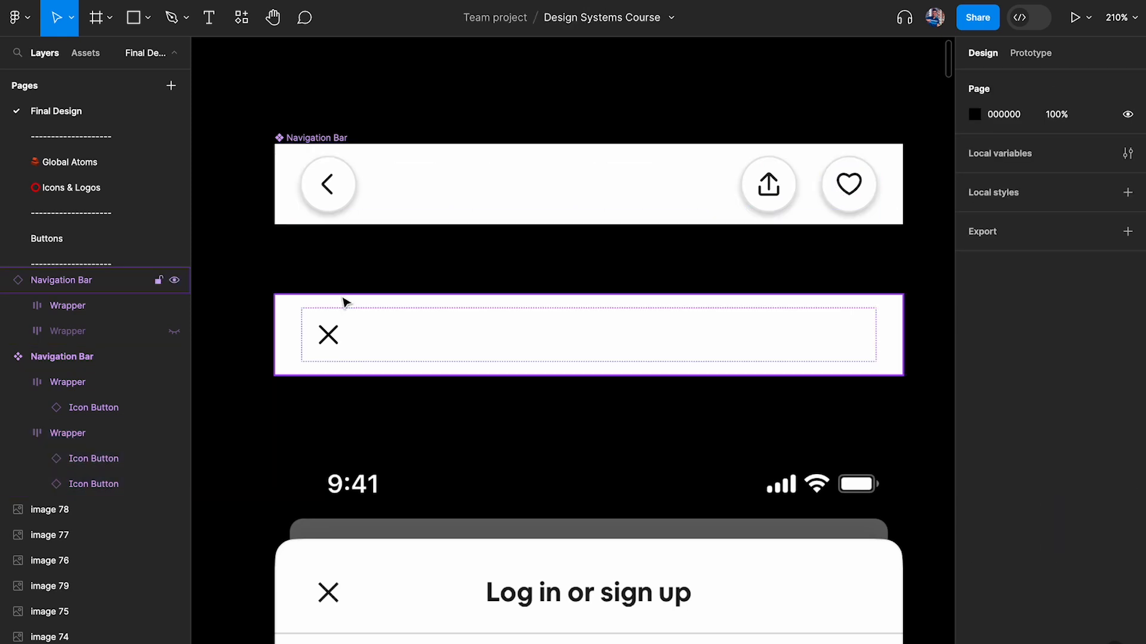
Step: Check the login screen's Navigation Bar instance with Icons_Right switched on and back off
click(335, 344)
click(1061, 313)
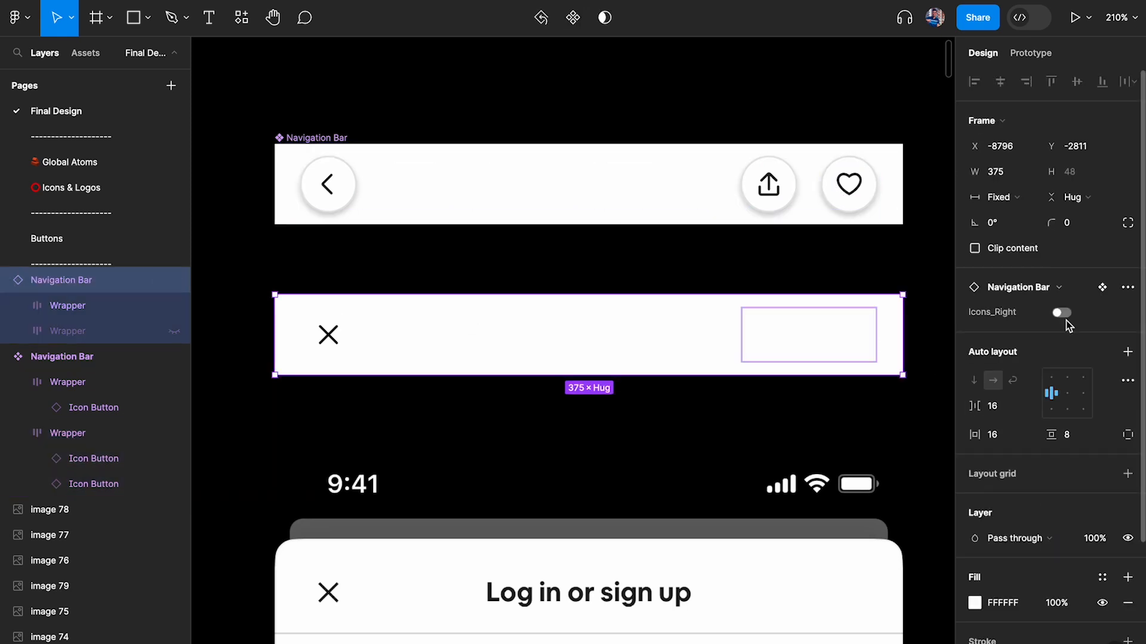
click(1064, 317)
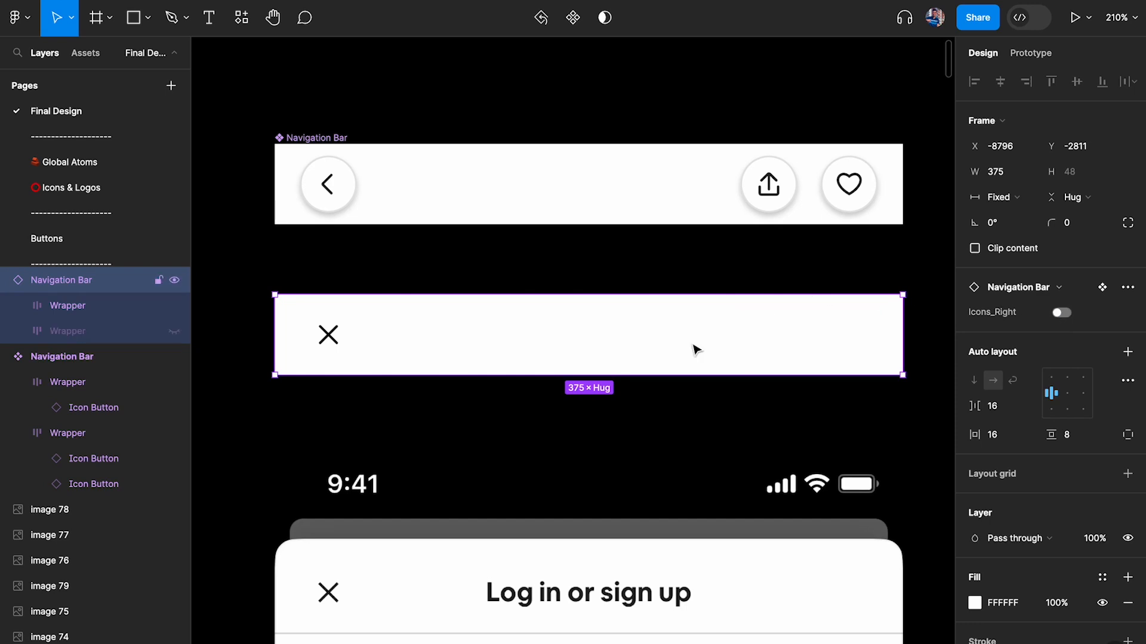
Step: Add a text layer reading "Login or sign up" over the title on the login screen
scroll(697, 350, down, 3)
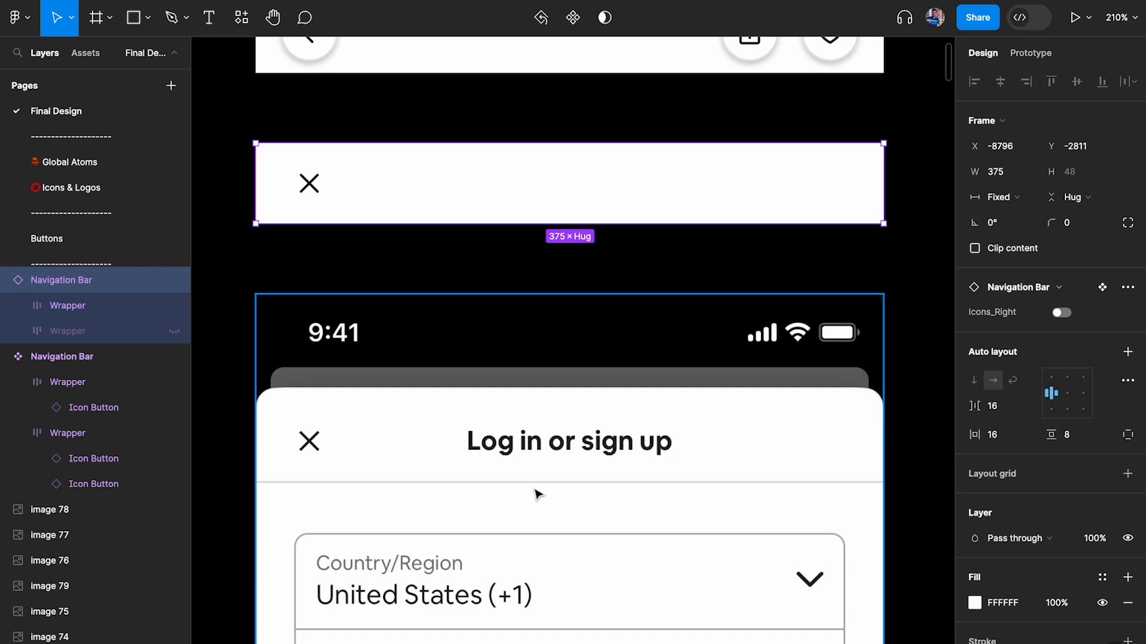
scroll(528, 460, up, 3)
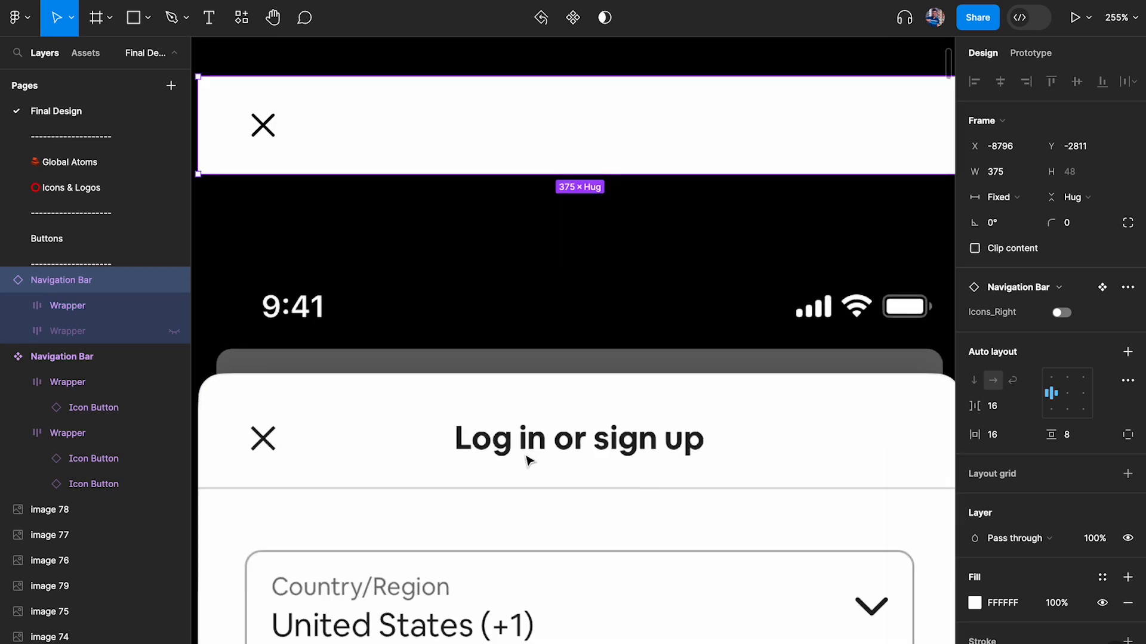
scroll(537, 398, down, 3)
scroll(537, 397, down, 2)
scroll(540, 418, up, 4)
key(t)
click(499, 310)
text(Login or)
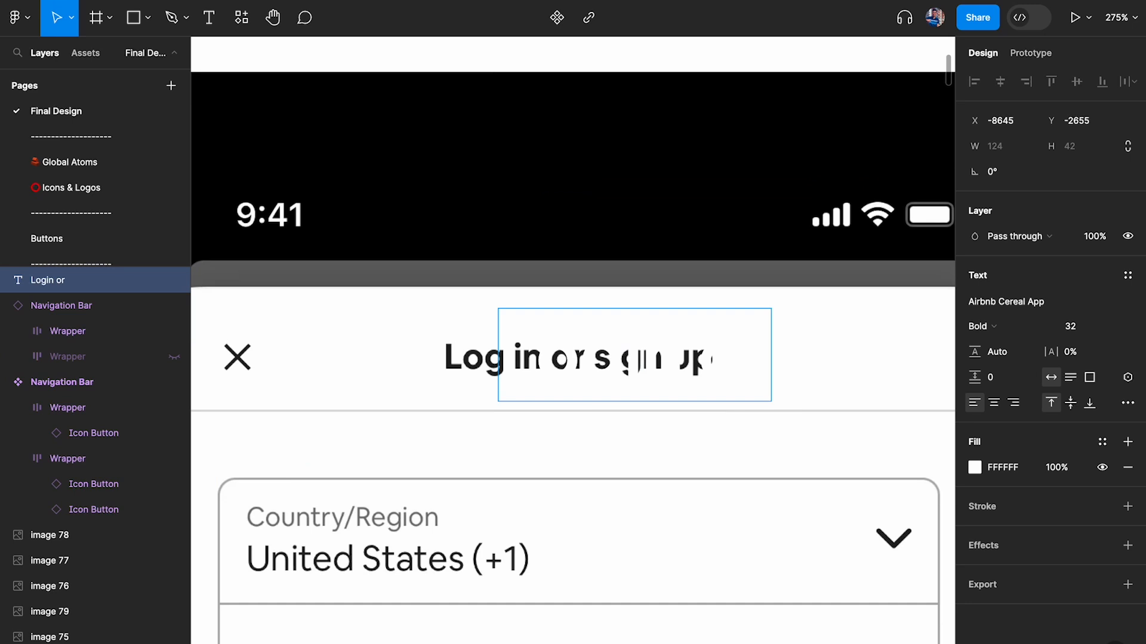
text( sign up)
key(Escape)
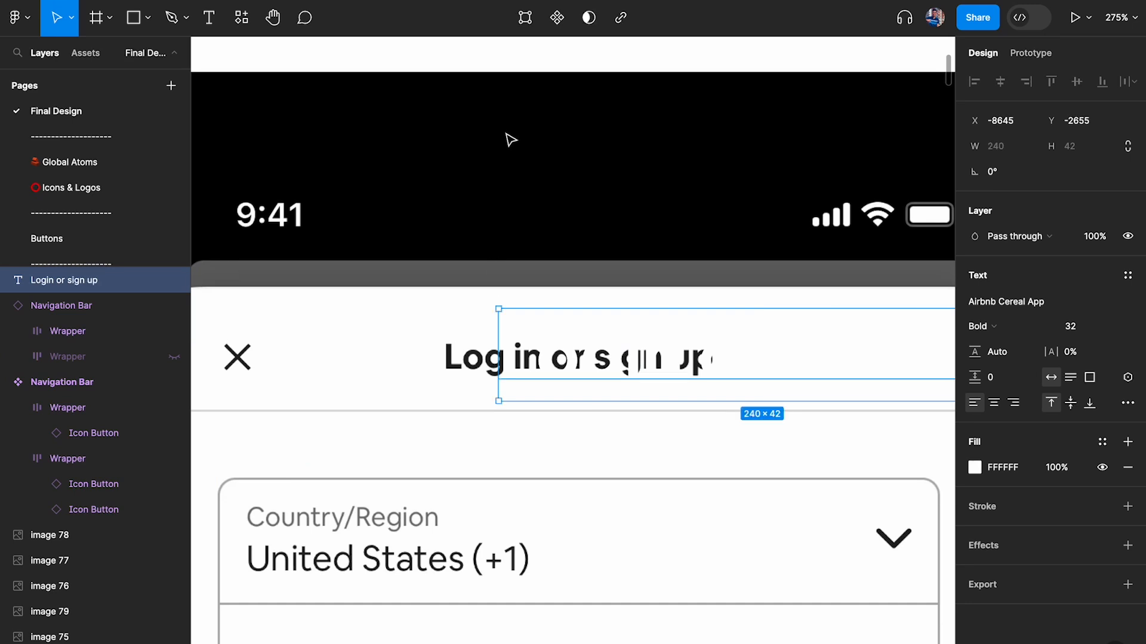
Step: Move the new text just below the login screenshot's title and set its fill to 222222
click(975, 468)
drag(861, 410, 646, 596)
click(614, 501)
click(637, 371)
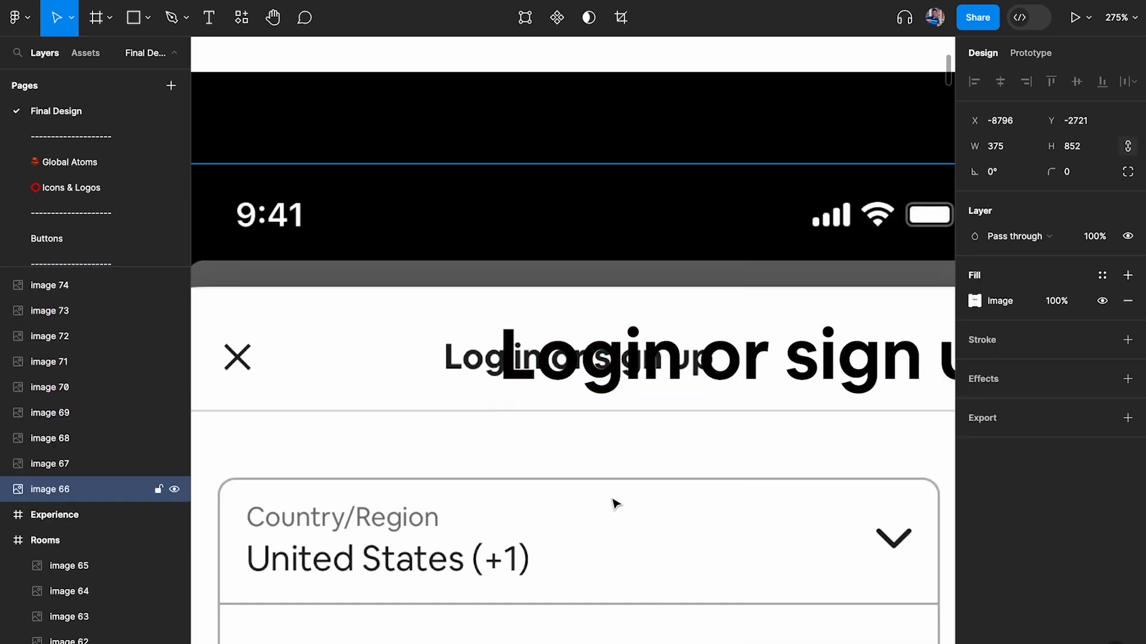
drag(633, 361, 564, 424)
click(1016, 469)
text(2)
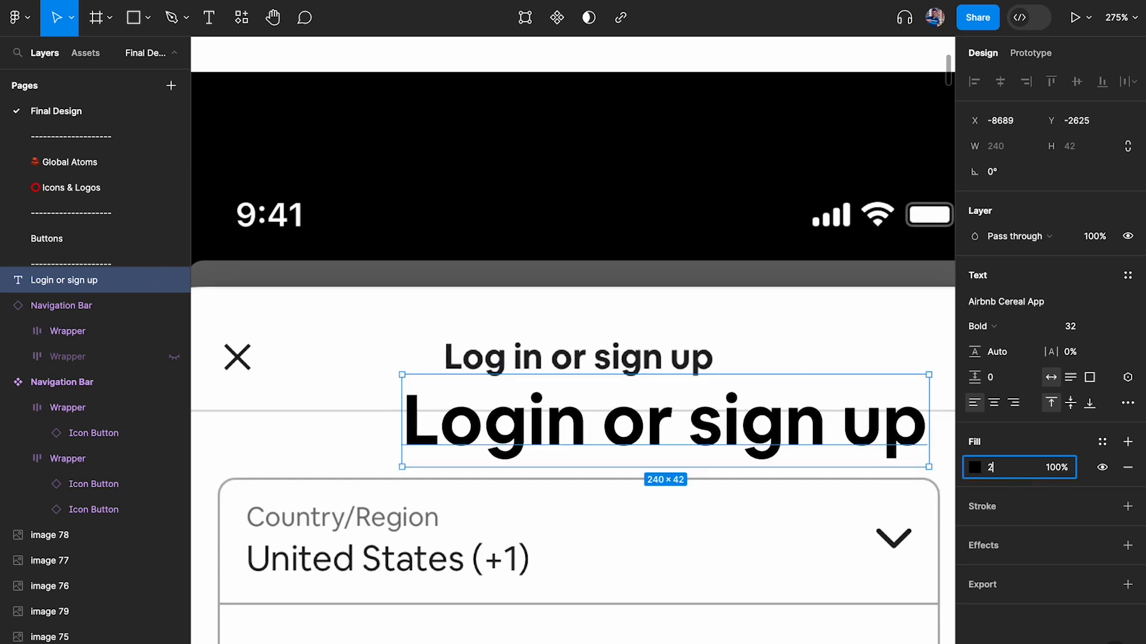
text(22222)
key(Return)
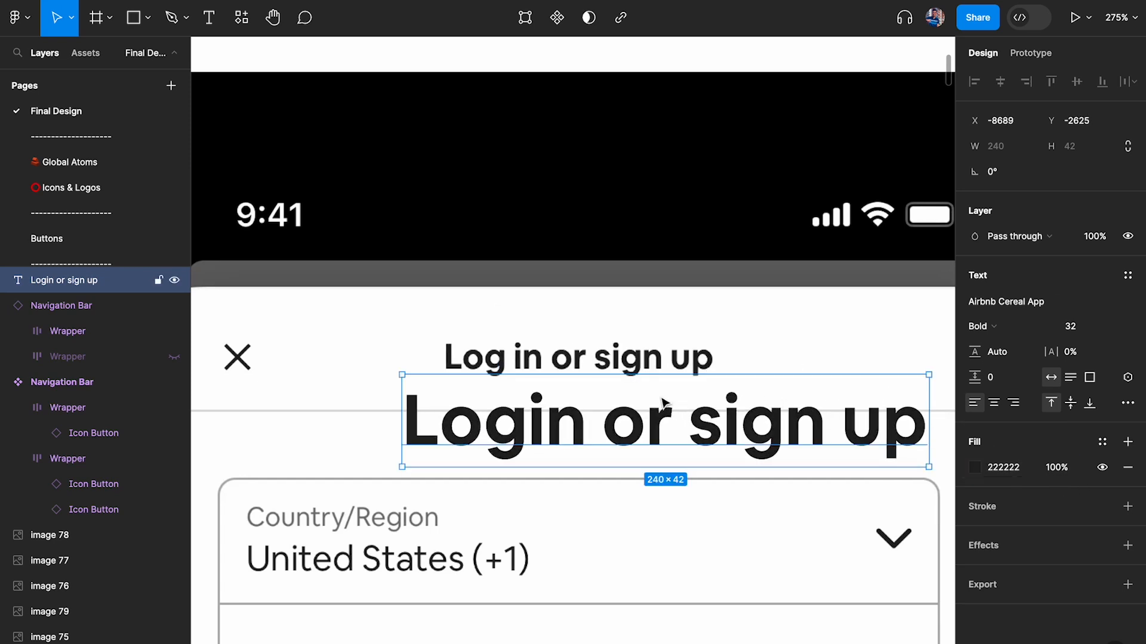
Step: Set the new text's font size to 16 and its opacity to 100%
click(1092, 327)
text(1)
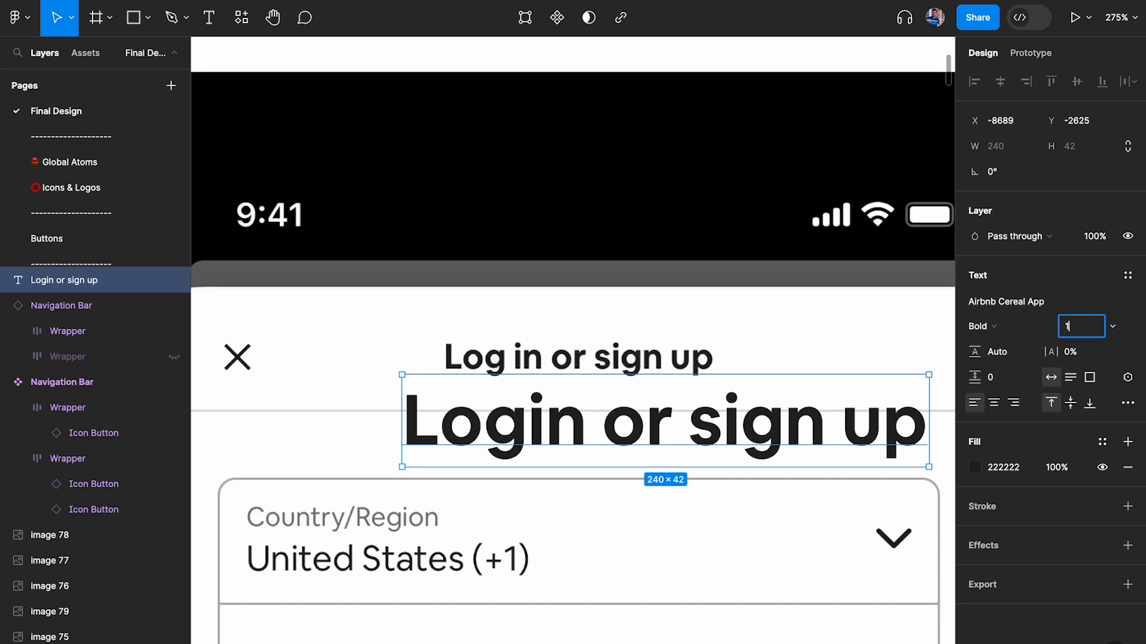
key(Return)
key(6)
text(6)
key(Return)
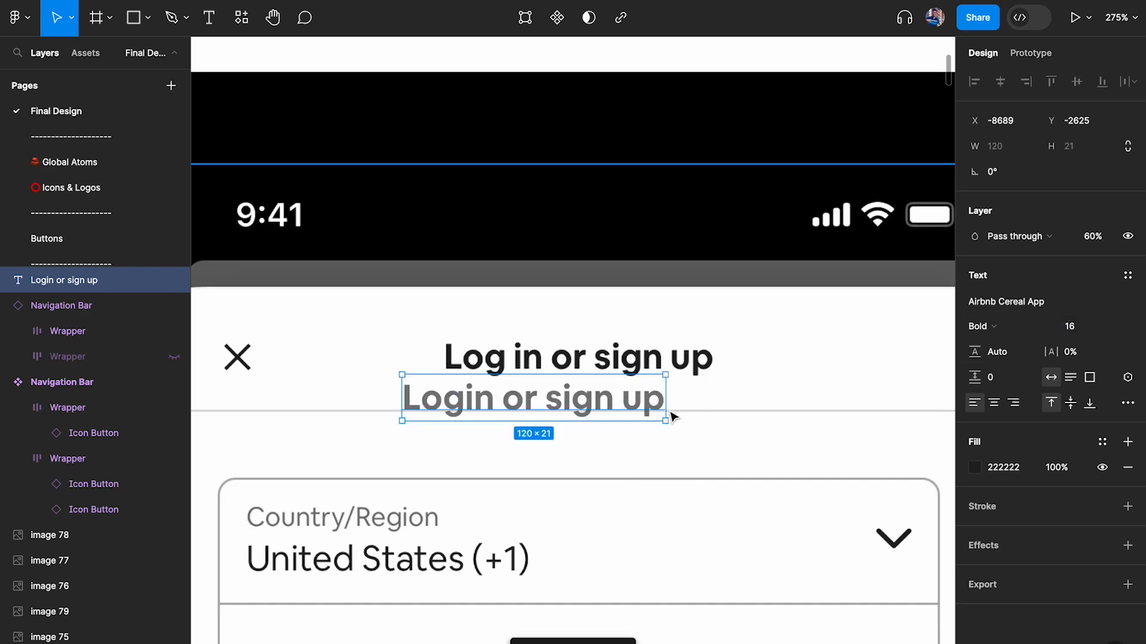
key(0)
Step: Place the new text over the login screenshot's title to compare their sizes
scroll(351, 360, up, 3)
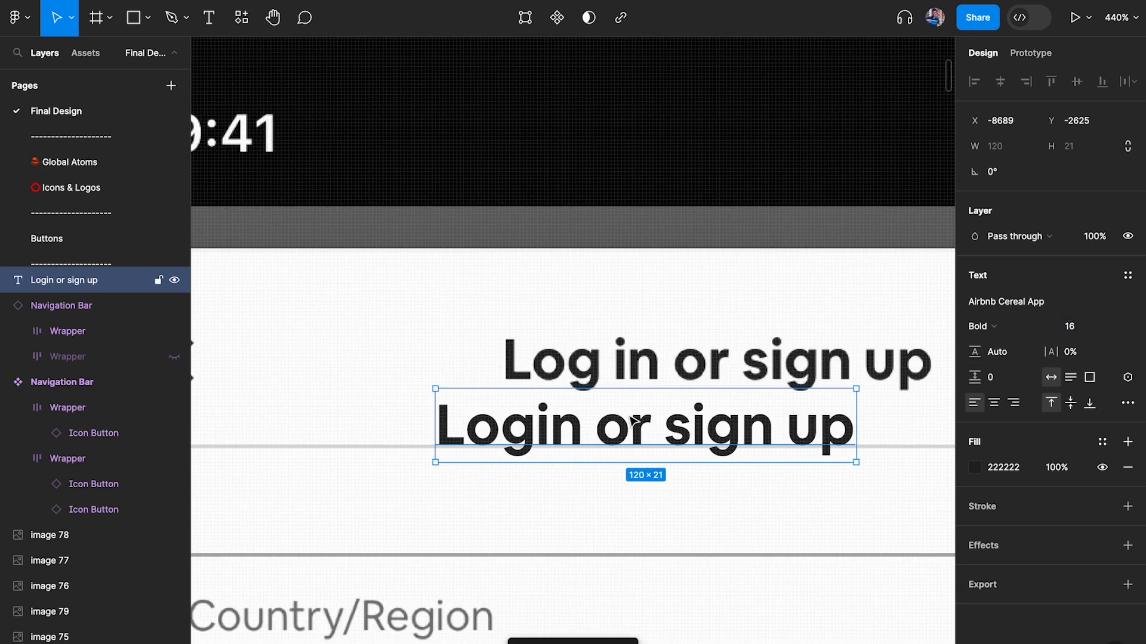
scroll(587, 426, up, 2)
drag(590, 425, 660, 381)
scroll(659, 324, down, 2)
scroll(659, 381, up, 2)
scroll(660, 379, right, 2)
key(super+z)
scroll(726, 368, up, 1)
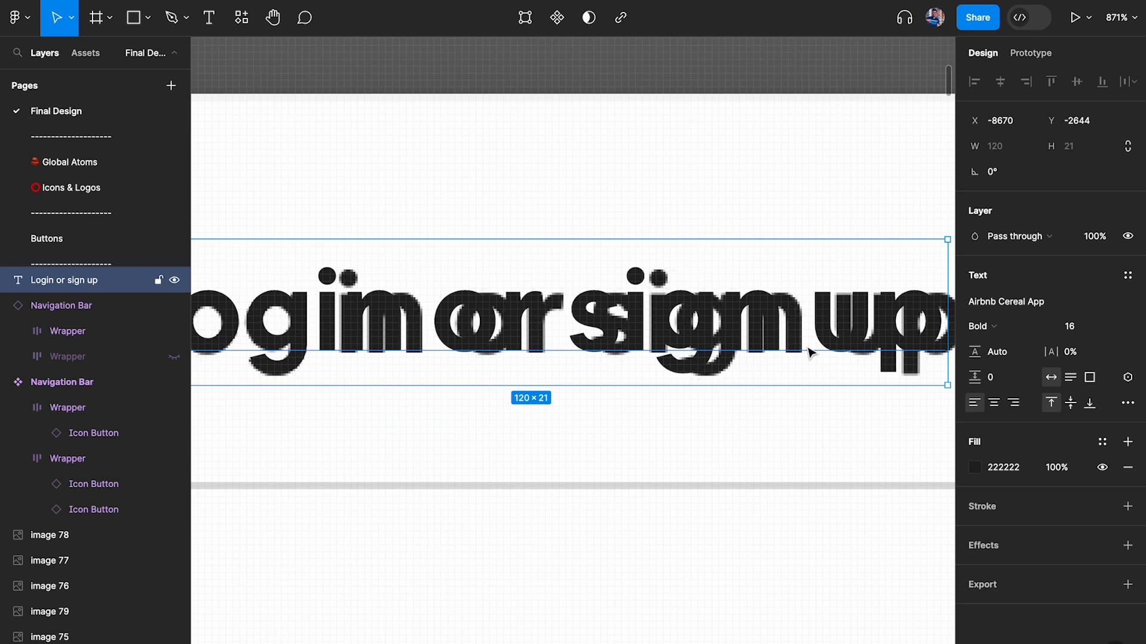
Step: Try a font size of 17 on the title text, then return it to 16
scroll(808, 353, right, 3)
click(1074, 326)
key(Up)
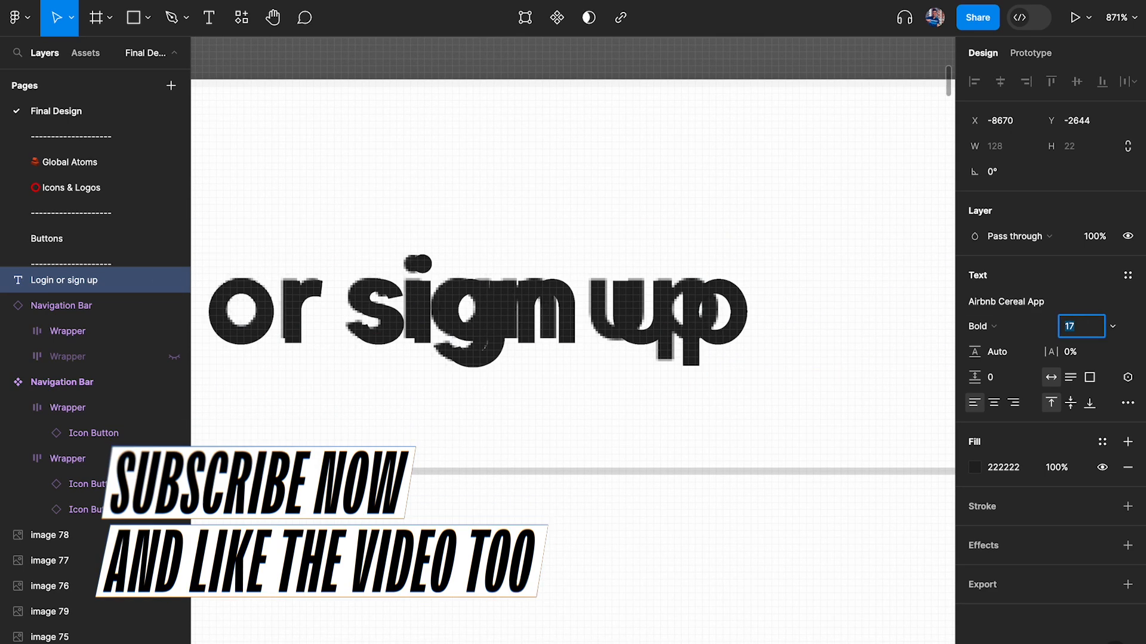
key(Down)
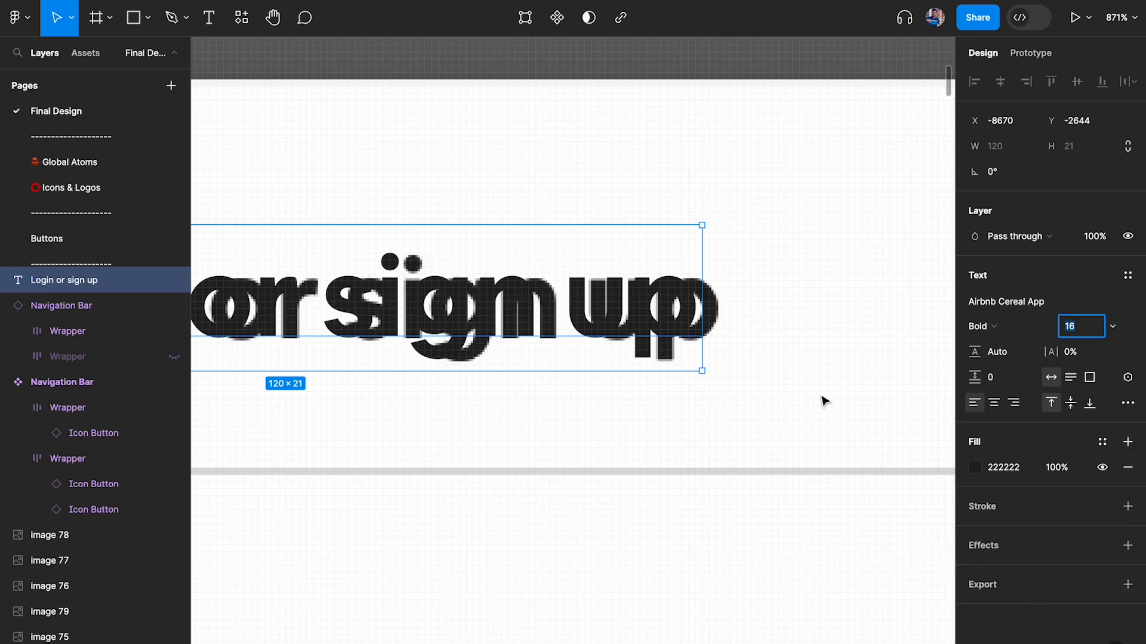
Step: Correct the title text to "Log in or sign up" and line it up over the login screenshot's title
scroll(500, 366, down, 2)
scroll(497, 362, up, 2)
drag(499, 365, 509, 456)
double_click(522, 450)
click(523, 449)
click(578, 248)
scroll(576, 249, down, 2)
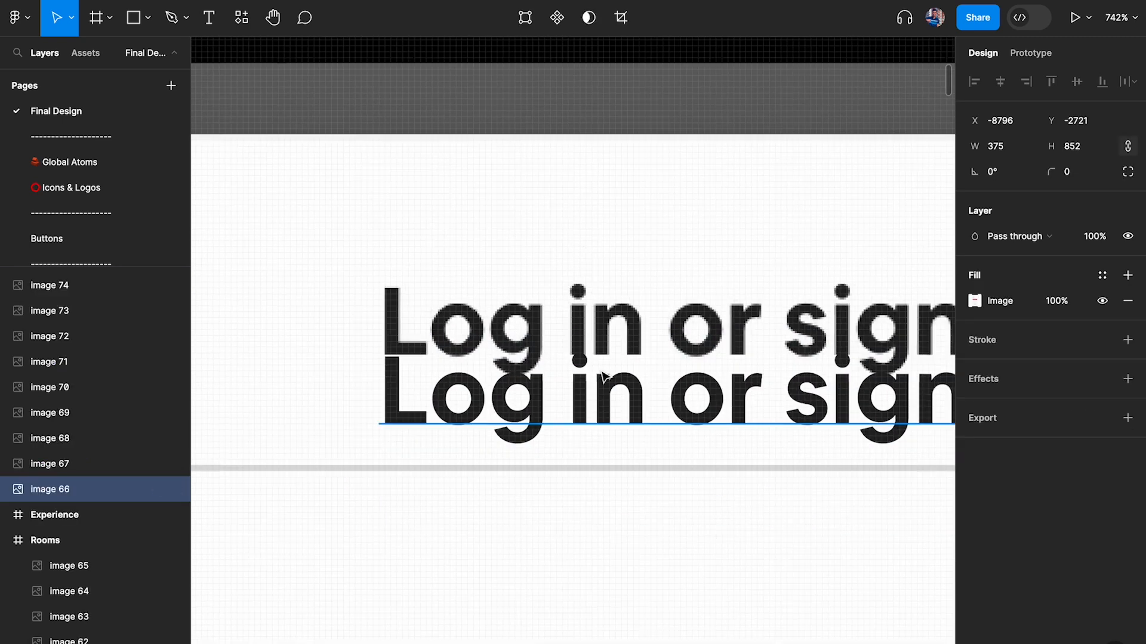
click(653, 398)
key(ctrl+z)
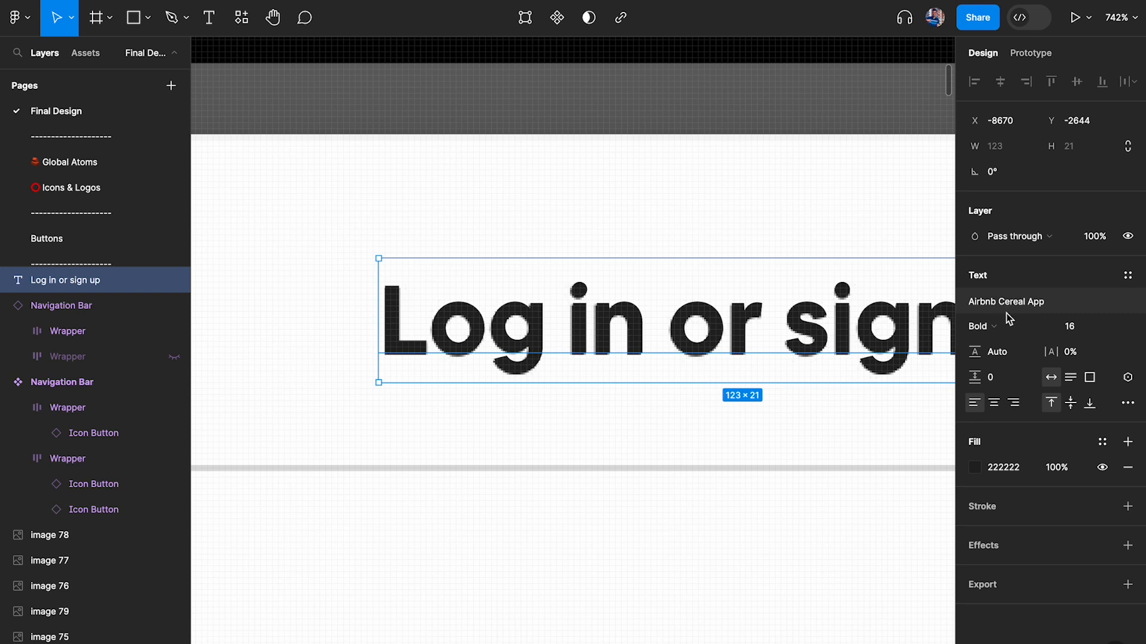
Step: Check the title text's font settings and compare its overlay with the login screenshot's title
click(1009, 326)
click(1005, 307)
click(840, 254)
scroll(818, 242, down, 3)
scroll(814, 236, right, 2)
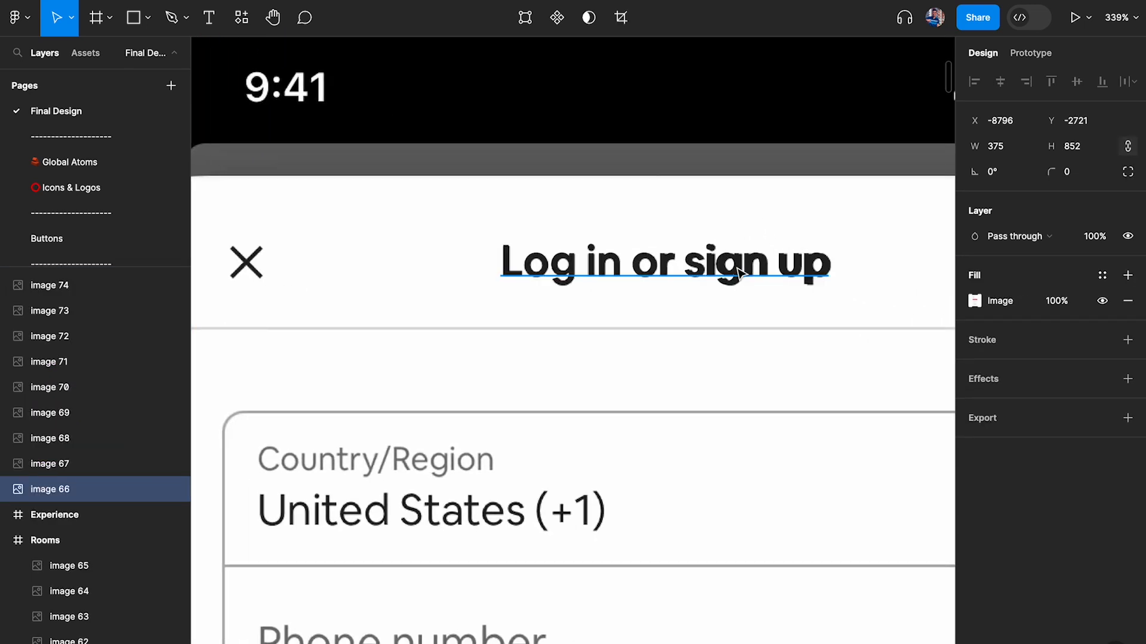
Step: Place the "Log in or sign up" text inside the Navigation Bar main component, between the back button and the share and heart buttons
click(750, 285)
drag(750, 286, 750, 361)
scroll(750, 361, down, 5)
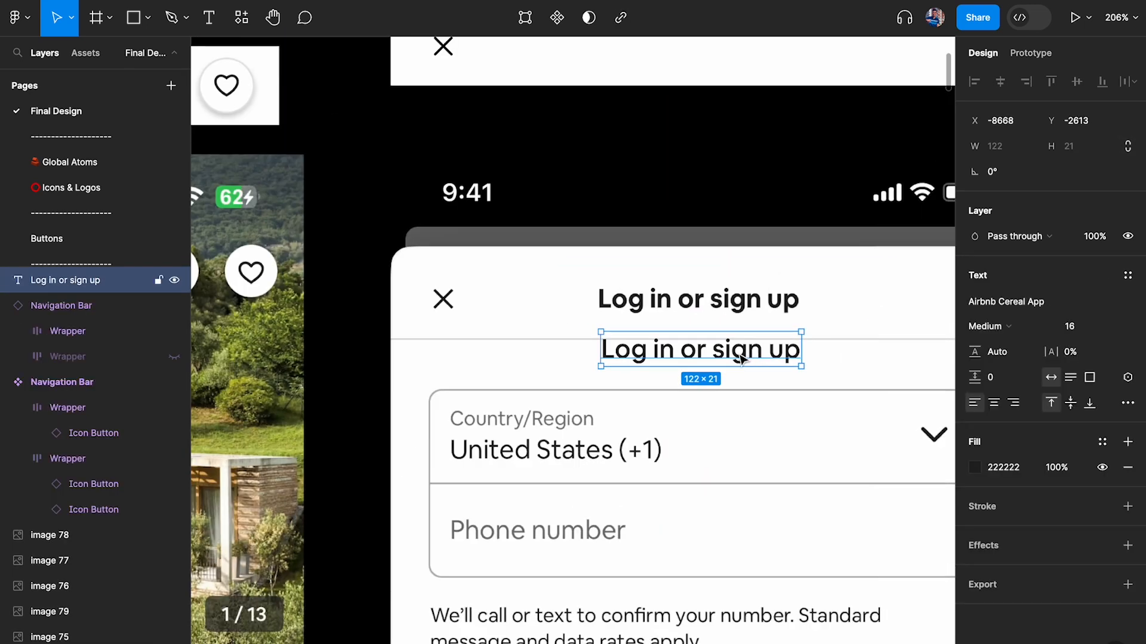
scroll(742, 361, up, 2)
drag(634, 387, 714, 99)
scroll(736, 145, up, 3)
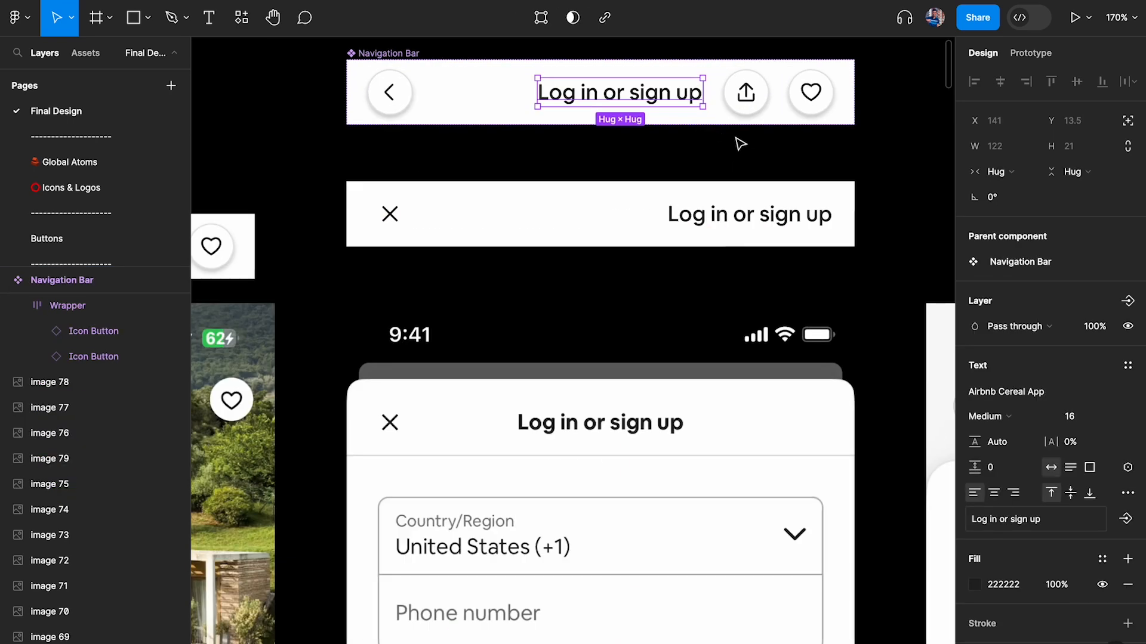
scroll(740, 143, up, 2)
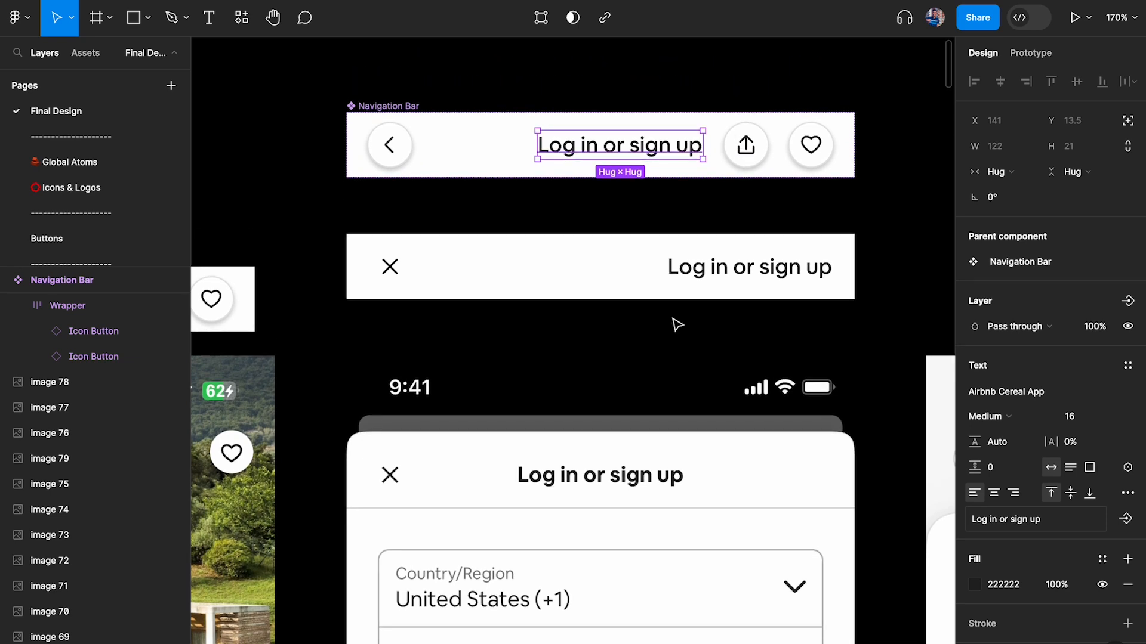
Step: Rename the title text layer as "Label" and change its text to "Label" in the Navigation Bar main component
click(471, 151)
click(83, 364)
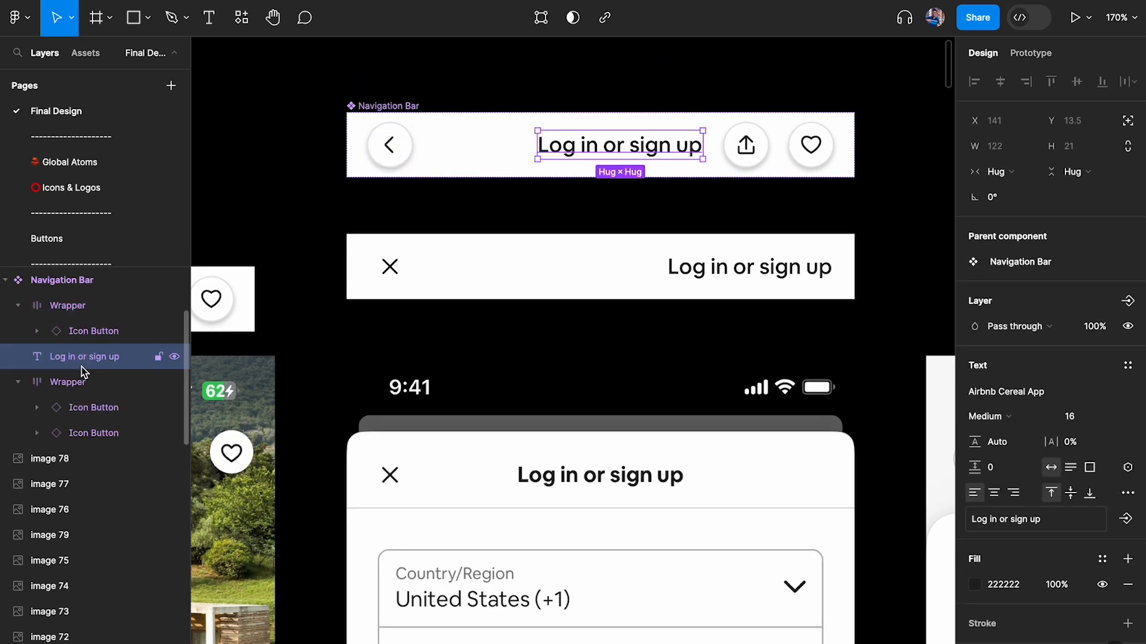
double_click(85, 363)
text(Label)
key(Return)
double_click(617, 145)
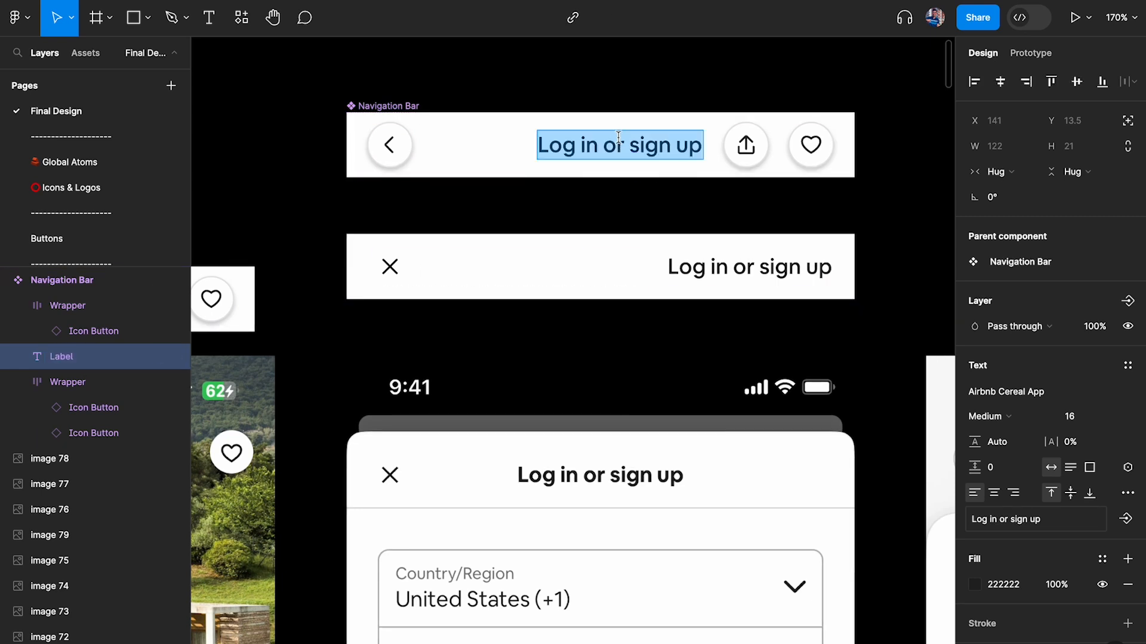
text(Label)
click(68, 384)
click(63, 357)
Step: Try automatic spacing between the Navigation Bar component's items, then undo it
click(389, 123)
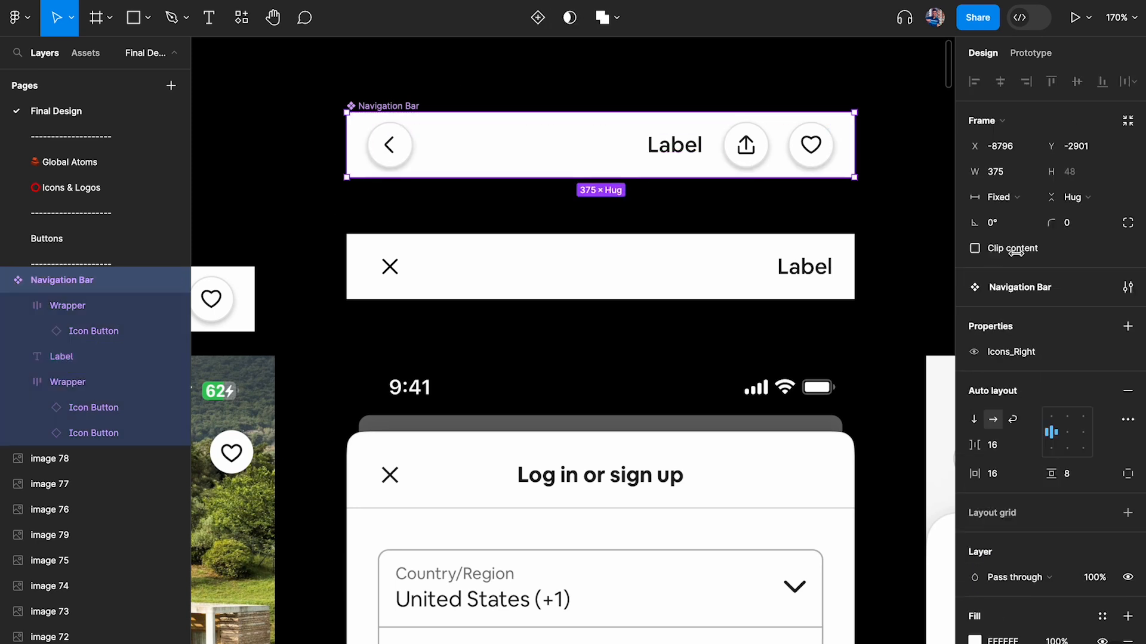
click(1051, 433)
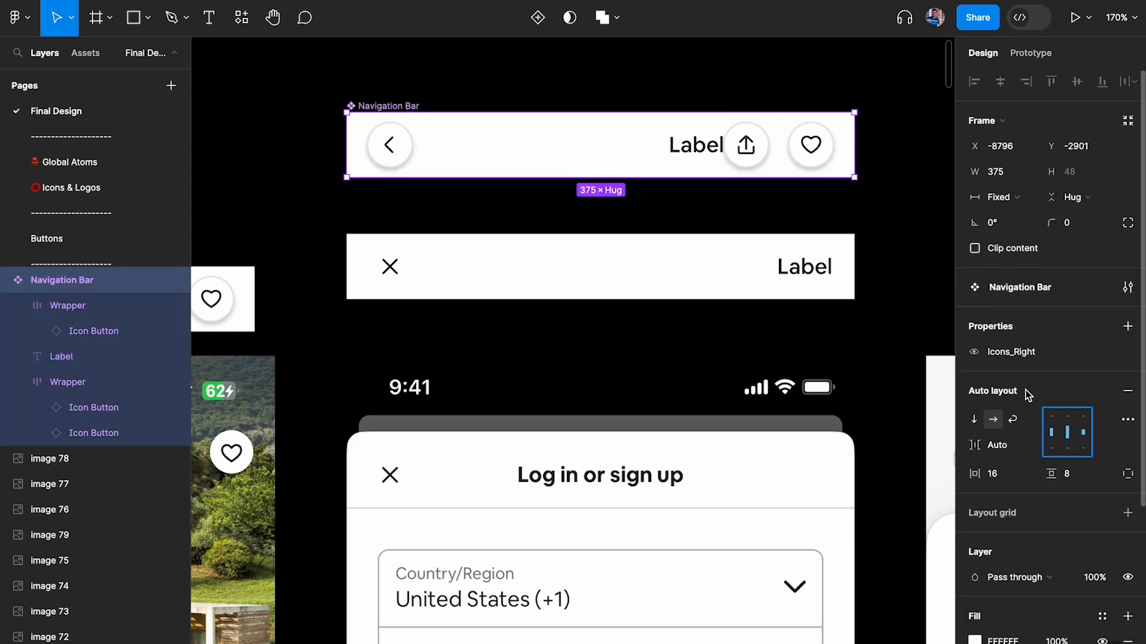
key(ctrl+z)
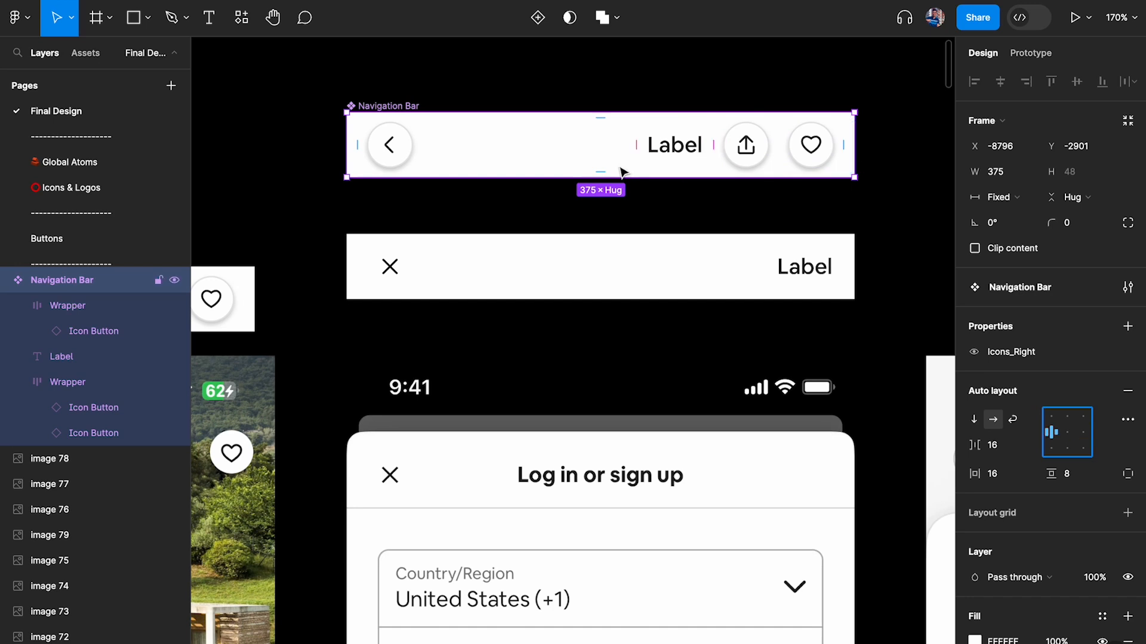
Step: Give the Label text absolute positioning and centre it horizontally and vertically in the Navigation Bar component
click(675, 148)
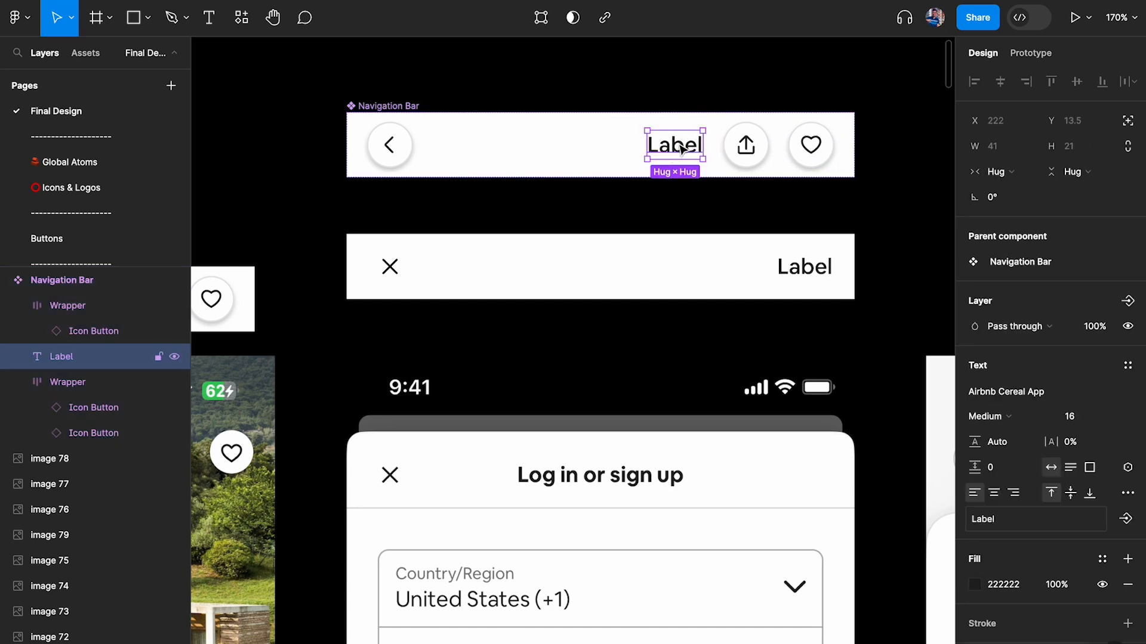
click(1127, 122)
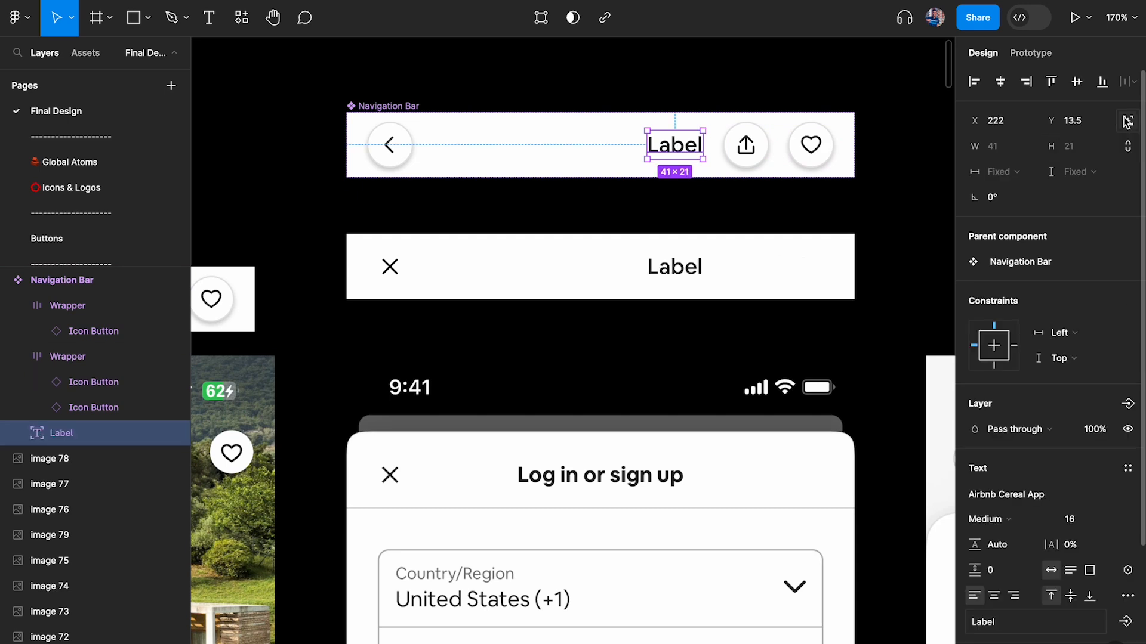
click(1000, 81)
click(1075, 82)
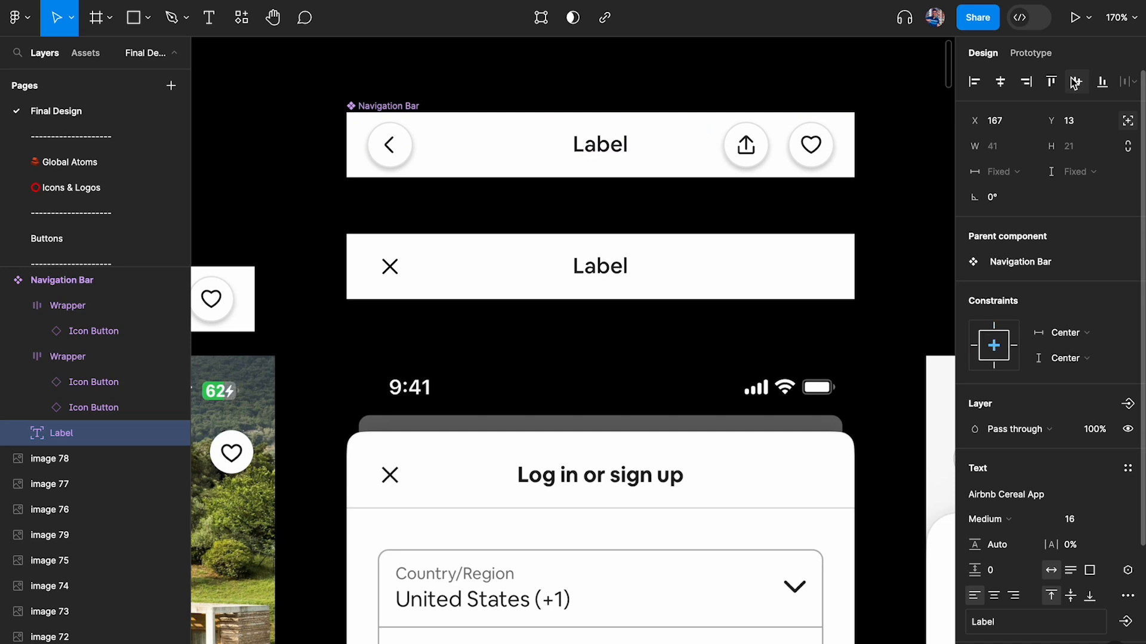
click(481, 192)
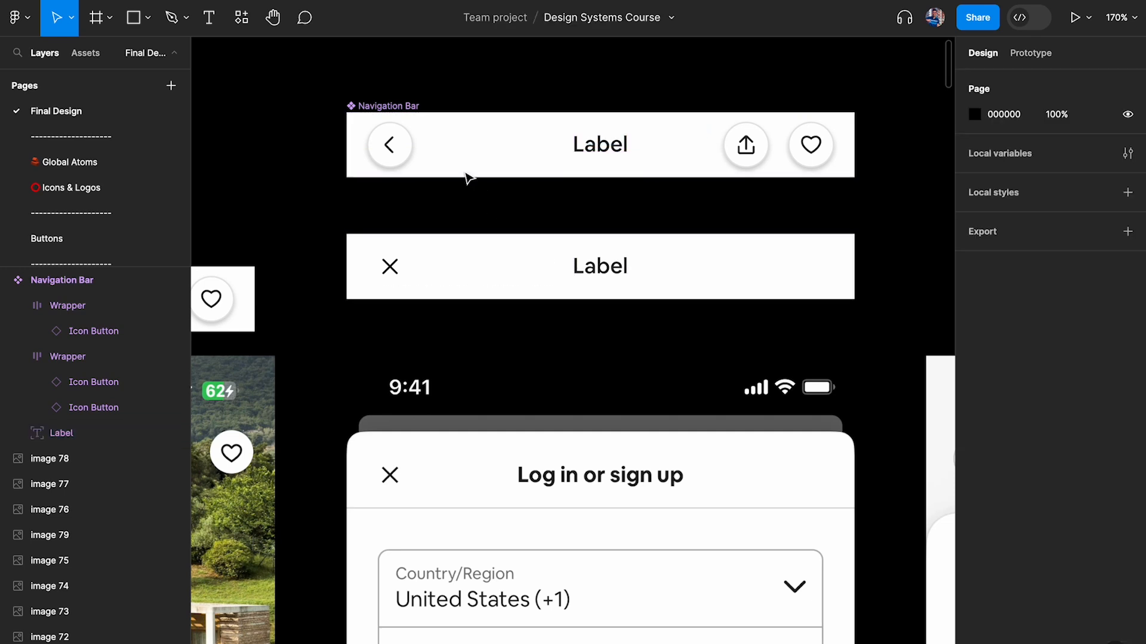
Step: Check the Label's placement in the Navigation Bar component and in the login and listing screen instances
click(396, 106)
scroll(602, 110, down, 3)
mouse_move(796, 114)
mouse_down()
mouse_move(889, 119)
mouse_move(684, 123)
mouse_move(885, 115)
mouse_move(795, 118)
mouse_up()
scroll(706, 205, up, 2)
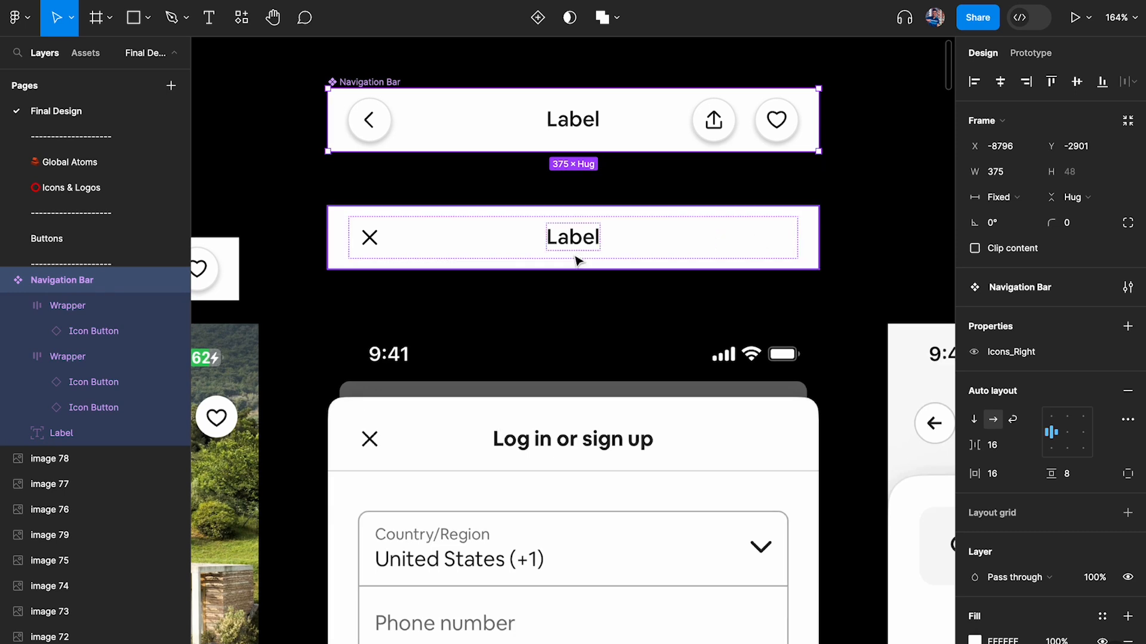
scroll(583, 250, down, 3)
scroll(585, 255, left, 10)
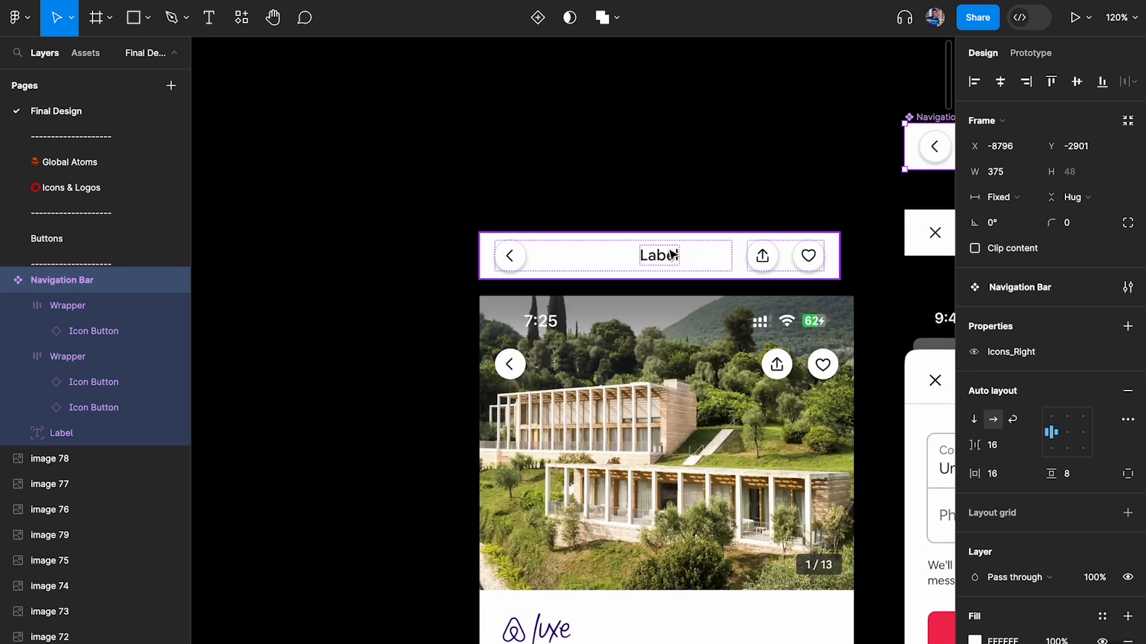
scroll(672, 256, right, 8)
scroll(701, 149, up, 3)
Step: Create a visibility property named "Title" with the value True for the Label text in the Navigation Bar component
click(697, 143)
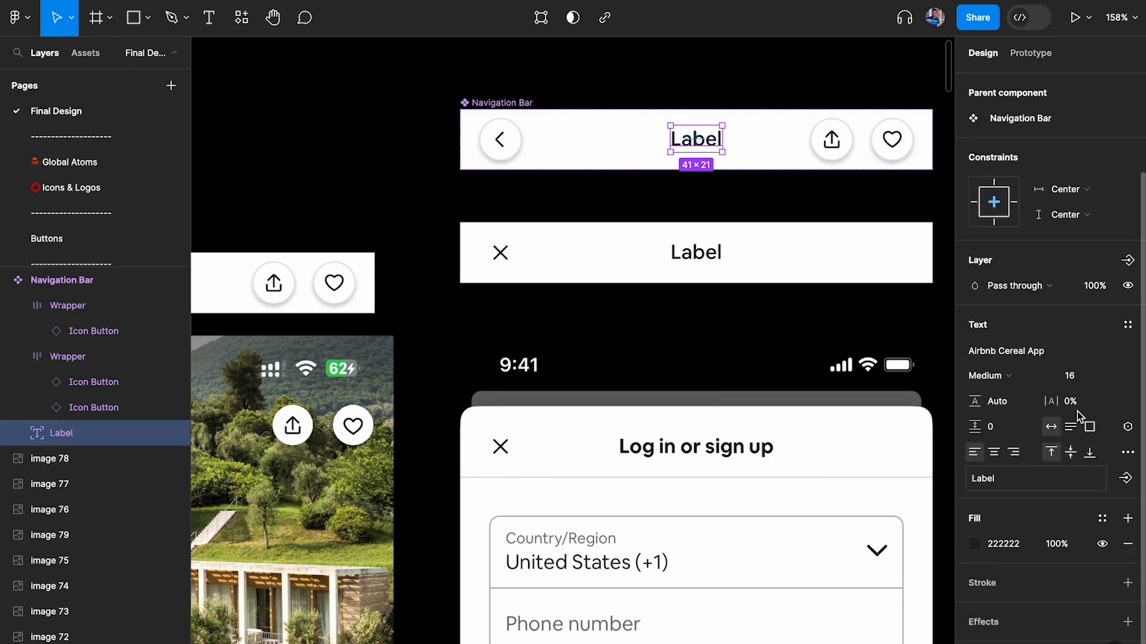
scroll(1079, 416, down, 1)
click(1128, 244)
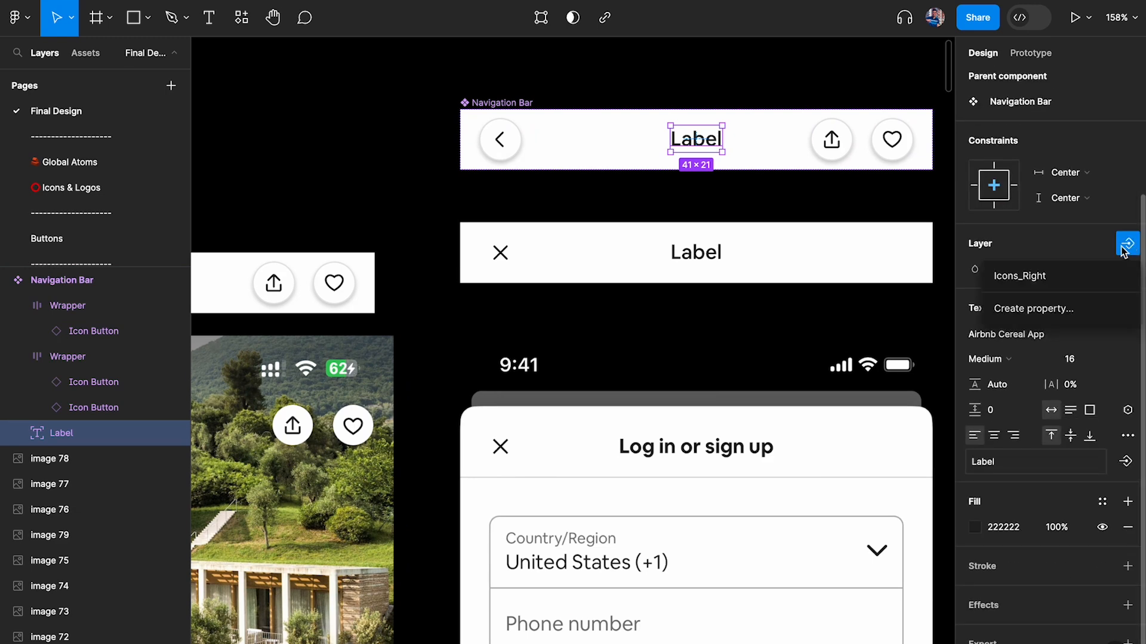
click(1054, 309)
text(Title)
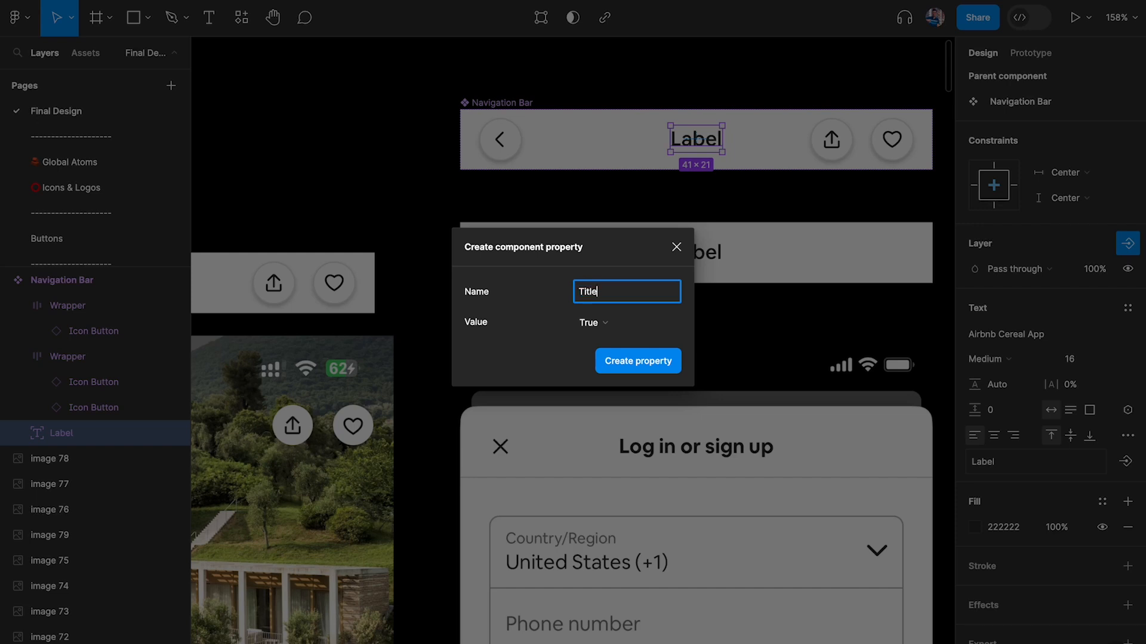
key(Return)
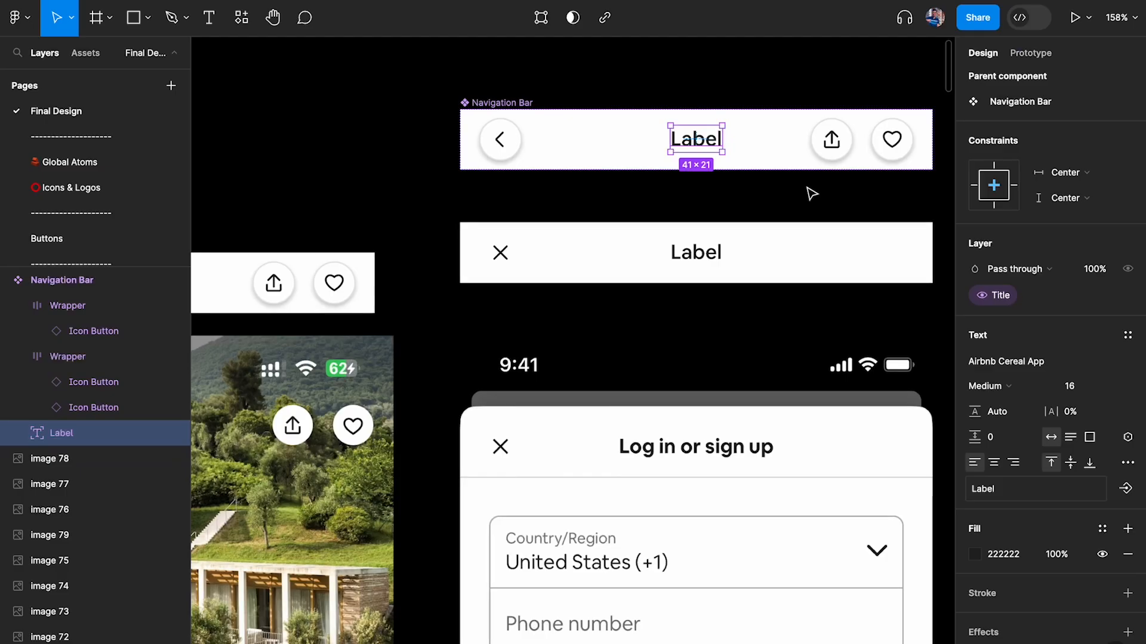
Step: Hide the title in the Navigation Bar instance above the Luxe listing screenshot by switching off its Title property
scroll(565, 210, down, 3)
scroll(555, 214, left, 4)
click(525, 234)
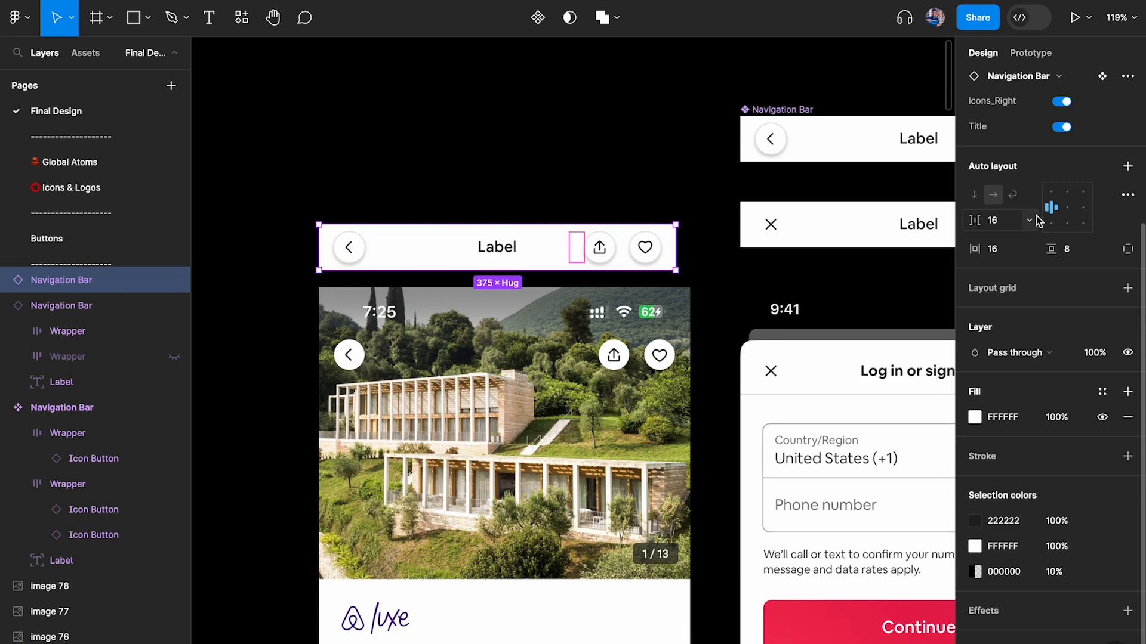
scroll(1036, 219, up, 3)
click(1061, 284)
click(768, 178)
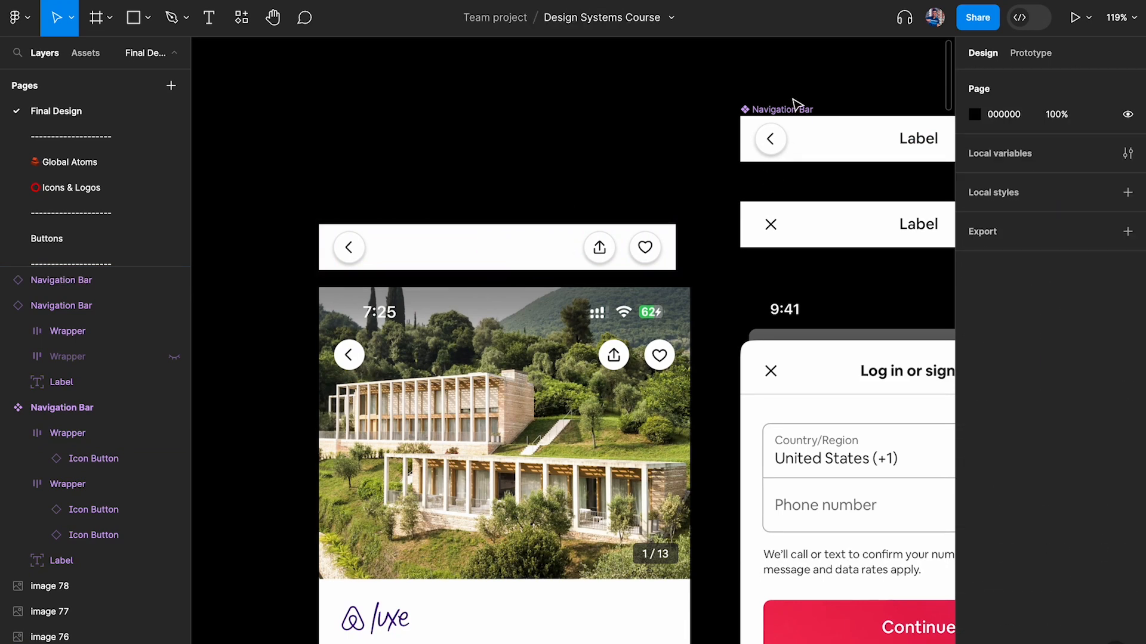
Step: Reorder the Navigation Bar component's properties so Title comes before Icons_Right, and check the order on the login instance
click(788, 109)
drag(963, 376, 1006, 351)
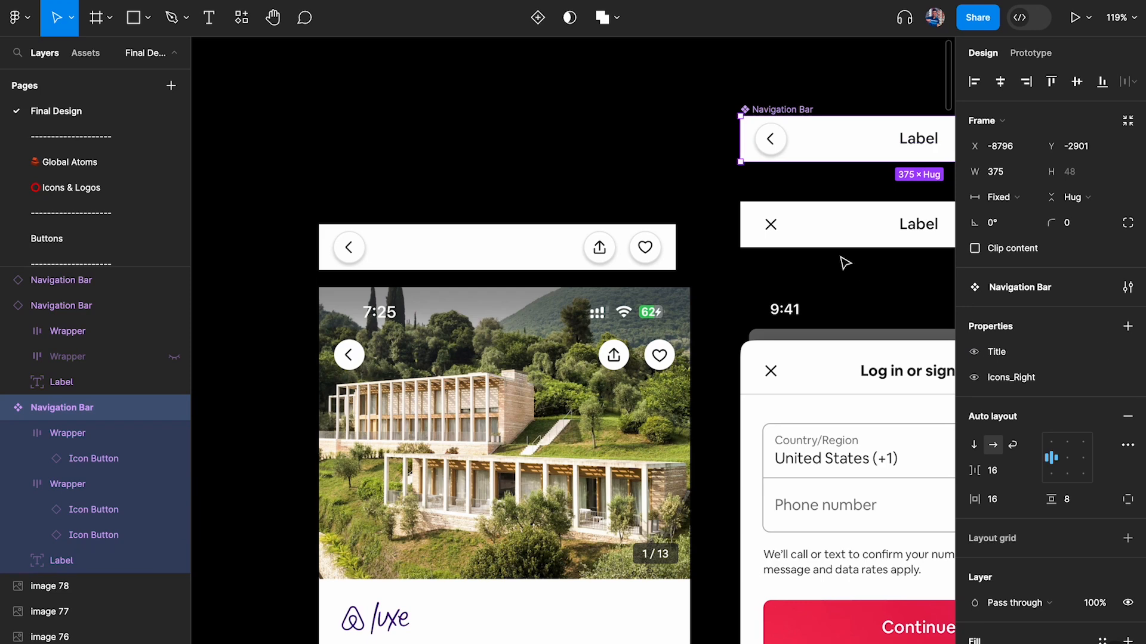
scroll(843, 260, right, 5)
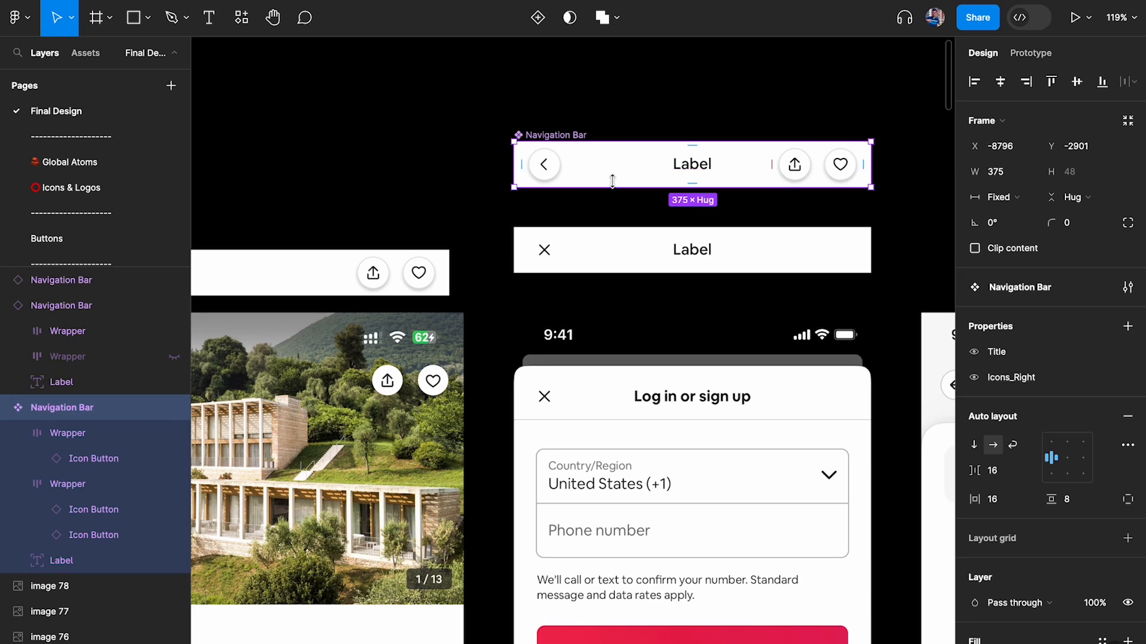
click(622, 258)
scroll(621, 258, right, 4)
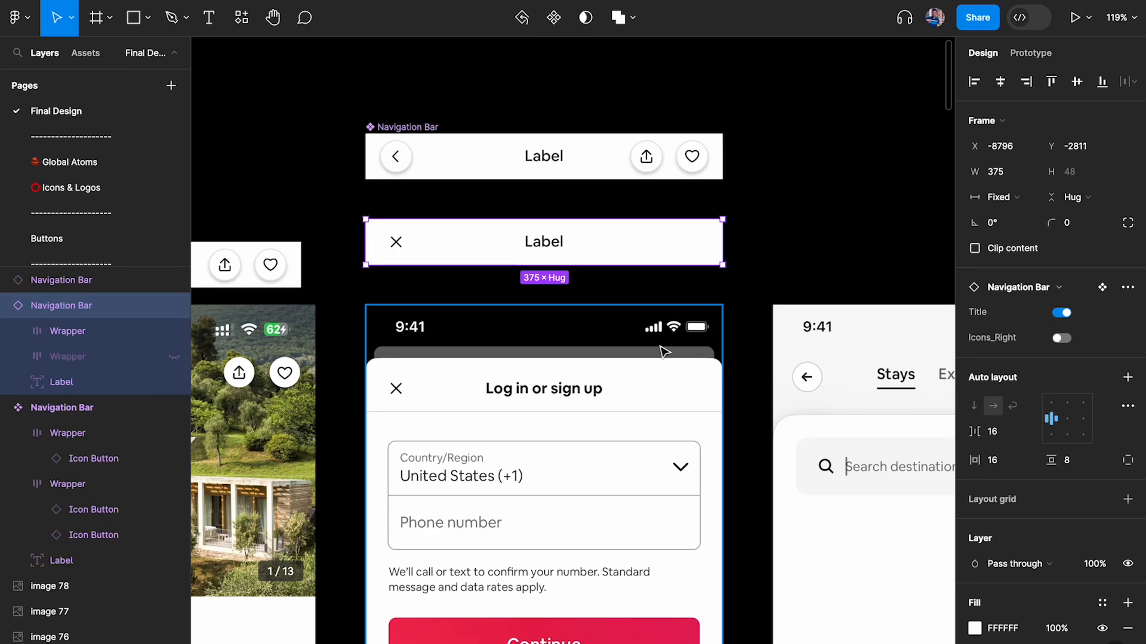
Step: Move the Navigation Bar main component across so it lines up above the Stays search screenshot
scroll(665, 351, down, 2)
scroll(664, 351, right, 3)
drag(299, 169, 637, 164)
scroll(728, 460, up, 3)
scroll(728, 460, right, 1)
scroll(582, 347, down, 4)
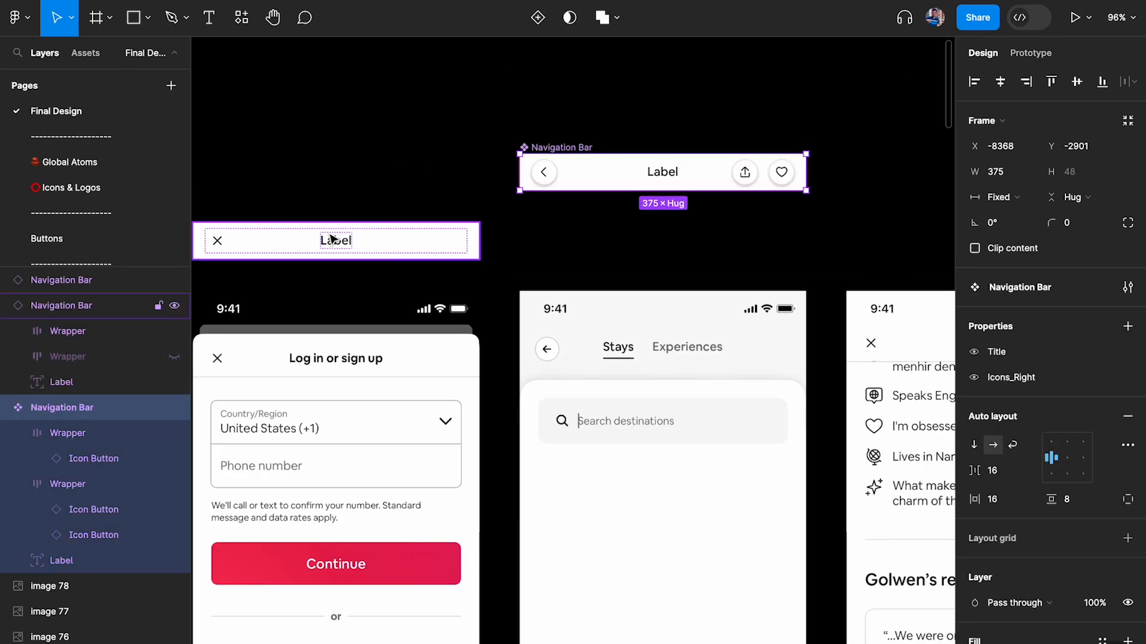
Step: Copy the listing screen's Navigation Bar instance directly above the Stays search screenshot and switch off its Icons_Right property
scroll(278, 241, down, 5)
scroll(279, 241, left, 3)
drag(307, 231, 681, 234)
scroll(680, 239, up, 8)
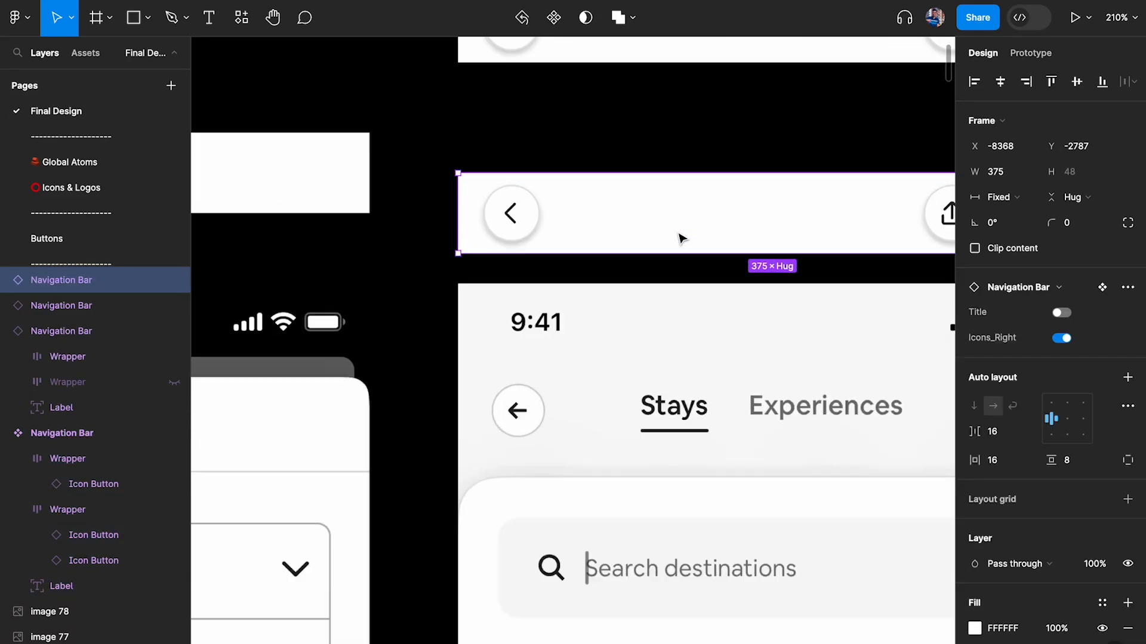
scroll(676, 231, down, 2)
click(1061, 337)
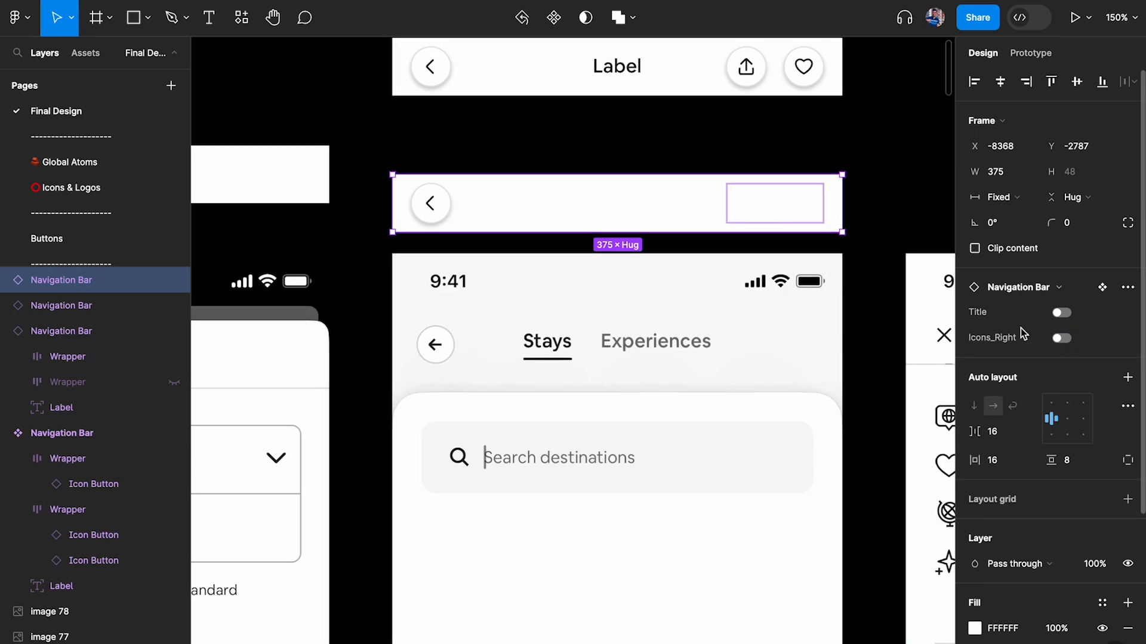
Step: Try switching off the Elavated option on the search instance's back button, then switch it on again
double_click(447, 214)
scroll(446, 213, up, 2)
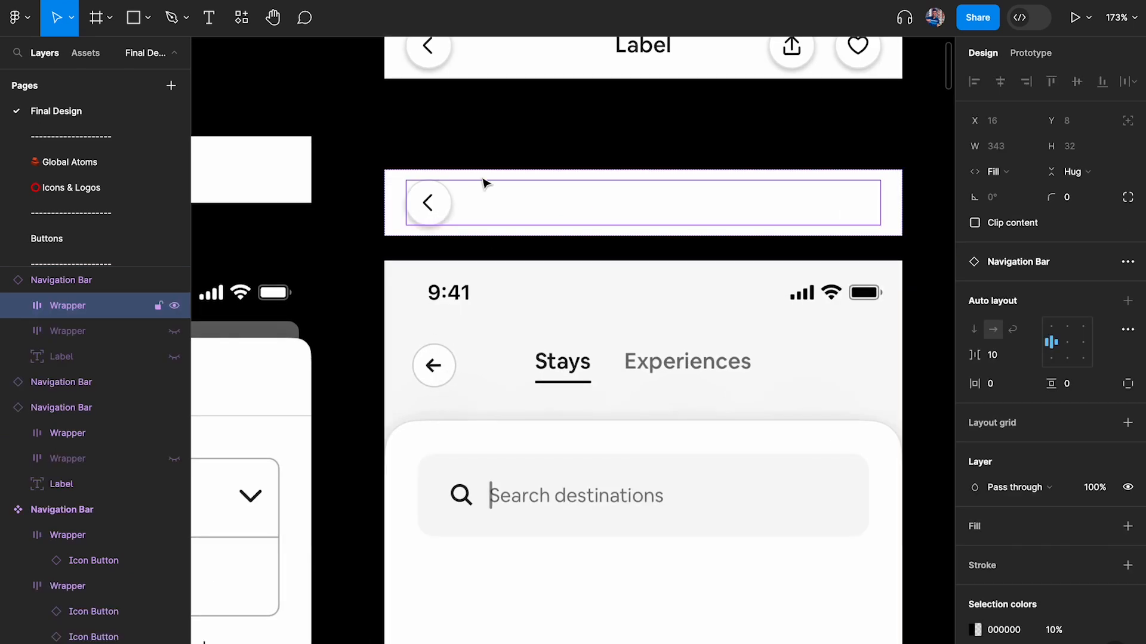
click(448, 196)
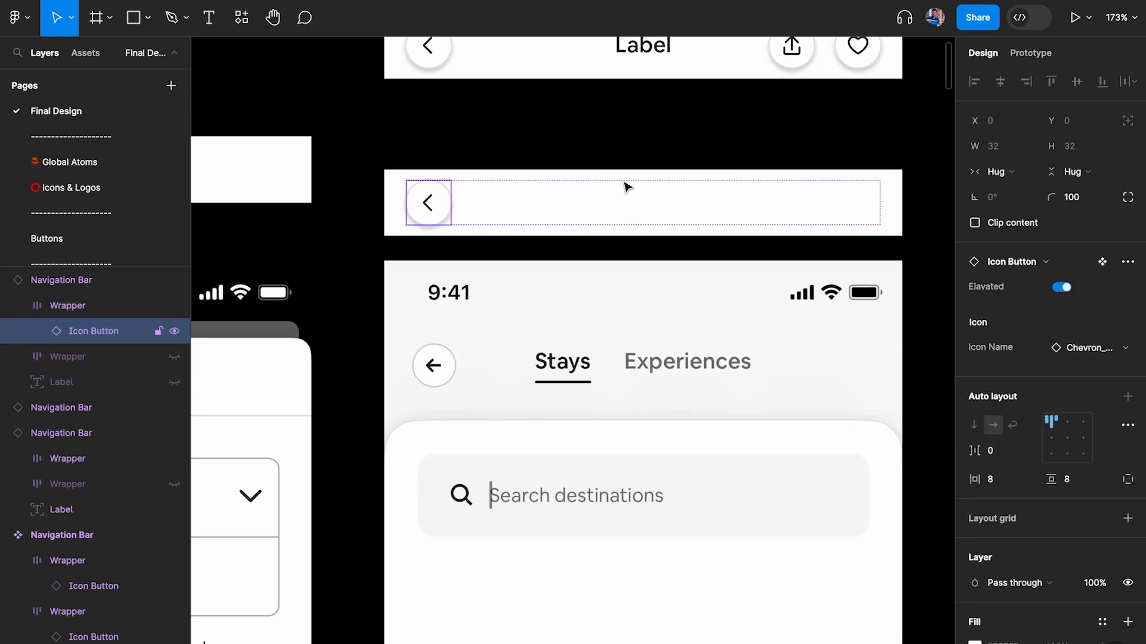
click(1061, 289)
click(797, 148)
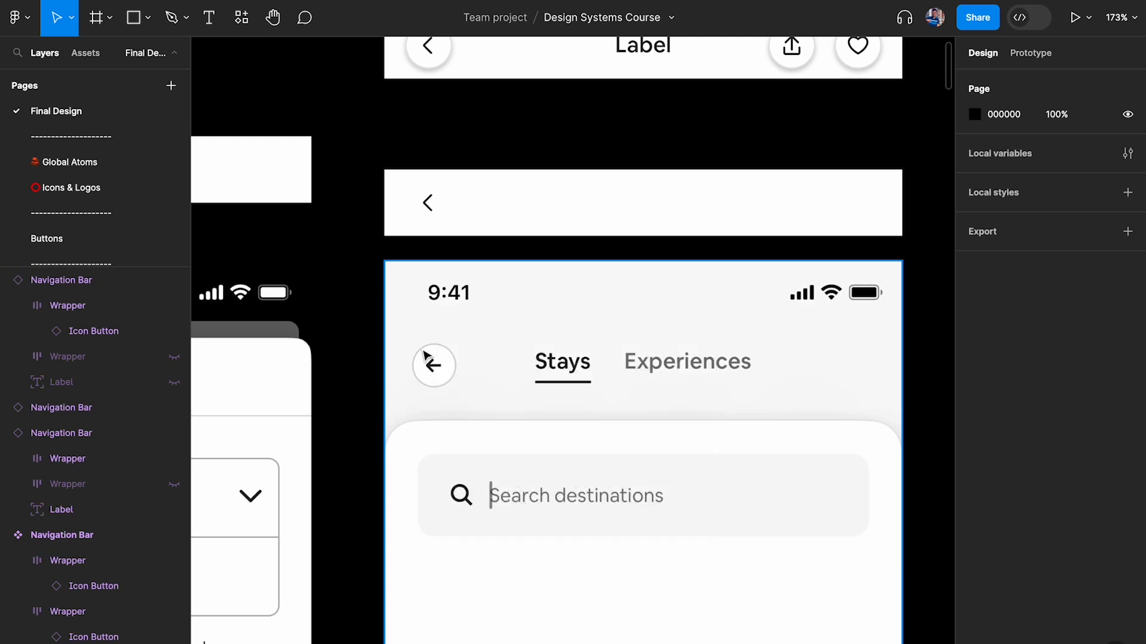
click(467, 214)
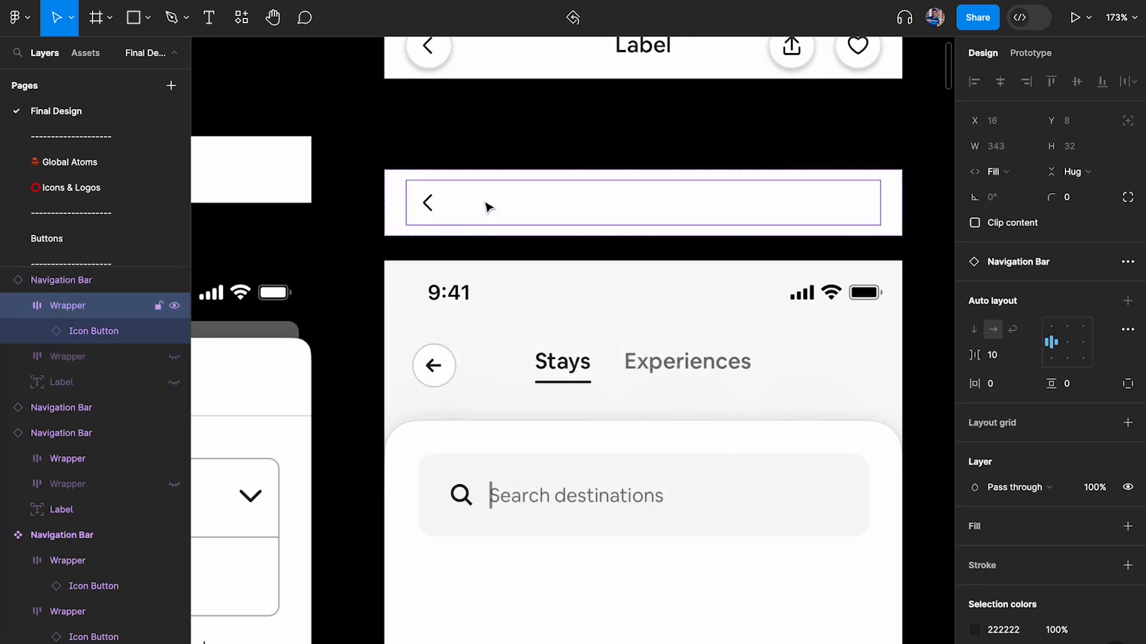
click(426, 204)
click(1061, 292)
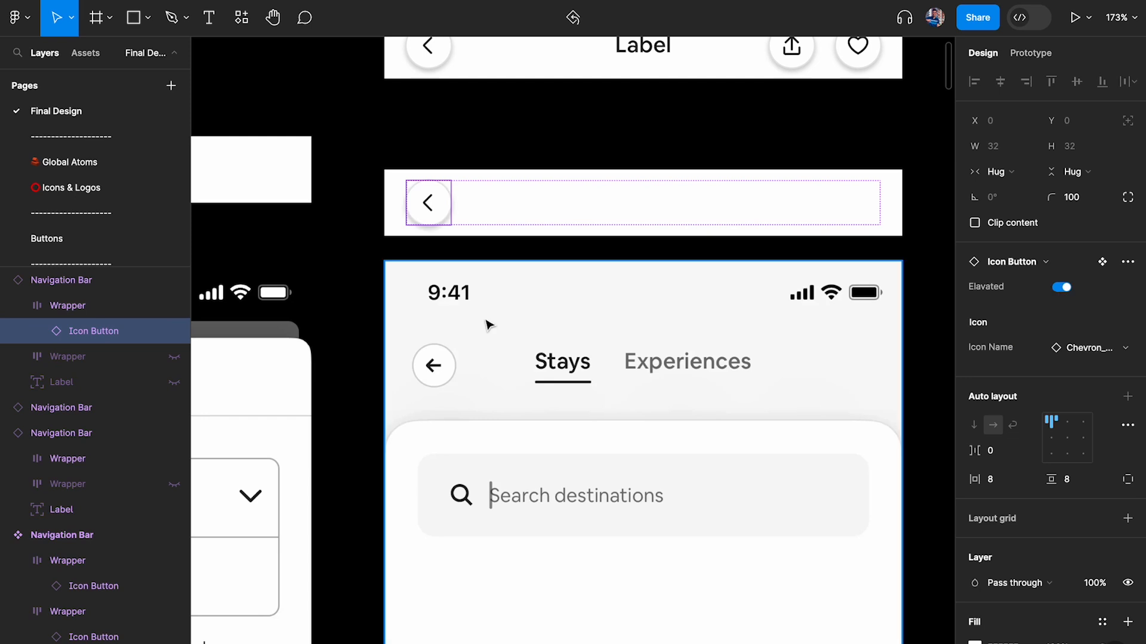
click(305, 296)
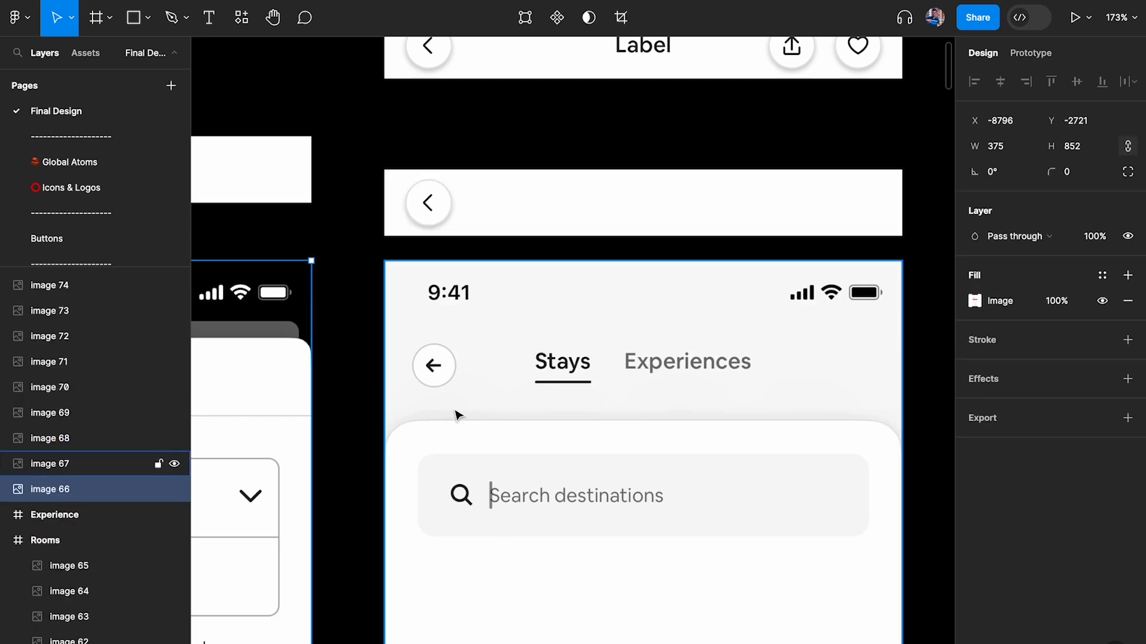
Step: Examine the Stays and Experiences tabs in the search screenshot's header and compare them with the headers of the other app screens
scroll(455, 415, up, 3)
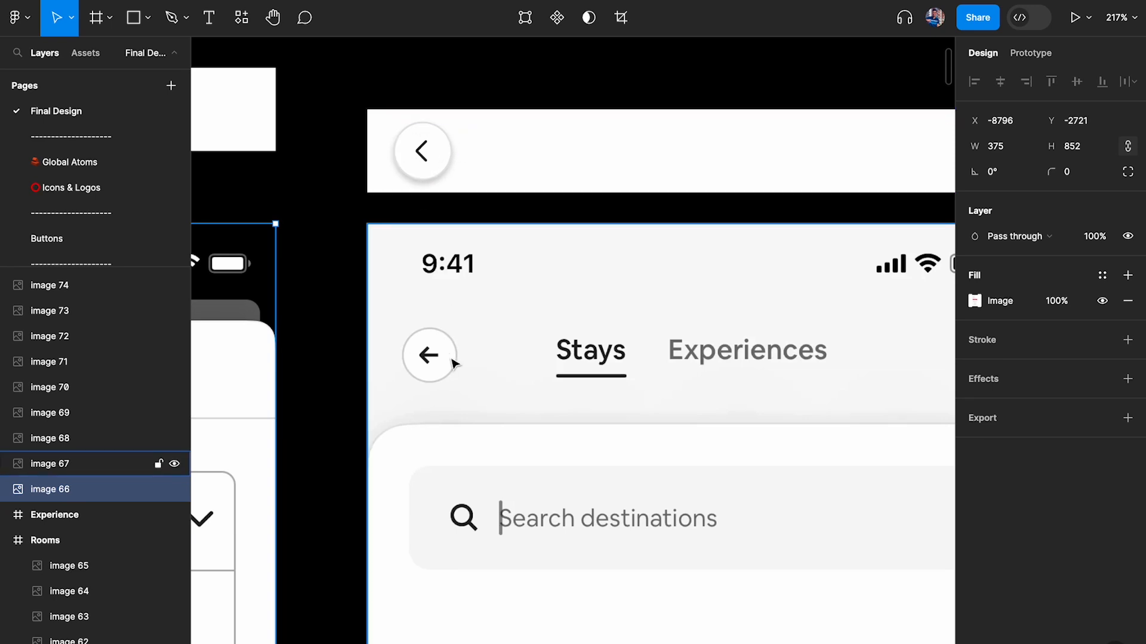
scroll(432, 364, down, 5)
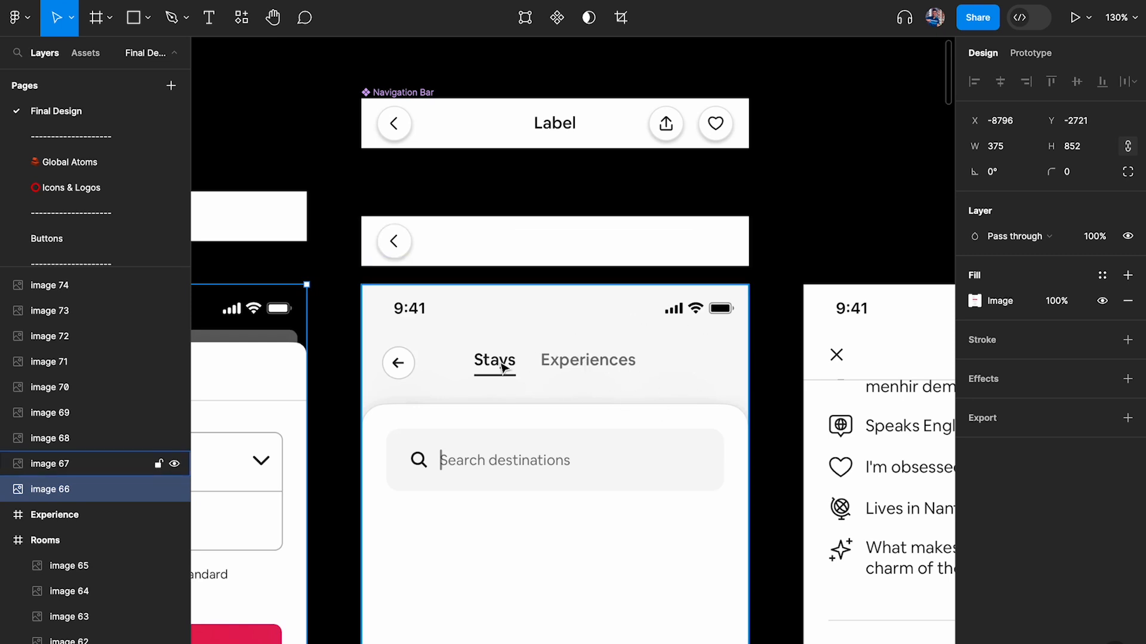
scroll(501, 367, down, 10)
scroll(503, 367, right, 8)
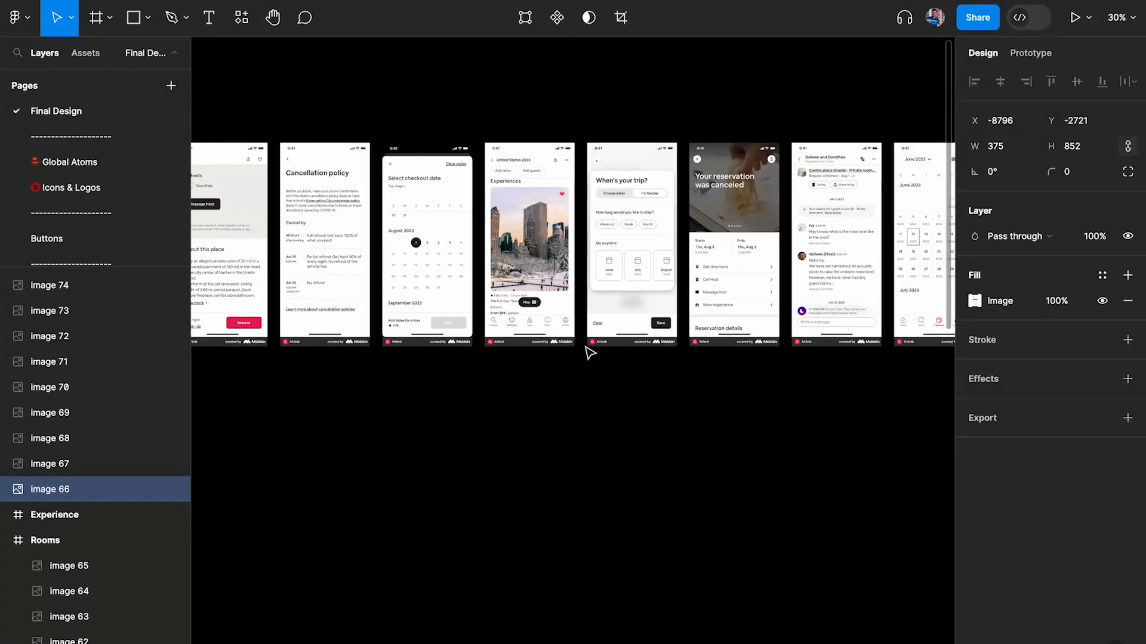
scroll(587, 352, up, 8)
scroll(373, 276, up, 5)
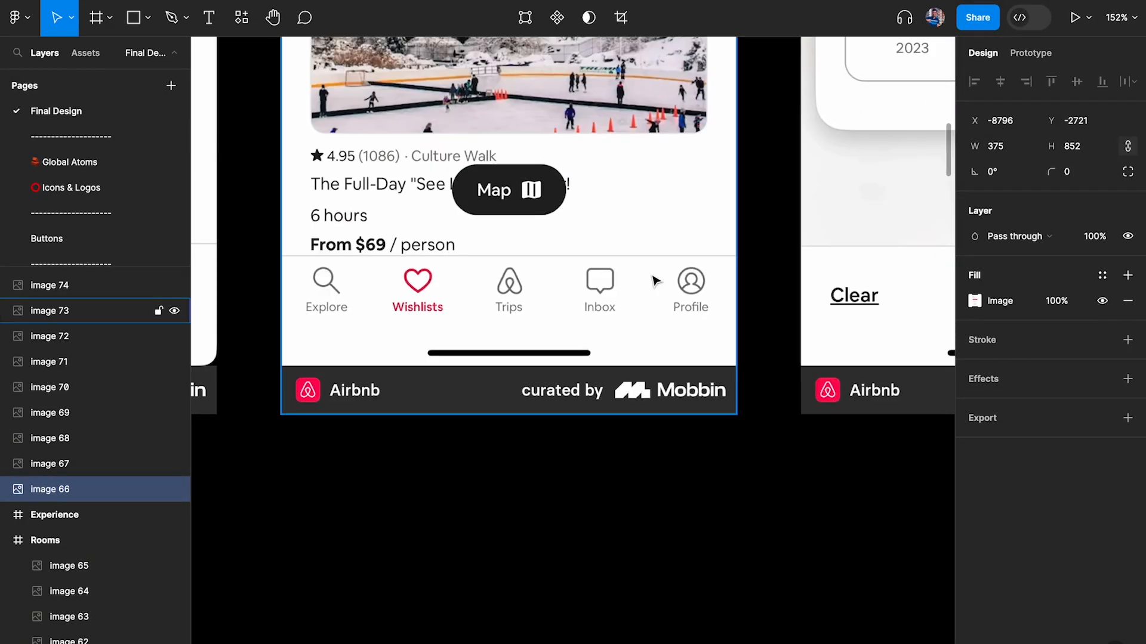
scroll(689, 294, down, 5)
scroll(620, 323, up, 2)
scroll(622, 324, down, 3)
scroll(623, 324, right, 10)
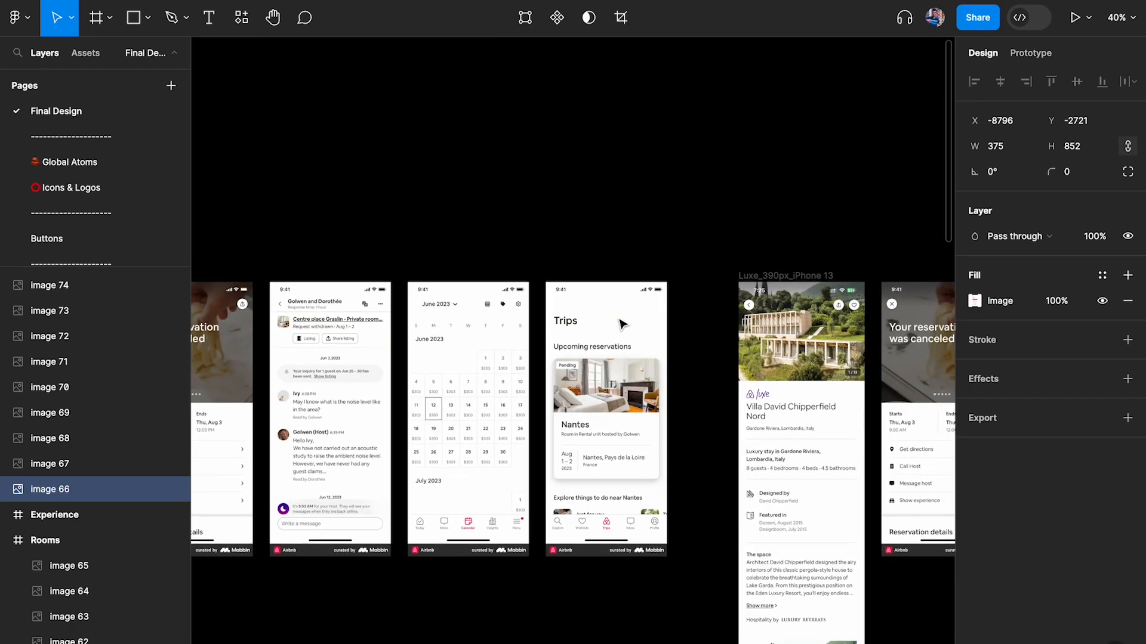
scroll(622, 324, left, 12)
scroll(619, 322, left, 10)
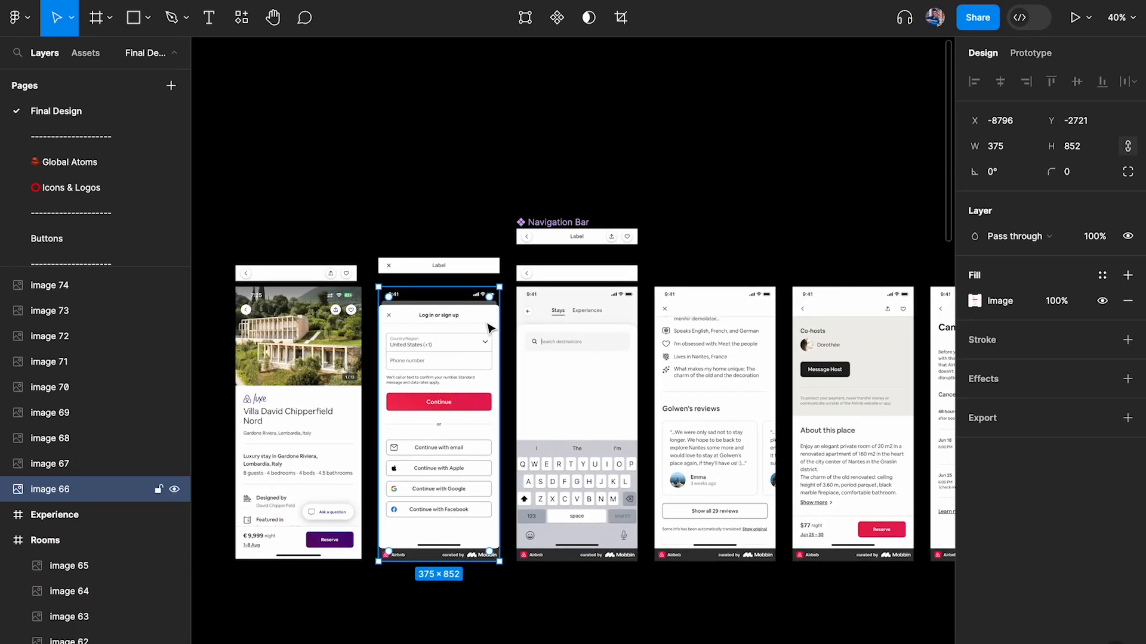
scroll(657, 332, up, 6)
scroll(484, 308, up, 3)
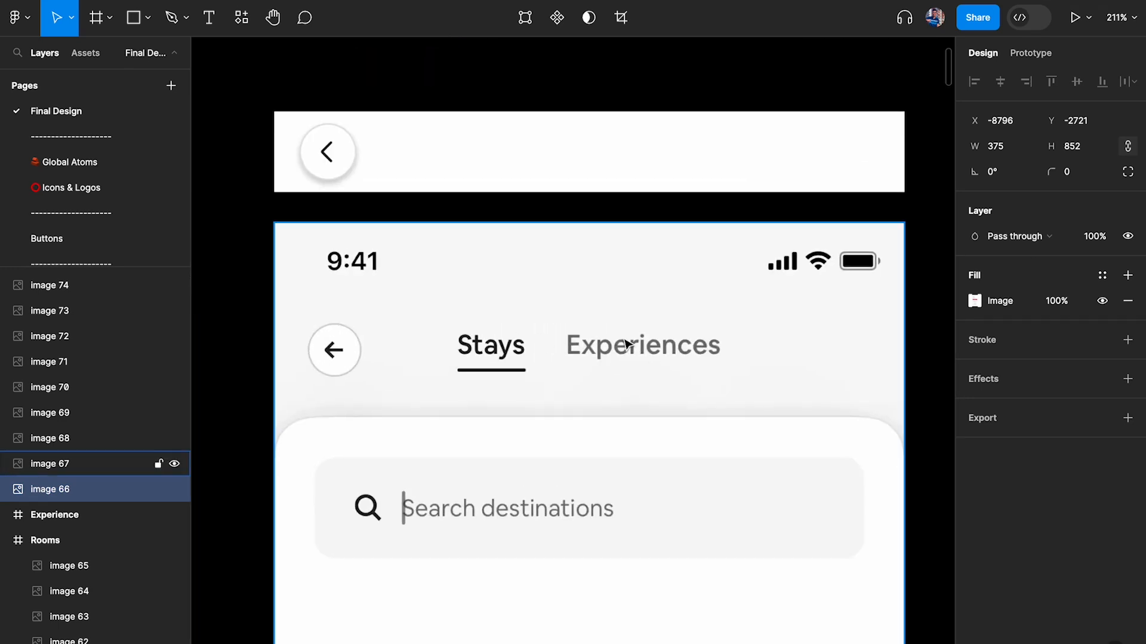
scroll(573, 352, down, 2)
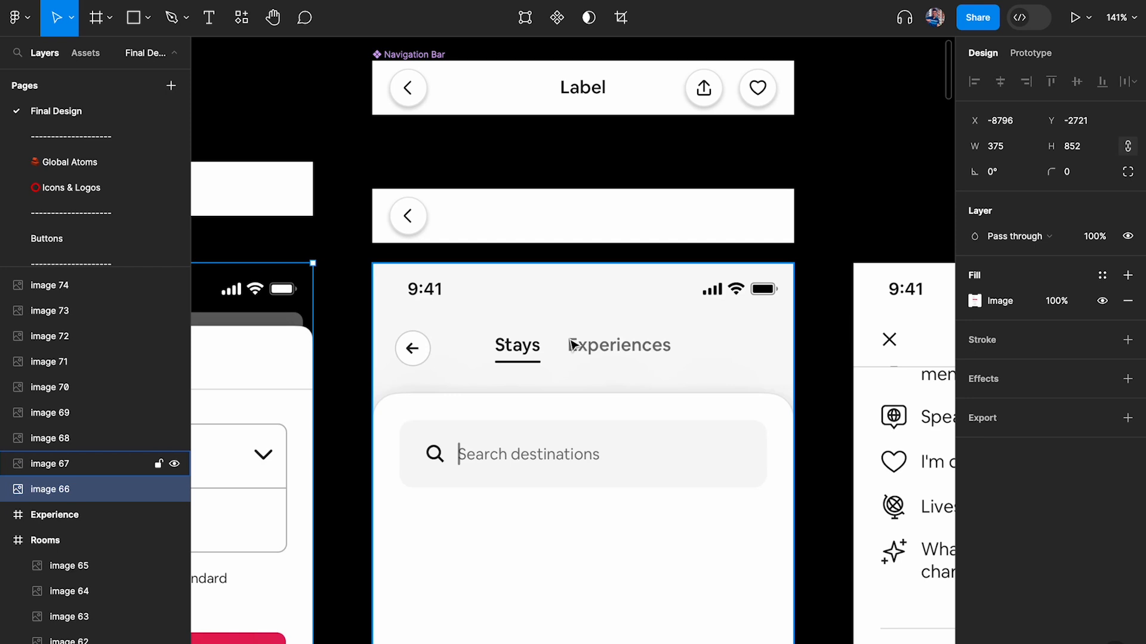
scroll(597, 328, up, 1)
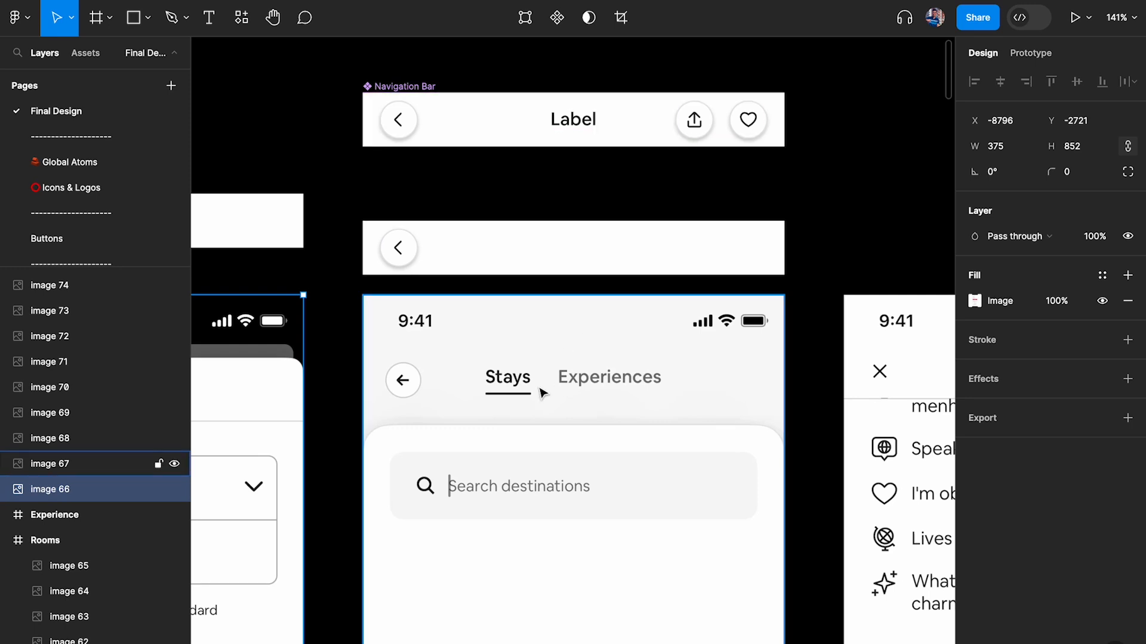
Step: Add a "Stays" text layer over the search screenshot's header and set its fill to 222222
scroll(540, 389, up, 5)
key(t)
click(505, 272)
text(Stays)
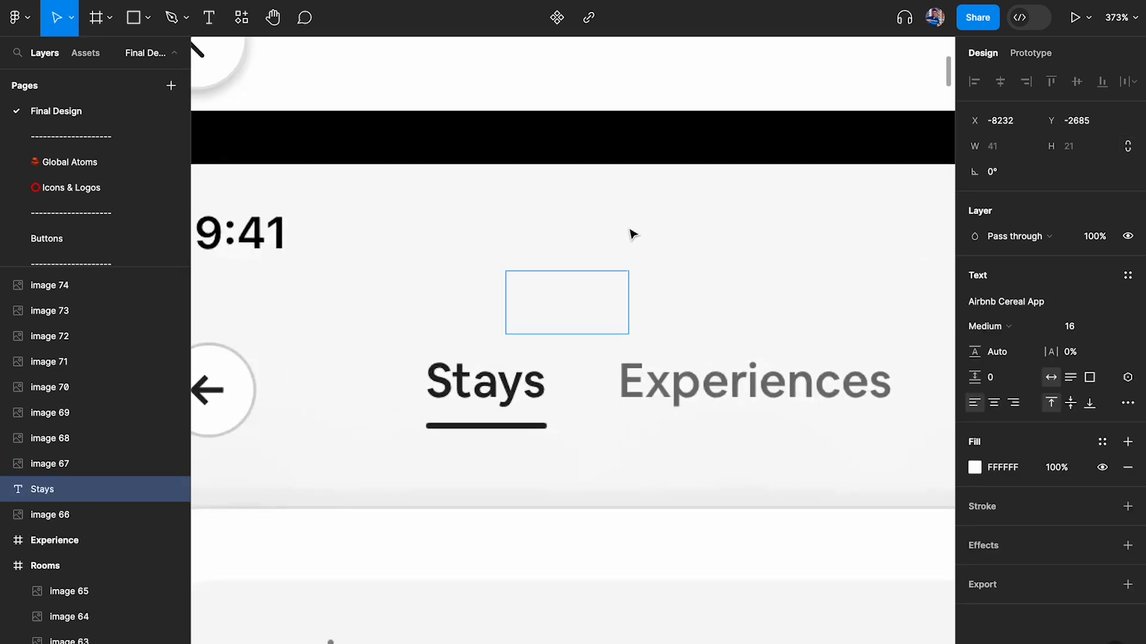
key(Escape)
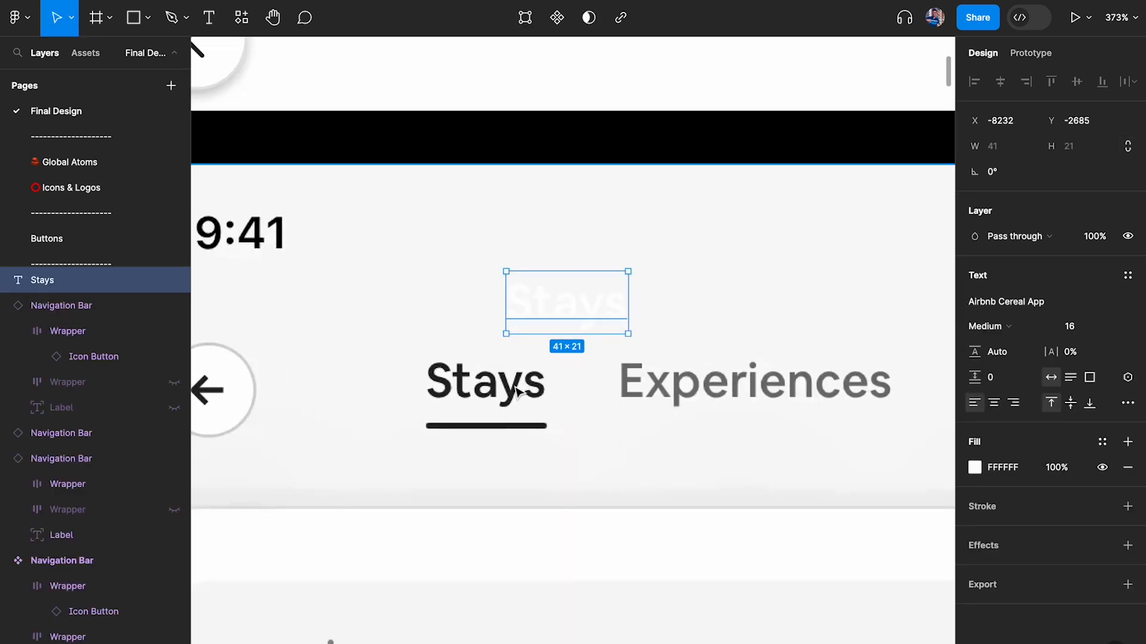
click(1008, 467)
text(2)
key(Return)
Step: Align the Stays text with the screenshot's tab, duplicate it beside it and change the copy's text to "Experiences"
drag(559, 311, 753, 388)
double_click(754, 388)
text(Experei)
key(BackSpace)
key(BackSpace)
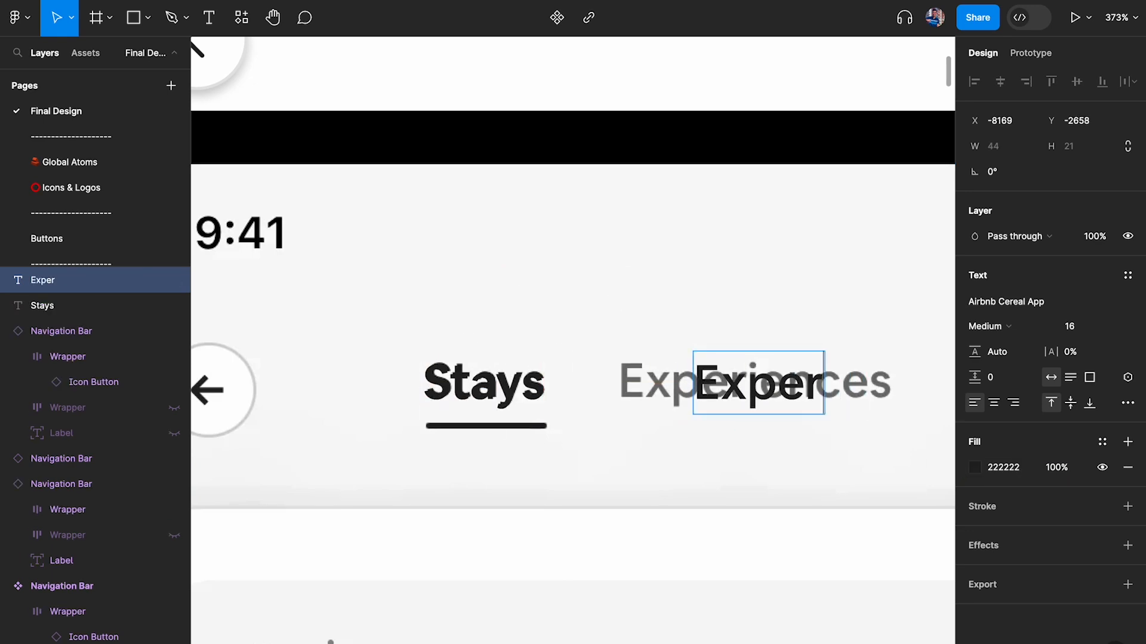
text(iences)
key(Escape)
drag(766, 371, 673, 295)
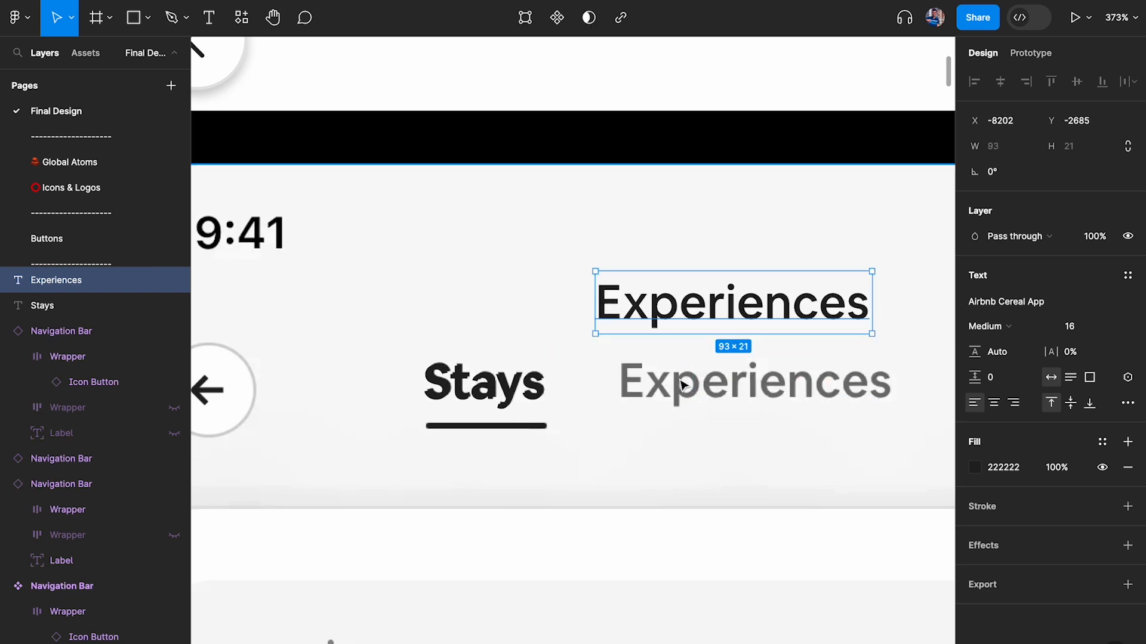
Step: Sample the screenshot's grey tab colour for the Experiences text and place it exactly over the screenshot's Experiences tab
key(i)
click(699, 384)
scroll(665, 303, down, 3)
drag(665, 304, 682, 356)
Step: Wrap the Stays and Experiences texts in one auto layout frame and name it Segmented Control
shift+click(531, 367)
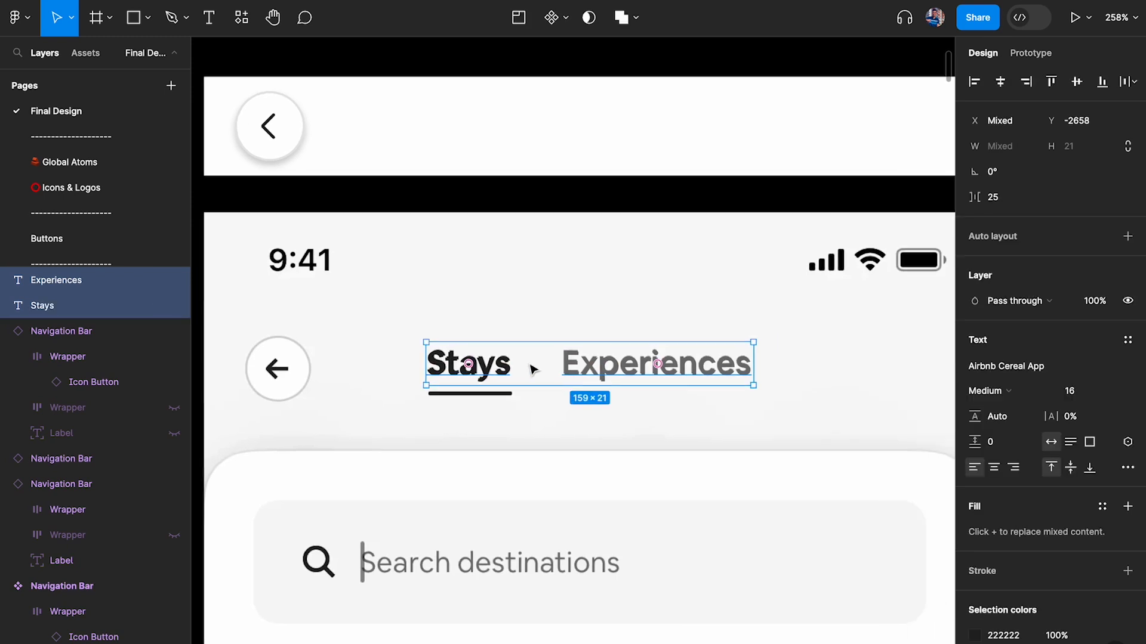
key(shift+a)
scroll(734, 363, down, 3)
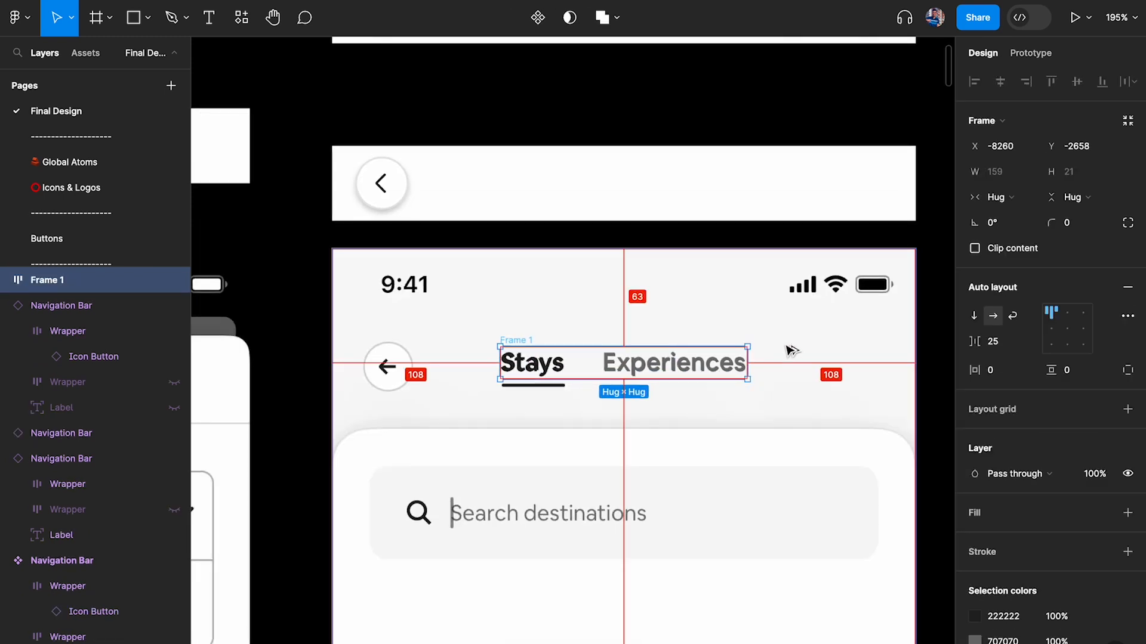
double_click(513, 340)
text(Ta)
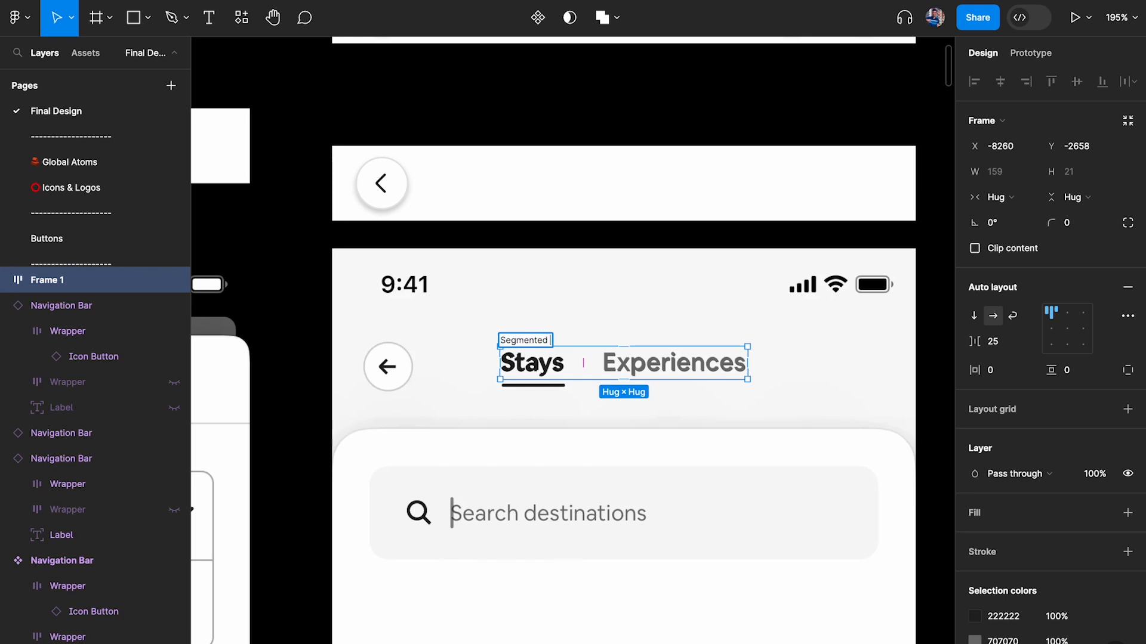
text(l)
key(Return)
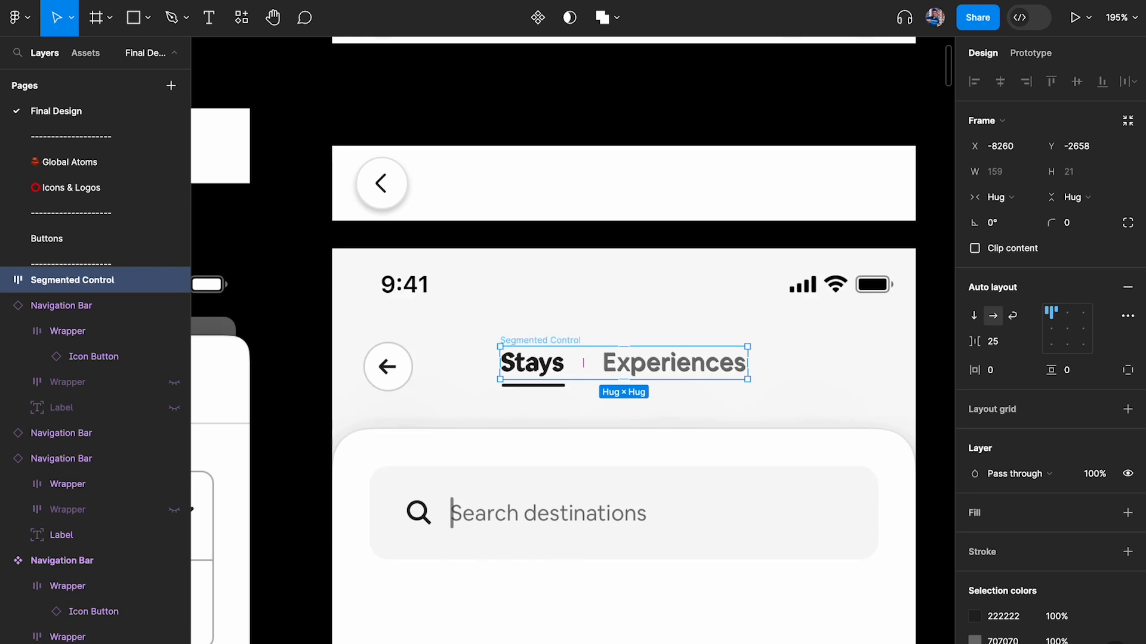
Step: Move the Segmented Control frame just above the search screen's Navigation Bar instance and give it an FFFFFF fill
scroll(515, 335, down, 3)
drag(544, 336, 545, 160)
scroll(545, 160, up, 3)
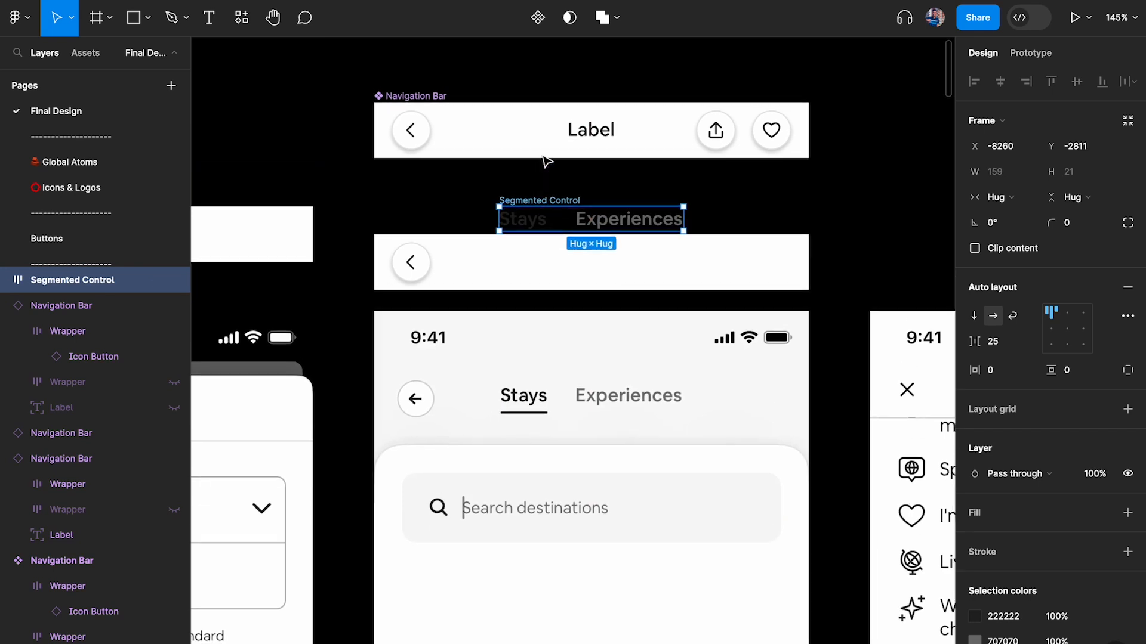
scroll(1104, 454, down, 2)
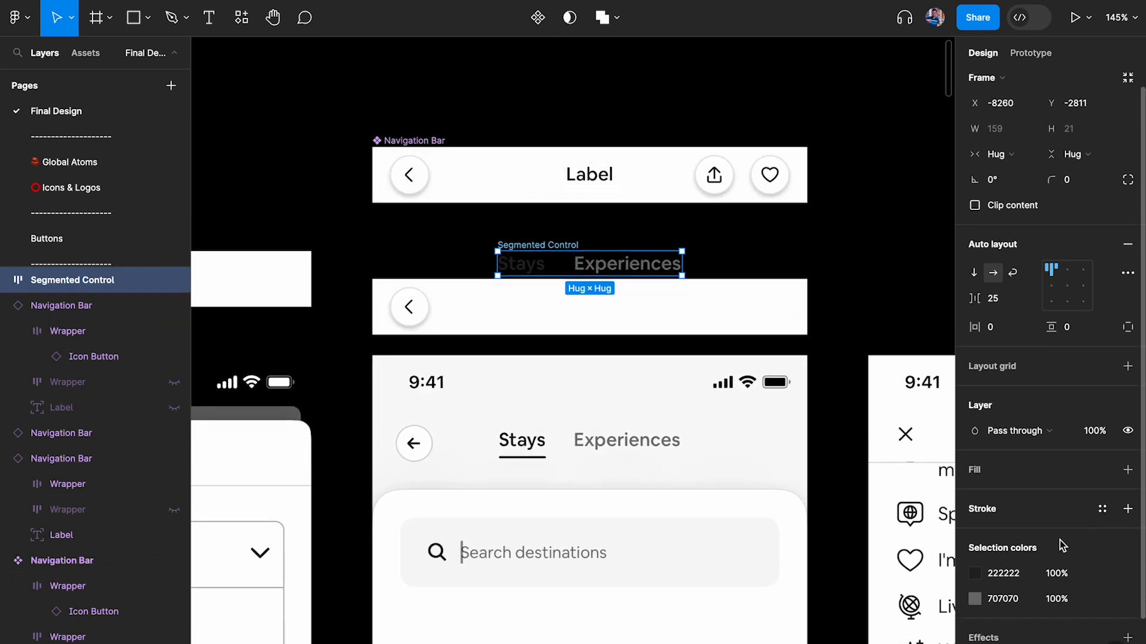
click(1127, 434)
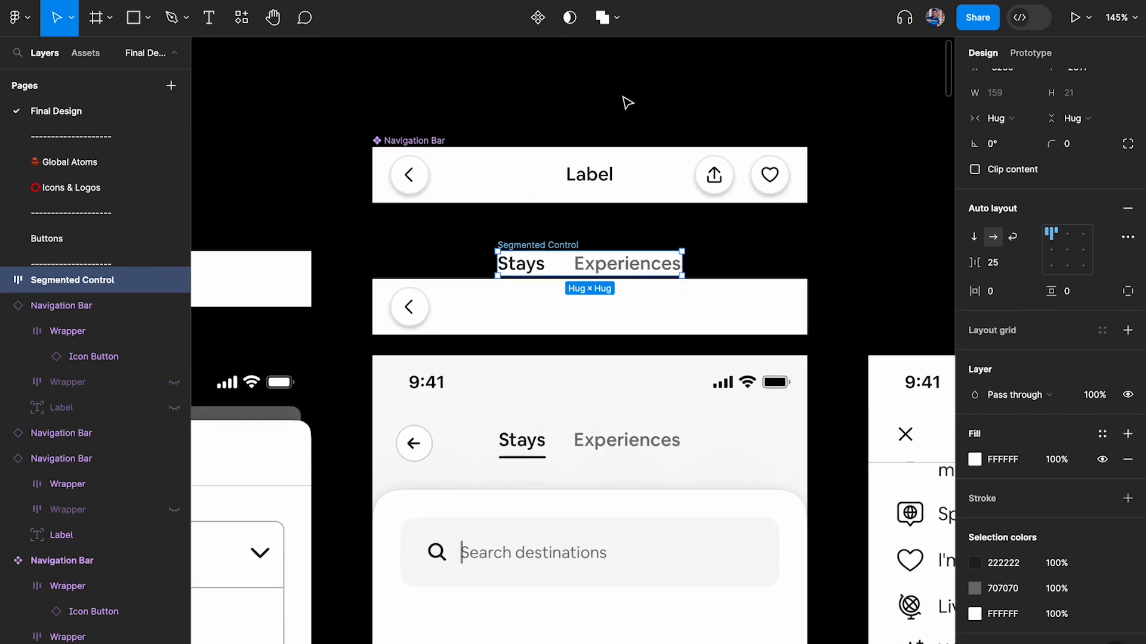
Step: Turn the Segmented Control frame into a component and move it above the Navigation Bar main component
click(538, 18)
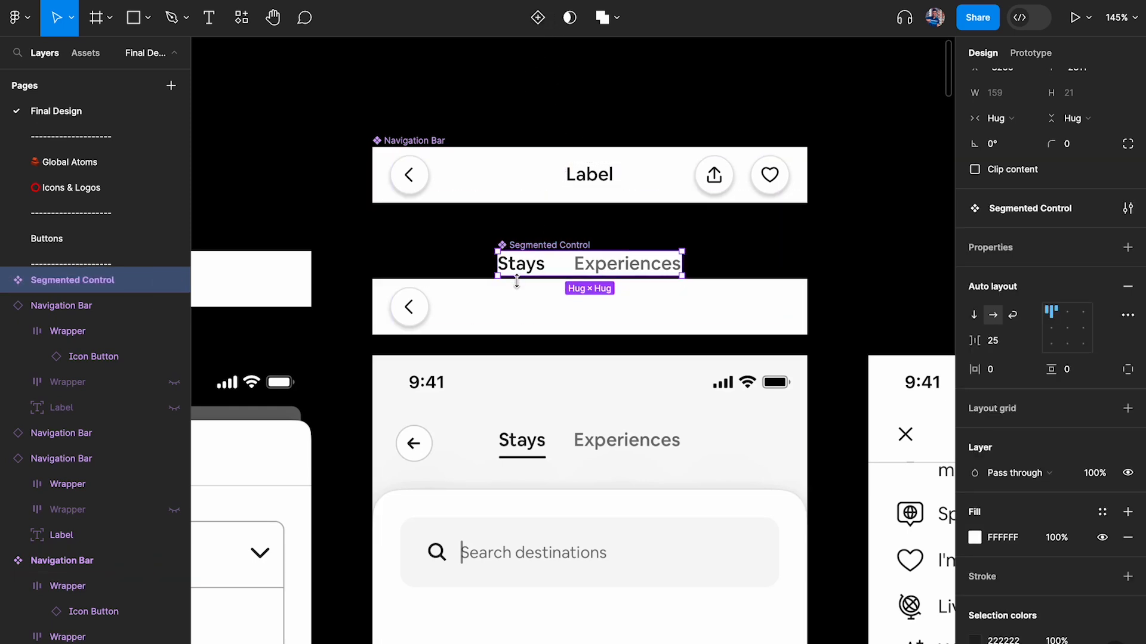
scroll(517, 274, up, 5)
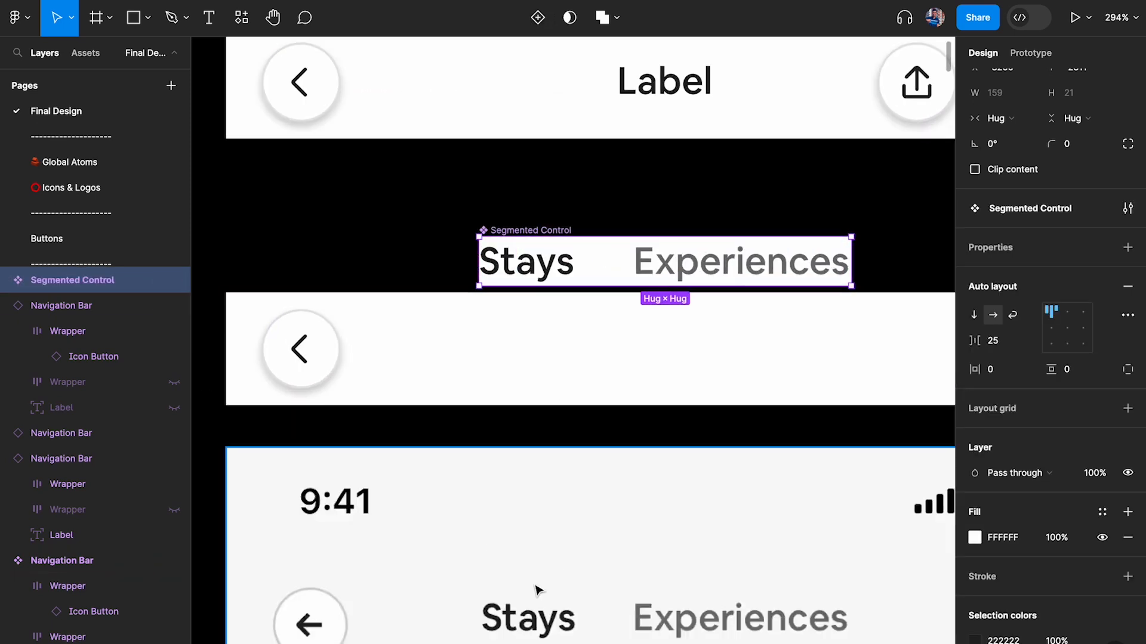
scroll(555, 581, down, 3)
scroll(505, 591, down, 5)
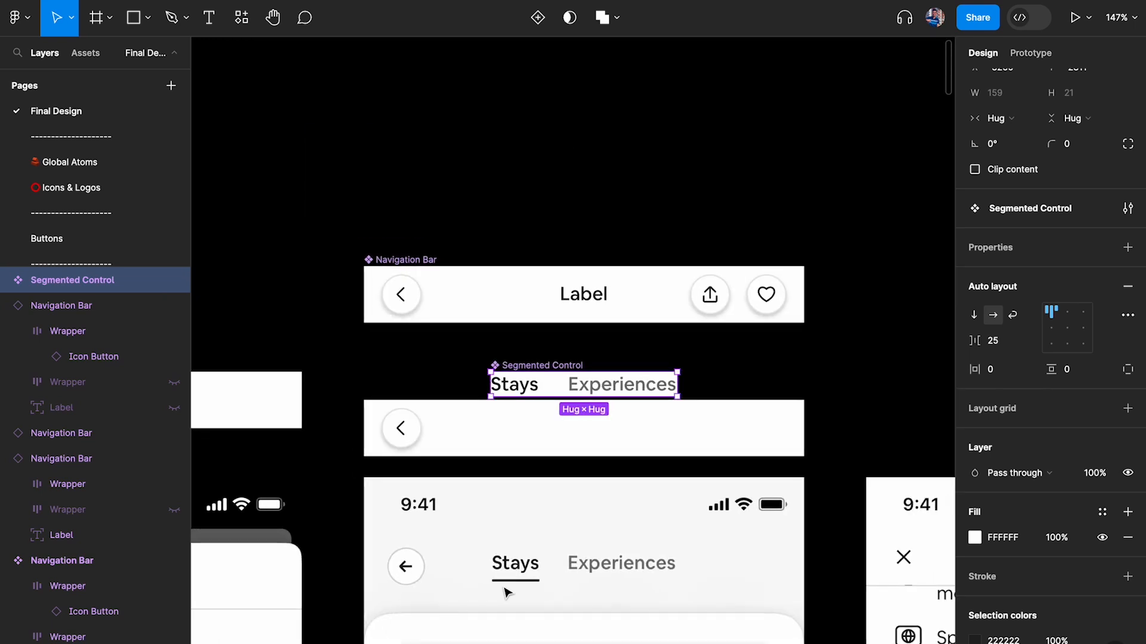
scroll(540, 422, up, 3)
drag(529, 369, 512, 86)
scroll(637, 179, up, 2)
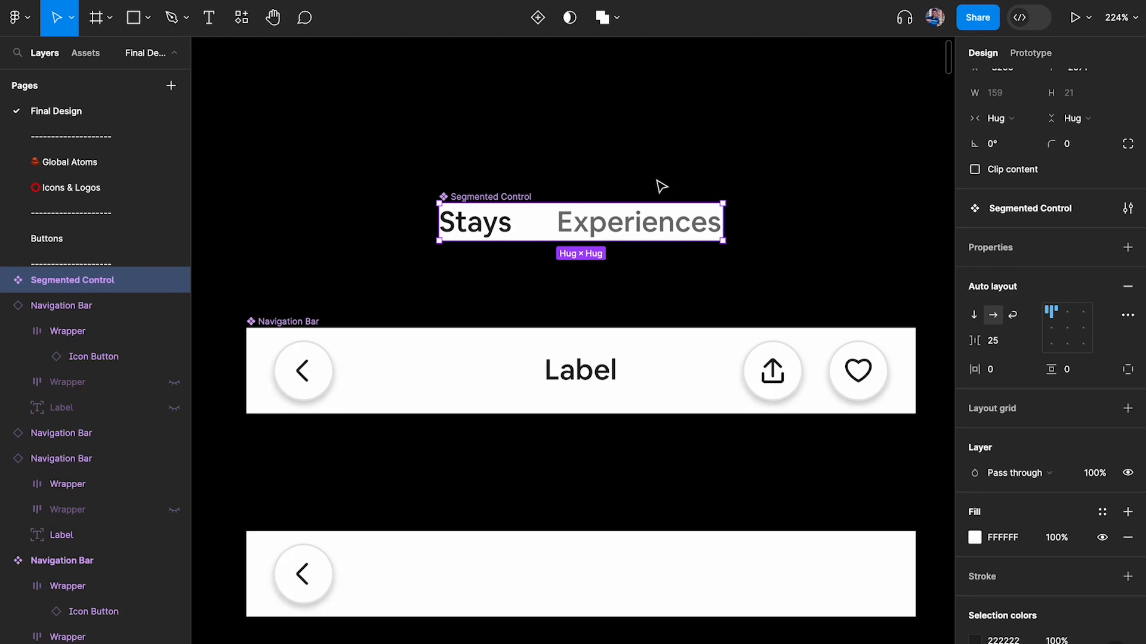
drag(511, 200, 511, 130)
scroll(511, 125, down, 3)
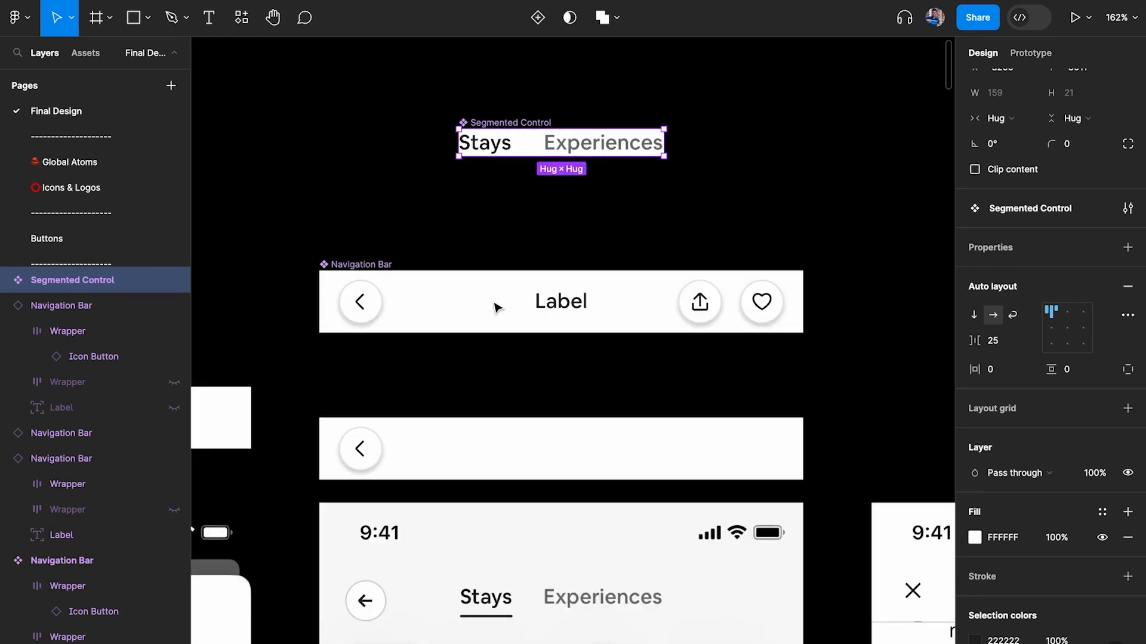
Step: Move the Navigation Bar main component up, closer to the Segmented Control component
click(584, 304)
click(535, 134)
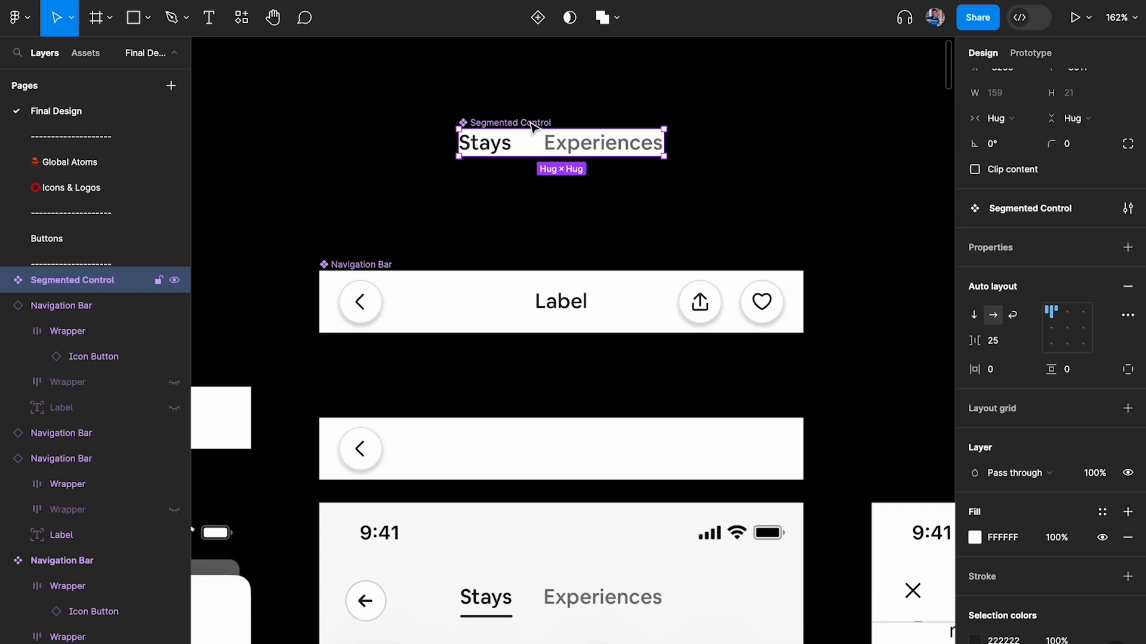
drag(364, 266, 368, 213)
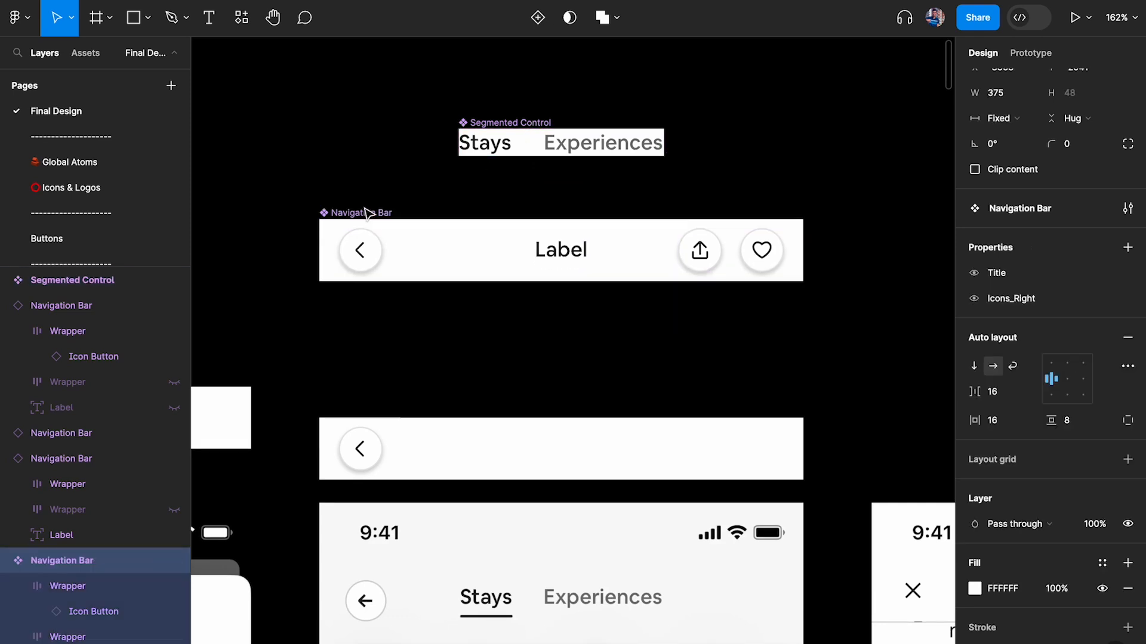
Step: Try adding a second variant to the Navigation Bar component and undo it
click(538, 18)
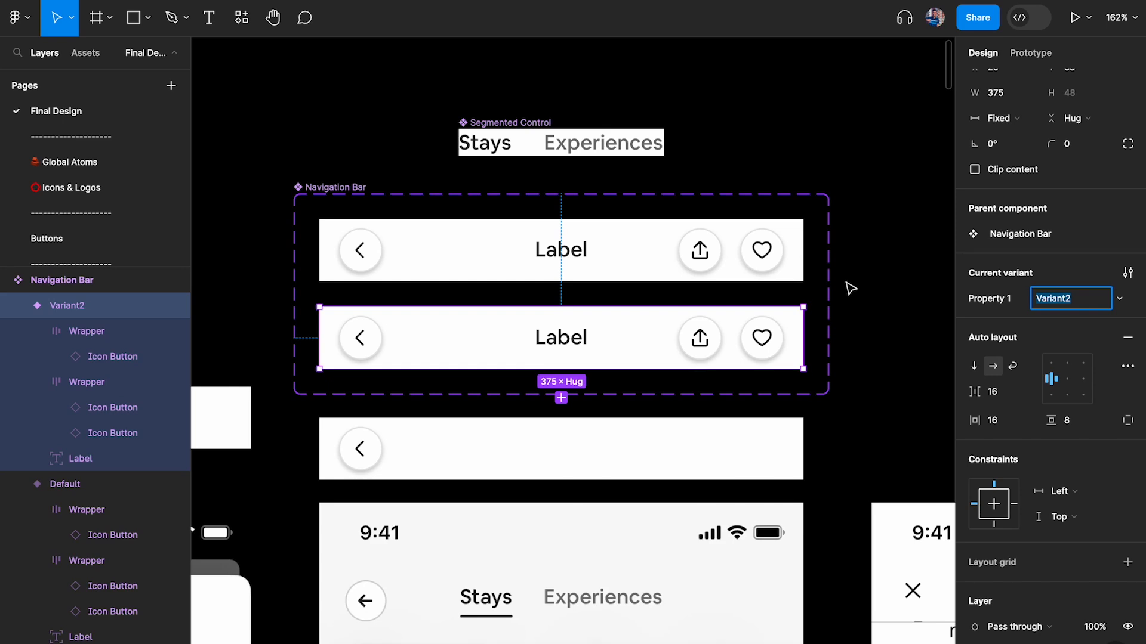
click(851, 289)
key(ctrl+z)
key(ctrl+z)
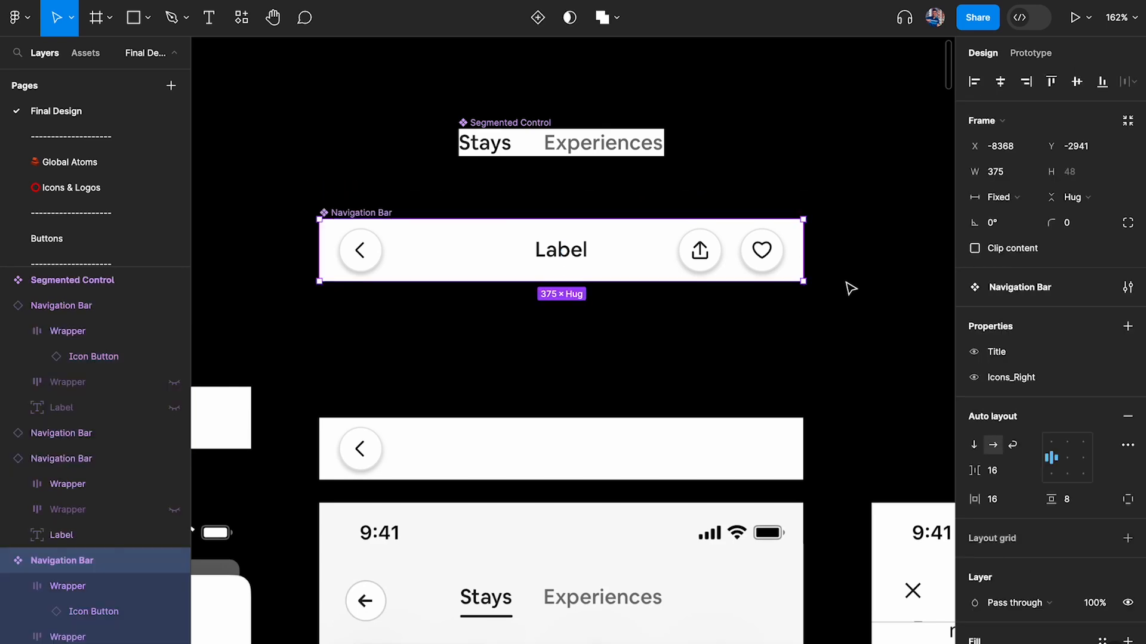
Step: Copy the Navigation Bar's Label text below the component and wrap the copy in an auto layout frame with an FFFFFF fill
click(583, 253)
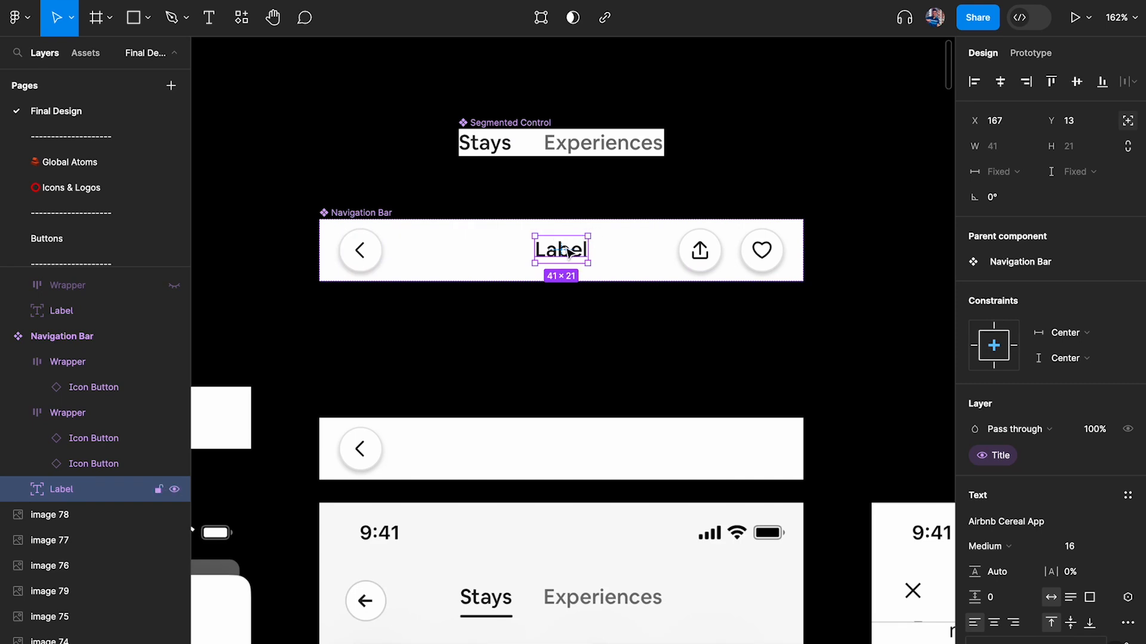
drag(571, 253, 571, 330)
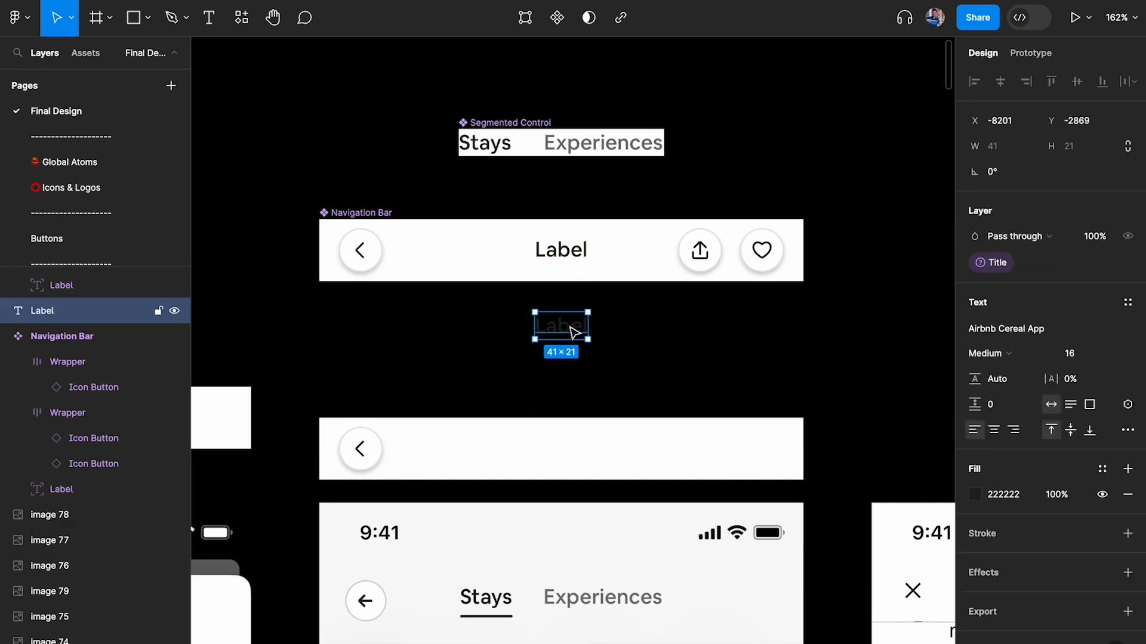
key(shift+a)
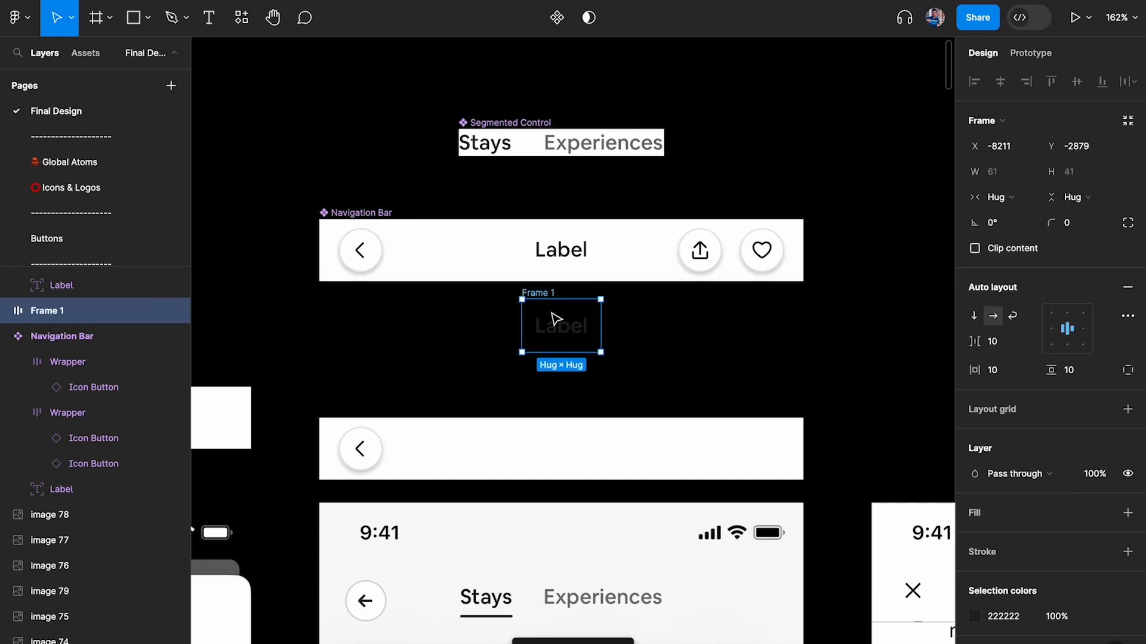
click(5, 311)
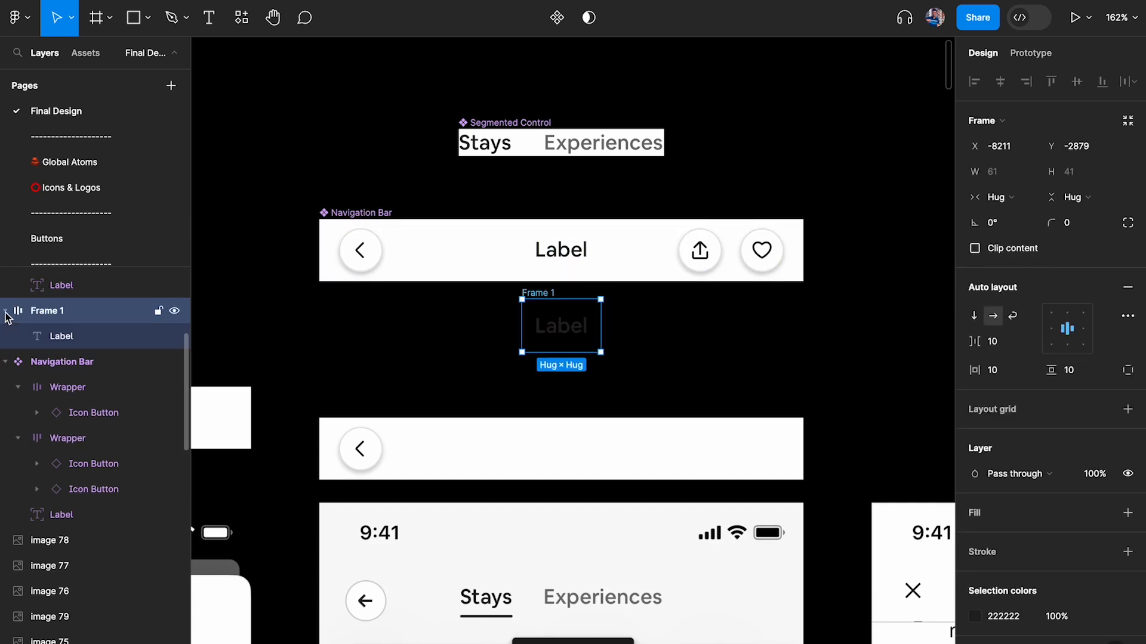
scroll(1128, 417, down, 2)
click(1128, 444)
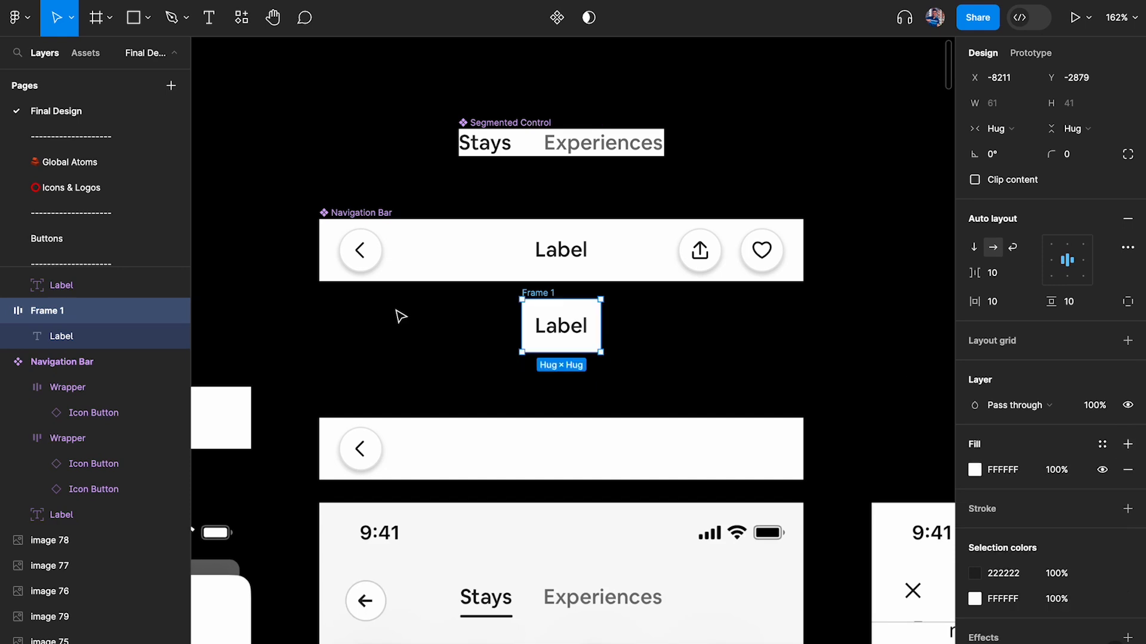
Step: Rename the auto layout frame around the copied label as Centre Title
double_click(49, 318)
text(La)
text(ntre Title)
key(Return)
Step: Set the Centre Title frame's item spacing, horizontal padding and vertical padding to 0
click(1003, 274)
text(0)
key(Tab)
text(0)
key(Tab)
text(0)
key(Return)
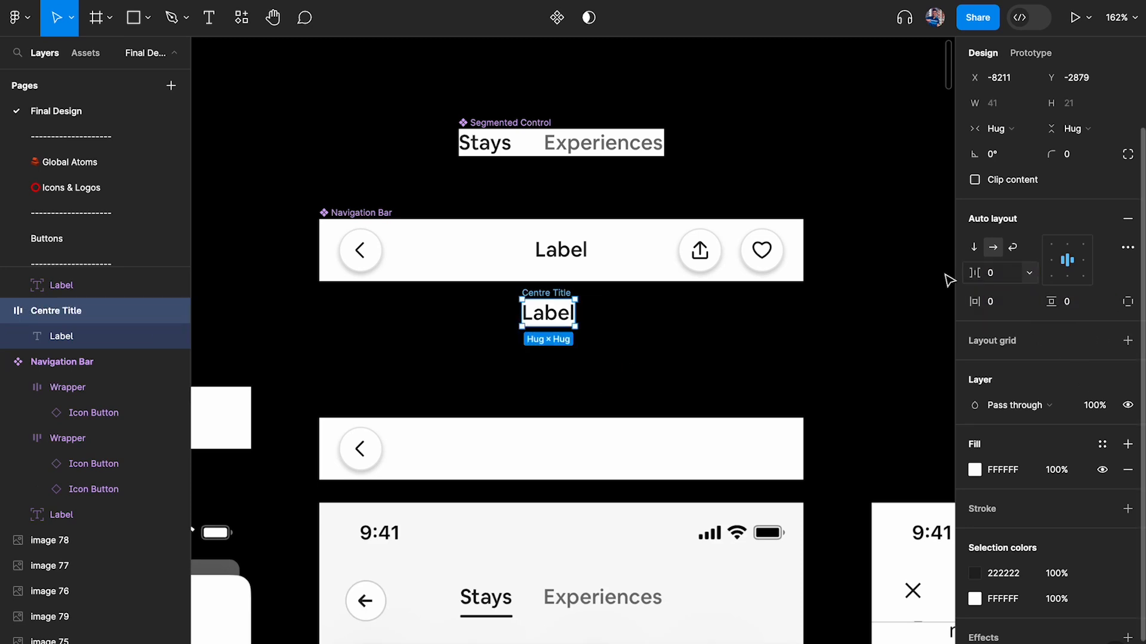
Step: Place the Centre Title frame directly beneath the Segmented Control and turn it into a component
scroll(548, 294, up, 3)
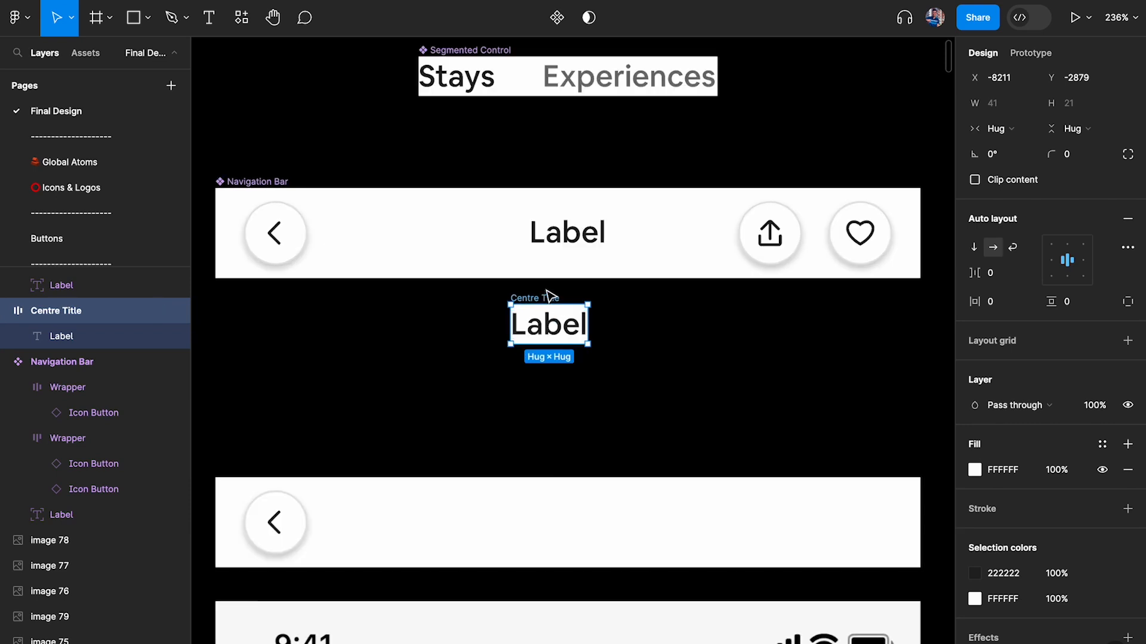
drag(545, 299, 455, 120)
click(556, 18)
scroll(449, 179, up, 1)
drag(330, 84, 710, 199)
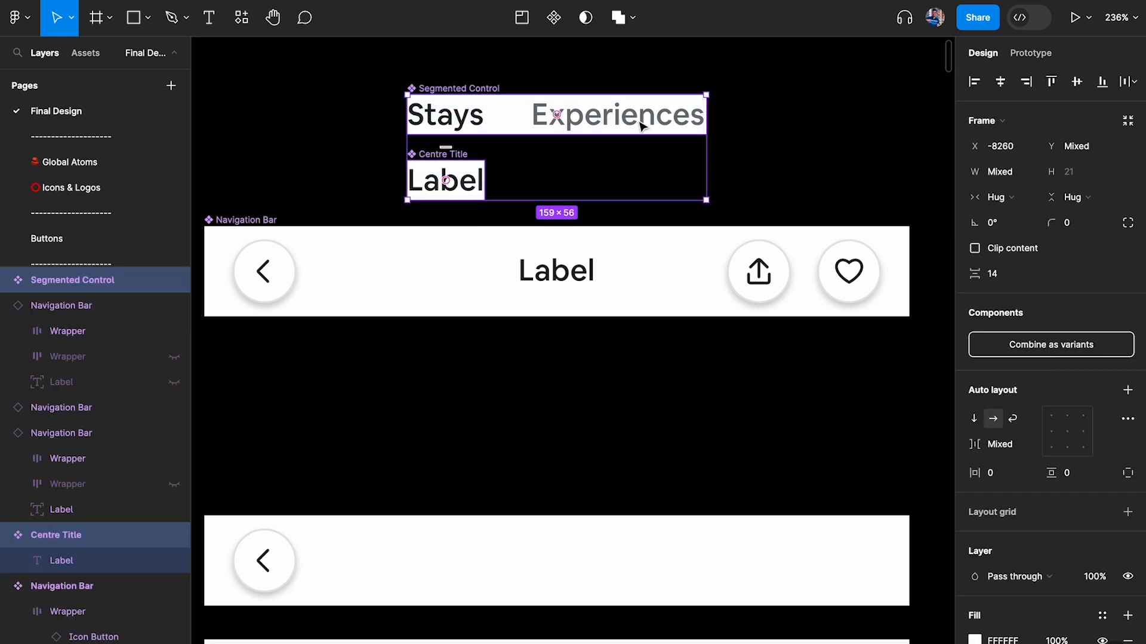
scroll(641, 108, down, 1)
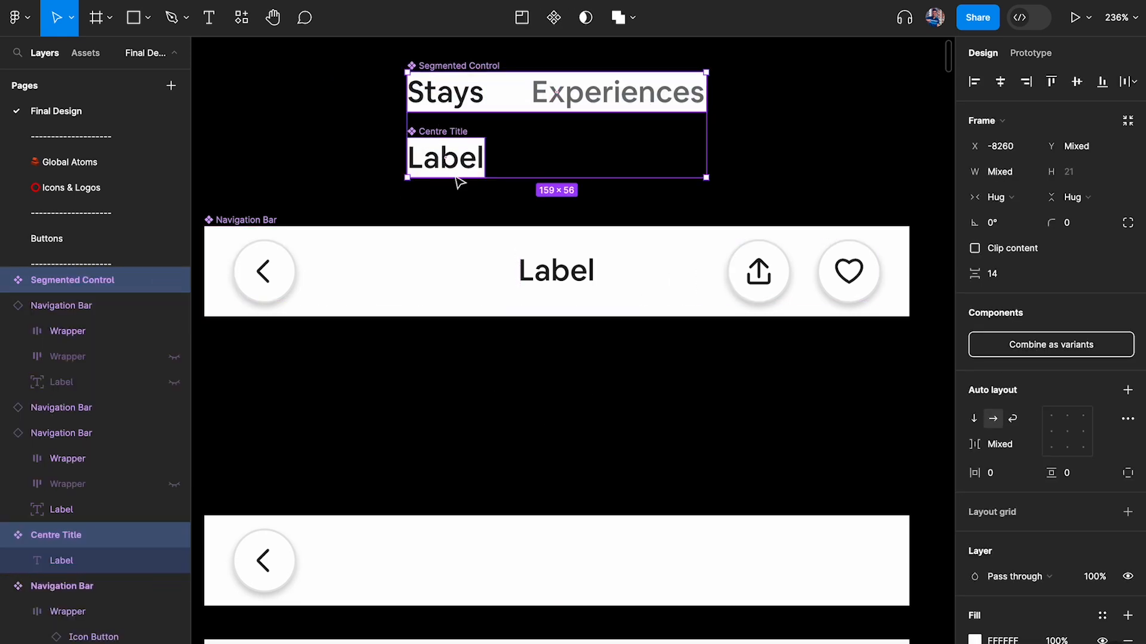
Step: Add an instance of Centre Title inside the Navigation Bar component and give it absolute position
click(434, 136)
drag(428, 136, 588, 265)
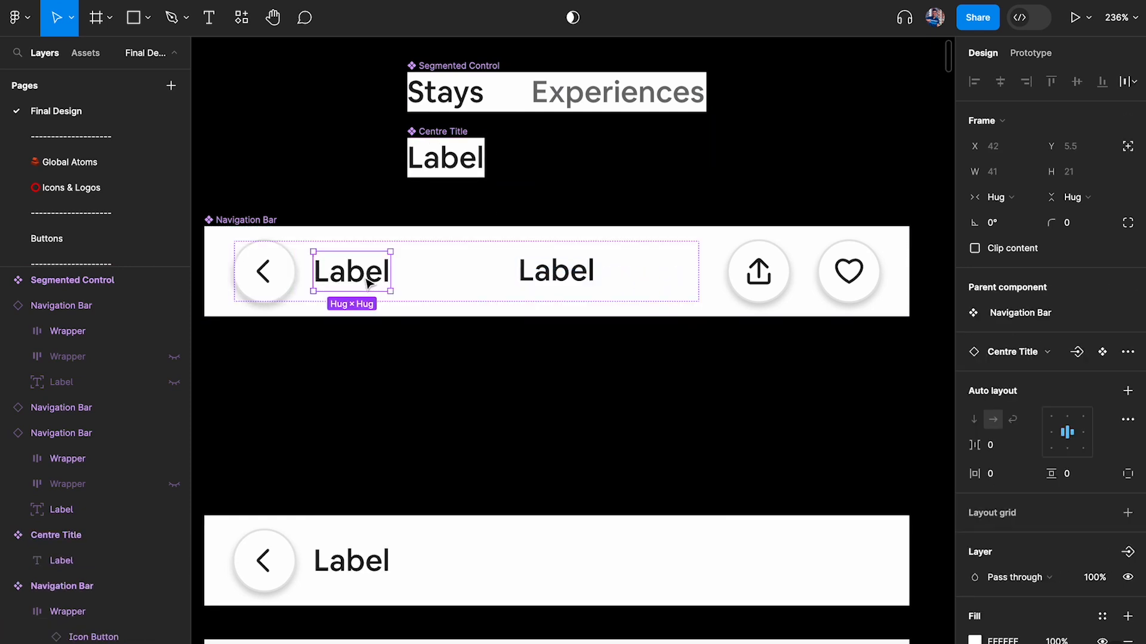
key(Delete)
click(571, 276)
key(ctrl+v)
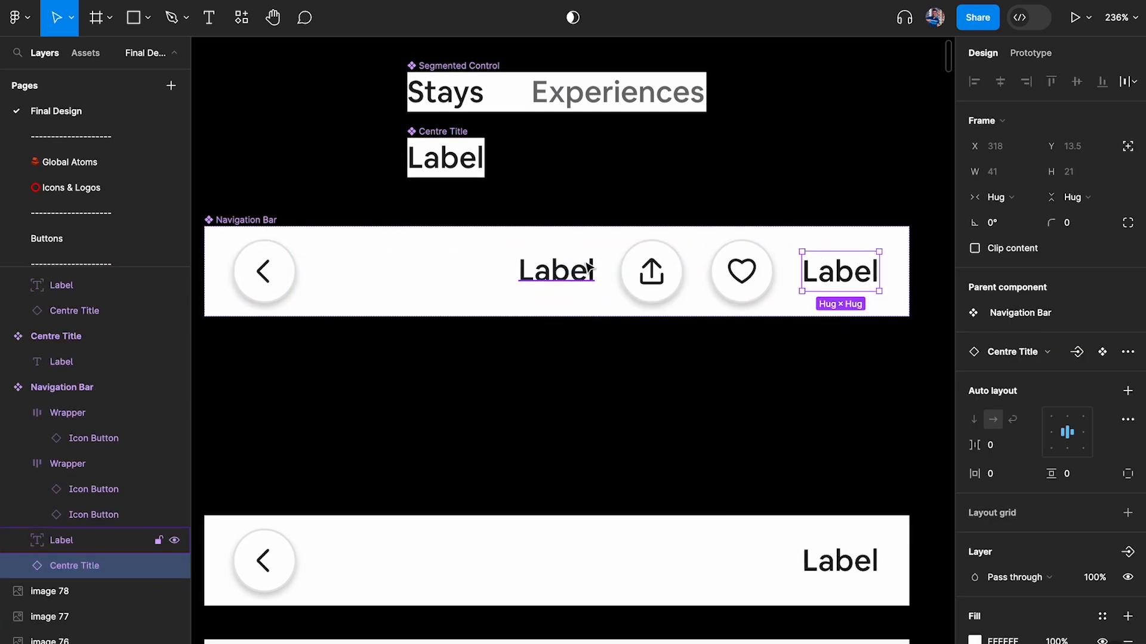
click(1128, 148)
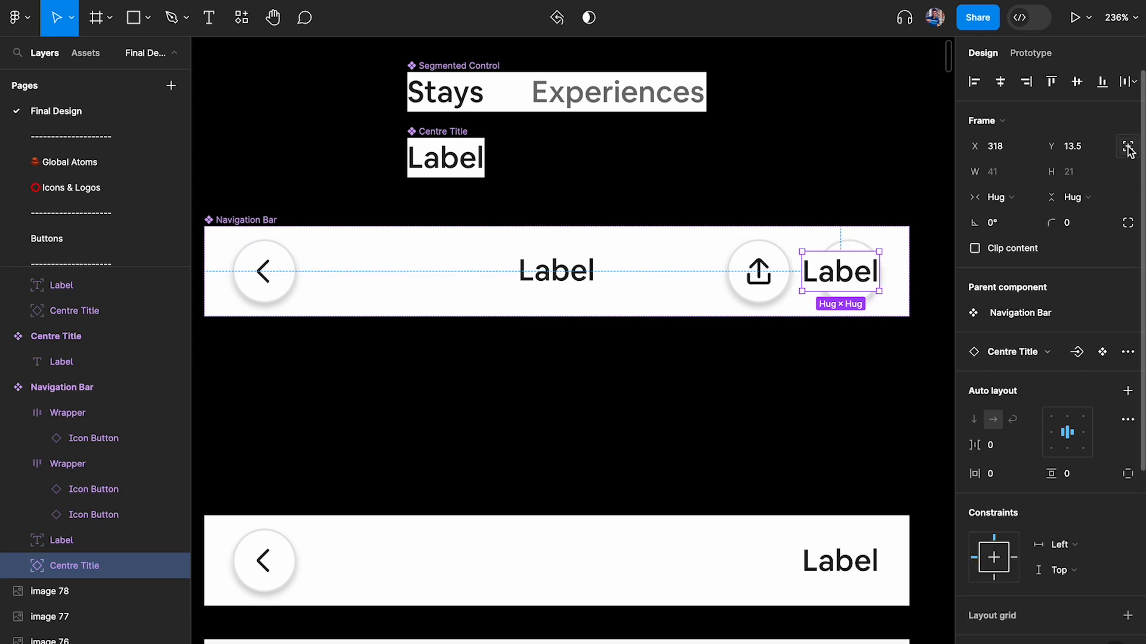
click(1002, 85)
key(ctrl+z)
Step: Delete the old Label text from the Navigation Bar component and centre the Centre Title instance horizontally and vertically in the bar
click(564, 276)
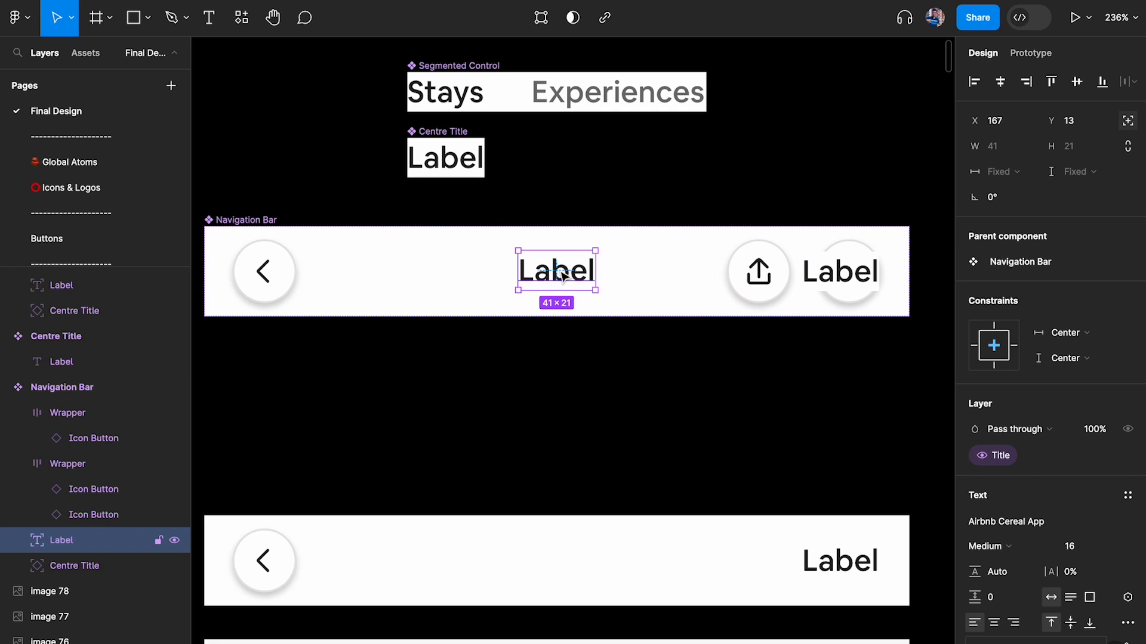
key(Delete)
ctrl+click(760, 274)
click(839, 276)
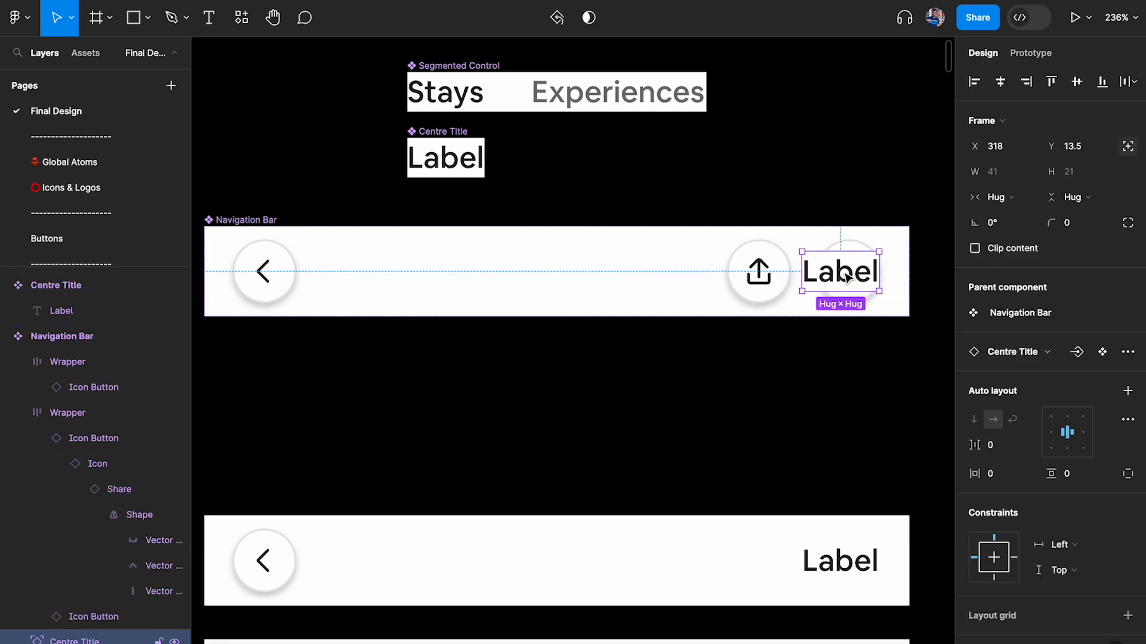
click(1003, 81)
click(1077, 82)
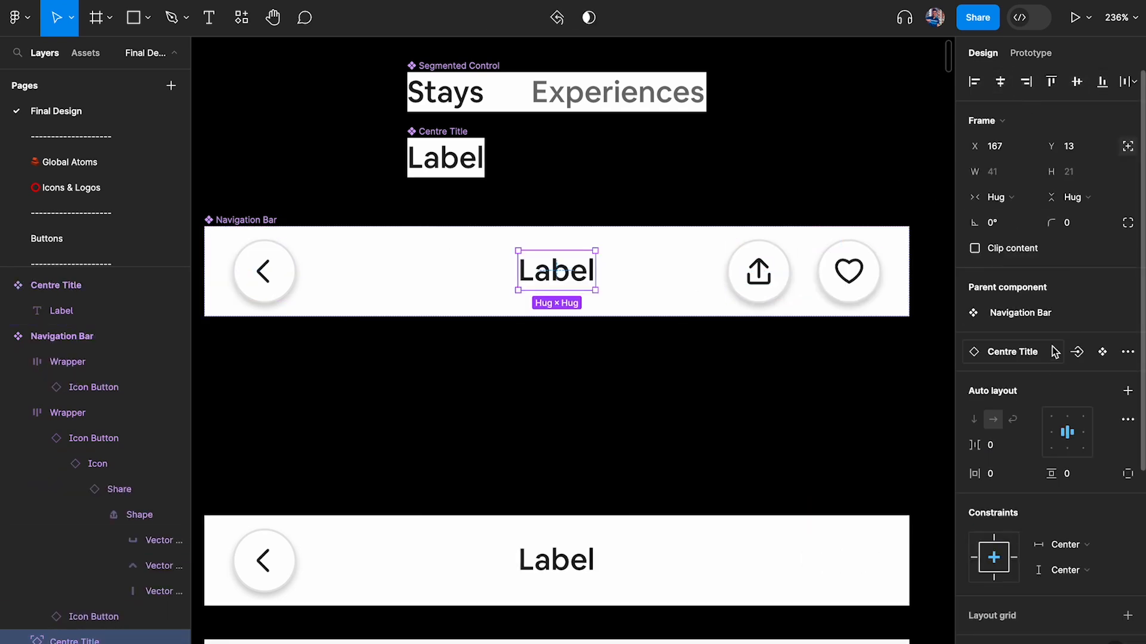
Step: Try making the Navigation Bar component narrower to test the centred title, and undo the resize
click(740, 386)
click(643, 245)
drag(910, 243, 729, 251)
key(super+z)
scroll(731, 253, down, 4)
scroll(620, 249, up, 4)
scroll(616, 250, left, 1)
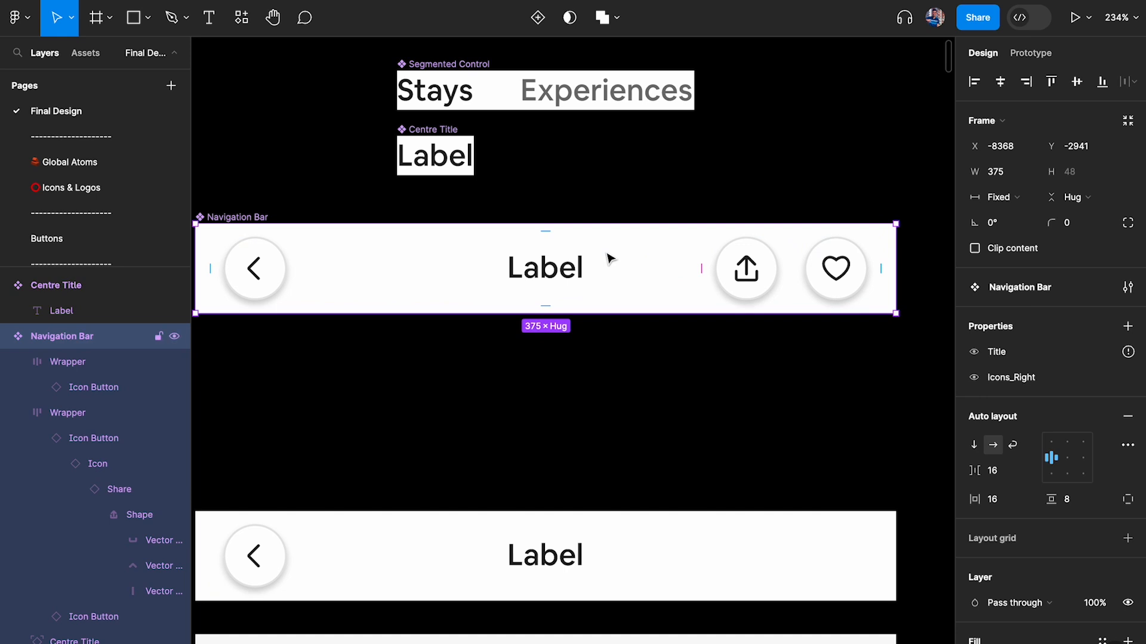
Step: Link the visibility of the Navigation Bar's Centre Title instance to the existing Title property
click(571, 267)
scroll(1083, 418, down, 2)
scroll(1115, 468, down, 5)
click(1127, 401)
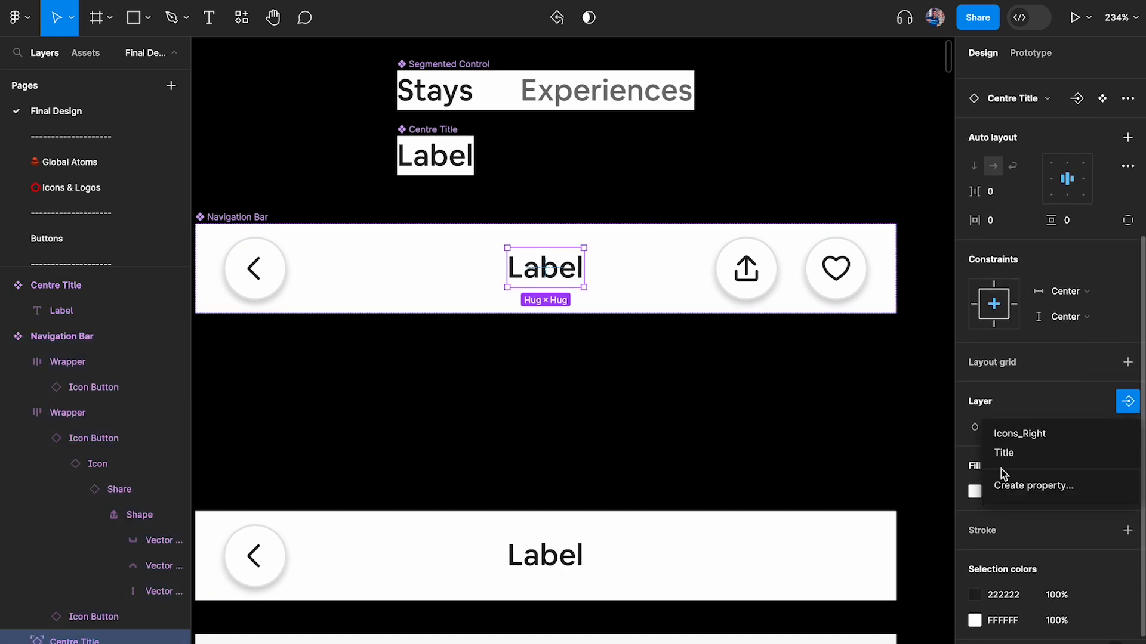
click(995, 455)
click(711, 410)
scroll(711, 410, down, 3)
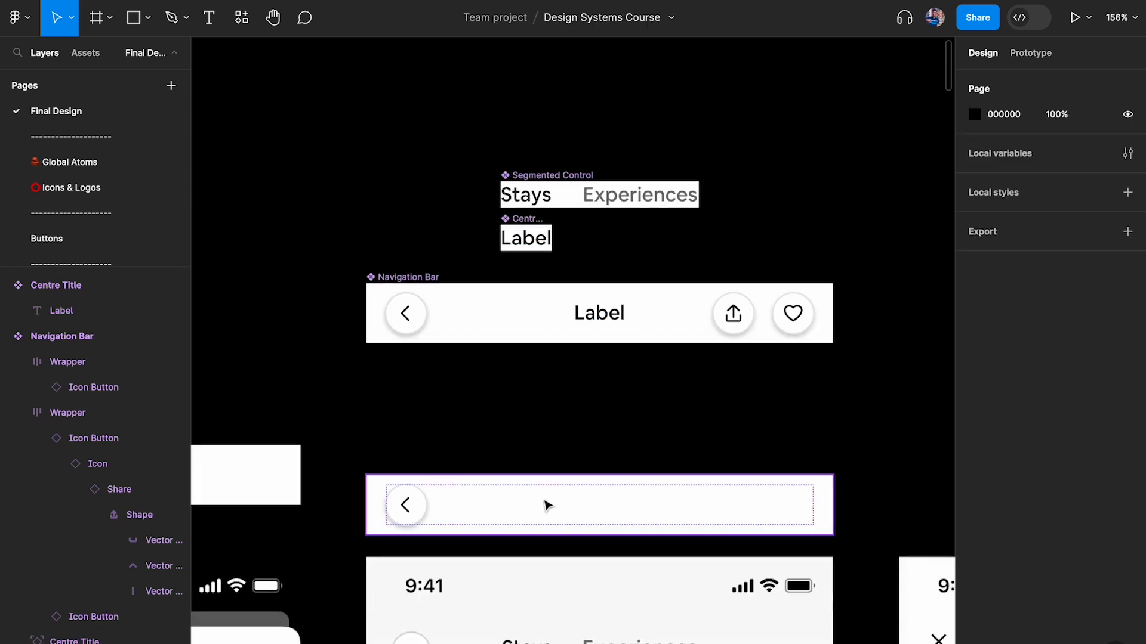
Step: Create an instance swap property named Centre Content for the Navigation Bar's Centre Title, adding Segmented Control to its preferred values
click(552, 501)
scroll(577, 503, down, 1)
scroll(555, 250, up, 3)
click(624, 288)
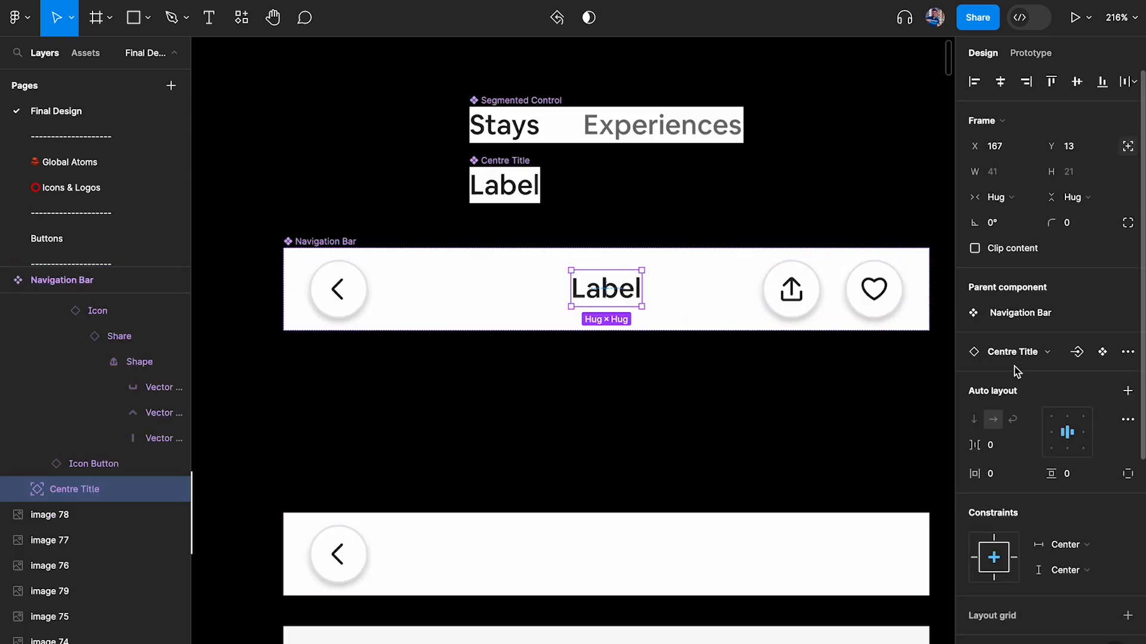
click(1077, 353)
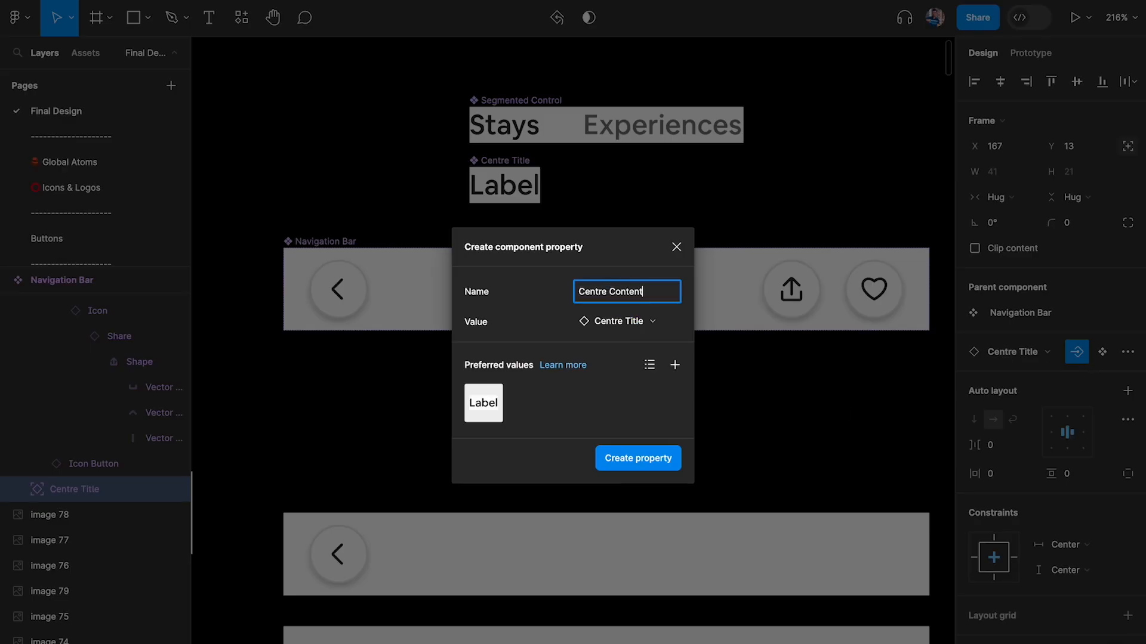
click(675, 366)
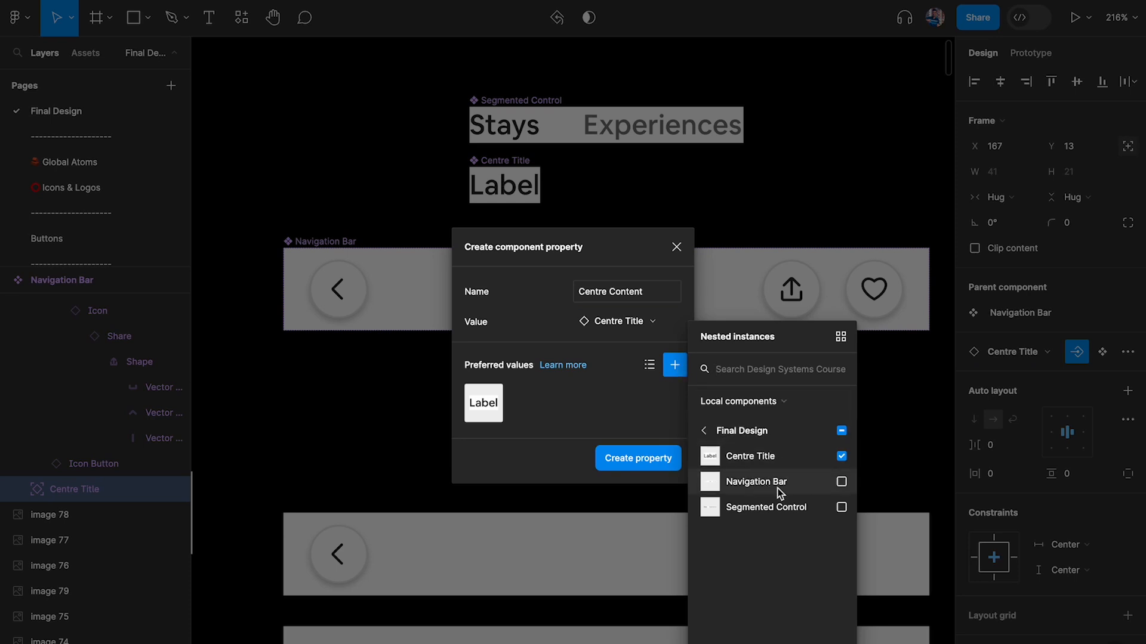
click(771, 512)
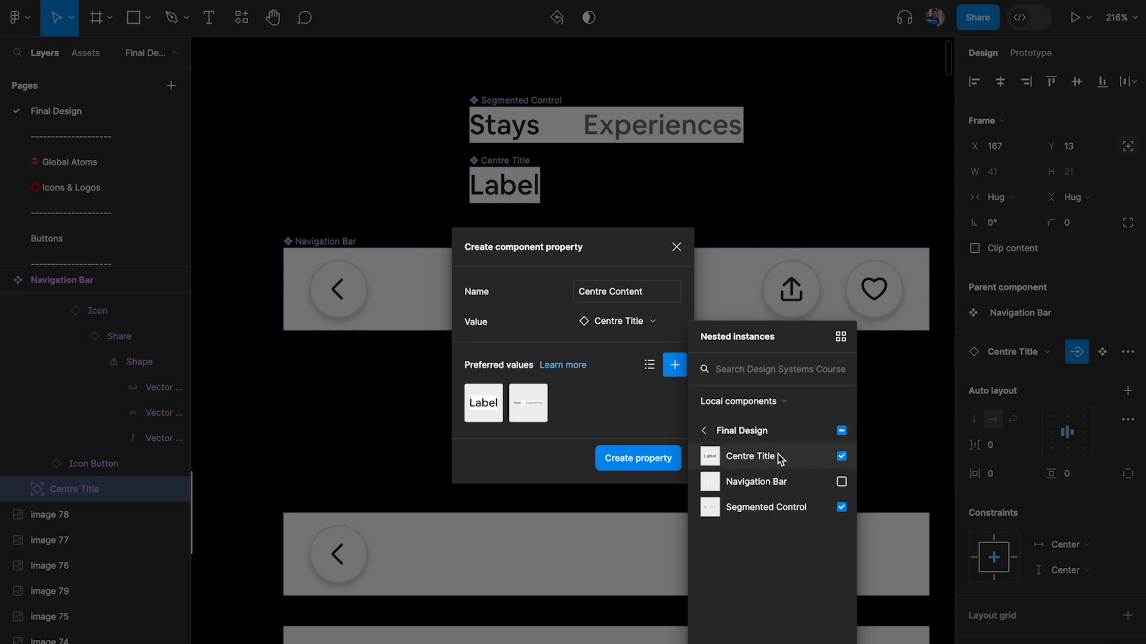
click(652, 460)
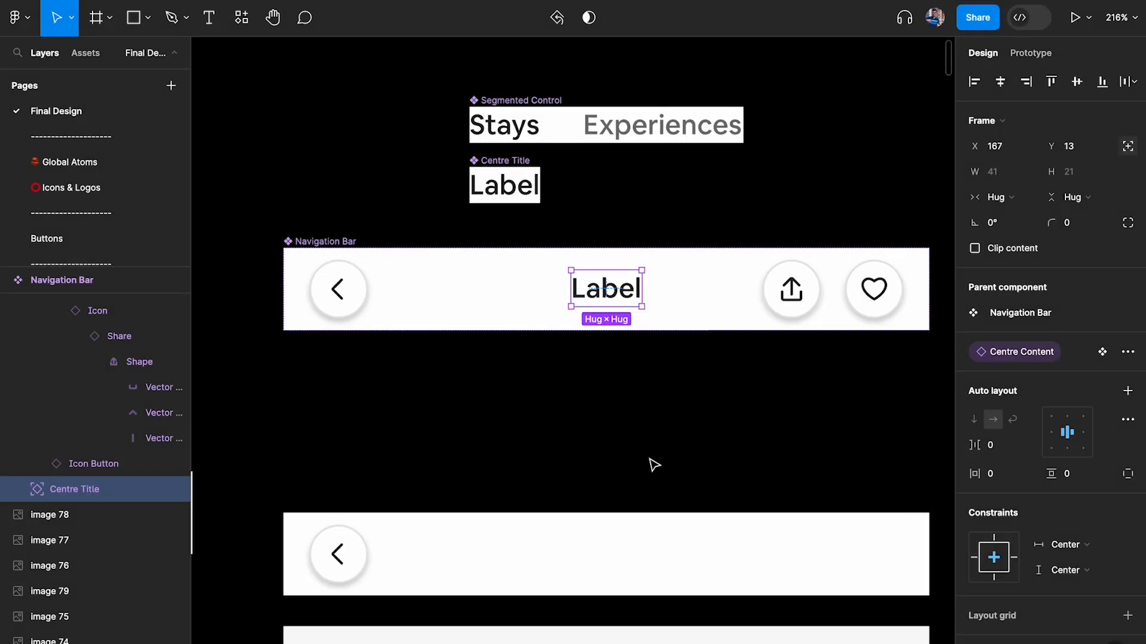
Step: Enable Title on the Navigation Bar instance above the Stays/Experiences screen and set its Centre Content to Segmented Control
scroll(652, 463, down, 3)
click(606, 450)
scroll(616, 459, down, 1)
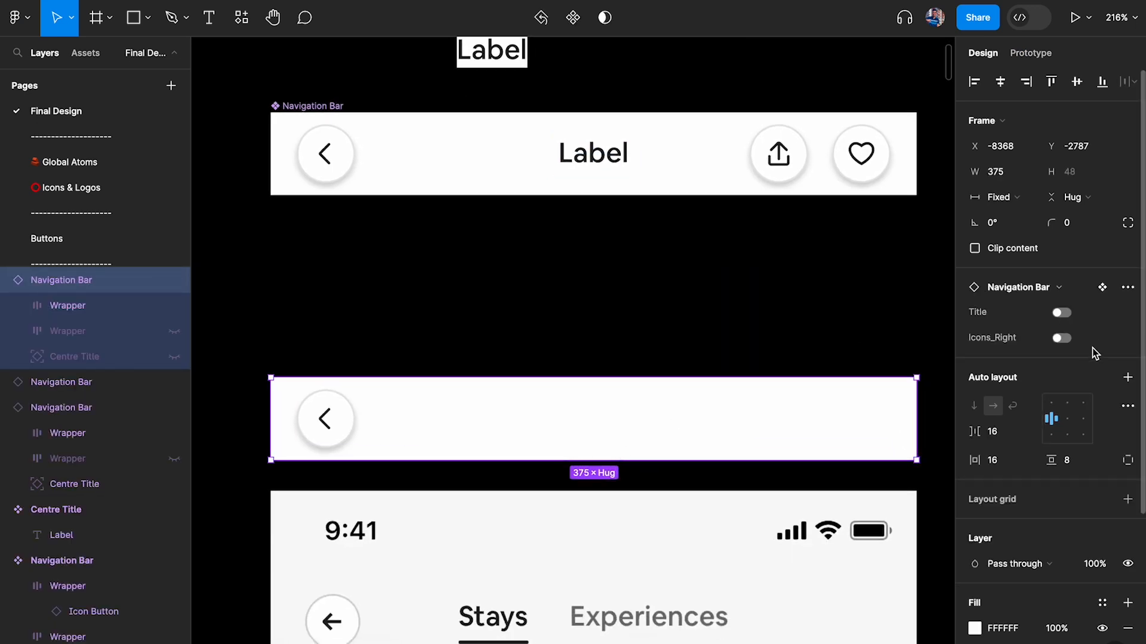
click(1061, 312)
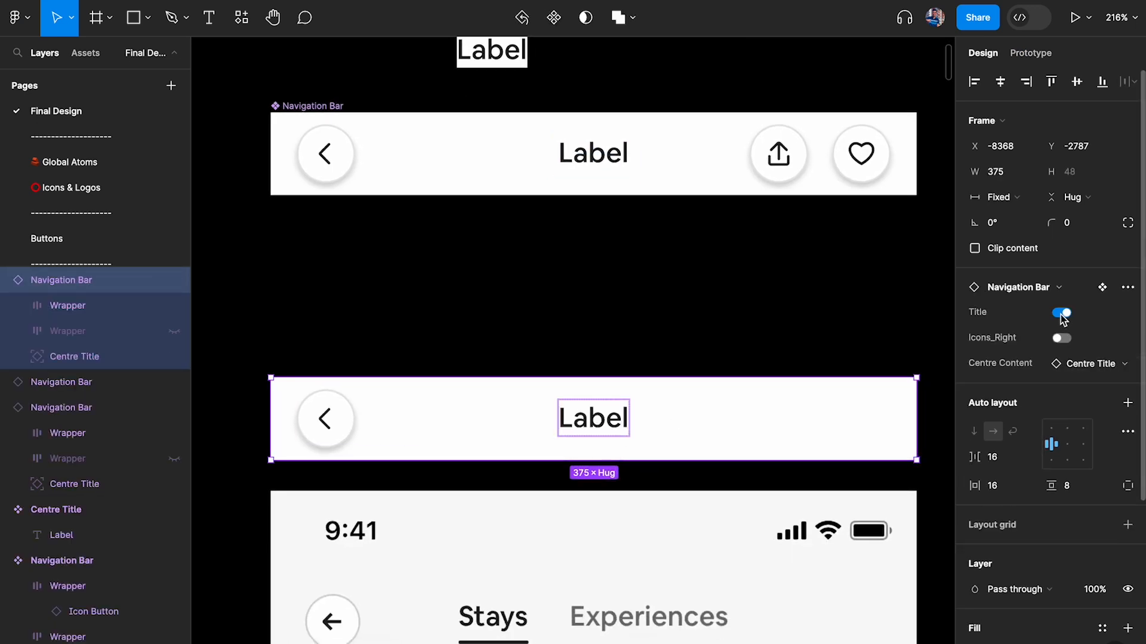
click(1087, 366)
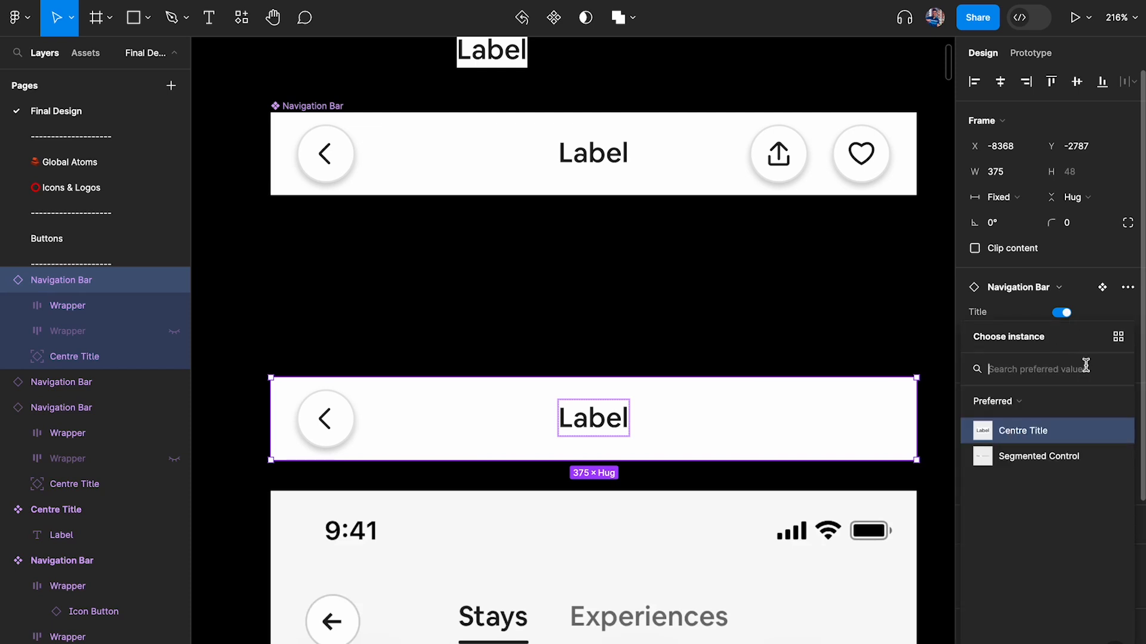
click(1039, 458)
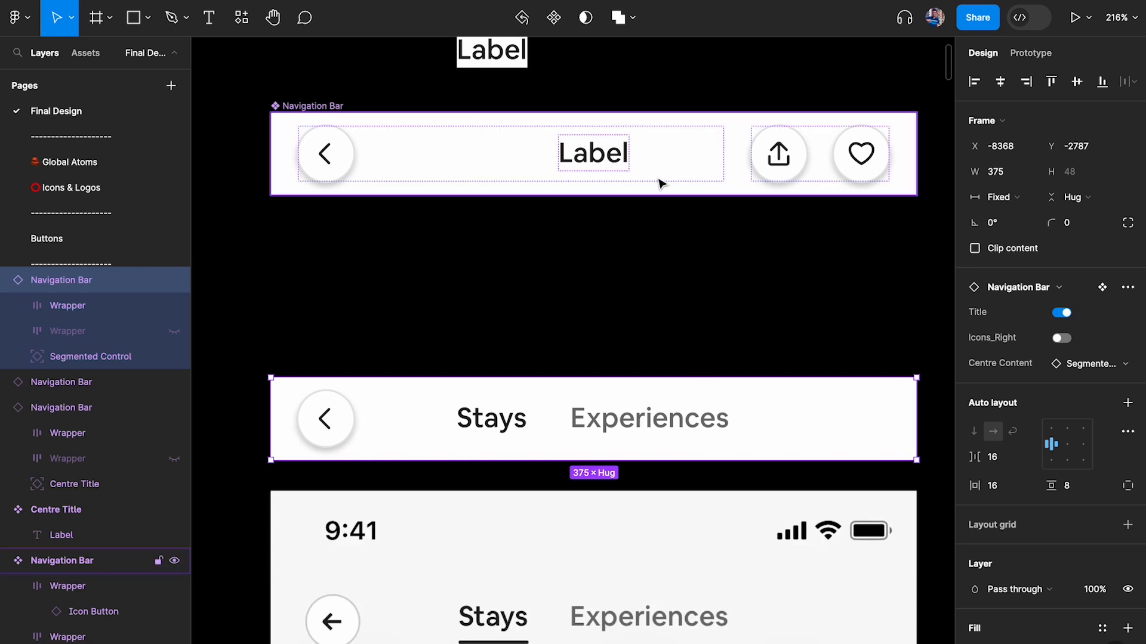
Step: Try enabling Icons_Right on the Segmented Control navigation bar instance, and switch it off again
click(1061, 338)
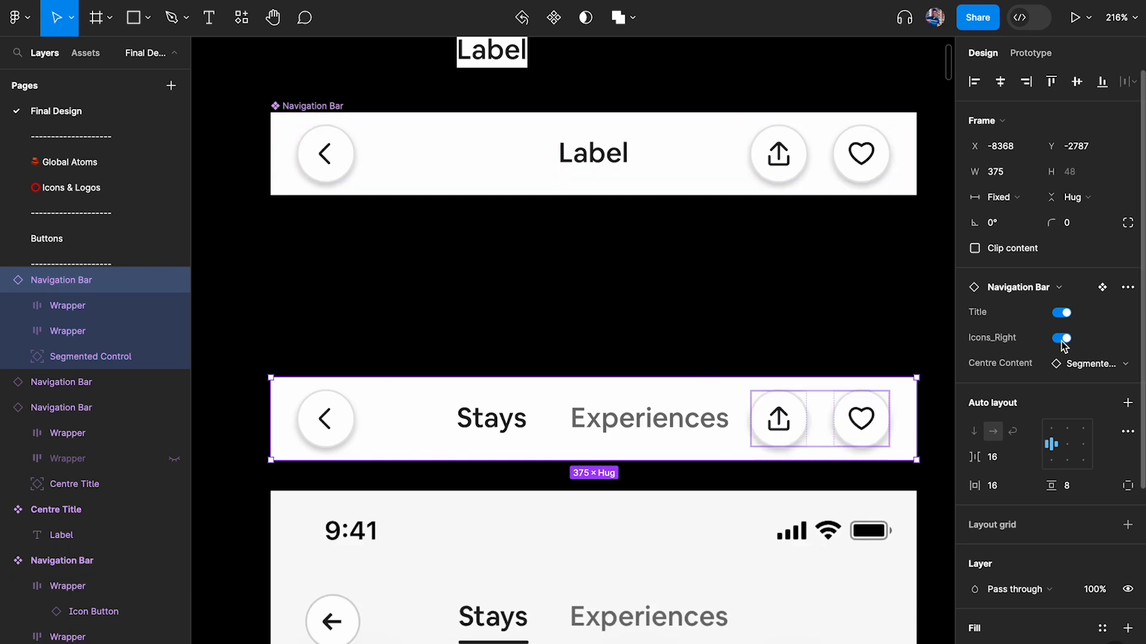
click(839, 317)
scroll(840, 317, down, 3)
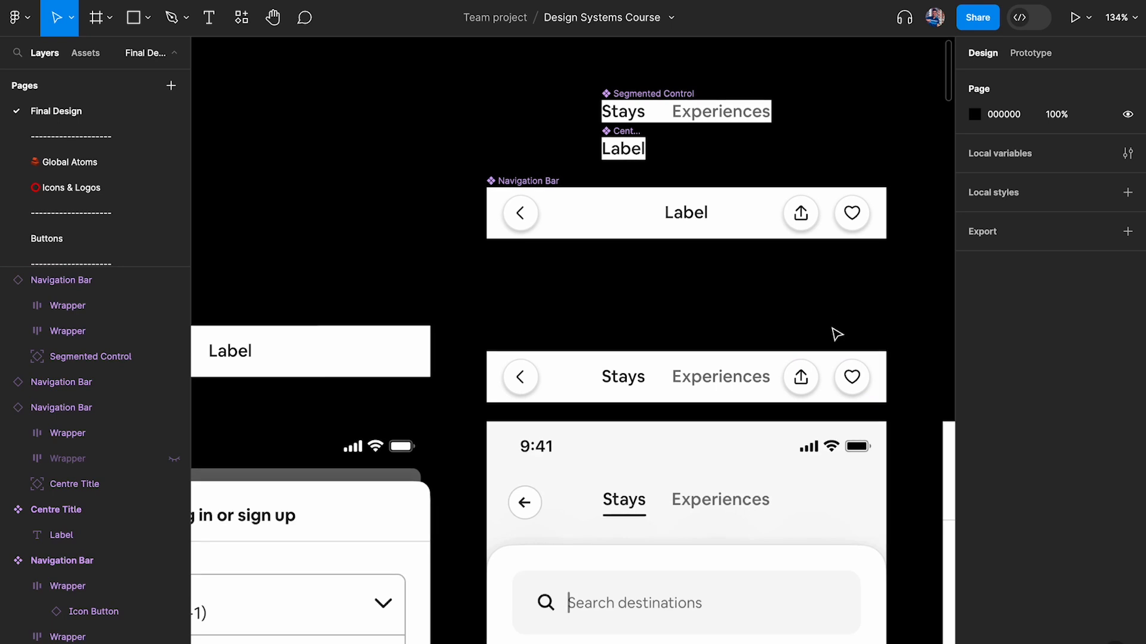
click(825, 363)
scroll(825, 363, up, 3)
click(1061, 338)
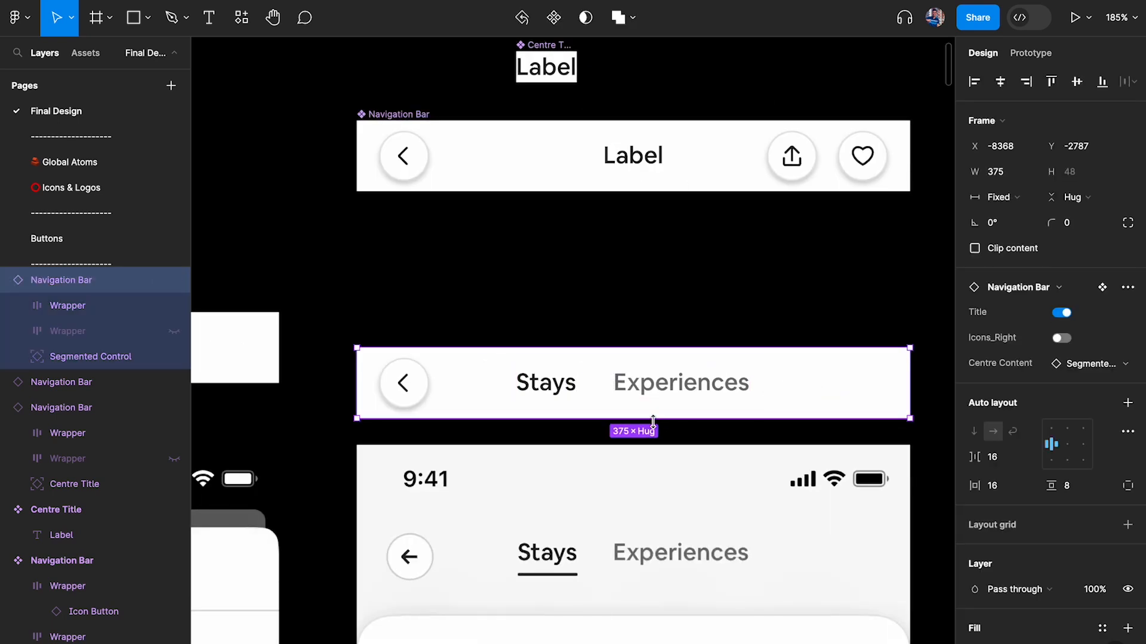
Step: Compare the Stays and Experiences labels in the navigation bar instance with the header of the screen below
scroll(617, 396, up, 2)
double_click(645, 399)
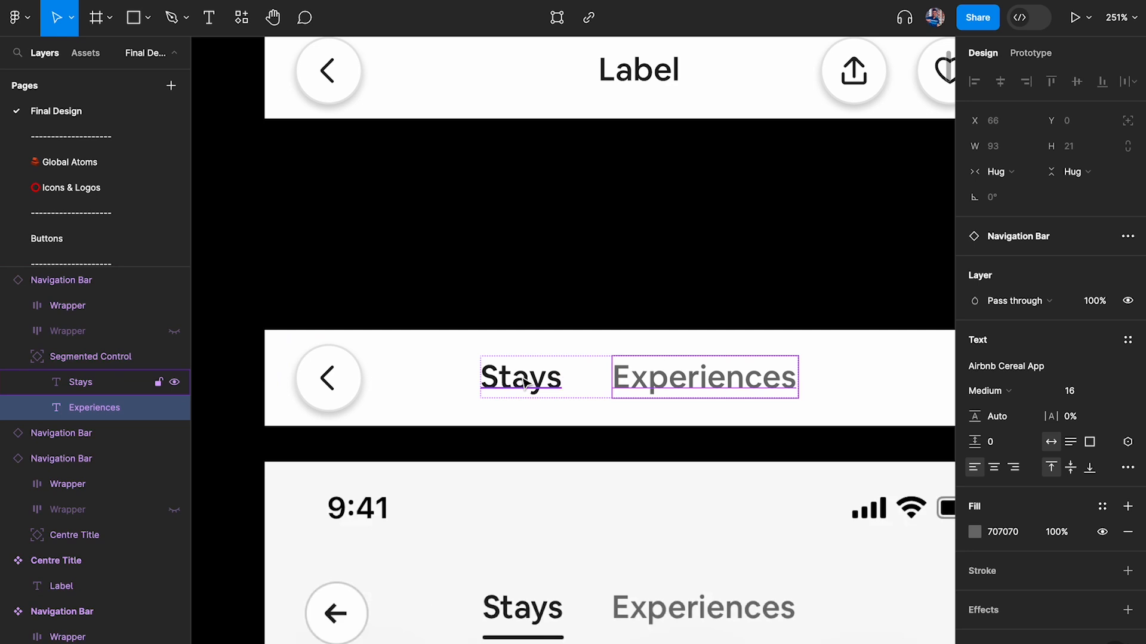
scroll(685, 278, down, 3)
click(657, 317)
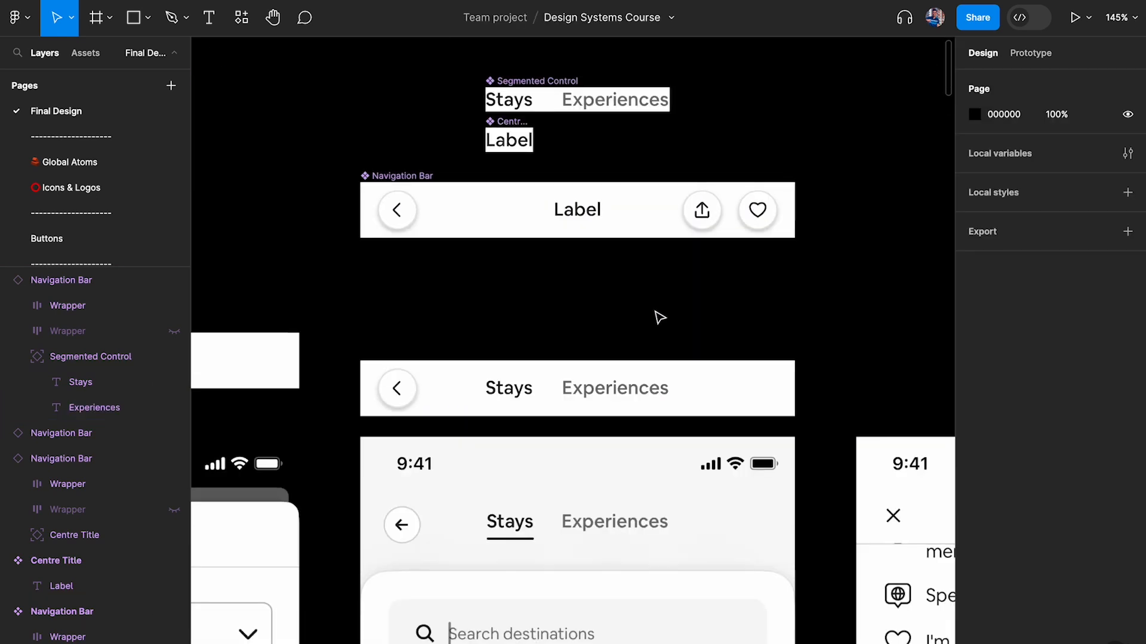
scroll(619, 388, up, 2)
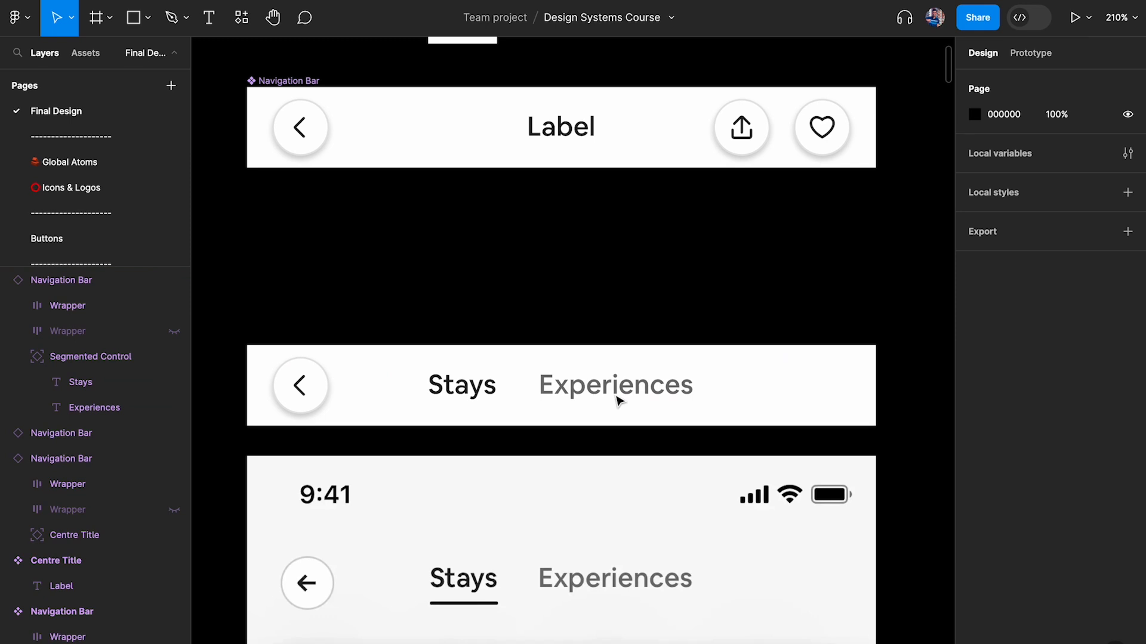
scroll(618, 398, down, 3)
scroll(562, 358, up, 2)
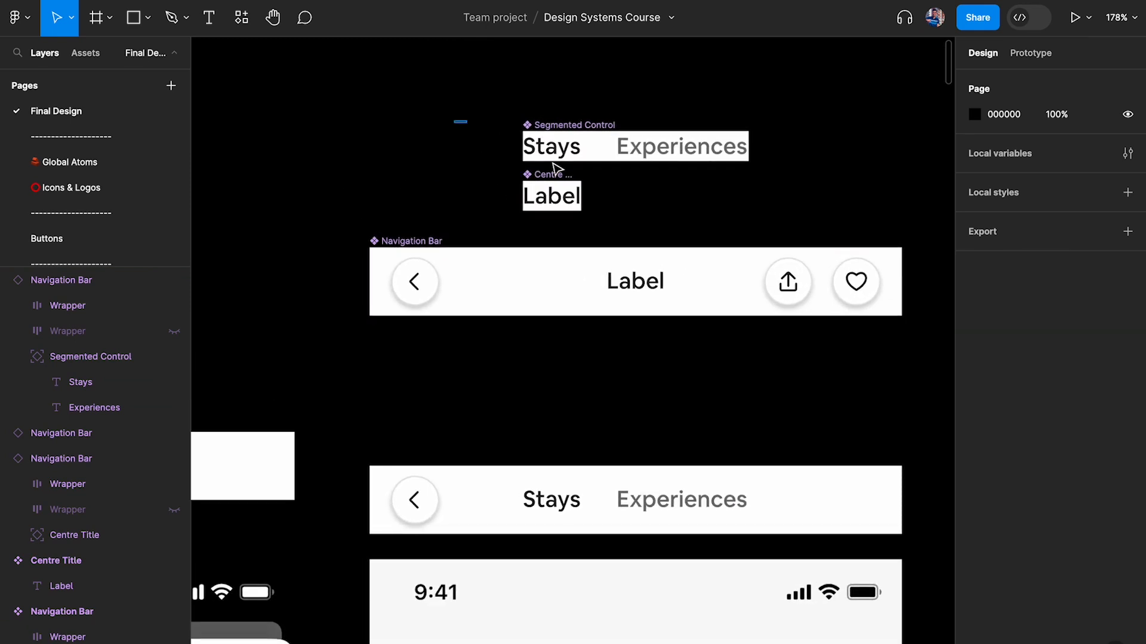
Step: Move the Segmented Control and Centre Title components so they line up with the left edge of the Navigation Bar component
drag(490, 133, 639, 222)
drag(606, 158, 455, 164)
click(393, 183)
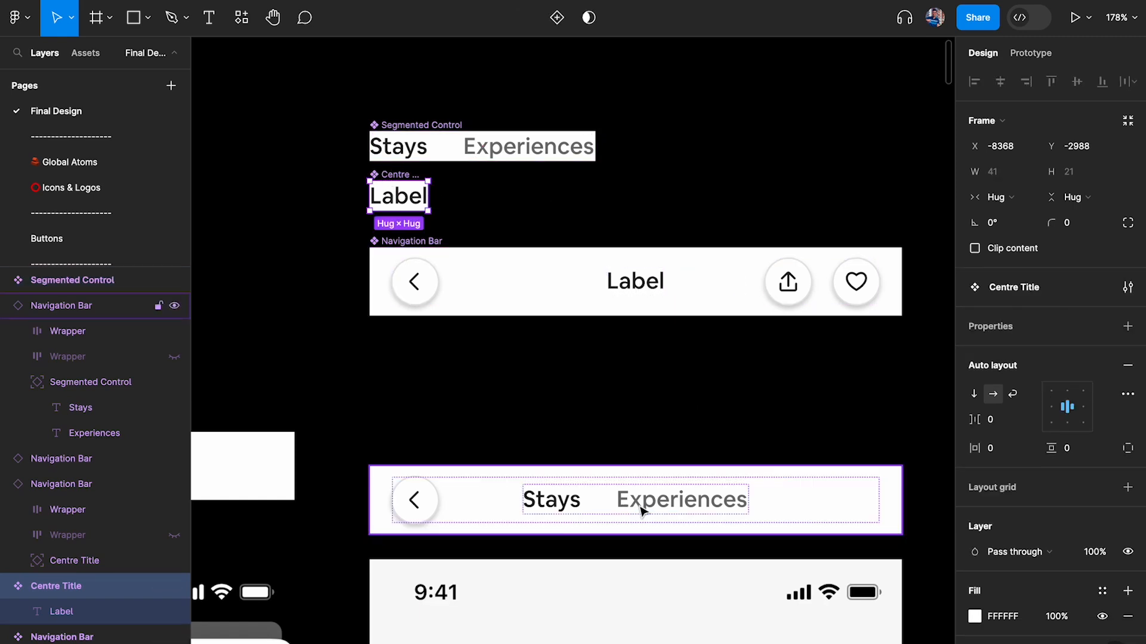
Step: Duplicate the Stays/Experiences navigation bar instance above the neighbouring host profile screen and turn off the copy's Title property
scroll(649, 508, down, 6)
scroll(649, 508, left, 4)
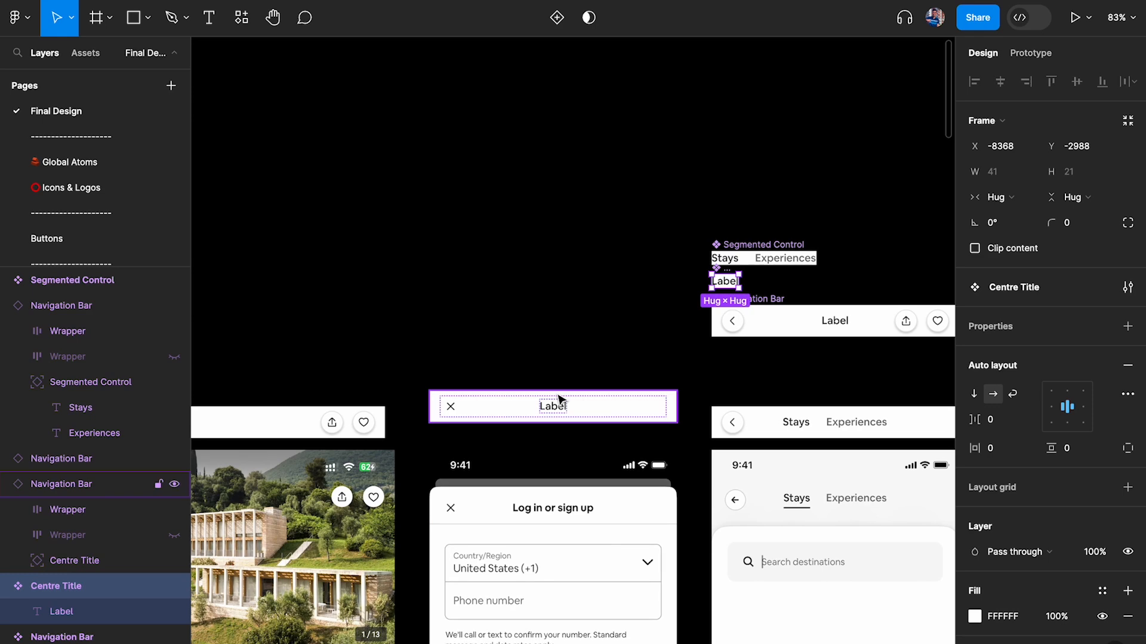
scroll(528, 394, left, 5)
scroll(685, 373, right, 8)
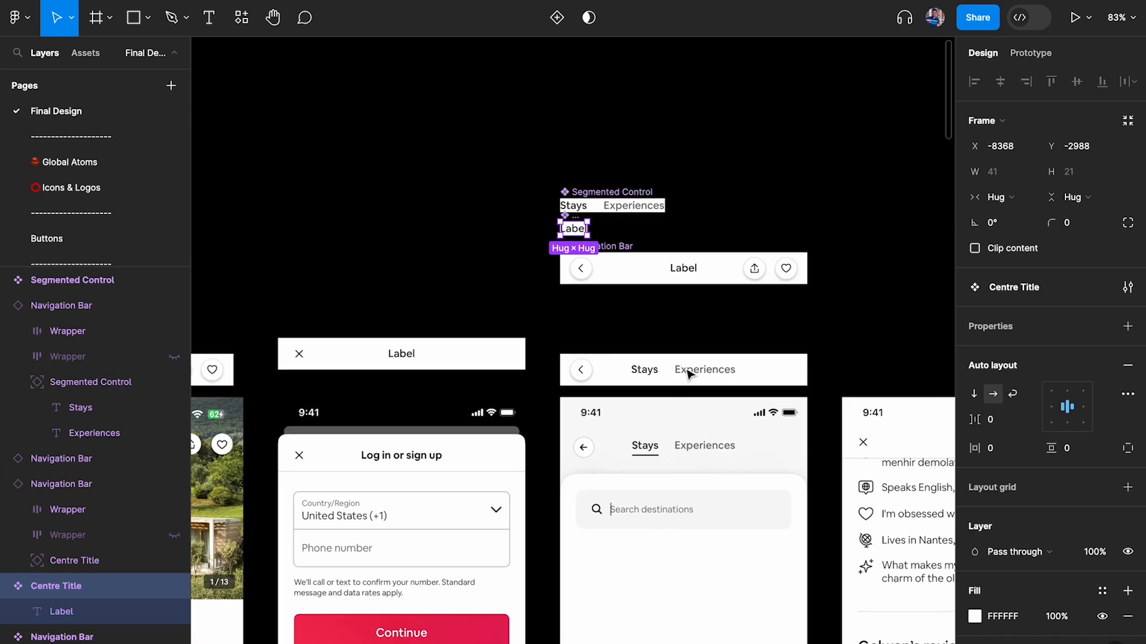
drag(512, 358, 512, 373)
scroll(512, 373, right, 5)
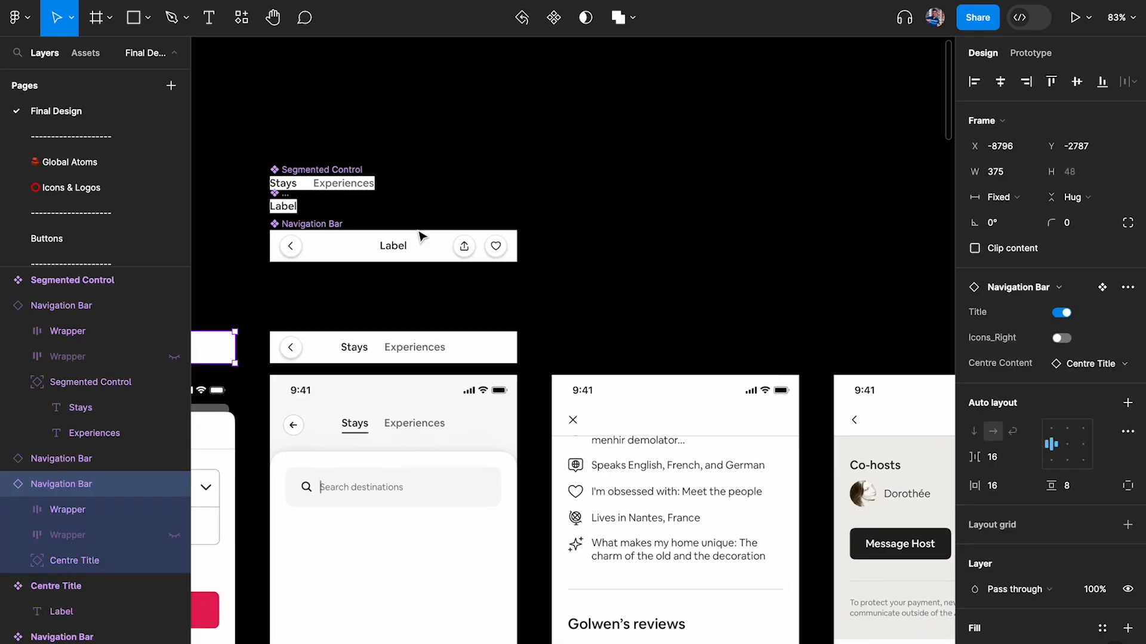
drag(313, 225, 584, 292)
key(ctrl+z)
drag(343, 354, 626, 352)
scroll(619, 356, up, 5)
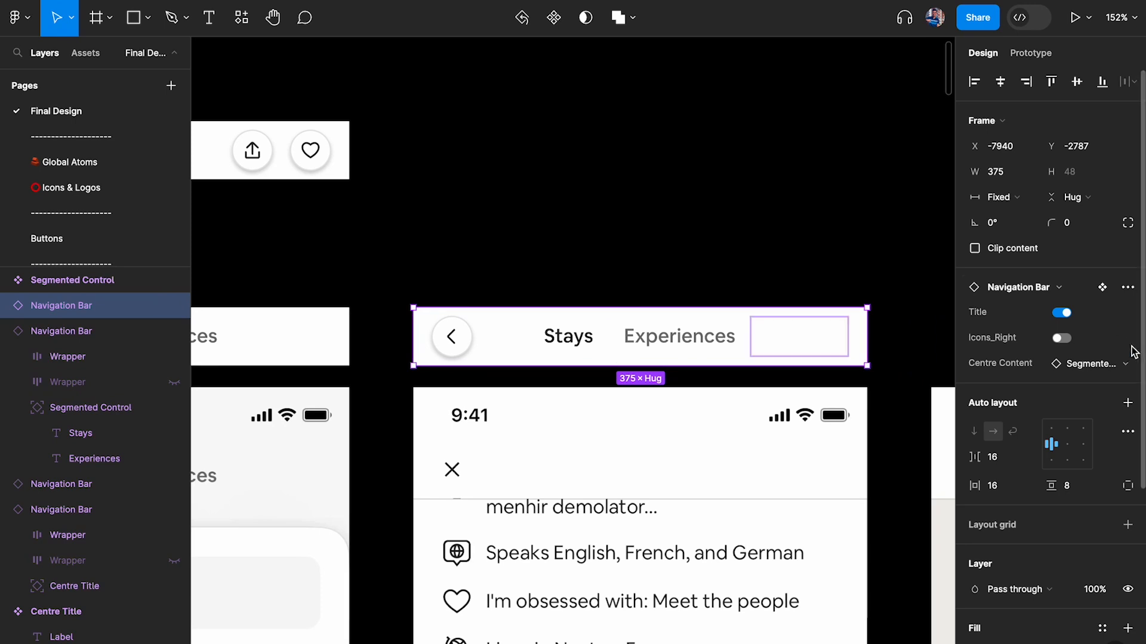
click(1062, 312)
Step: Go to the main Navigation Bar component and reorder its properties so Centre Content sits directly below Title
click(1102, 287)
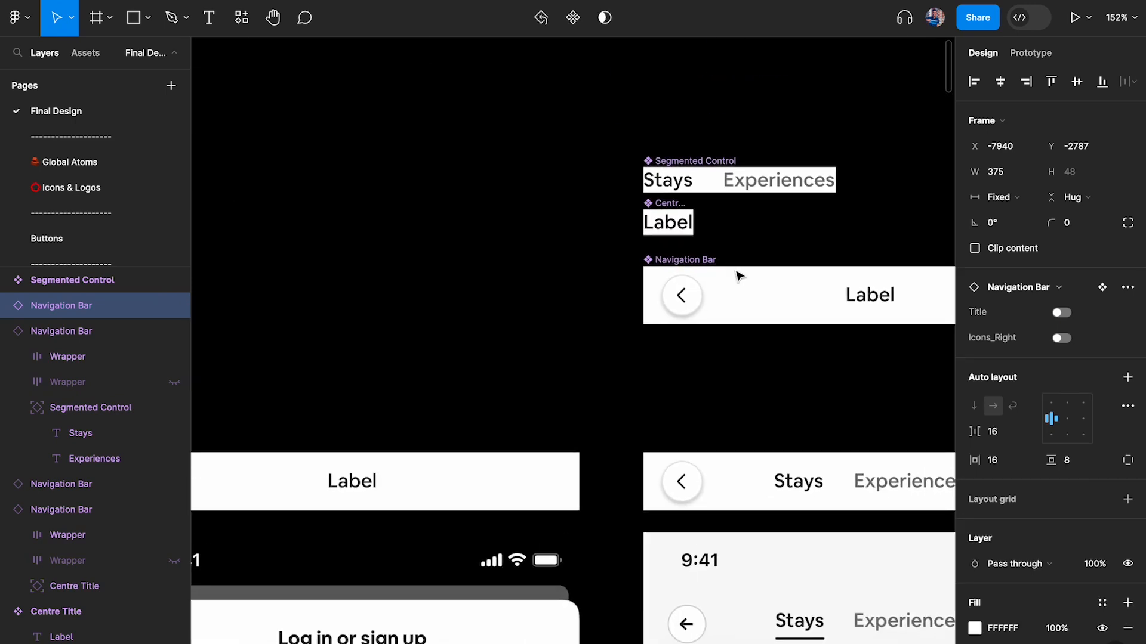
drag(967, 408, 960, 366)
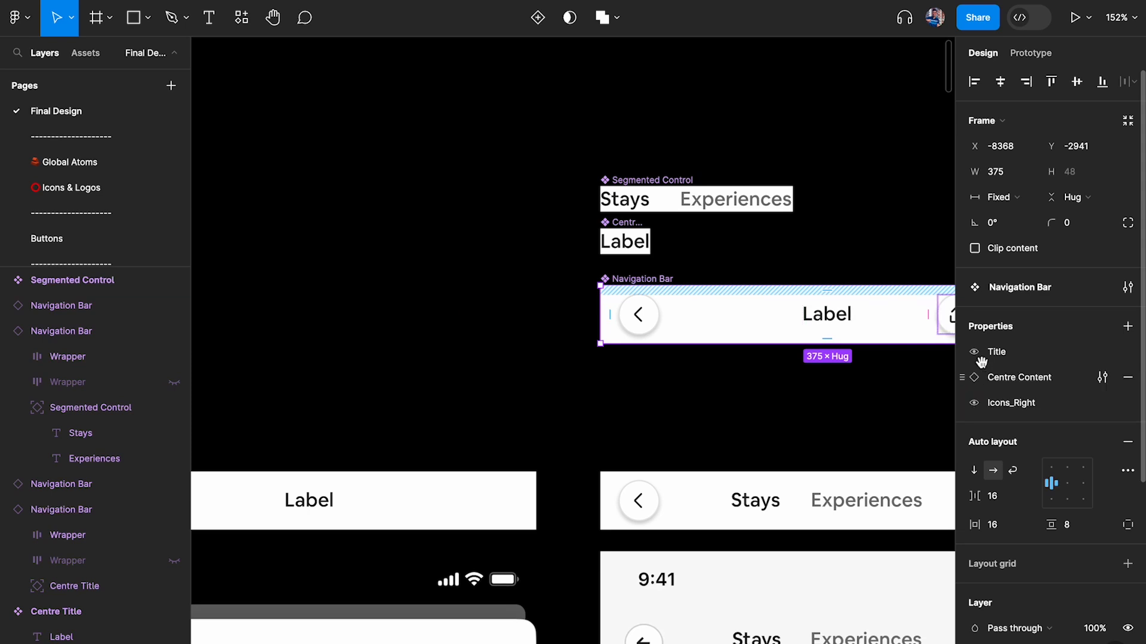
Step: Rename the main component's Centre Content property by prefixing it with the ↪ arrow emoji to mark it as nested under Title
double_click(1018, 379)
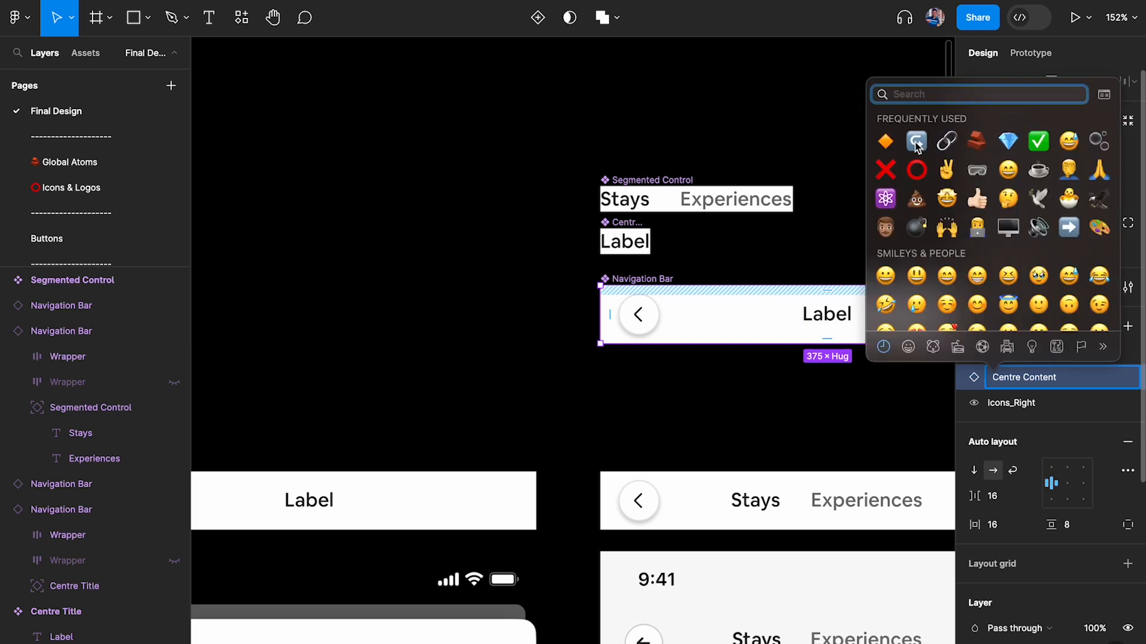
click(917, 144)
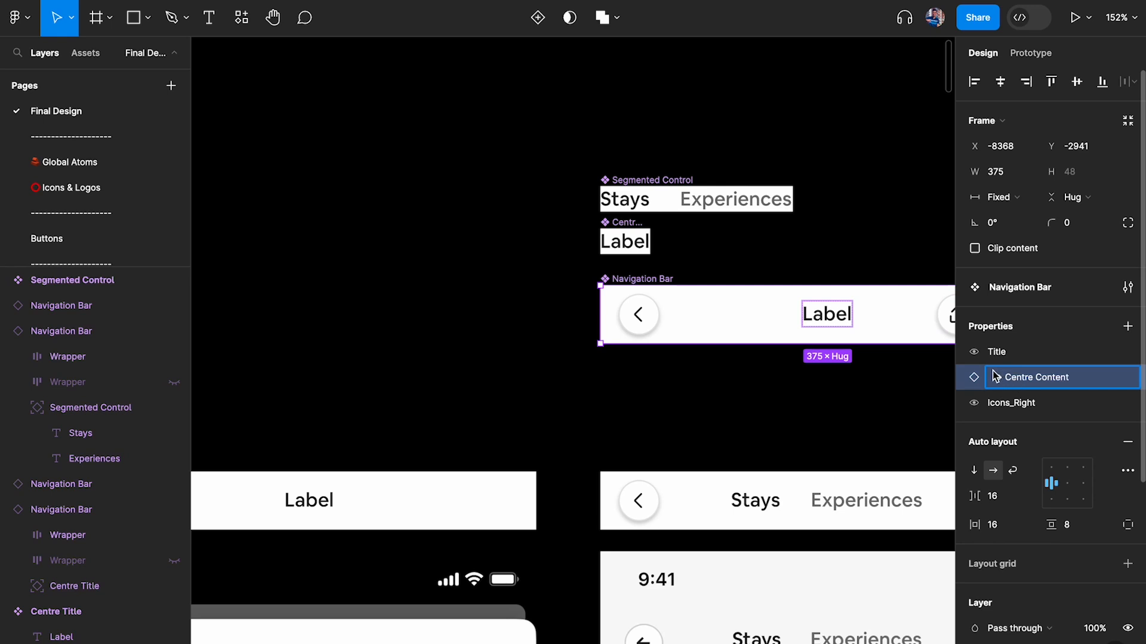
click(834, 392)
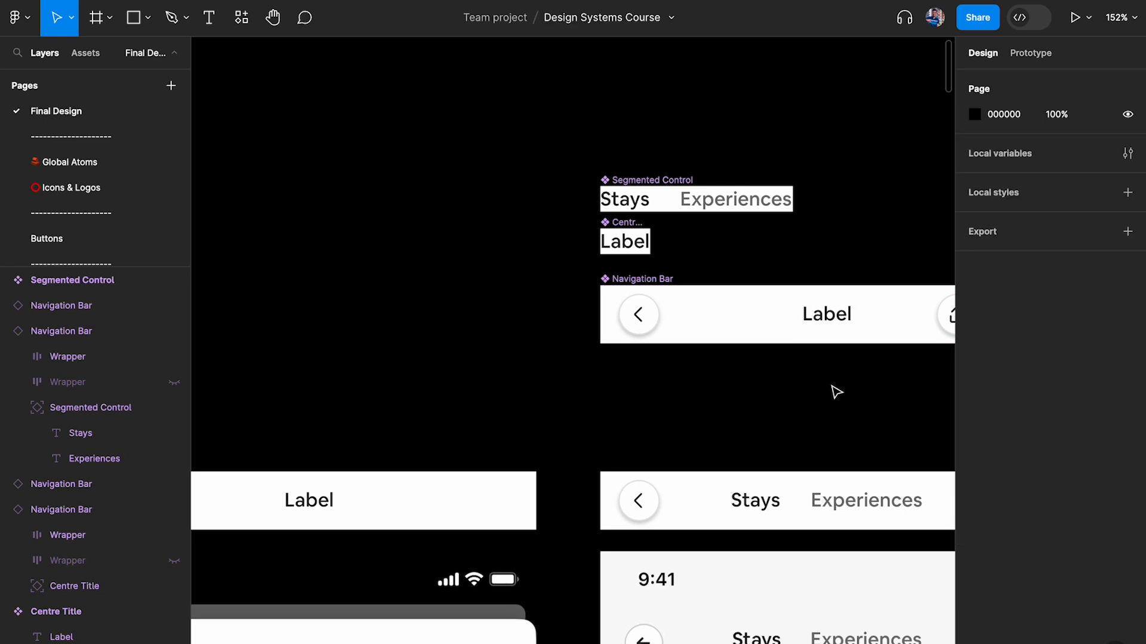
Step: Test the Title property of the Stays/Experiences navigation bar instance by switching it off and back on
scroll(833, 392, right, 5)
click(631, 477)
scroll(631, 478, right, 1)
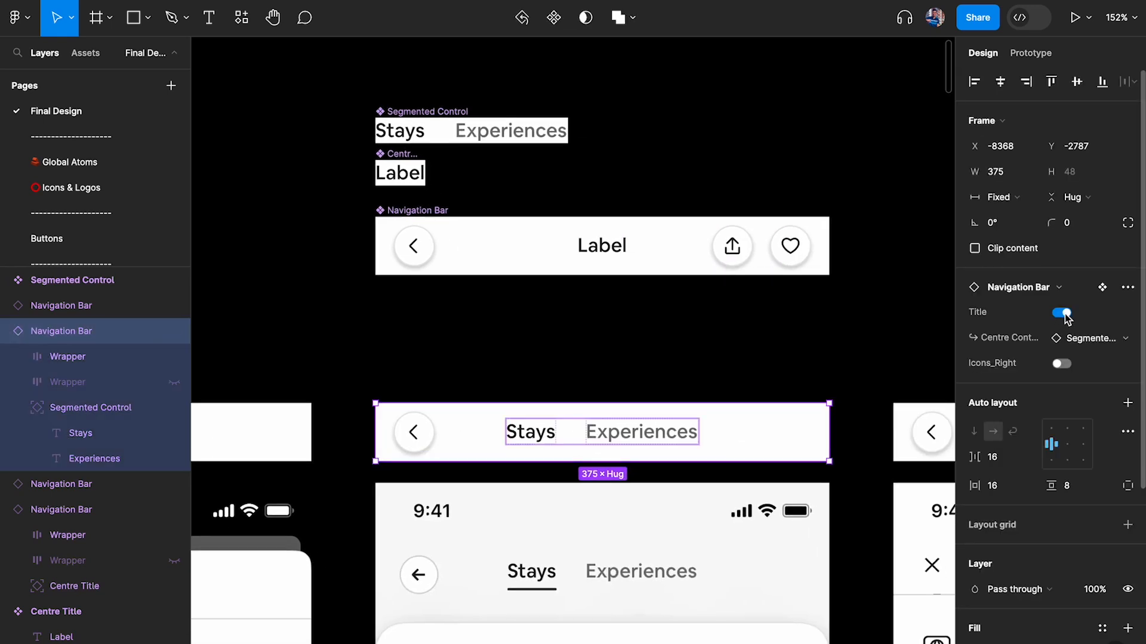
click(1064, 315)
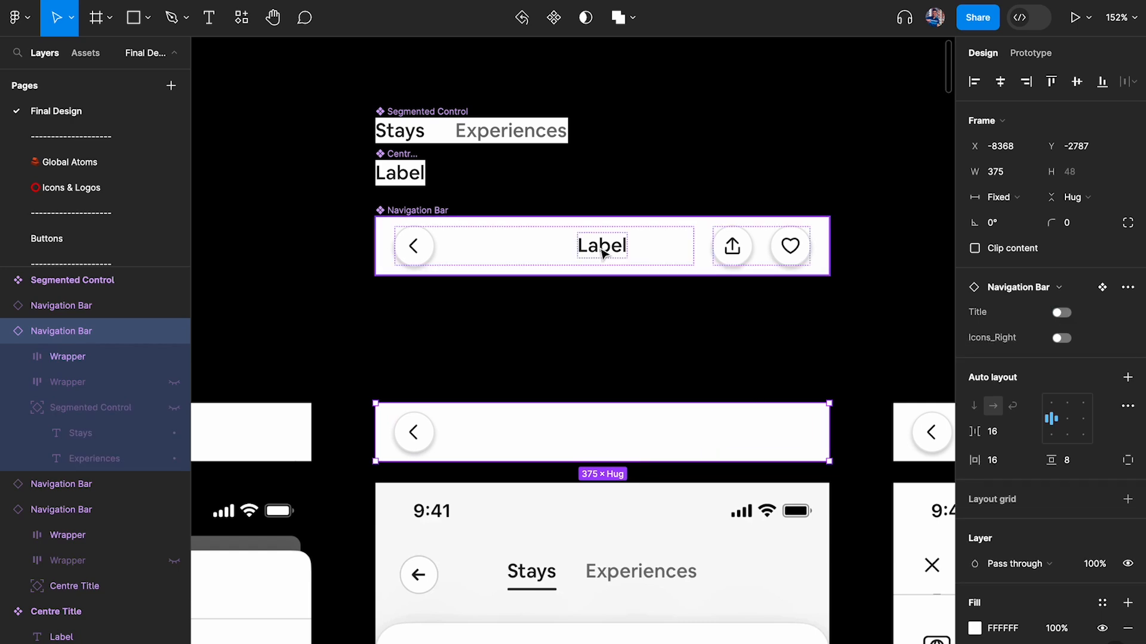
click(1060, 314)
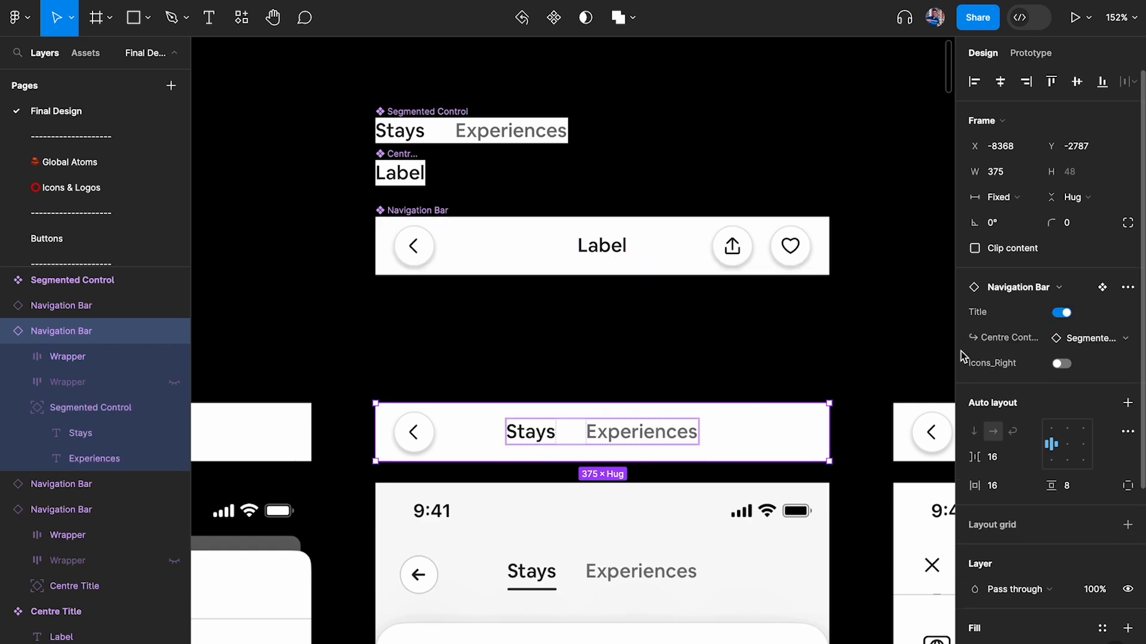
Step: Test the Centre Content property of the same instance by swapping it to Centre Title and back to Segmented Control
click(1095, 341)
click(1047, 430)
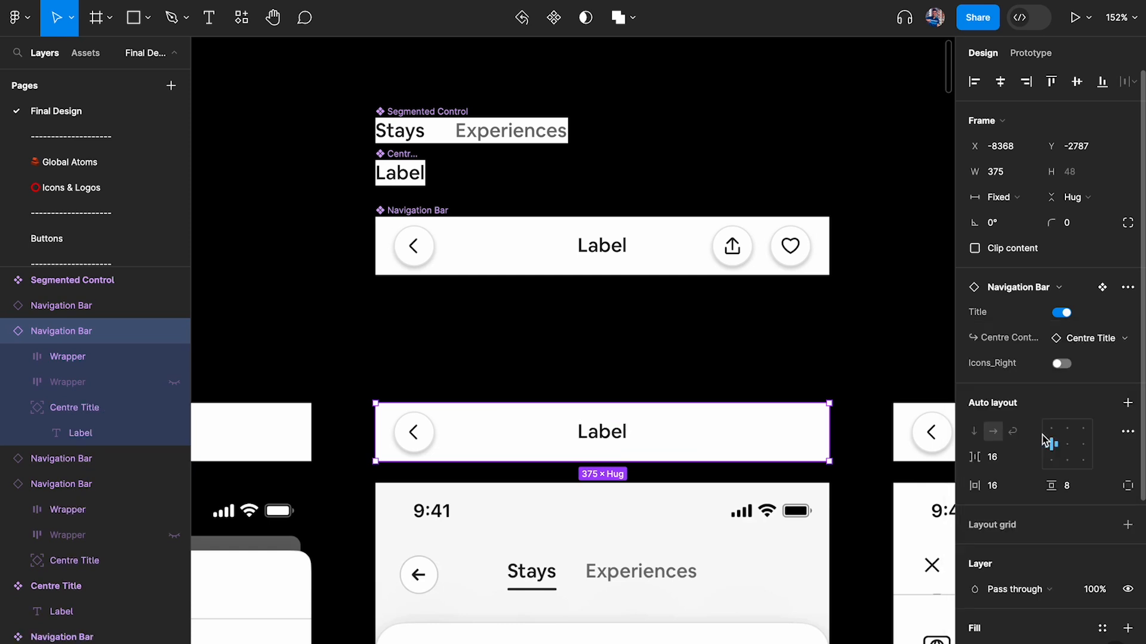
click(1113, 340)
click(1061, 461)
click(815, 328)
Step: In the navigation bar above the host profile screen, turn off Elevated on the back icon button and swap its icon to a cross
scroll(781, 371, down, 2)
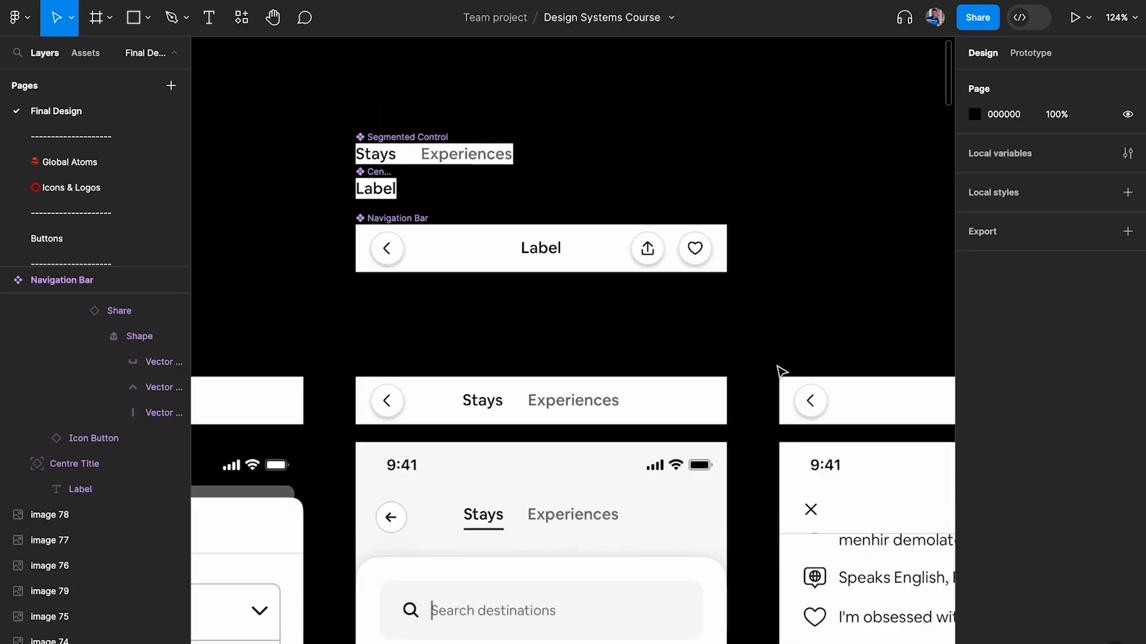
scroll(760, 351, down, 3)
scroll(760, 351, right, 3)
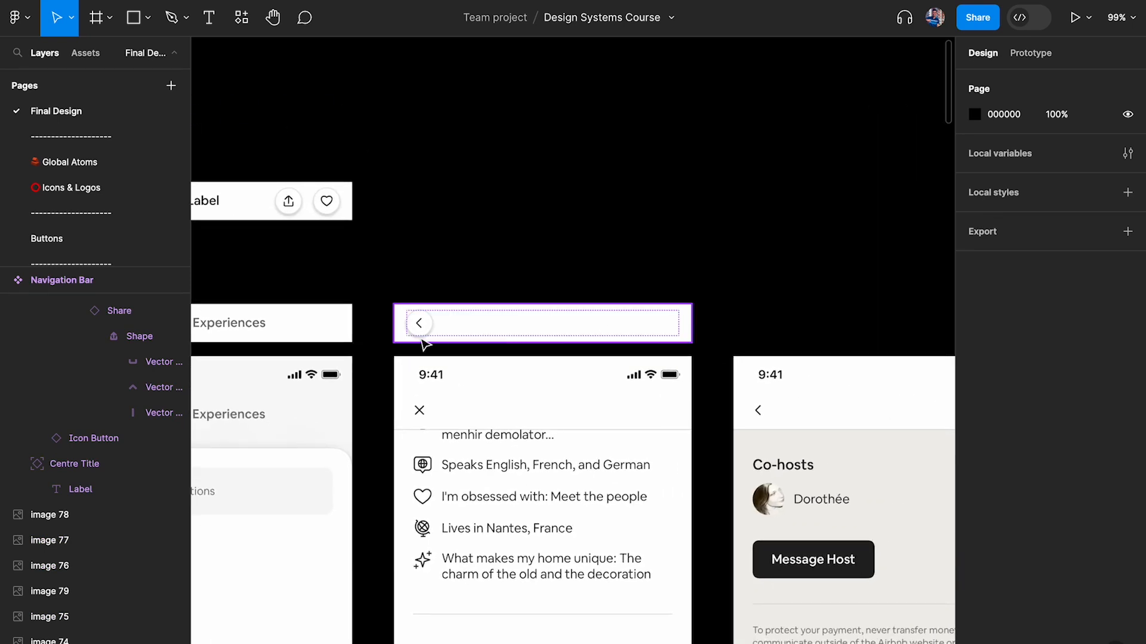
click(421, 335)
click(418, 325)
scroll(418, 325, up, 3)
click(419, 325)
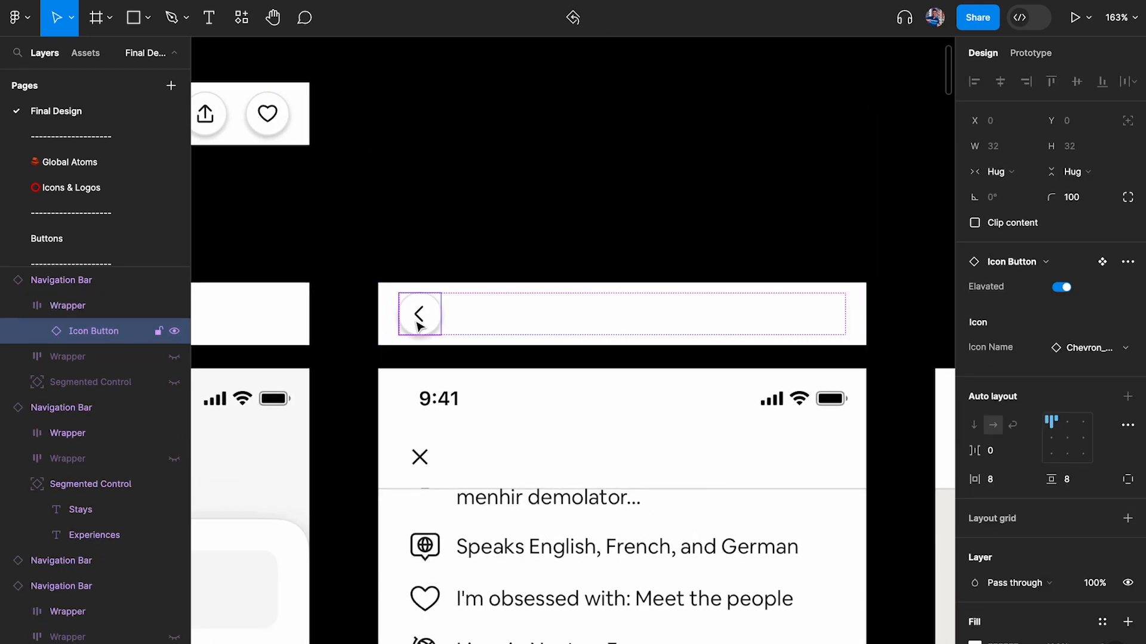
click(1062, 287)
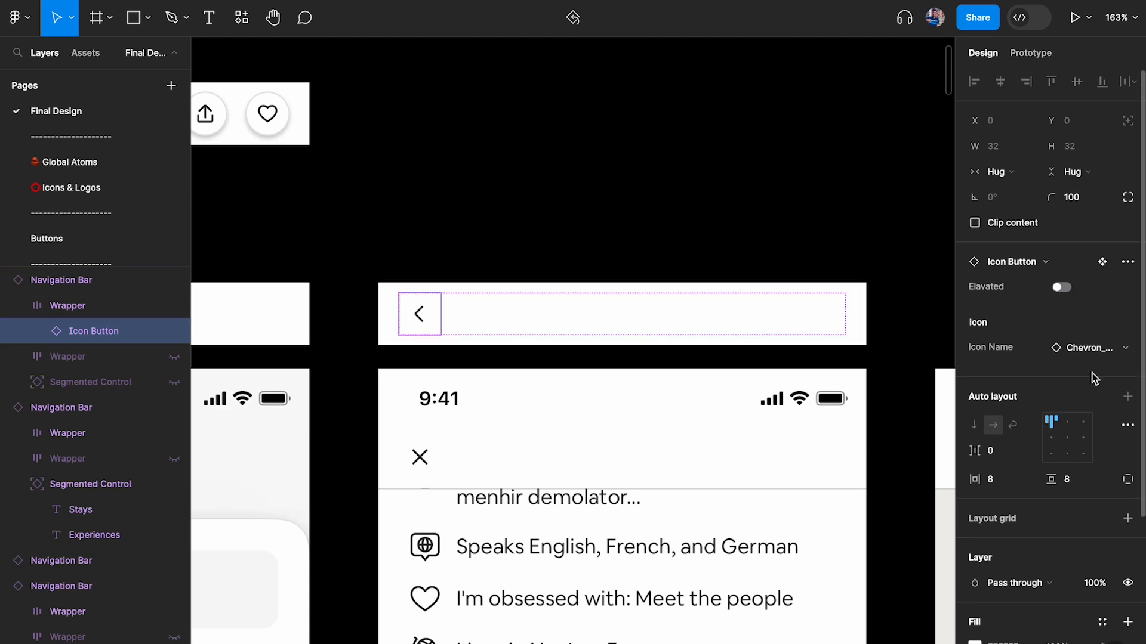
click(1089, 348)
text(cr)
key(Return)
click(721, 189)
scroll(721, 189, down, 3)
scroll(722, 189, right, 5)
drag(340, 254, 747, 253)
scroll(709, 254, right, 2)
scroll(707, 251, up, 3)
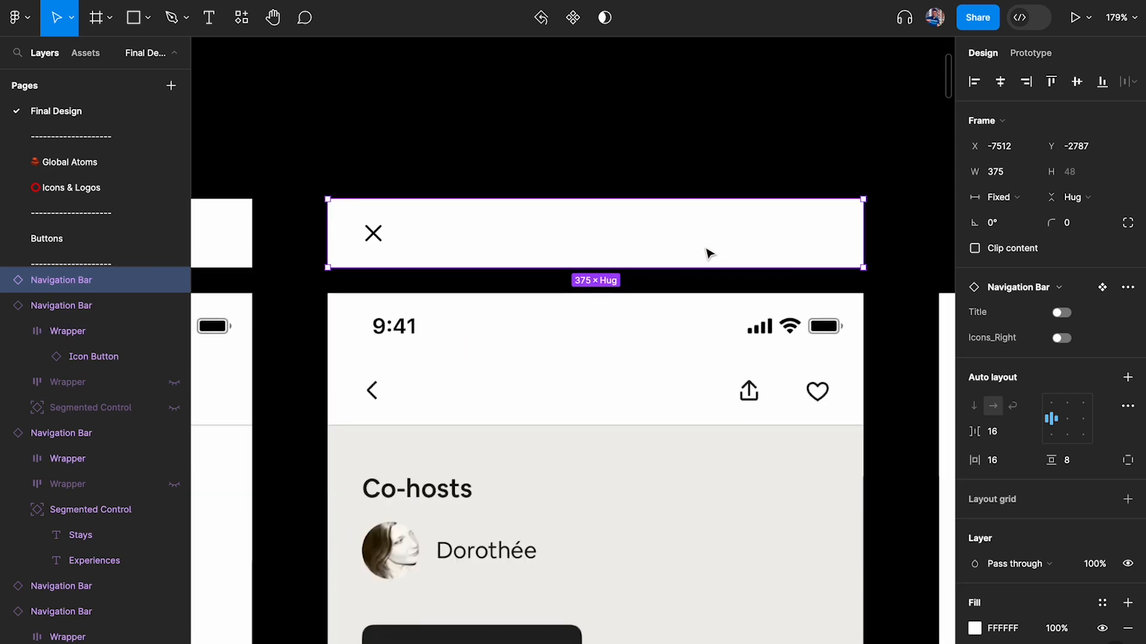
scroll(707, 252, down, 5)
key(Delete)
Step: Duplicate a navigation bar instance with elevated back, share and heart icons and no title above the Co-hosts screen
scroll(707, 251, down, 5)
scroll(707, 252, left, 2)
click(393, 242)
click(770, 236)
scroll(769, 237, up, 3)
scroll(766, 236, up, 4)
scroll(766, 235, right, 4)
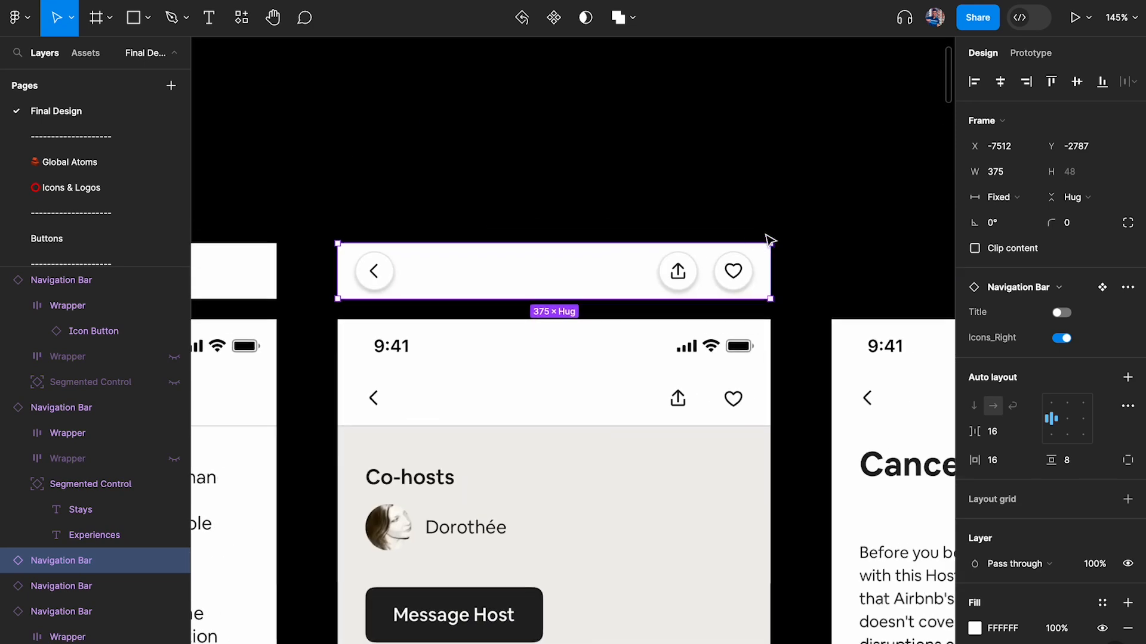
Step: Turn off Elevated on the back, share and heart icon buttons of the navigation bar above the Co-hosts screen
key(Return)
double_click(742, 282)
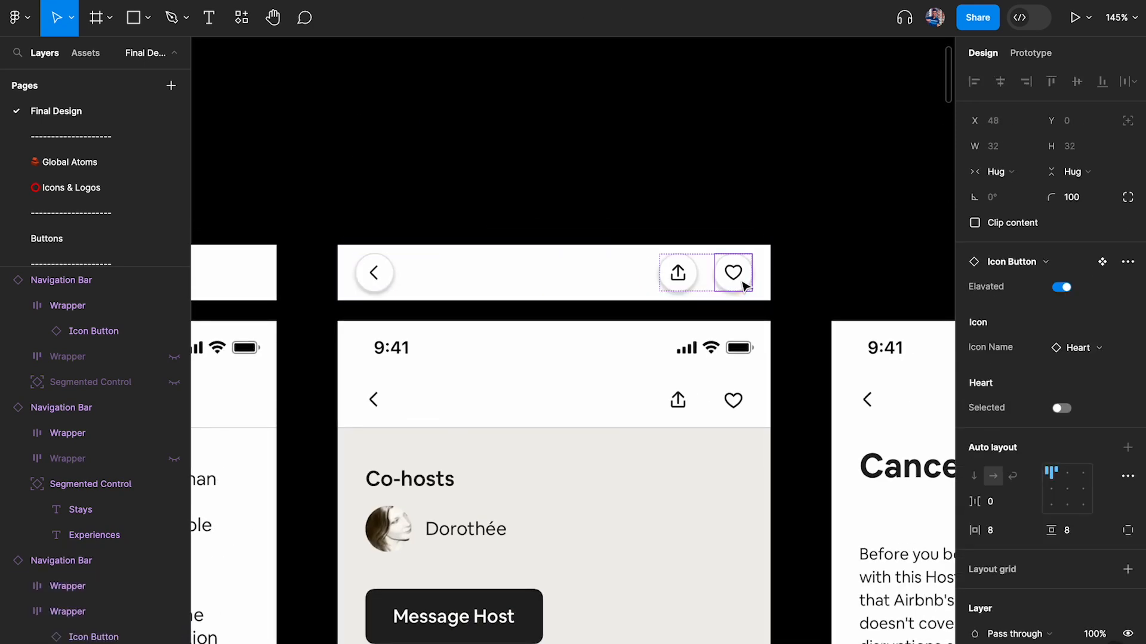
shift+click(374, 273)
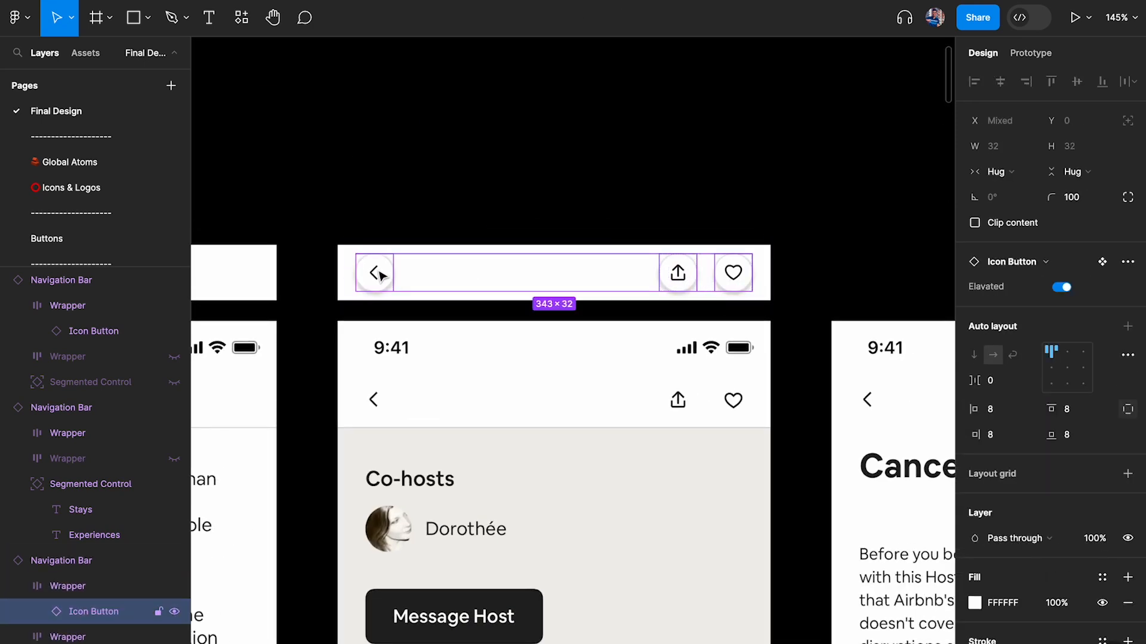
click(1061, 287)
click(851, 197)
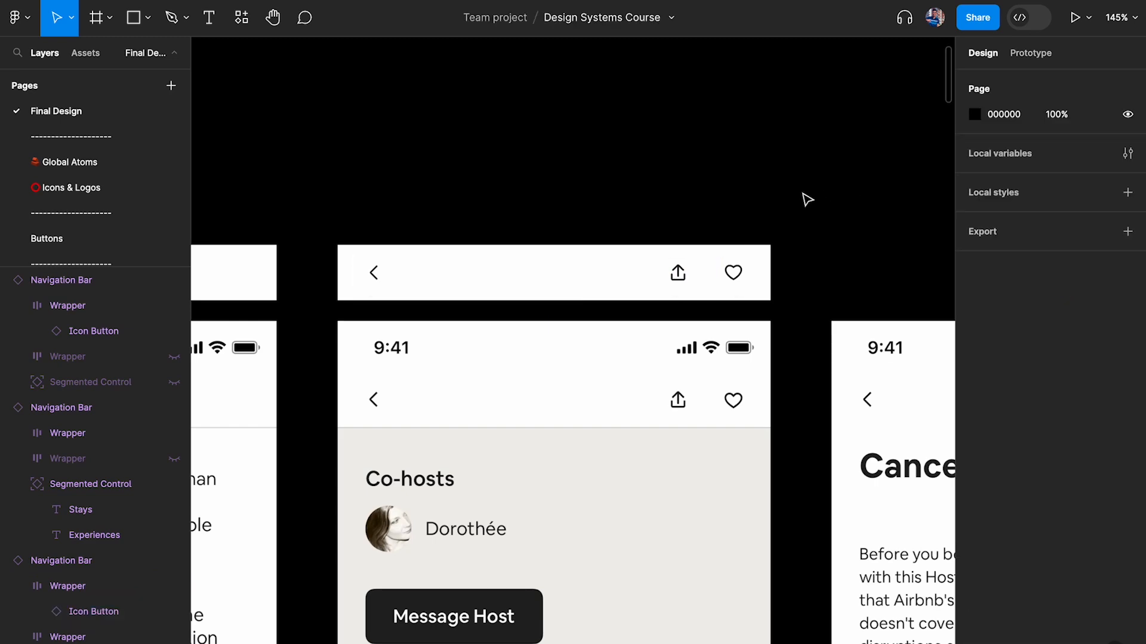
Step: Duplicate the flat-icon navigation bar above the Cancellation policy screen and turn off the copy's Icons_Right property
scroll(806, 199, down, 5)
drag(525, 214, 740, 213)
scroll(737, 209, up, 4)
scroll(736, 208, right, 3)
click(1060, 338)
scroll(762, 216, down, 4)
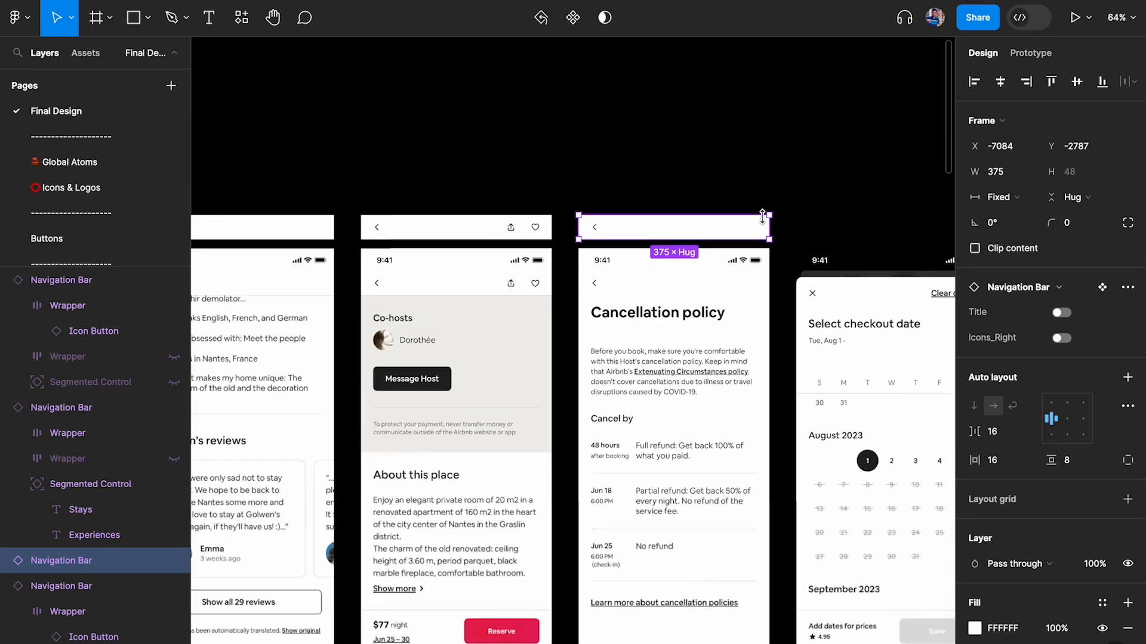
Step: Compare the navigation bar instances with the headers of the screens below them, including the Cancellation policy screen
scroll(766, 223, left, 4)
scroll(767, 224, down, 1)
scroll(767, 224, left, 8)
scroll(767, 225, right, 10)
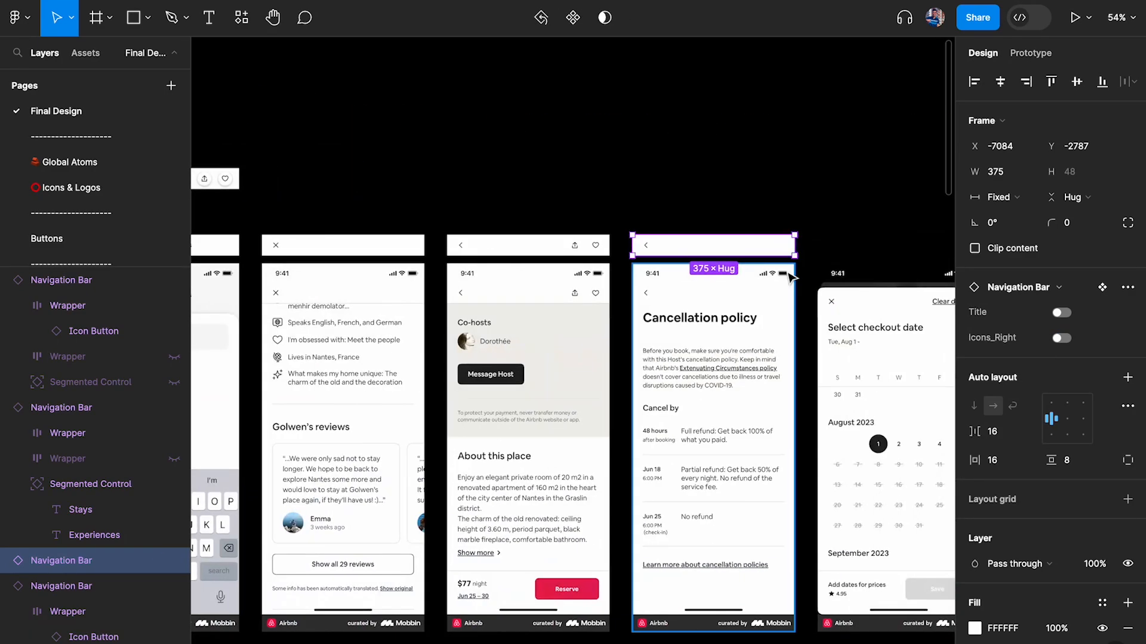
scroll(790, 275, up, 8)
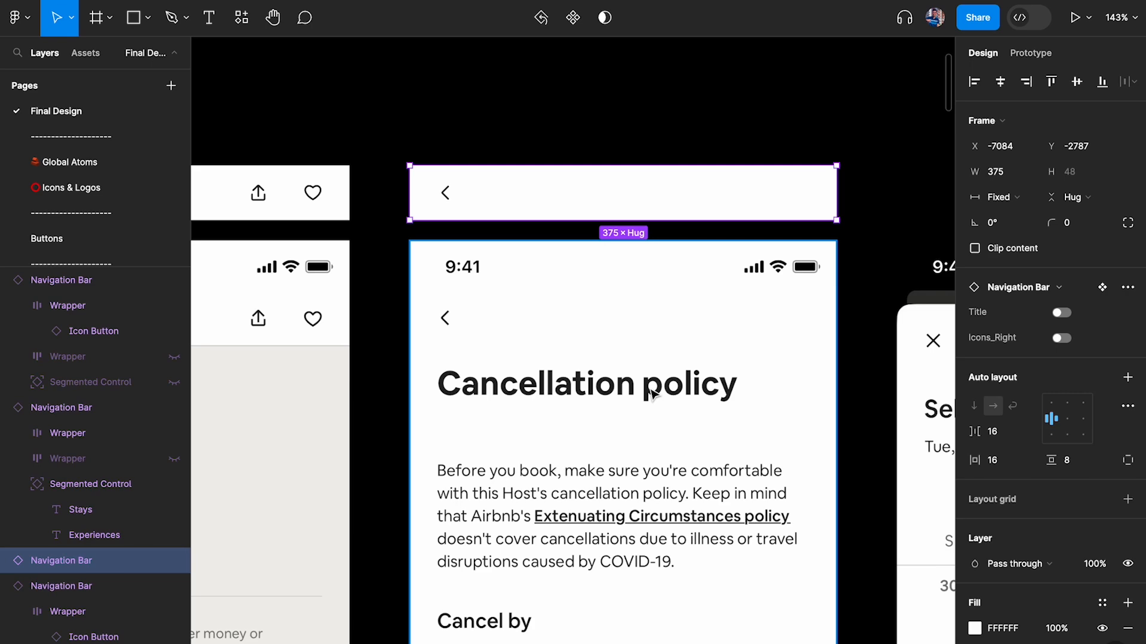
scroll(537, 257, down, 5)
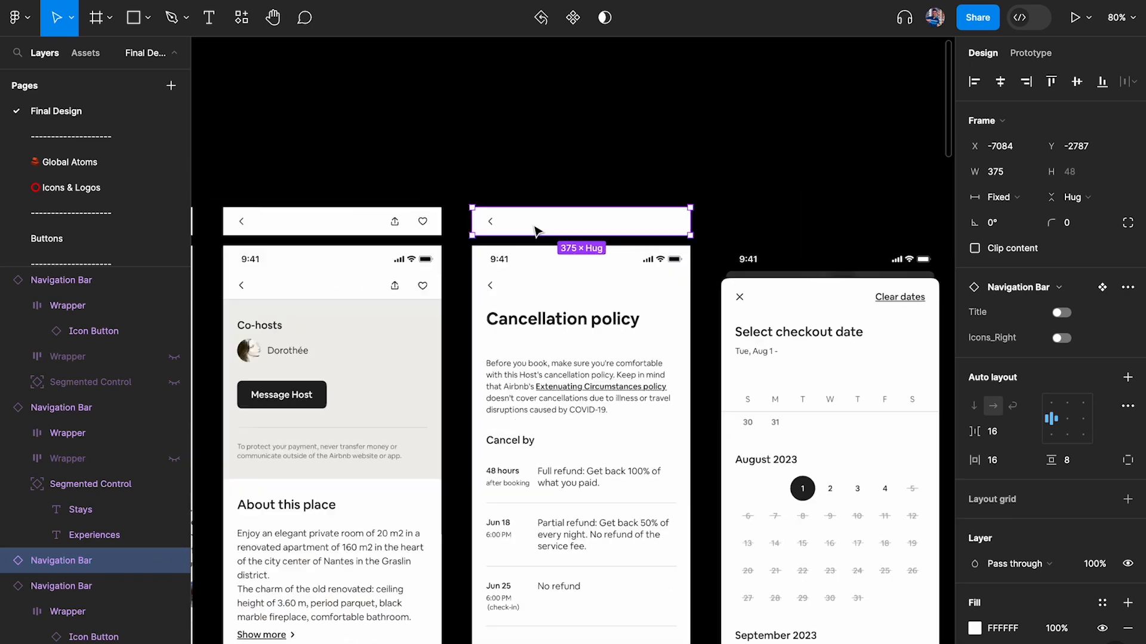
Step: Dim the Cancellation policy screen and the navigation bar above it to 20% opacity
drag(519, 184, 577, 320)
key(2)
click(645, 181)
scroll(617, 292, up, 3)
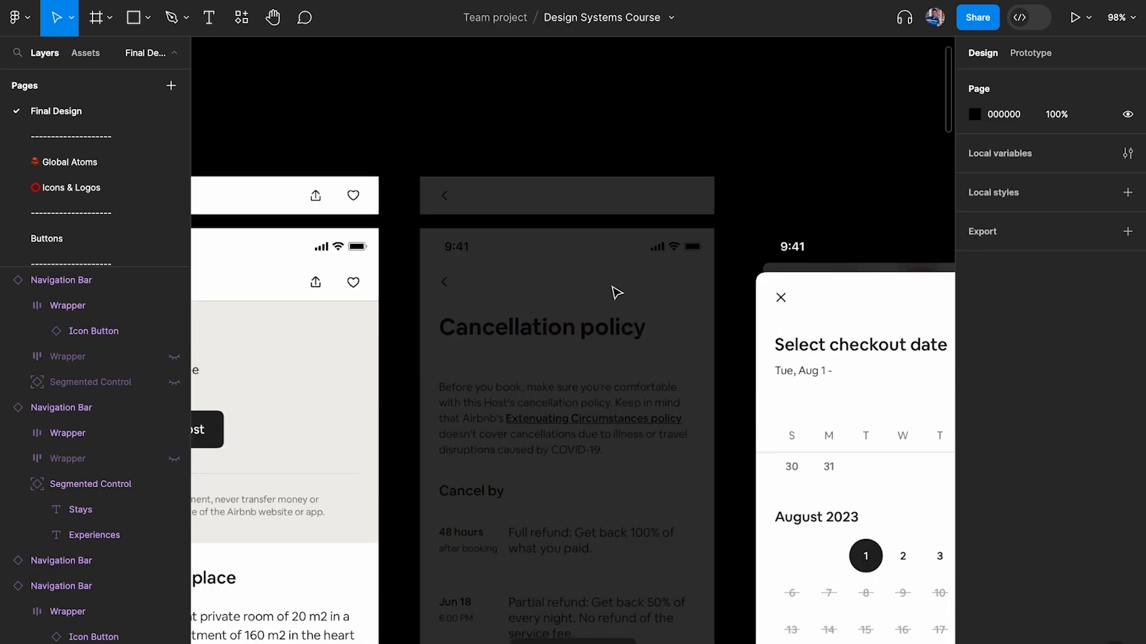
scroll(617, 292, down, 1)
scroll(617, 293, right, 2)
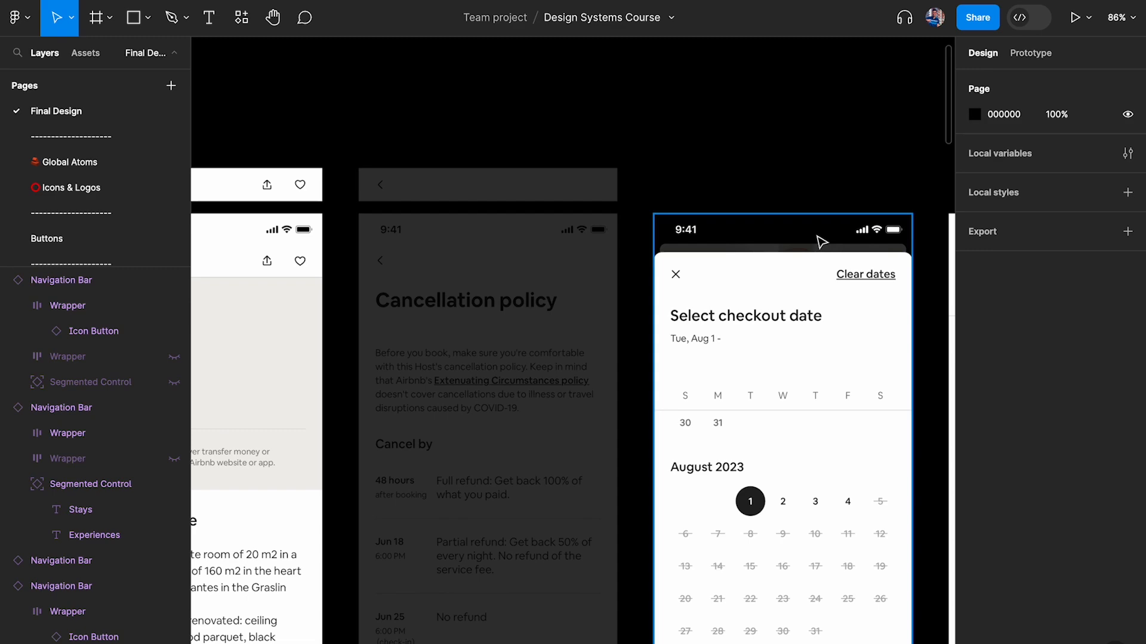
Step: Examine the headers of the app screens on the canvas, including the Clear dates and reviews text links
scroll(820, 241, right, 3)
scroll(770, 257, up, 5)
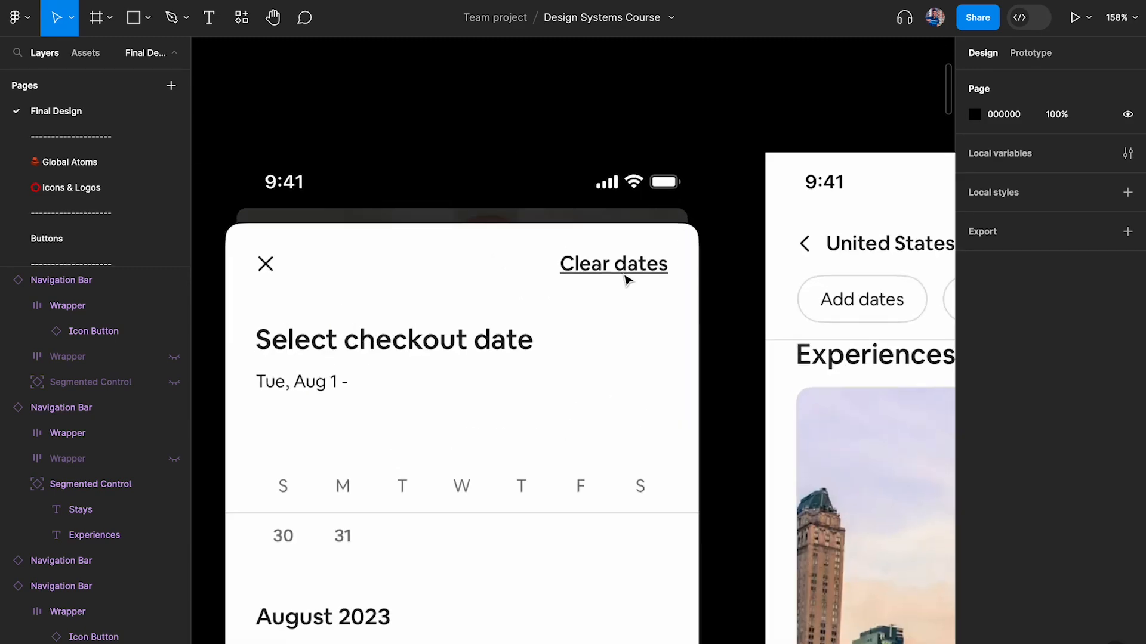
scroll(627, 280, left, 2)
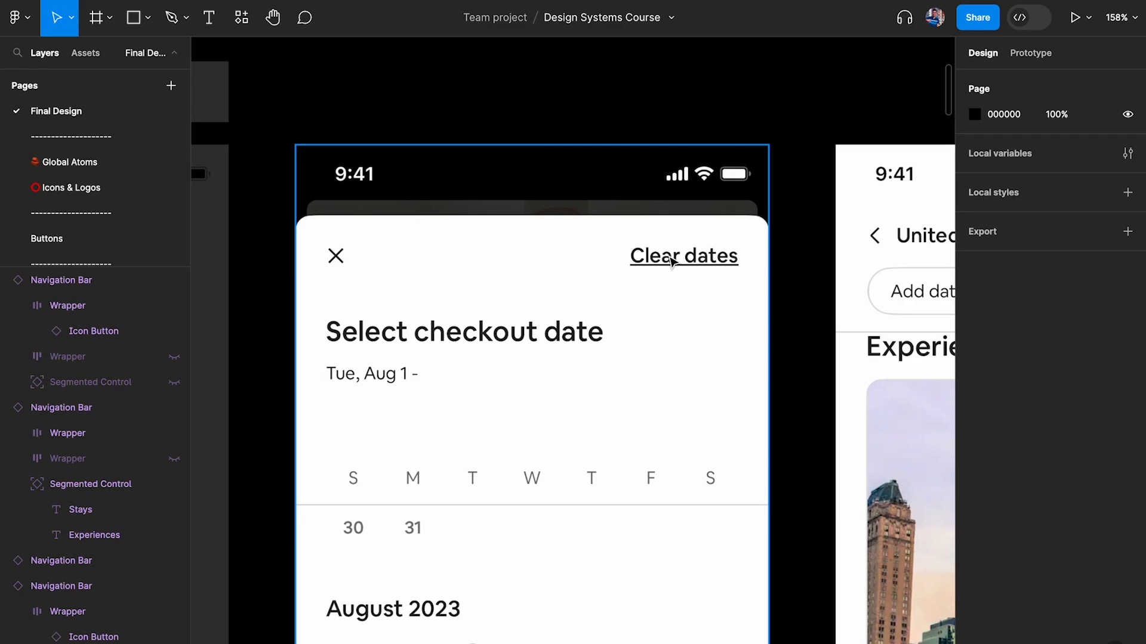
scroll(671, 261, down, 5)
scroll(671, 262, right, 10)
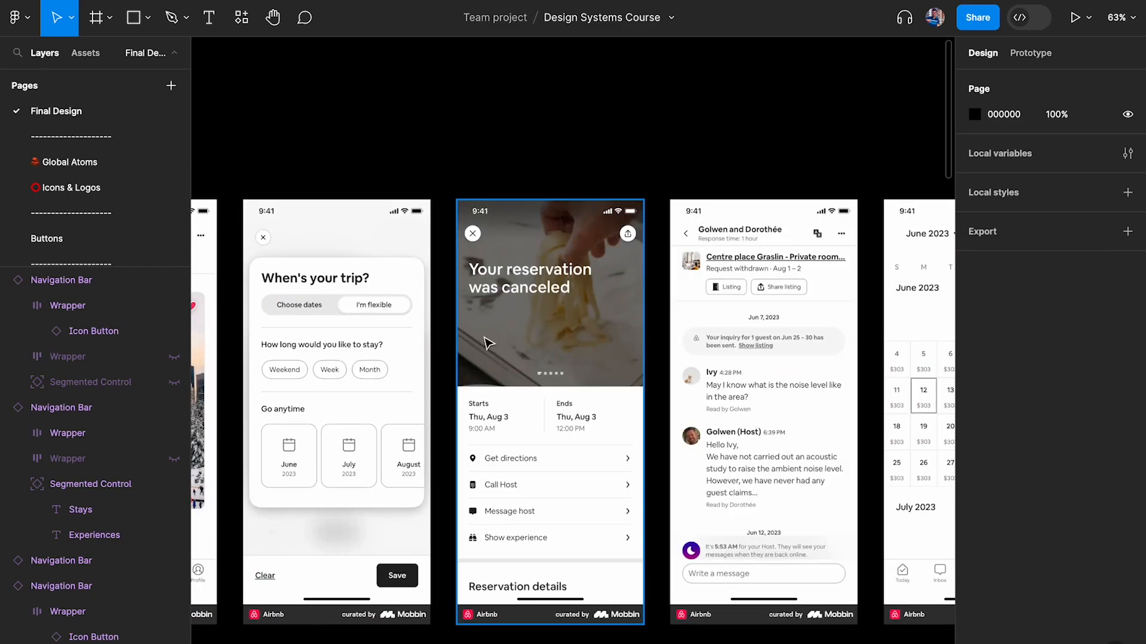
scroll(459, 327, right, 7)
scroll(353, 284, up, 5)
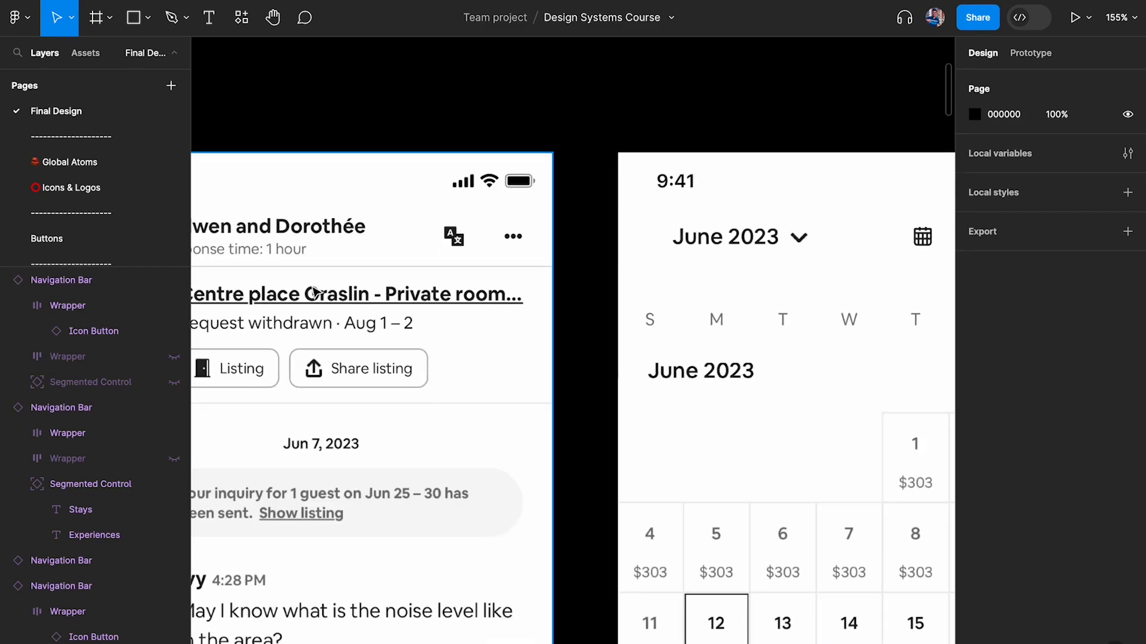
scroll(315, 291, down, 5)
scroll(316, 292, right, 5)
scroll(317, 293, right, 10)
scroll(316, 293, down, 2)
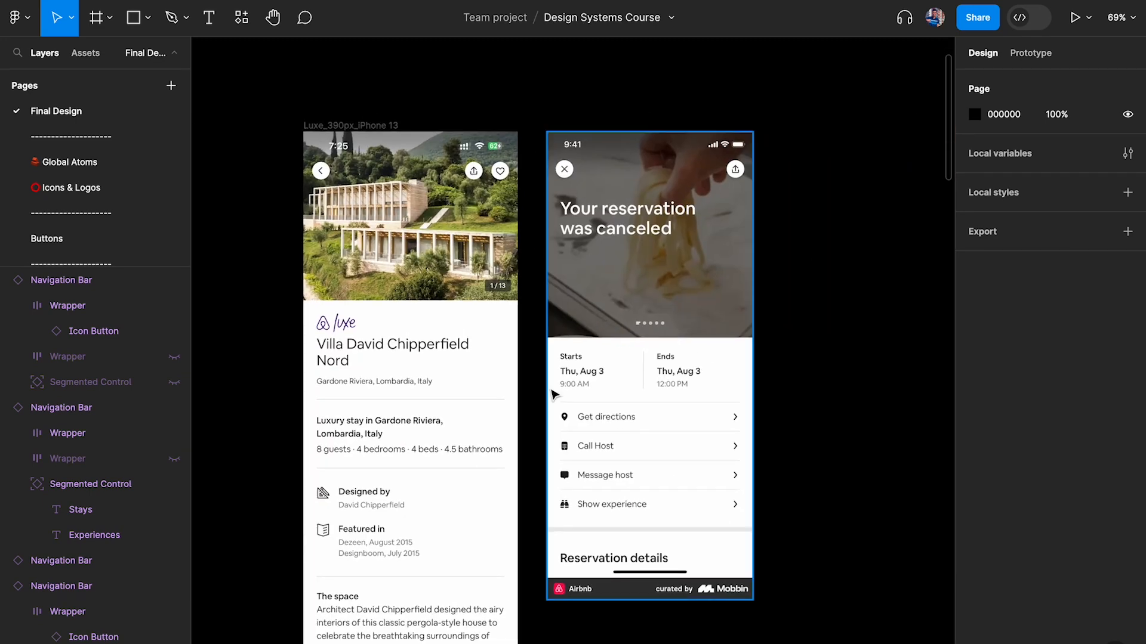
scroll(453, 418, right, 10)
scroll(716, 376, up, 10)
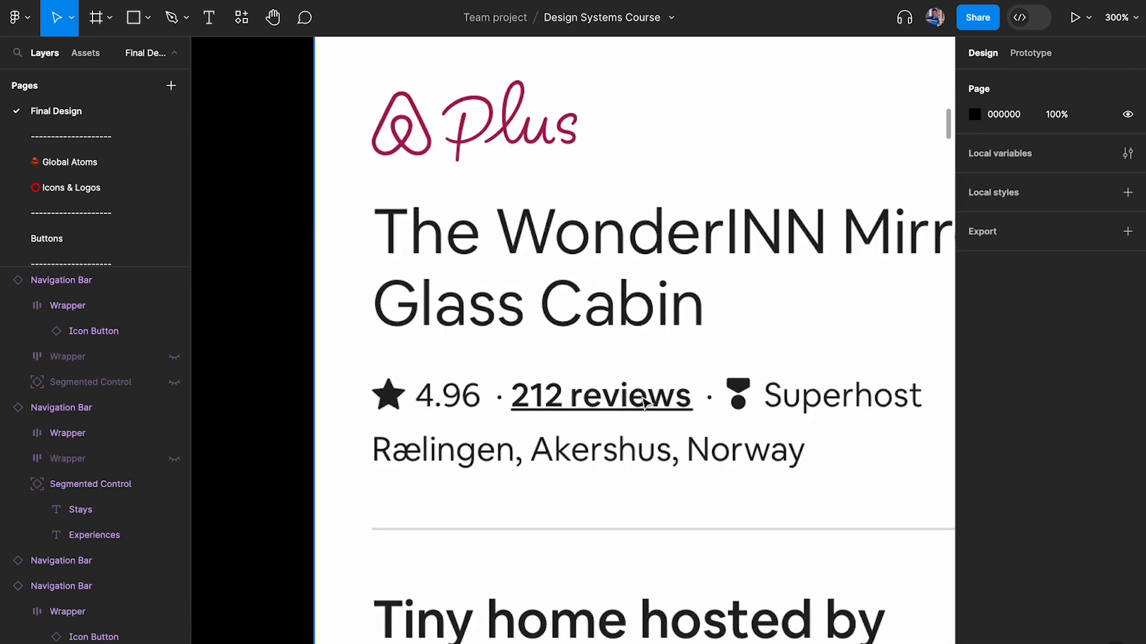
scroll(644, 403, down, 10)
scroll(644, 402, left, 8)
scroll(645, 402, down, 1)
scroll(596, 387, left, 10)
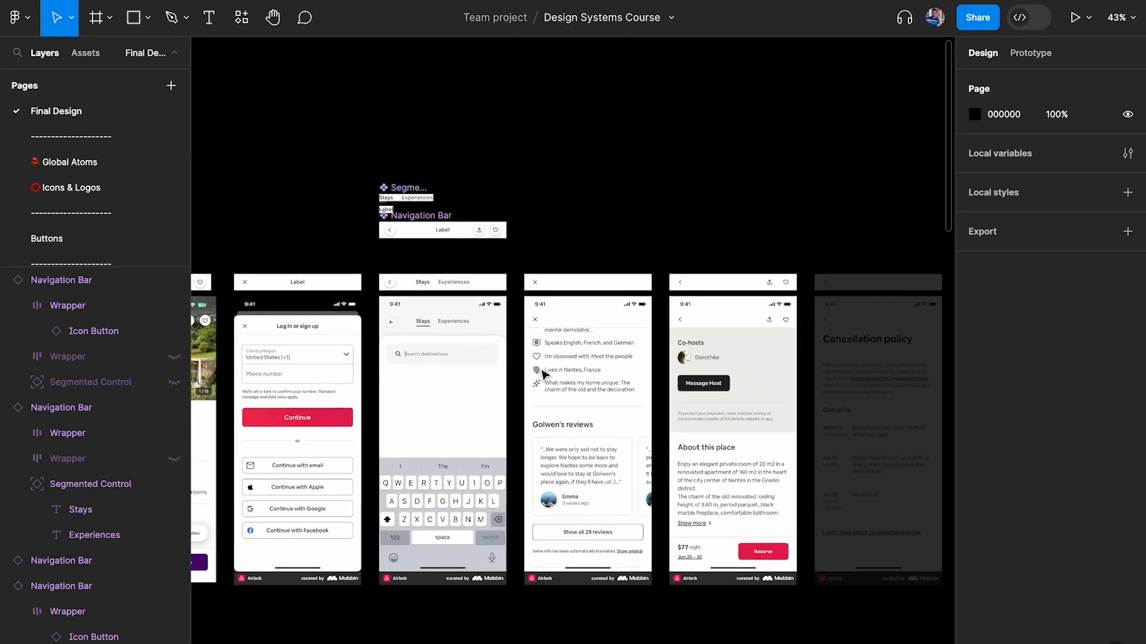
scroll(804, 328, up, 5)
scroll(801, 328, down, 3)
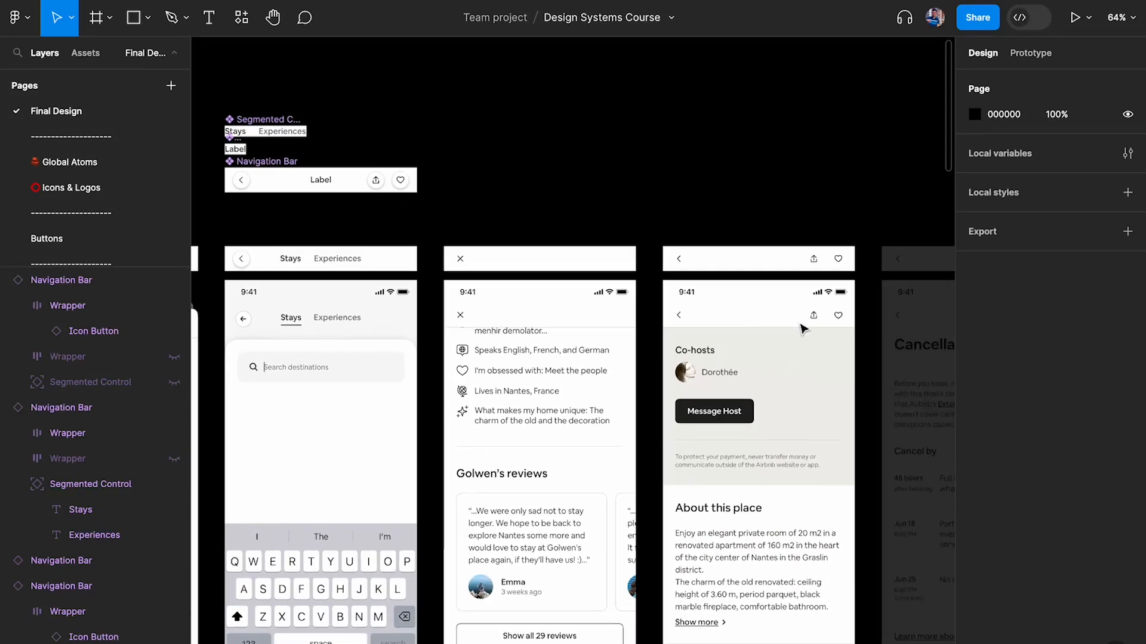
Step: Add the text "Clear dates" over the link on the Select checkout date screen and set its fill to 222222
scroll(801, 328, right, 10)
scroll(656, 382, up, 5)
key(t)
click(656, 224)
text(Clear dates)
key(Escape)
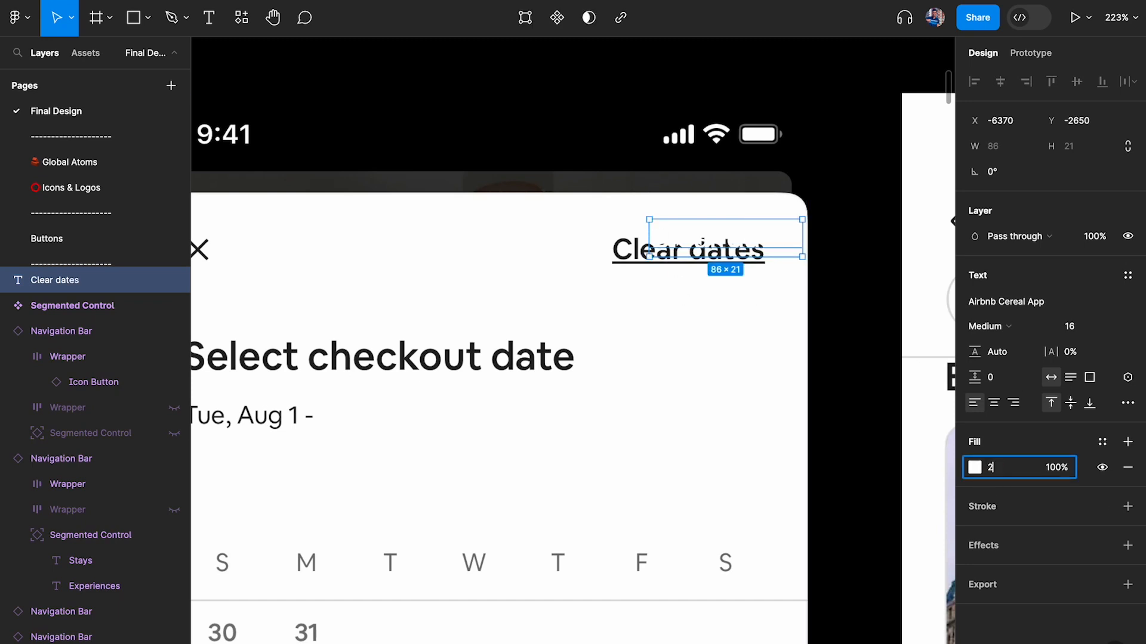
text(2)
key(Return)
Step: Underline the new Clear dates text and move it aside from the original link
scroll(726, 212, up, 3)
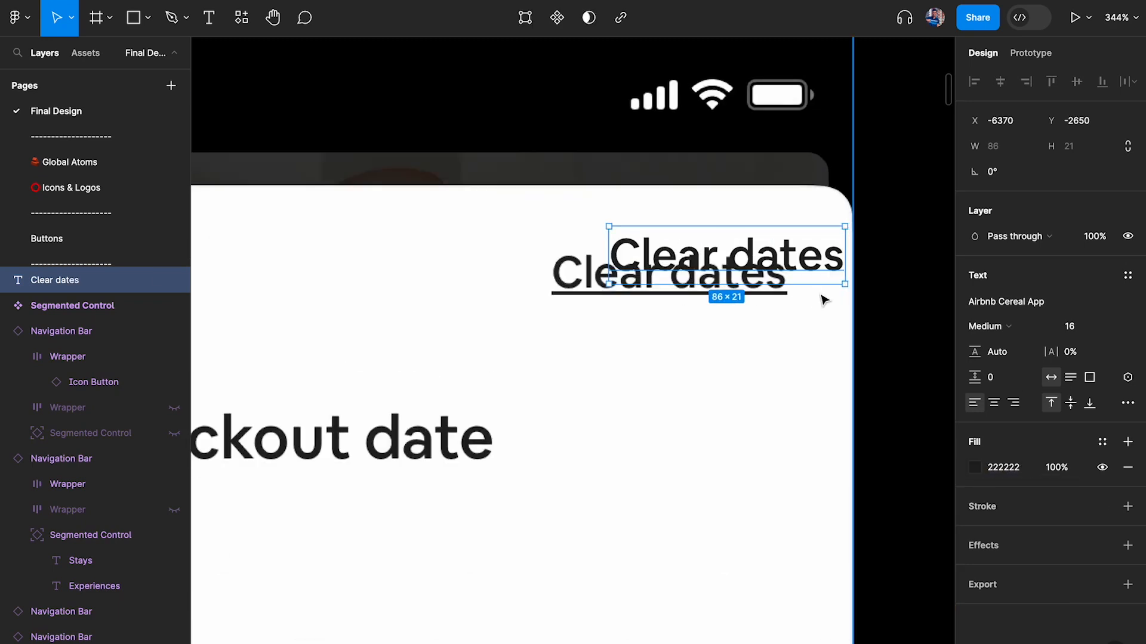
click(1126, 403)
click(916, 486)
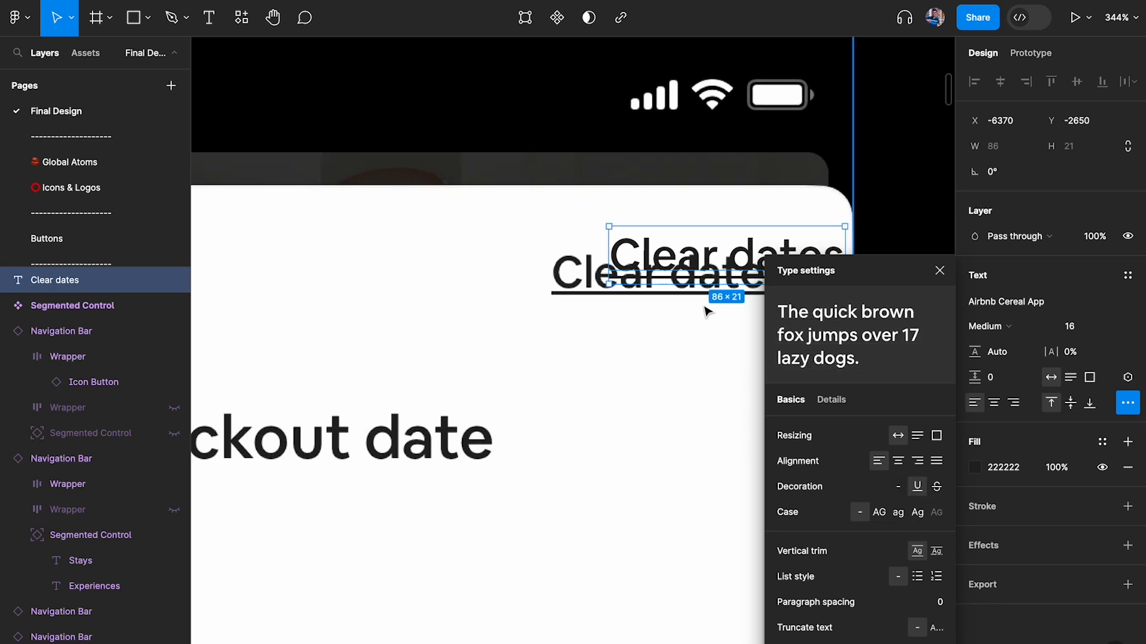
click(707, 311)
click(724, 264)
drag(723, 263, 464, 273)
Step: Wrap the Clear dates text in an auto layout frame, place it above the screen and give it a white FFFFFF fill
key(shift+a)
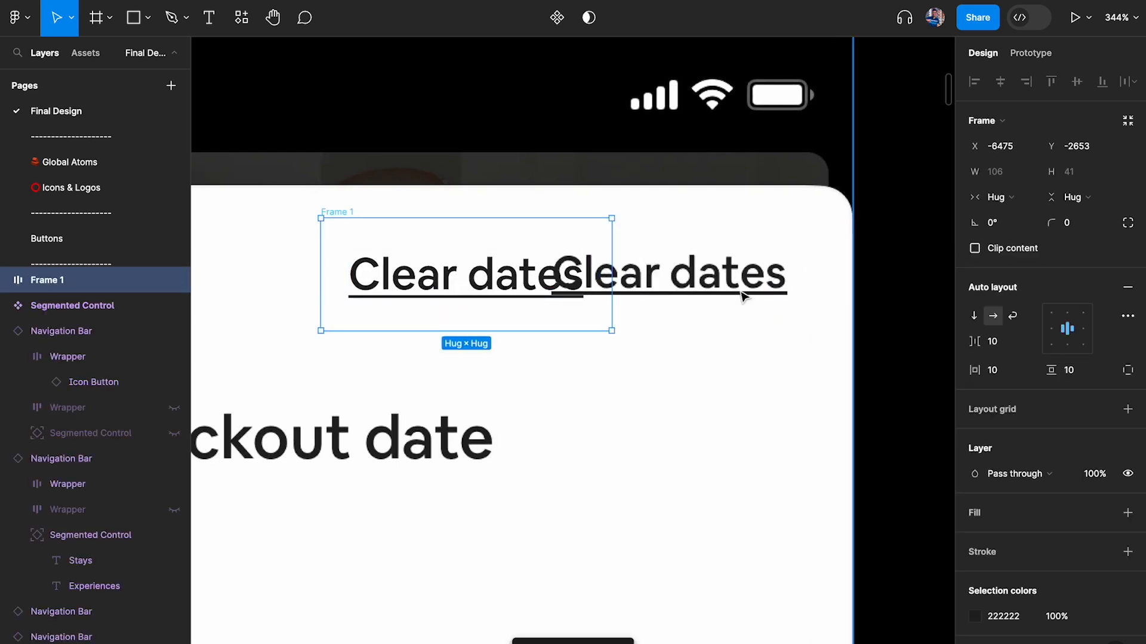
ctrl+scroll(742, 292, down, 5)
drag(626, 284, 600, 84)
scroll(610, 150, up, 3)
scroll(1059, 458, down, 1)
scroll(1060, 457, down, 2)
click(1127, 444)
Step: Set the Clear dates frame's item spacing, horizontal padding and vertical padding to 0
click(993, 273)
text(0)
key(Tab)
text(0)
key(Tab)
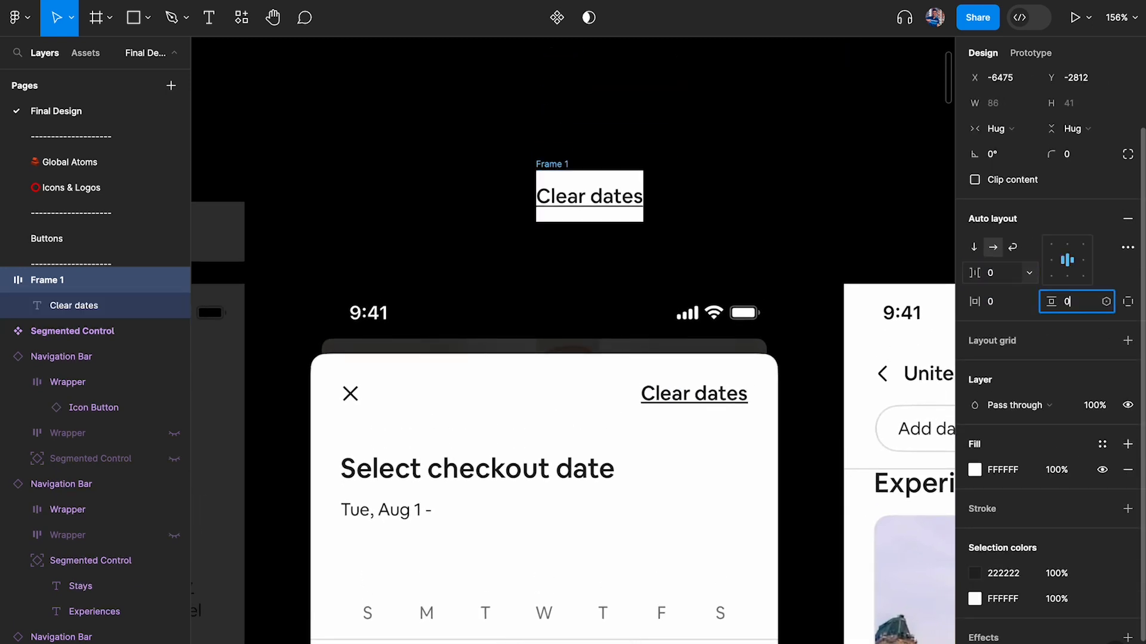
text(0)
key(Return)
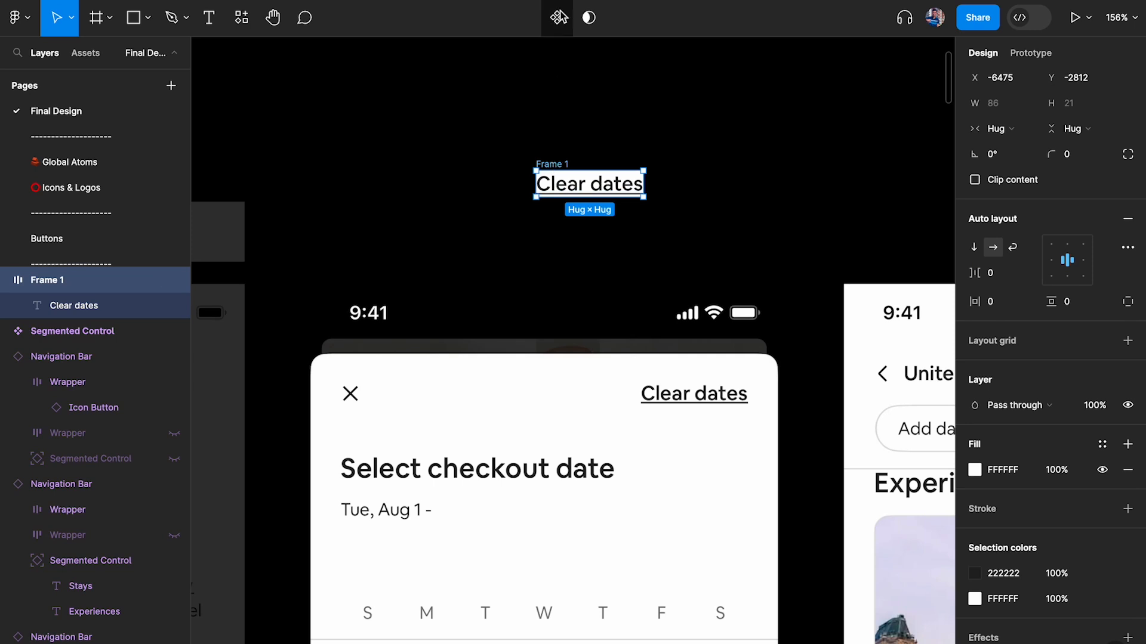
Step: Turn the Clear dates frame into a component and name it "Text link"
key(ctrl+alt+k)
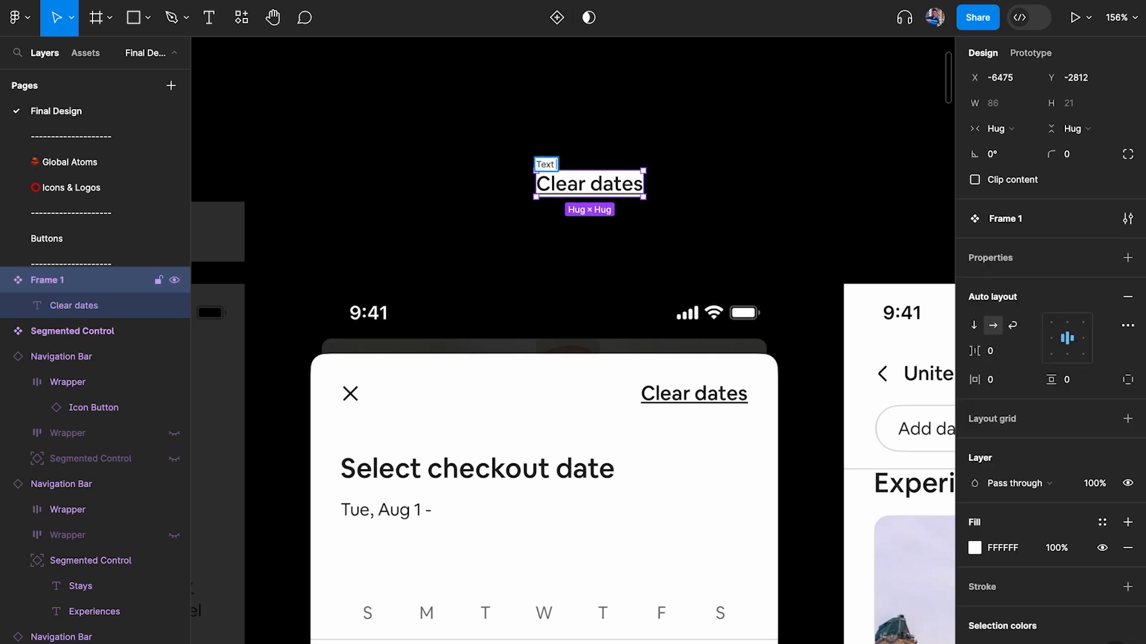
text(Text link)
key(Return)
Step: Move the Text link component next to the Centre Title component, above the Navigation Bar component
scroll(561, 159, down, 10)
scroll(560, 160, left, 6)
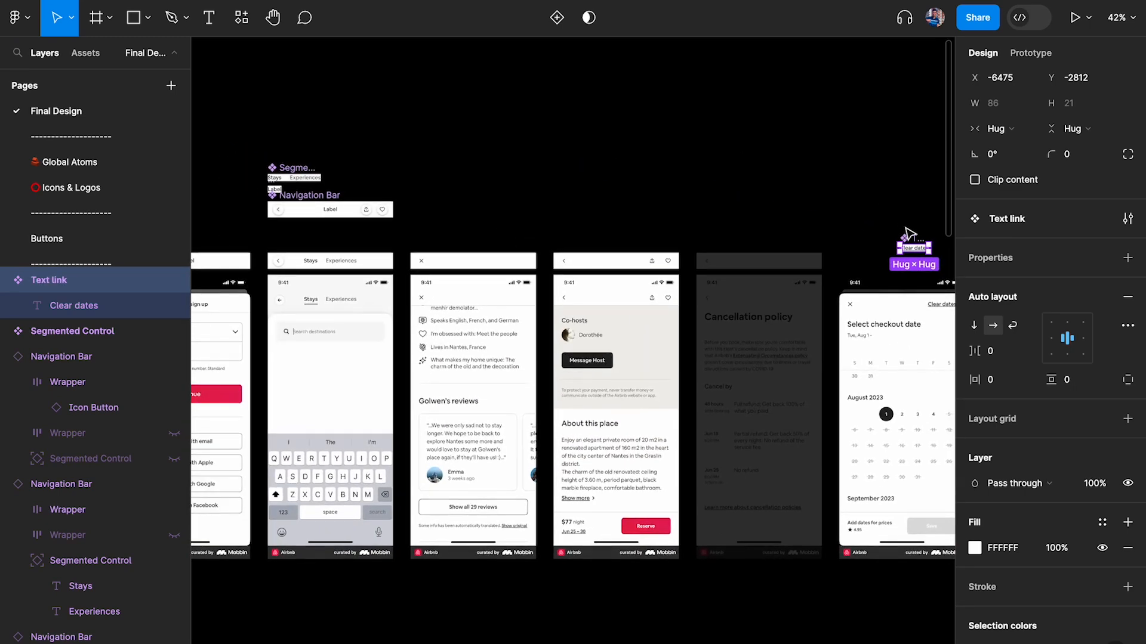
scroll(913, 241, up, 4)
scroll(925, 269, right, 5)
scroll(561, 404, up, 5)
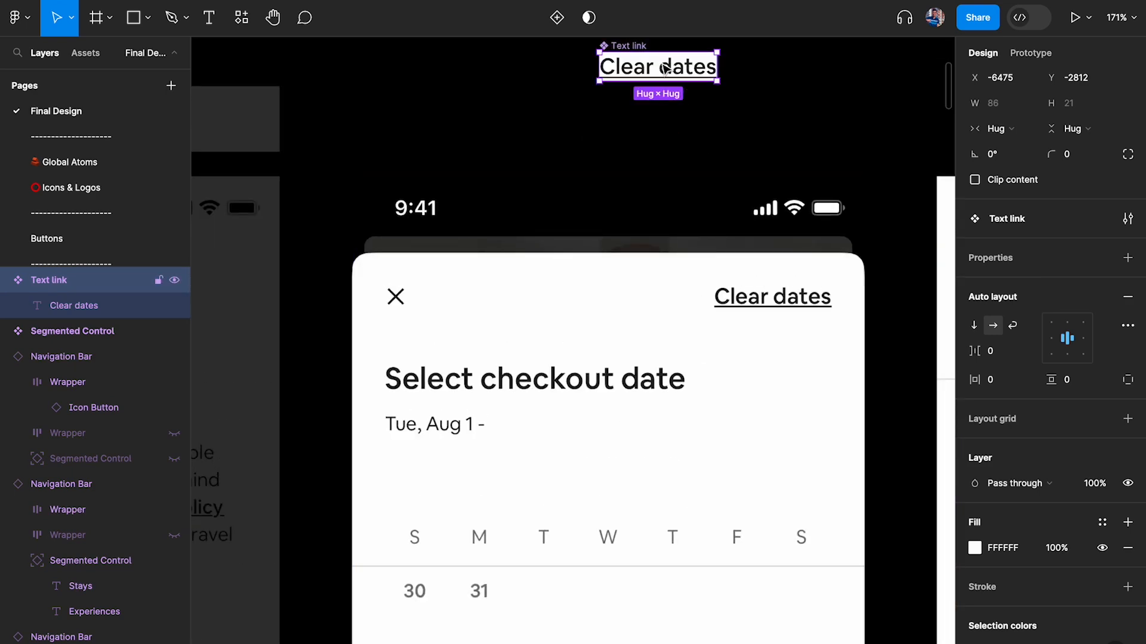
scroll(665, 69, down, 5)
key(ctrl+x)
scroll(664, 69, left, 12)
scroll(665, 69, up, 5)
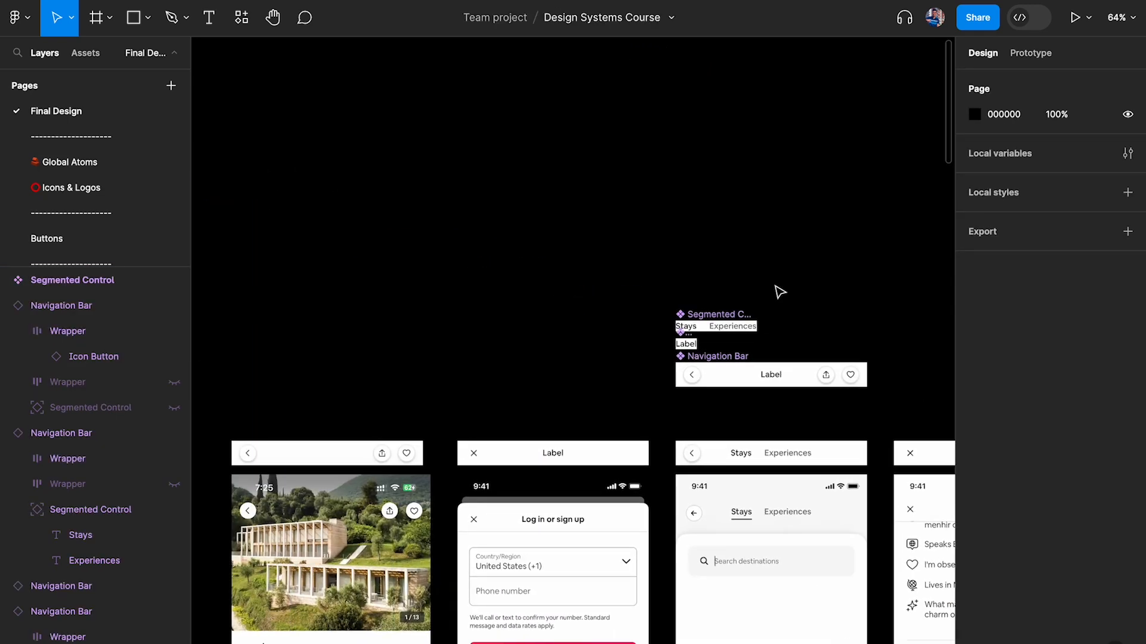
scroll(780, 327, up, 10)
key(ctrl+v)
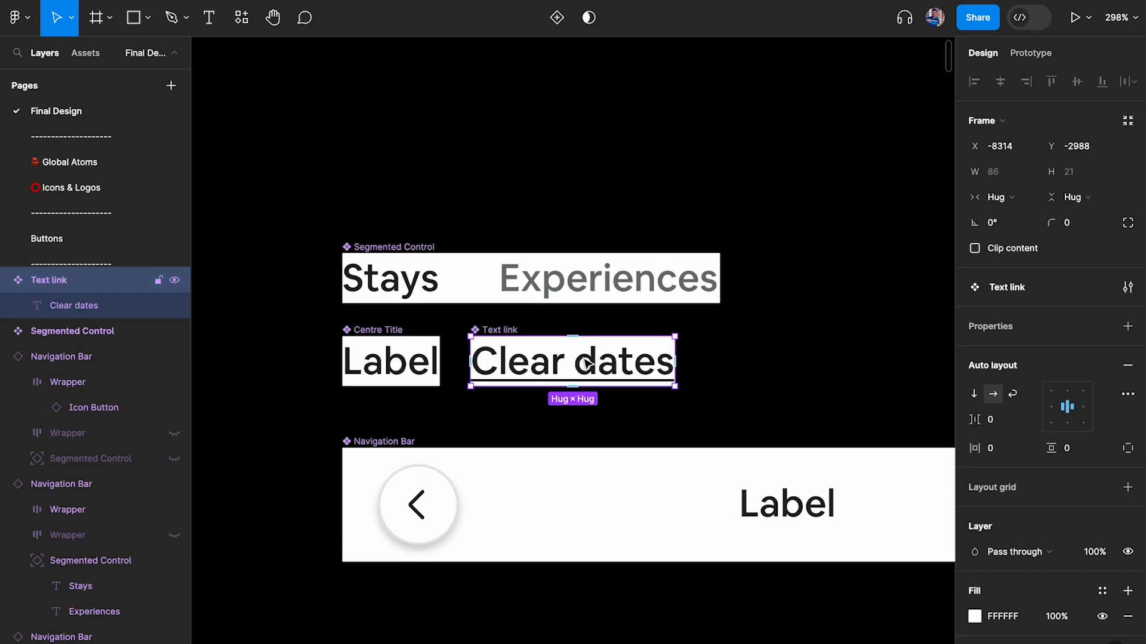
Step: Turn the Navigation Bar's share and heart icon wrapper into its own component, placed outside the bar beside Text link
scroll(588, 364, down, 4)
scroll(588, 362, right, 2)
scroll(588, 363, down, 1)
scroll(767, 385, up, 2)
double_click(754, 410)
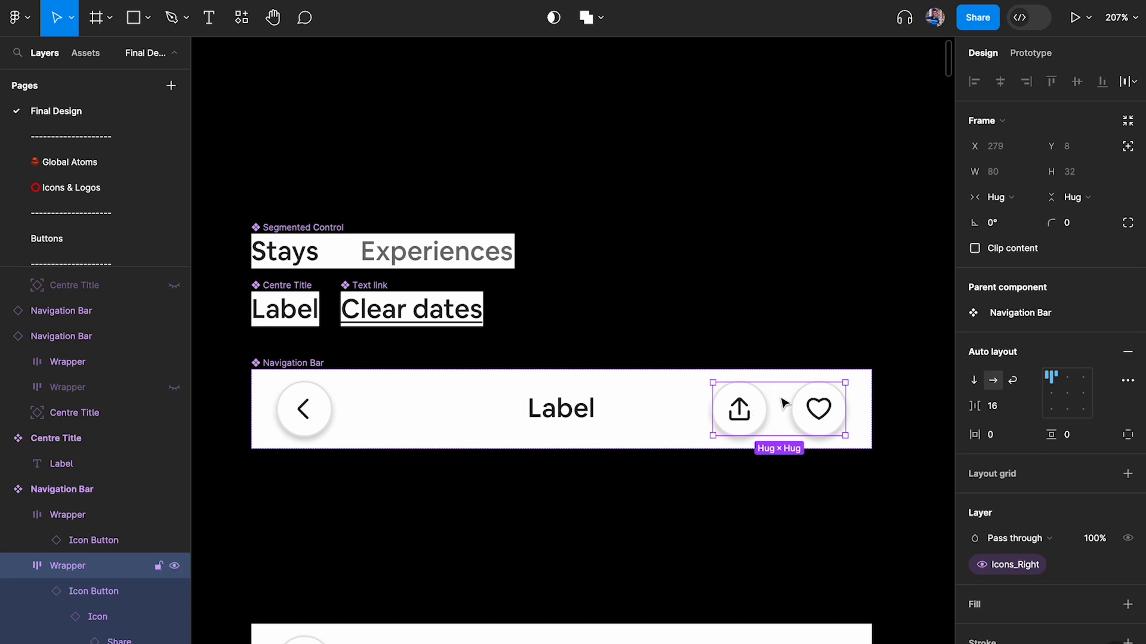
scroll(1056, 475, down, 5)
scroll(1086, 311, down, 1)
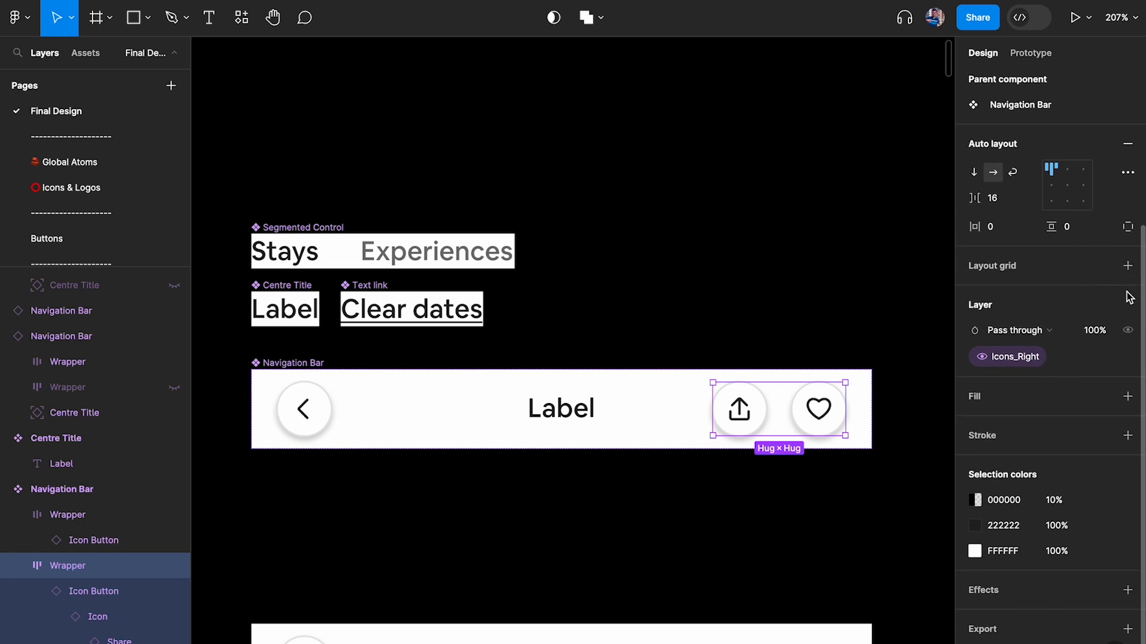
click(62, 571)
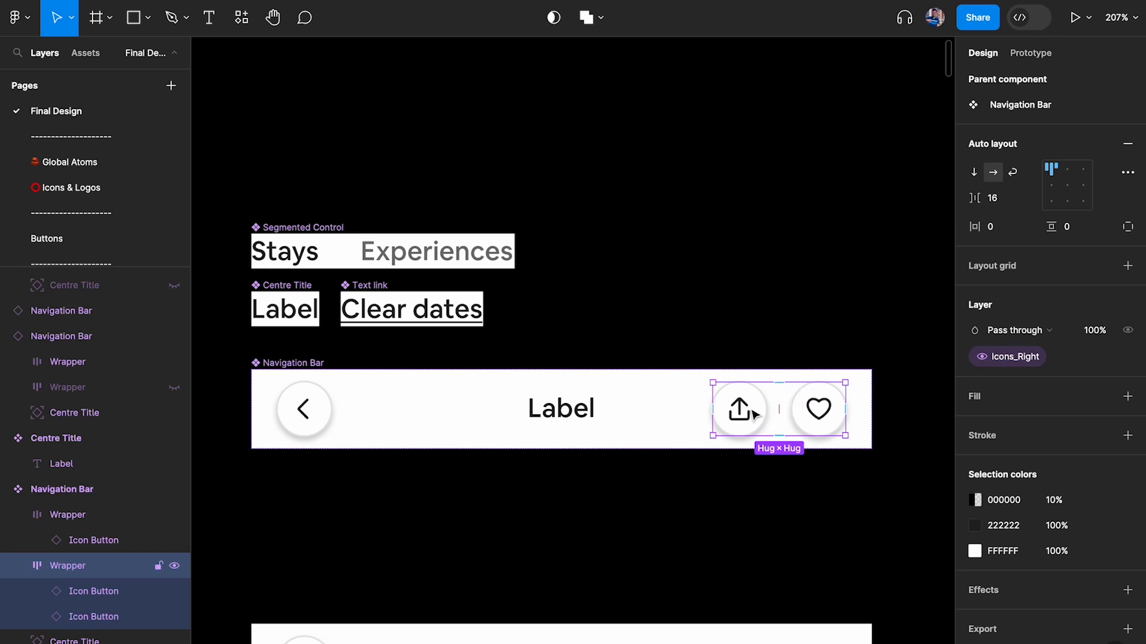
drag(740, 406, 575, 308)
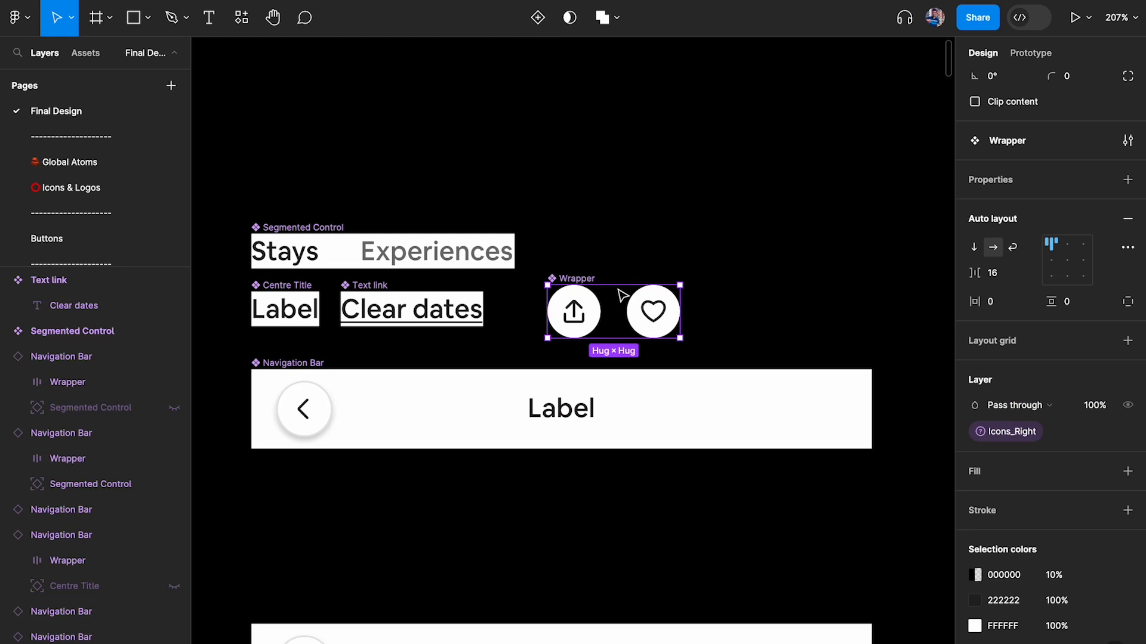
Step: Rename the extracted share and heart Wrapper component as "Icon Group"
double_click(575, 278)
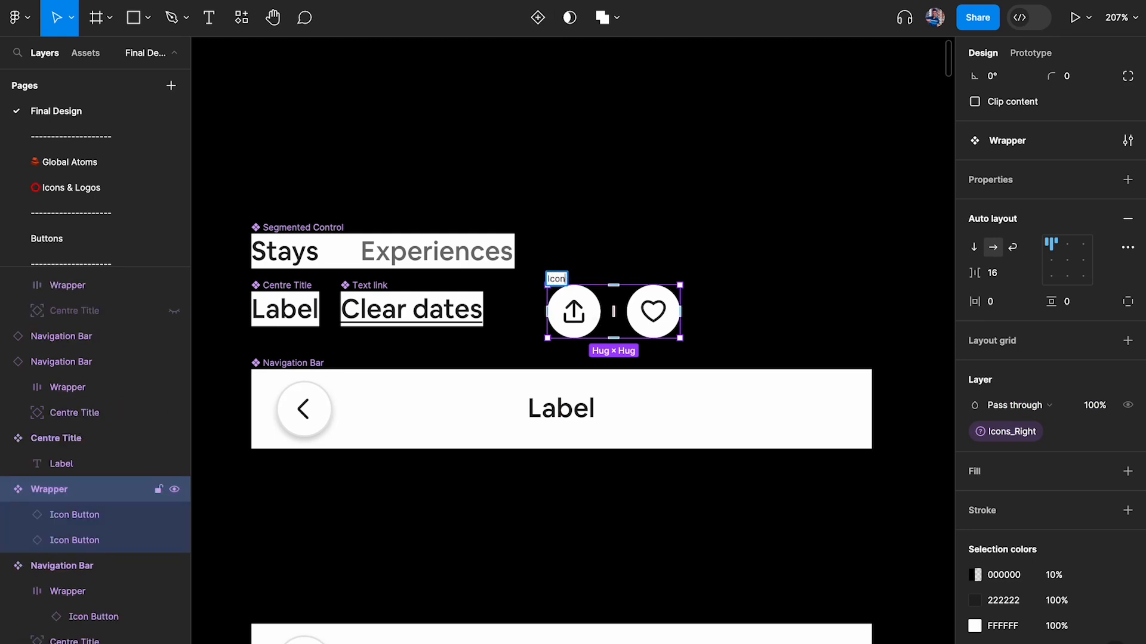
text(Icon Grou)
text(p)
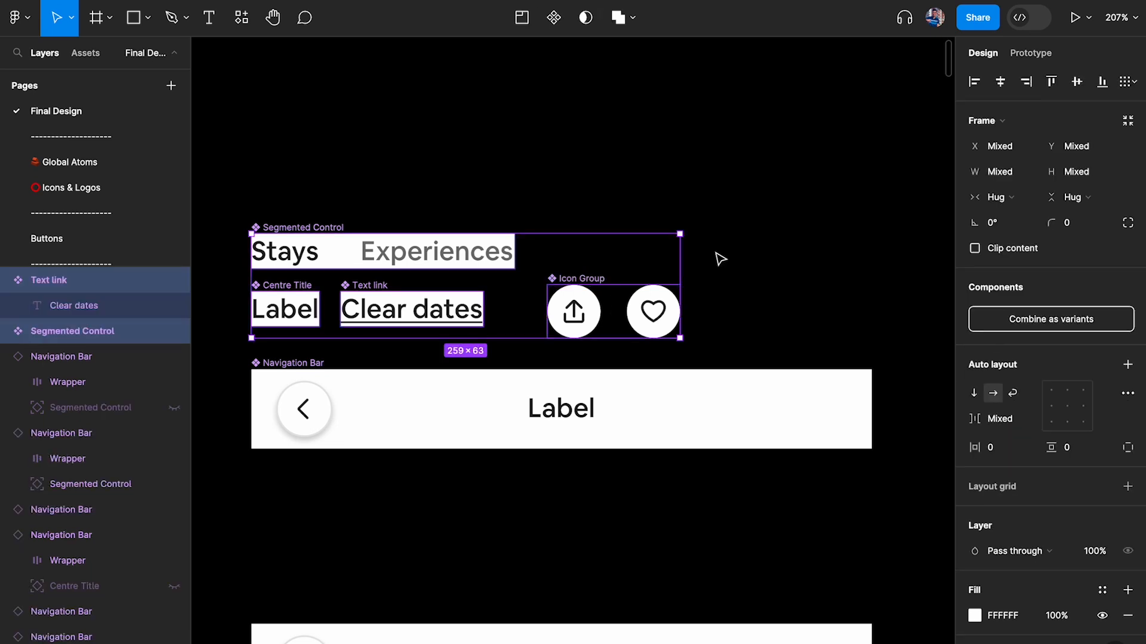
click(717, 257)
drag(223, 212, 736, 347)
click(740, 352)
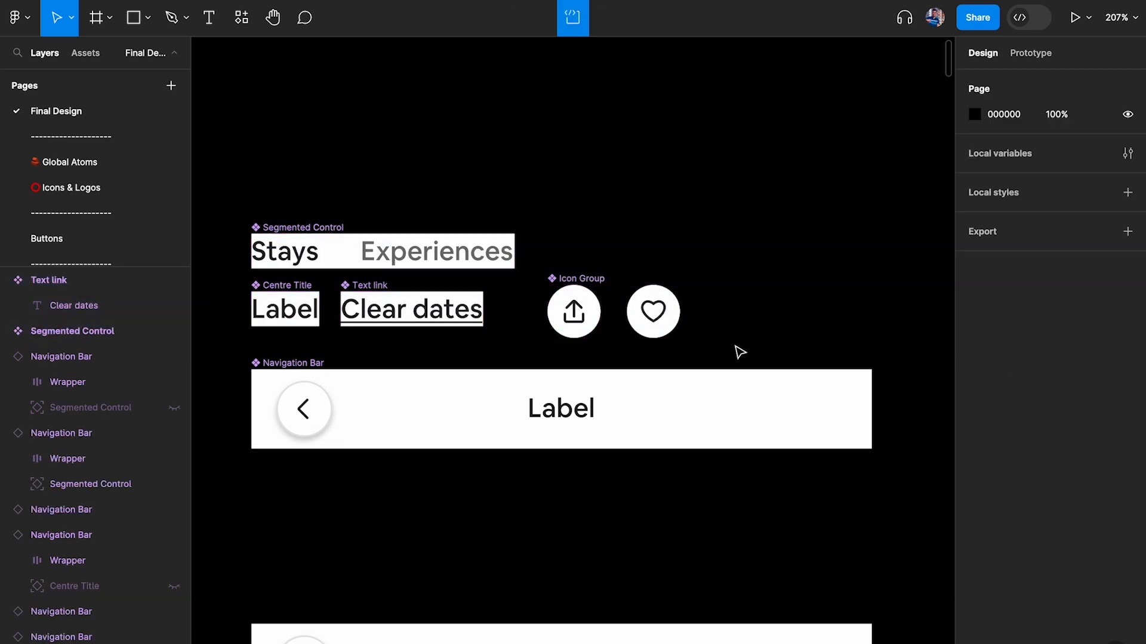
click(374, 286)
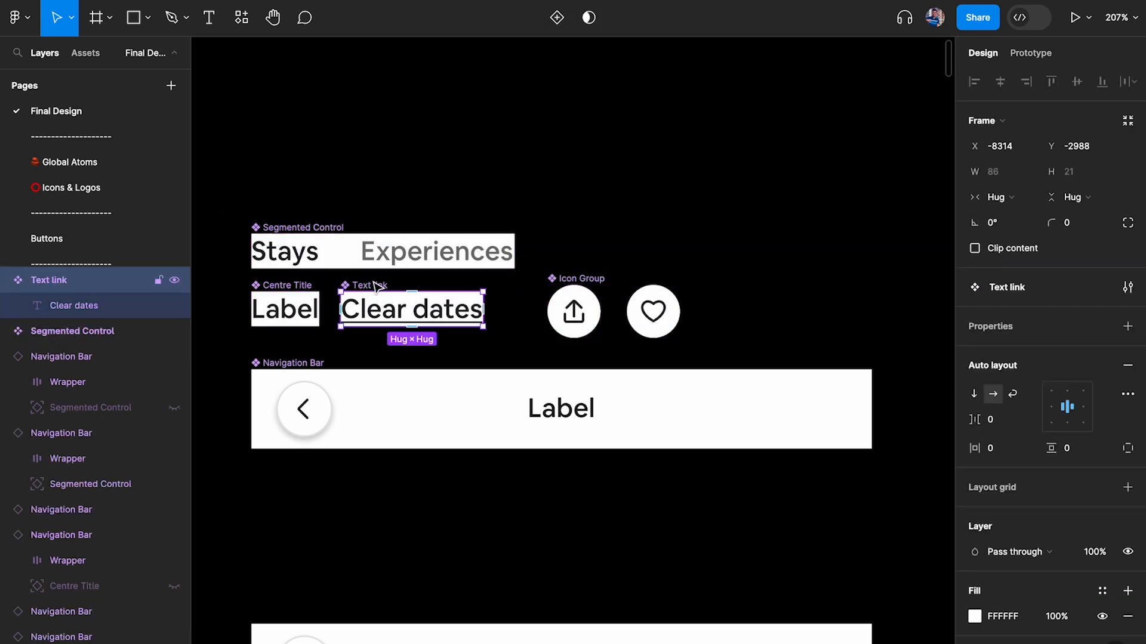
click(549, 279)
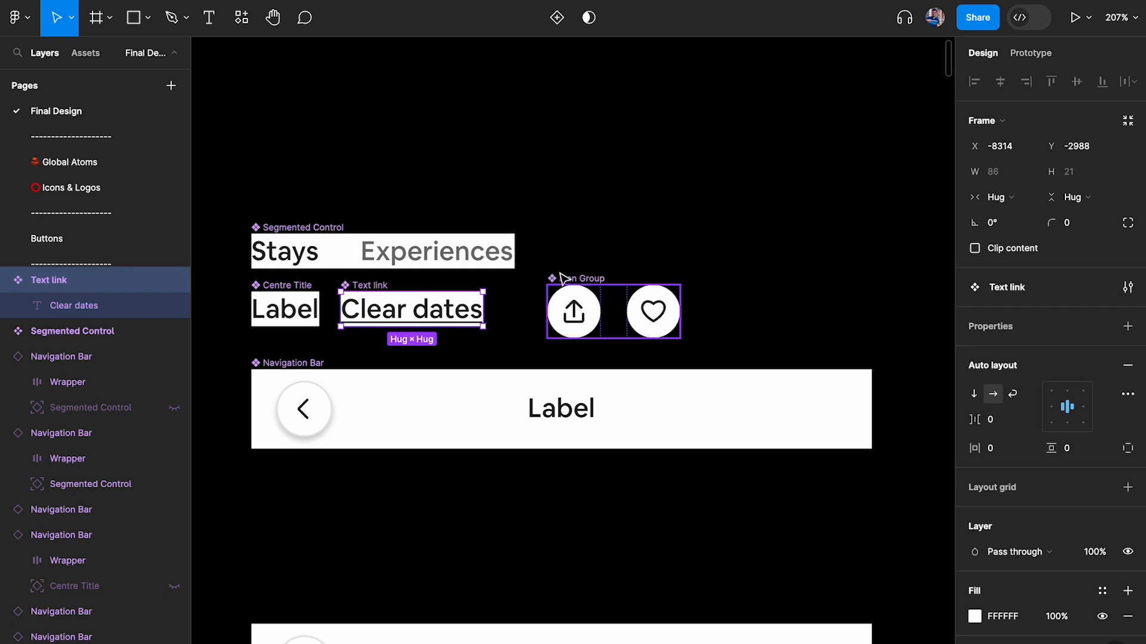
shift+click(271, 292)
shift+click(310, 230)
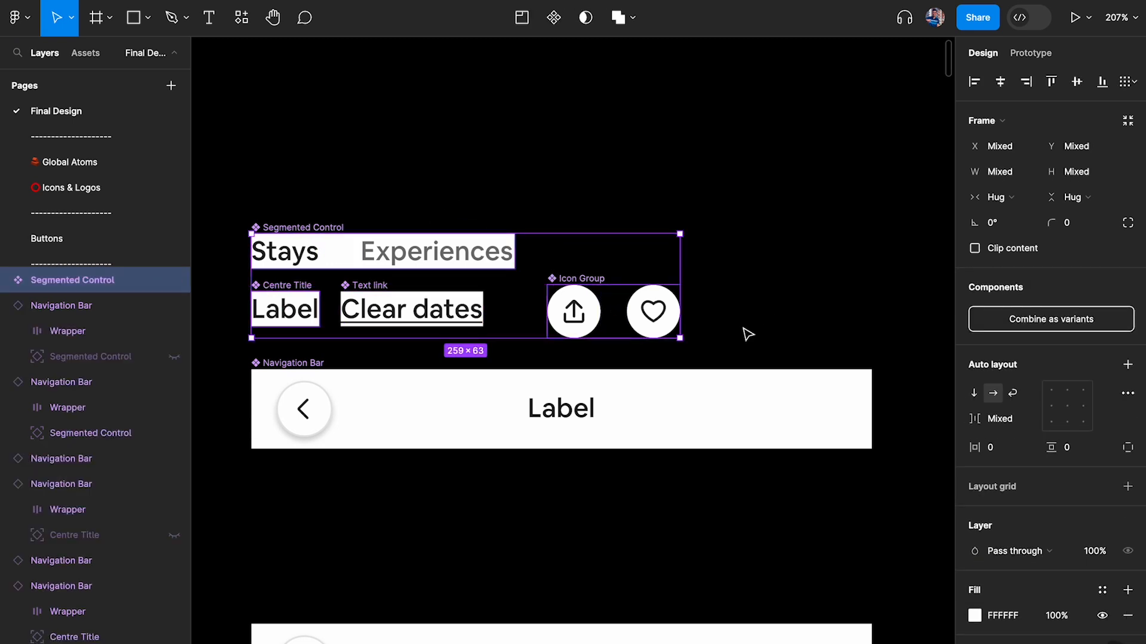
click(683, 197)
click(589, 278)
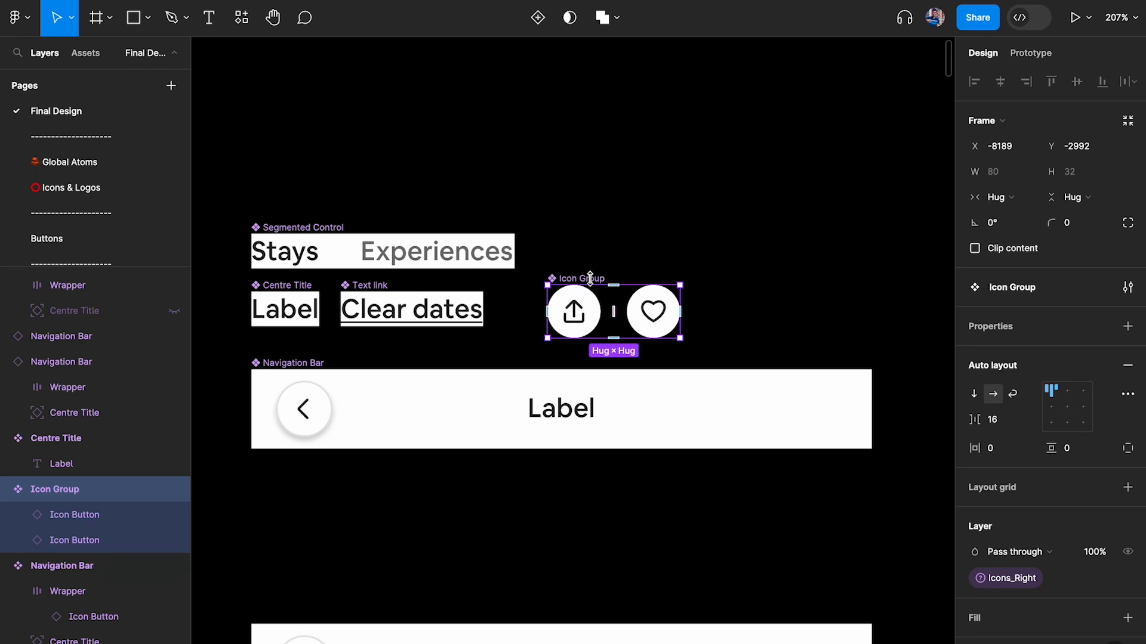
Step: Examine the remaining app screens, including the Experience page, for other navigation bar elements and text links
scroll(590, 279, down, 10)
scroll(591, 281, right, 4)
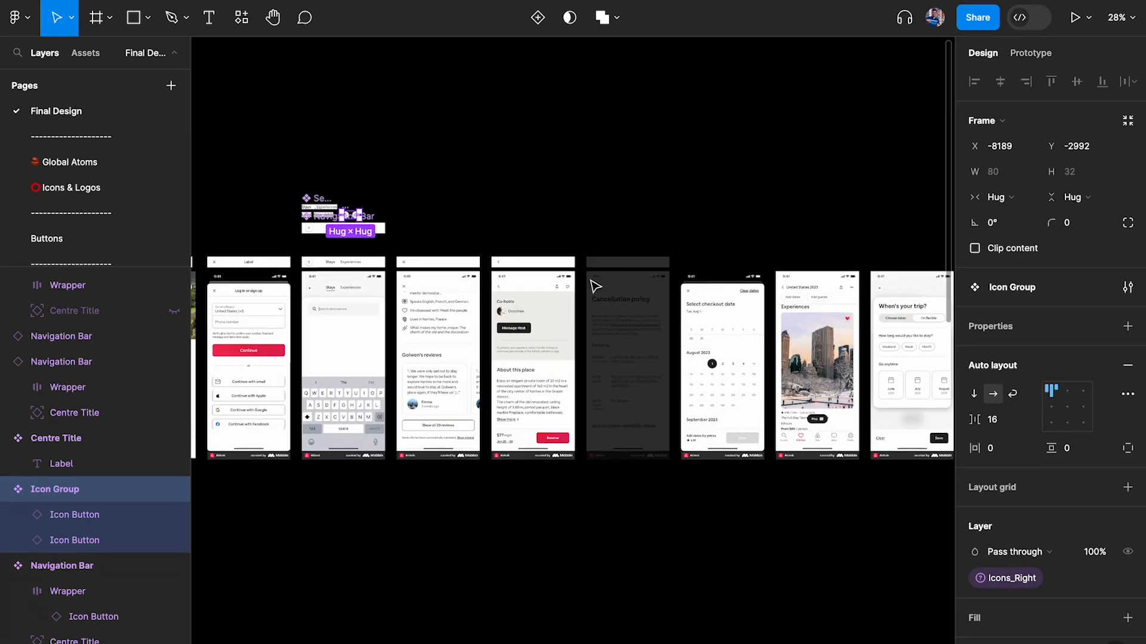
scroll(762, 318, up, 4)
scroll(716, 310, right, 10)
scroll(539, 312, down, 2)
scroll(676, 542, right, 10)
scroll(676, 542, down, 3)
scroll(676, 541, right, 10)
scroll(624, 358, right, 15)
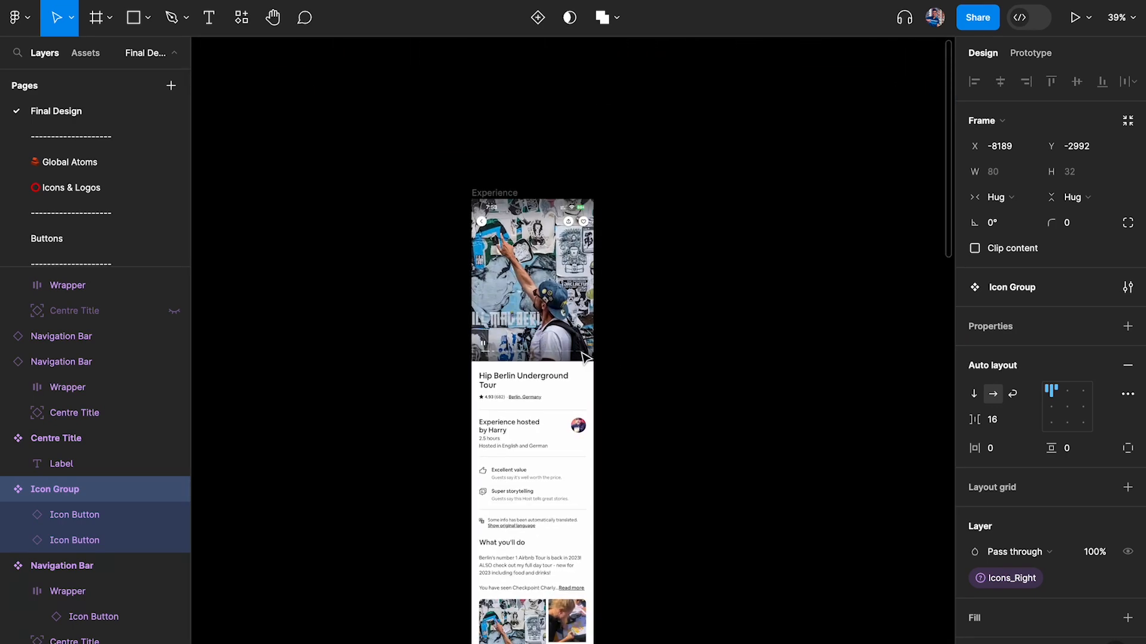
scroll(440, 370, up, 5)
scroll(441, 370, up, 5)
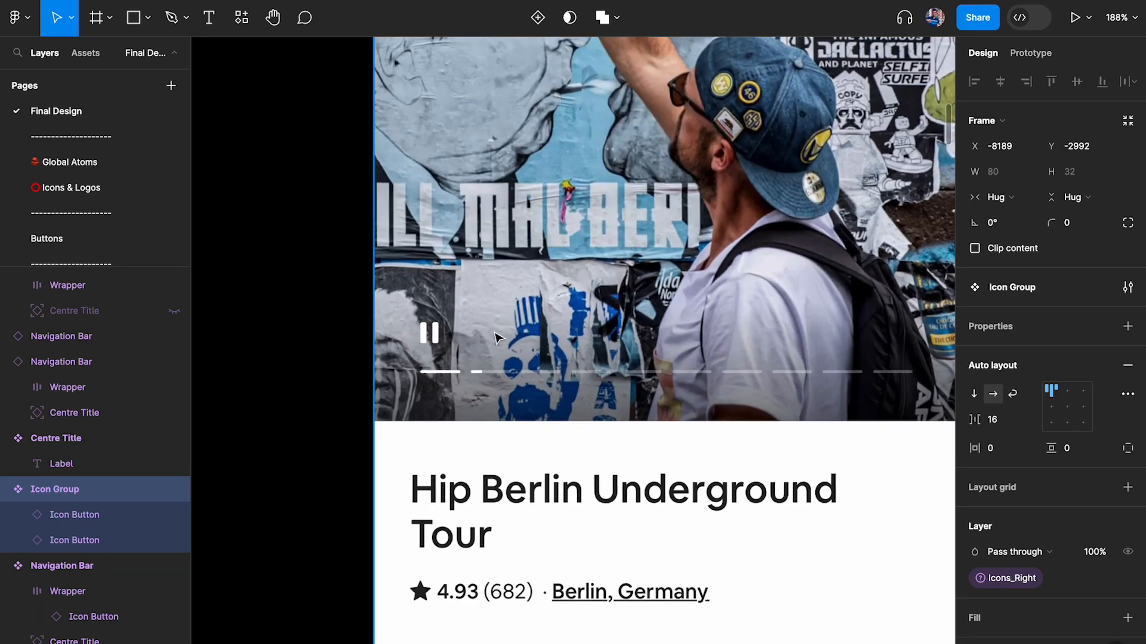
scroll(486, 345, down, 15)
scroll(433, 345, left, 5)
scroll(537, 394, up, 15)
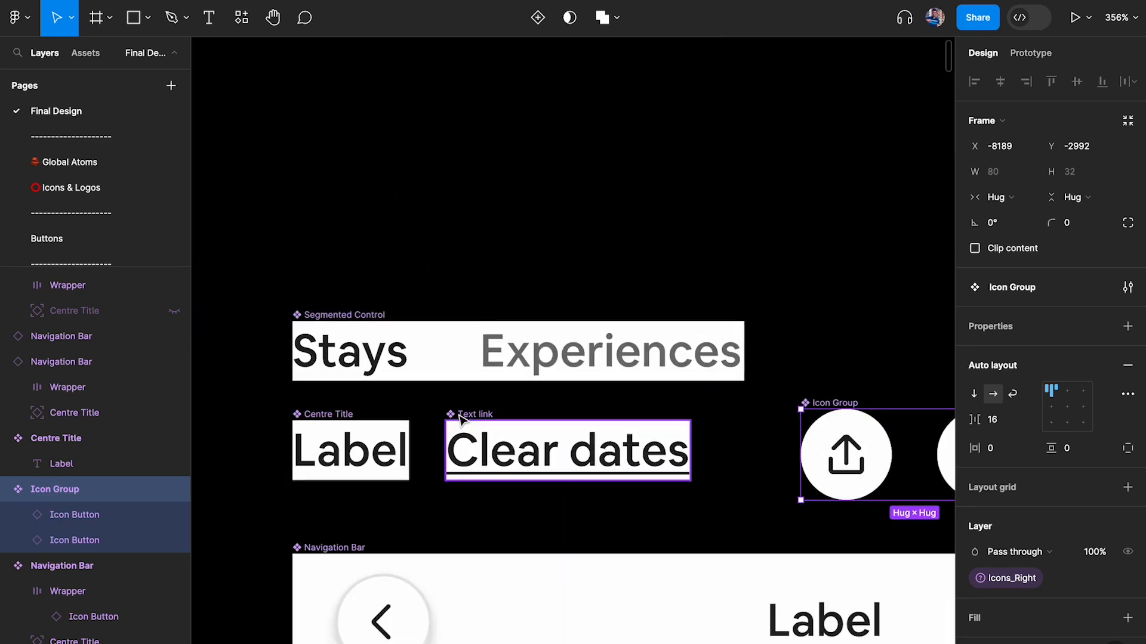
click(459, 417)
scroll(737, 332, down, 2)
scroll(656, 298, right, 5)
click(560, 272)
scroll(560, 272, down, 4)
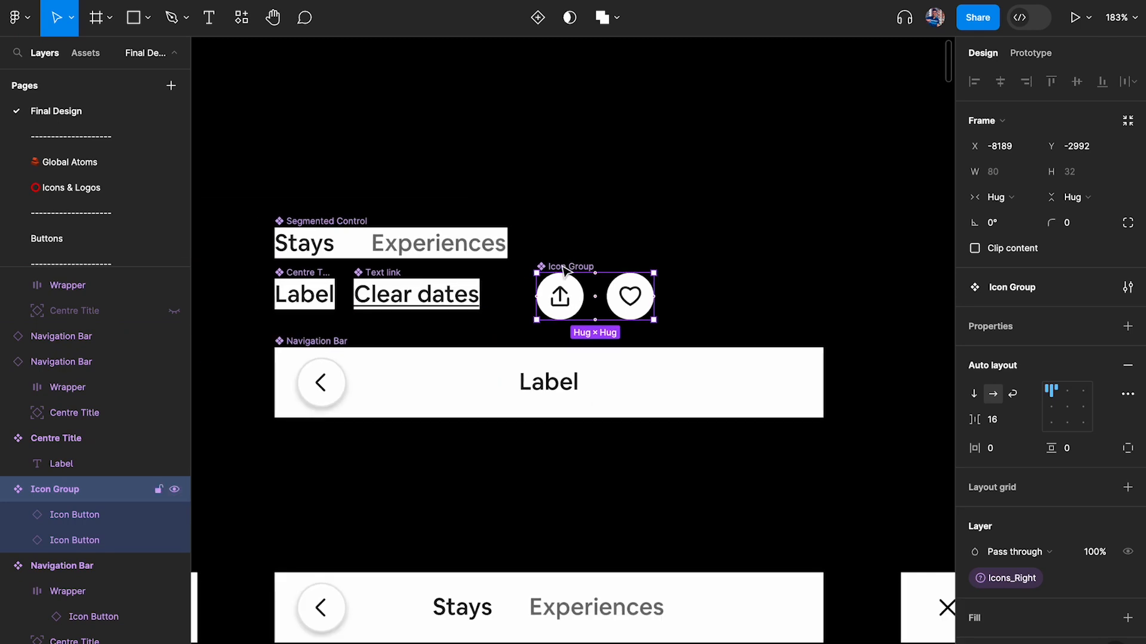
Step: Place an Icon Group instance inside the Navigation Bar component, after the centre label at the bar's far end
drag(566, 269, 454, 382)
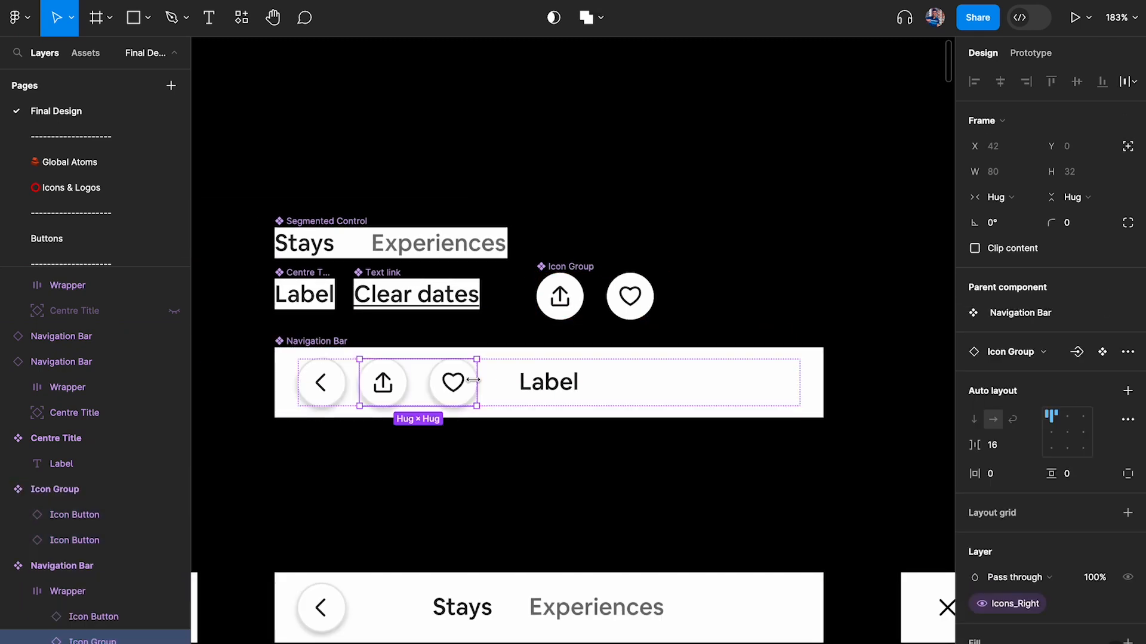
drag(789, 351, 796, 385)
scroll(744, 390, up, 2)
scroll(1018, 455, down, 4)
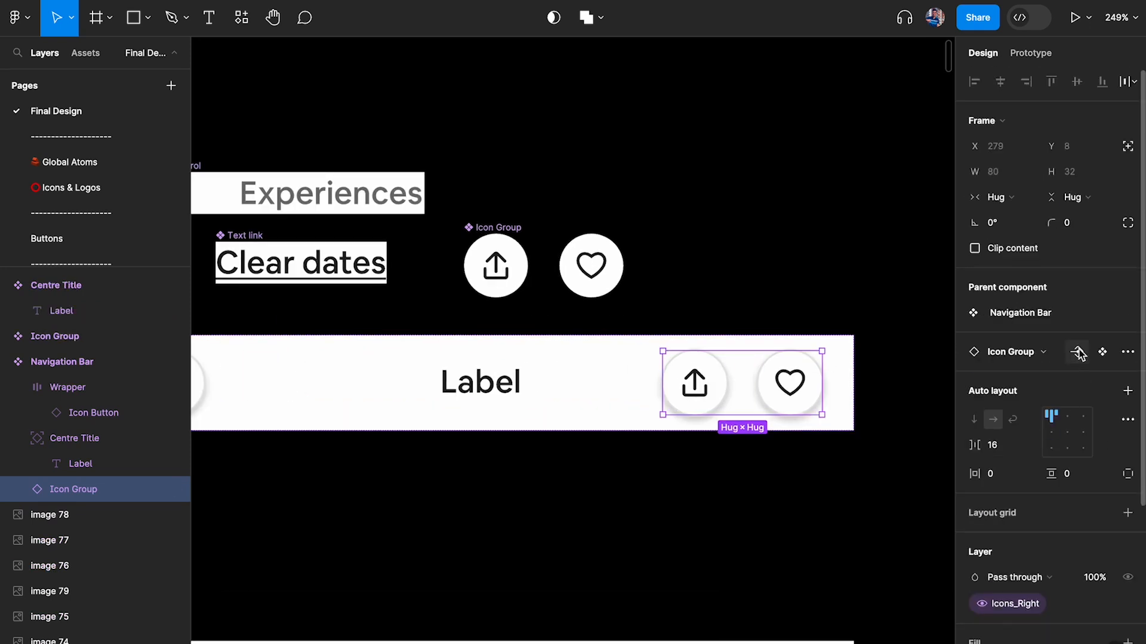
Step: Create an instance swap property named "↪ Right Content" for the Icon Group instance in the Navigation Bar
click(1079, 353)
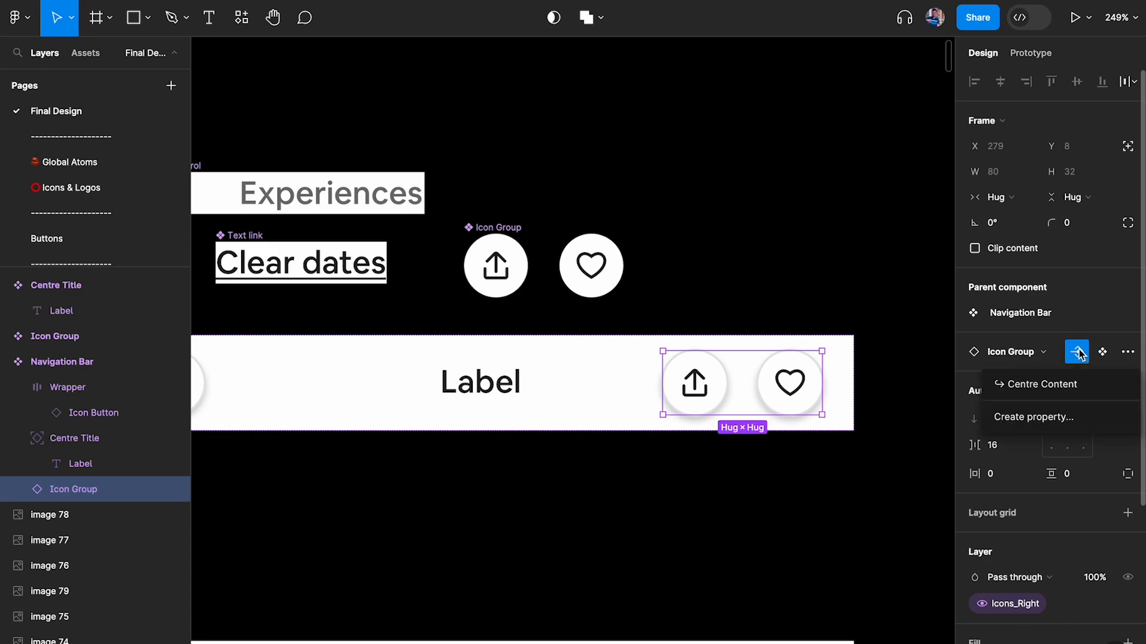
click(1045, 417)
key(ctrl+super+space)
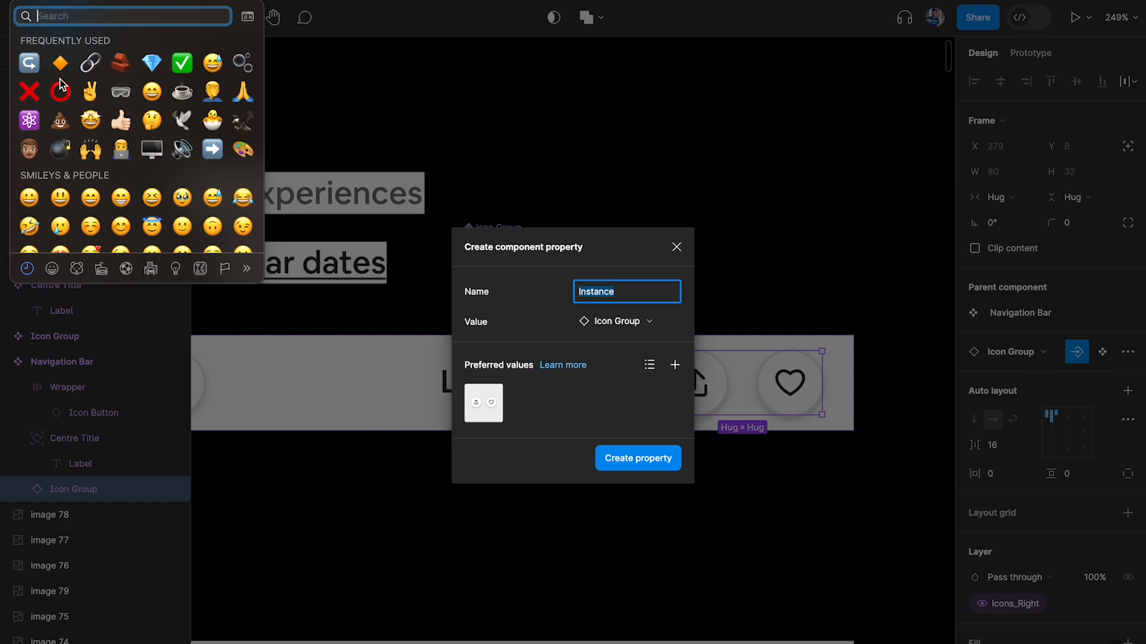
click(28, 62)
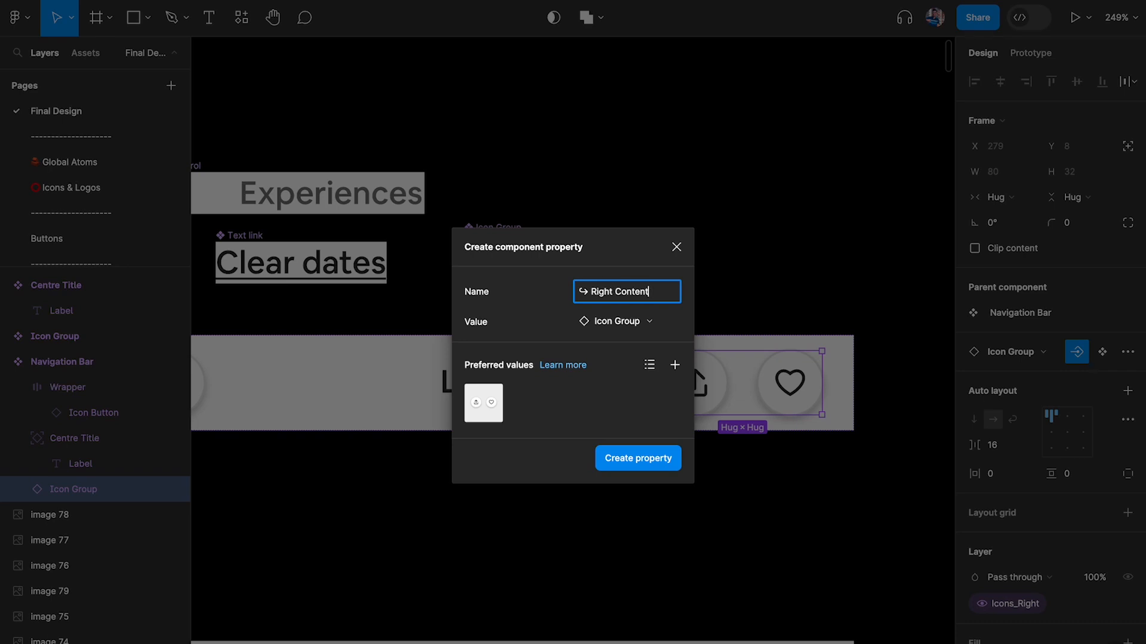
key(Return)
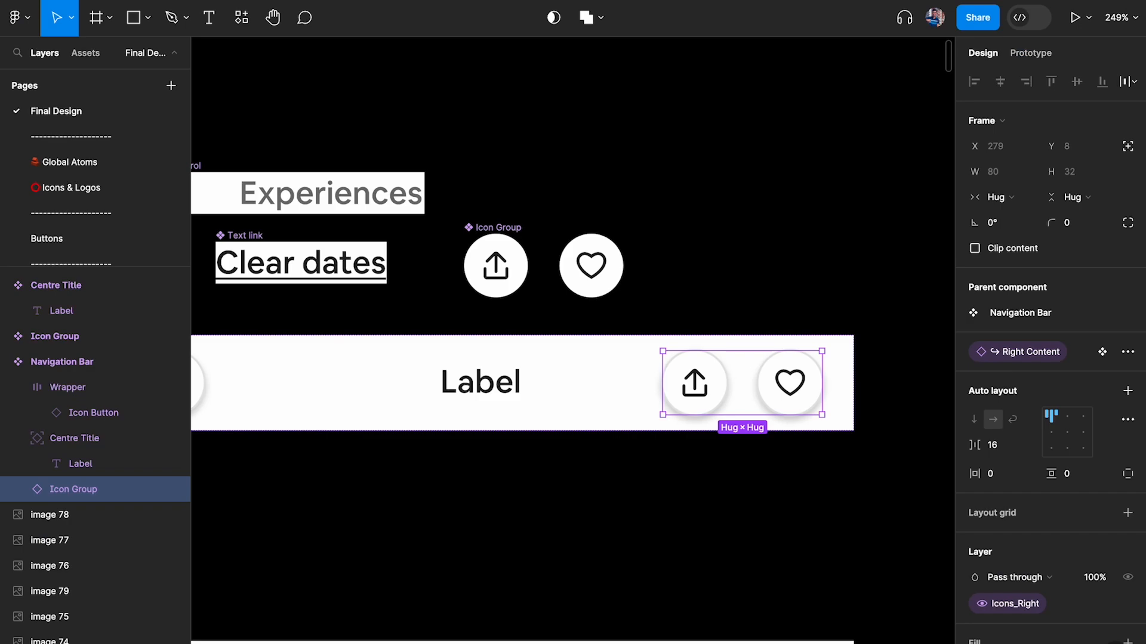
Step: Rename the Navigation Bar component's Icons_Right visibility property as "Right Content"
click(666, 241)
scroll(528, 270, left, 2)
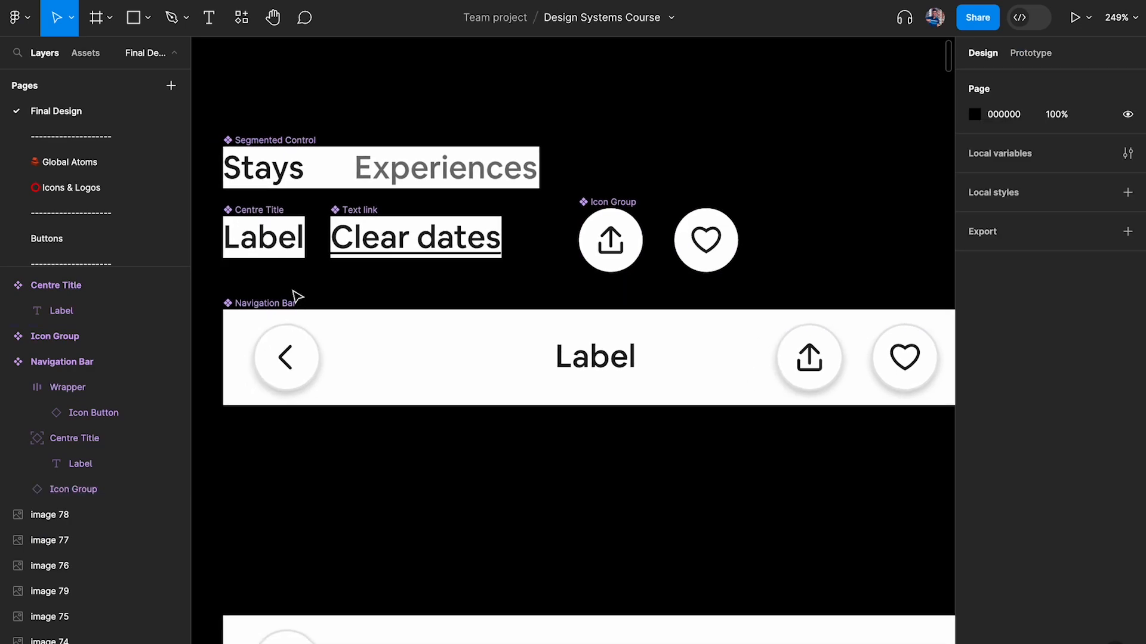
click(279, 303)
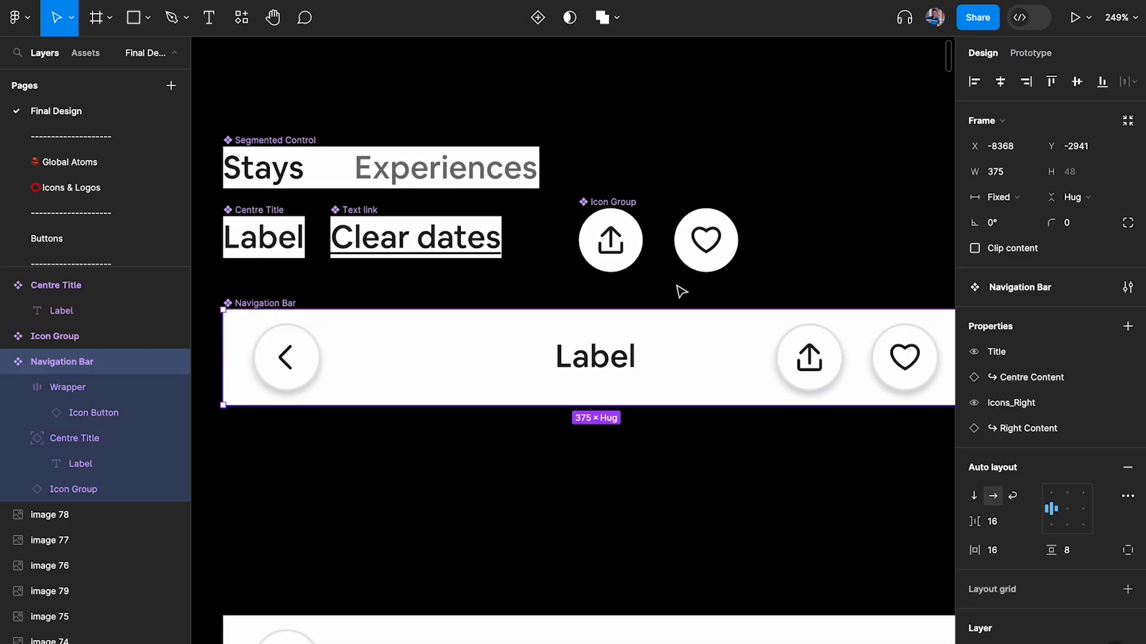
double_click(1014, 403)
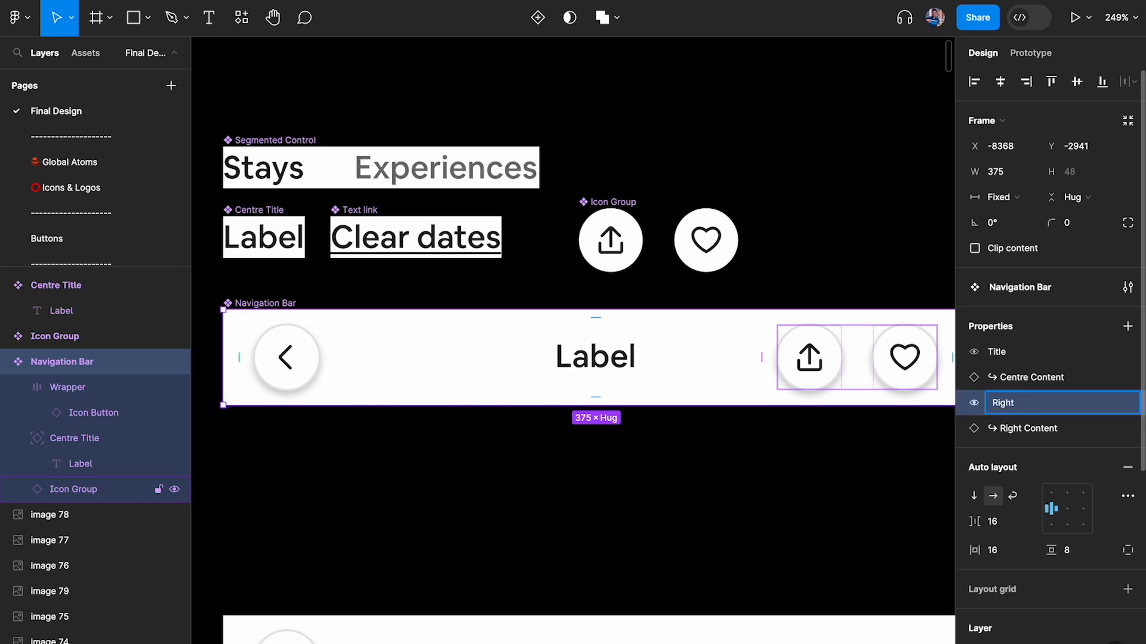
key(Return)
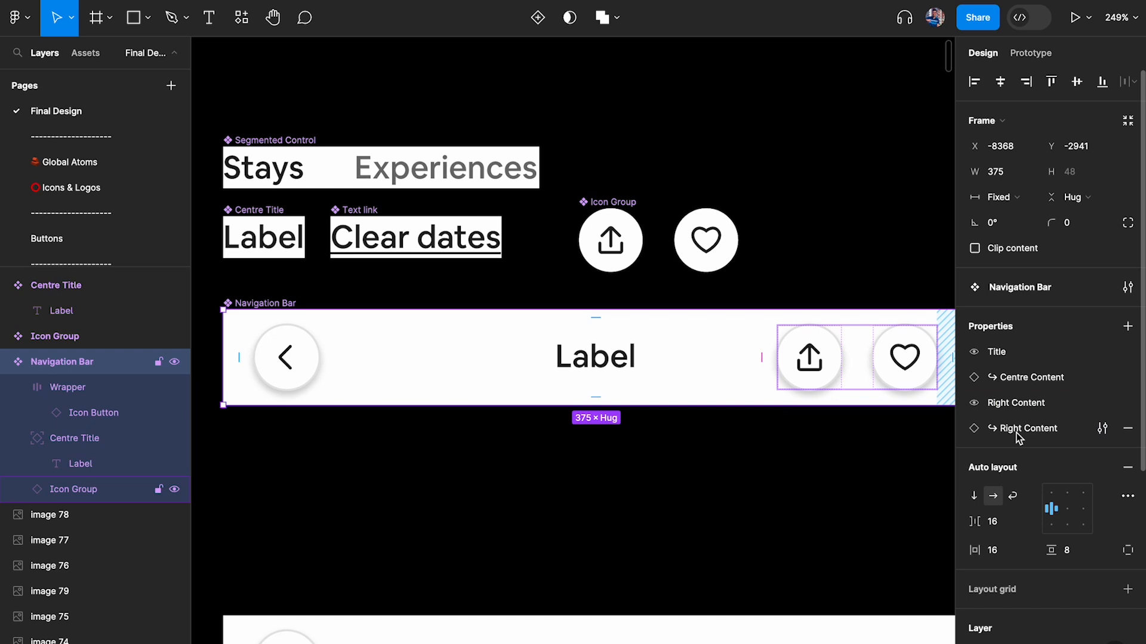
Step: Rename both the right and centre instance swap properties of the Navigation Bar as "↪ Content Type"
double_click(1035, 435)
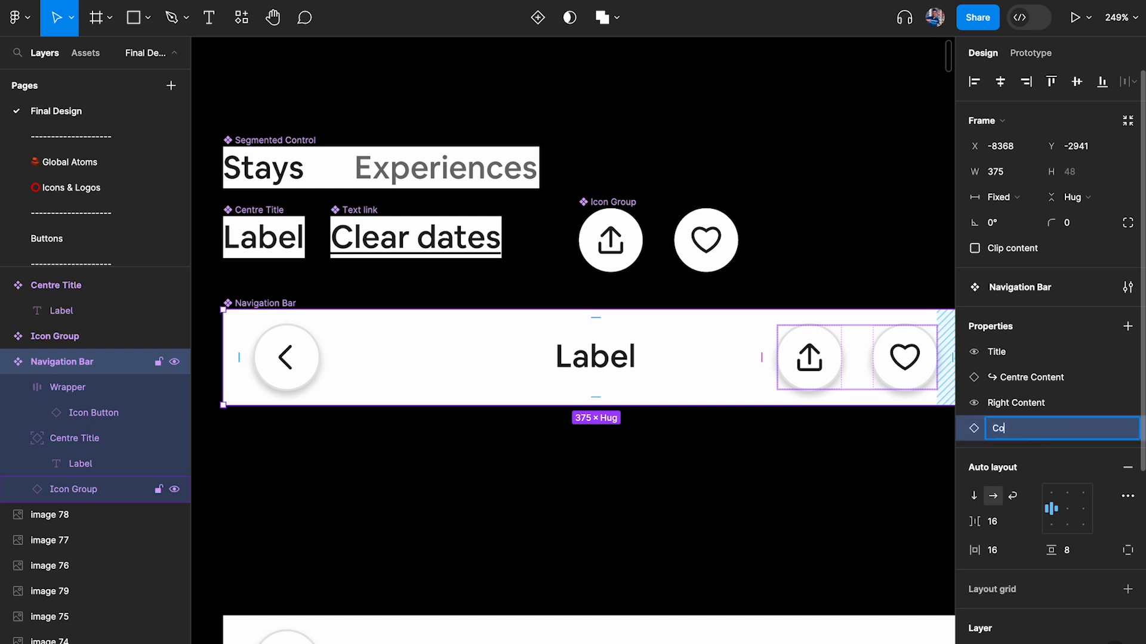
key(Return)
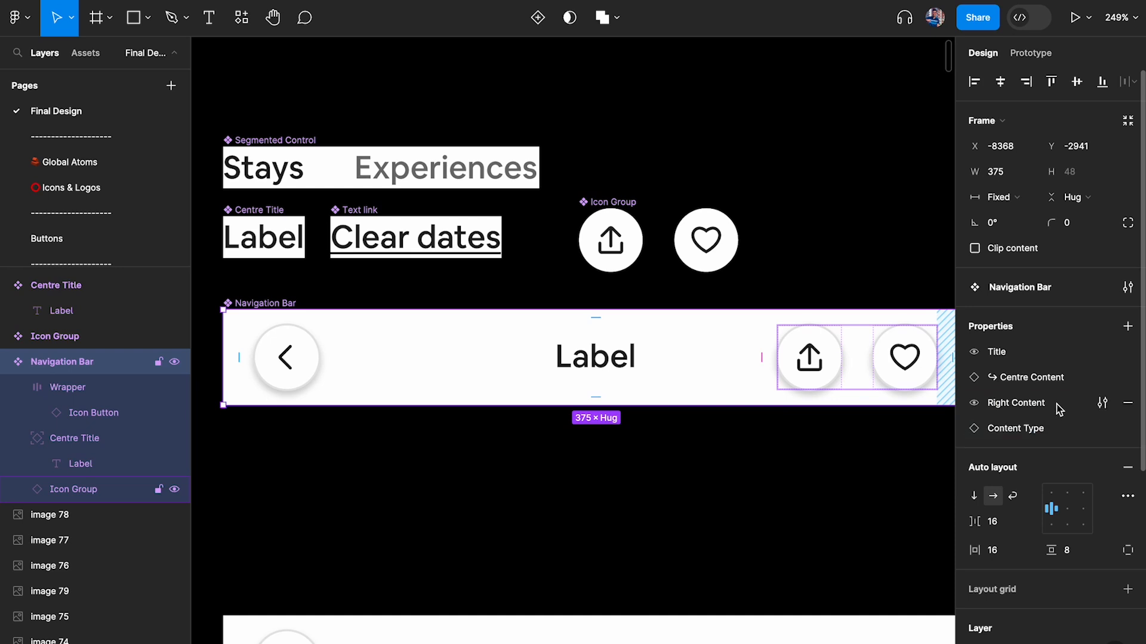
double_click(1037, 379)
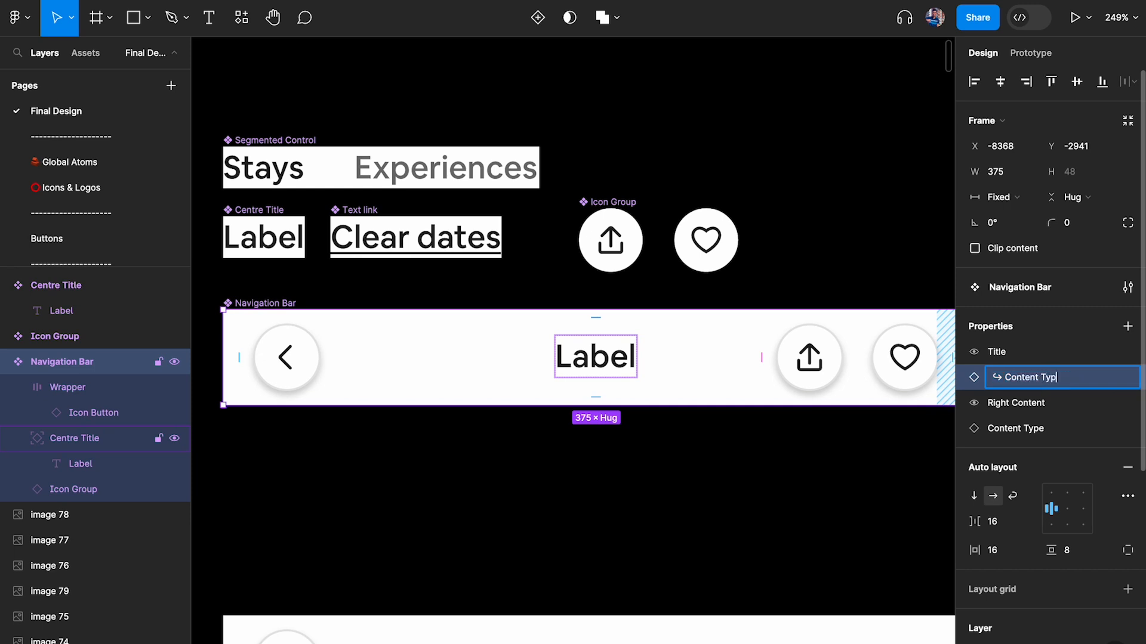
key(Return)
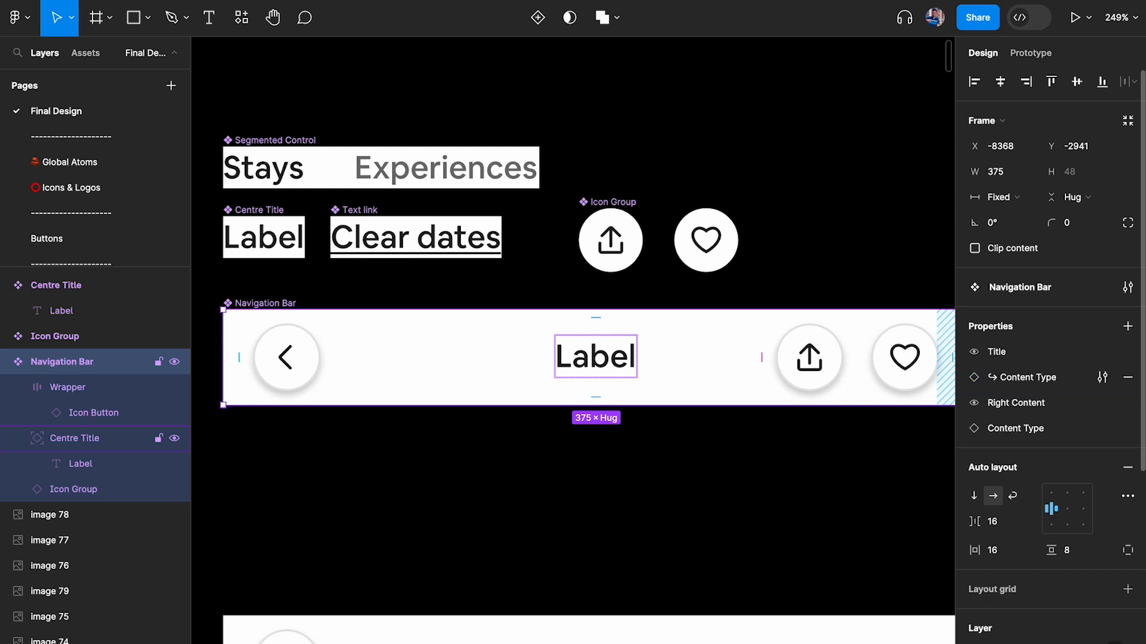
double_click(1022, 430)
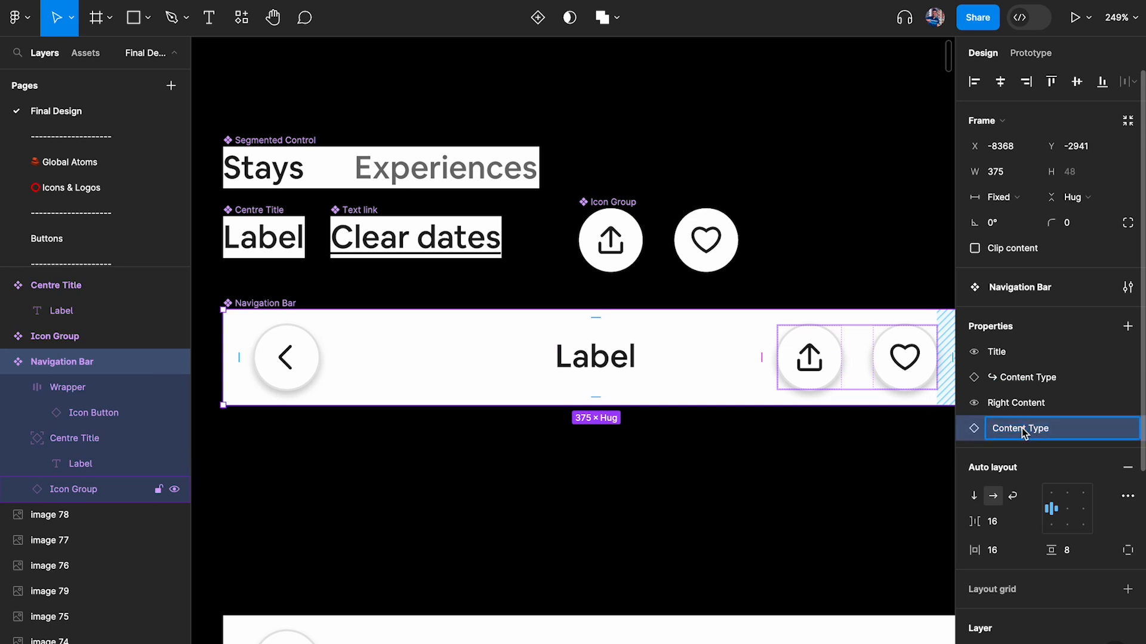
key(ctrl+super+space)
click(885, 193)
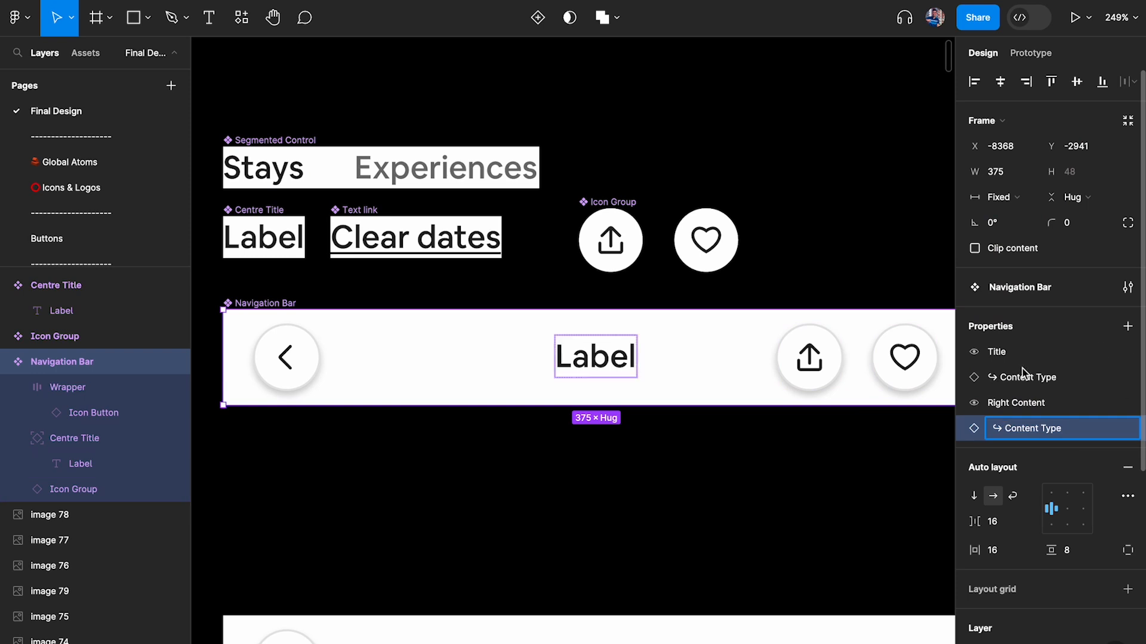
click(850, 270)
click(849, 372)
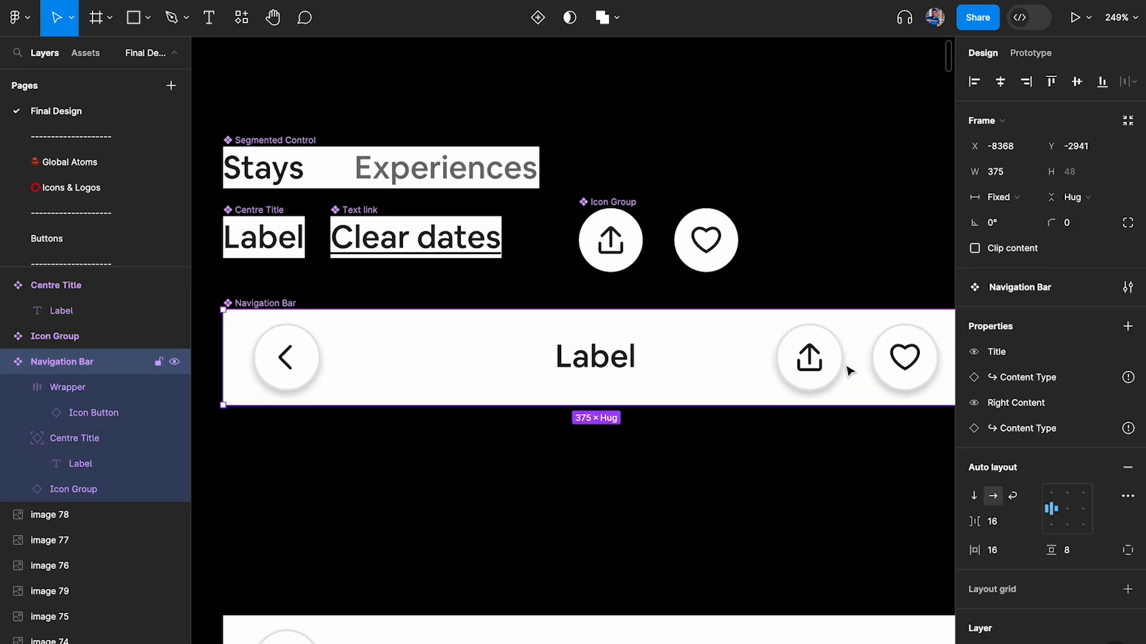
Step: Add Text link to the preferred values of the Navigation Bar's swap property that controls the Icon Group
click(832, 358)
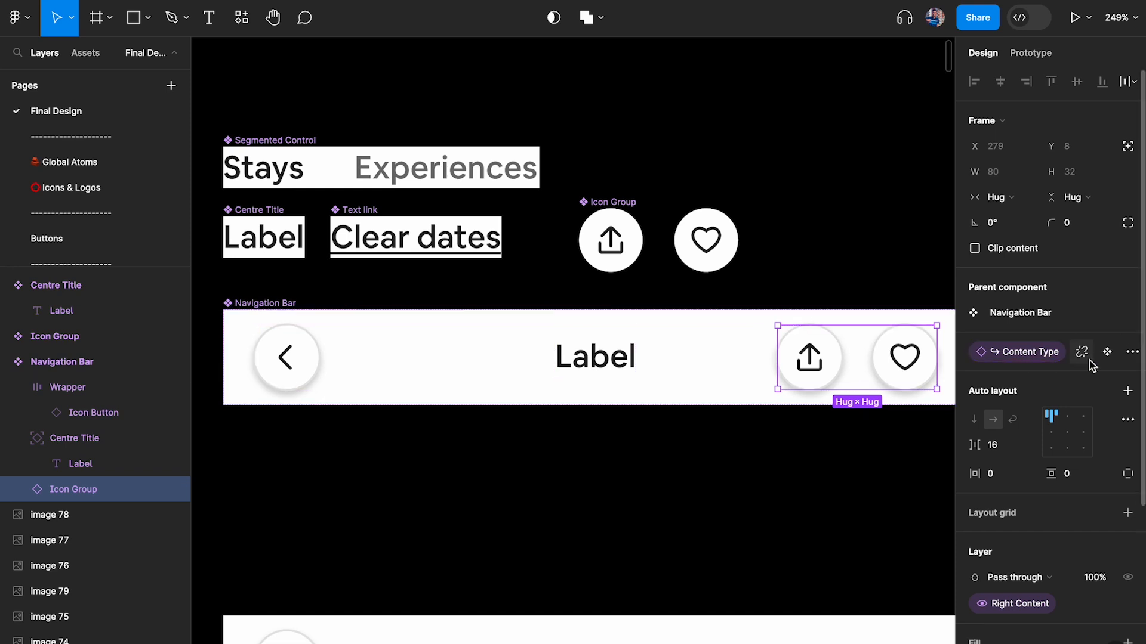
click(1122, 361)
click(864, 302)
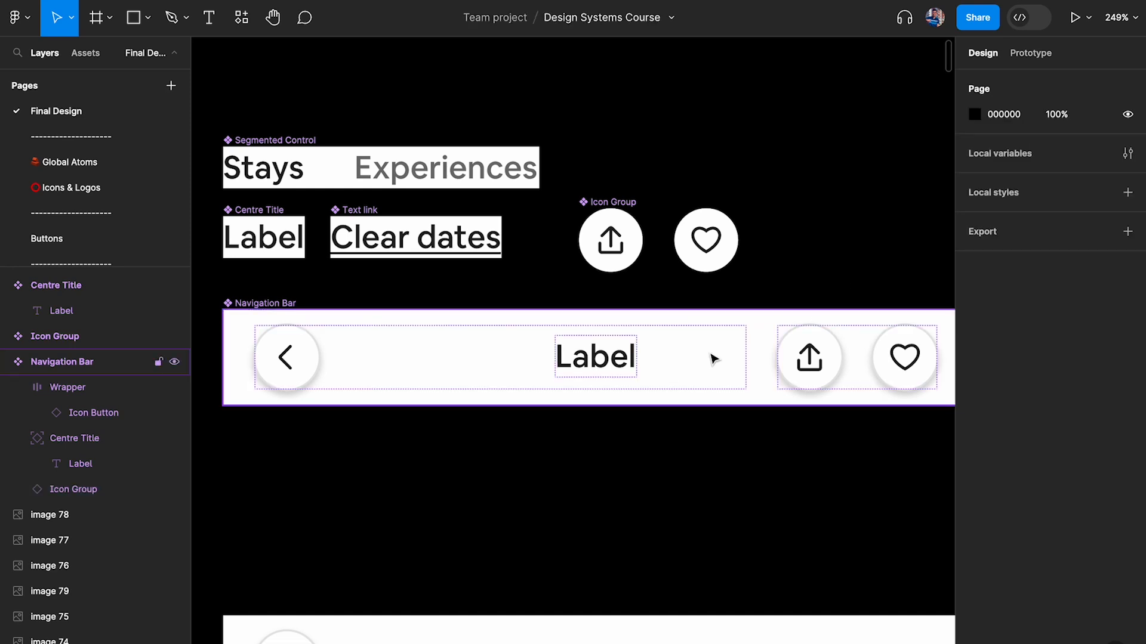
click(823, 322)
mouse_move(1129, 429)
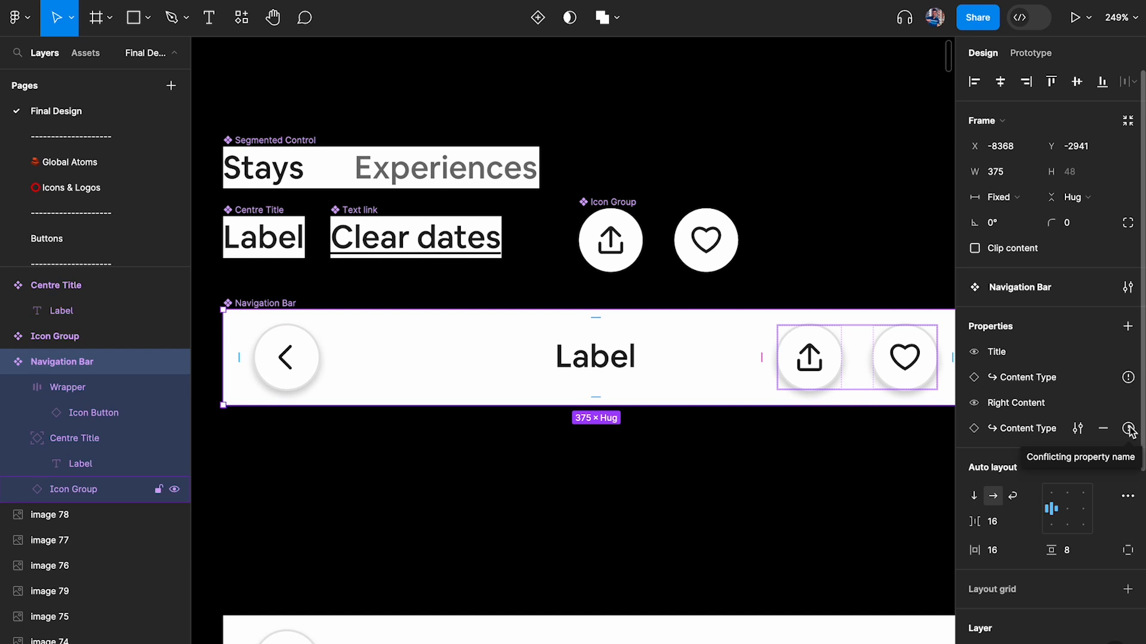
click(1077, 429)
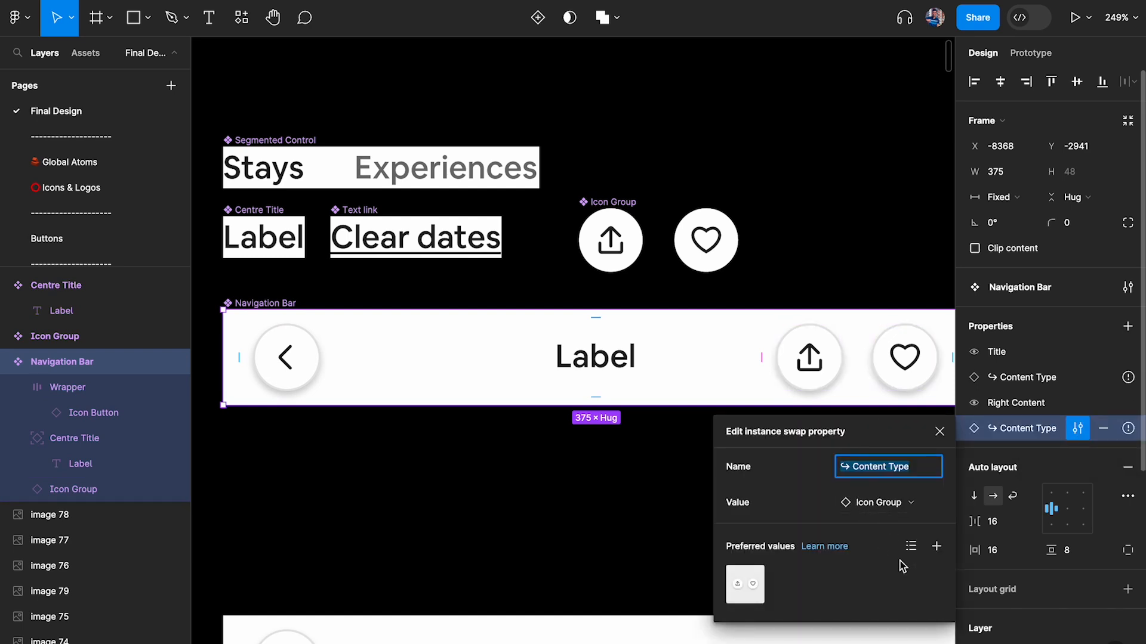
drag(835, 433, 804, 269)
click(905, 383)
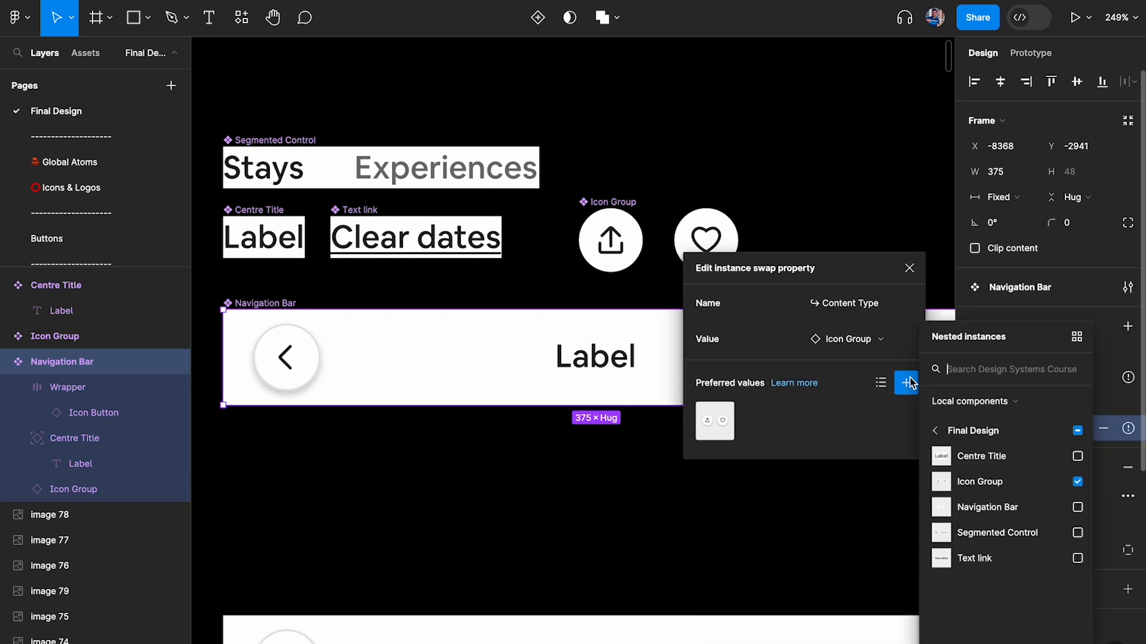
click(982, 558)
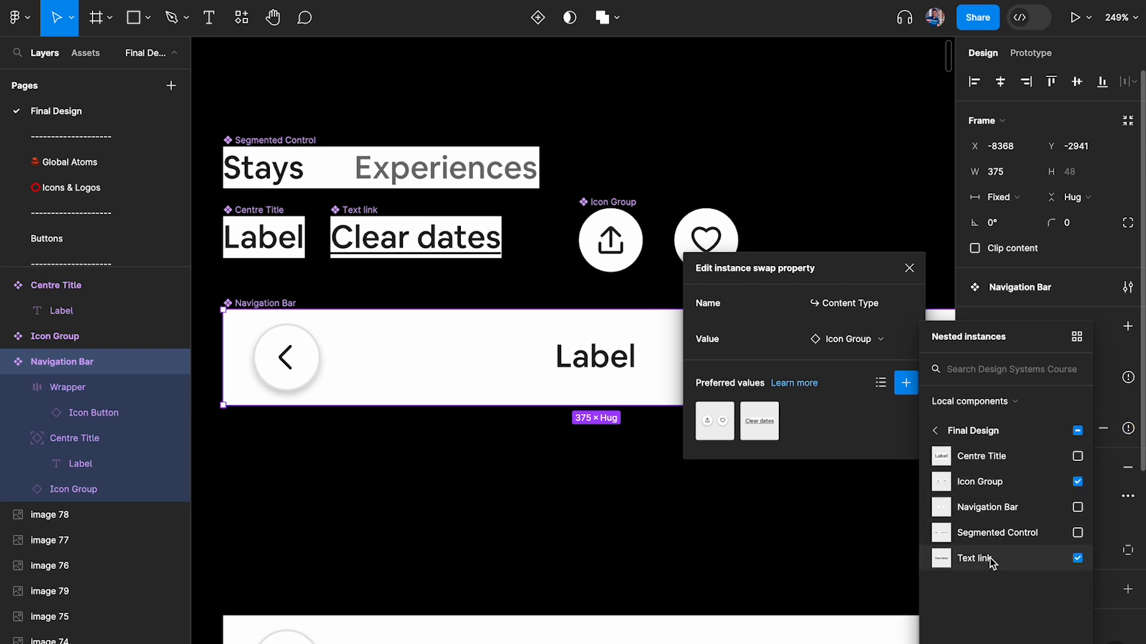
click(909, 270)
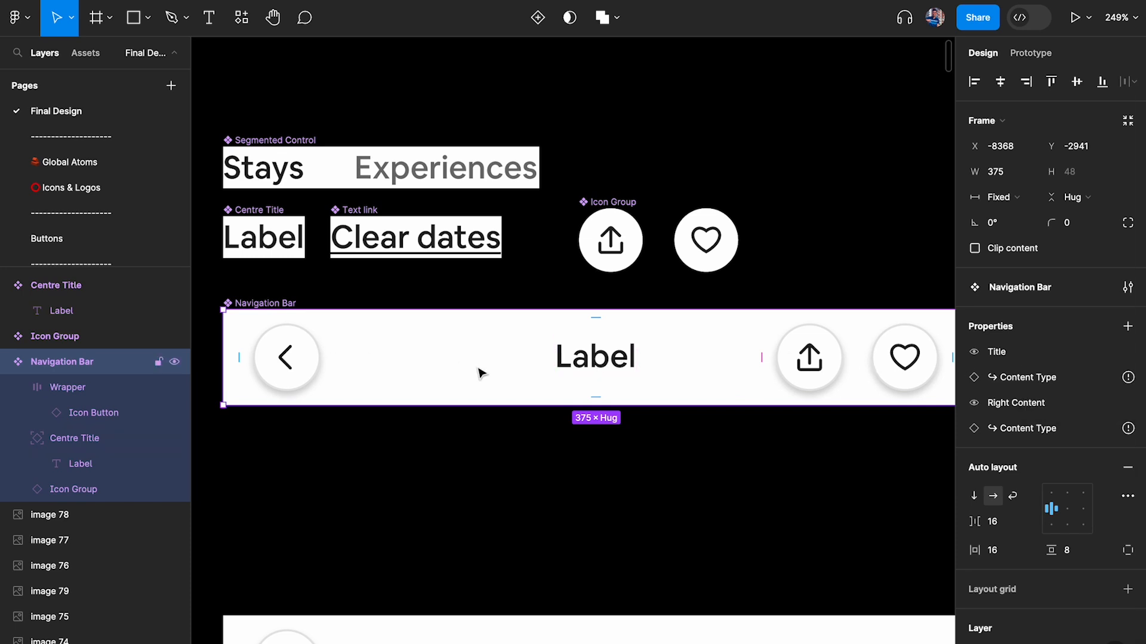
Step: Rename the Navigation Bar's two instance swap properties as "Centre Content Type" and "↪ Right Content Type"
click(597, 356)
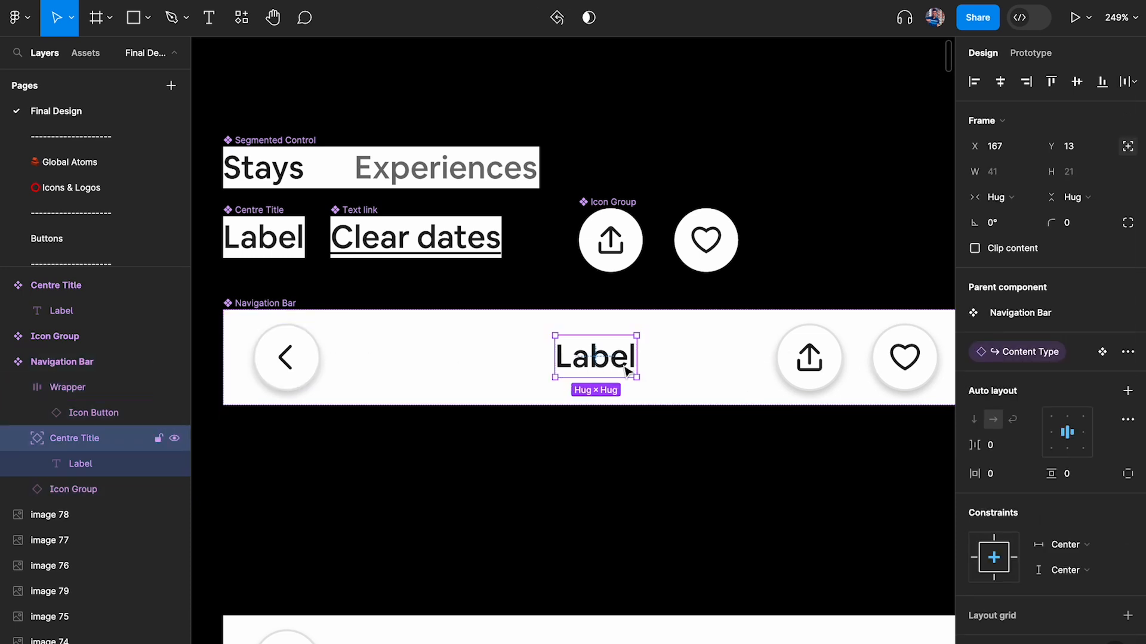
click(1024, 354)
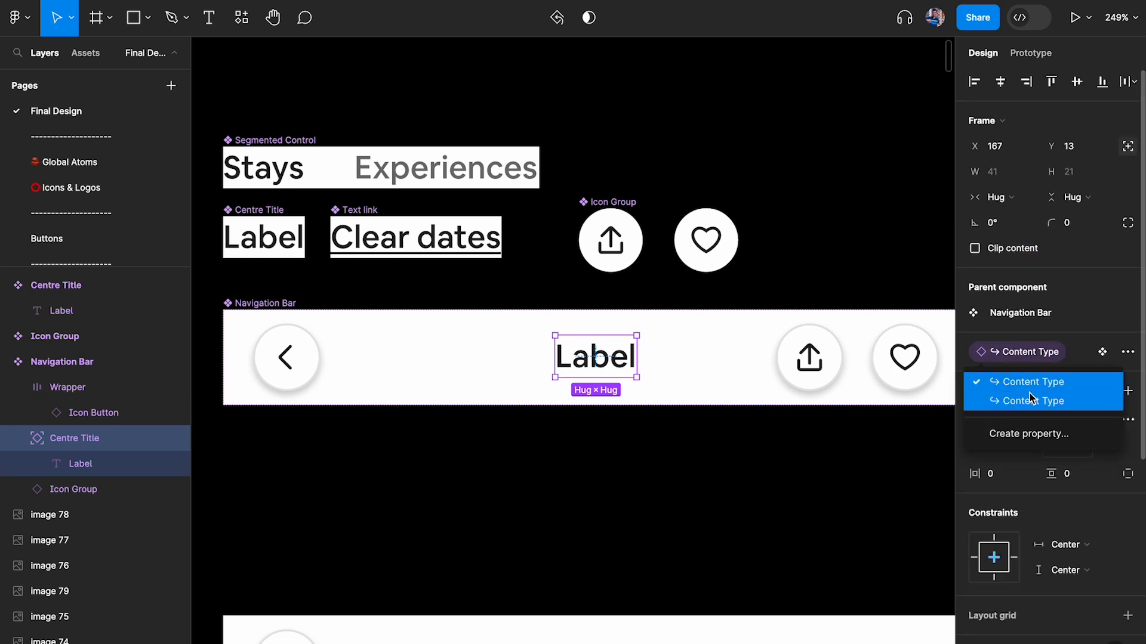
click(839, 273)
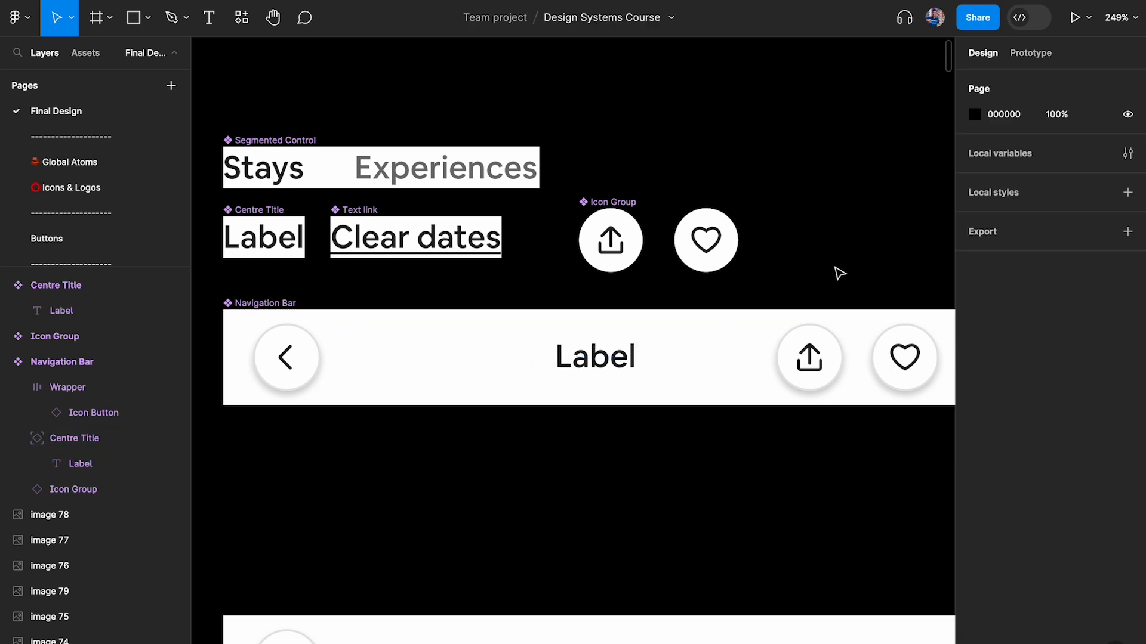
click(613, 358)
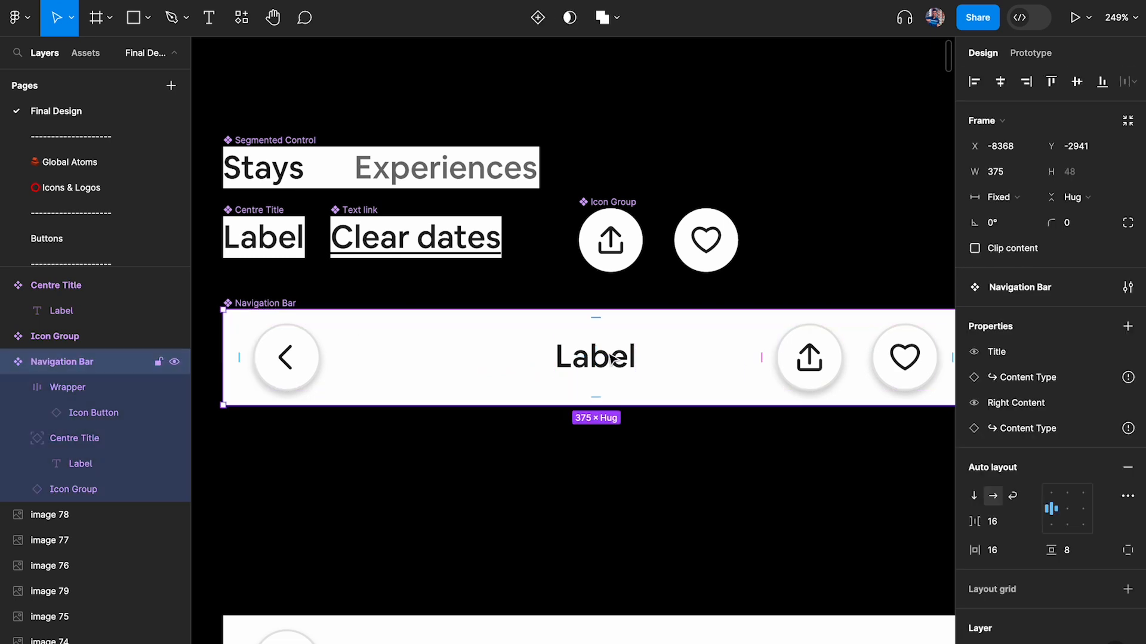
click(1031, 379)
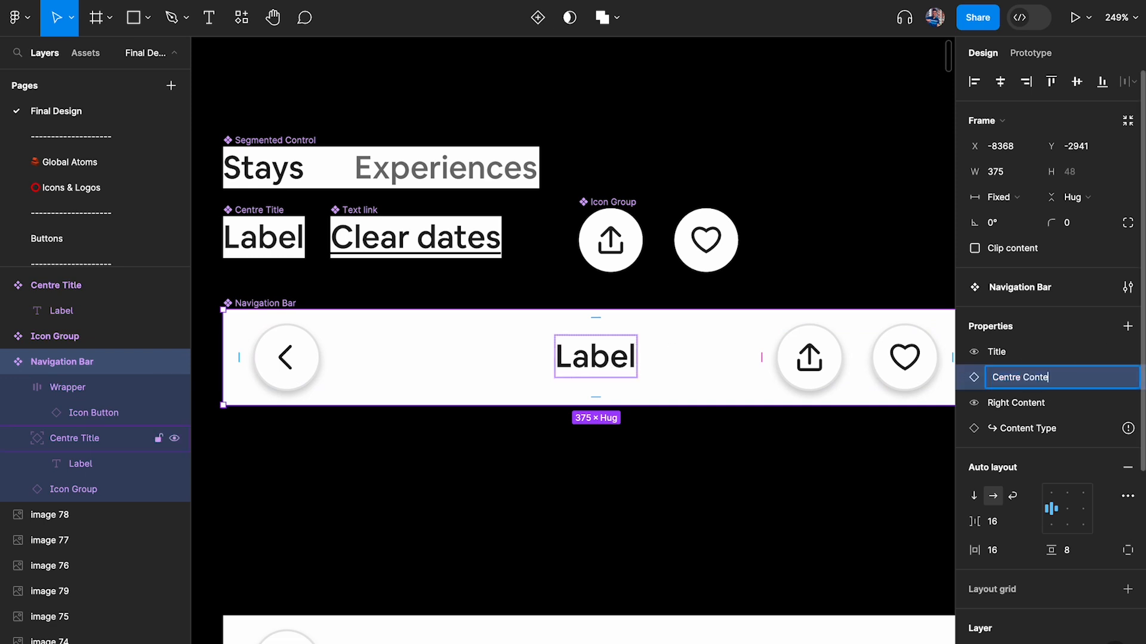
click(1038, 430)
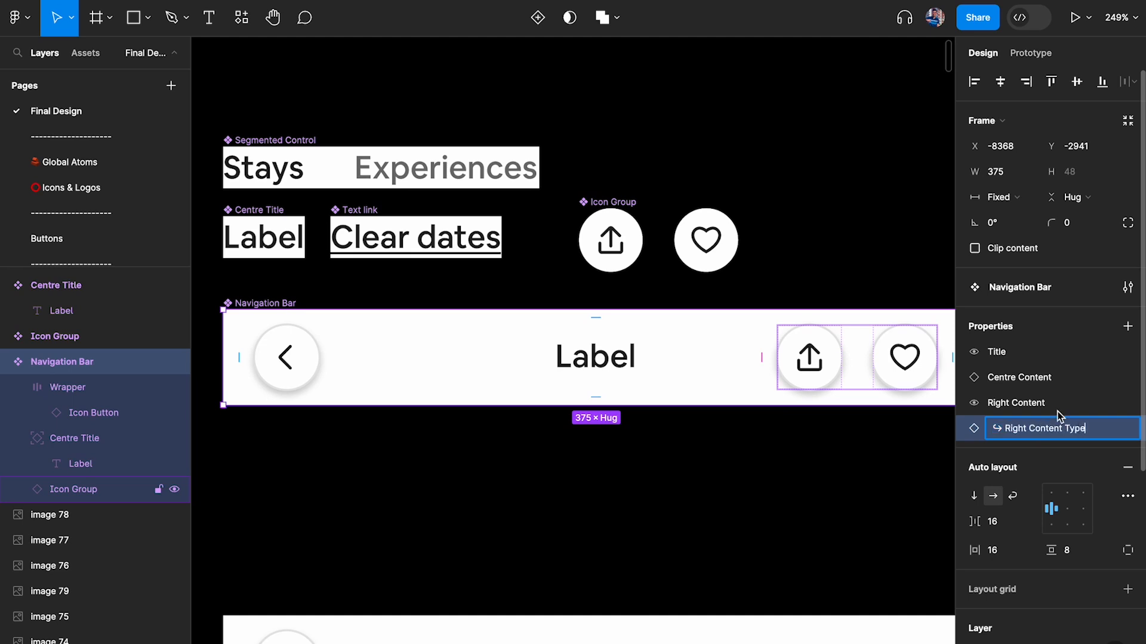
key(Return)
double_click(1041, 379)
text(Typ)
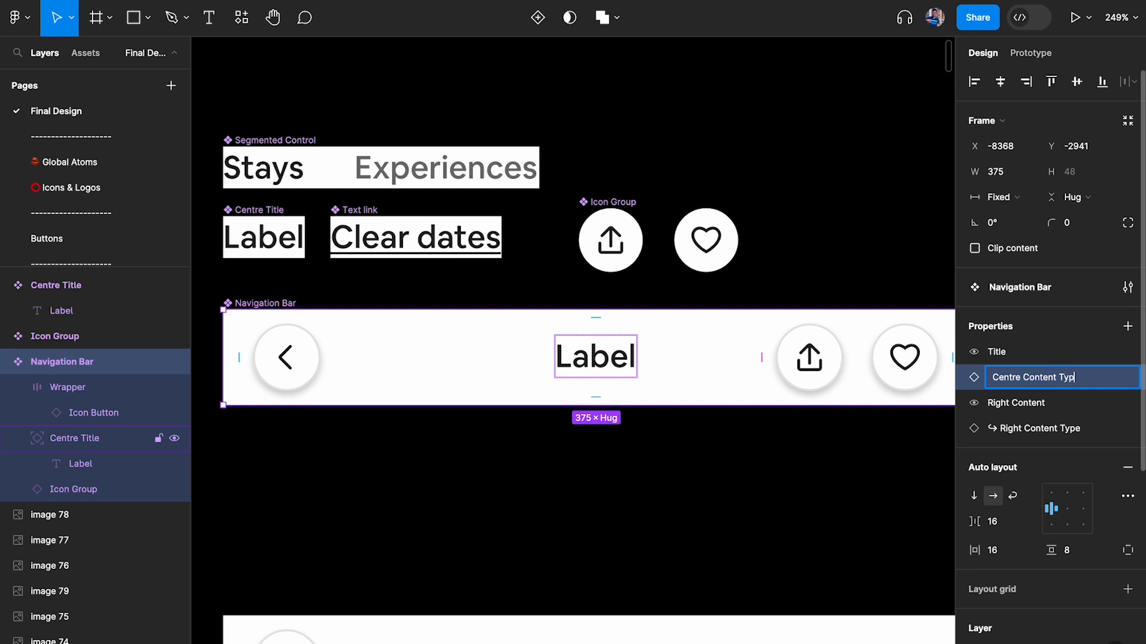
text(e)
key(Return)
Step: Place a Navigation Bar instance above the "Select checkout date" screen, aligned with the screen's width
scroll(795, 303, down, 2)
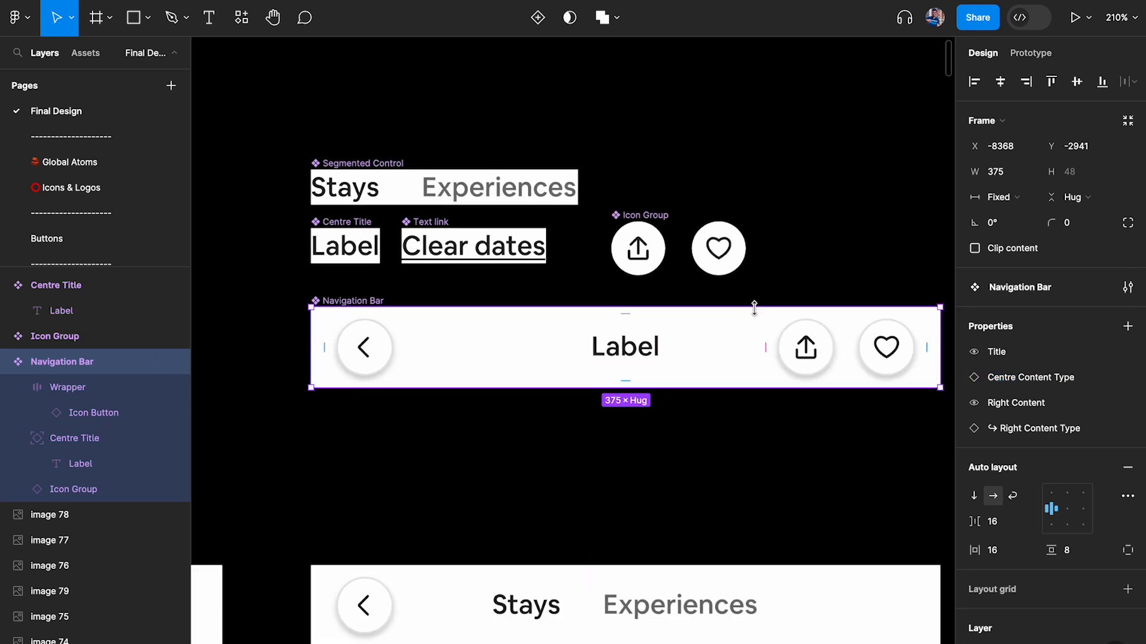
scroll(757, 317, down, 5)
scroll(759, 316, right, 10)
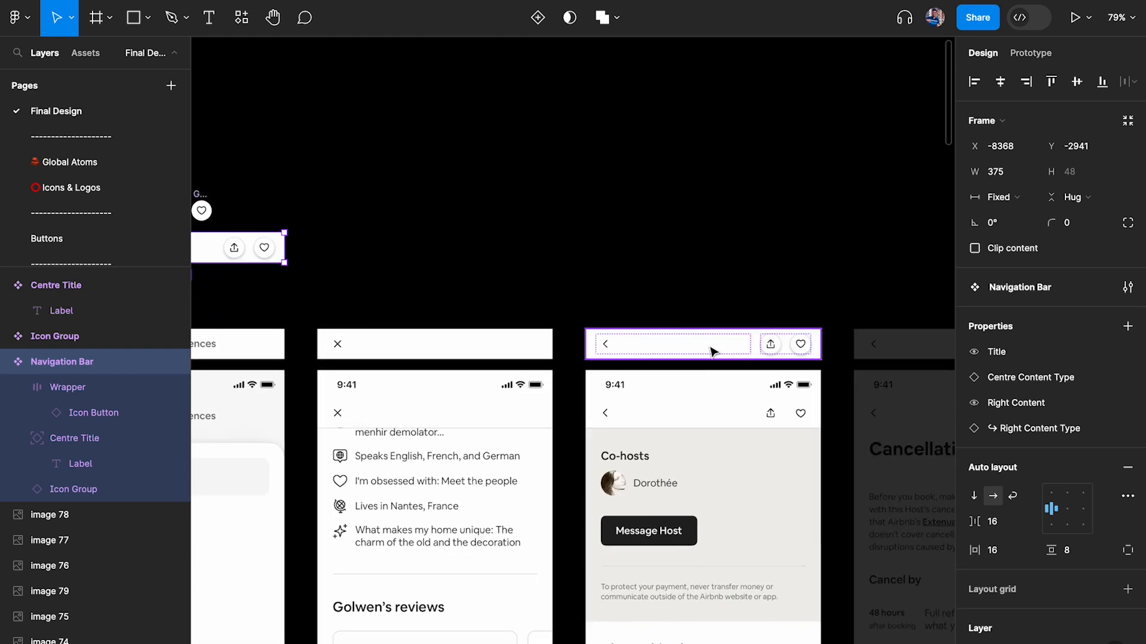
scroll(358, 259, down, 5)
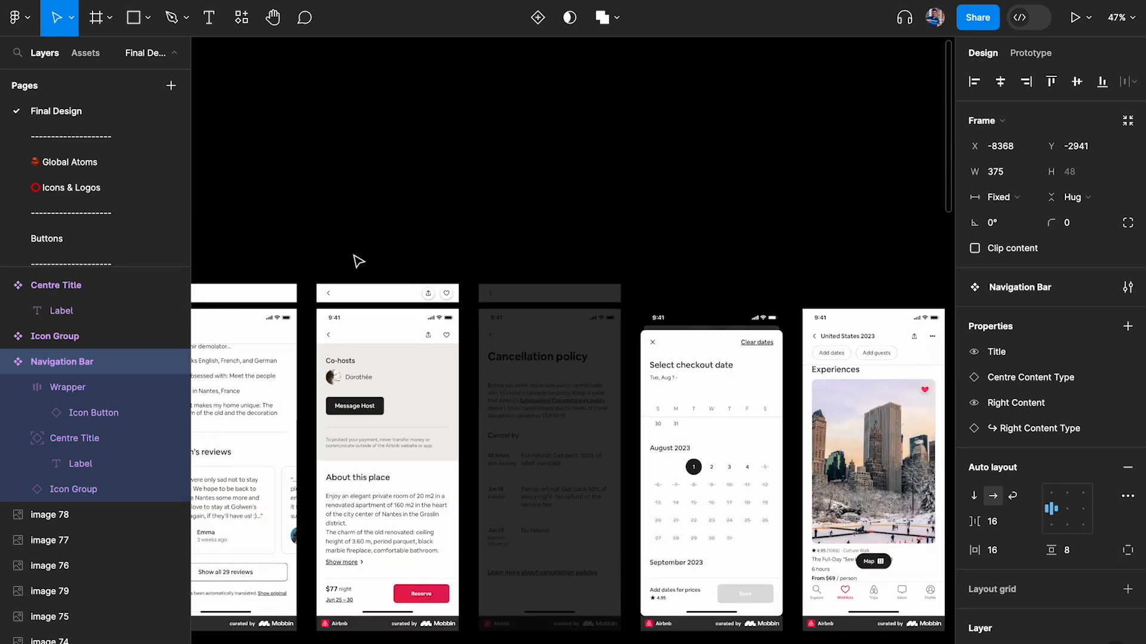
drag(362, 231, 750, 246)
scroll(757, 238, up, 5)
drag(440, 225, 711, 285)
scroll(711, 285, up, 4)
scroll(712, 285, right, 4)
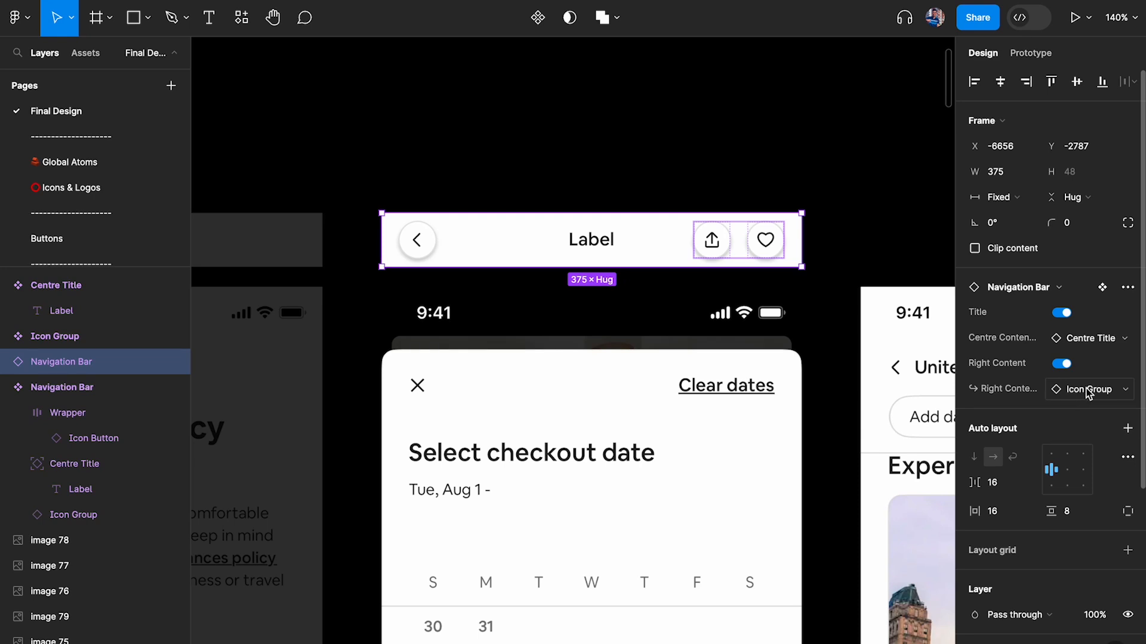
Step: Hide the title of the Navigation Bar above "Select checkout date" and swap its right content to Text link
click(1062, 312)
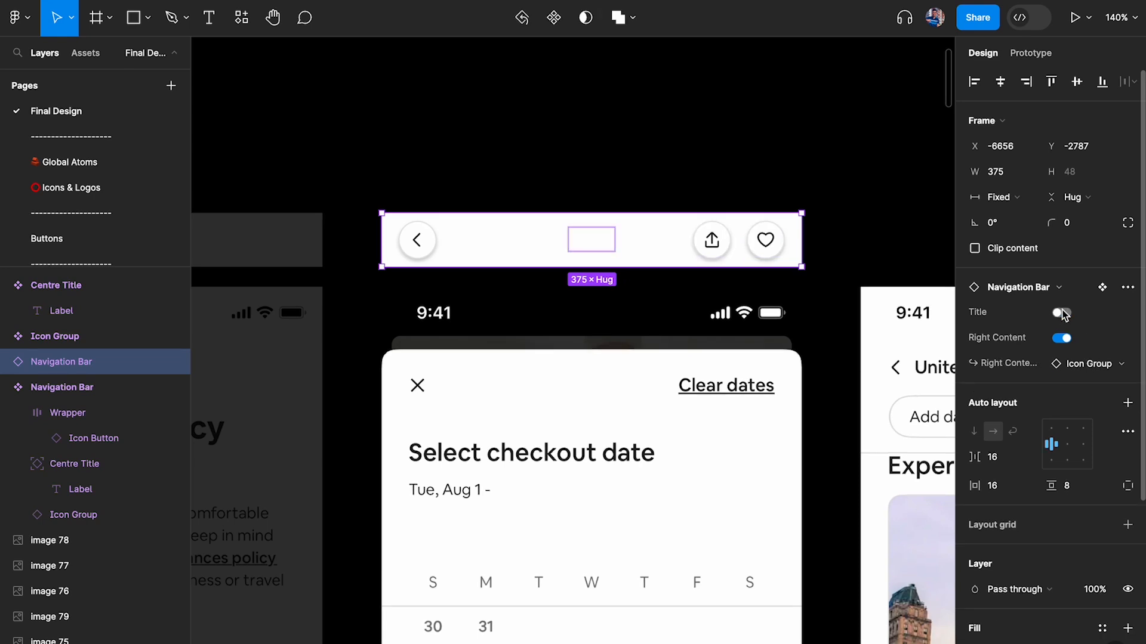
click(1083, 363)
click(1035, 457)
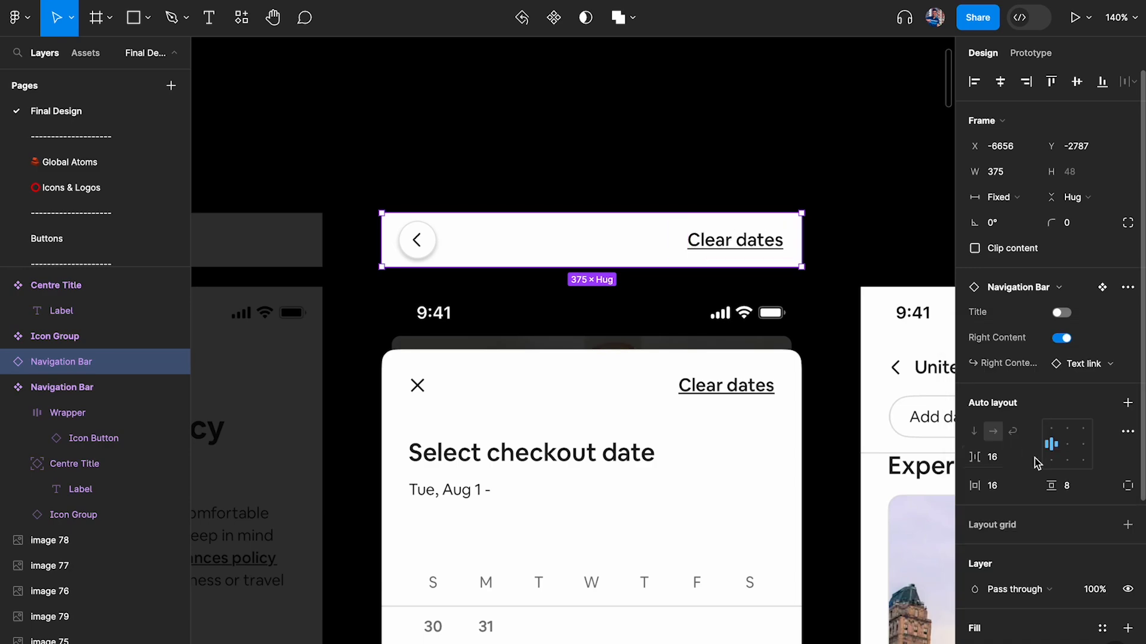
Step: Change the Text link main component's text to "Label"
scroll(853, 197, down, 4)
scroll(852, 196, left, 10)
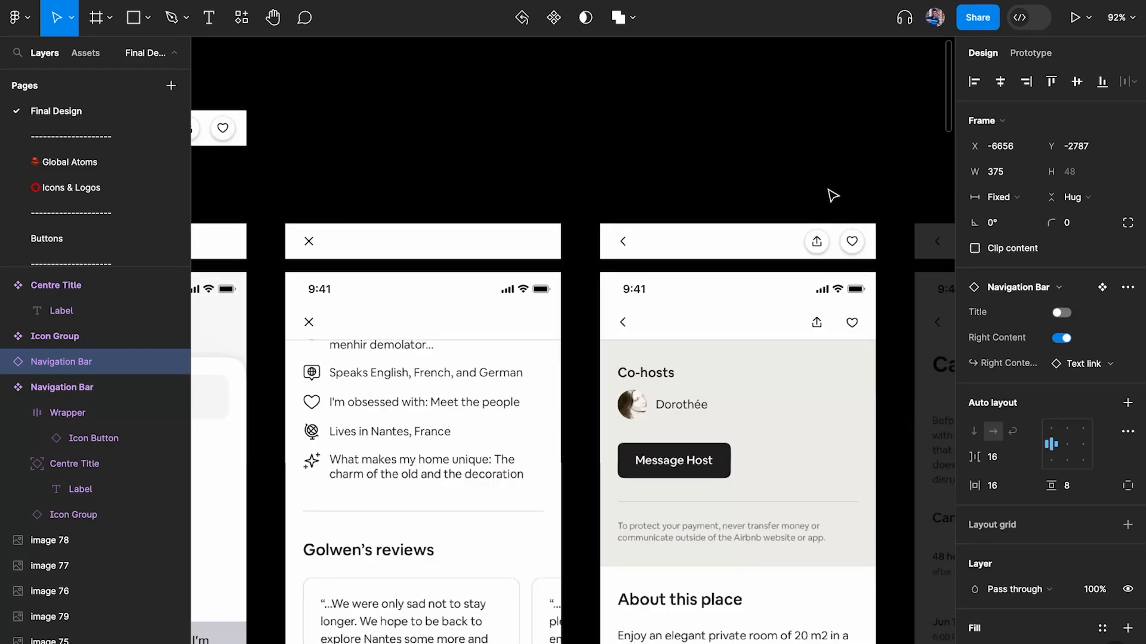
scroll(629, 179, left, 7)
scroll(630, 179, up, 5)
double_click(576, 149)
text(Label)
scroll(567, 148, down, 6)
scroll(567, 149, right, 10)
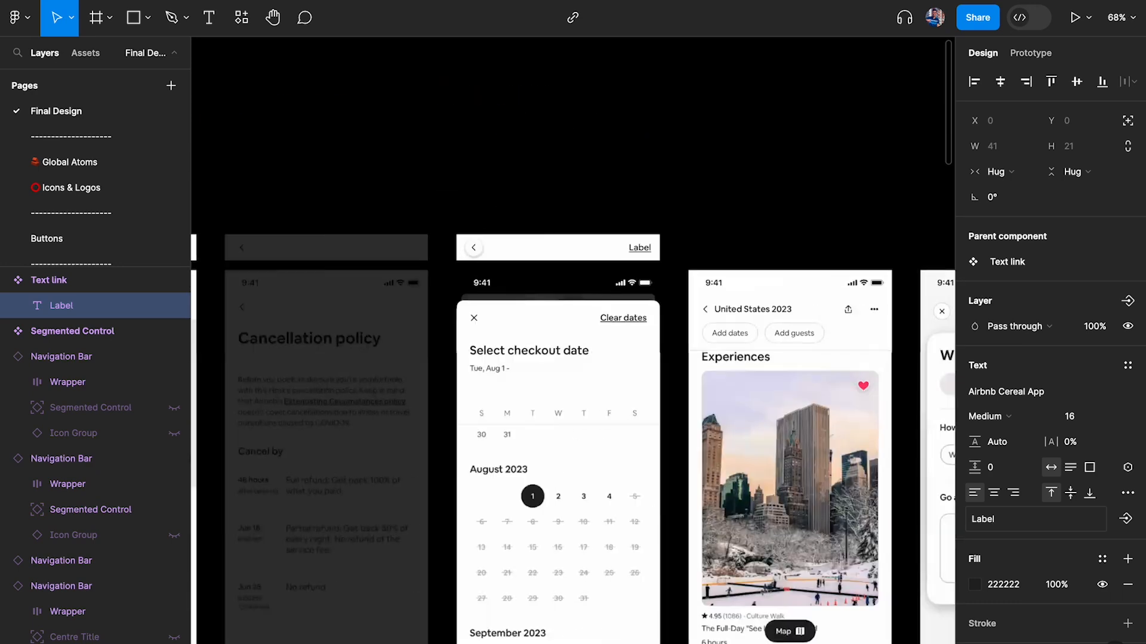
Step: Set the text link in the Navigation Bar above "Select checkout date" to "Clear dates"
scroll(654, 216, up, 4)
scroll(642, 272, up, 3)
double_click(642, 272)
double_click(642, 272)
text(Clear dates)
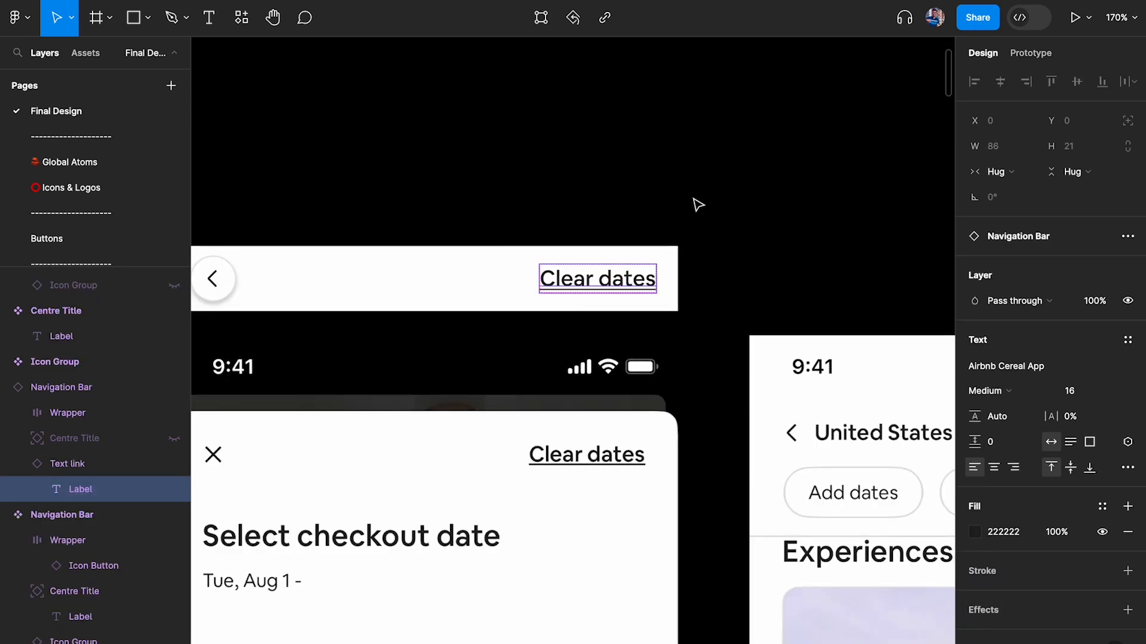
scroll(696, 205, down, 3)
click(564, 248)
click(728, 179)
Step: Copy the cross-only Navigation Bar from the Golwen's reviews screen and place it above the "When's your trip?" screen
scroll(729, 179, down, 4)
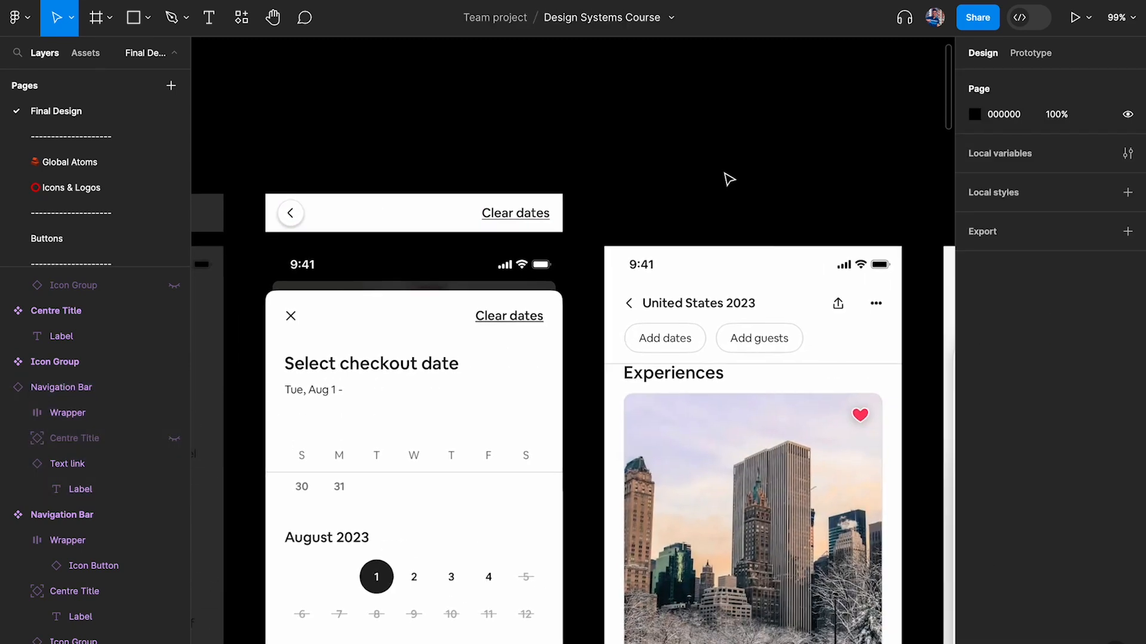
scroll(711, 205, down, 3)
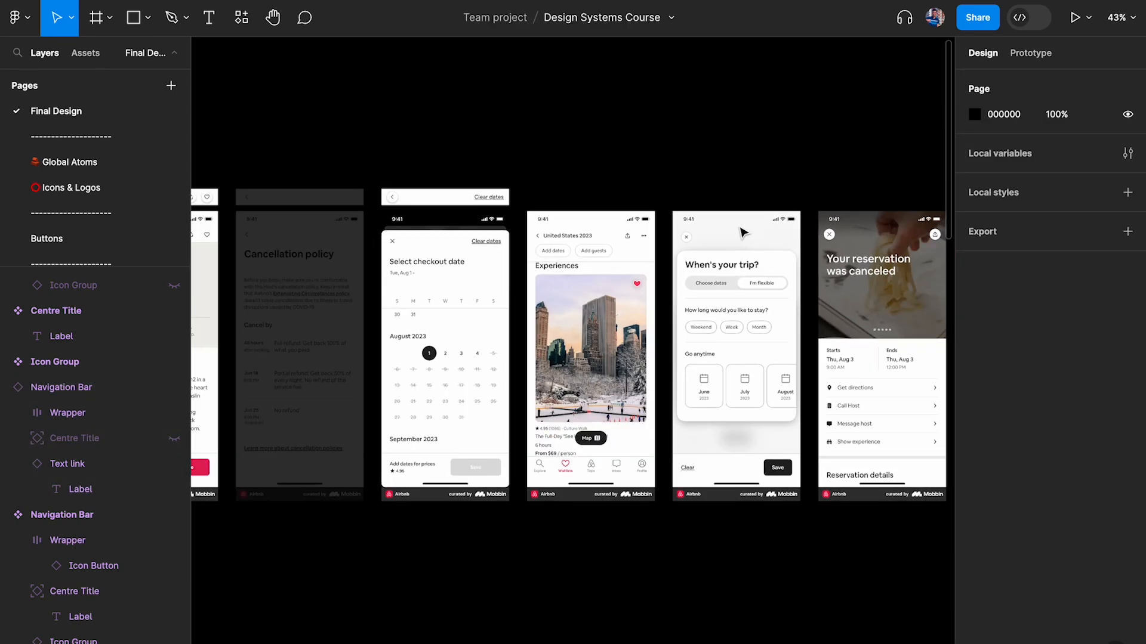
scroll(814, 243, up, 4)
scroll(657, 241, down, 2)
scroll(657, 241, left, 15)
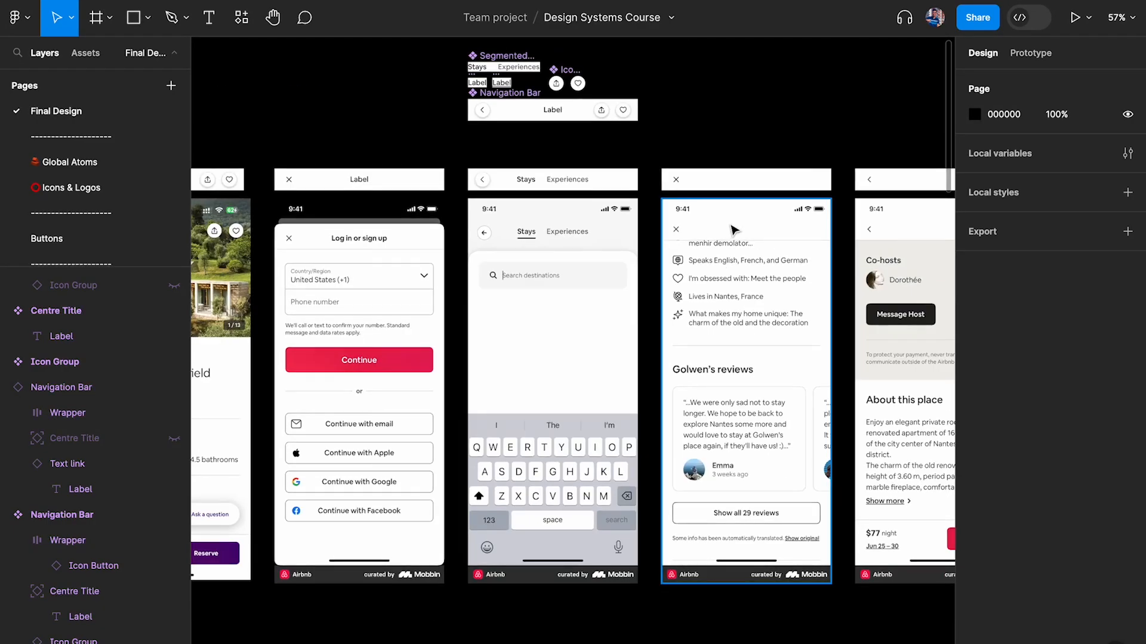
scroll(731, 227, down, 1)
scroll(731, 226, left, 4)
scroll(727, 253, right, 5)
scroll(722, 281, up, 1)
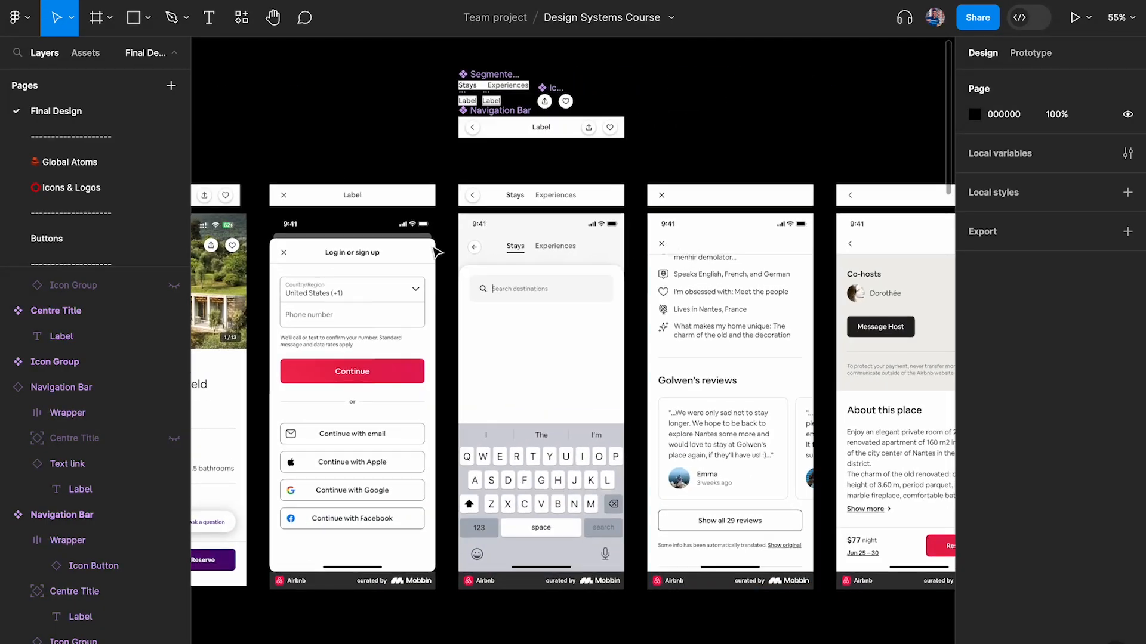
click(690, 201)
key(ctrl+c)
scroll(692, 201, right, 18)
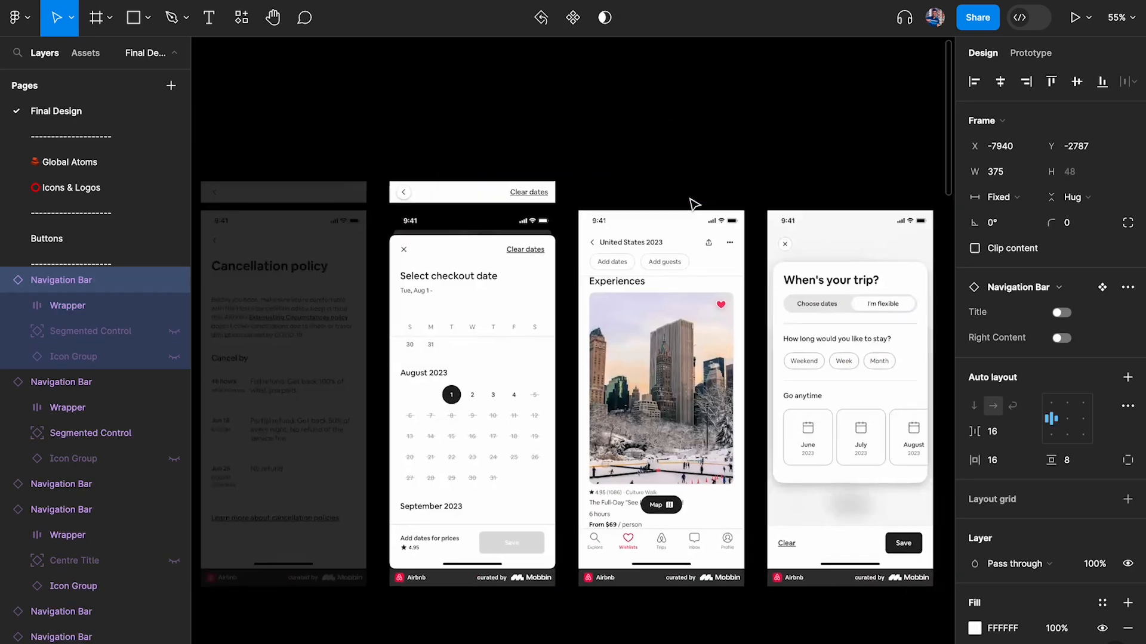
scroll(573, 195, up, 6)
key(ctrl+v)
drag(557, 340, 519, 168)
scroll(517, 167, down, 4)
scroll(517, 167, down, 8)
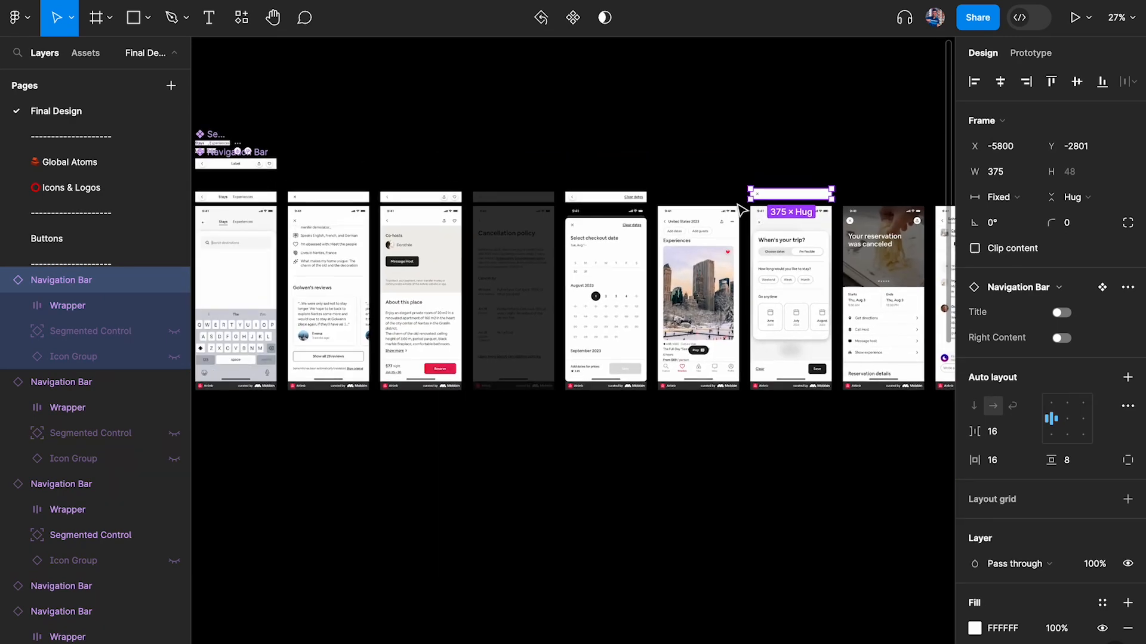
Step: Duplicate the cross-only Navigation Bar above the "Your reservation was canceled" screen and turn on its Right Content
scroll(739, 212, right, 4)
scroll(740, 211, up, 6)
drag(454, 203, 662, 204)
scroll(719, 257, up, 5)
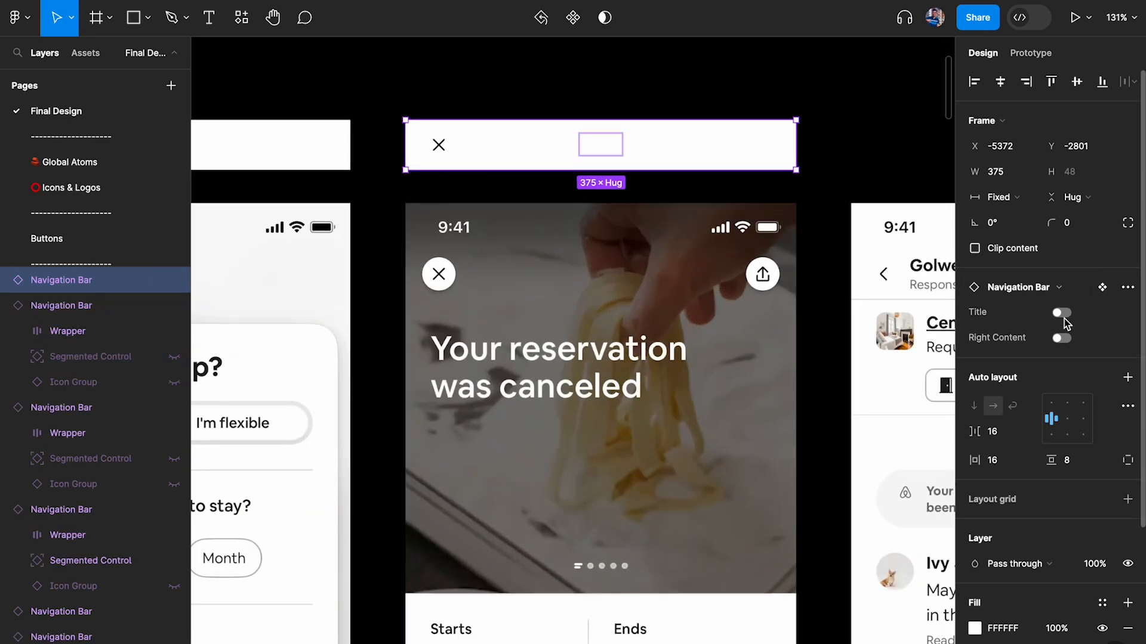
click(1061, 338)
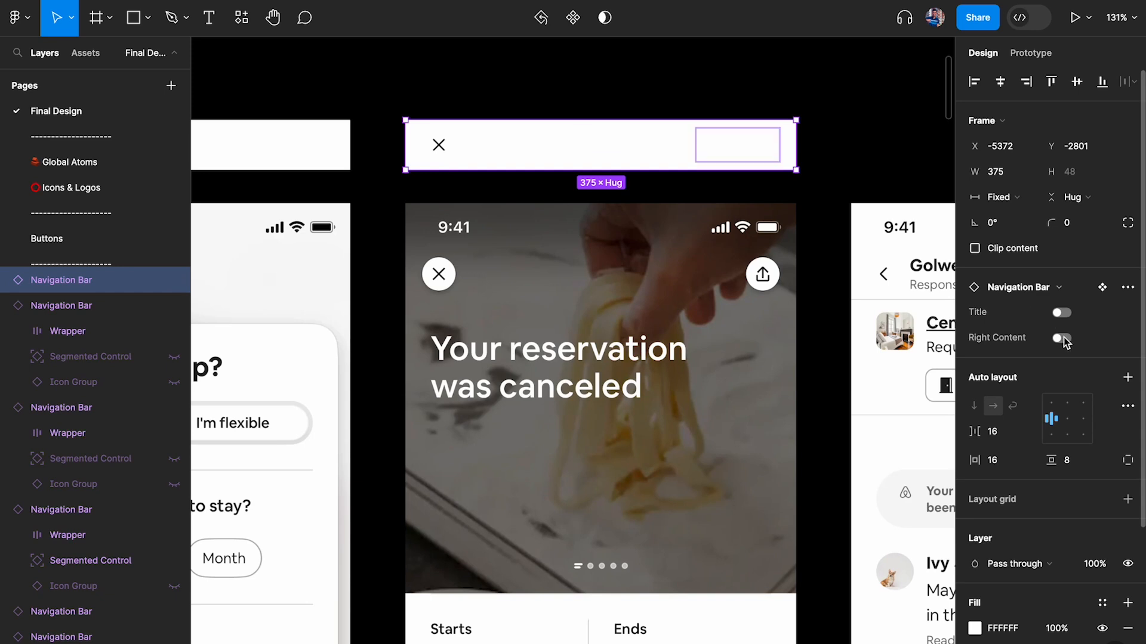
Step: Turn on the elevated style for the cross Icon Button in the Navigation Bar above "Your reservation was canceled"
double_click(439, 147)
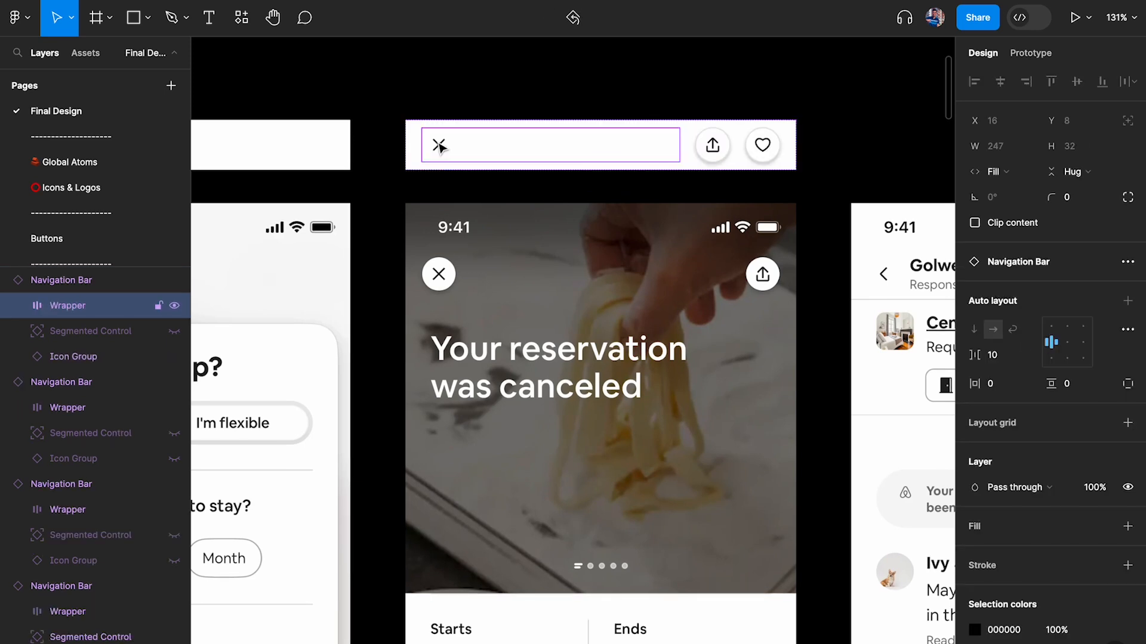
double_click(439, 146)
click(1061, 287)
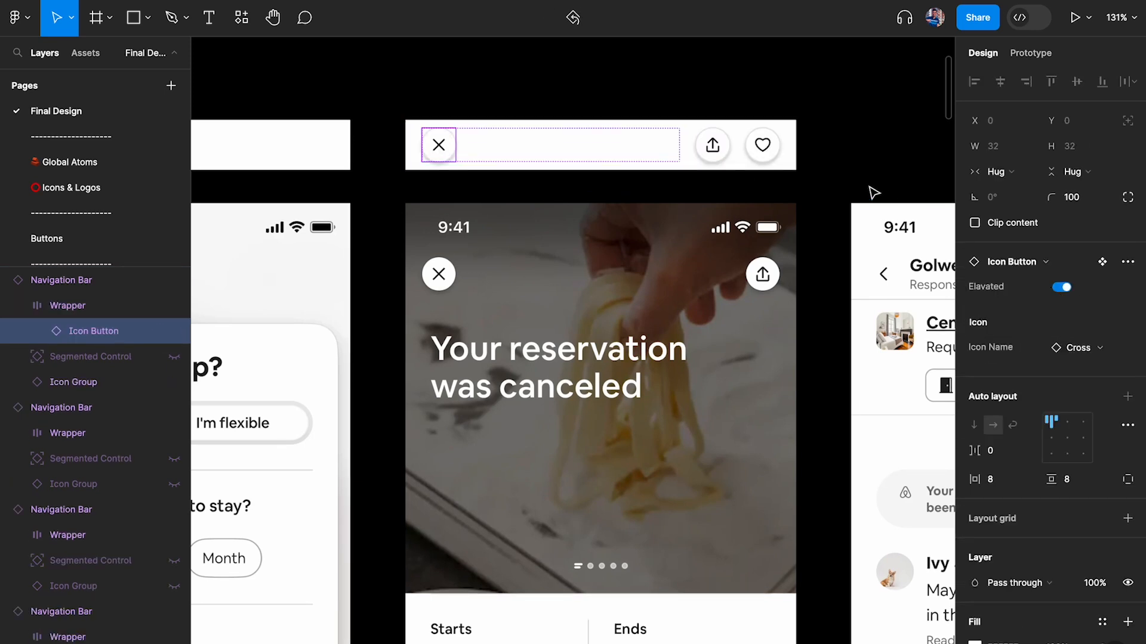
Step: Compare the Navigation Bar's right icon group with the header icons on the June 2023 calendar screen and the main component
click(757, 150)
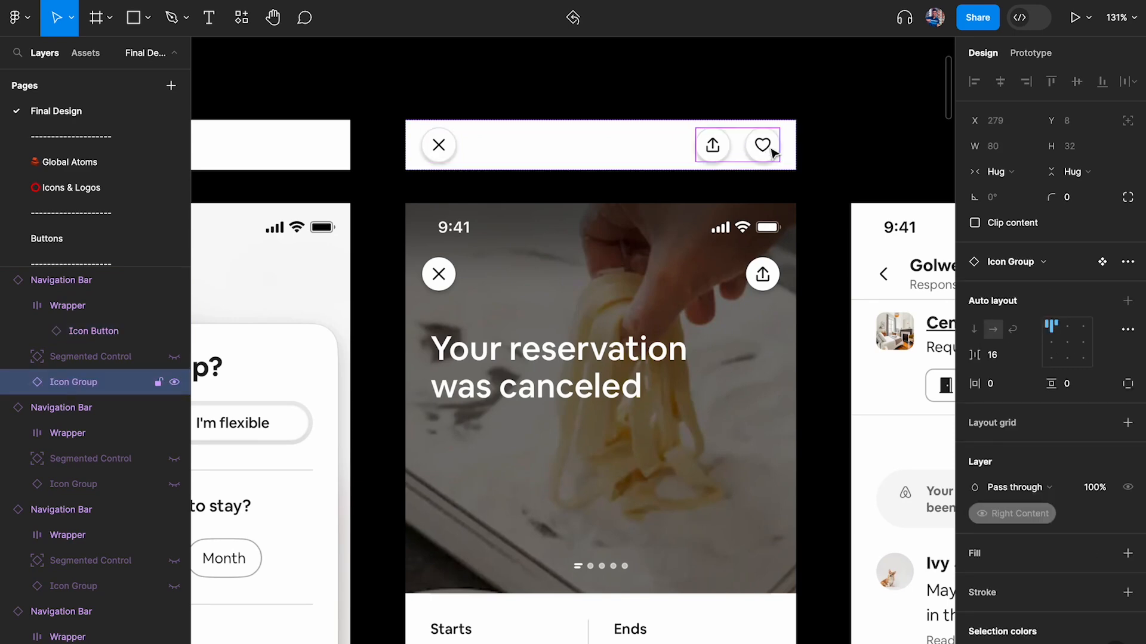
scroll(769, 153, right, 15)
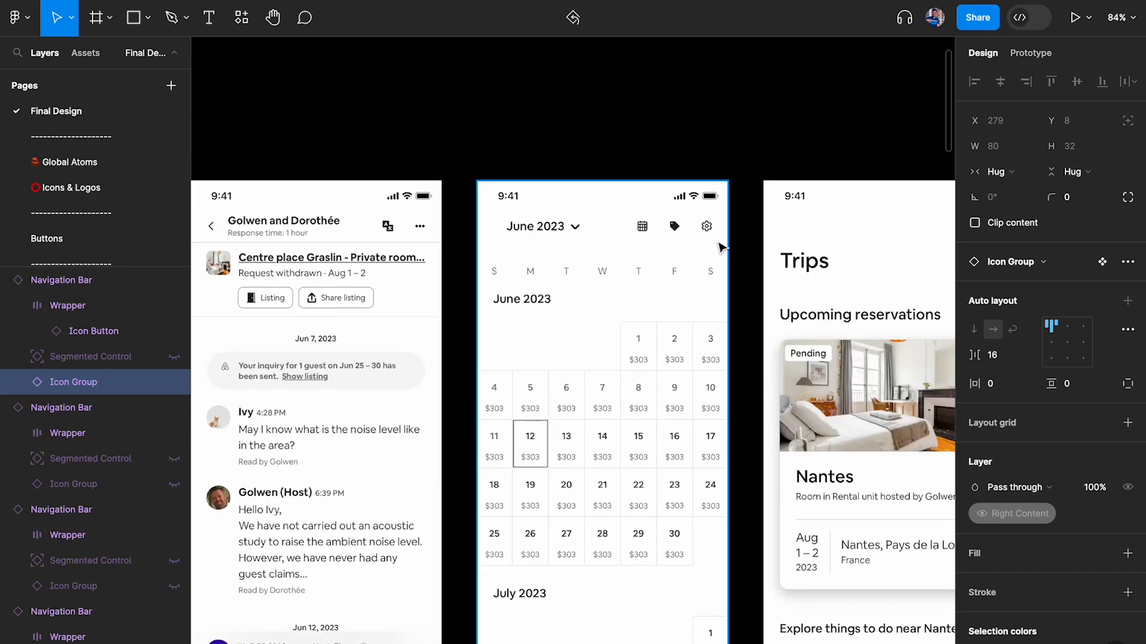
scroll(752, 153, down, 2)
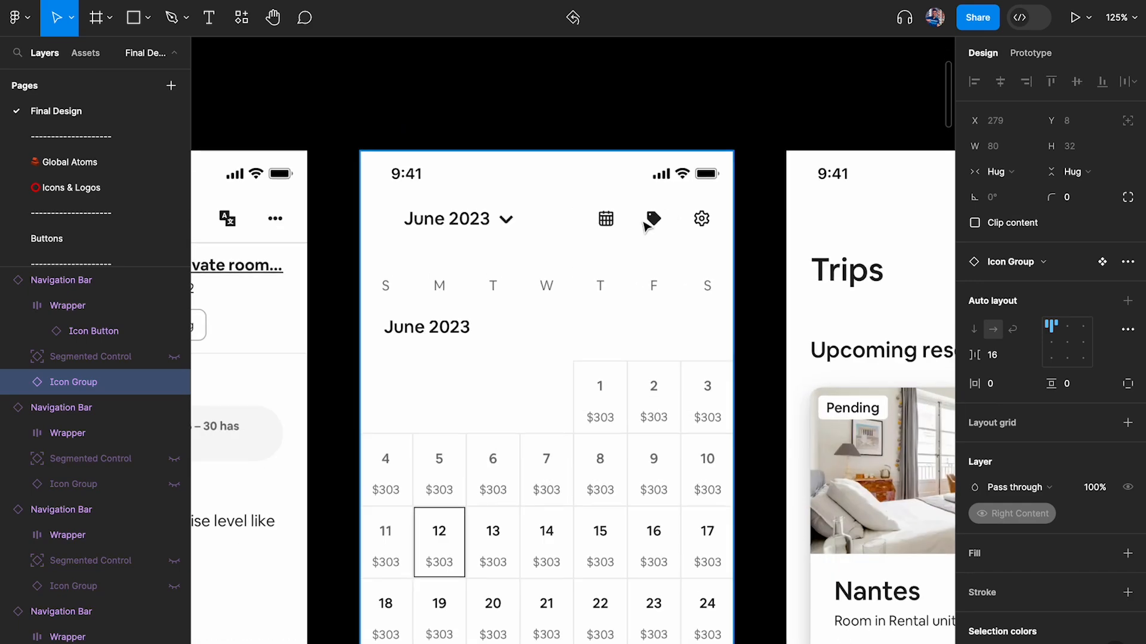
scroll(603, 240, left, 15)
scroll(603, 240, down, 5)
scroll(603, 240, up, 3)
scroll(427, 287, left, 10)
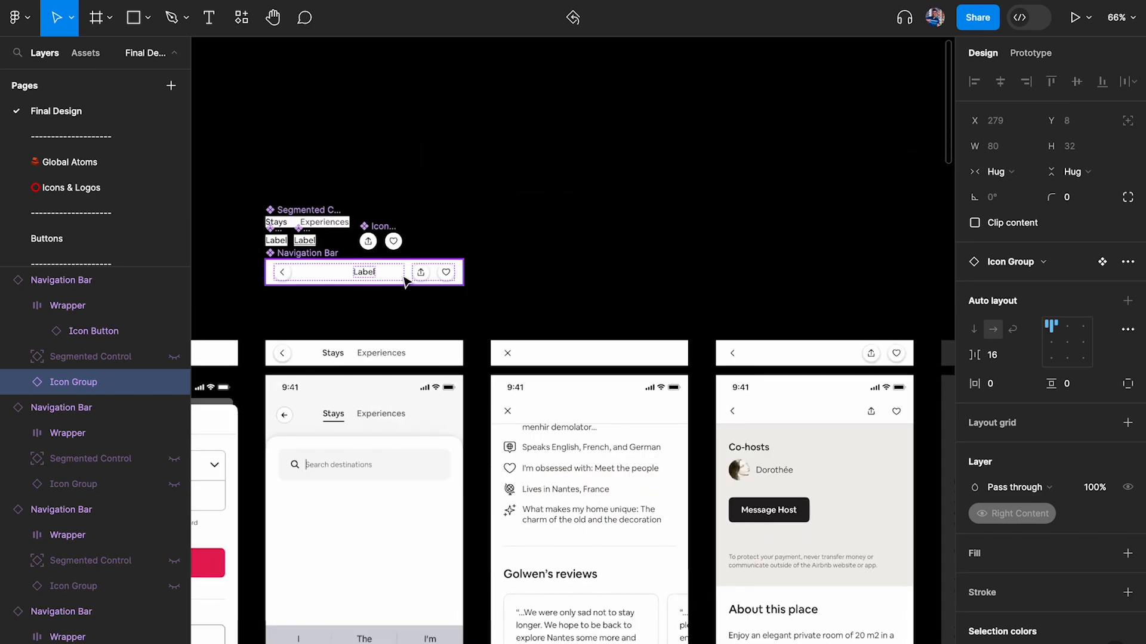
Step: Turn the Icon Group into a component set with three variants, placed in the free space above the Navigation Bar component
scroll(398, 275, up, 5)
scroll(401, 277, left, 2)
scroll(401, 277, up, 2)
drag(462, 253, 531, 104)
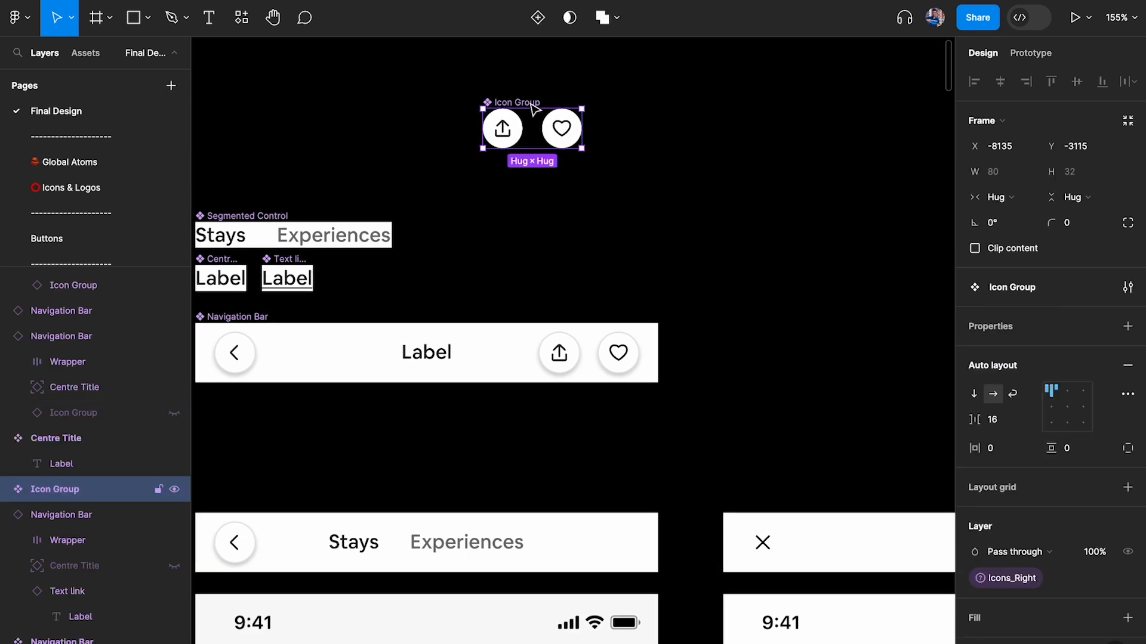
scroll(530, 106, up, 3)
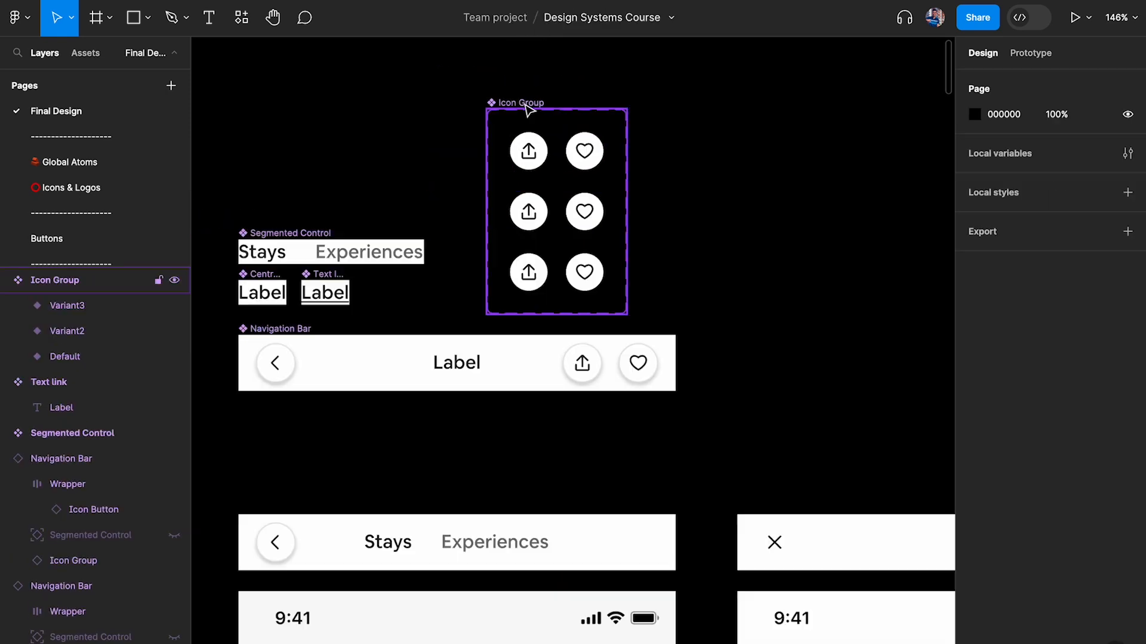
click(765, 148)
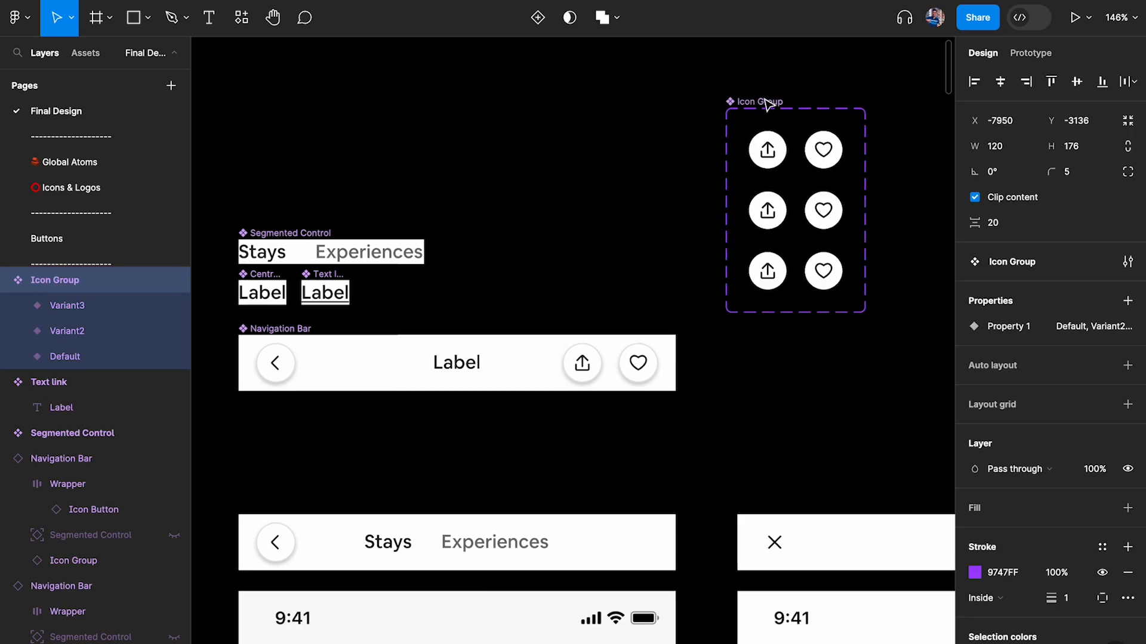
Step: Duplicate the heart Icon Button in the third Icon Group variant
scroll(742, 256, up, 3)
double_click(706, 270)
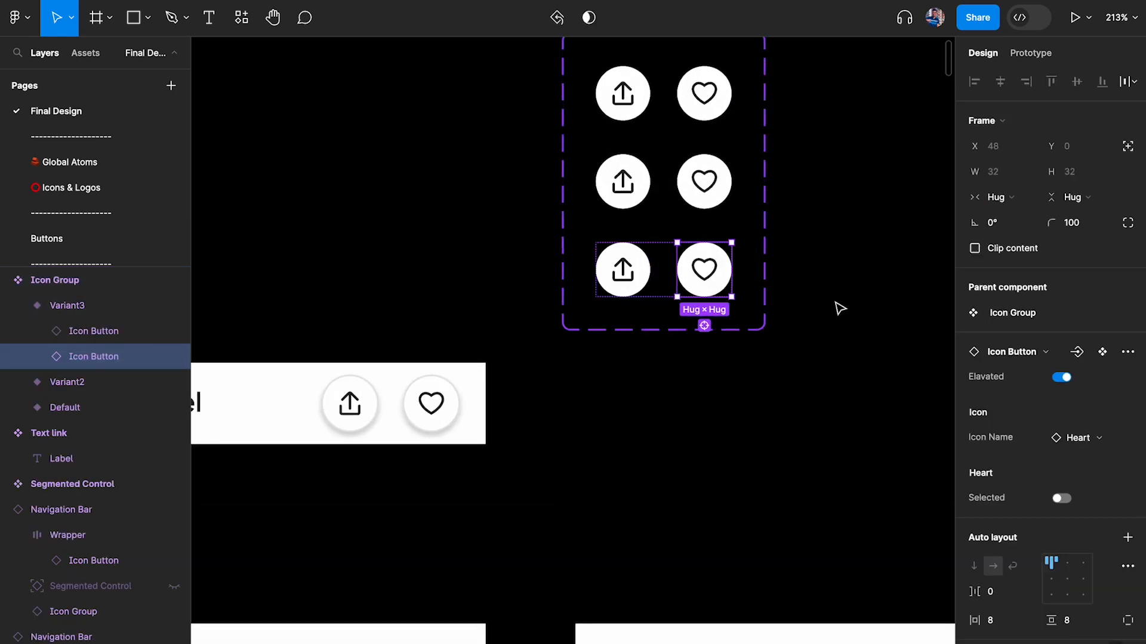
key(ctrl+d)
Step: Apply vertical auto layout to the Icon Group component set with a gap of 50 and horizontal and vertical padding of 50
scroll(750, 301, right, 1)
click(761, 216)
click(689, 108)
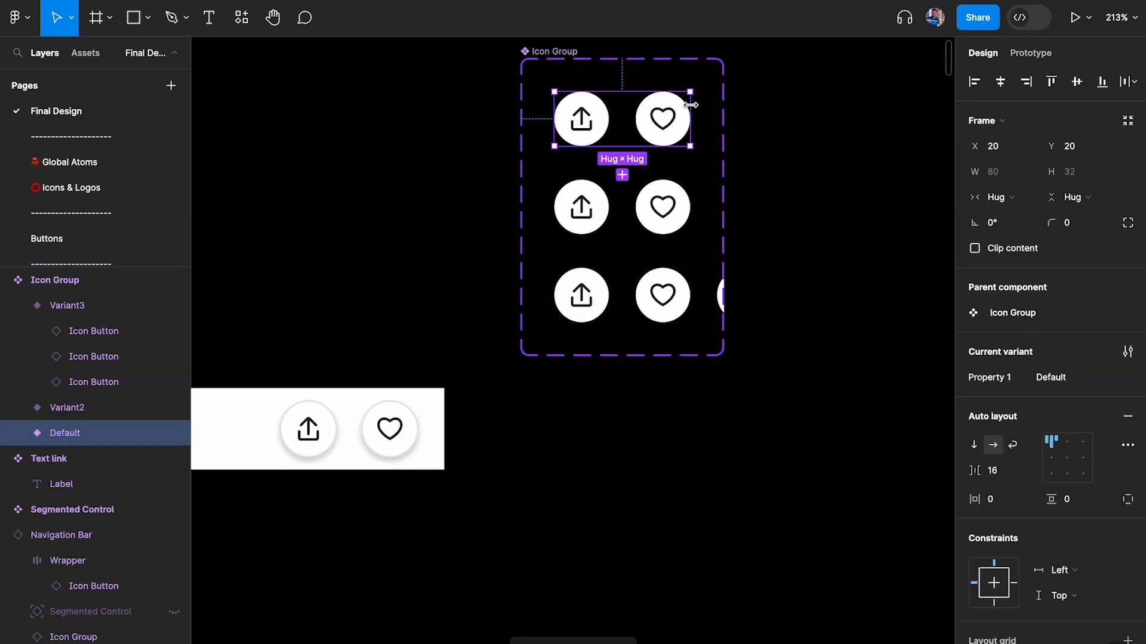
click(553, 53)
click(993, 419)
text(50)
click(1004, 448)
text(50)
key(Tab)
text(50)
key(Return)
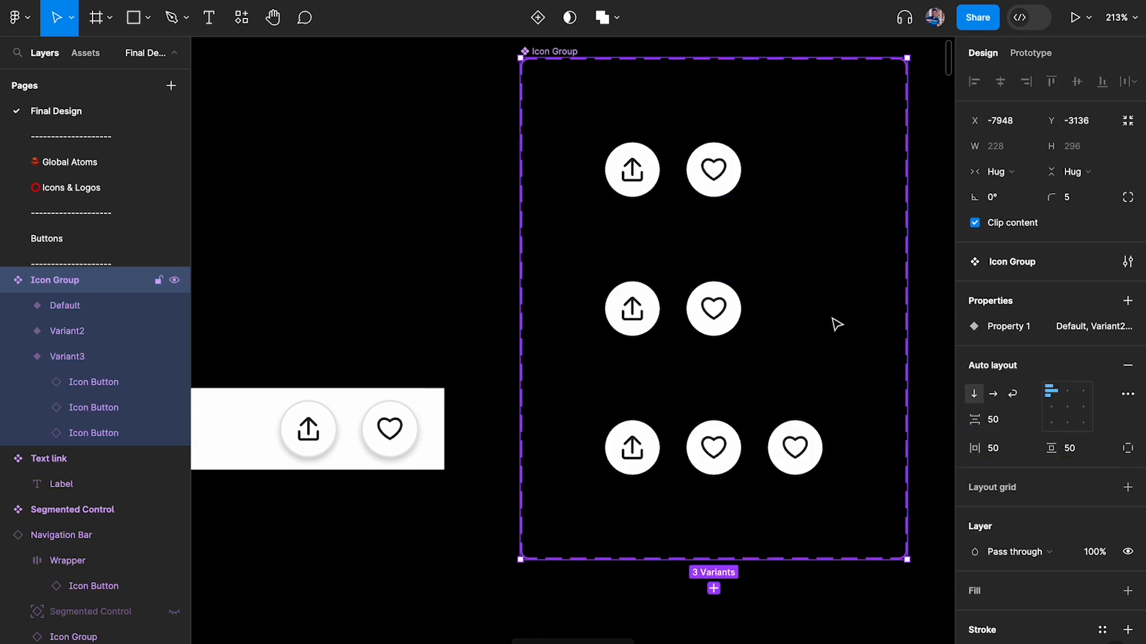
Step: Move the Icon Group set closer above the Navigation Bar component and delete the heart button from its first variant
scroll(834, 325, down, 5)
drag(808, 294, 640, 154)
scroll(603, 141, up, 5)
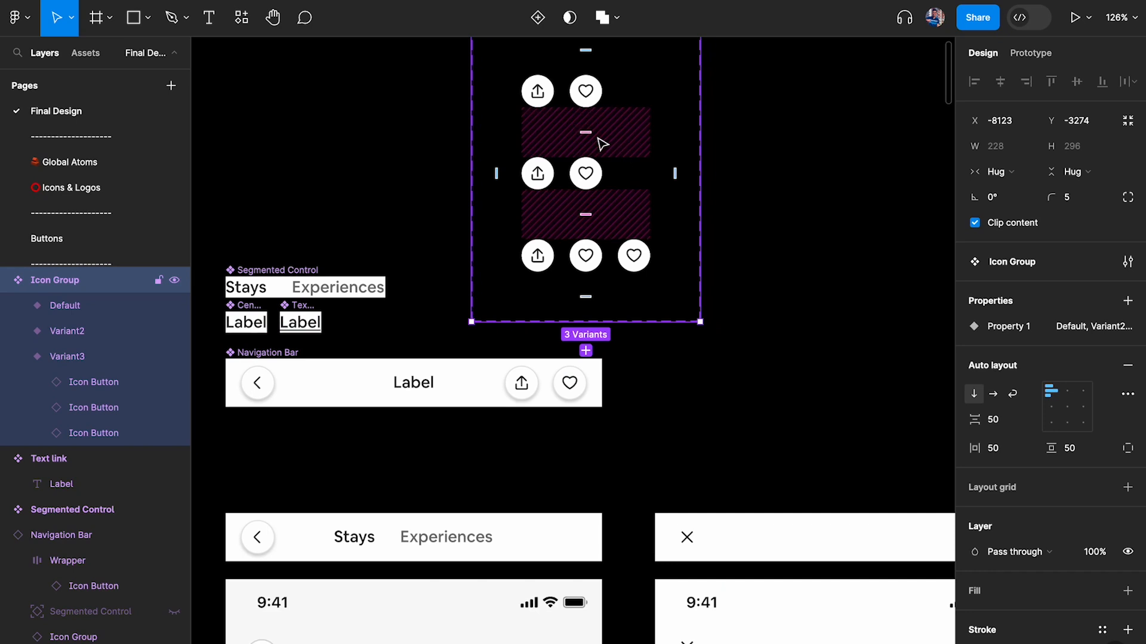
double_click(591, 143)
key(Delete)
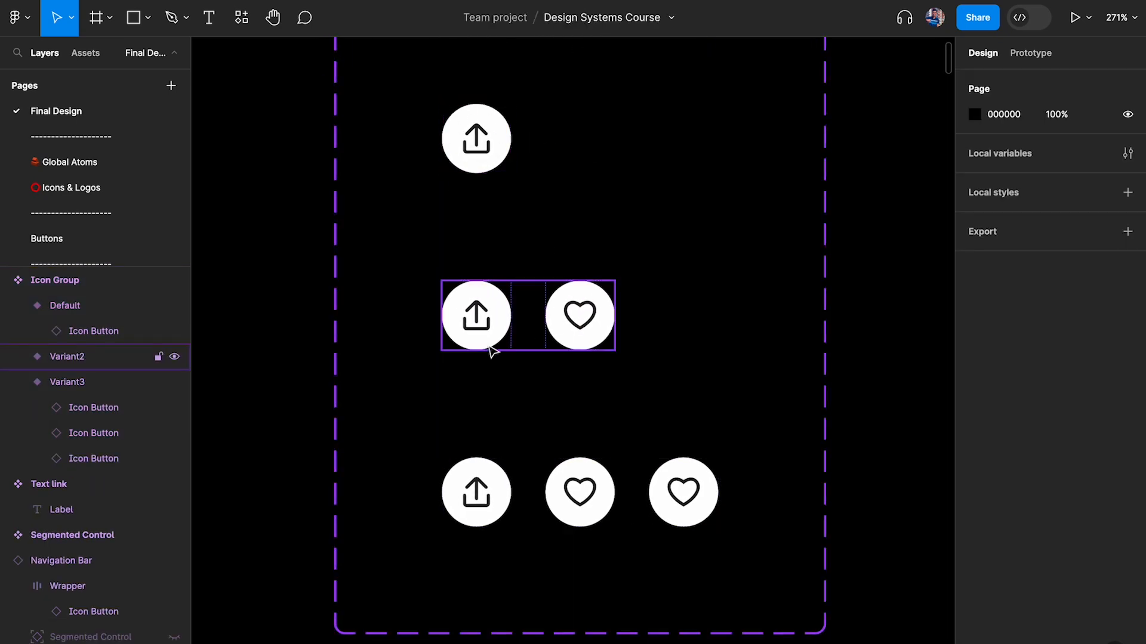
Step: Reset all changes on every Icon Button instance across the three Icon Group variants and select the component set
scroll(633, 512, down, 3)
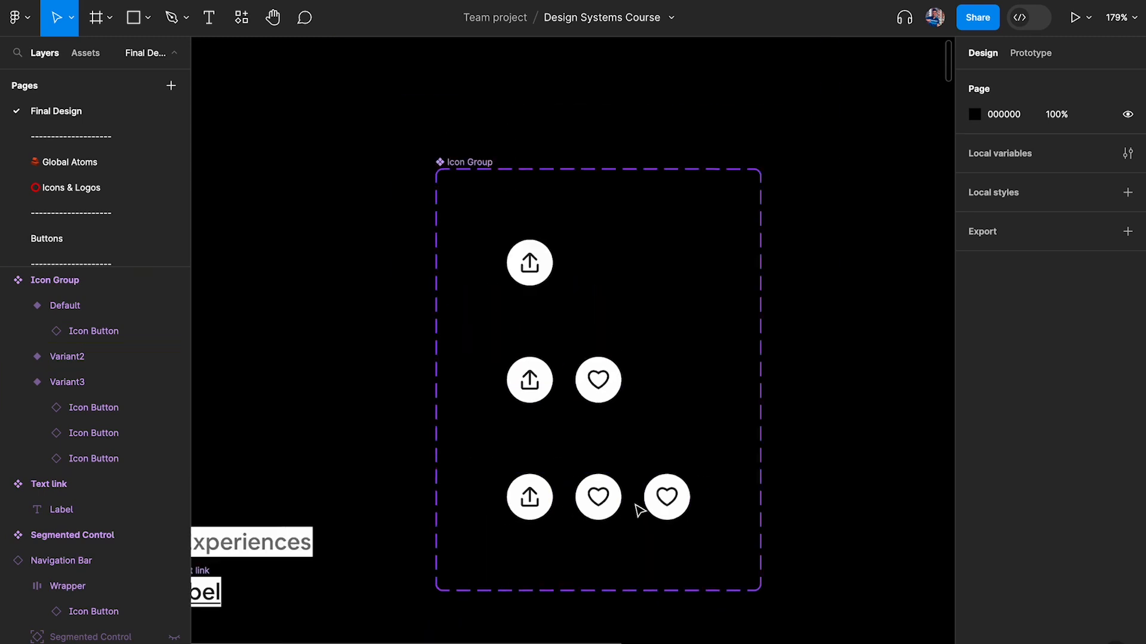
double_click(529, 266)
shift+click(532, 382)
shift+click(531, 382)
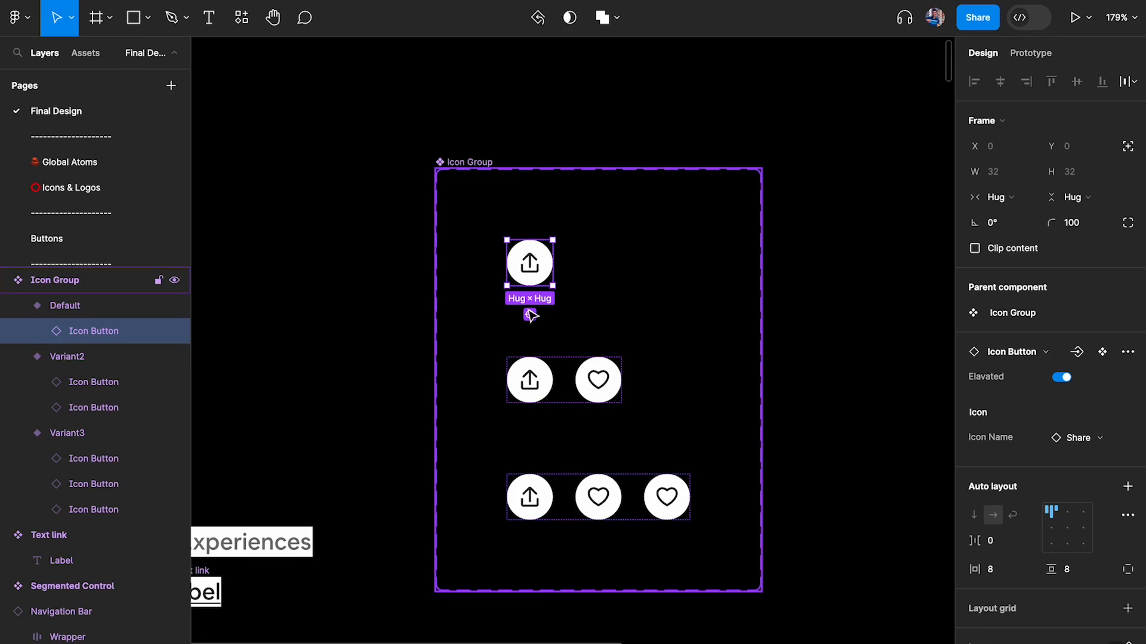
key(ctrl+alt+a)
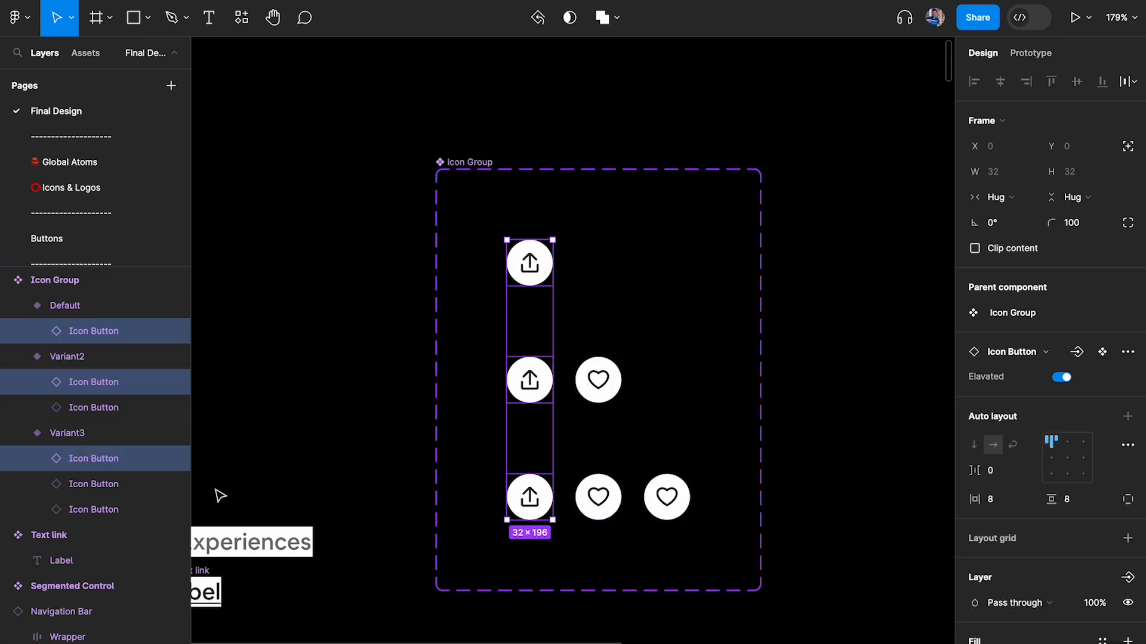
shift+click(96, 500)
shift+click(97, 487)
shift+click(99, 410)
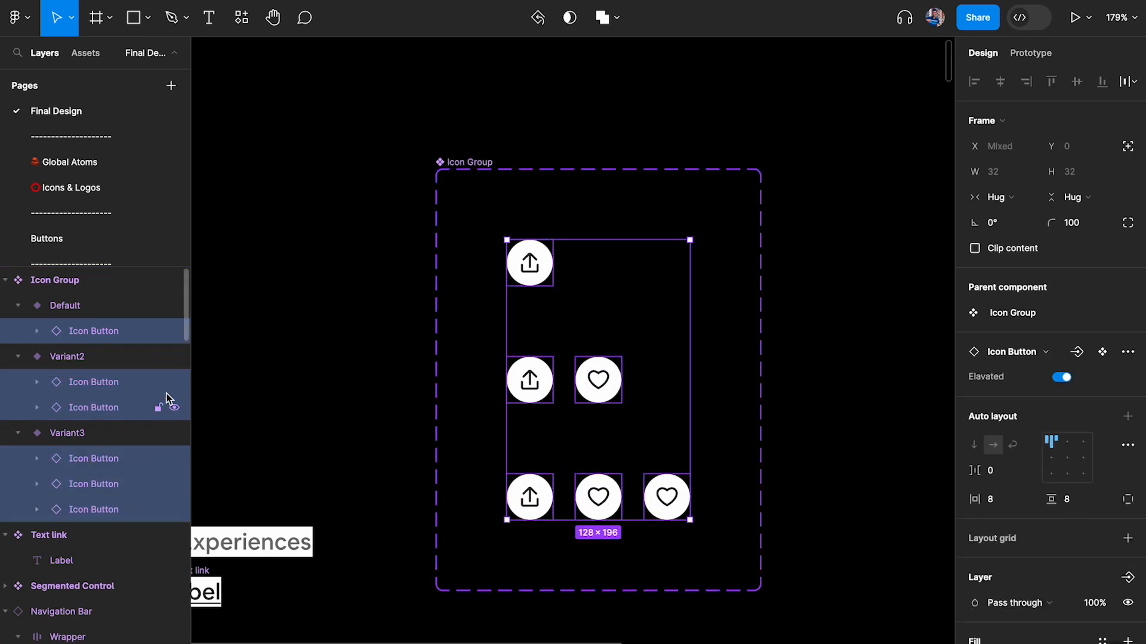
right_click(596, 388)
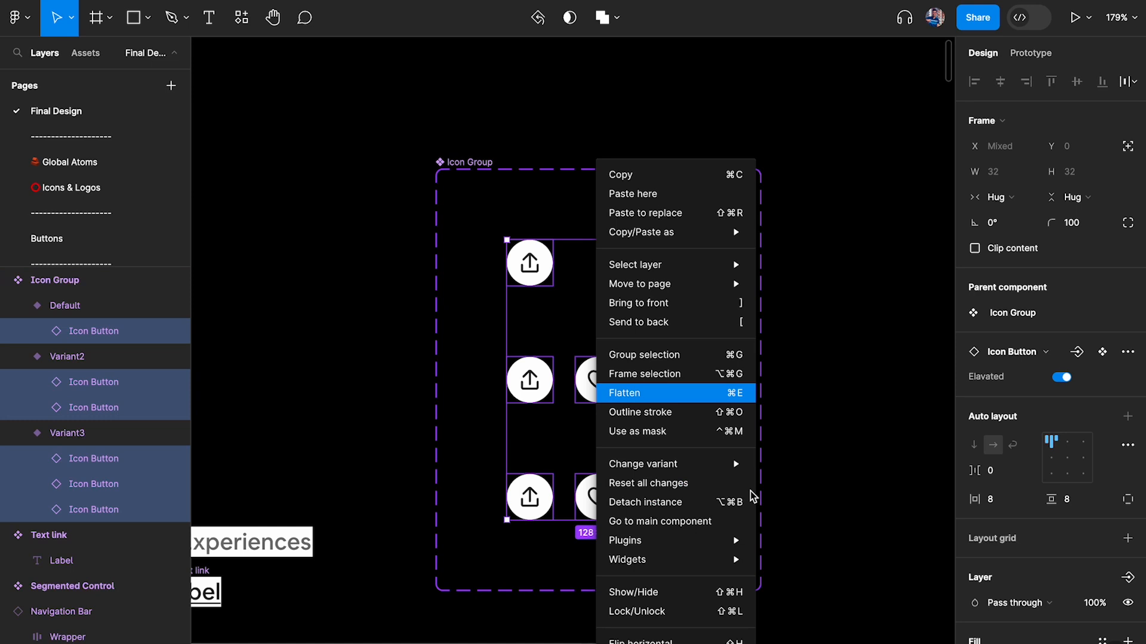
click(662, 502)
key(ctrl+z)
right_click(603, 391)
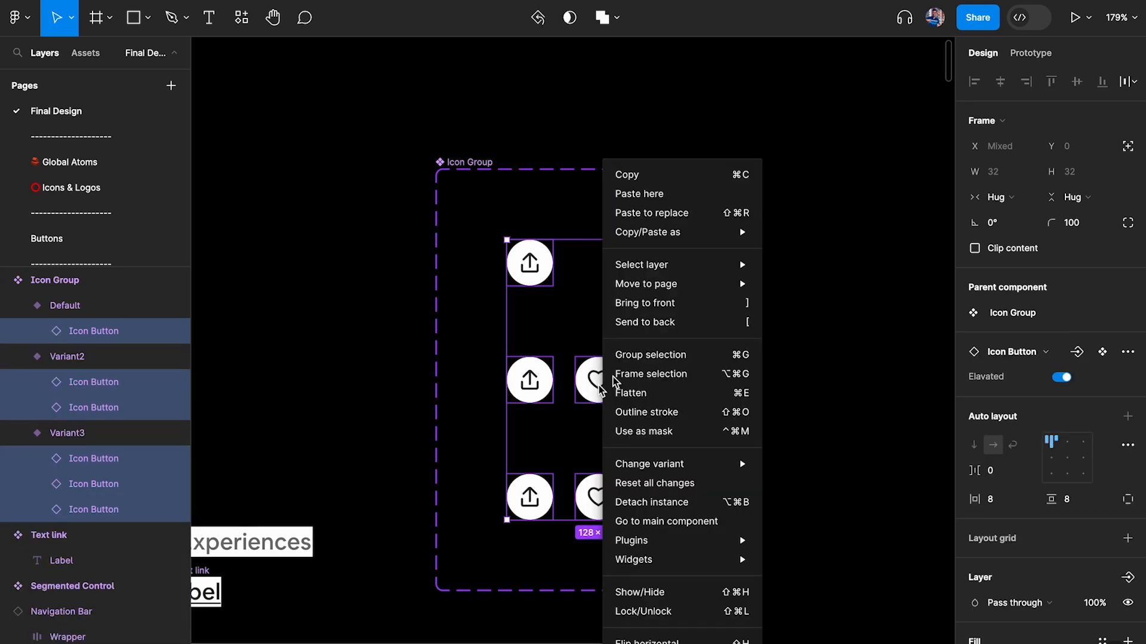
click(669, 482)
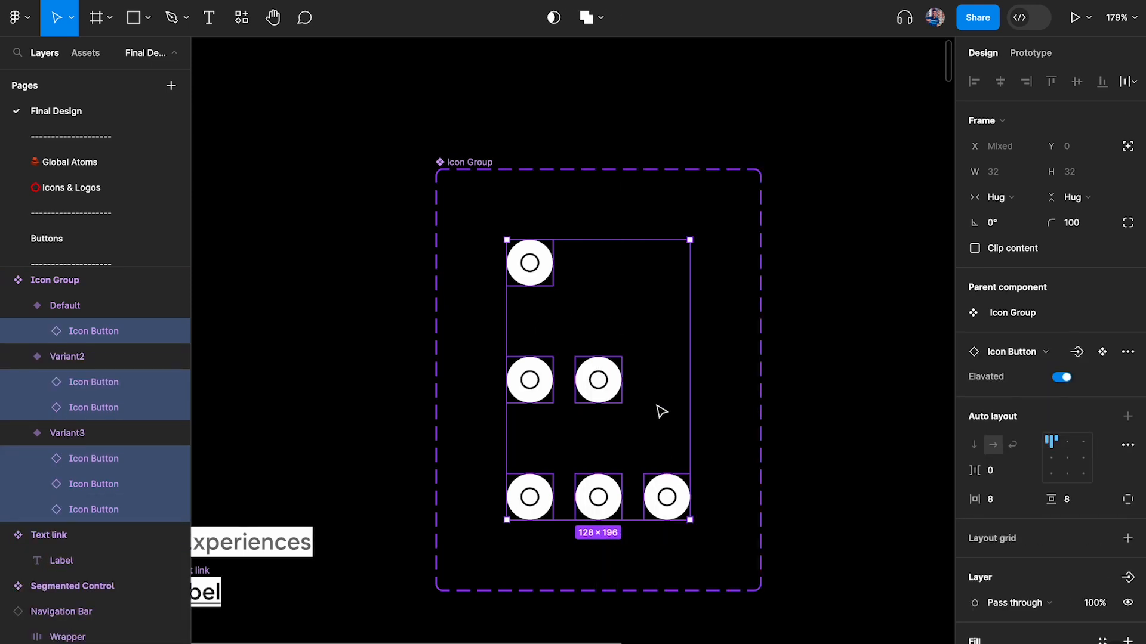
click(478, 163)
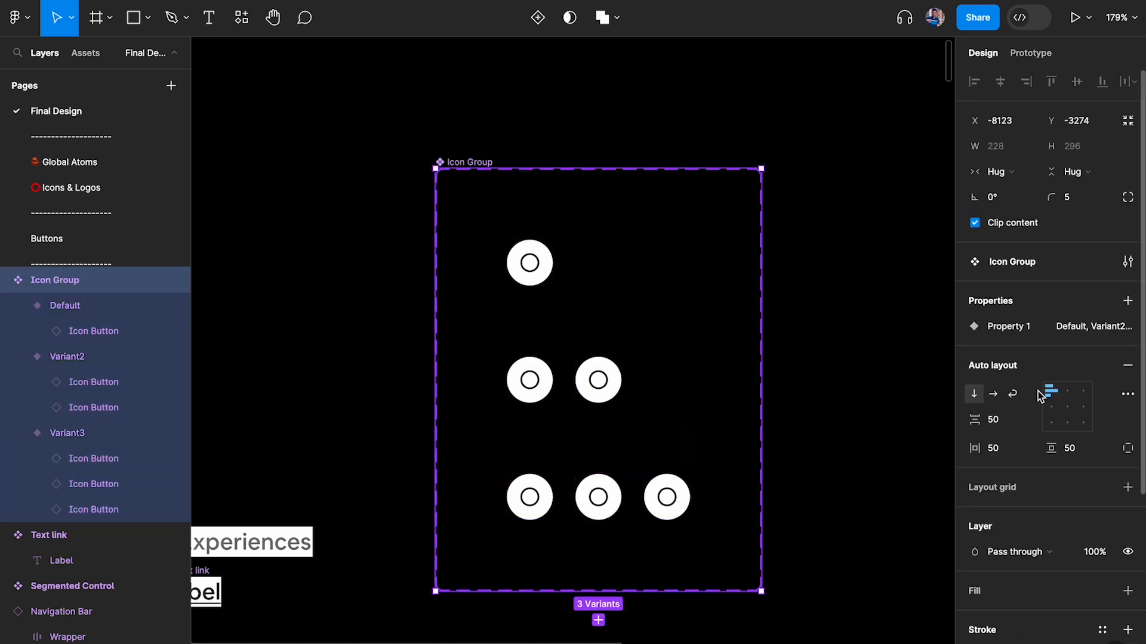
Step: Rename the Icon Group's variant property to "No of icons" and set the single-icon variant's value to 1
double_click(1007, 327)
text(Amount)
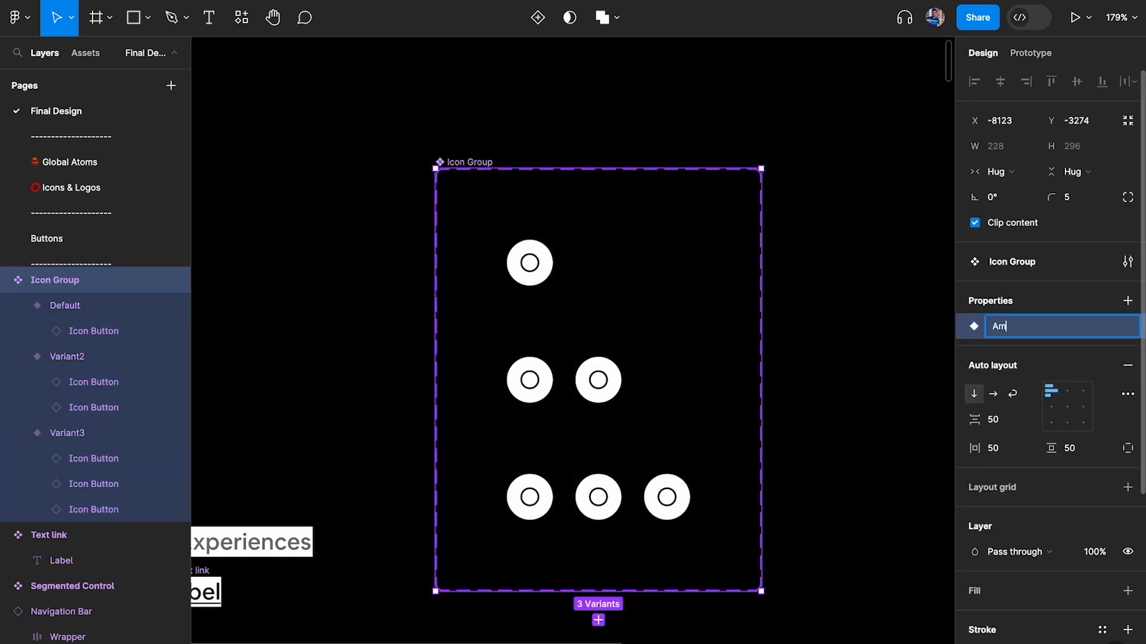
click(529, 264)
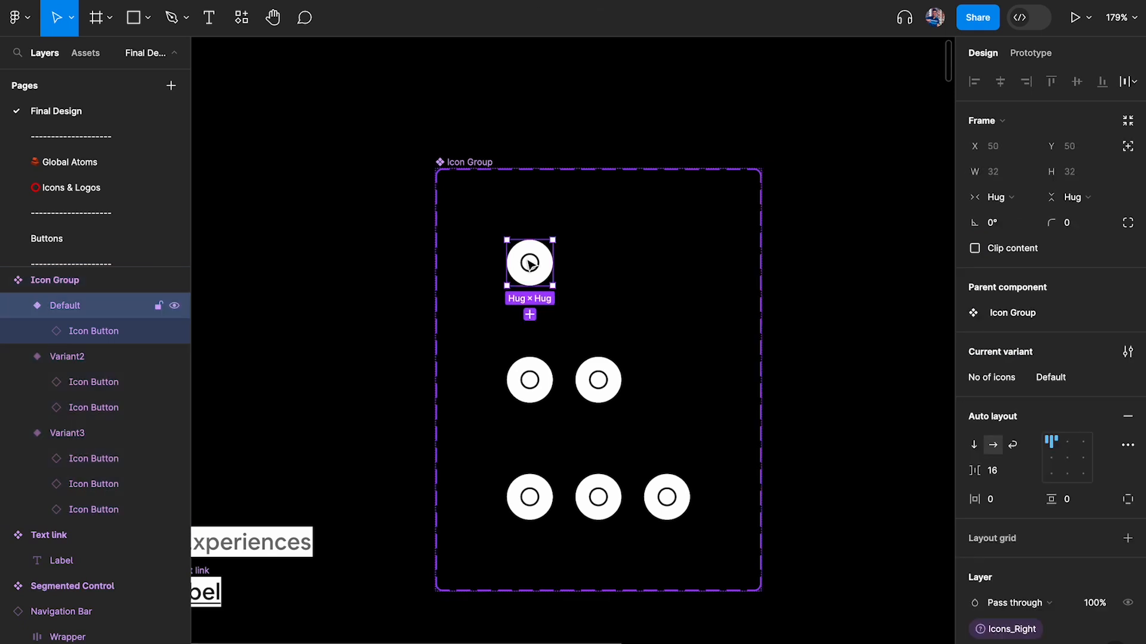
click(1061, 379)
text(1)
key(Return)
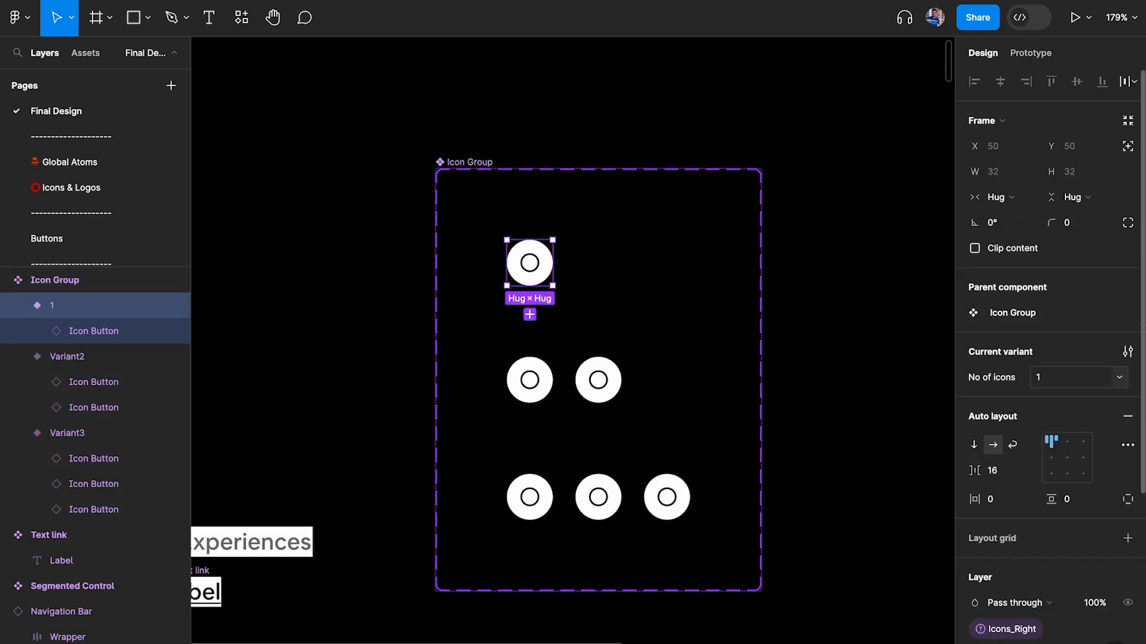
Step: Set the "No of icons" value to 2 for the two-icon variant and 3 for the three-icon variant
click(596, 379)
click(1068, 377)
text(2)
key(Return)
click(665, 496)
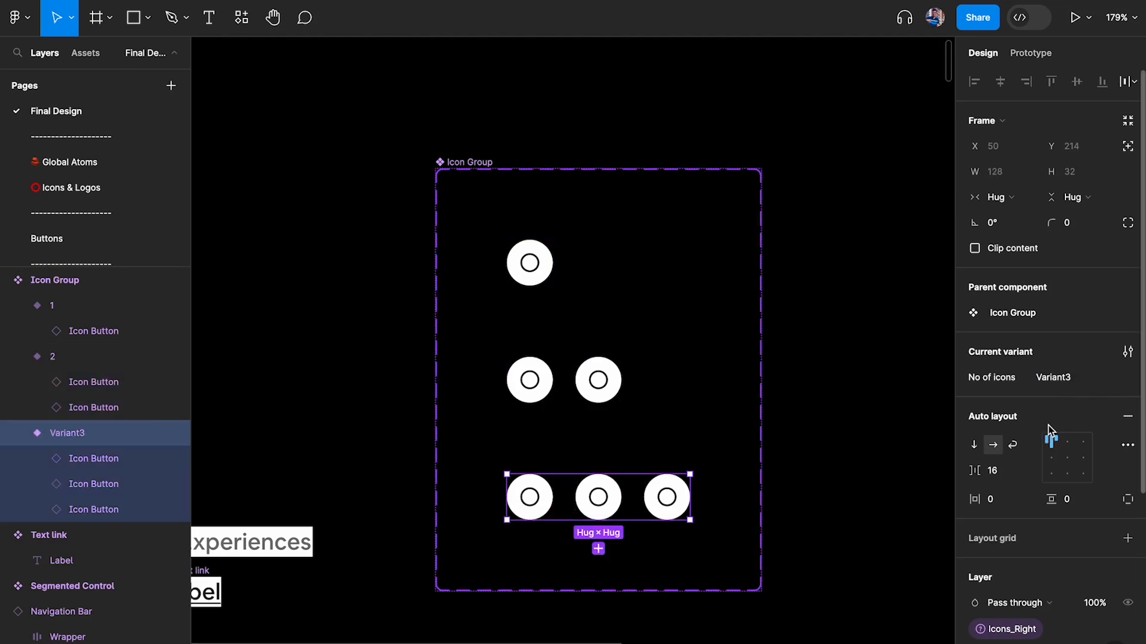
key(Return)
Step: Examine which Icon Group properties are offered on the villa screen's Navigation Bar and on its nested Icon Group
scroll(710, 366, down, 6)
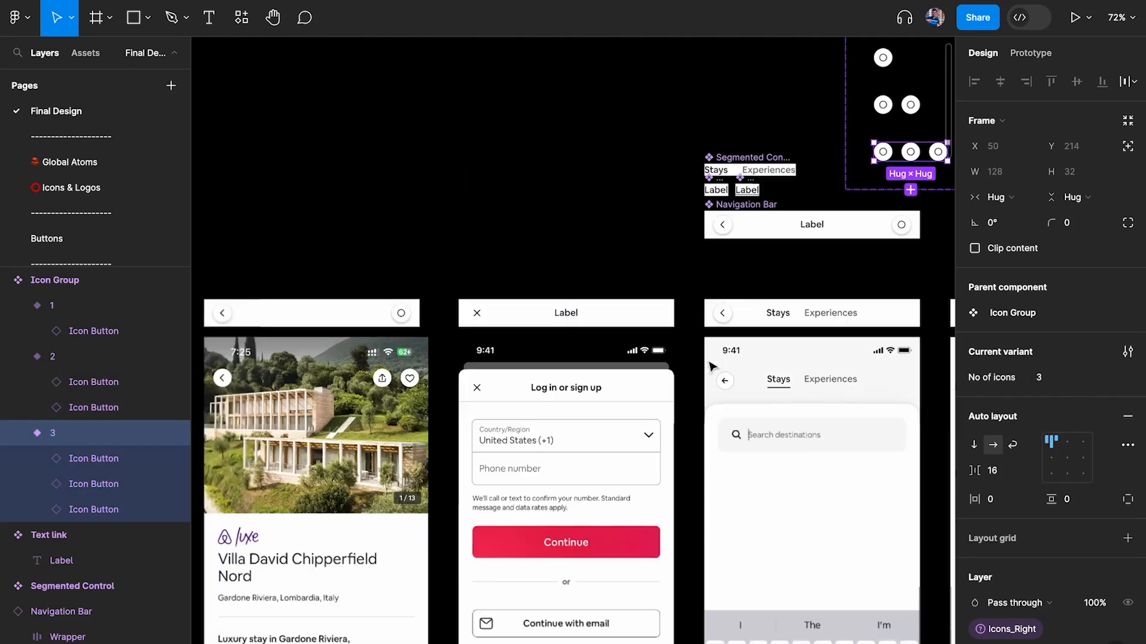
scroll(515, 389, up, 3)
scroll(450, 259, left, 3)
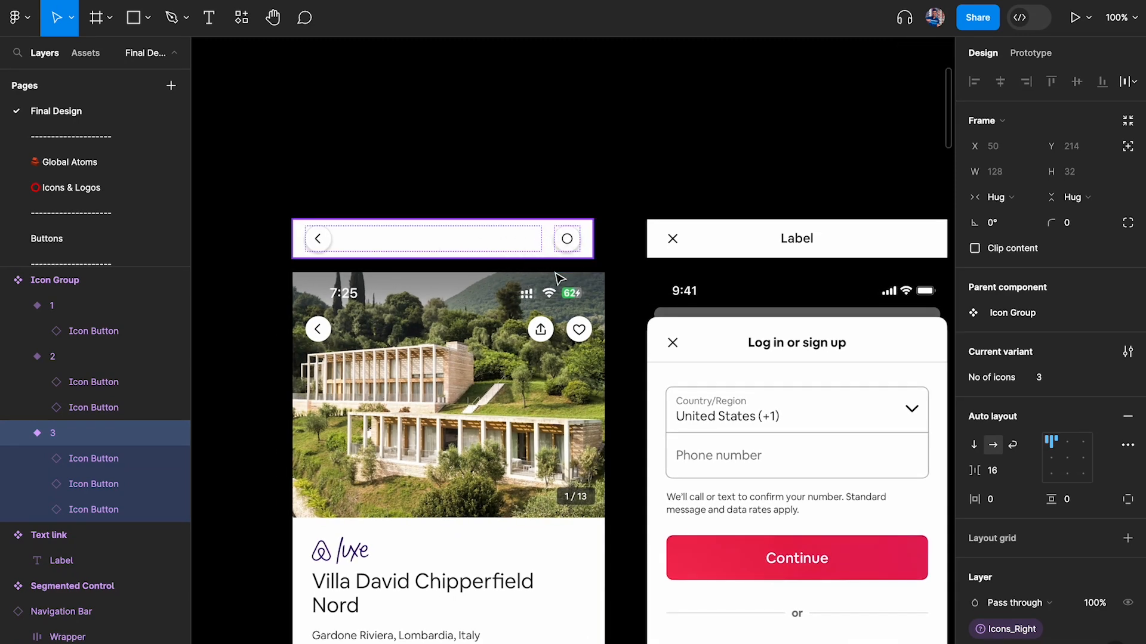
scroll(558, 270, down, 3)
scroll(561, 269, right, 5)
scroll(684, 169, up, 6)
scroll(687, 173, up, 1)
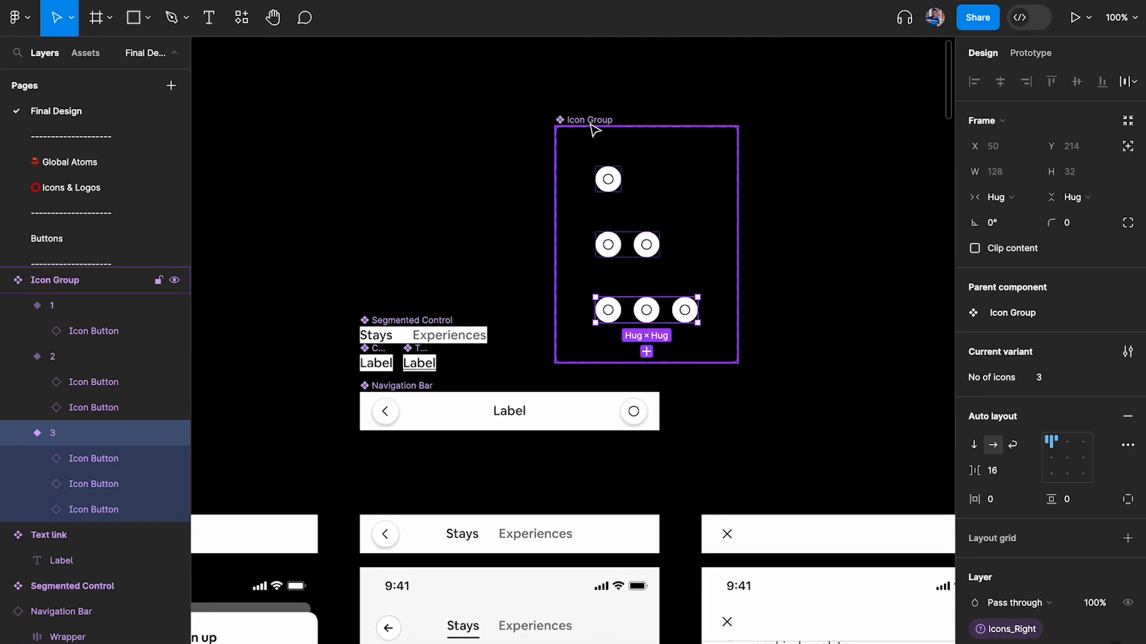
click(592, 124)
scroll(803, 382, down, 2)
scroll(805, 383, left, 4)
scroll(466, 404, left, 5)
click(466, 404)
scroll(466, 404, up, 5)
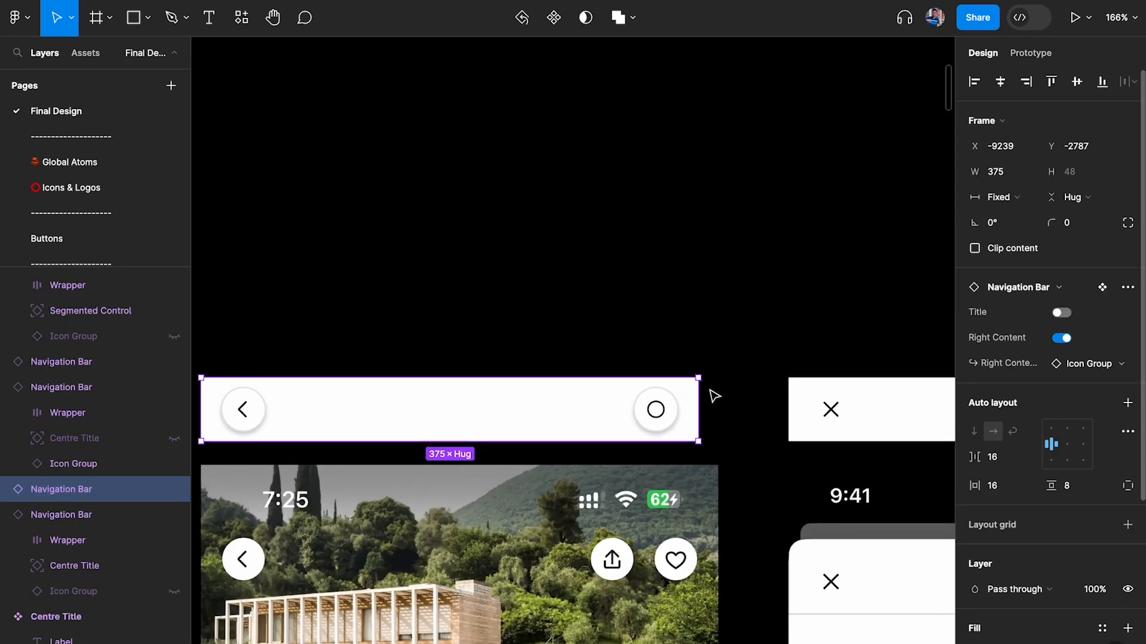
click(656, 410)
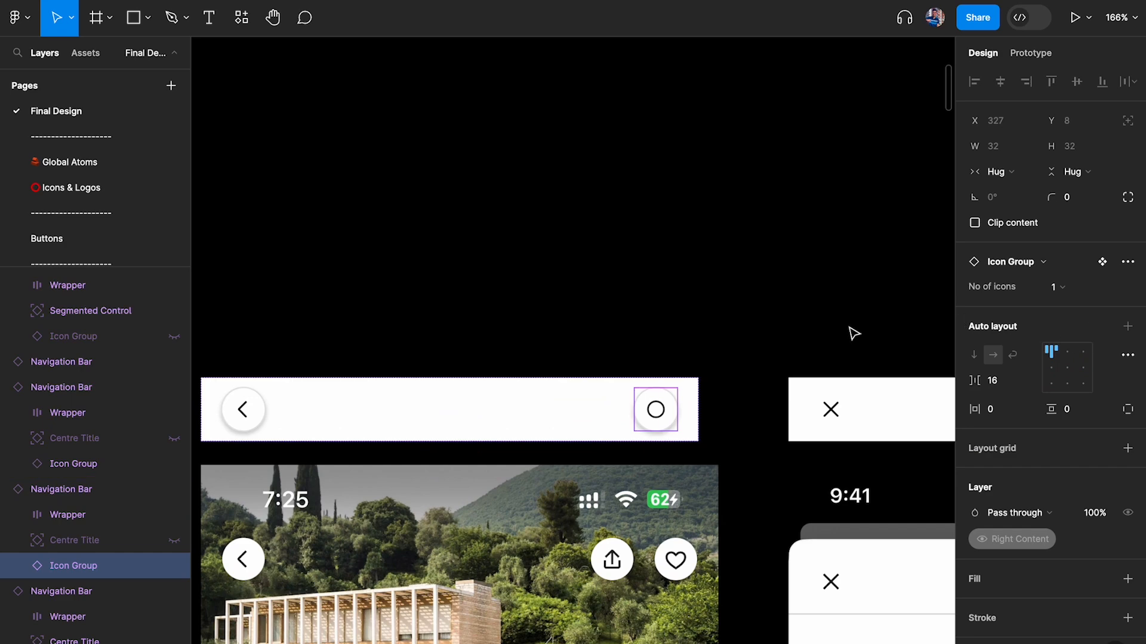
scroll(853, 332, down, 4)
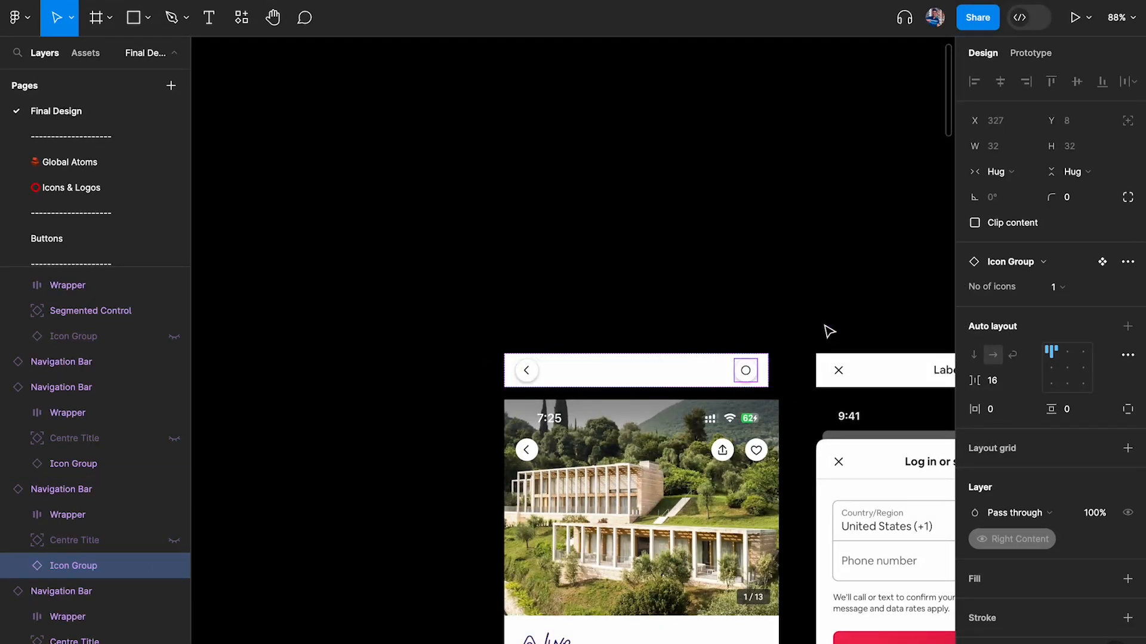
Step: Expose the properties of the nested Icon Group and Centre Title instances on the main Navigation Bar component
scroll(824, 326, right, 10)
scroll(825, 326, up, 2)
scroll(707, 292, up, 4)
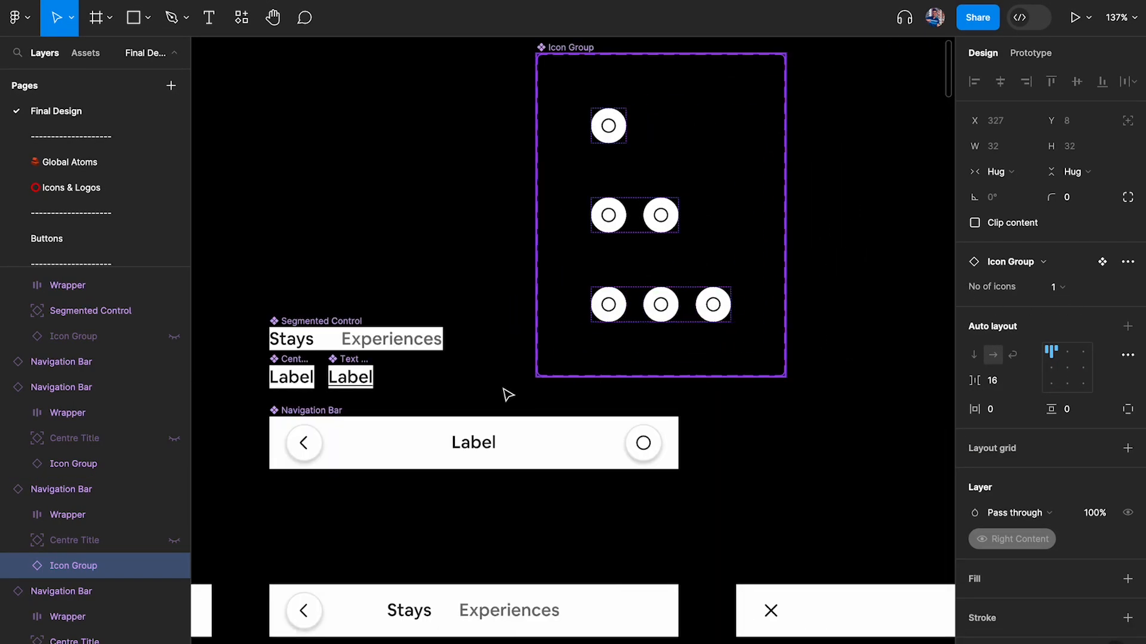
click(411, 440)
click(1127, 328)
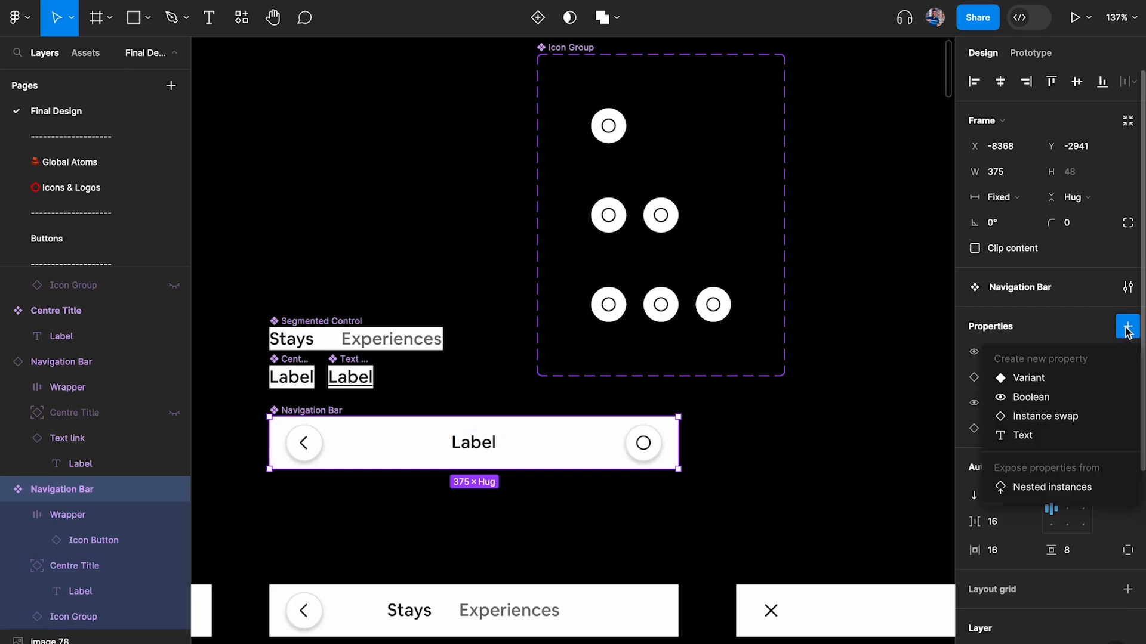
click(1028, 488)
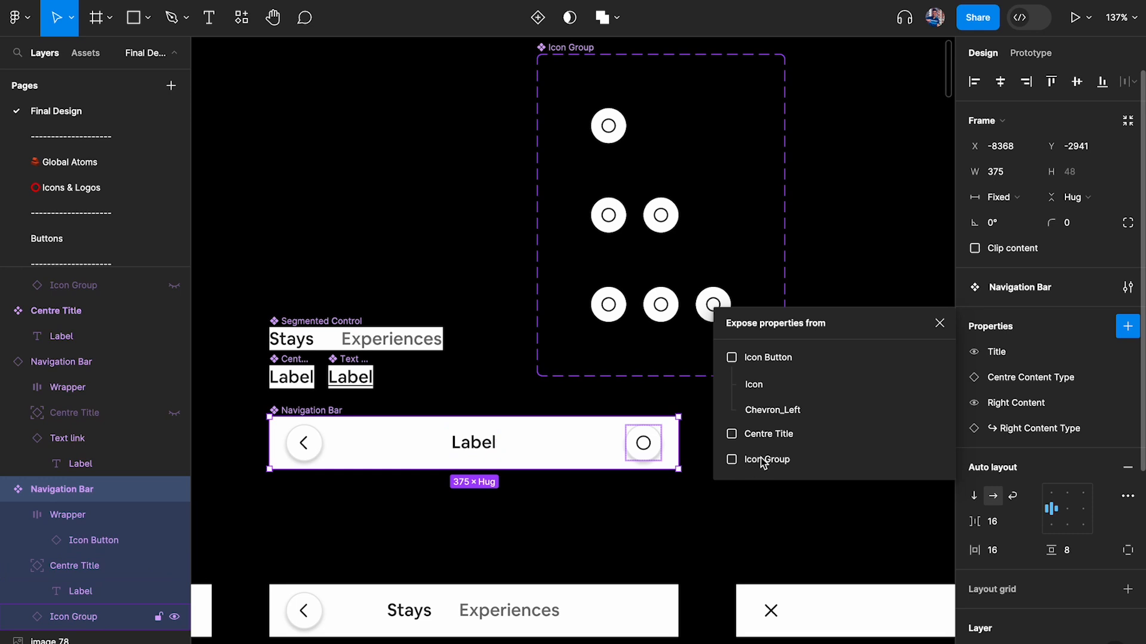
click(732, 459)
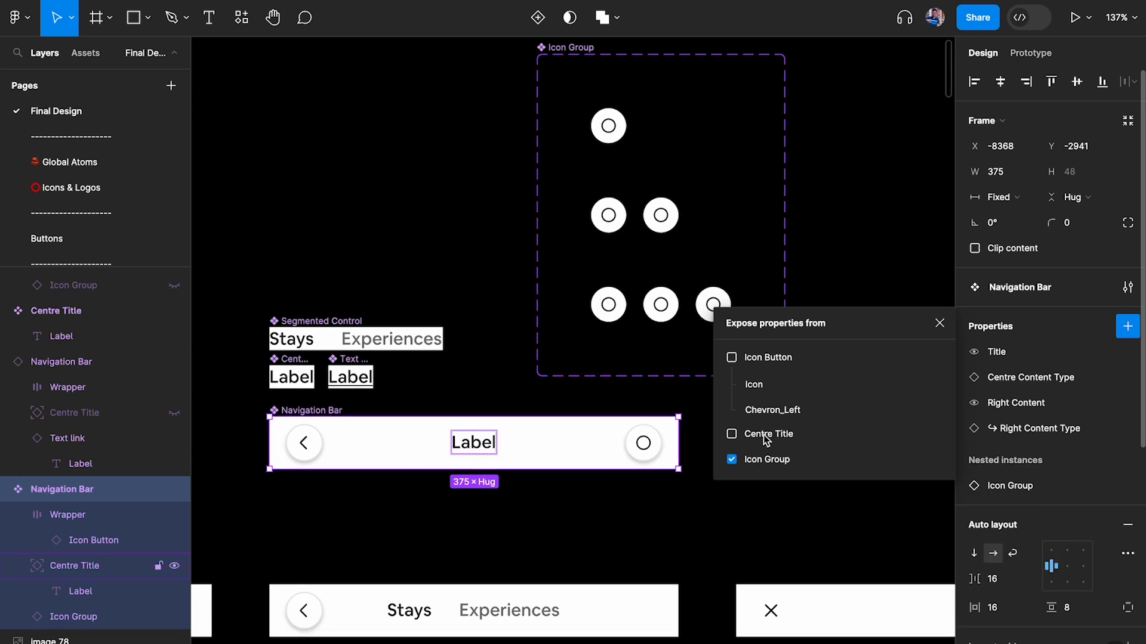
click(764, 435)
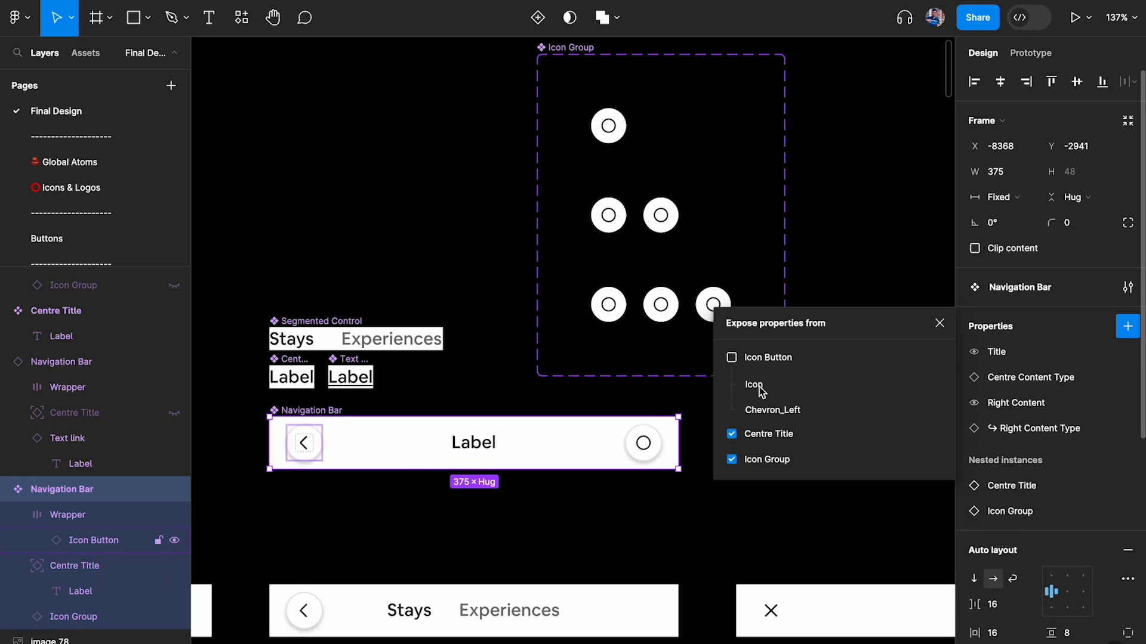
click(947, 326)
Step: Set the number of icons to 2 on the Navigation Bar above the villa screen
scroll(946, 328, down, 5)
scroll(946, 328, left, 7)
click(651, 355)
scroll(650, 355, up, 5)
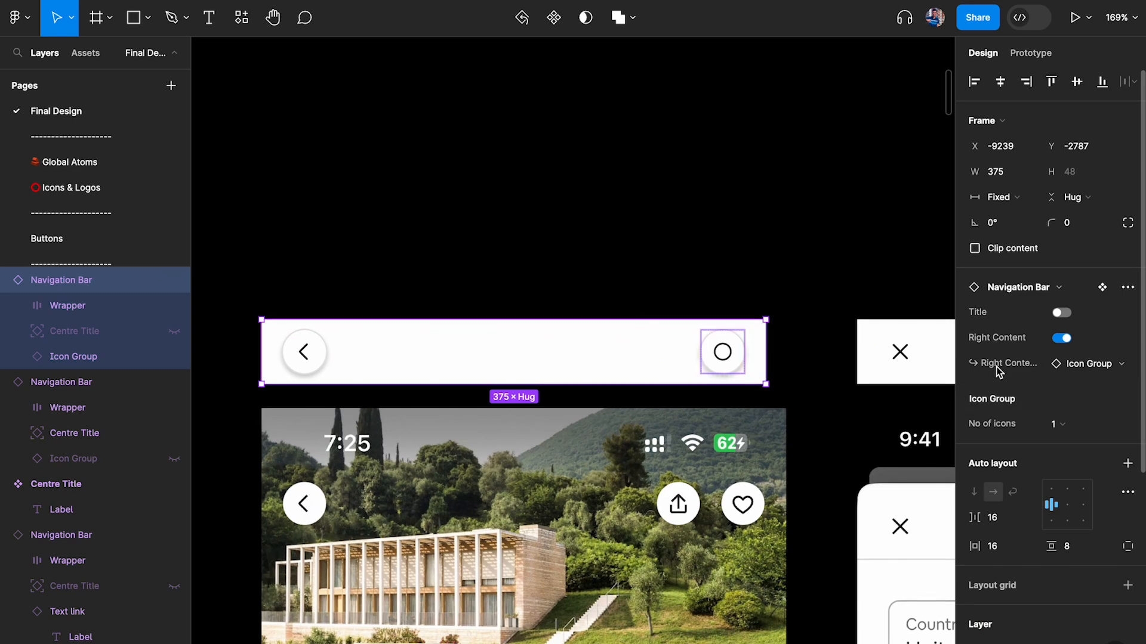
click(1066, 431)
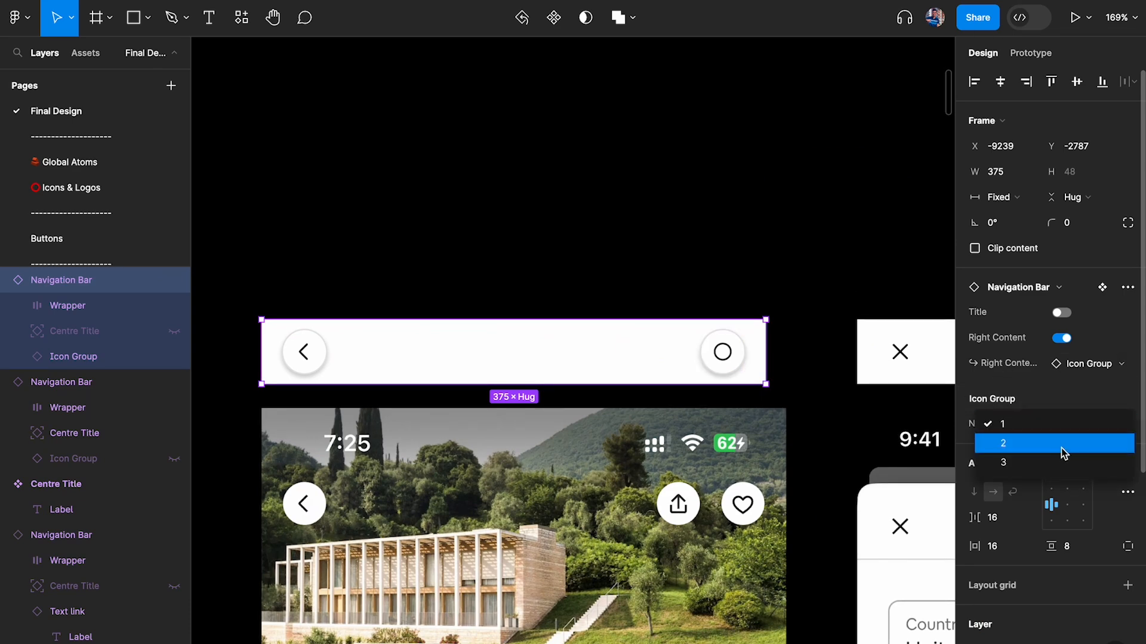
click(1061, 448)
Step: Set the number of icons to 2 on the Navigation Bar above the Co-hosts screen
scroll(807, 305, right, 10)
scroll(808, 304, down, 1)
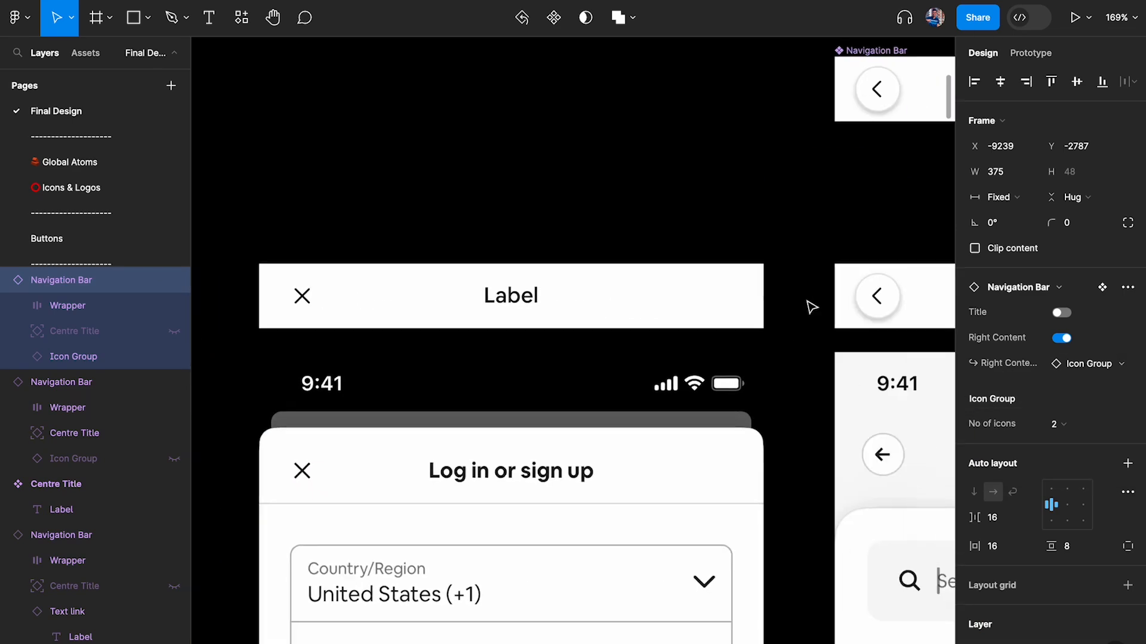
scroll(808, 304, down, 1)
scroll(594, 365, right, 10)
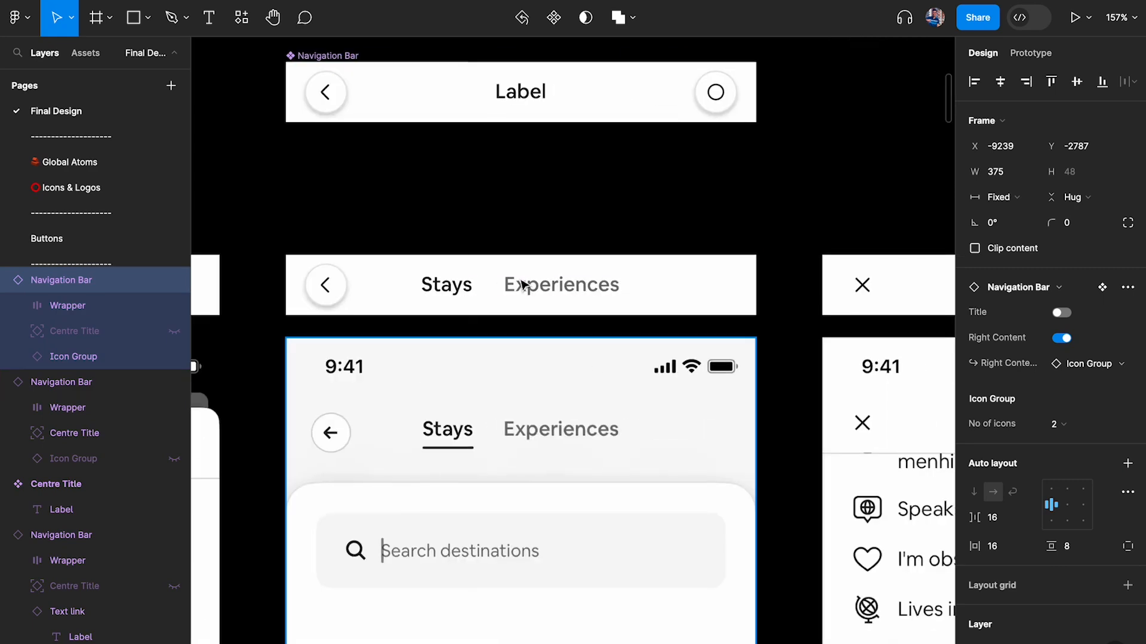
scroll(579, 286, right, 3)
scroll(626, 299, right, 3)
scroll(744, 284, right, 3)
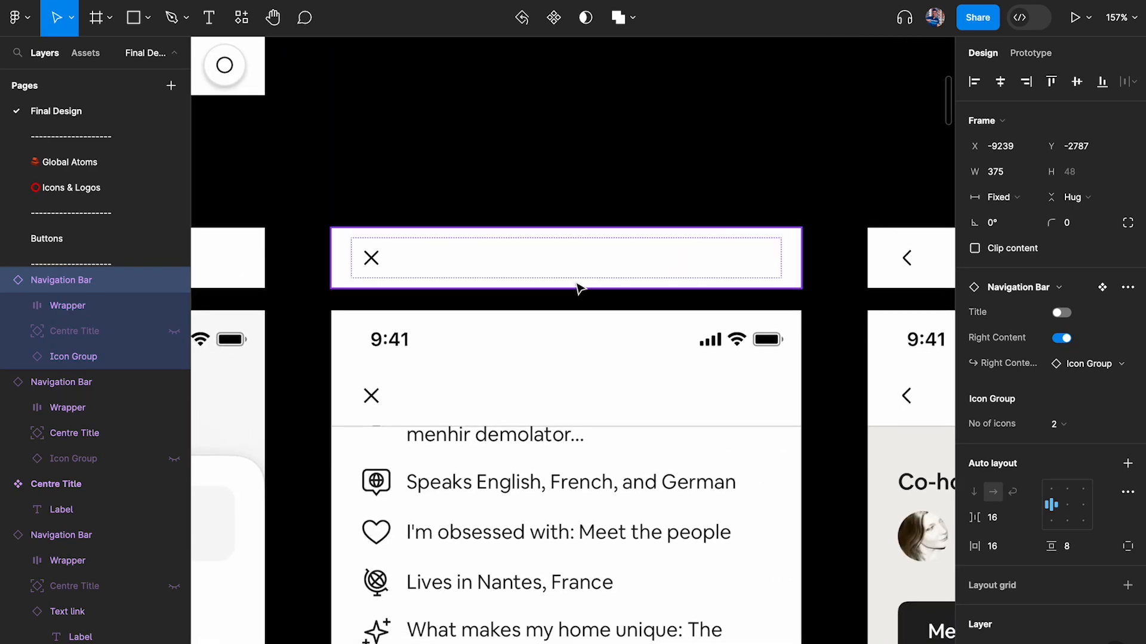
scroll(657, 286, right, 10)
click(621, 256)
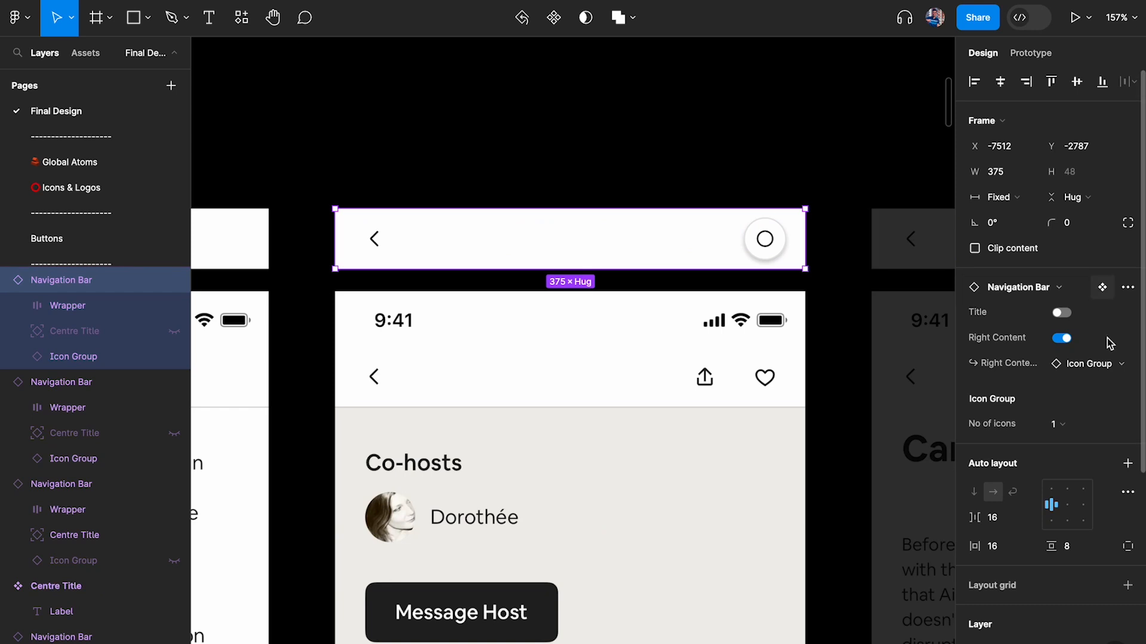
click(1058, 423)
click(1055, 455)
click(1058, 424)
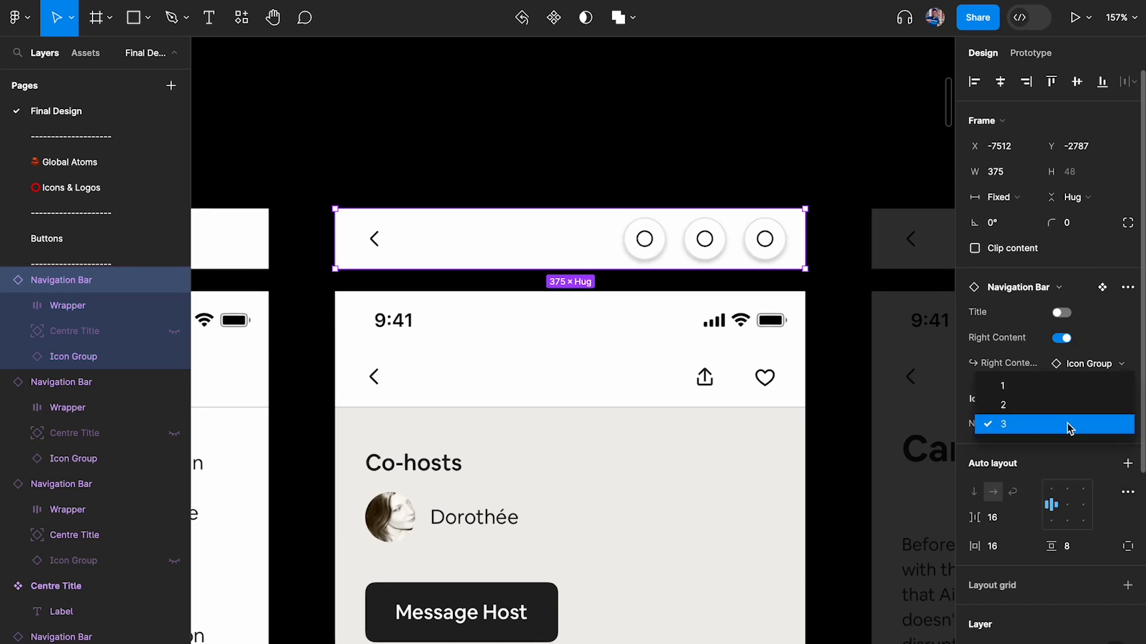
click(1059, 406)
Step: Turn off the elevated style on both right-hand icon buttons in the Co-hosts screen's Navigation Bar
scroll(809, 327, right, 2)
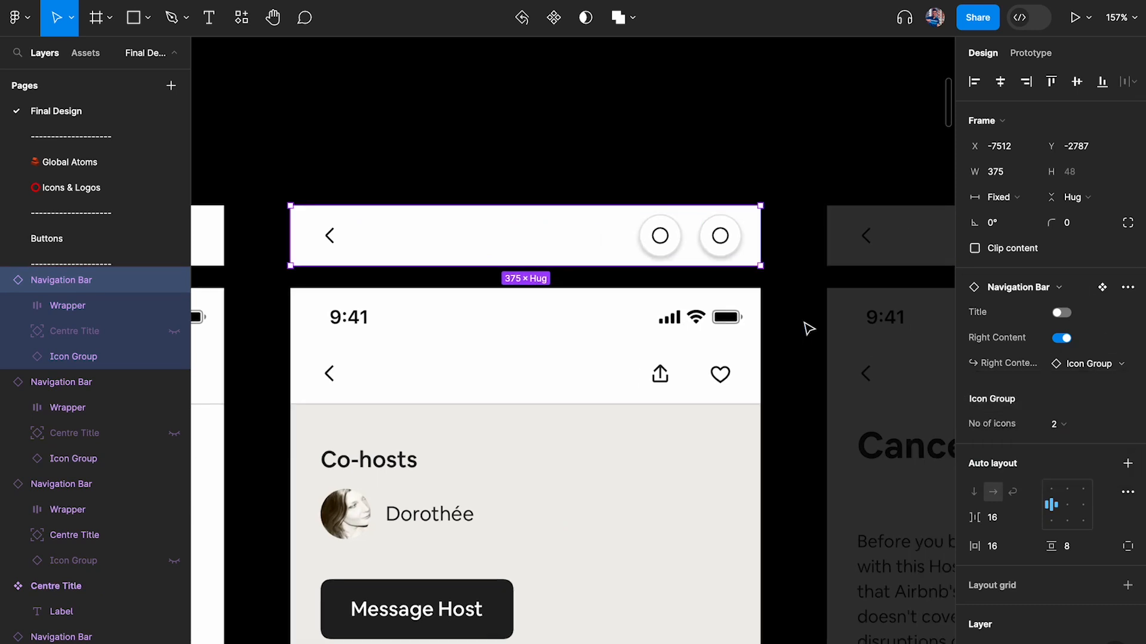
click(660, 255)
click(721, 240)
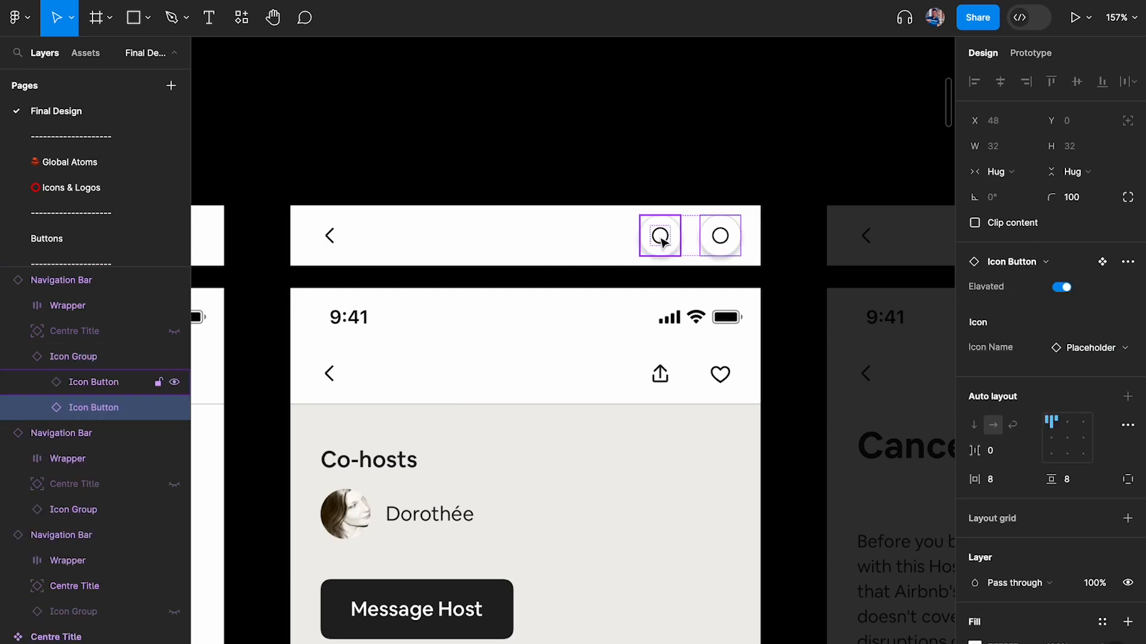
shift+click(660, 235)
click(833, 226)
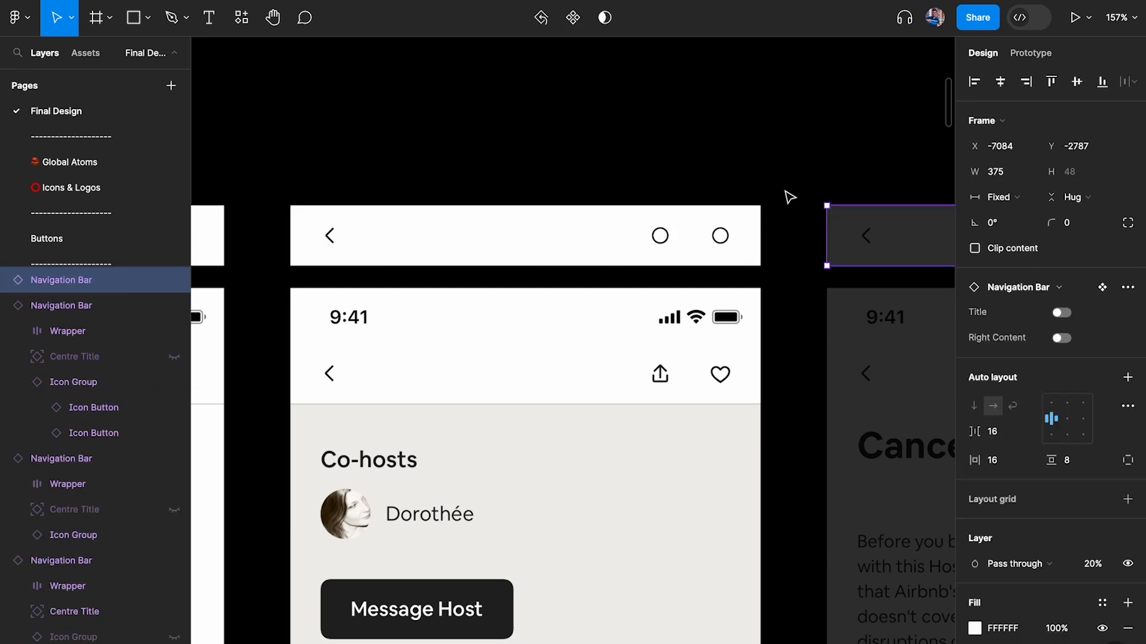
click(783, 191)
Step: Fade the "United States 2023" screen image to 20% opacity
scroll(785, 192, down, 5)
scroll(785, 192, left, 10)
scroll(785, 192, right, 15)
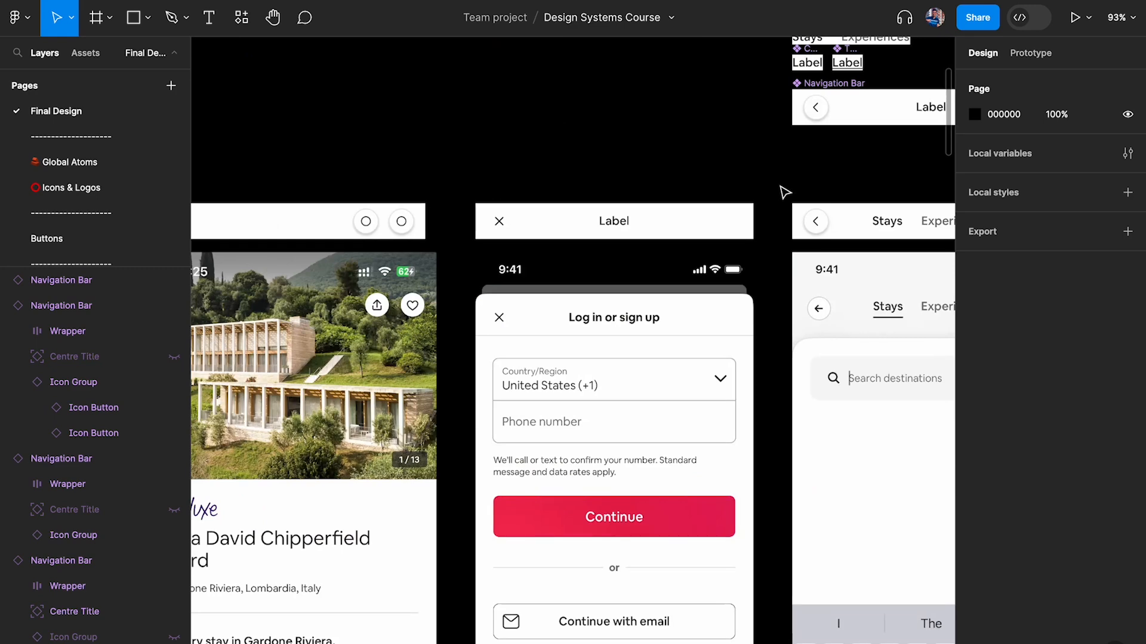
scroll(785, 193, right, 5)
scroll(716, 220, up, 5)
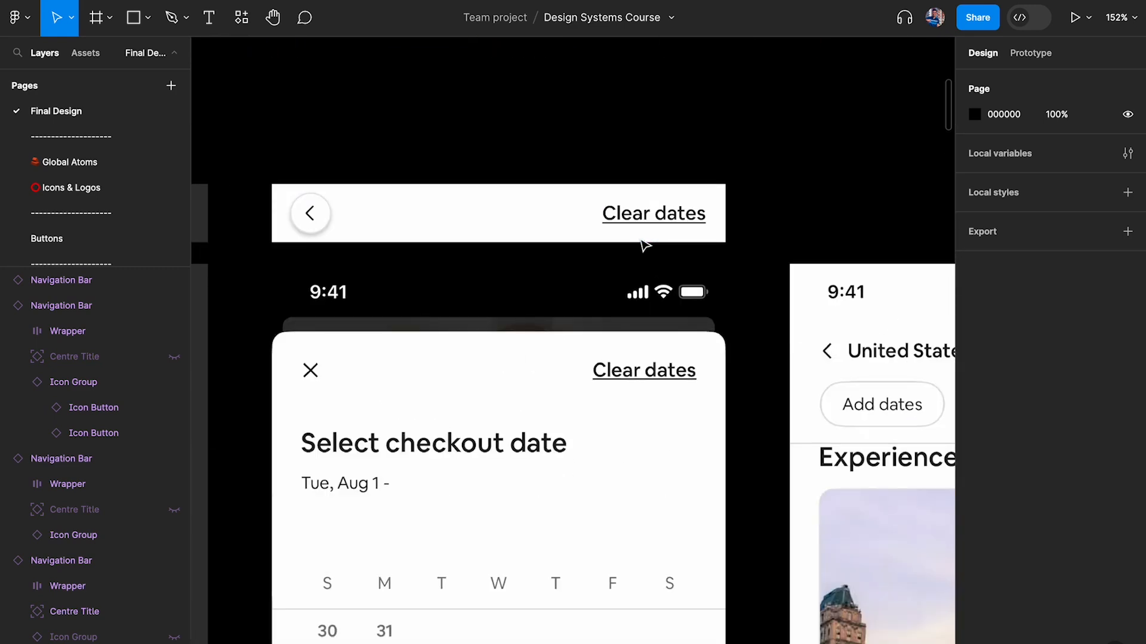
scroll(643, 248, left, 8)
scroll(486, 333, right, 3)
scroll(606, 370, down, 1)
scroll(606, 370, right, 15)
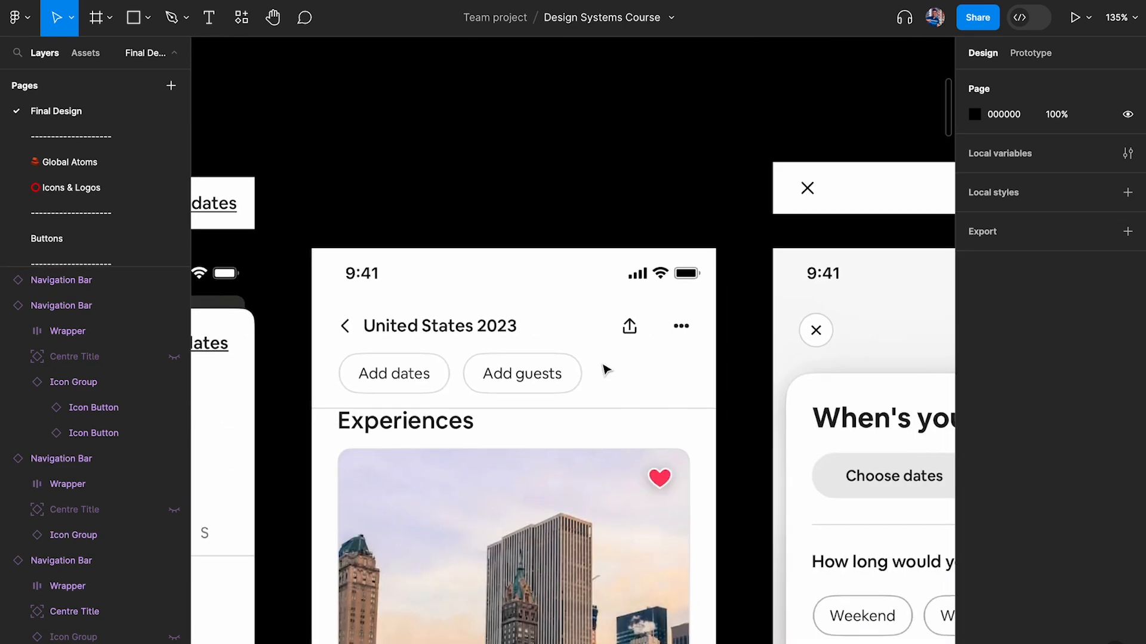
click(514, 325)
key(2)
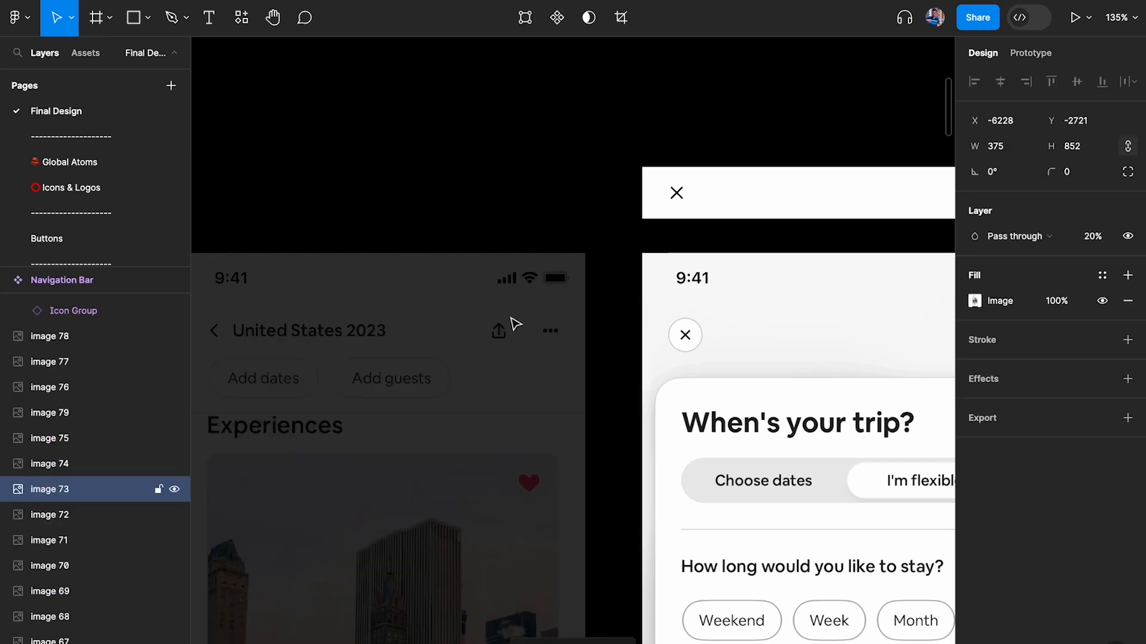
Step: Duplicate the Navigation Bar from the "Your reservation was canceled" screen and place the copy above the Trips screen
scroll(512, 323, down, 5)
click(509, 231)
scroll(519, 238, right, 5)
scroll(527, 247, up, 3)
click(425, 250)
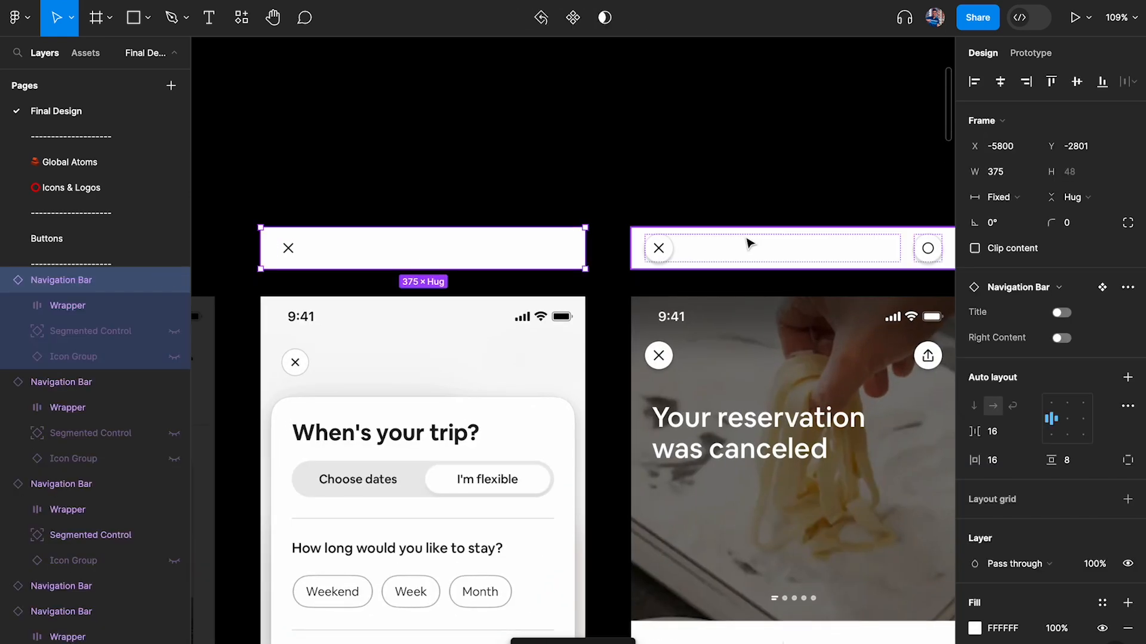
scroll(716, 241, right, 4)
click(622, 235)
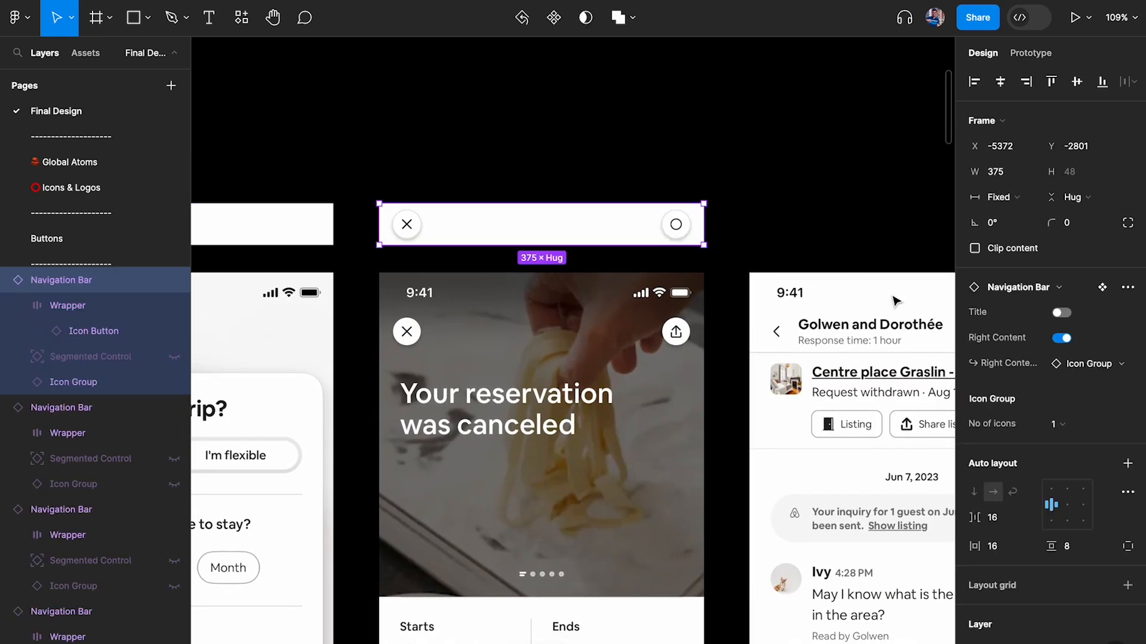
scroll(854, 286, down, 3)
scroll(836, 288, right, 6)
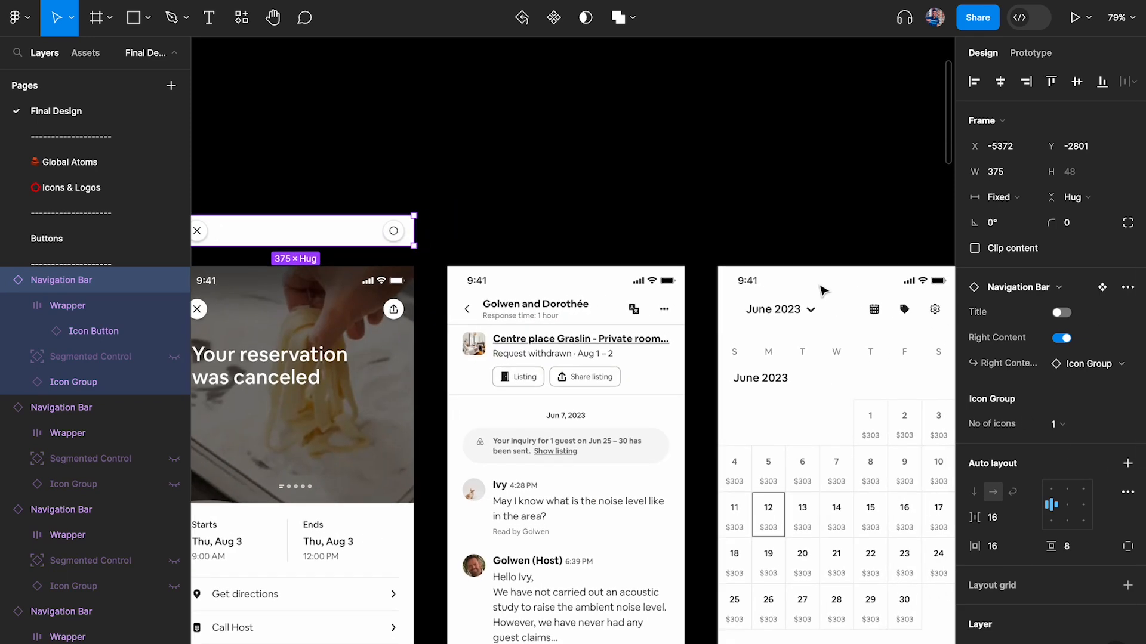
scroll(533, 245, down, 3)
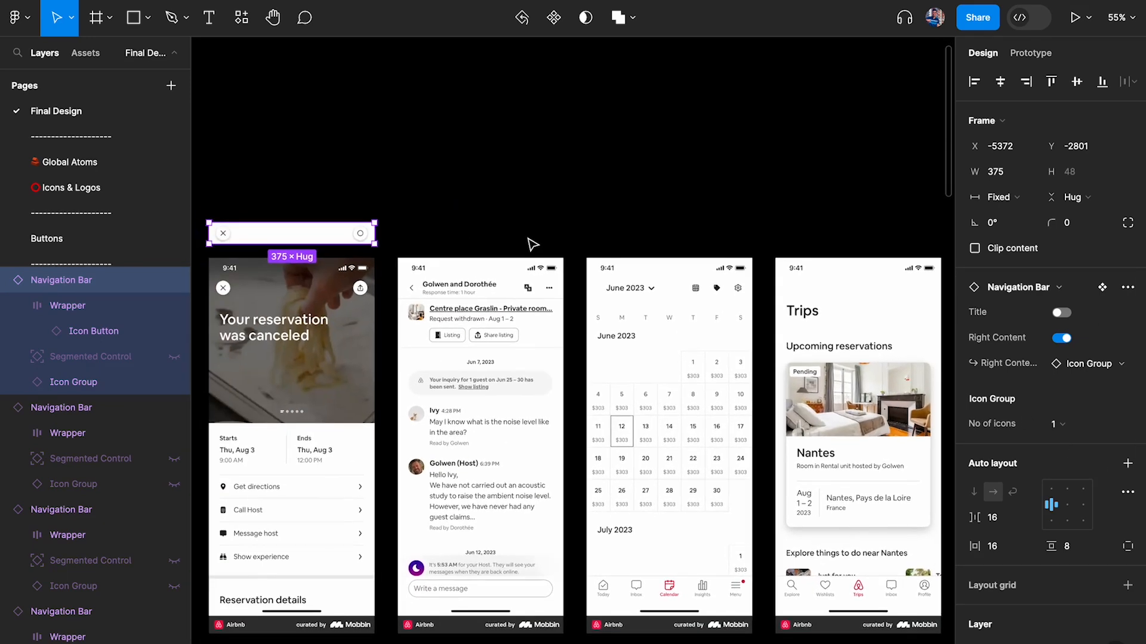
drag(302, 244, 855, 224)
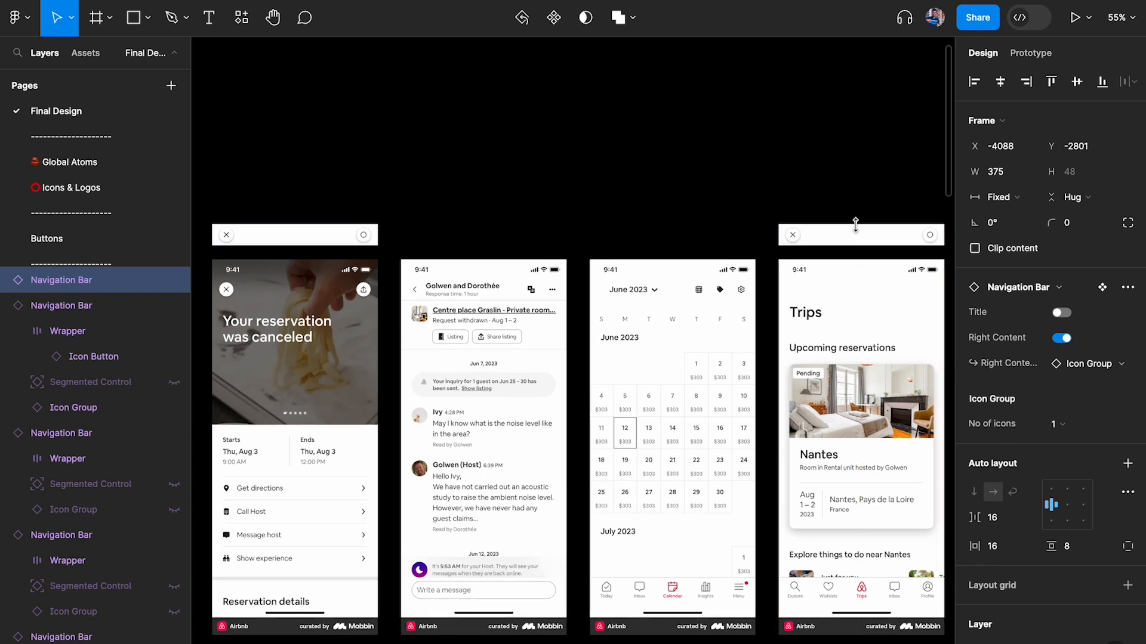
scroll(855, 223, up, 5)
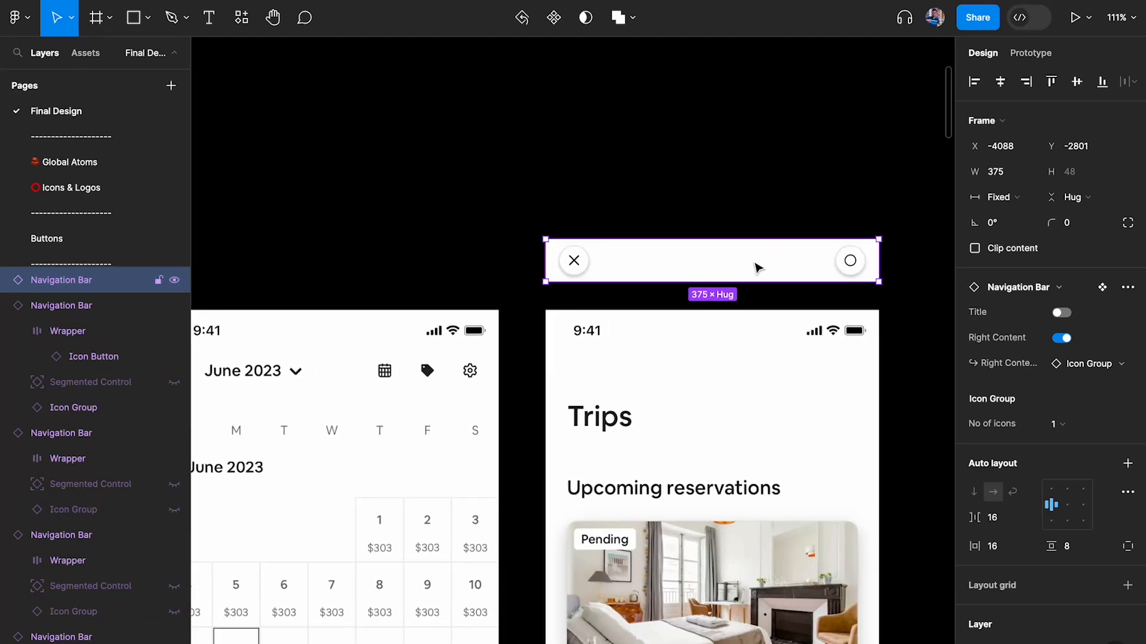
Step: Remove the Navigation Bar copy above the Trips screen and fade the Trips screen image to 20% opacity
scroll(699, 386, down, 2)
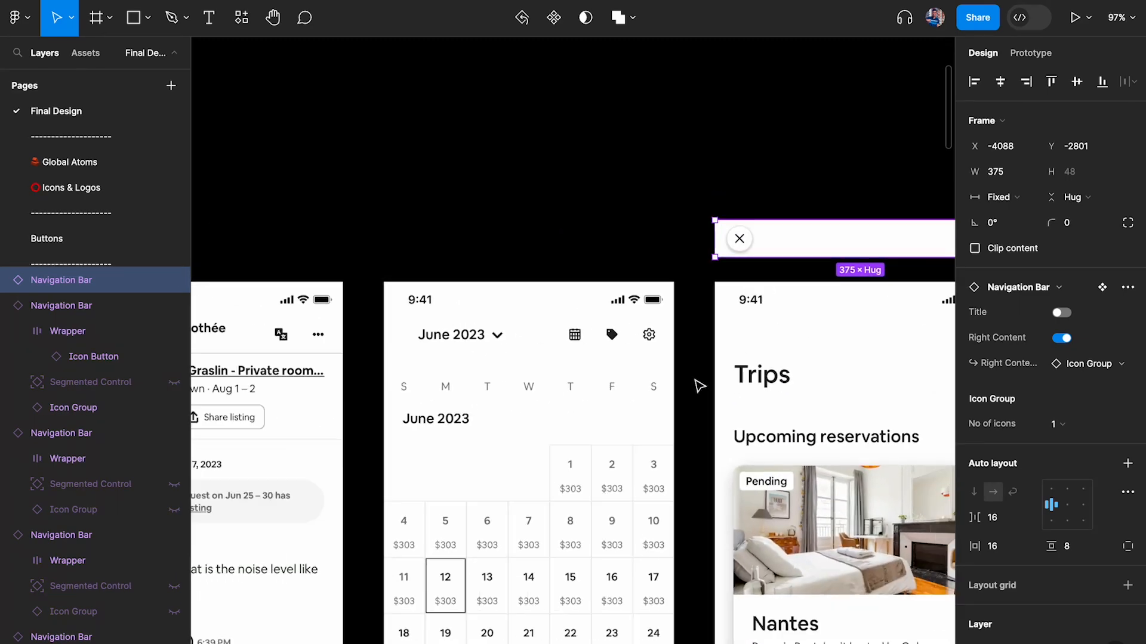
key(Escape)
click(771, 298)
click(696, 179)
scroll(699, 182, left, 4)
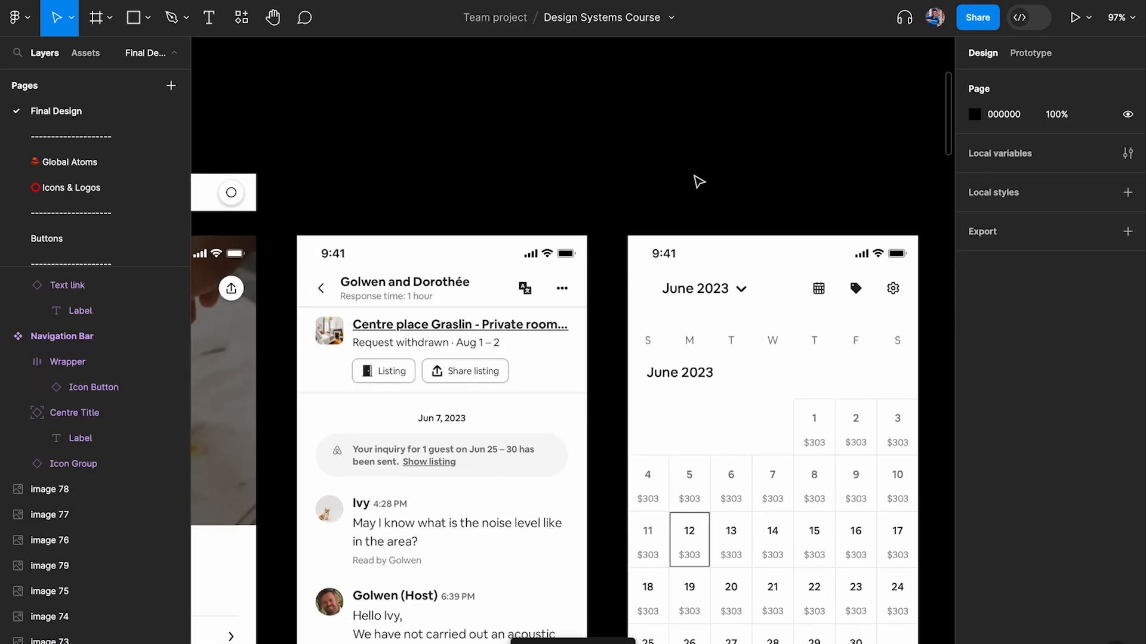
Step: Duplicate the Navigation Bar from the "Your reservation was canceled" screen above the June 2023 calendar screen and set its number of icons to 3
drag(218, 203, 795, 199)
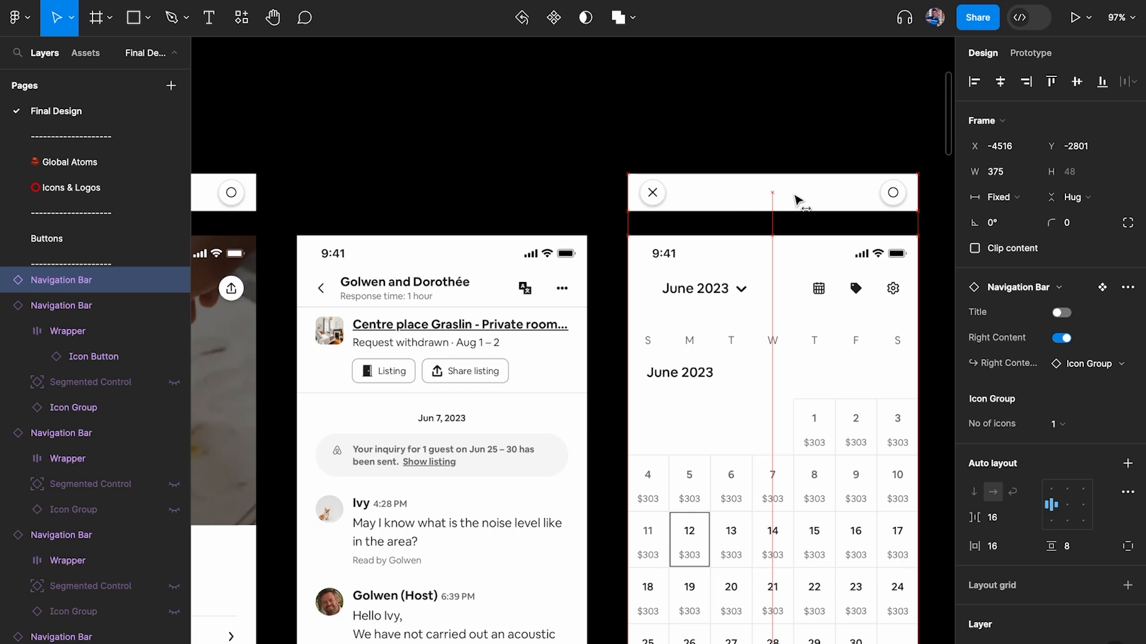
scroll(844, 197, up, 2)
click(1055, 424)
click(1061, 460)
click(870, 149)
Step: Compare the June 2023 calendar header with its Navigation Bar copy and the main component's left icon button
scroll(701, 298, up, 3)
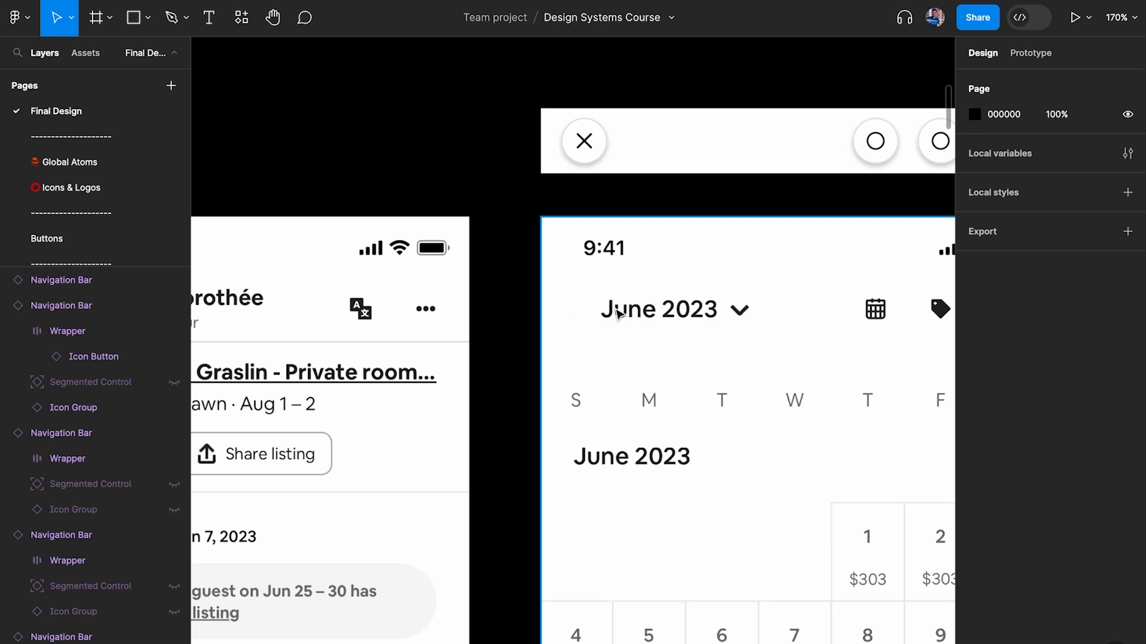
scroll(633, 299, right, 2)
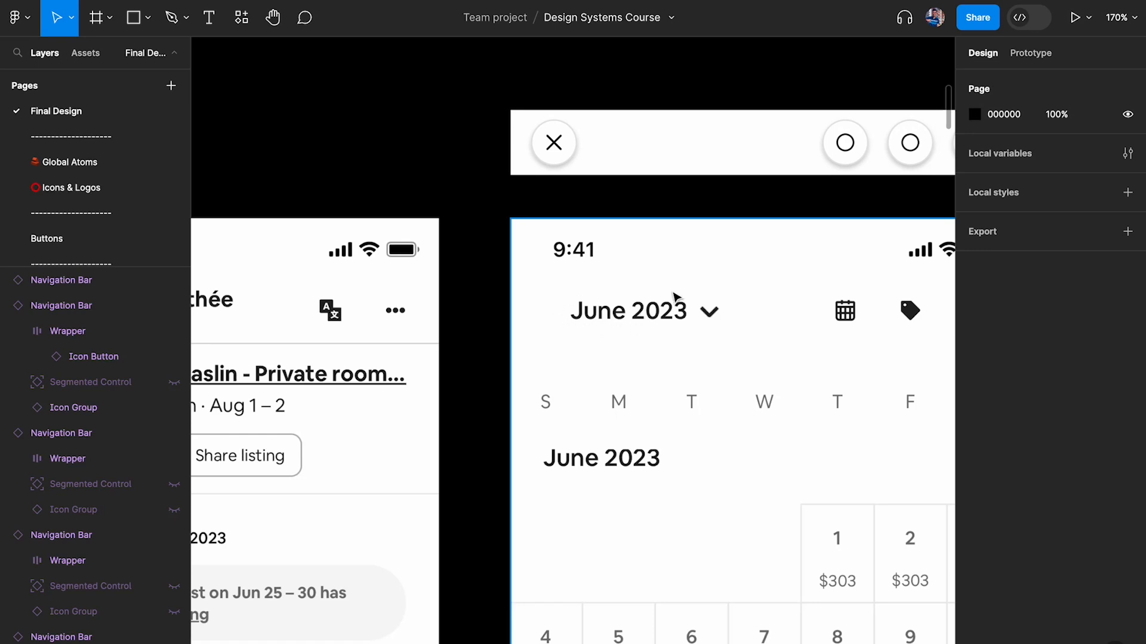
scroll(592, 317, down, 5)
scroll(593, 317, left, 20)
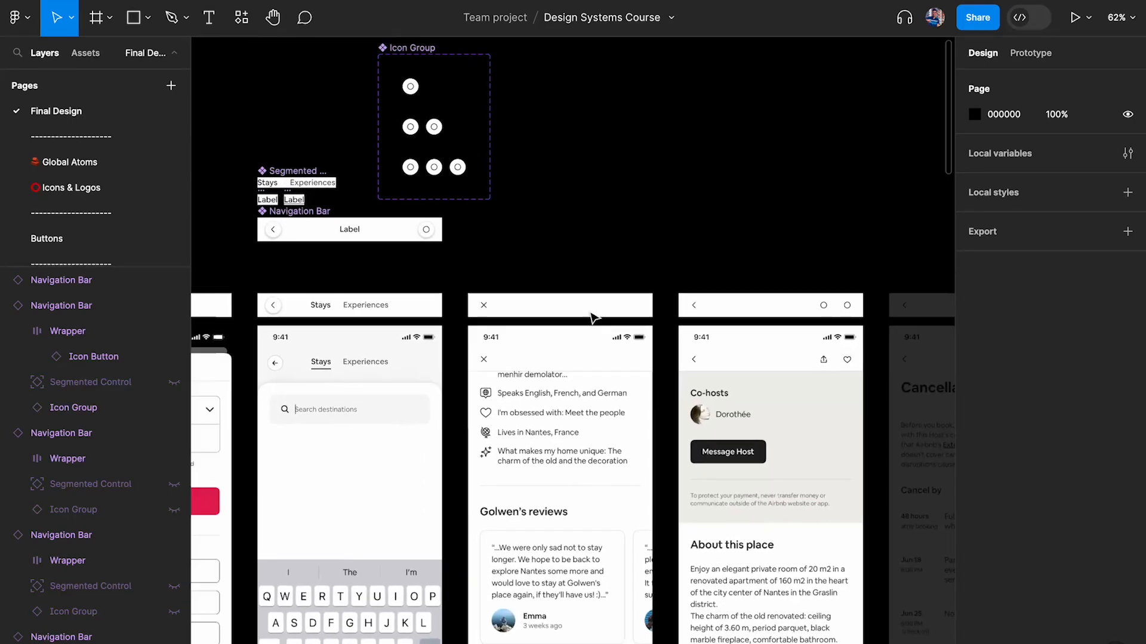
scroll(650, 222, up, 5)
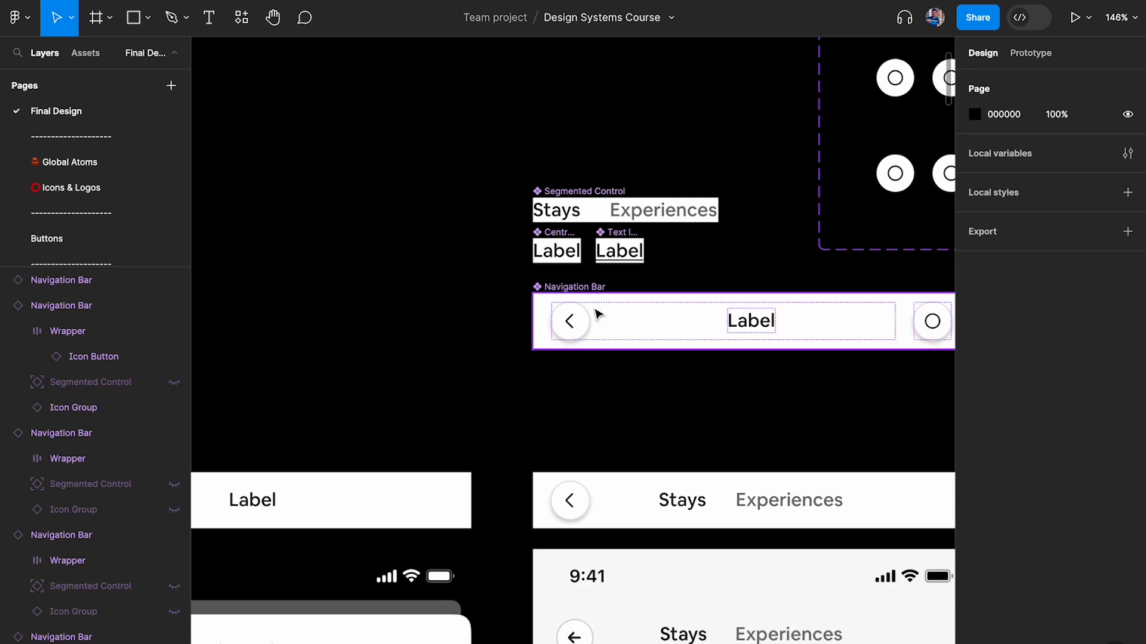
scroll(594, 344, up, 4)
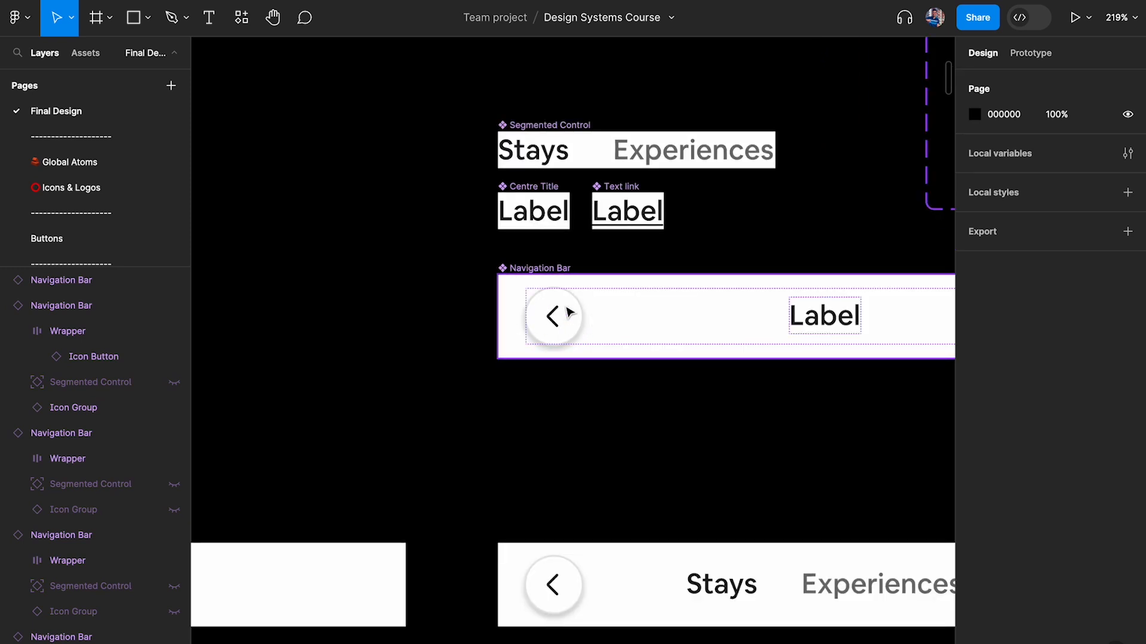
scroll(569, 311, down, 5)
scroll(568, 309, down, 10)
scroll(568, 309, right, 5)
scroll(647, 427, right, 5)
scroll(727, 432, right, 15)
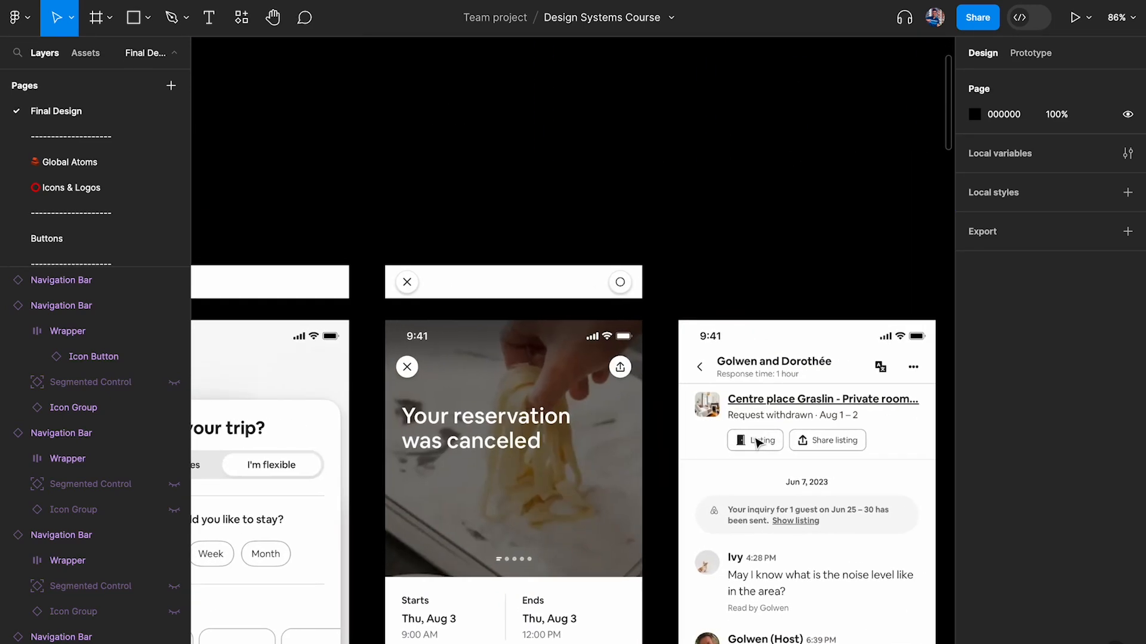
scroll(561, 349, up, 3)
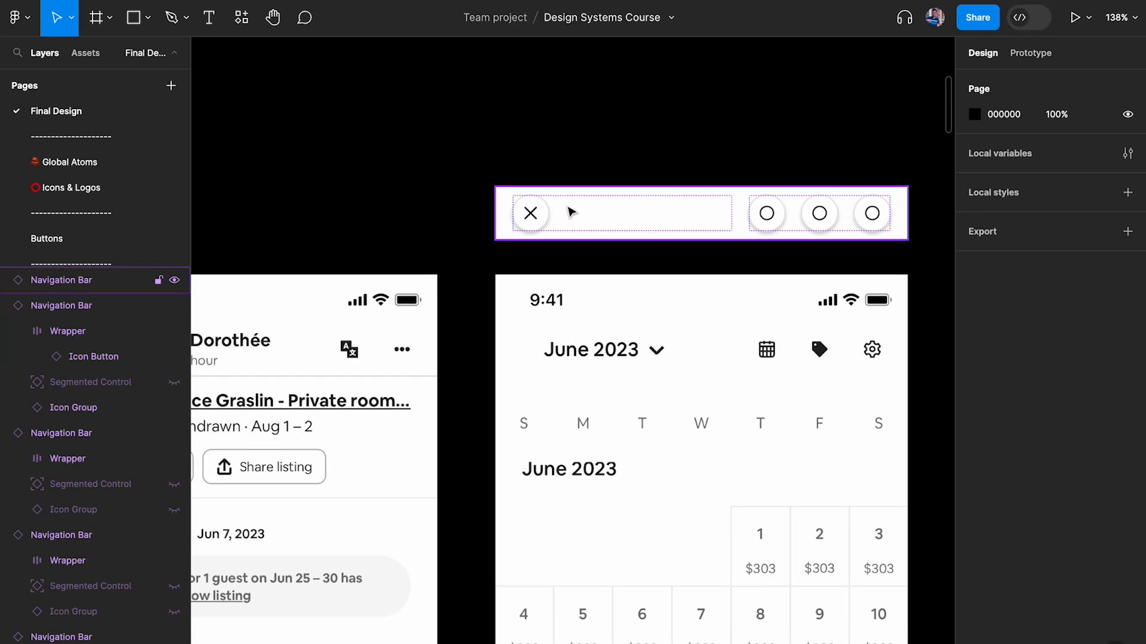
scroll(568, 212, left, 5)
scroll(770, 212, down, 3)
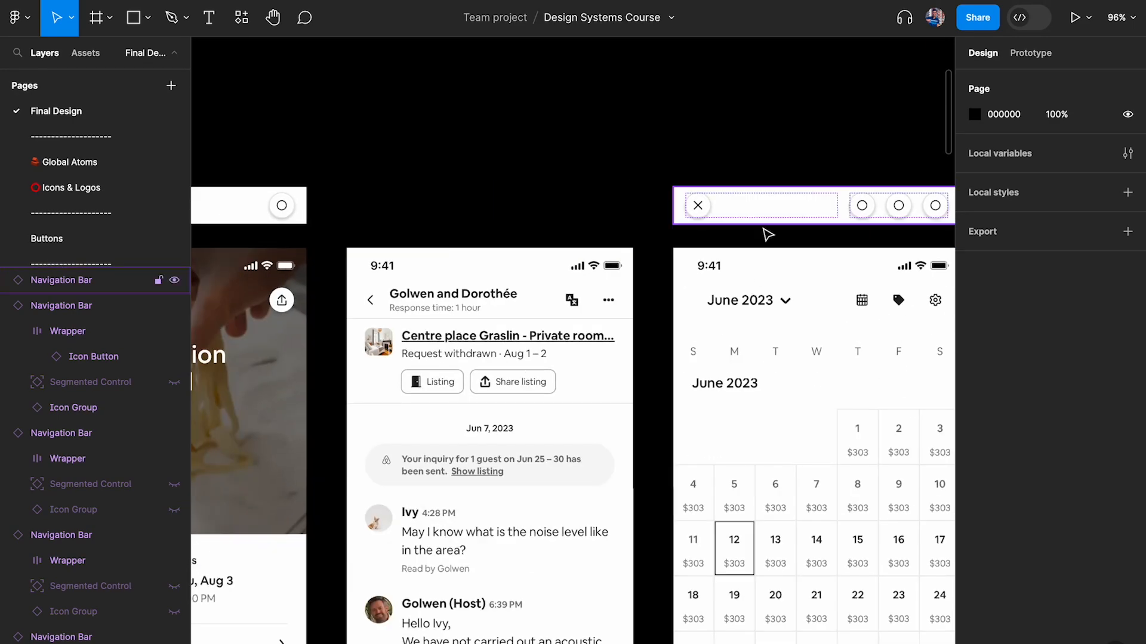
Step: Fade the June 2023 calendar screen image to 20% opacity and delete the Navigation Bar copy above it
click(760, 279)
click(772, 202)
scroll(856, 220, down, 3)
click(856, 220)
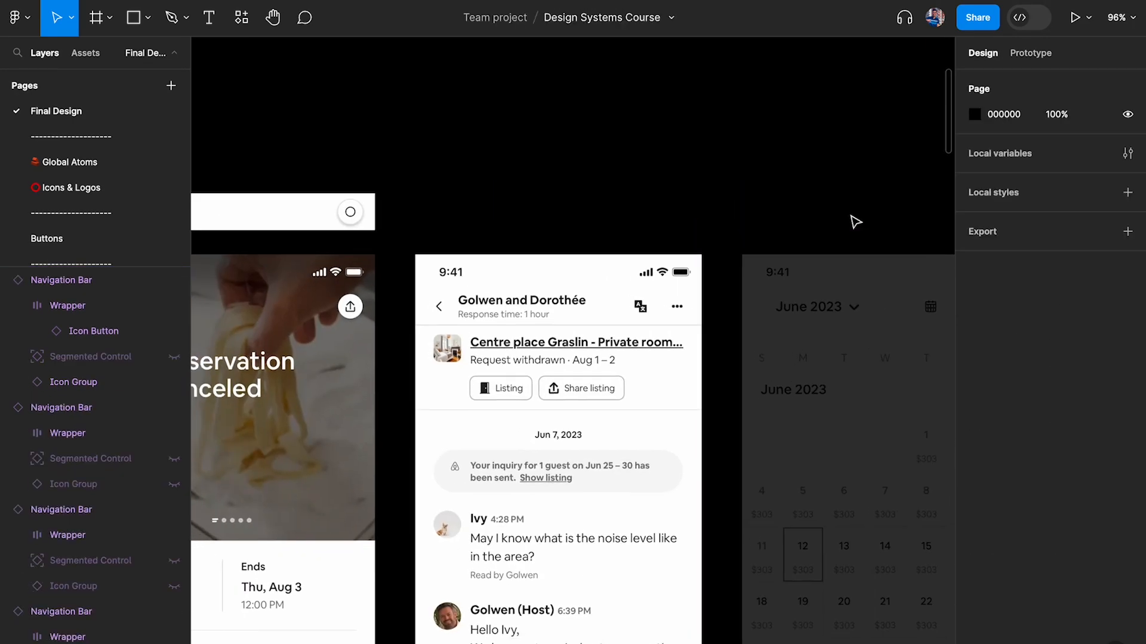
Step: Remove the bar above the Cancellation policy screen and move that screen below the main row at 100% opacity
scroll(856, 222, down, 4)
scroll(597, 214, left, 3)
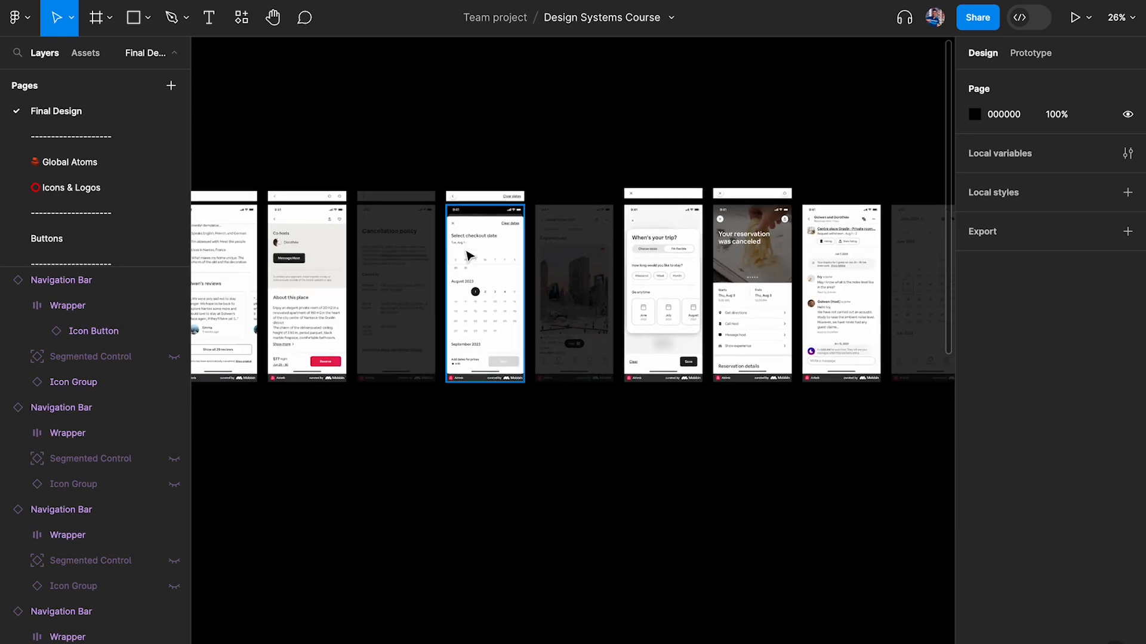
double_click(394, 286)
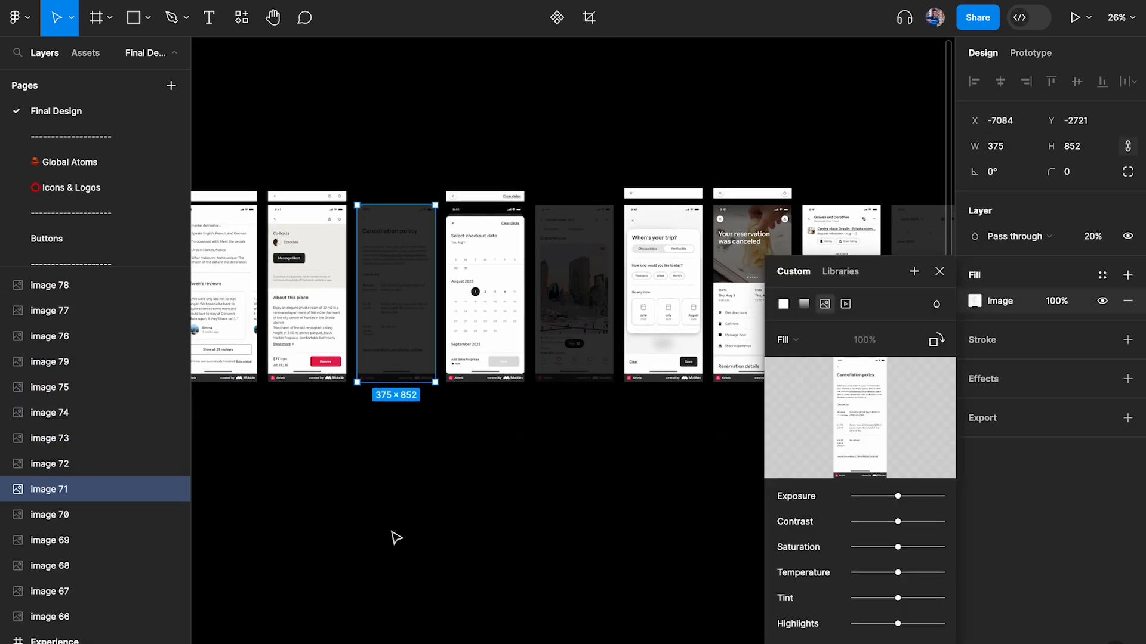
click(939, 272)
drag(427, 312, 417, 513)
key(0)
scroll(419, 514, down, 1)
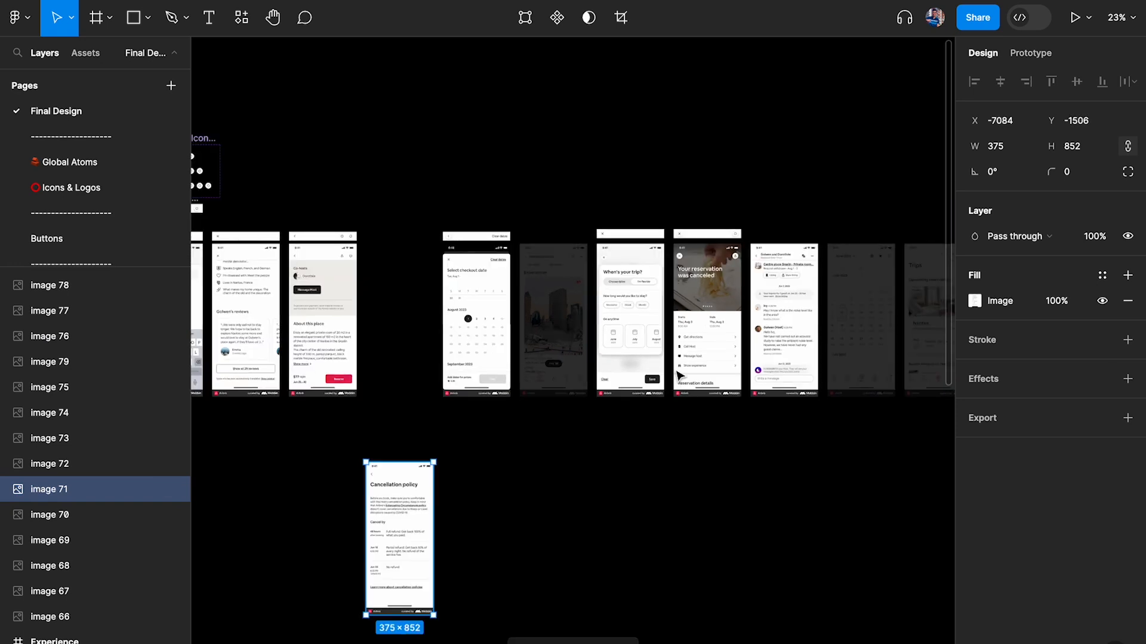
Step: Move the "United States 2023" screen beside the Cancellation policy screen in the lower row and restore its opacity to 100%
click(568, 313)
drag(568, 313, 491, 527)
key(0)
scroll(491, 527, right, 2)
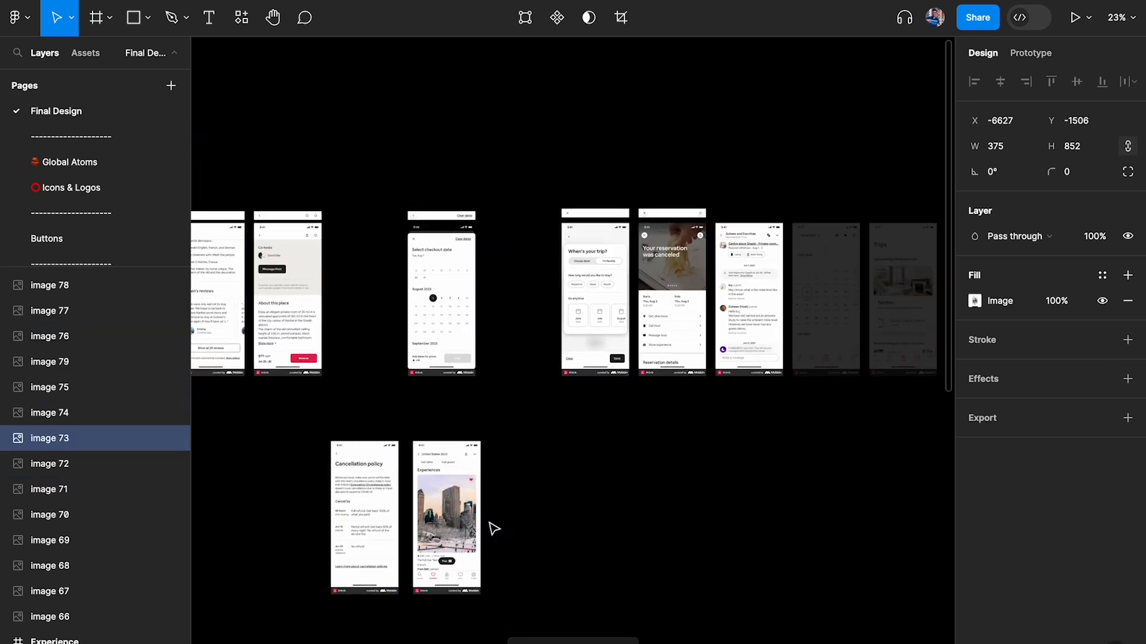
Step: Move the June 2023 calendar and Trips screens into the lower row and restore both to 100% opacity
drag(800, 256, 497, 475)
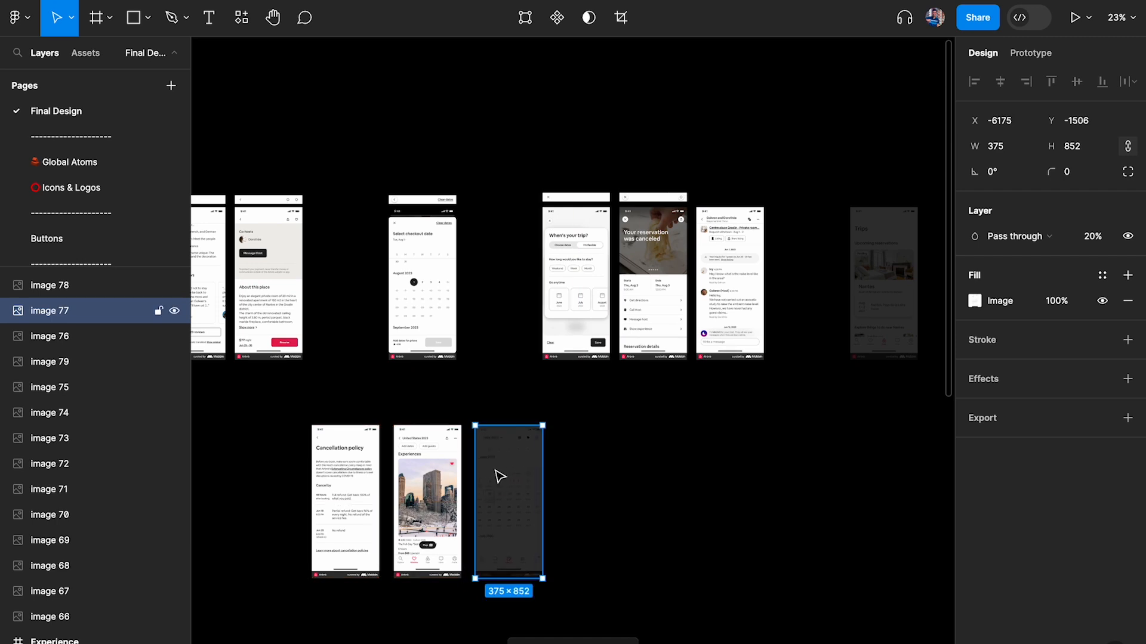
key(0)
drag(865, 261, 575, 477)
key(0)
scroll(575, 477, up, 3)
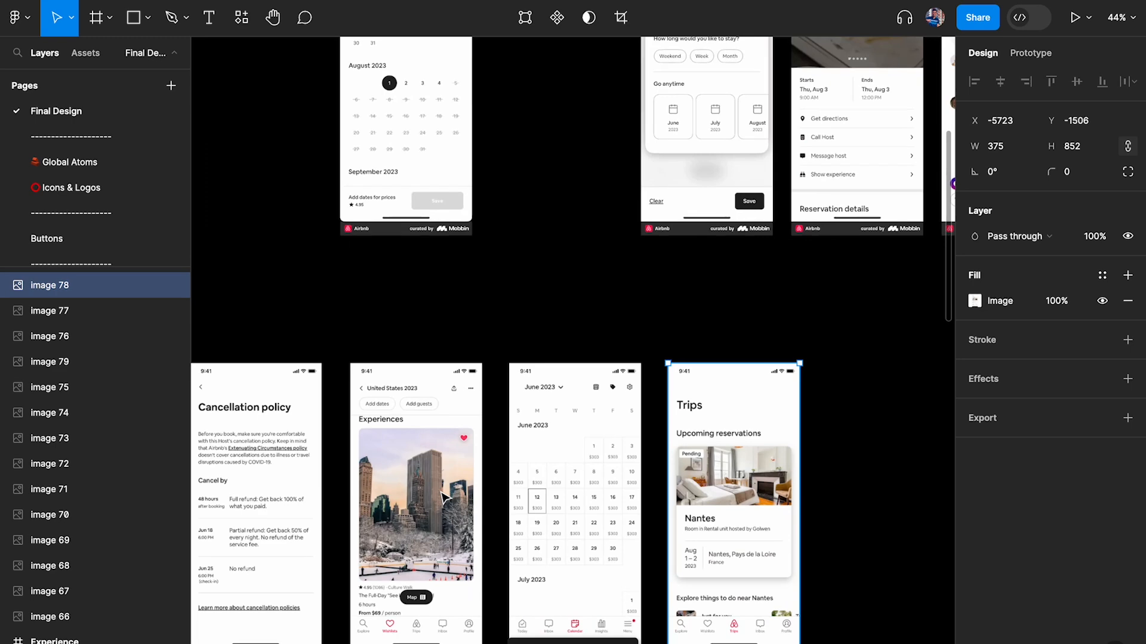
Step: Hide the interface and examine the headers of the Cancellation policy, United States 2023, June 2023 and Trips screens
key(ctrl+backslash)
scroll(620, 409, up, 3)
scroll(621, 409, down, 2)
scroll(621, 410, right, 2)
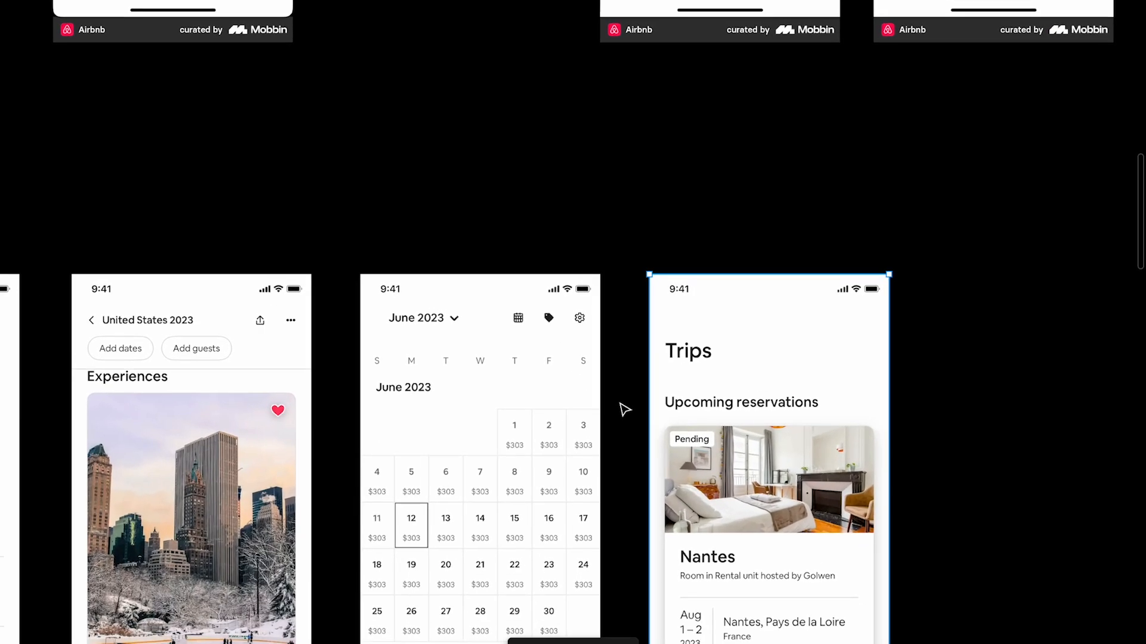
scroll(621, 409, up, 3)
scroll(621, 410, down, 4)
scroll(680, 356, left, 5)
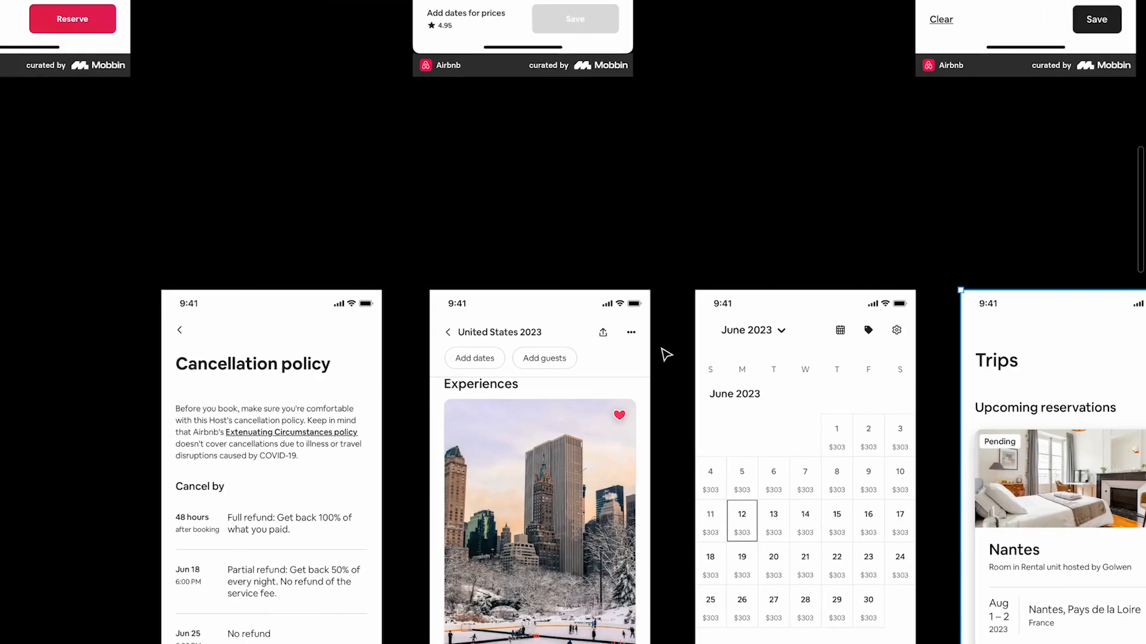
scroll(237, 367, down, 1)
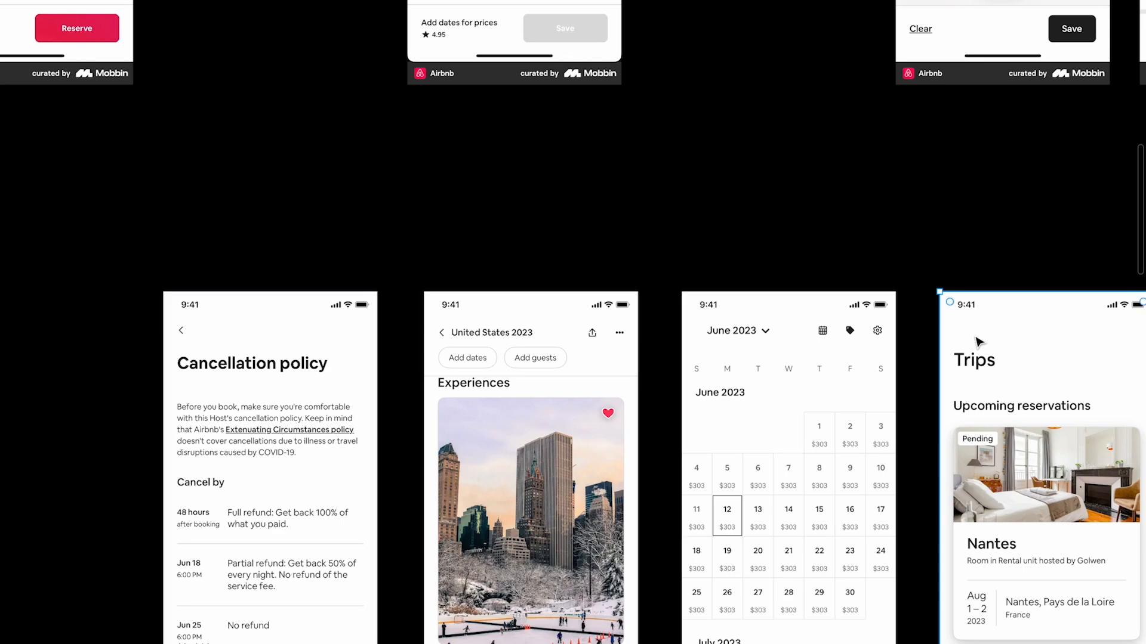
scroll(987, 342, down, 4)
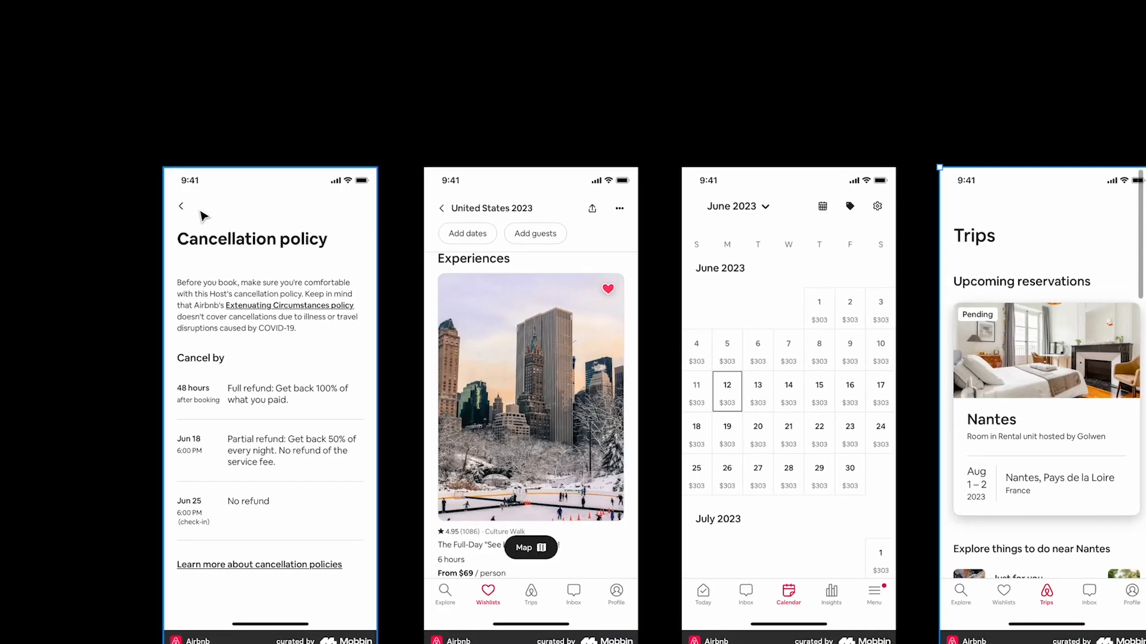
scroll(596, 307, right, 10)
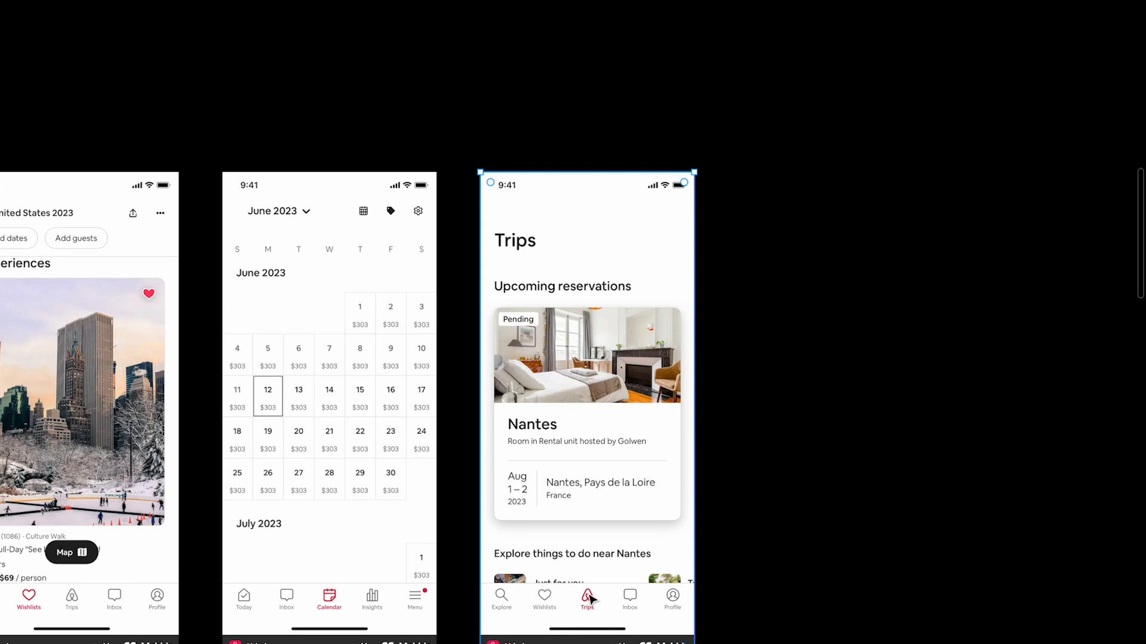
scroll(145, 345, left, 10)
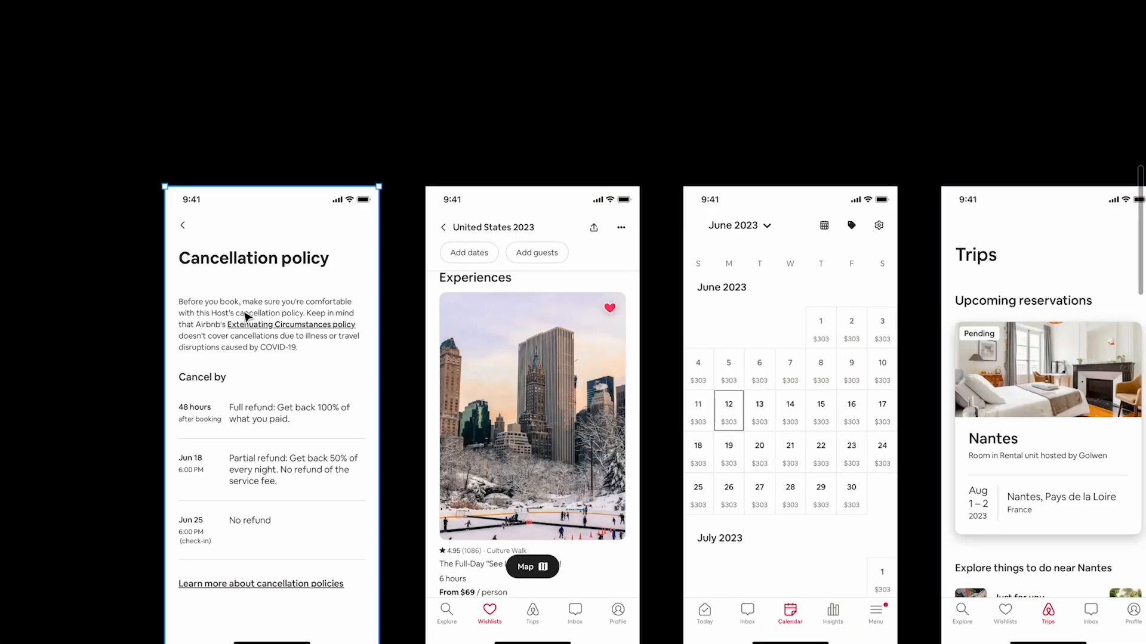
scroll(251, 314, right, 15)
scroll(263, 298, up, 6)
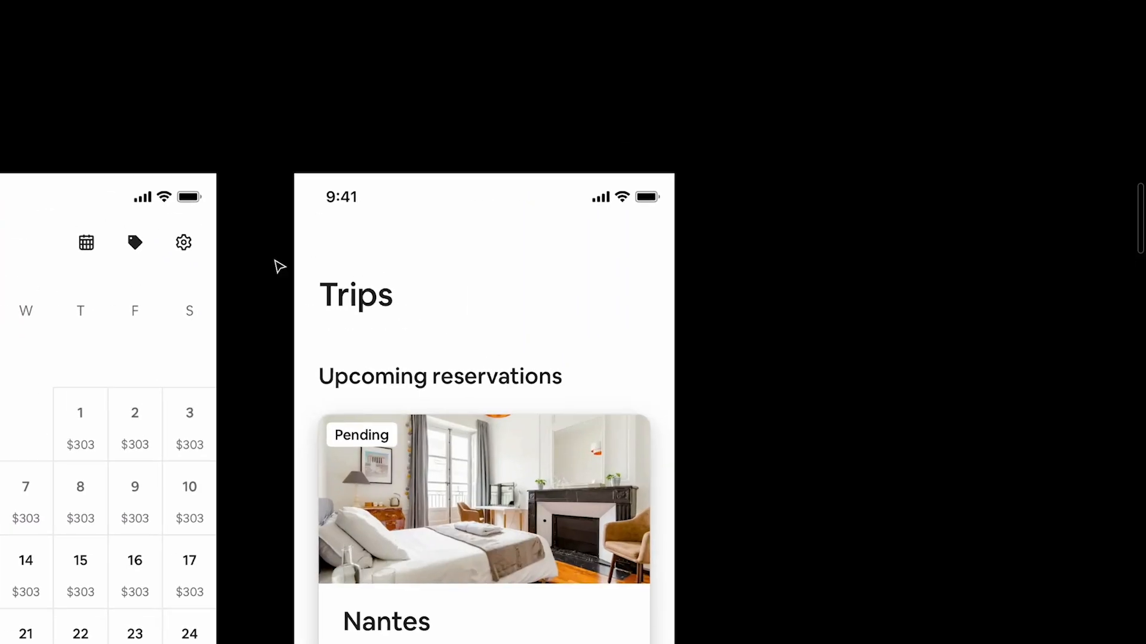
Step: Add a "Trips" text layer on the Trips screen and send the screen image to the back behind it
scroll(442, 442, up, 3)
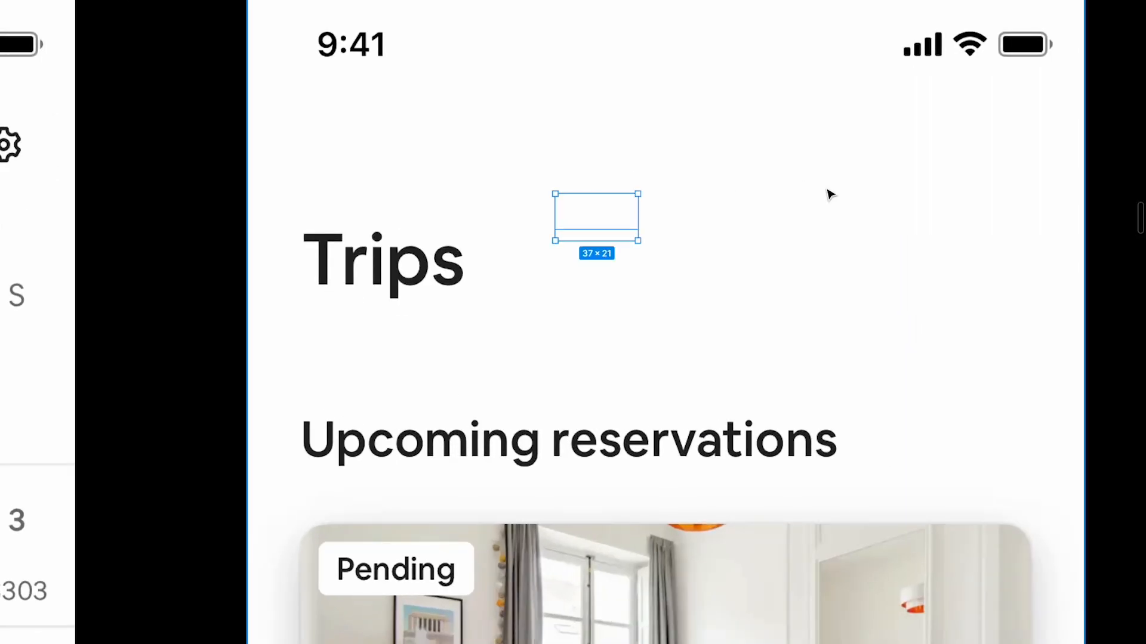
key(ctrl+backslash)
click(975, 468)
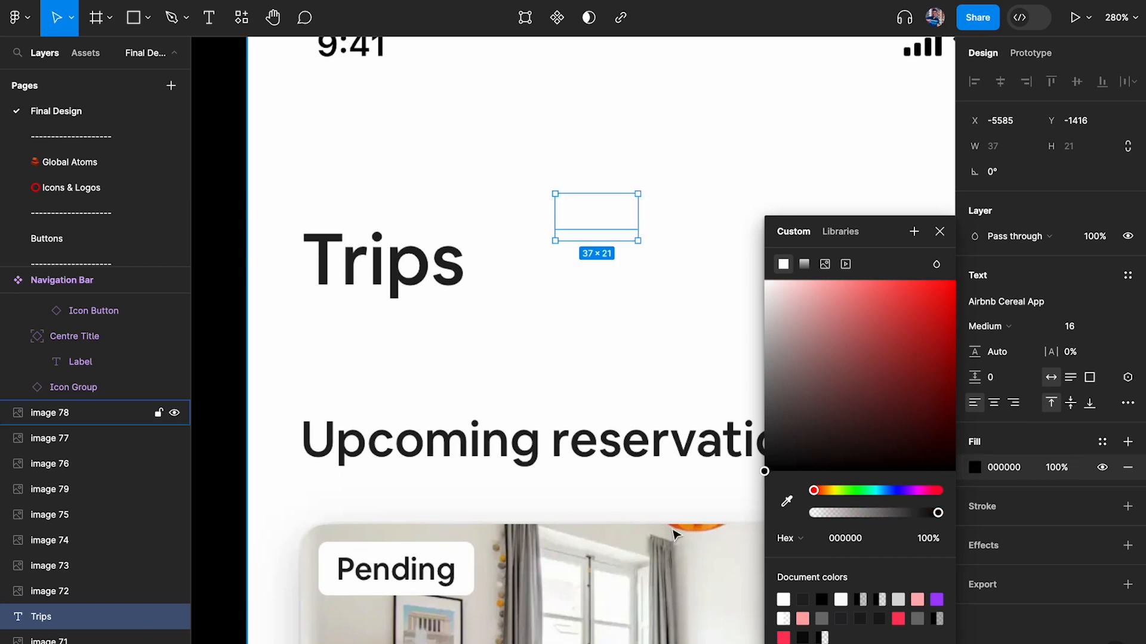
click(662, 333)
scroll(591, 203, down, 2)
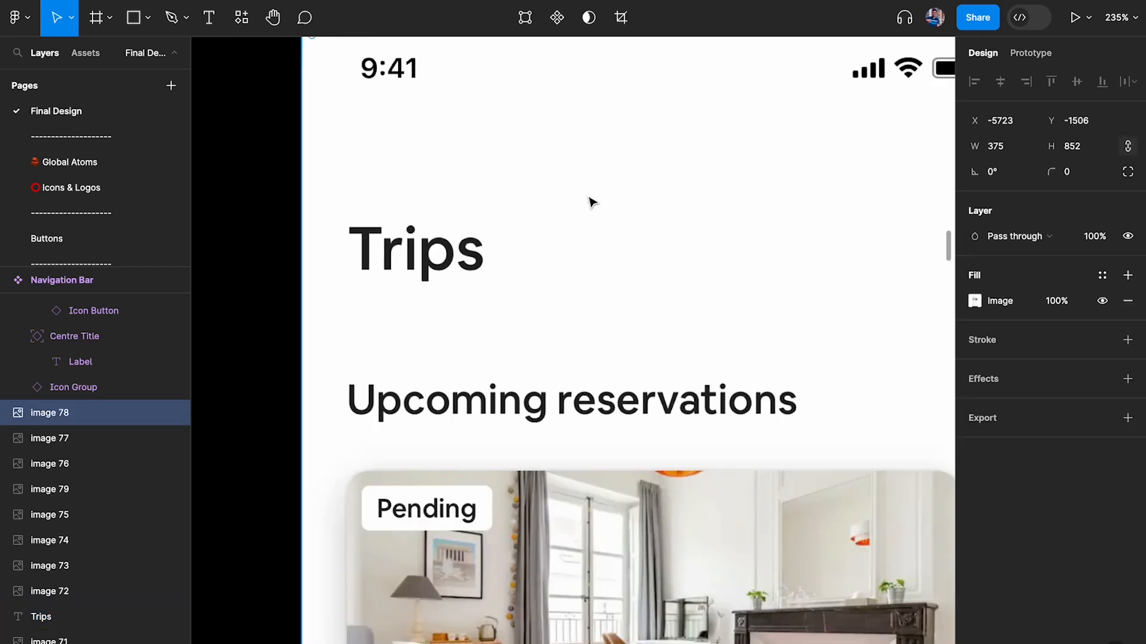
key(alt+super+bracketleft)
click(608, 222)
Step: Set the "Trips" text to font size 32 and place it over the Trips title in the screen image
scroll(607, 223, up, 4)
scroll(607, 220, left, 2)
drag(649, 218, 341, 330)
scroll(343, 330, up, 1)
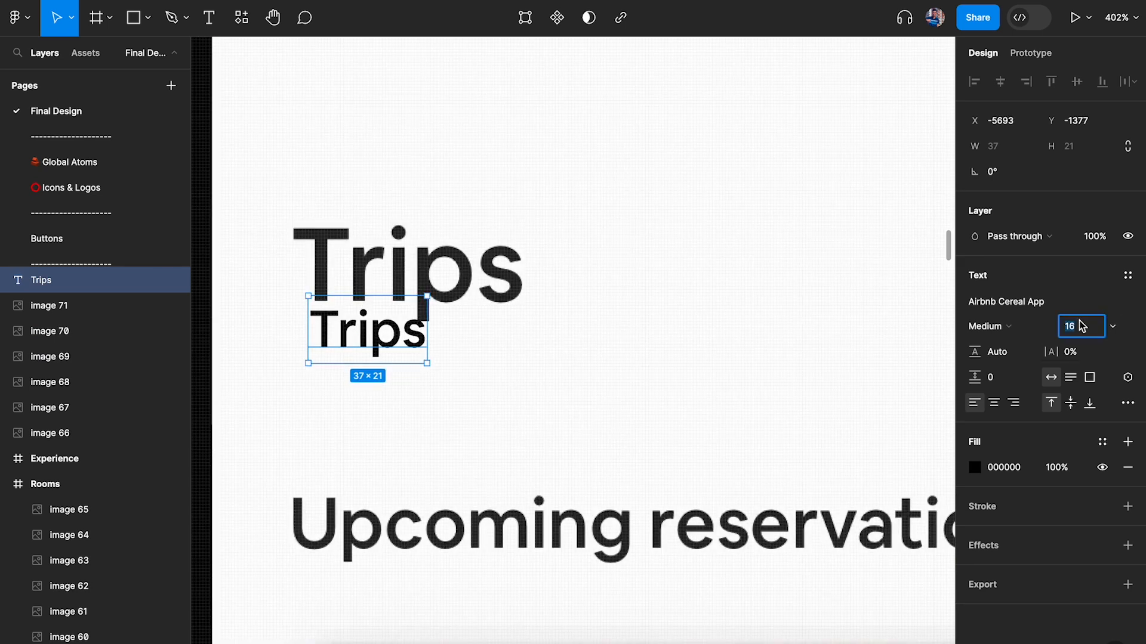
text(32)
key(Return)
drag(432, 367, 416, 292)
scroll(416, 292, down, 5)
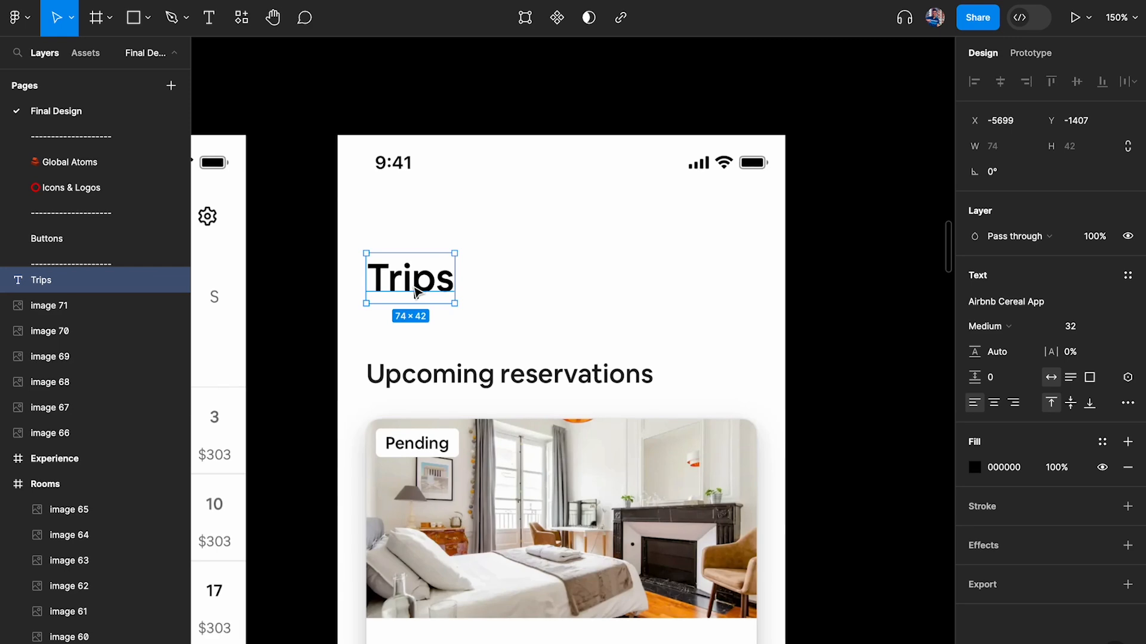
Step: Paste a copy of the "Trips" text under the Cancellation policy screen's title and change its wording to "Cancellation policy"
scroll(416, 292, down, 3)
scroll(416, 292, left, 10)
scroll(638, 258, up, 4)
key(ctrl+v)
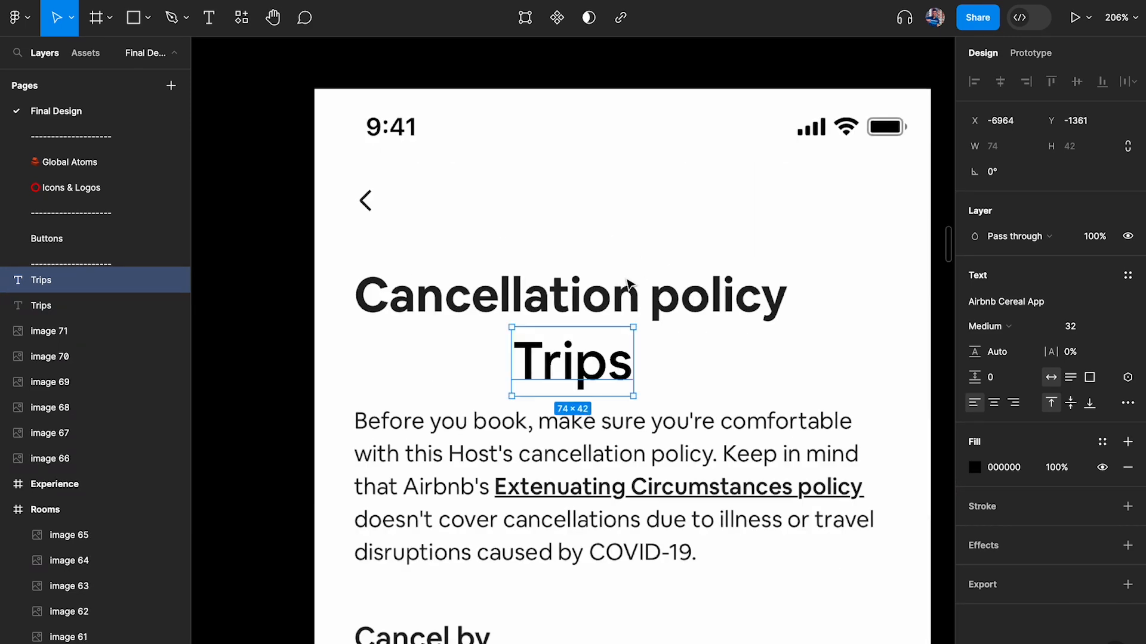
drag(596, 371, 445, 371)
key(Return)
text(Cancellation policy)
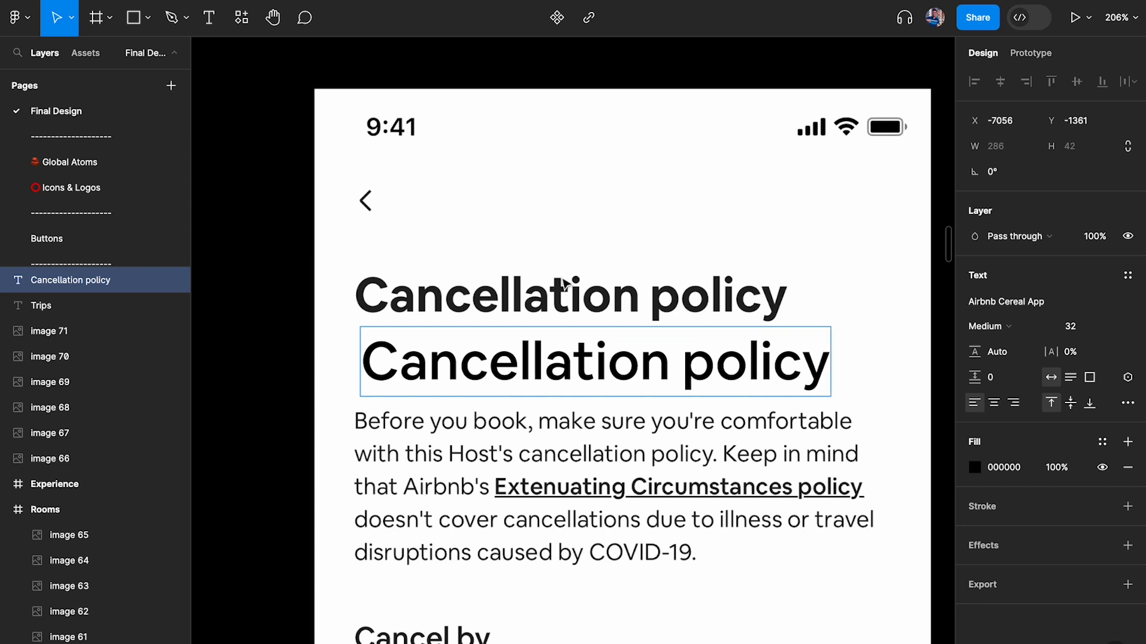
key(Escape)
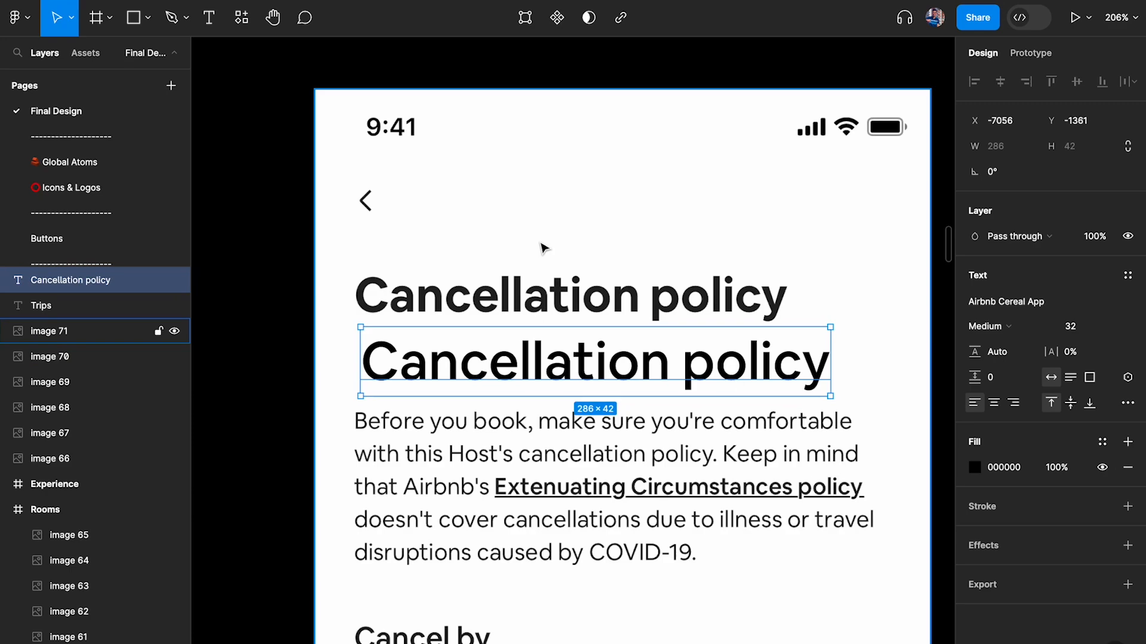
Step: Place a copy of the Navigation Bar with the "Clear dates" link below the status bar on the Trips screen
scroll(543, 248, down, 5)
scroll(543, 248, left, 10)
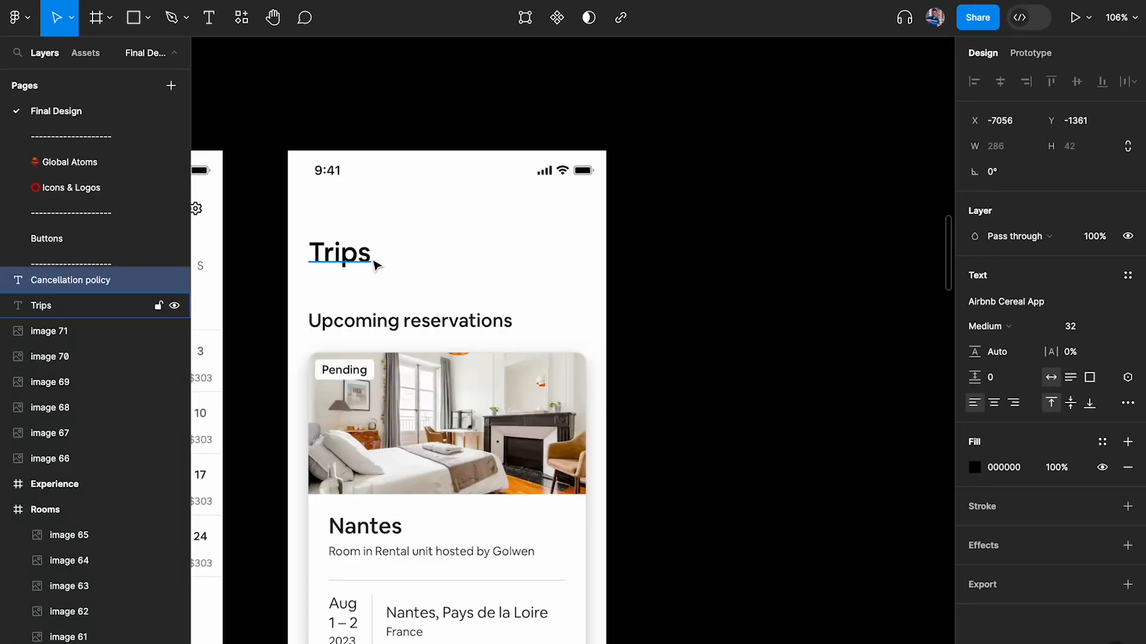
scroll(370, 262, up, 4)
scroll(327, 253, down, 3)
scroll(327, 253, left, 10)
scroll(328, 253, down, 5)
scroll(312, 230, up, 8)
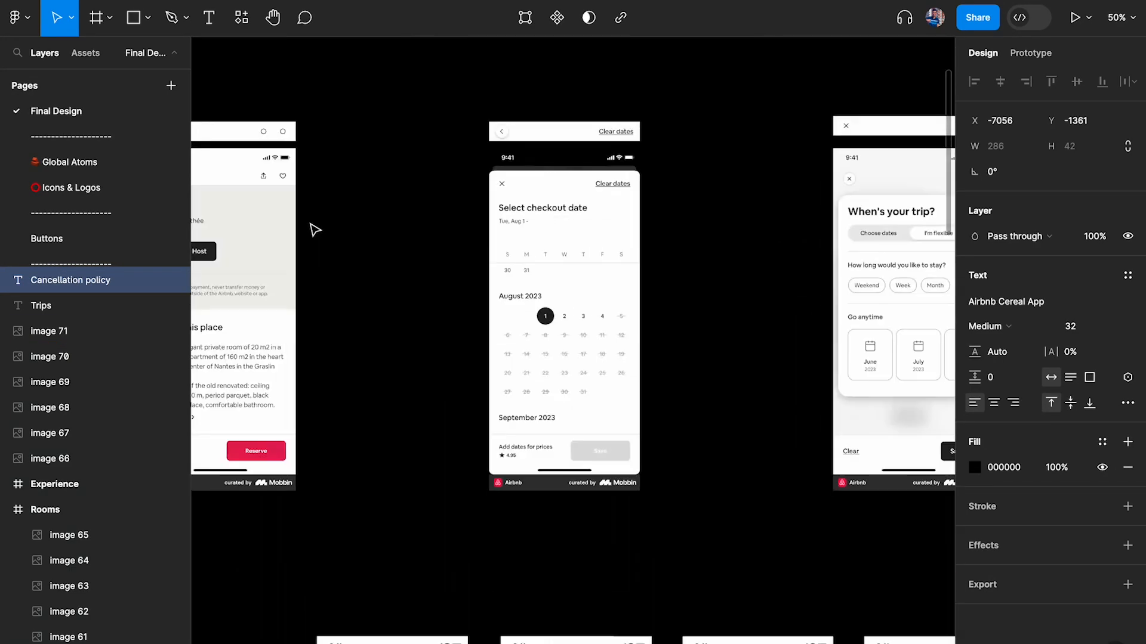
click(516, 139)
scroll(729, 269, down, 4)
scroll(842, 468, up, 10)
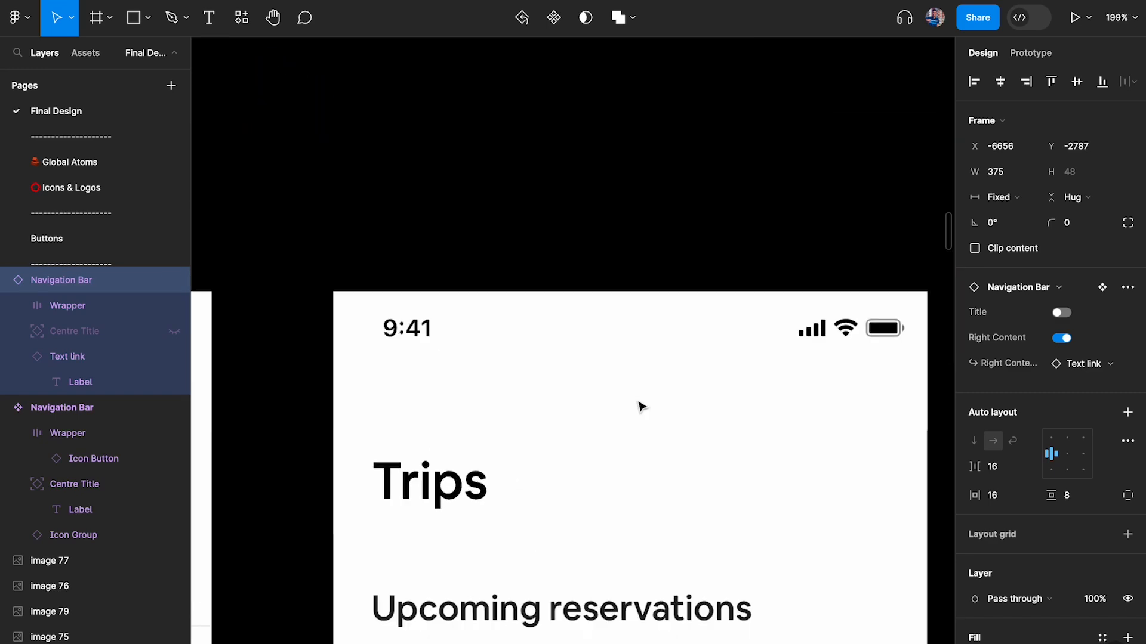
scroll(639, 406, down, 2)
drag(640, 406, 575, 319)
Step: Check the size and position of the Navigation Bar copy on the Trips screen, and delete it
click(562, 250)
click(471, 303)
key(alt)
click(361, 263)
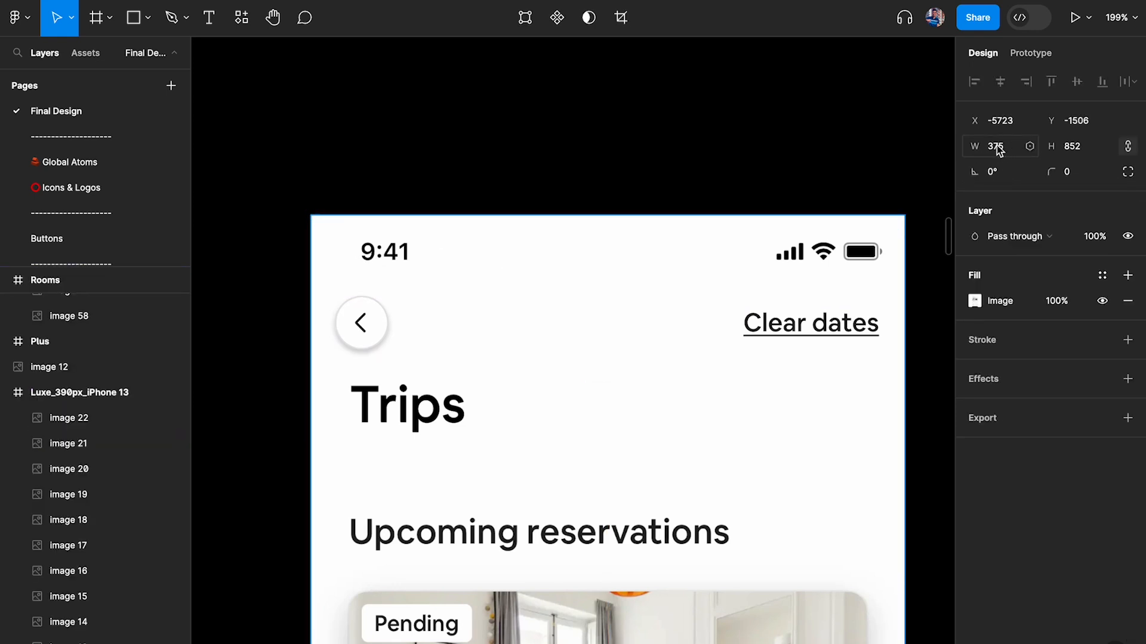
click(721, 302)
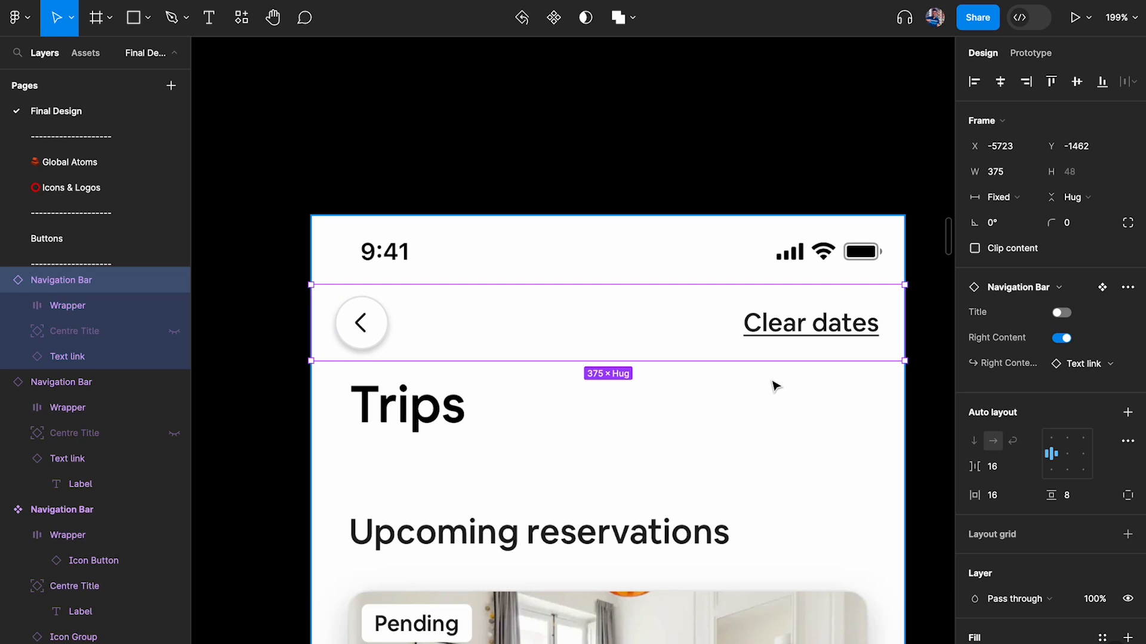
key(Delete)
Step: Draw a 375 × 48 placeholder rectangle directly below the status bar across the full width of the Trips screen
key(r)
drag(325, 282, 632, 349)
click(1087, 152)
text(48)
key(Return)
drag(463, 333, 452, 335)
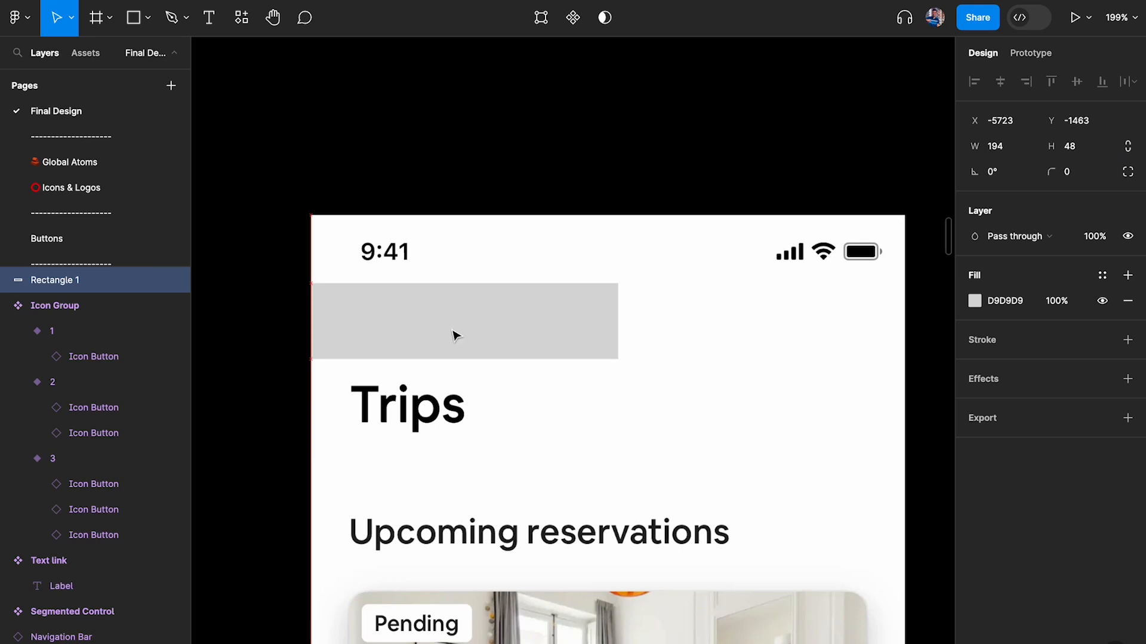
drag(618, 295, 903, 289)
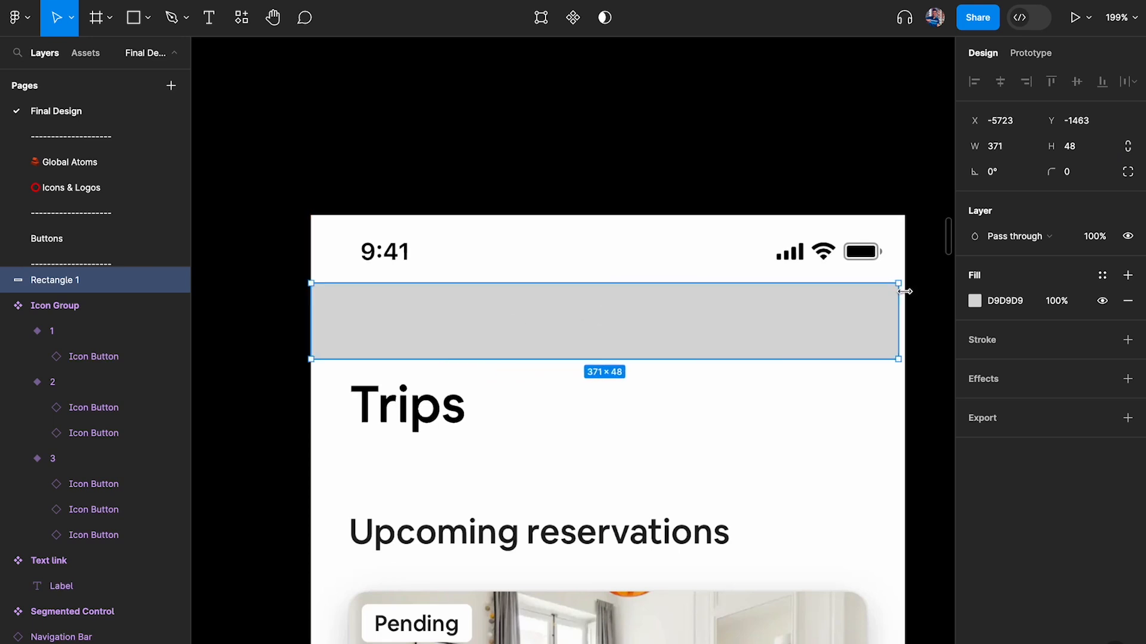
key(Down)
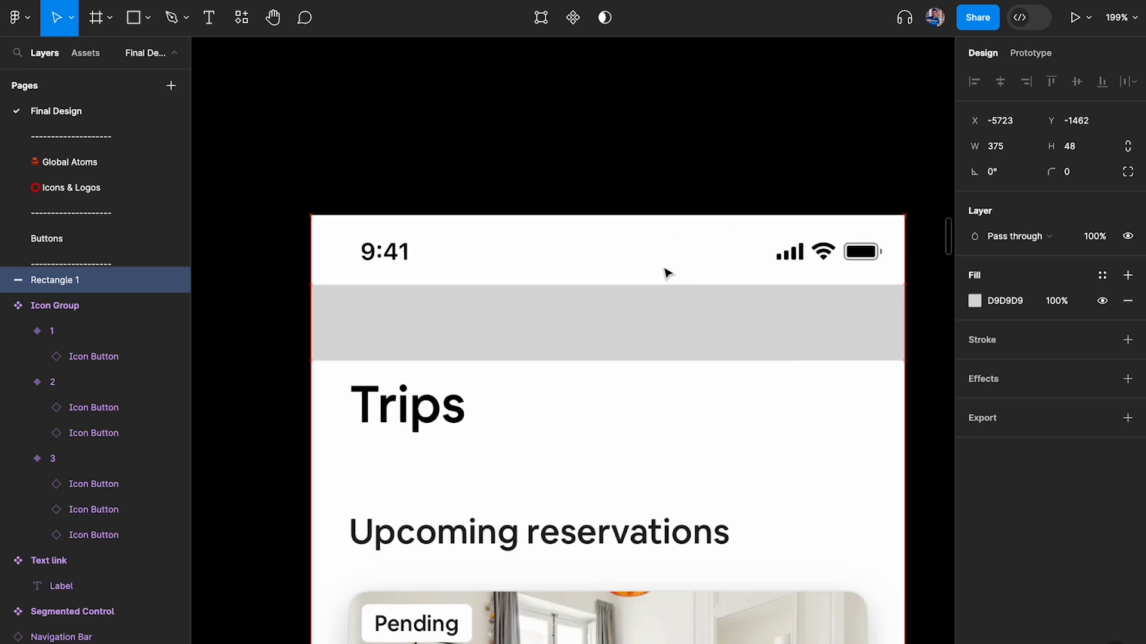
scroll(519, 348, down, 1)
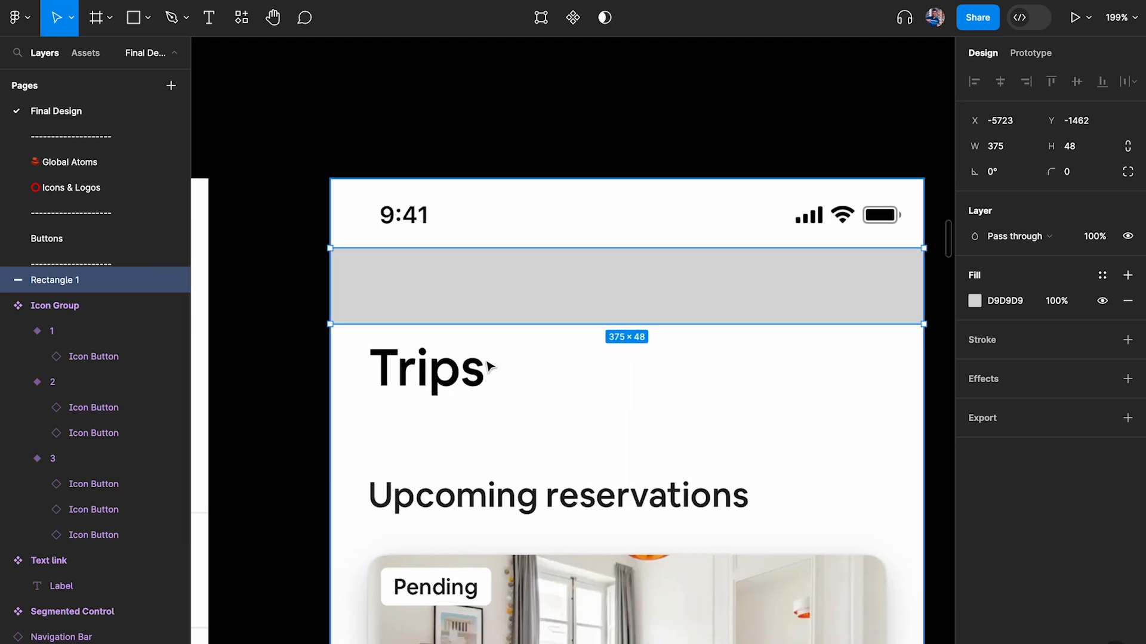
Step: Nudge the "Trips" text down so it sits 8 px below the placeholder rectangle
click(412, 389)
scroll(412, 389, up, 4)
key(alt)
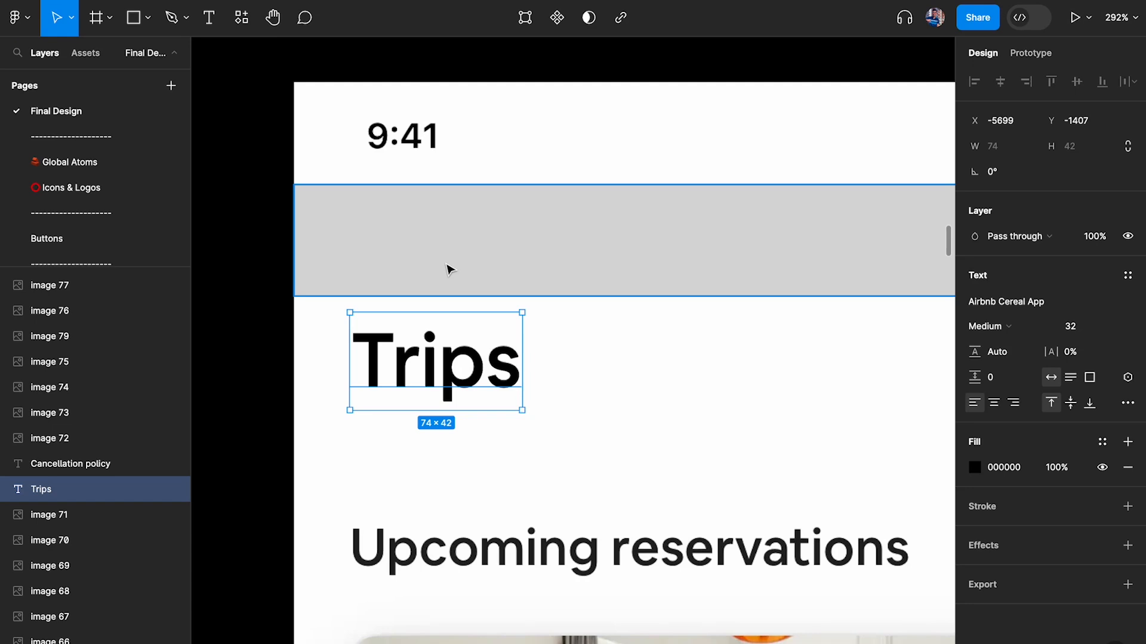
key(Down)
scroll(449, 269, up, 4)
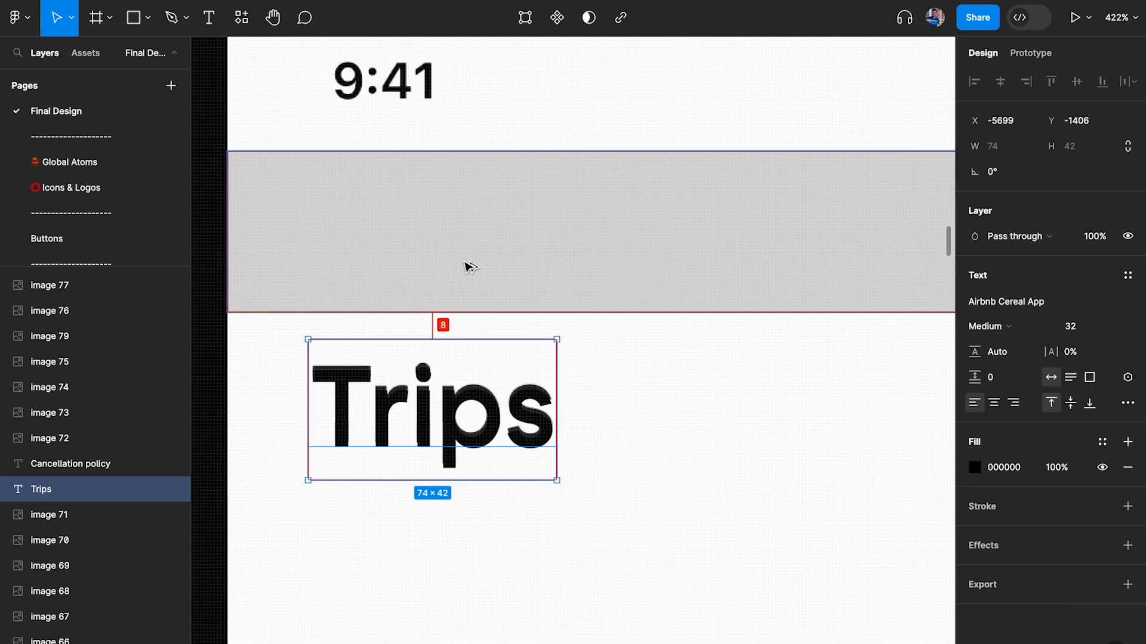
scroll(491, 245, down, 3)
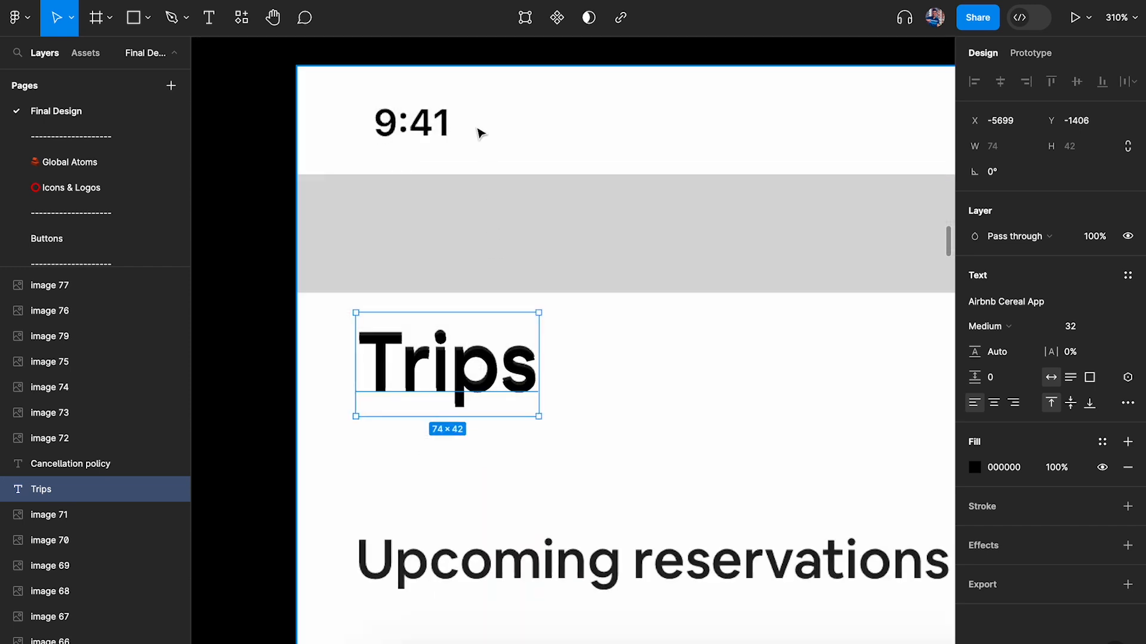
Step: Measure the placeholder rectangle's spacing from the edge of the Trips screen image
click(530, 248)
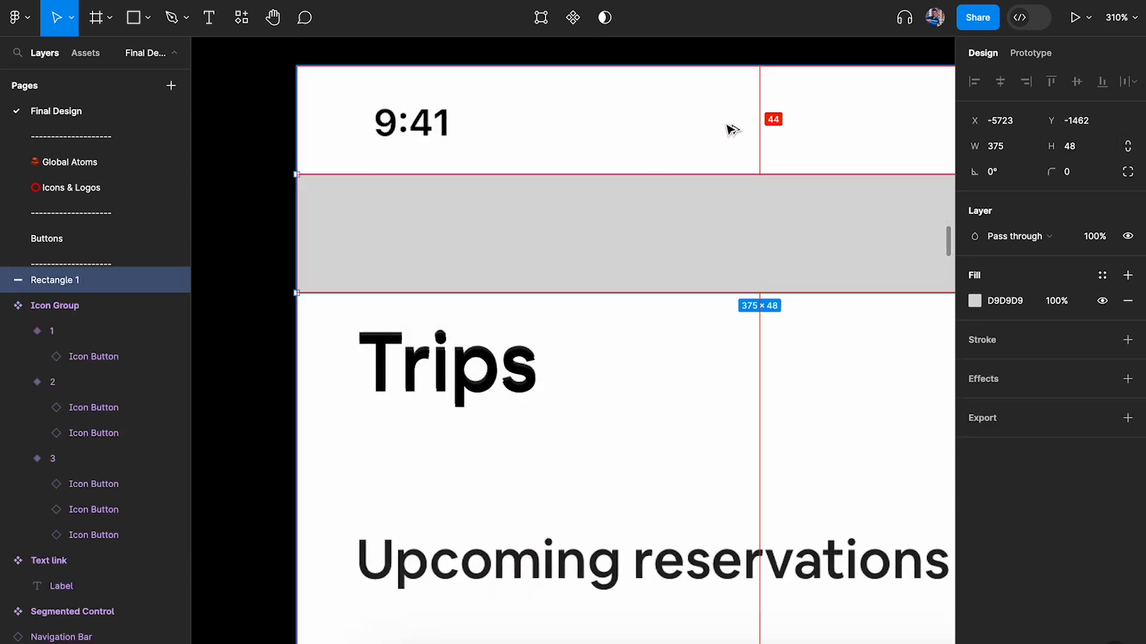
scroll(690, 256, right, 5)
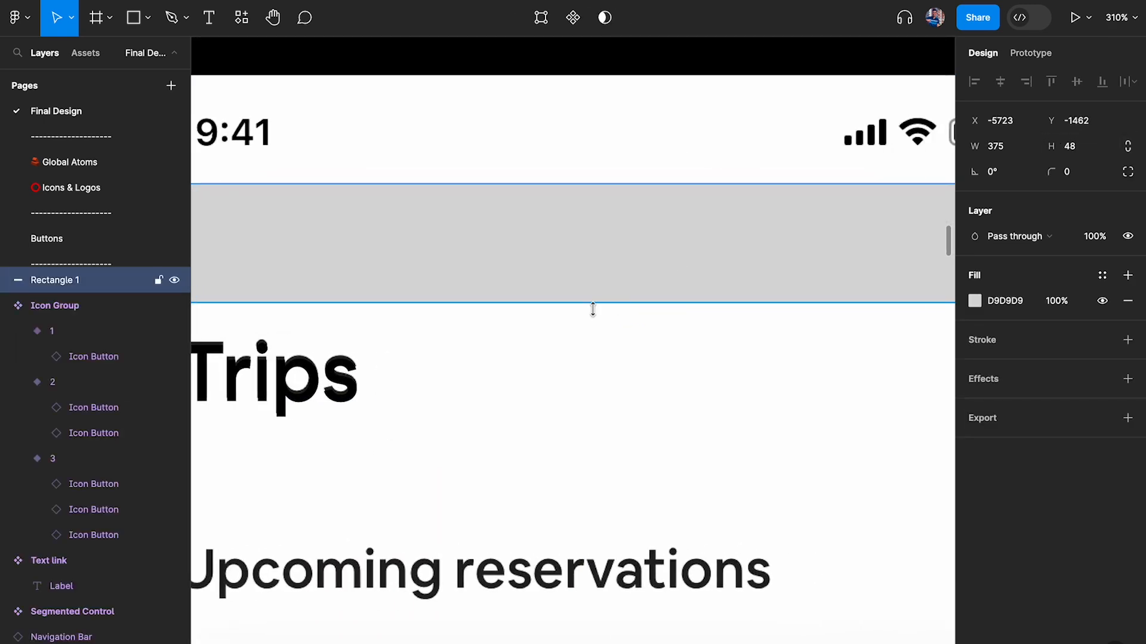
scroll(614, 302, left, 4)
click(447, 343)
click(546, 379)
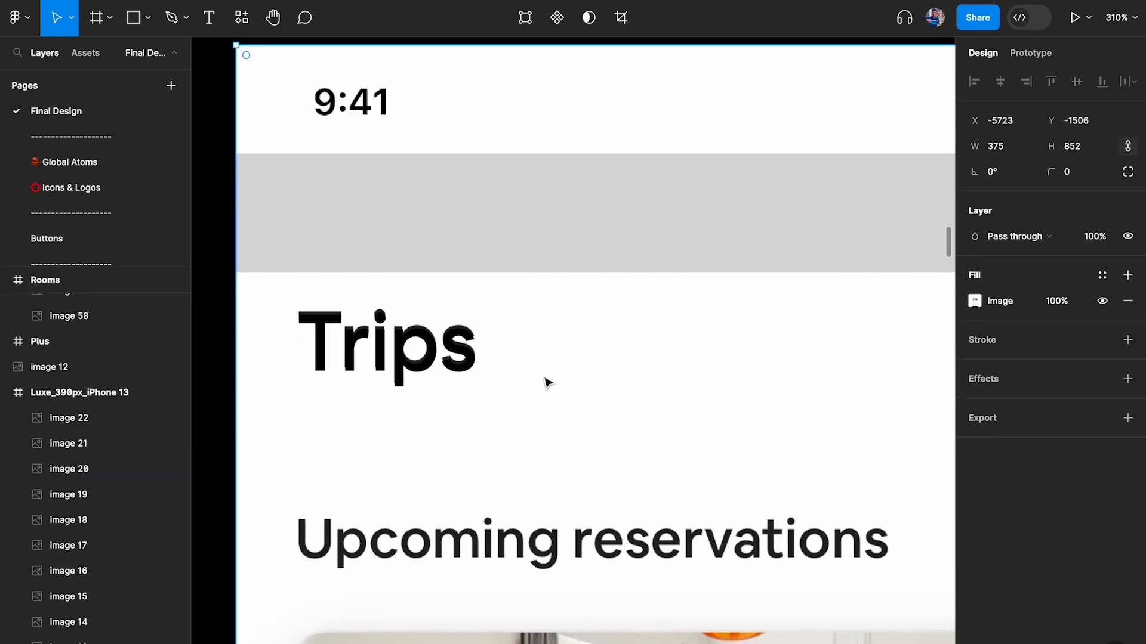
scroll(545, 380, down, 3)
Step: Wrap the "Trips" text in an auto layout frame and give the frame a light pink fill, FFD0D0
click(457, 354)
scroll(456, 357, up, 3)
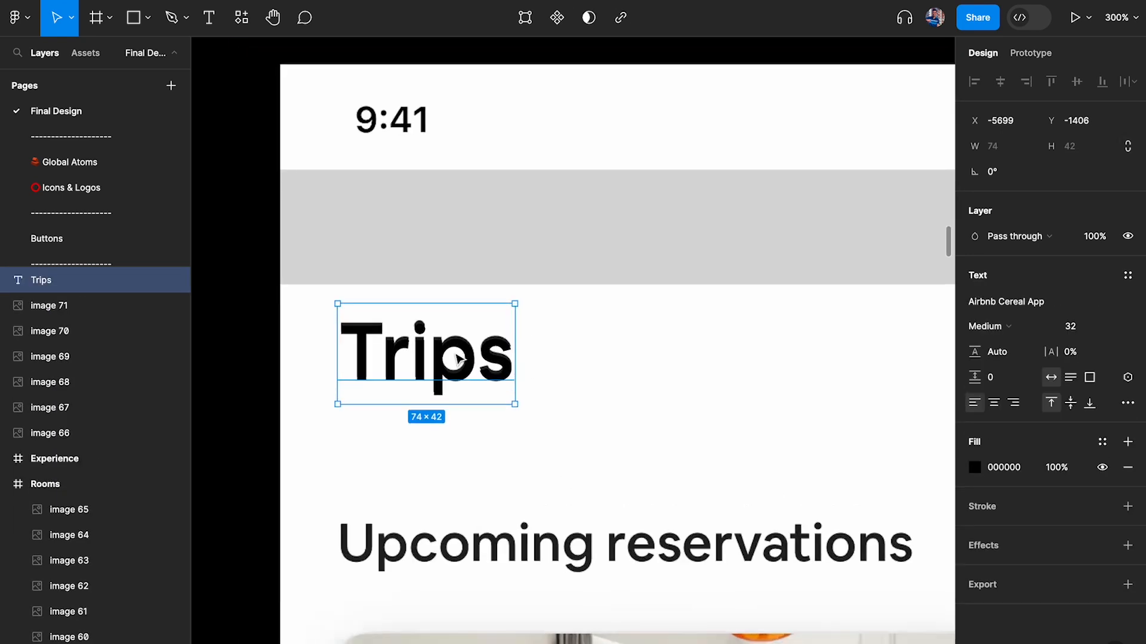
key(shift+a)
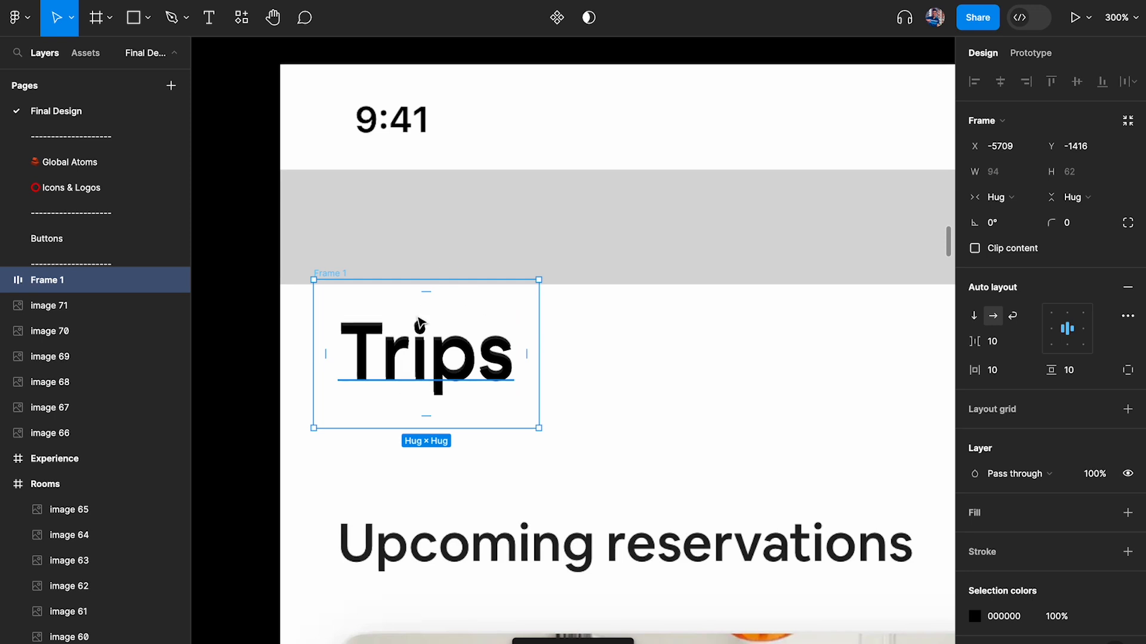
scroll(1095, 424, down, 1)
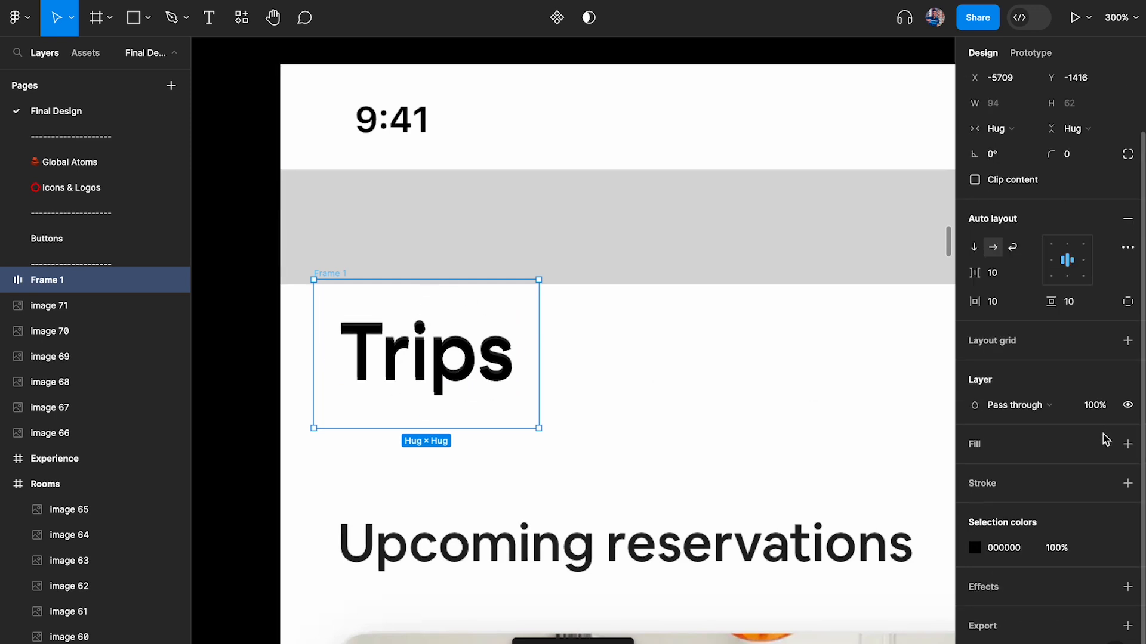
click(1127, 442)
click(974, 470)
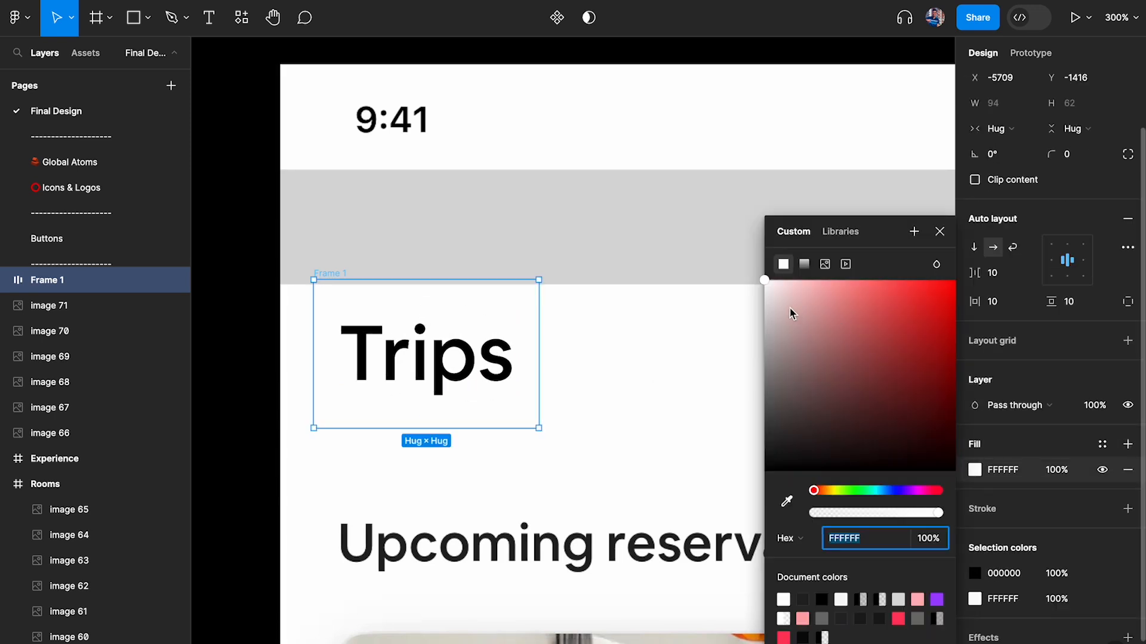
click(761, 298)
drag(758, 300, 799, 261)
Step: Set the title frame's vertical padding to 8, horizontal padding to 24 and gap to 0, aligned to the screen's edge
click(621, 308)
click(391, 314)
click(335, 279)
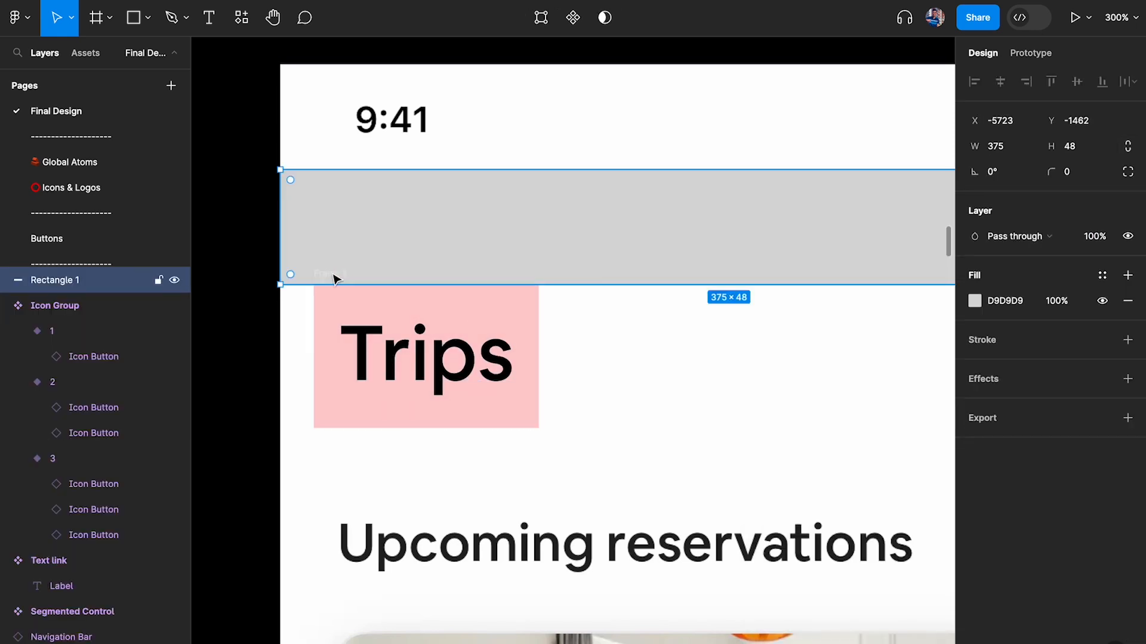
click(317, 310)
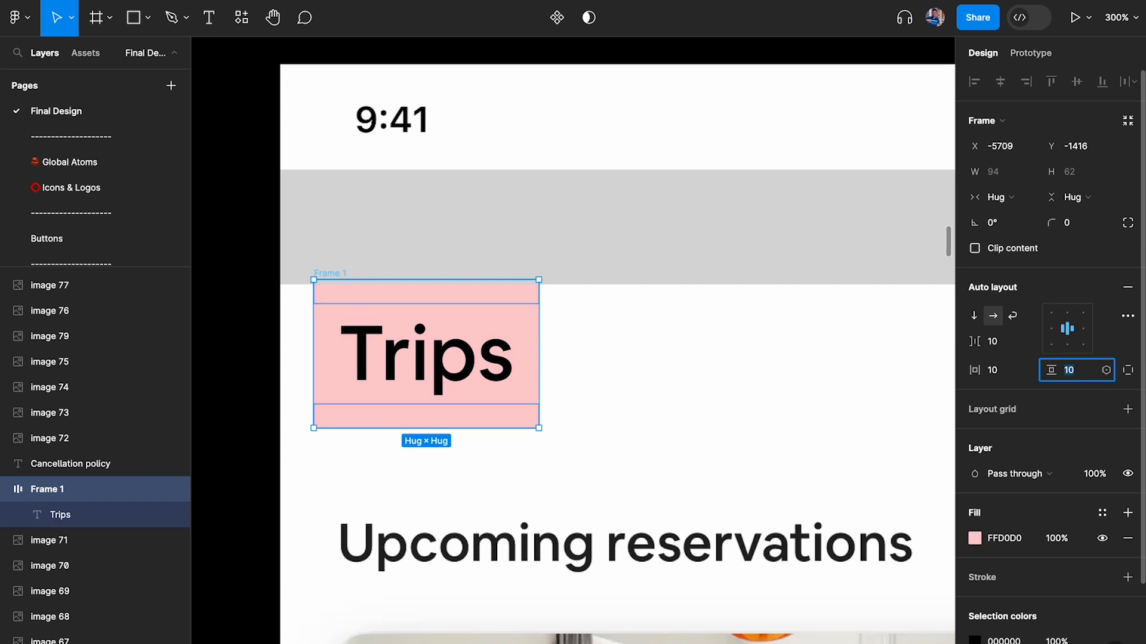
text(8)
key(Return)
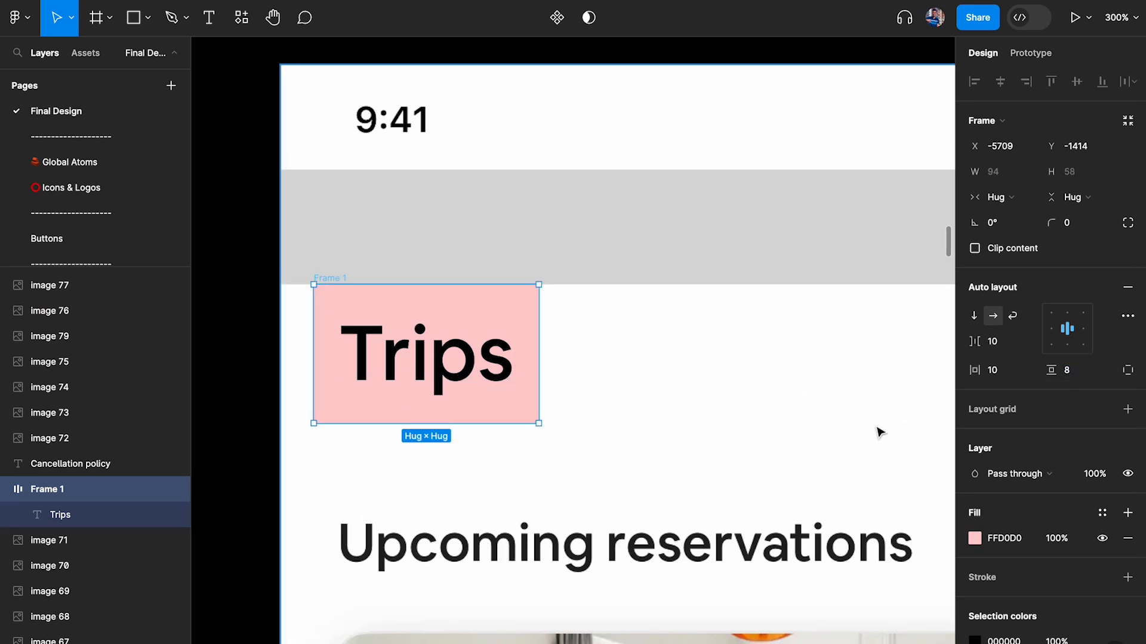
ctrl+scroll(486, 460, down, 2)
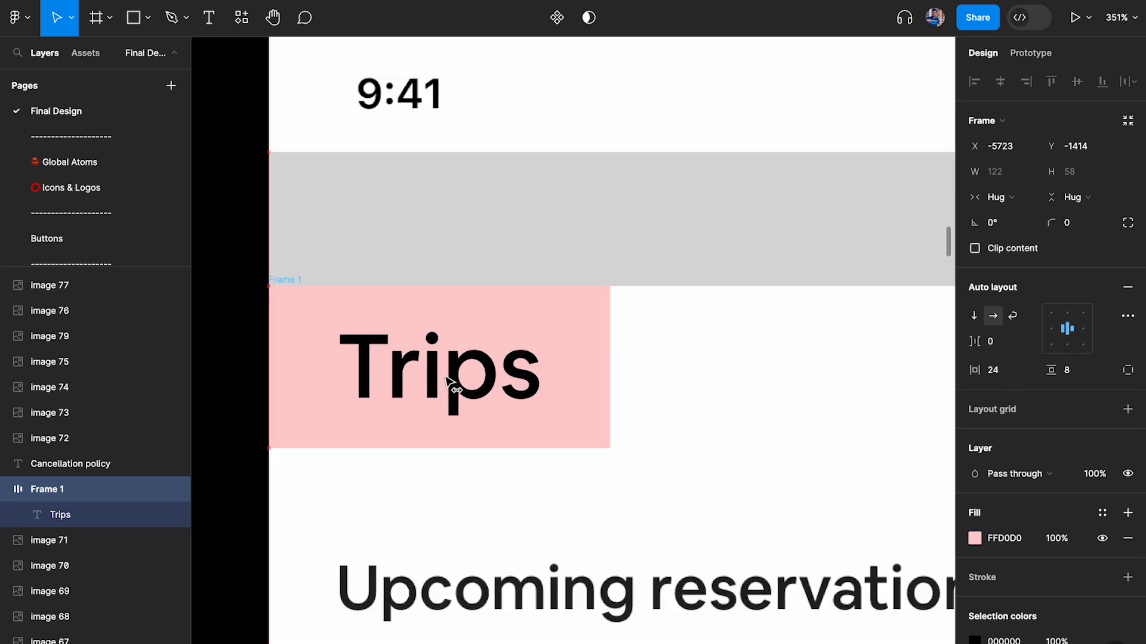
Step: Widen the title frame to 375 to span the Trips screen and align its text to the left
scroll(452, 383, down, 7)
scroll(524, 362, right, 1)
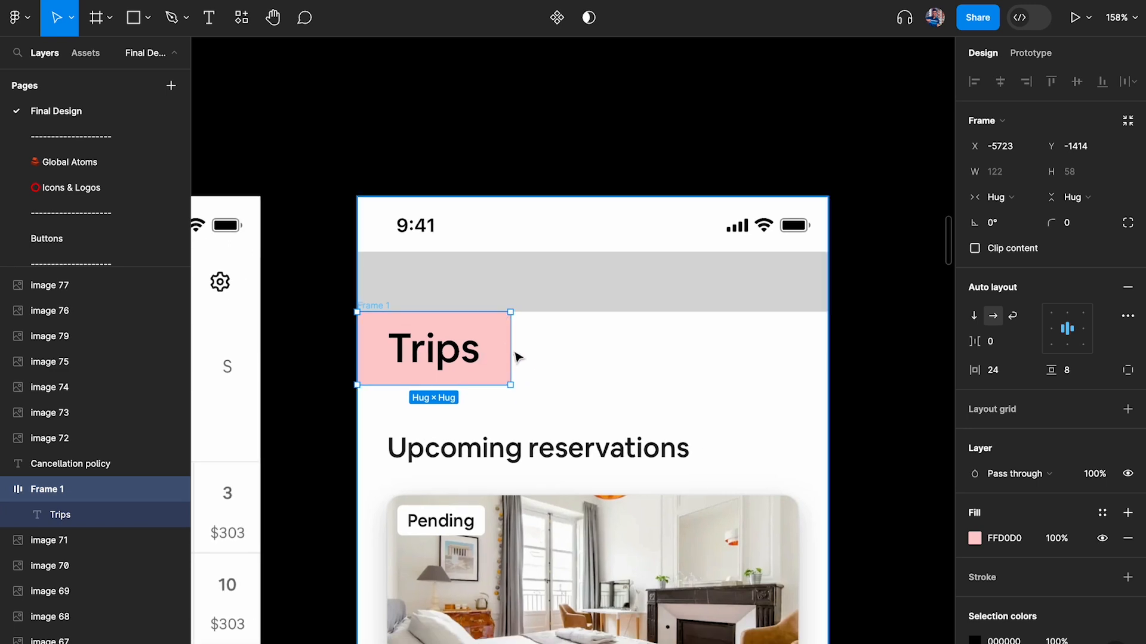
drag(511, 332, 828, 331)
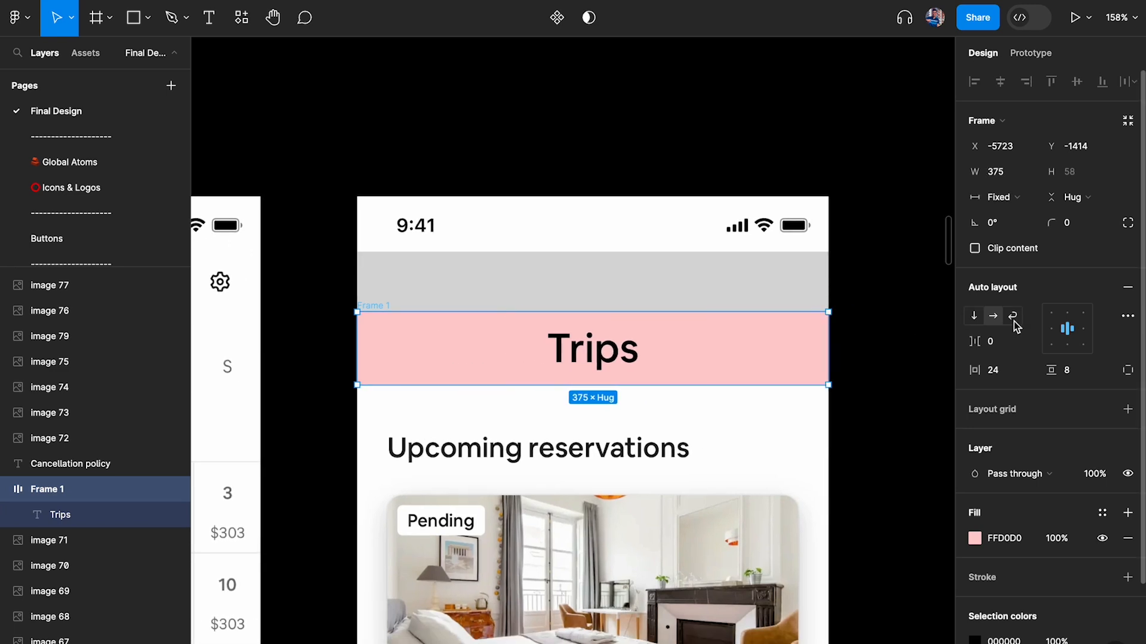
click(1051, 329)
Step: Switch to the Material Design top app bars page and examine its center-aligned, small, medium and large types
ctrl+scroll(571, 351, up, 2)
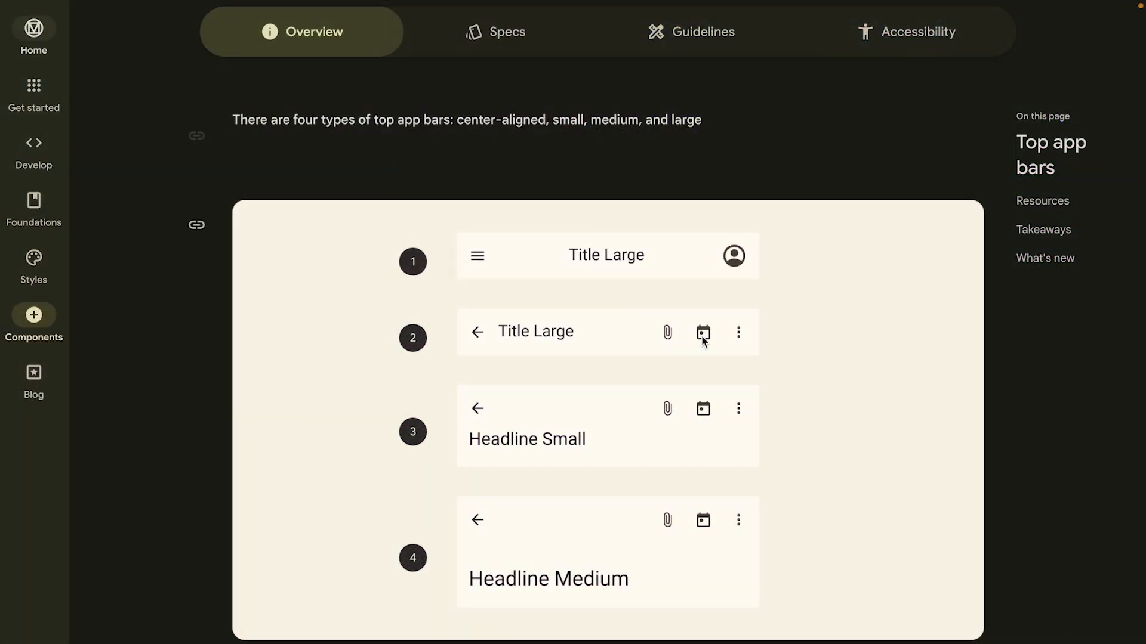
scroll(590, 604, down, 1)
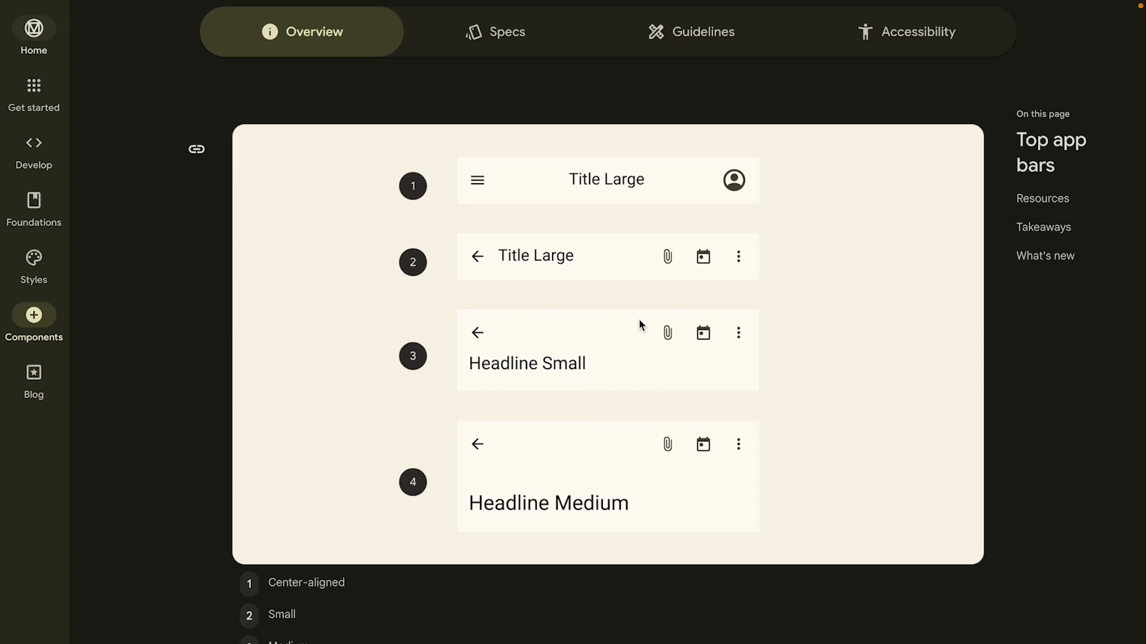
key(ctrl+Tab)
Step: Move the pink title frame above the Trips screen and the placeholder rectangle off to the screen's side
scroll(639, 320, down, 1)
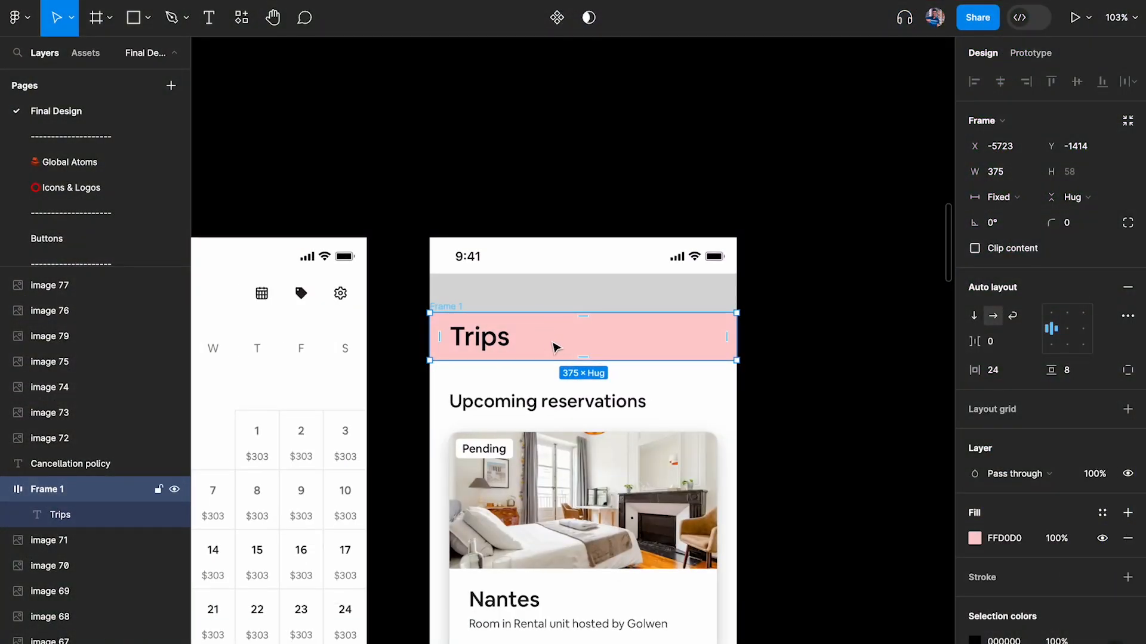
drag(555, 348, 552, 169)
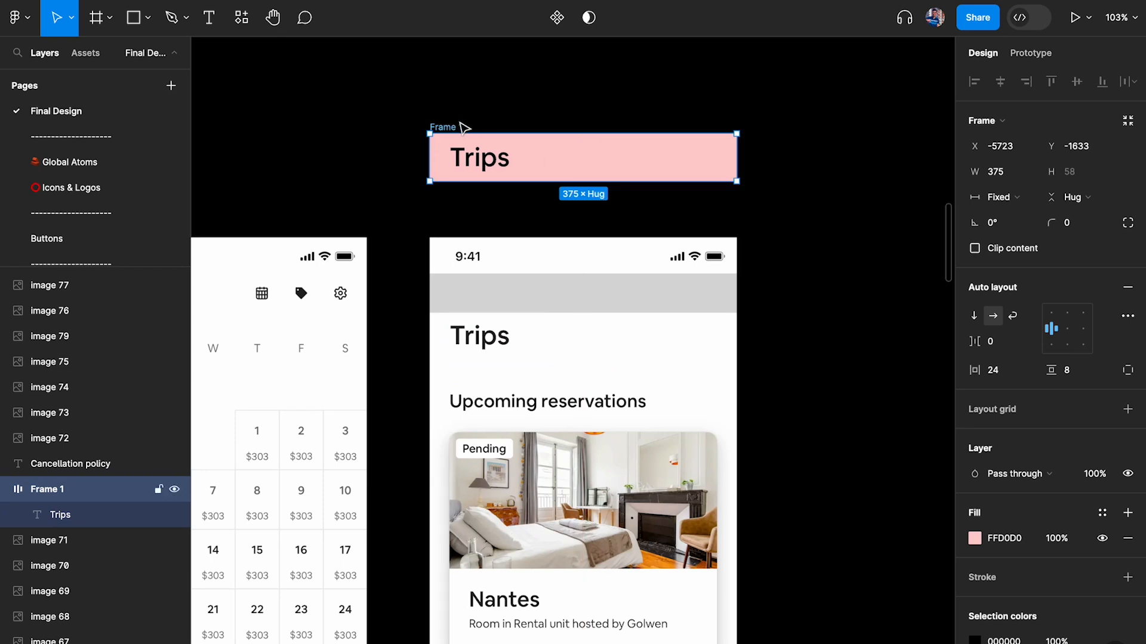
scroll(467, 127, up, 4)
scroll(485, 386, down, 4)
click(478, 383)
drag(478, 384, 867, 378)
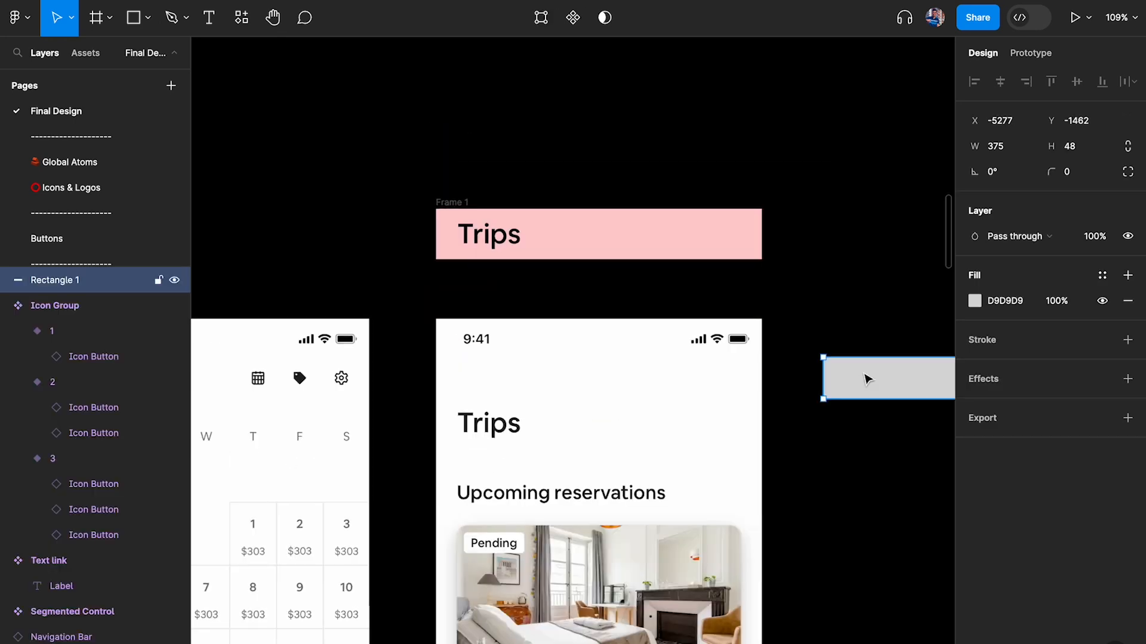
scroll(448, 396, up, 4)
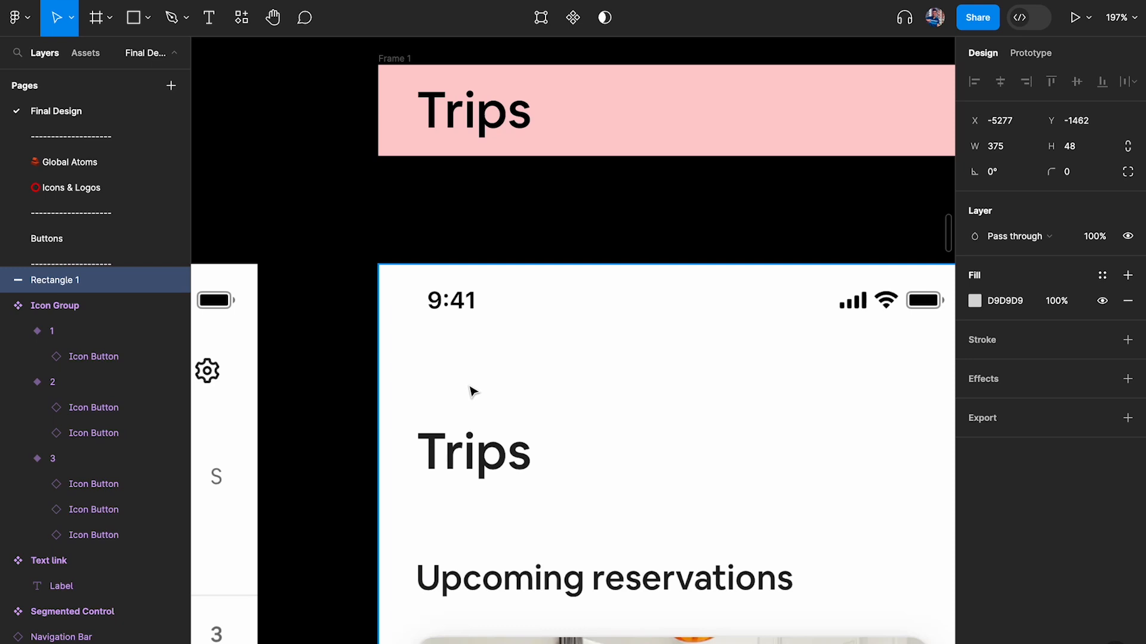
scroll(470, 391, down, 2)
click(409, 106)
scroll(409, 107, up, 3)
drag(411, 103, 411, 246)
scroll(412, 246, down, 3)
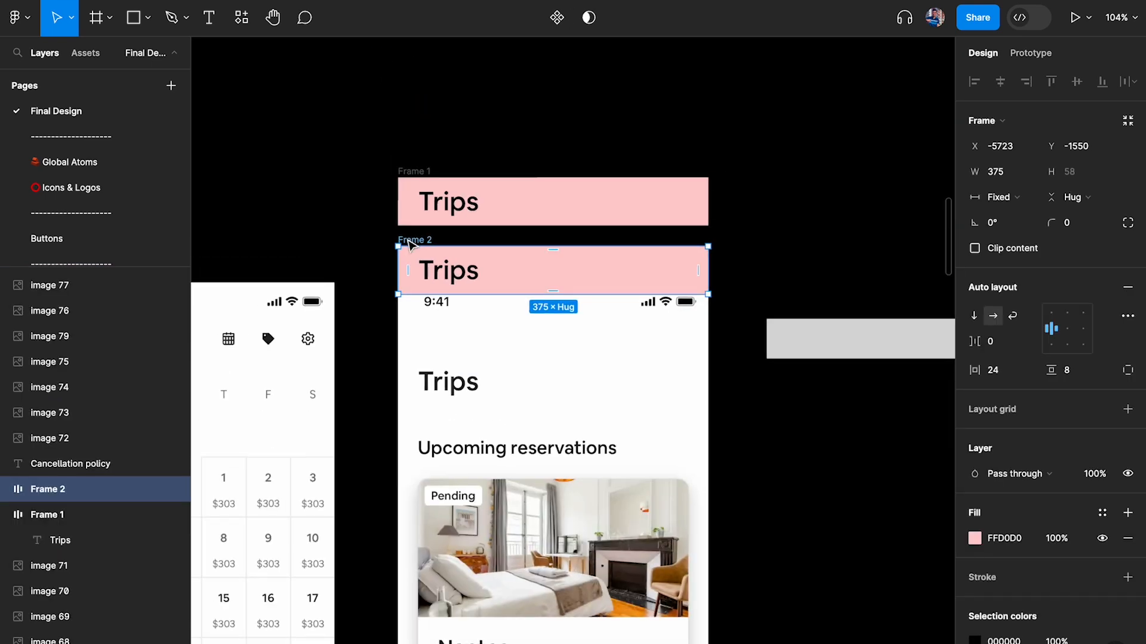
key(Delete)
Step: Remove the duplicate pink title frame and offset the remaining one above the Trips screen
scroll(484, 190, up, 2)
click(388, 52)
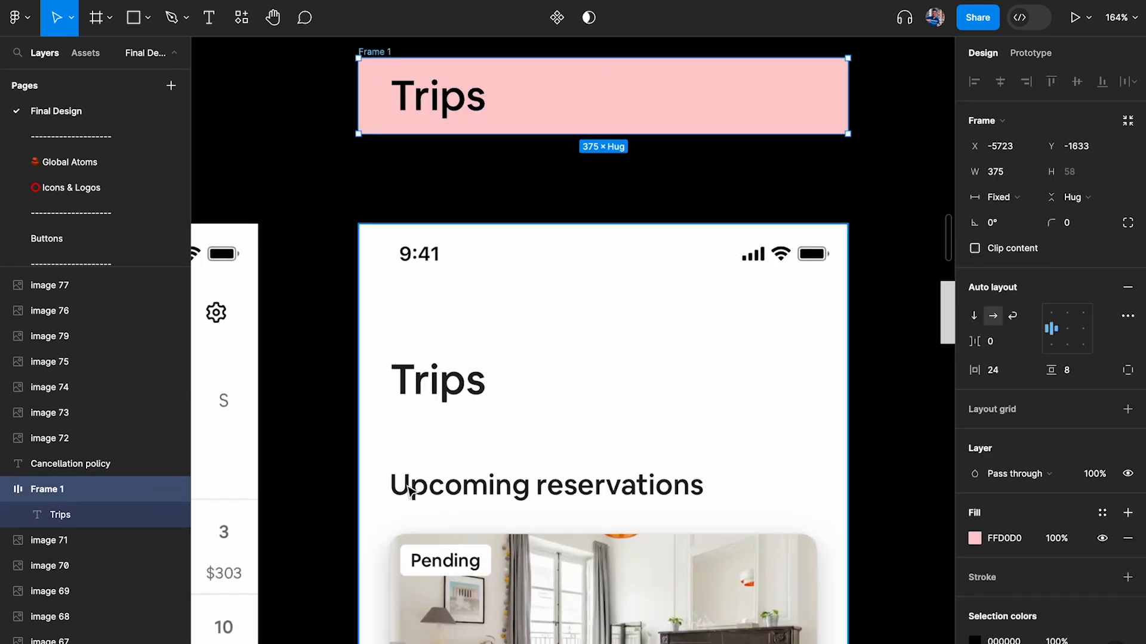
scroll(525, 498, down, 10)
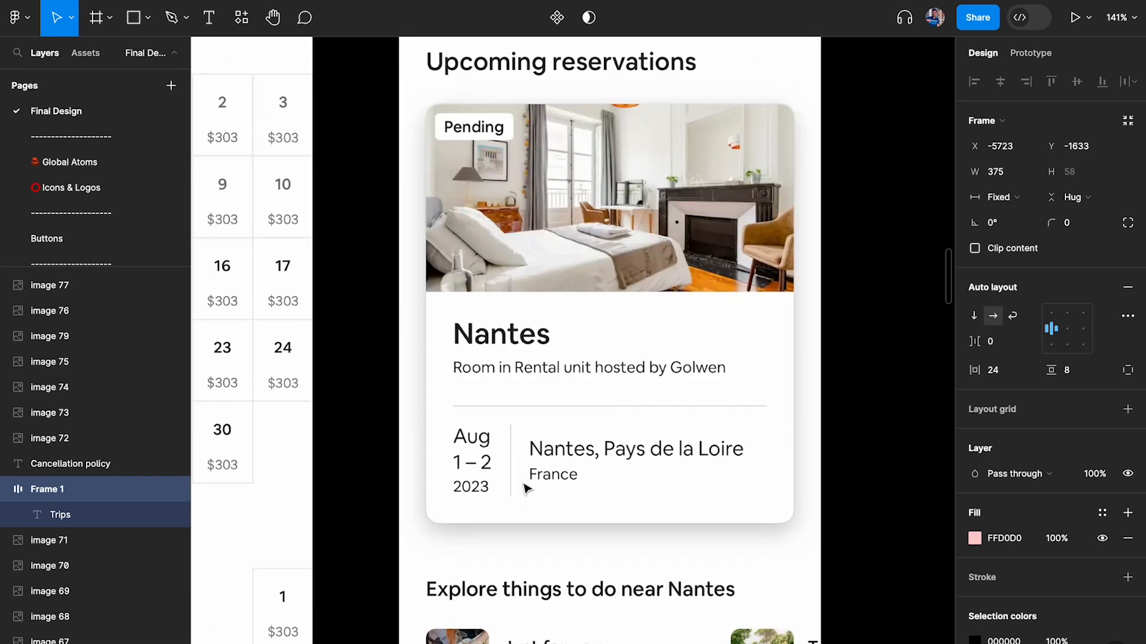
scroll(524, 492, down, 2)
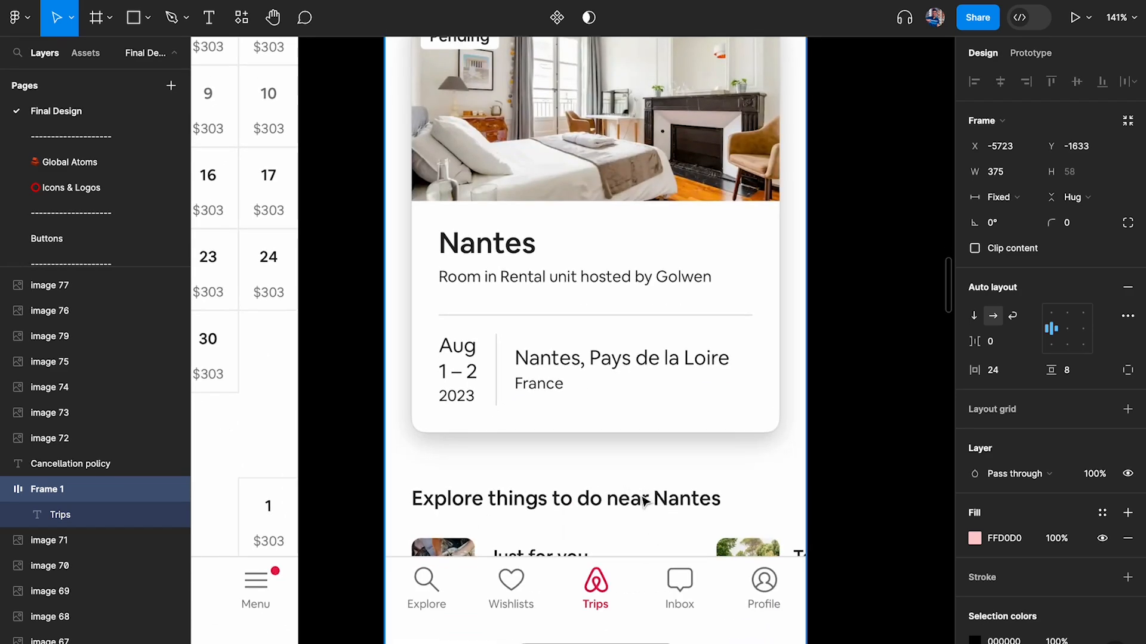
scroll(606, 513, down, 3)
scroll(558, 164, up, 5)
scroll(534, 155, up, 3)
drag(450, 107, 489, 89)
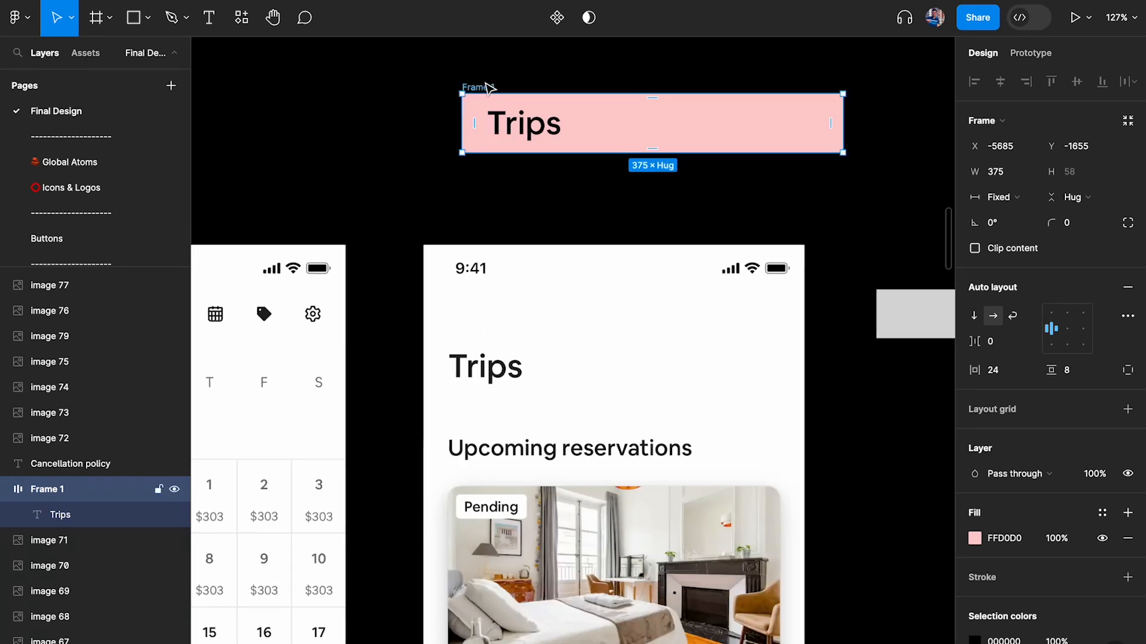
Step: Try the grey placeholder rectangle below the Trips status bar, then place it directly on top of the screen's upper edge
drag(940, 330, 487, 330)
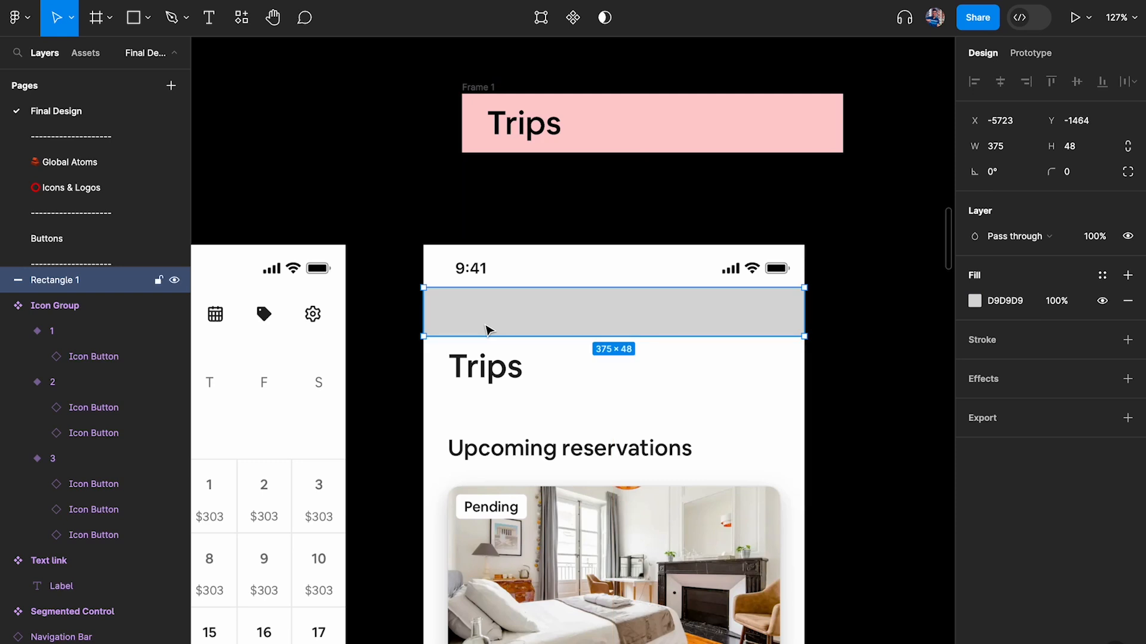
click(496, 388)
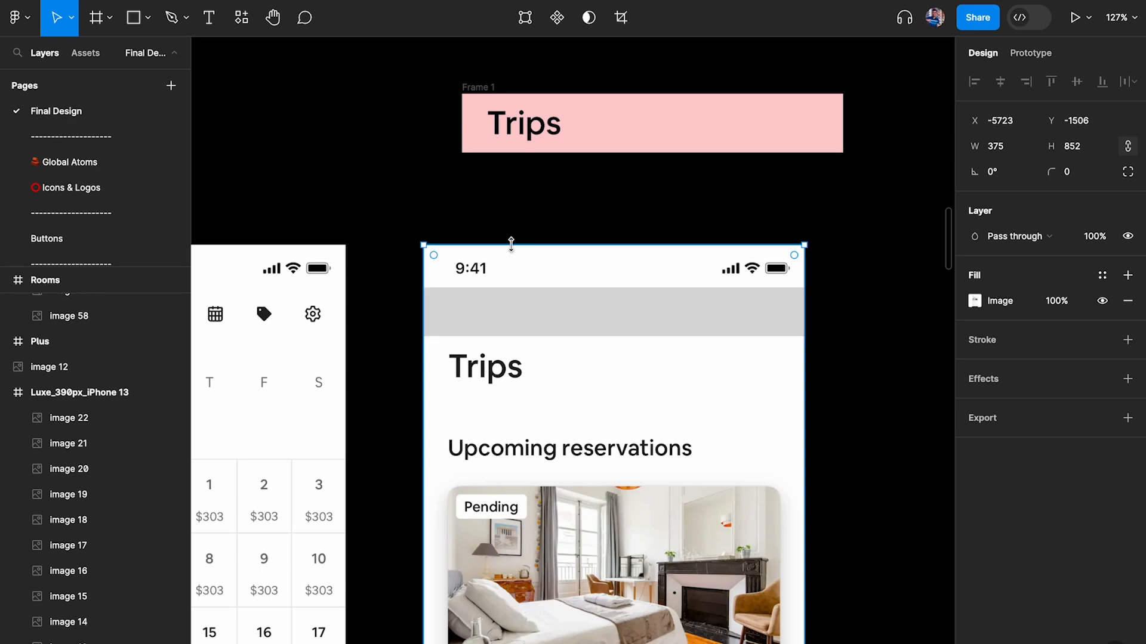
drag(606, 302, 606, 242)
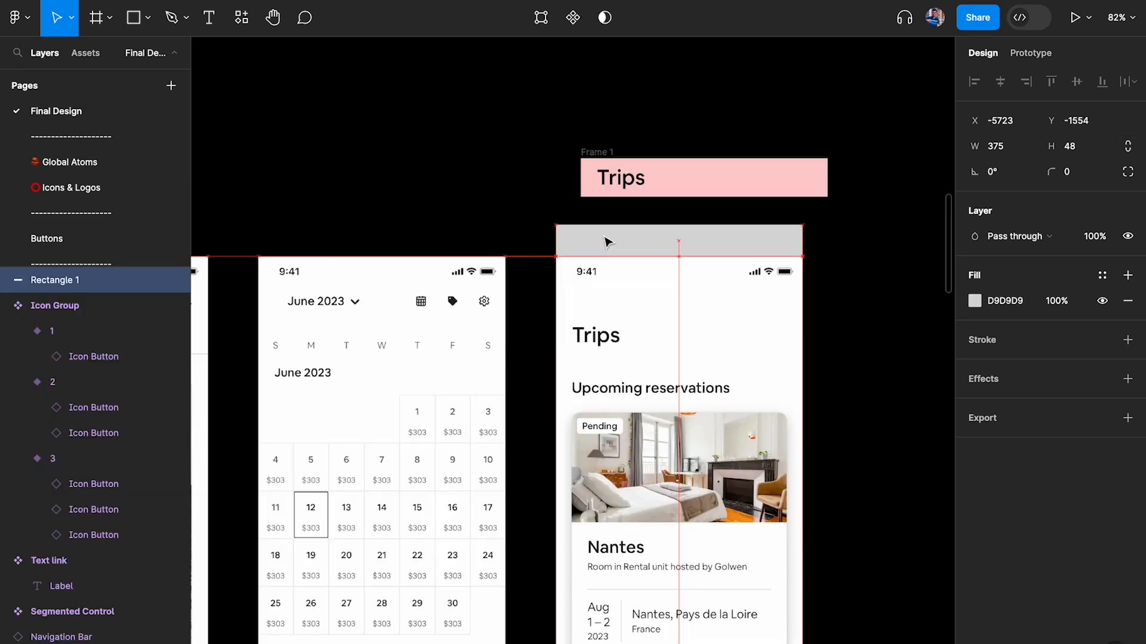
Step: Delete the loose "Cancellation policy" text overlay from the Cancellation policy screen
scroll(607, 243, down, 1)
scroll(606, 243, left, 9)
scroll(381, 277, up, 3)
scroll(337, 282, up, 3)
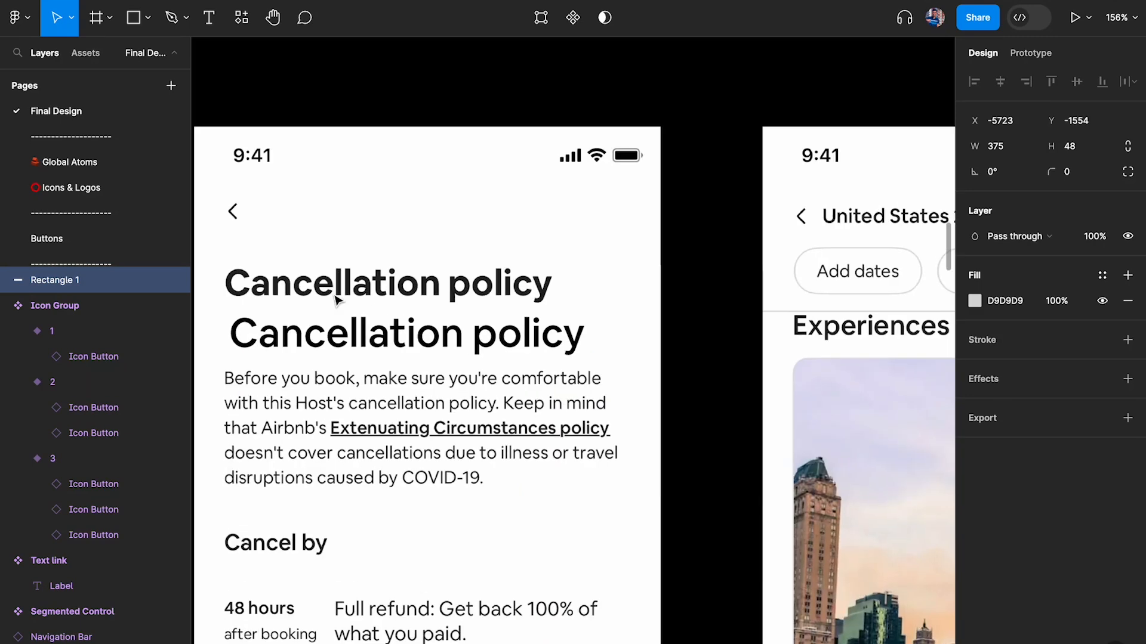
click(331, 334)
scroll(328, 332, down, 5)
key(Delete)
scroll(325, 327, down, 4)
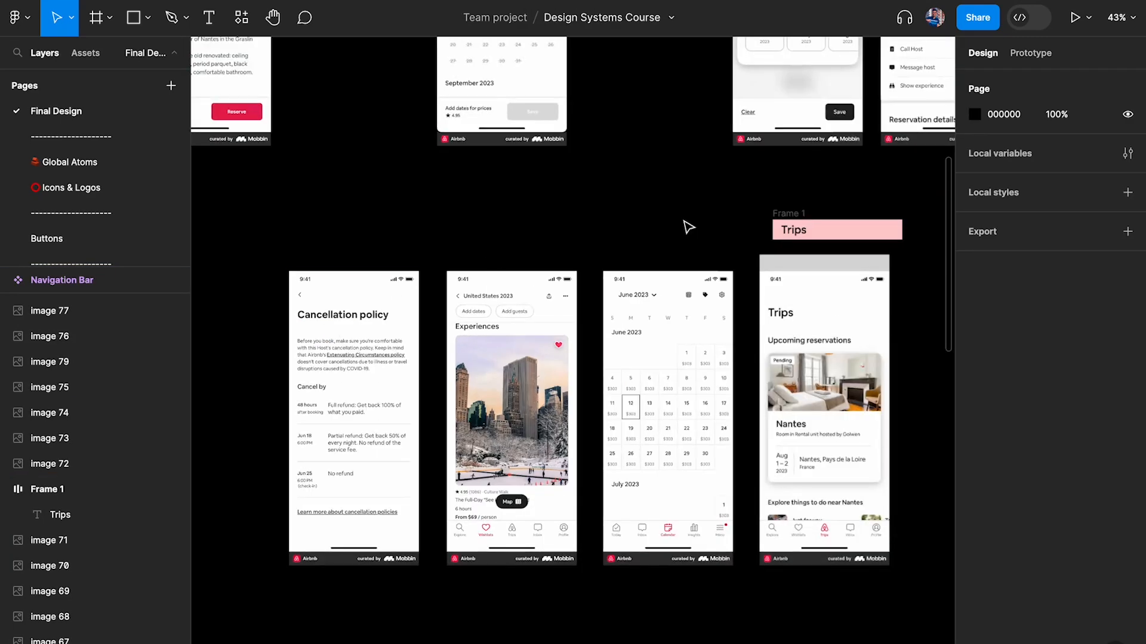
Step: Move the pink Trips title frame over the large heading of the Cancellation policy screen, aligned to the screen's edges
click(806, 226)
drag(805, 225, 345, 350)
scroll(331, 296, up, 4)
scroll(346, 350, up, 1)
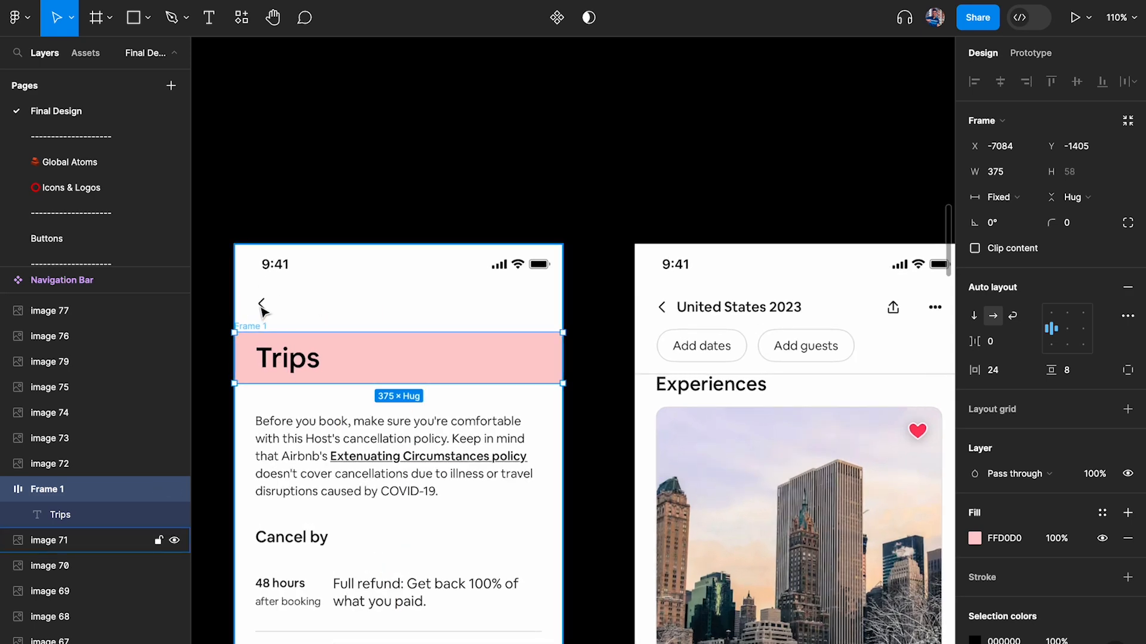
Step: Copy the Navigation Bar instance with the "Clear dates" link and place it above the title frame on the Cancellation policy screen
scroll(261, 306, down, 5)
click(456, 389)
scroll(455, 392, down, 7)
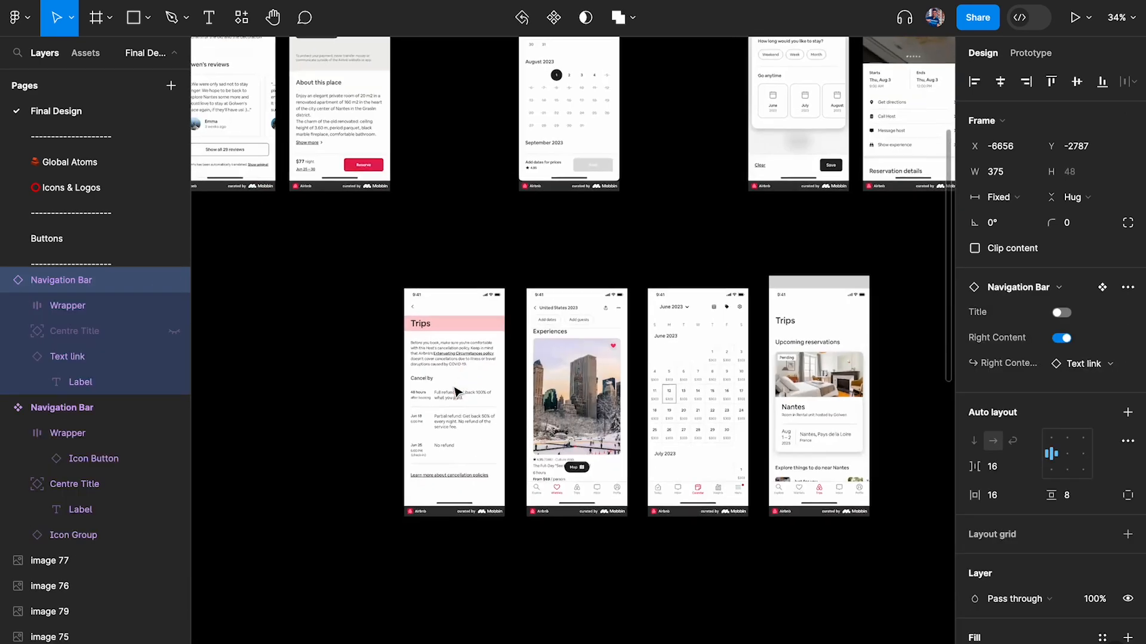
scroll(433, 356, up, 4)
click(472, 206)
click(482, 254)
scroll(482, 248, up, 5)
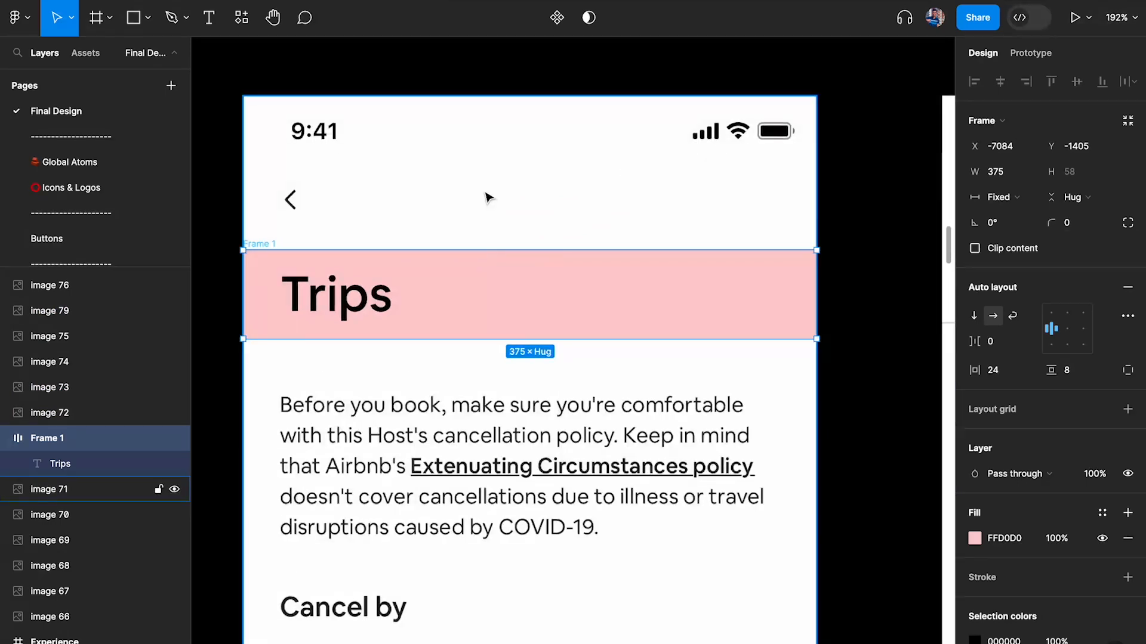
key(ctrl+v)
drag(465, 375, 429, 227)
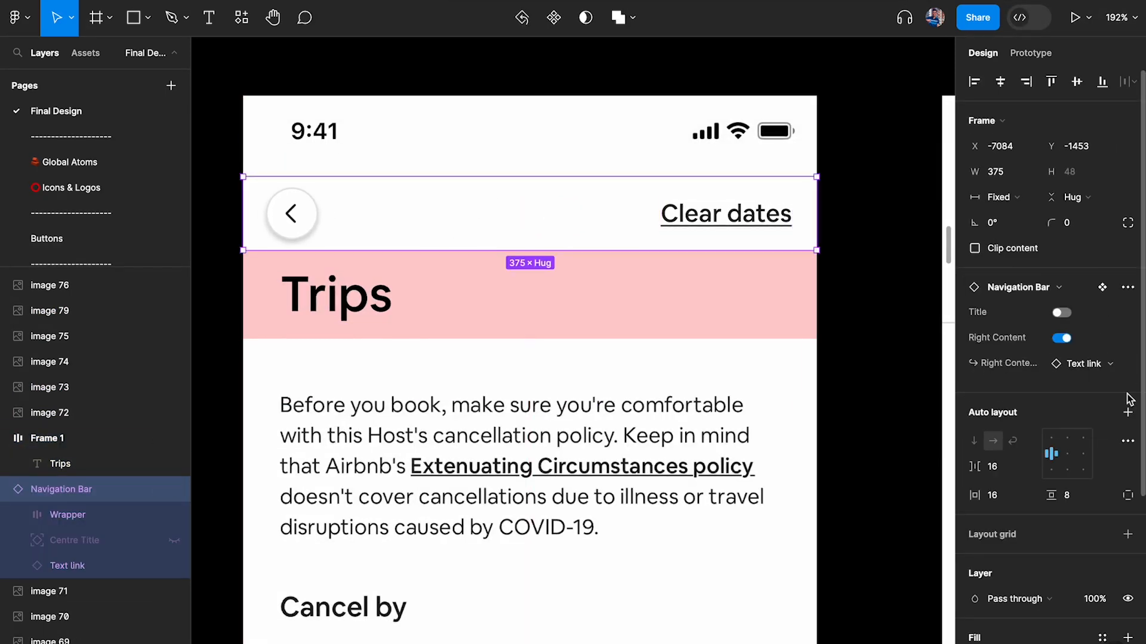
Step: Hide the pasted Navigation Bar's right content and turn off elevation on its back icon button
click(1062, 338)
double_click(299, 227)
double_click(299, 227)
double_click(298, 228)
key(Escape)
click(1068, 293)
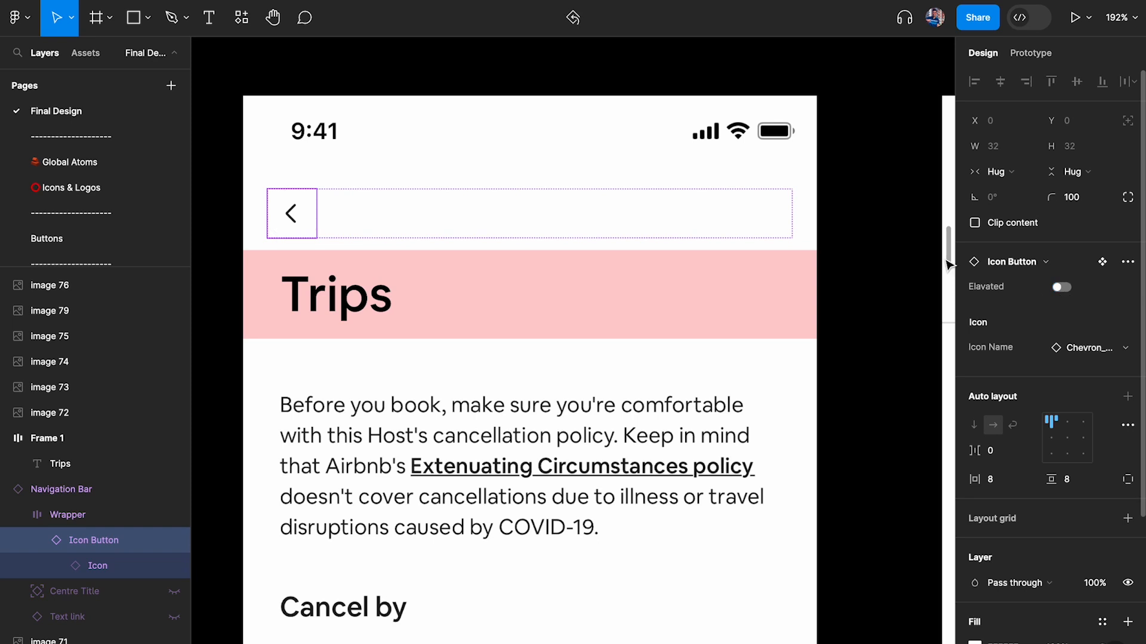
click(865, 213)
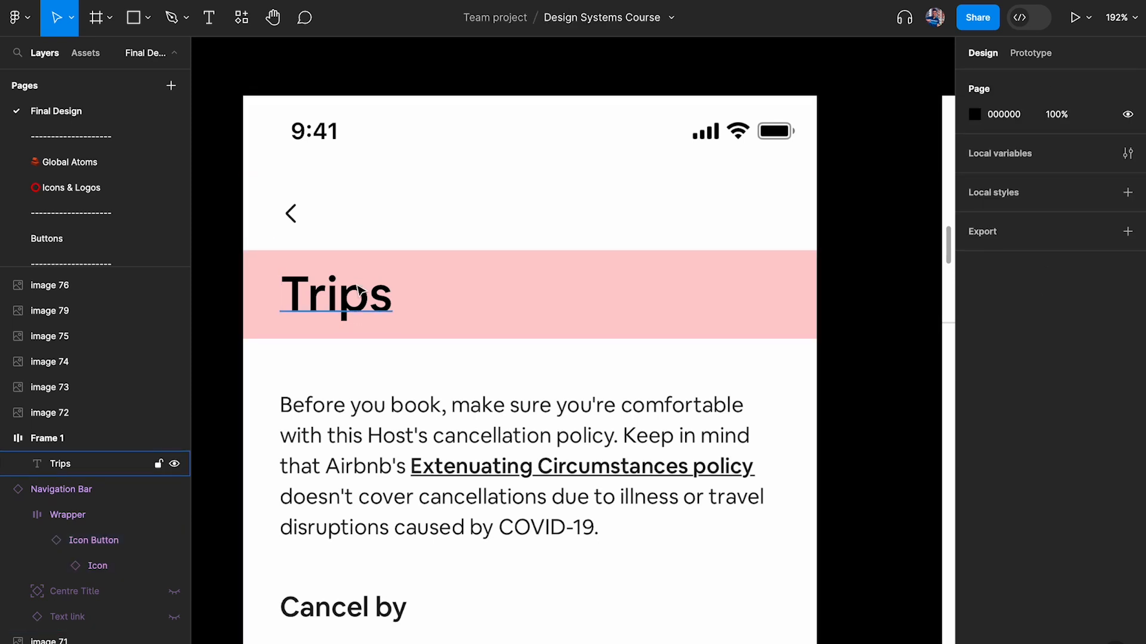
Step: Change the pink frame's title text to "Cancellation policy"
double_click(356, 285)
text(can)
key(ctrl+a)
text(Can)
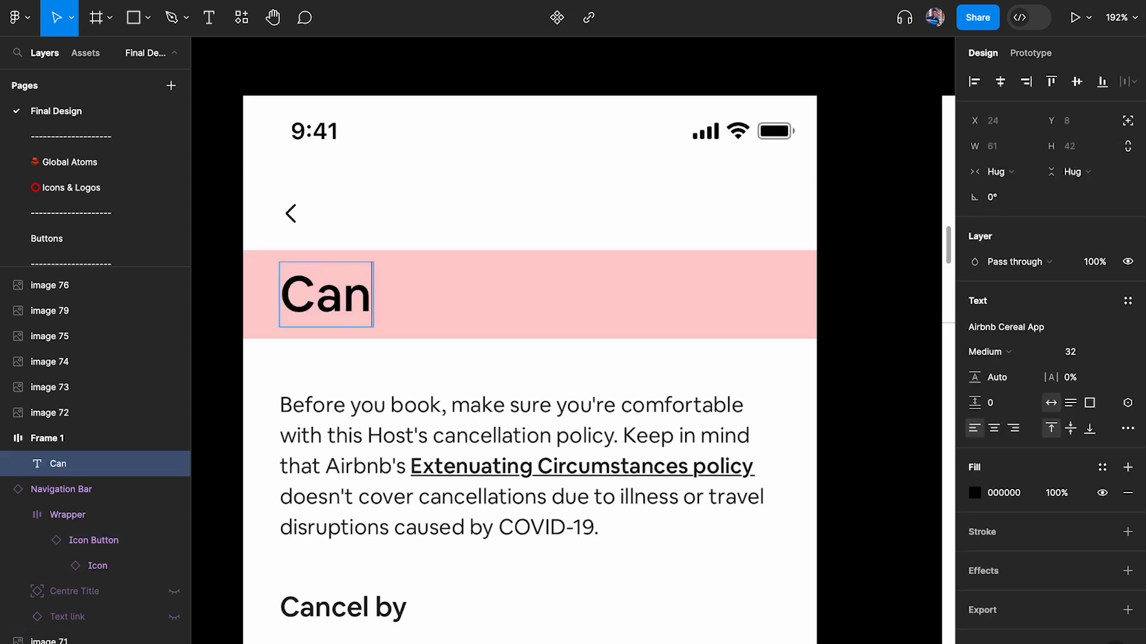
text(cellation )
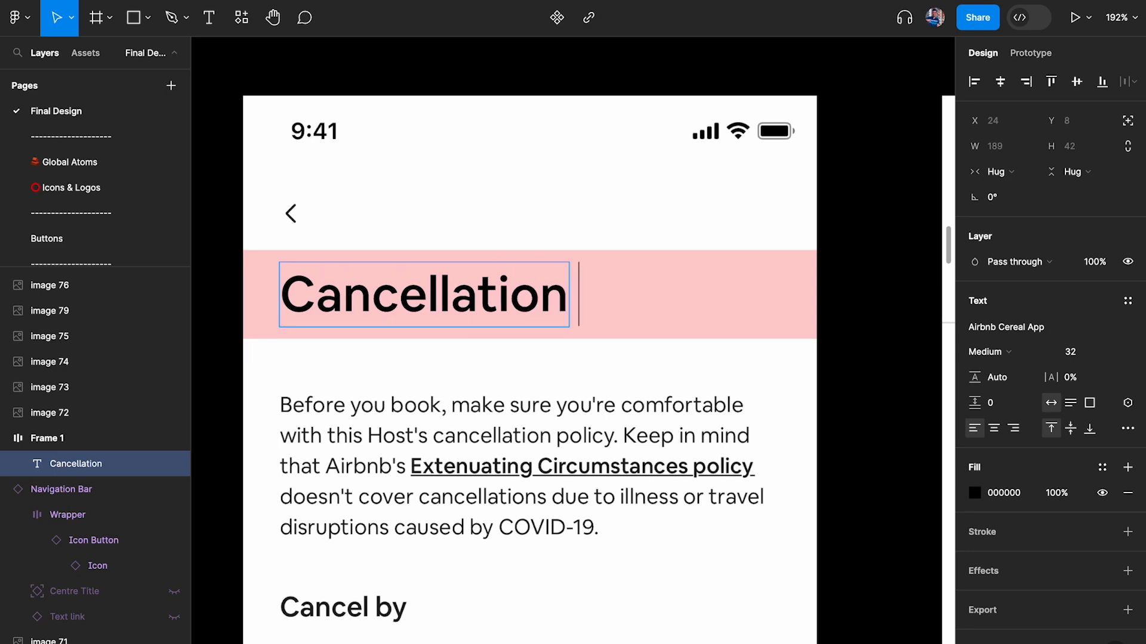
text(policy)
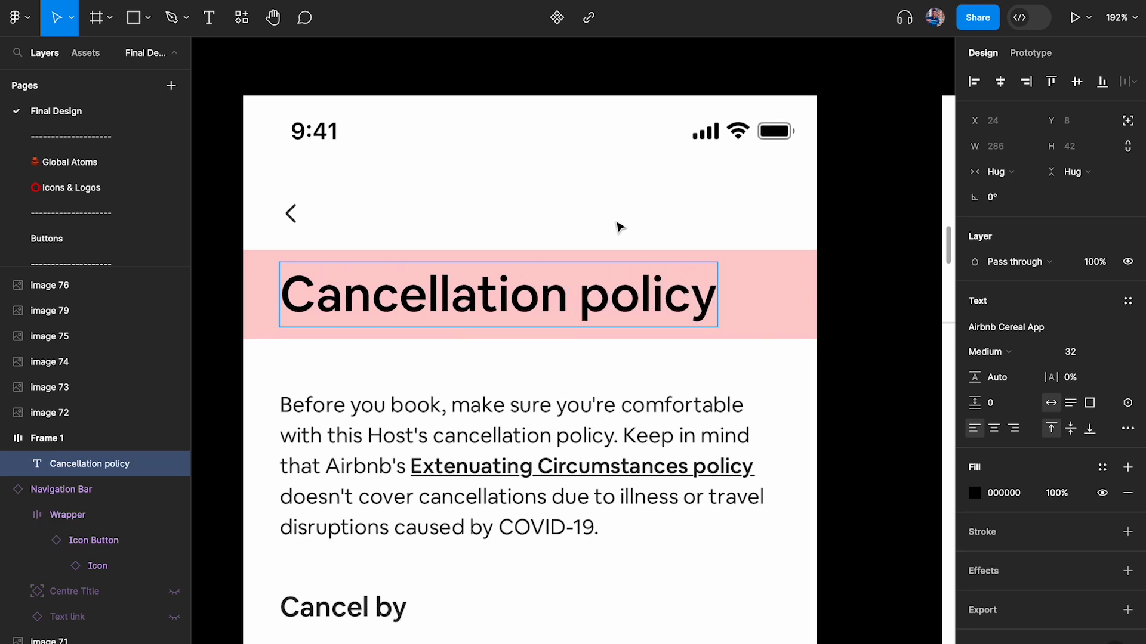
click(890, 176)
Step: Move the pink title frame down below the screen's original "Cancellation policy" heading to compare the two
scroll(888, 174, down, 6)
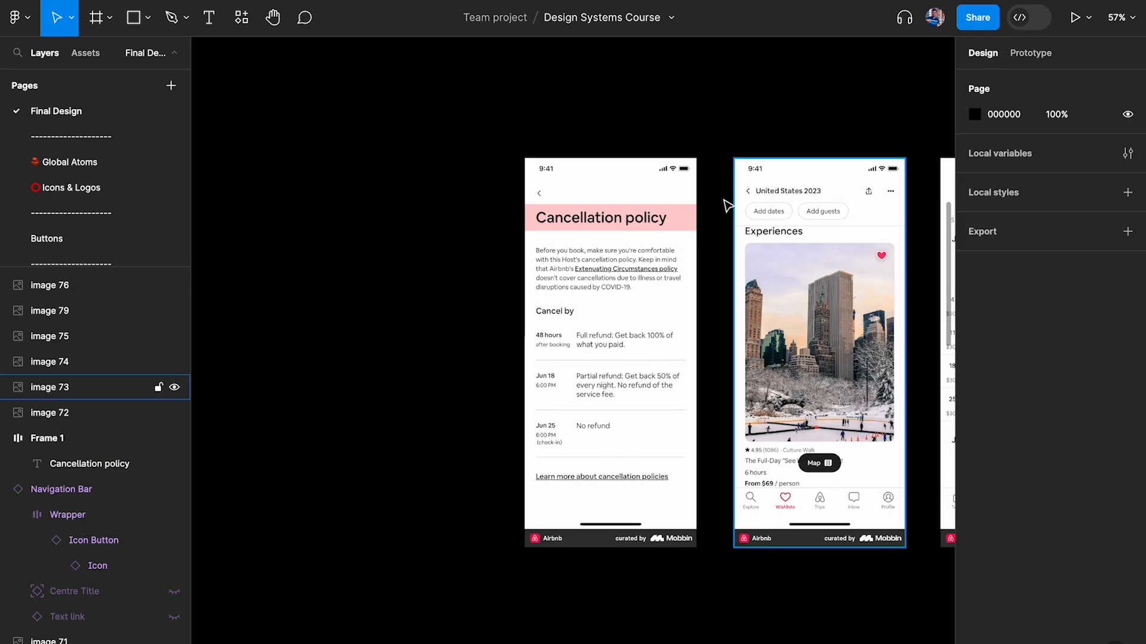
scroll(667, 216, up, 3)
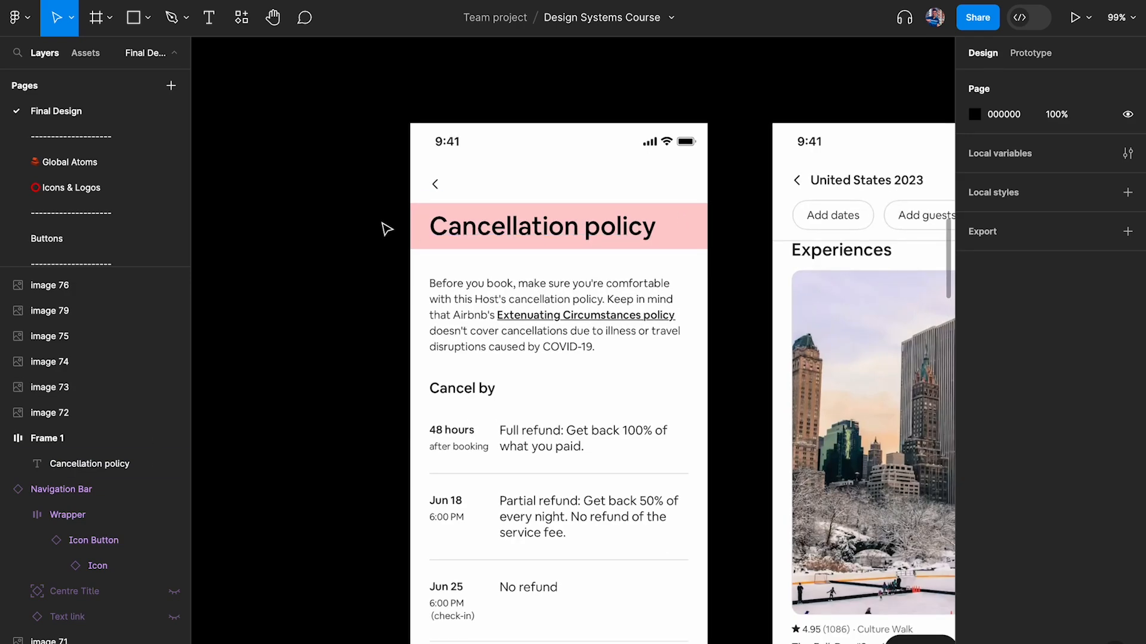
ctrl+scroll(411, 196, up, 3)
click(422, 206)
drag(423, 206, 430, 261)
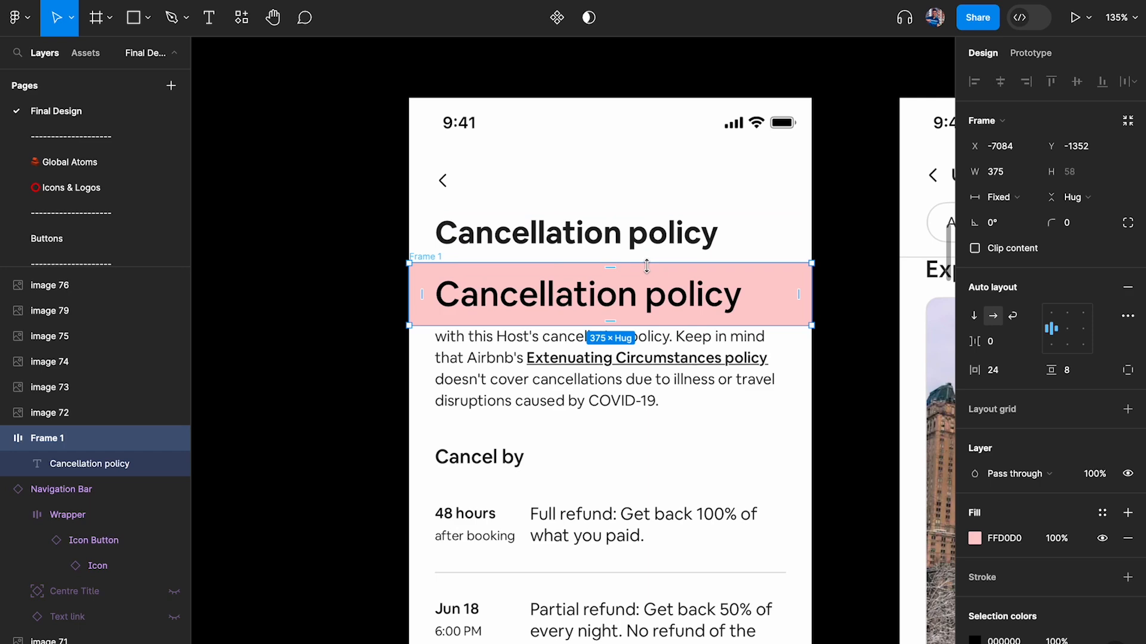
Step: Compare the header layouts of the Cancellation policy, United States 2023 and June 2023 screens
ctrl+scroll(646, 266, down, 4)
ctrl+scroll(493, 249, up, 5)
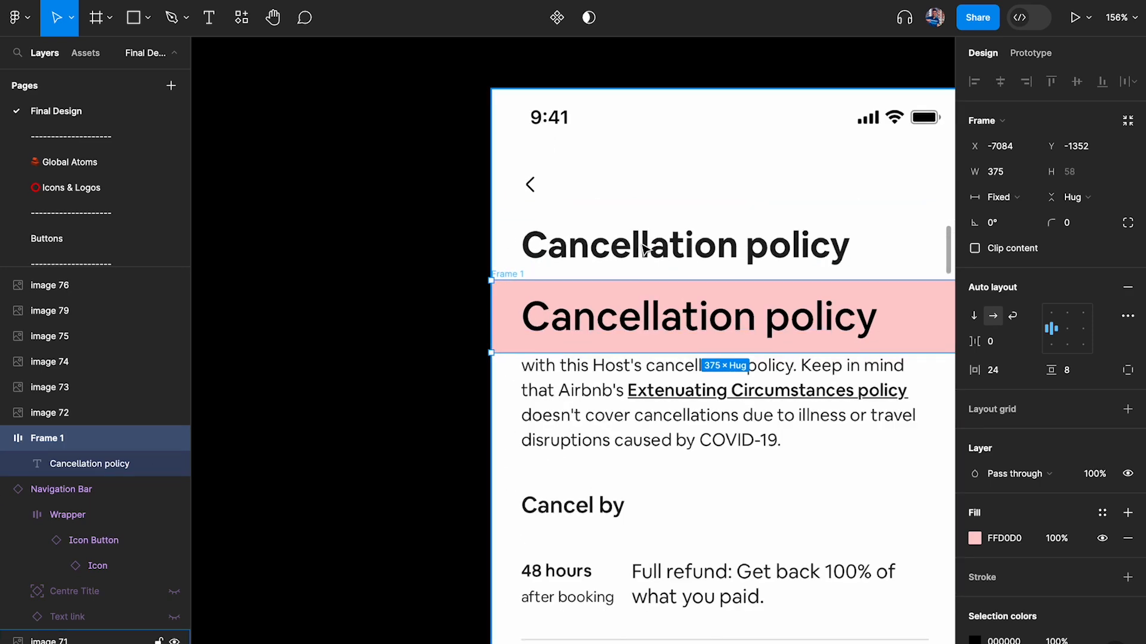
scroll(645, 249, right, 8)
ctrl+scroll(645, 249, down, 4)
ctrl+scroll(643, 248, up, 3)
scroll(491, 271, left, 3)
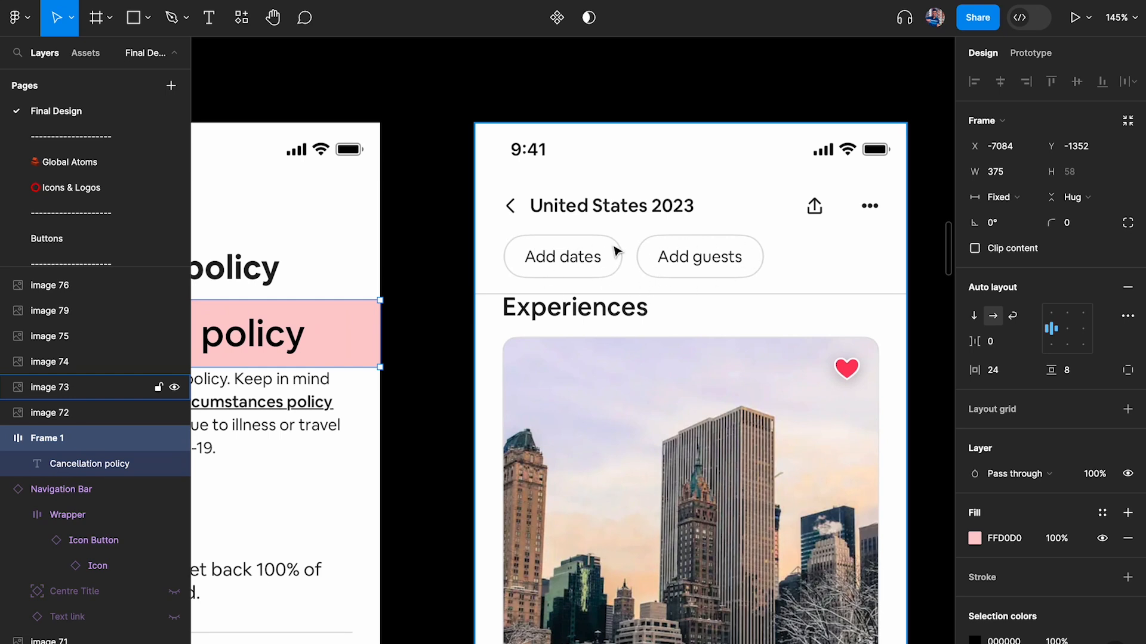
scroll(616, 251, right, 5)
ctrl+scroll(745, 206, down, 3)
ctrl+scroll(745, 206, down, 4)
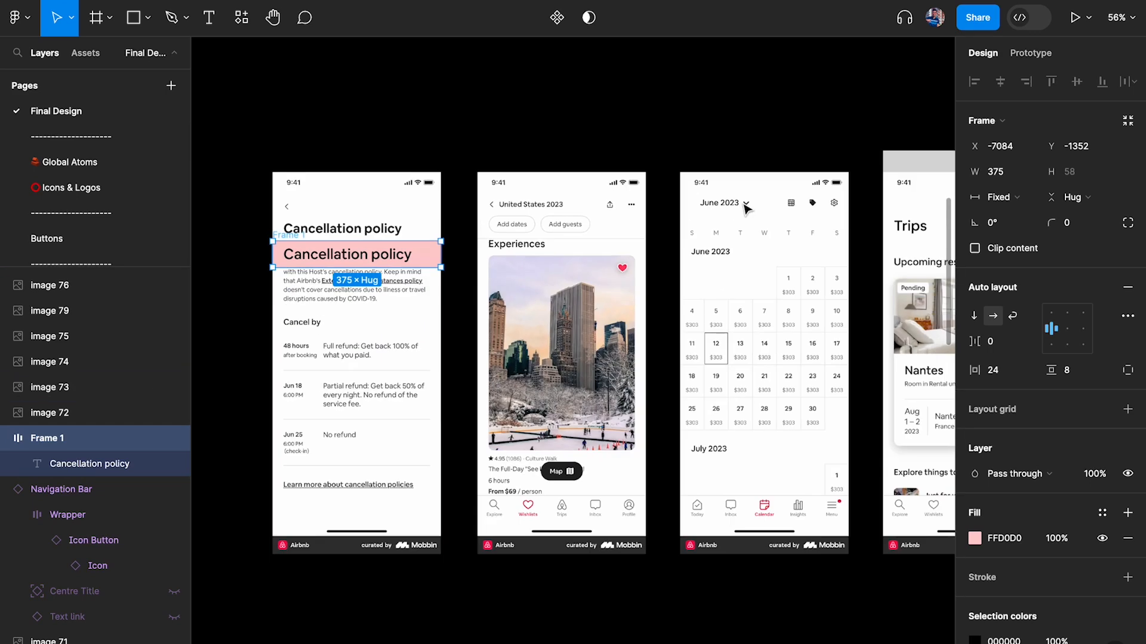
Step: Dim the June 2023 calendar screen to 20% opacity
click(746, 214)
ctrl+scroll(751, 220, up, 4)
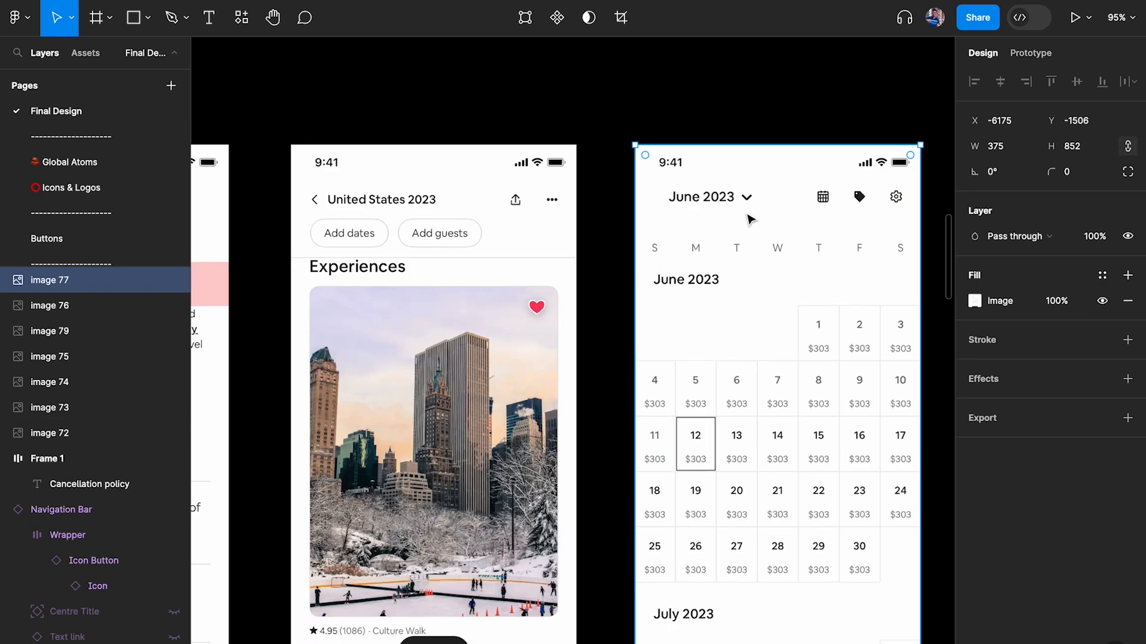
key(2)
ctrl+scroll(453, 197, up, 6)
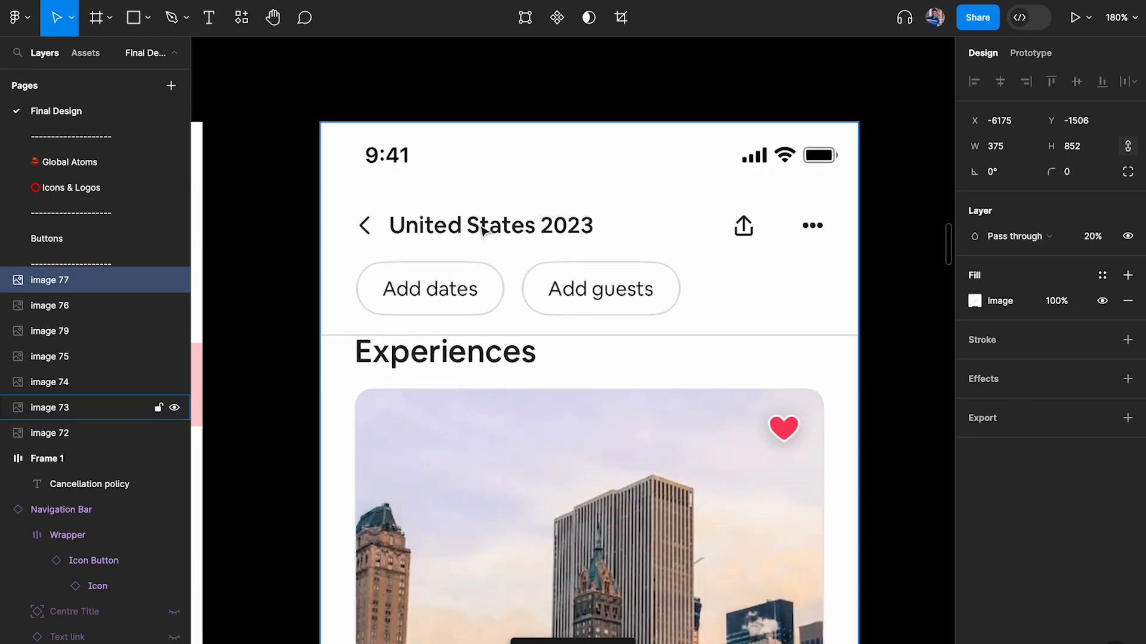
ctrl+scroll(542, 220, down, 2)
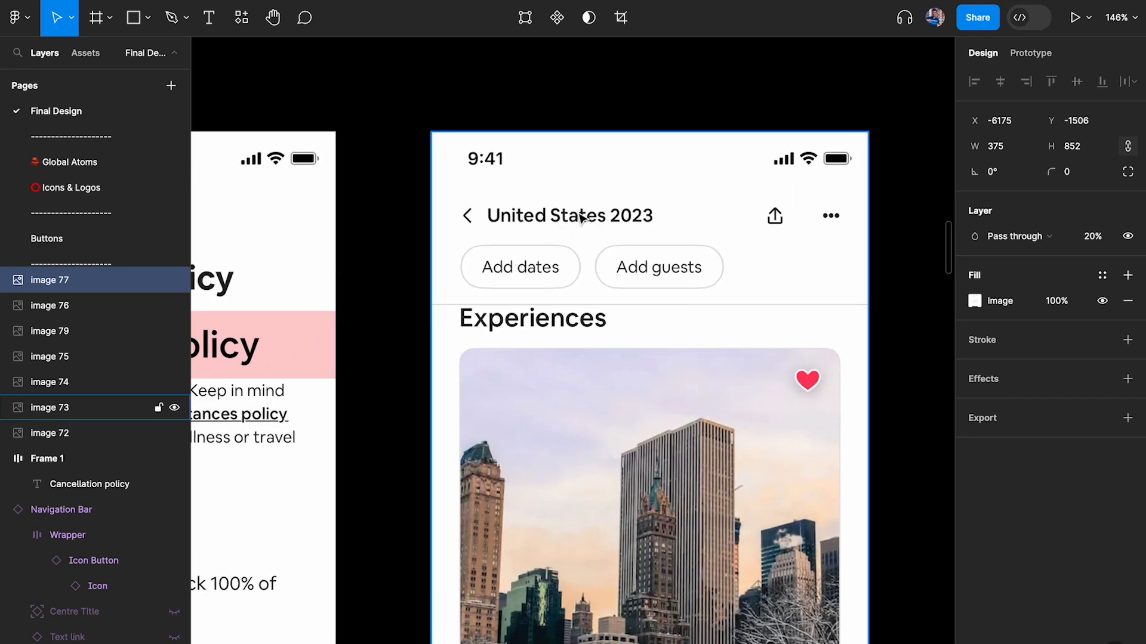
ctrl+scroll(579, 217, down, 12)
scroll(583, 217, up, 2)
ctrl+scroll(667, 145, up, 3)
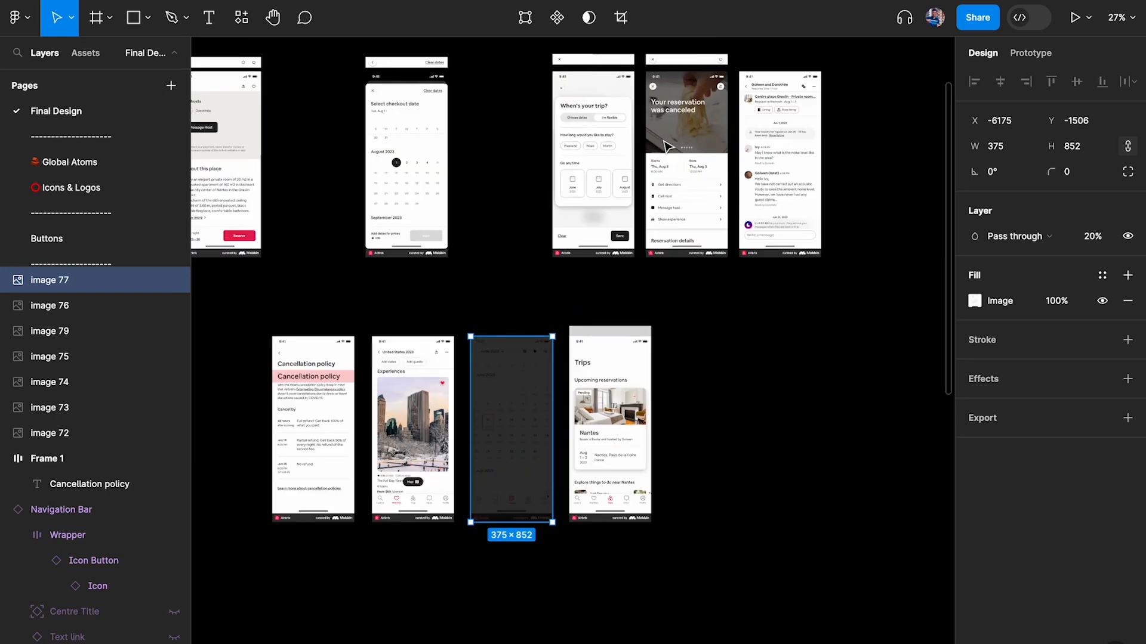
Step: Move the calendar screen to the end of the upper row at 100% opacity and bring the chat screen into its place
drag(529, 385, 889, 120)
key(0)
drag(807, 113, 516, 370)
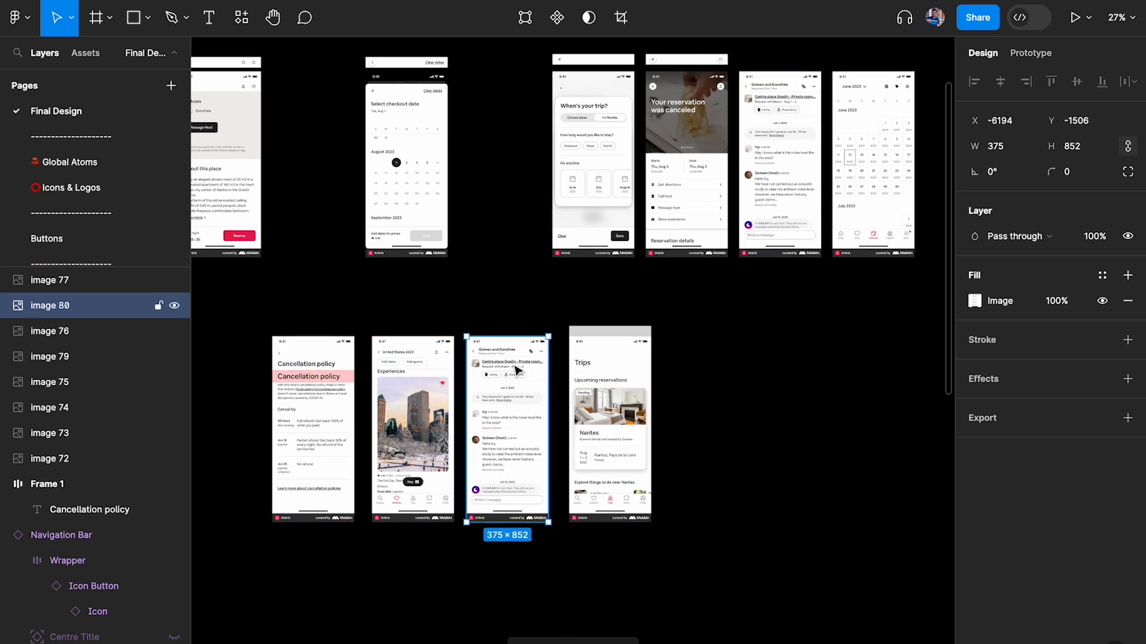
scroll(481, 360, up, 10)
scroll(481, 360, left, 5)
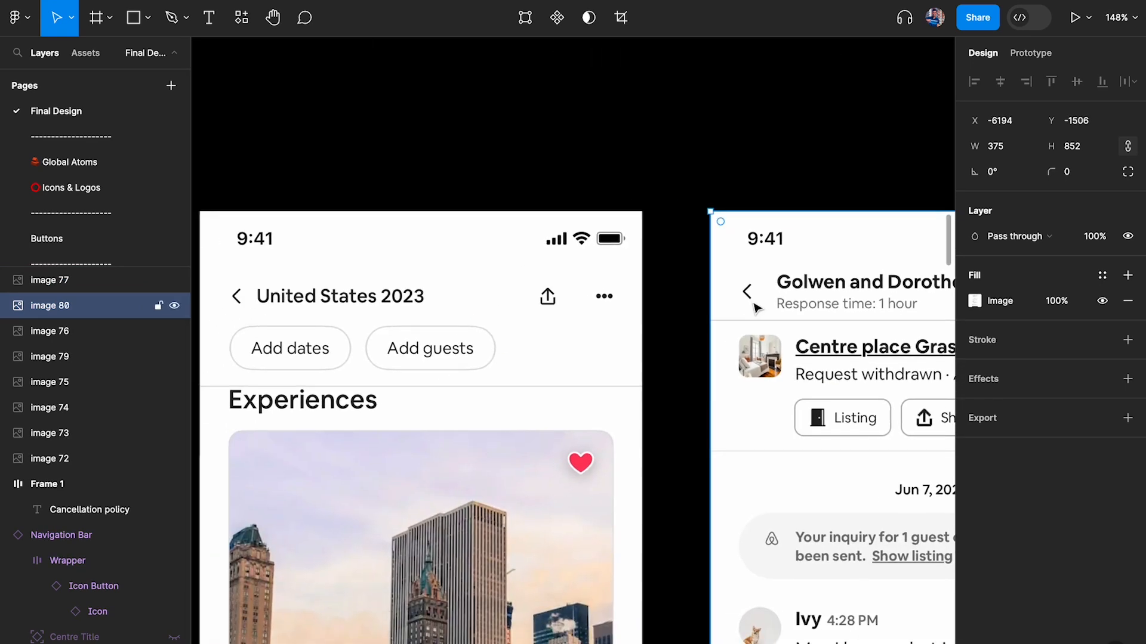
scroll(755, 306, down, 2)
scroll(763, 289, down, 1)
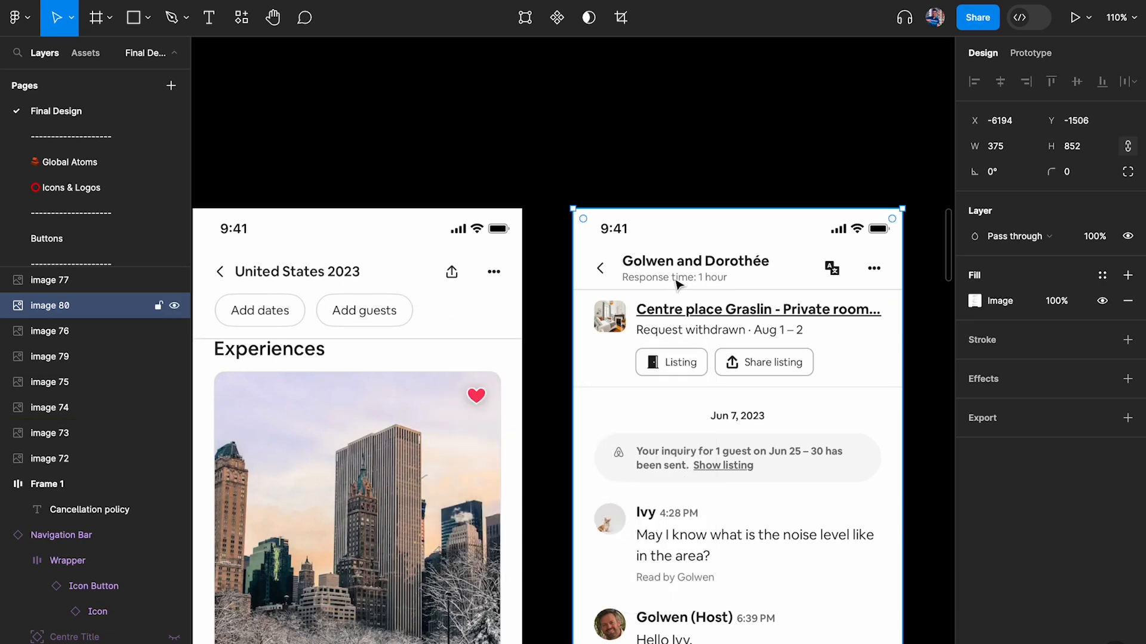
Step: Place the Navigation Bar with the plain back arrow above the United States 2023 screen, aligned to its edges
scroll(679, 285, down, 6)
drag(482, 352, 629, 307)
scroll(630, 307, up, 6)
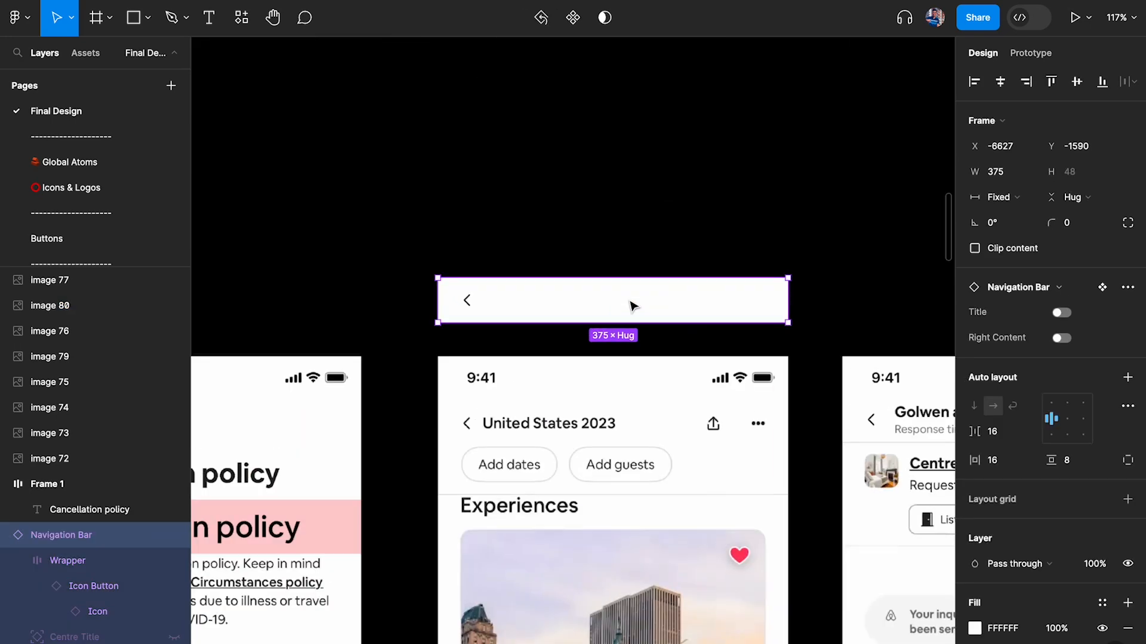
scroll(632, 305, down, 3)
scroll(608, 274, up, 2)
scroll(560, 225, down, 1)
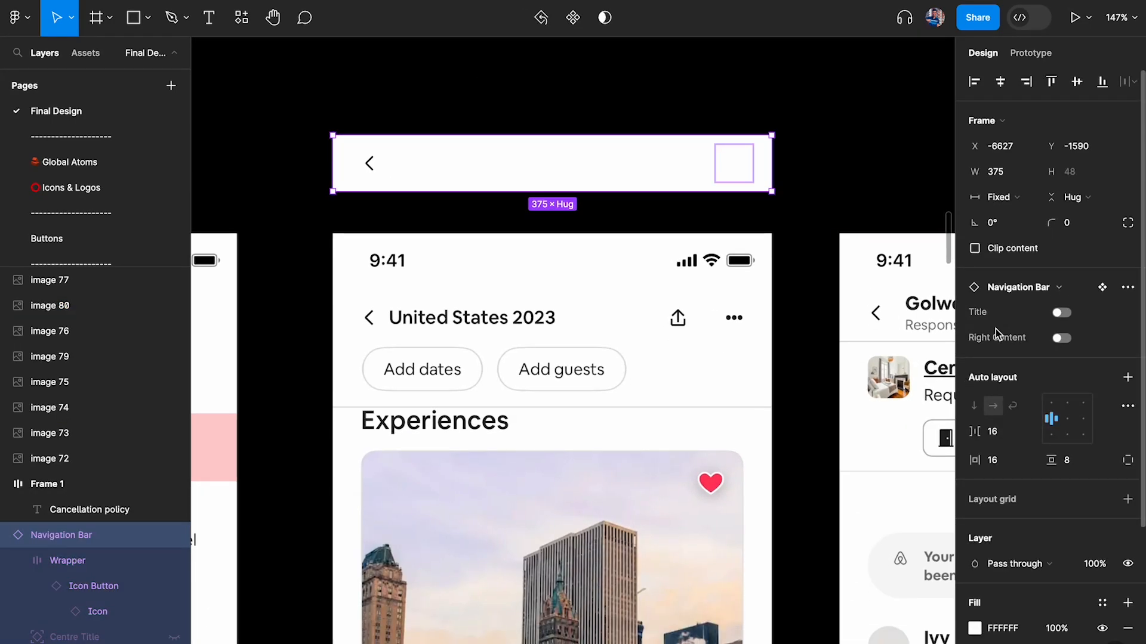
Step: Show the Navigation Bar's right content and swap it to the Icon Group component
click(1061, 338)
click(1091, 365)
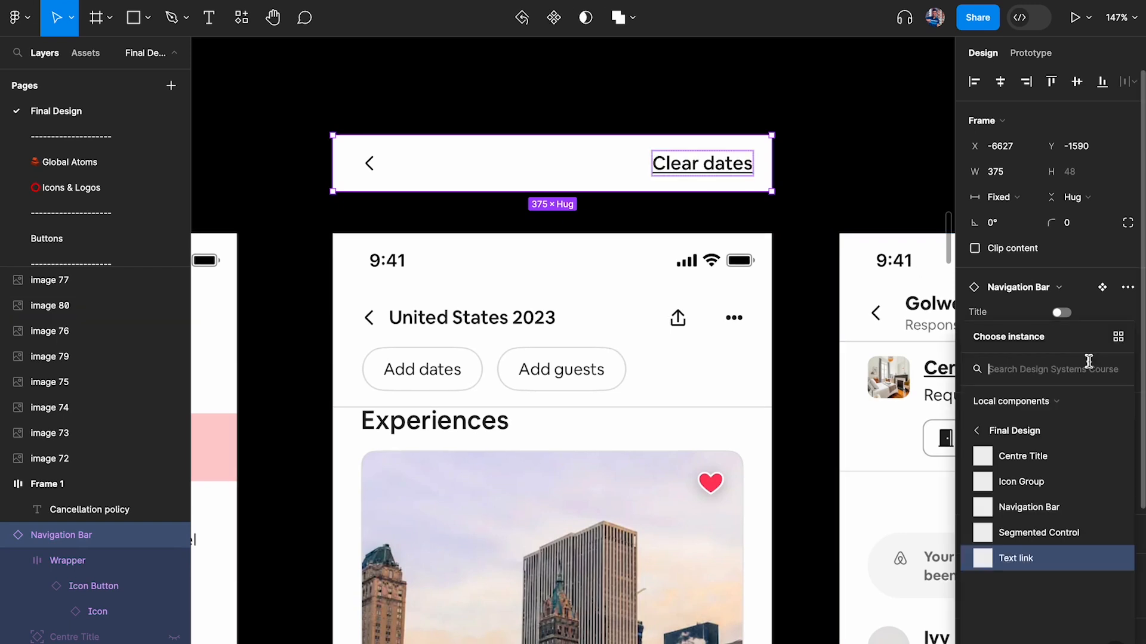
click(1011, 480)
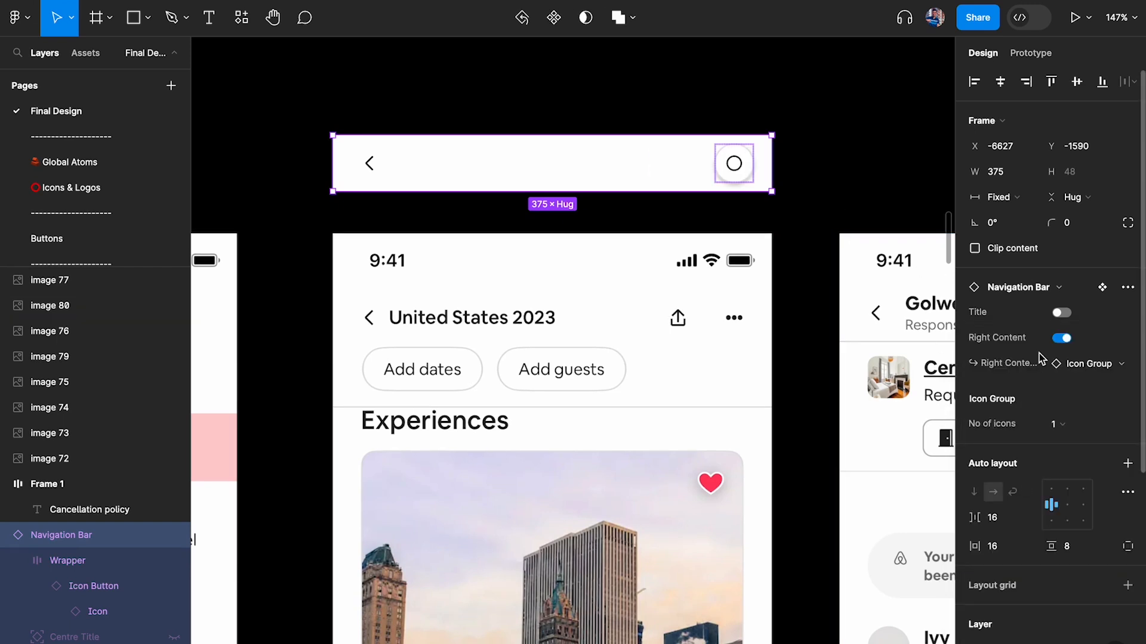
Step: Set the Navigation Bar's Icon Group to 2 icons and turn off Elevated on both of its icon buttons
click(1074, 436)
click(1062, 445)
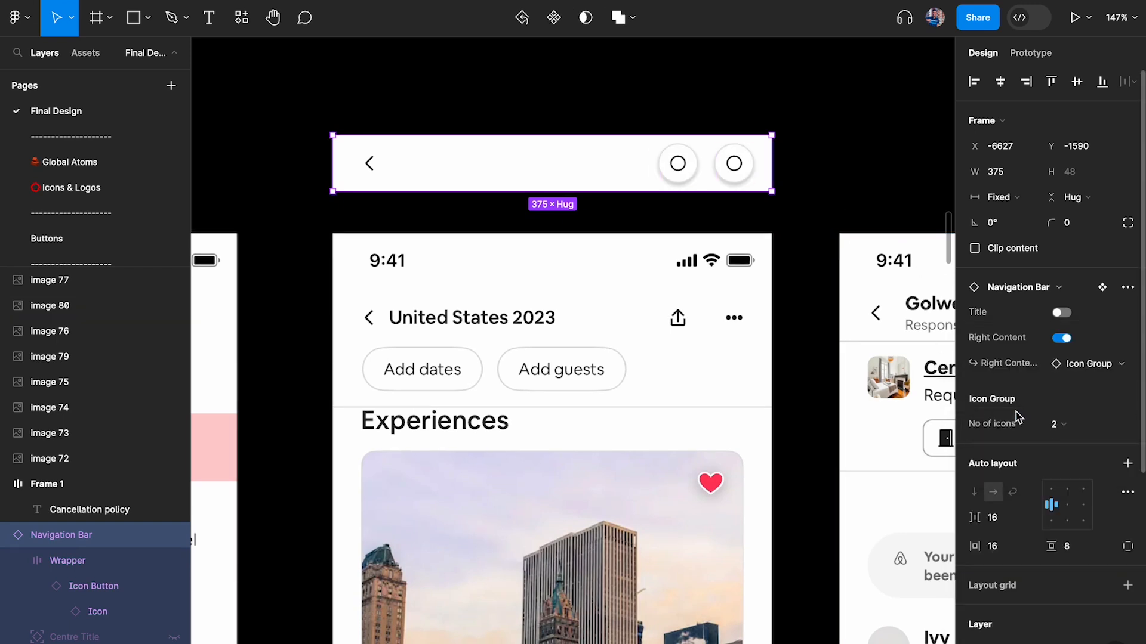
double_click(681, 166)
click(736, 170)
shift+click(678, 164)
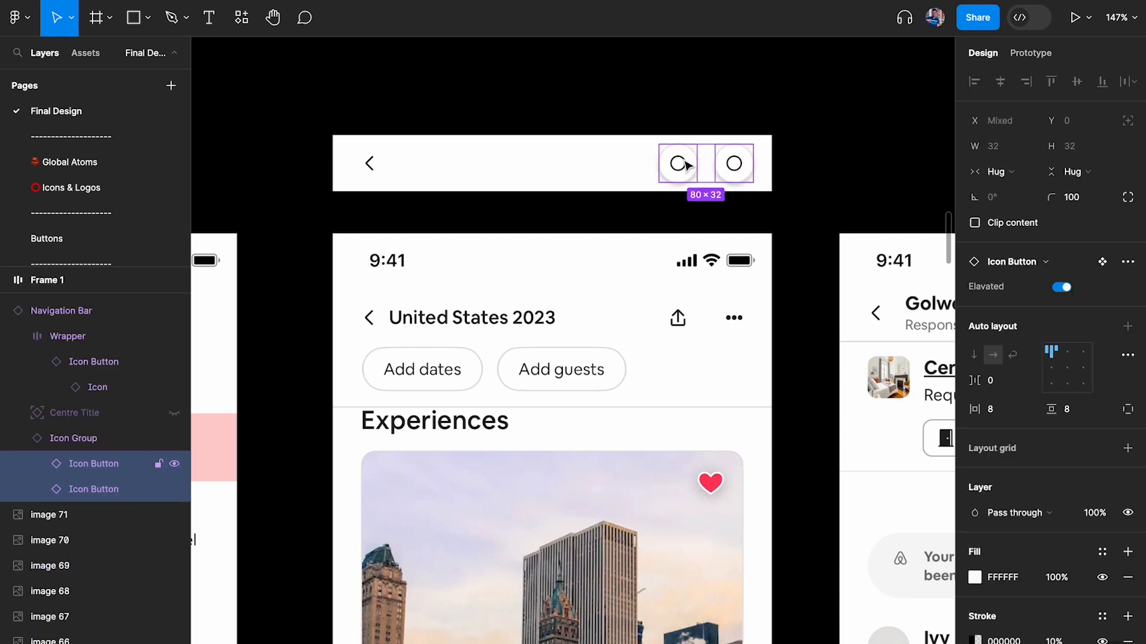
click(1062, 287)
click(882, 174)
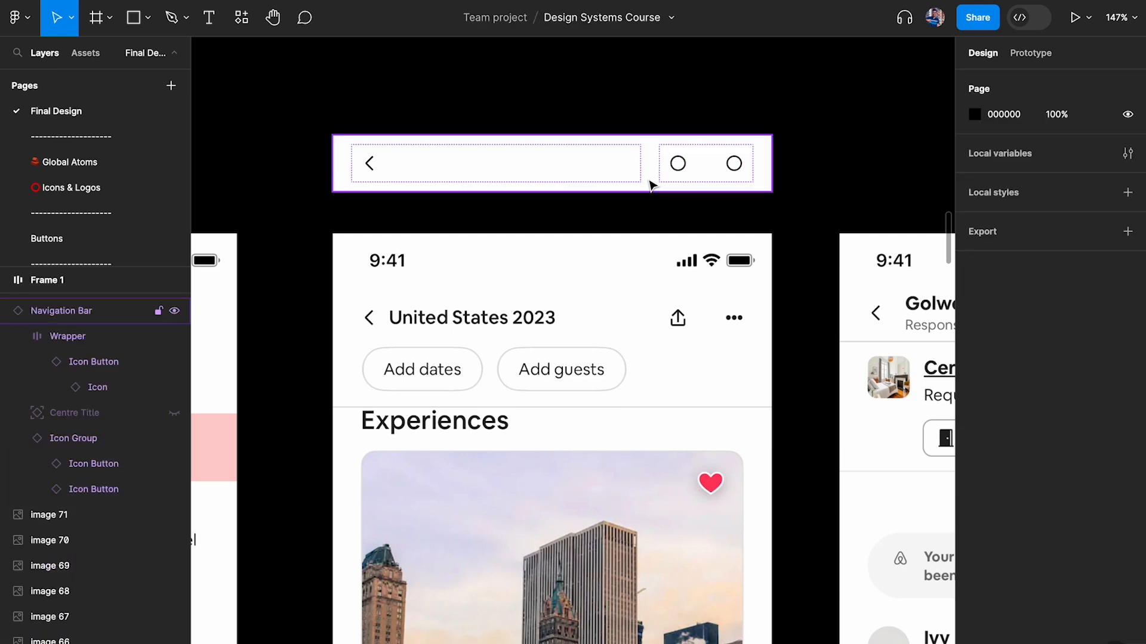
Step: Turn on the title of the Navigation Bar above the United States 2023 screen
click(764, 179)
click(1061, 312)
click(805, 120)
scroll(804, 119, down, 2)
scroll(804, 118, right, 3)
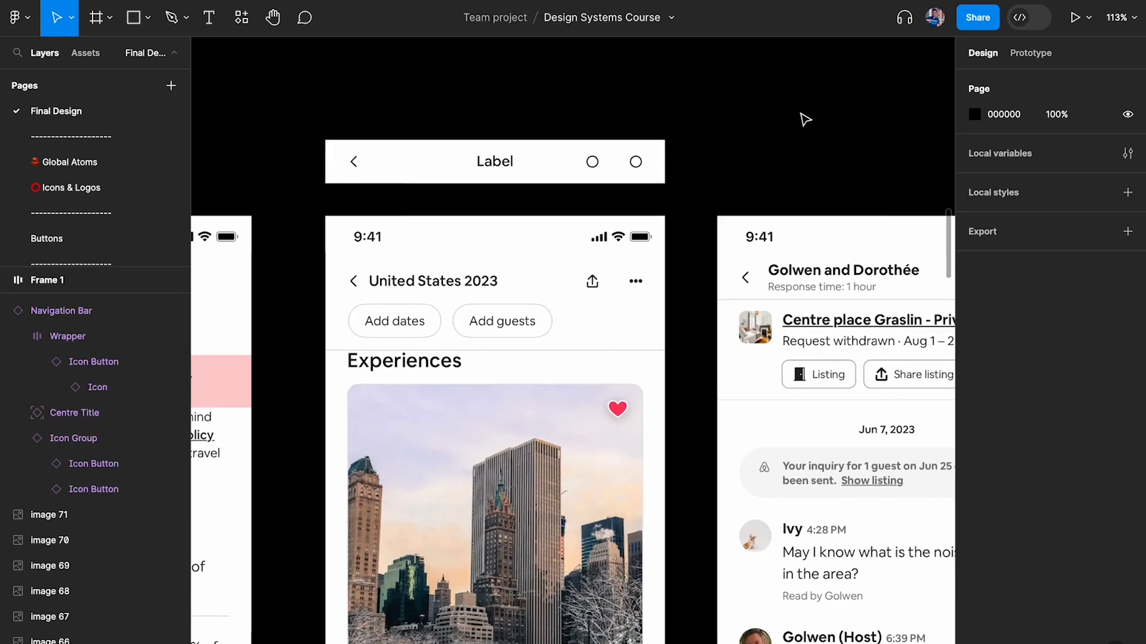
scroll(610, 155, up, 2)
scroll(612, 155, right, 1)
scroll(611, 155, down, 2)
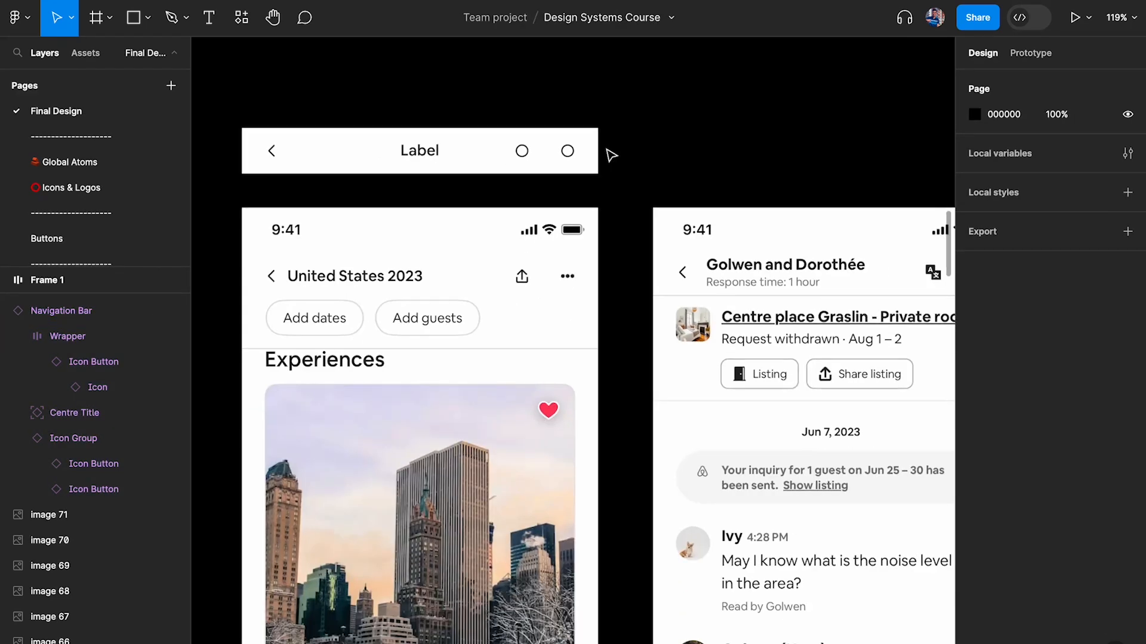
Step: Measure the gap between the back arrow and the United States 2023 title by drawing a rectangle across it
scroll(257, 287, up, 10)
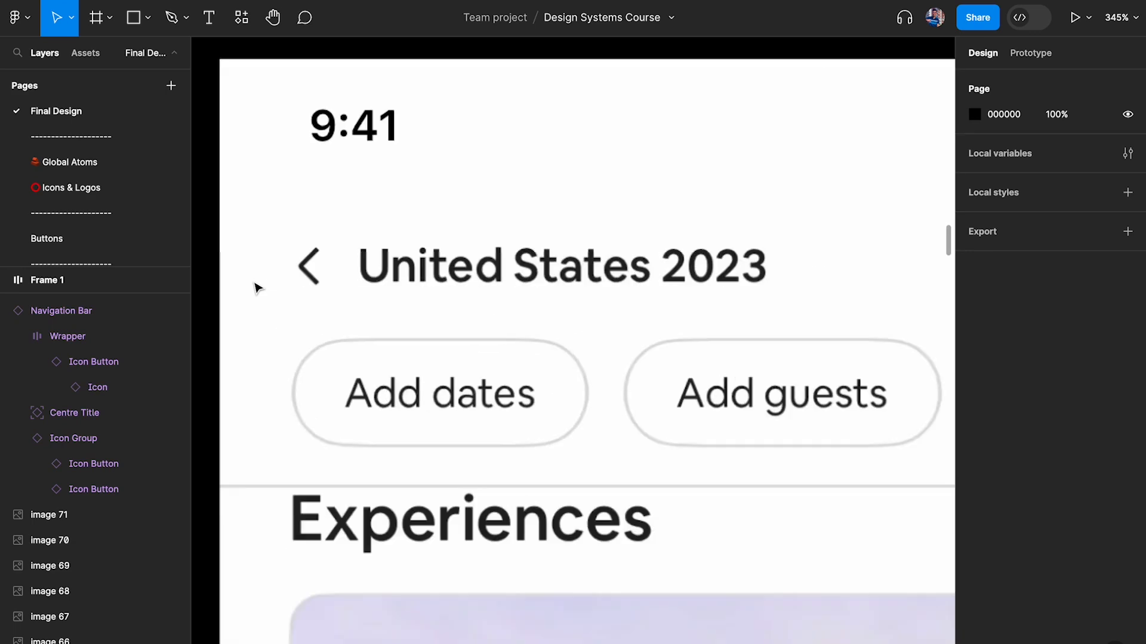
scroll(359, 285, up, 3)
key(r)
drag(338, 167, 460, 302)
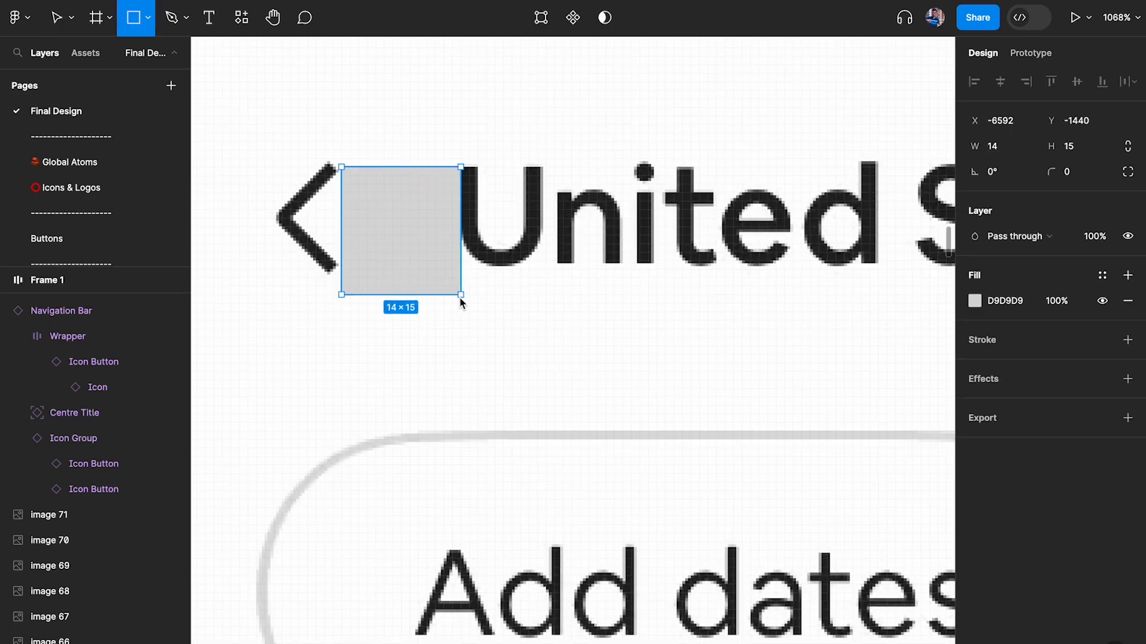
Step: Measure the arrow-to-title gap on the chat screen with another rectangle, and delete both measuring rectangles
scroll(460, 301, down, 5)
scroll(460, 300, left, 5)
scroll(611, 251, up, 5)
key(ctrl+v)
drag(595, 350, 760, 215)
scroll(678, 150, down, 10)
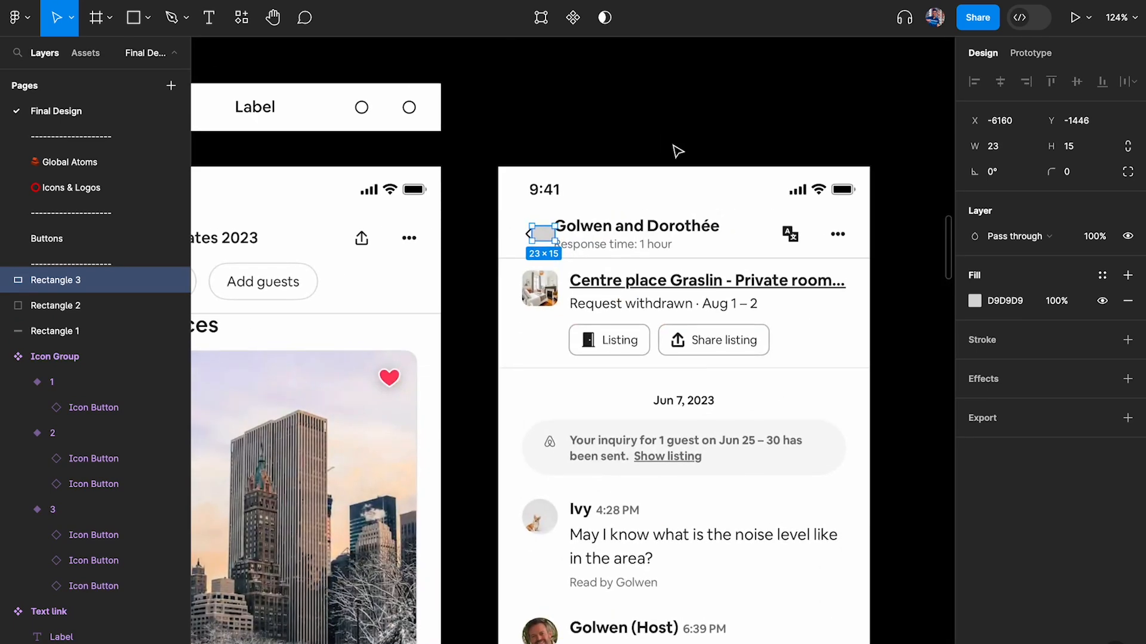
scroll(678, 151, left, 5)
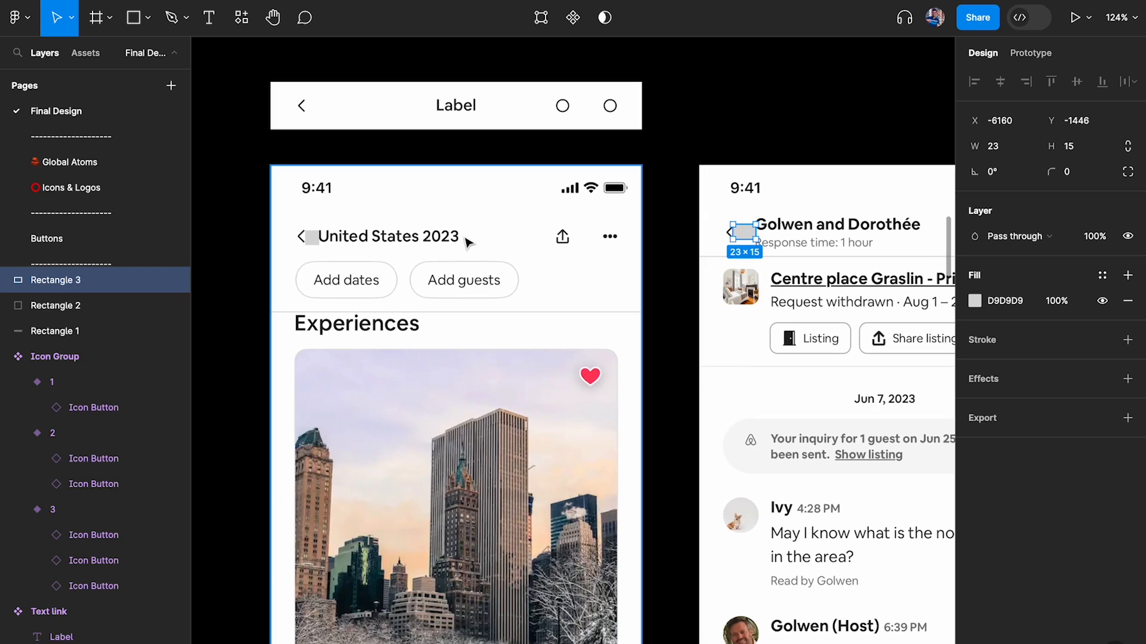
shift+click(311, 238)
key(Delete)
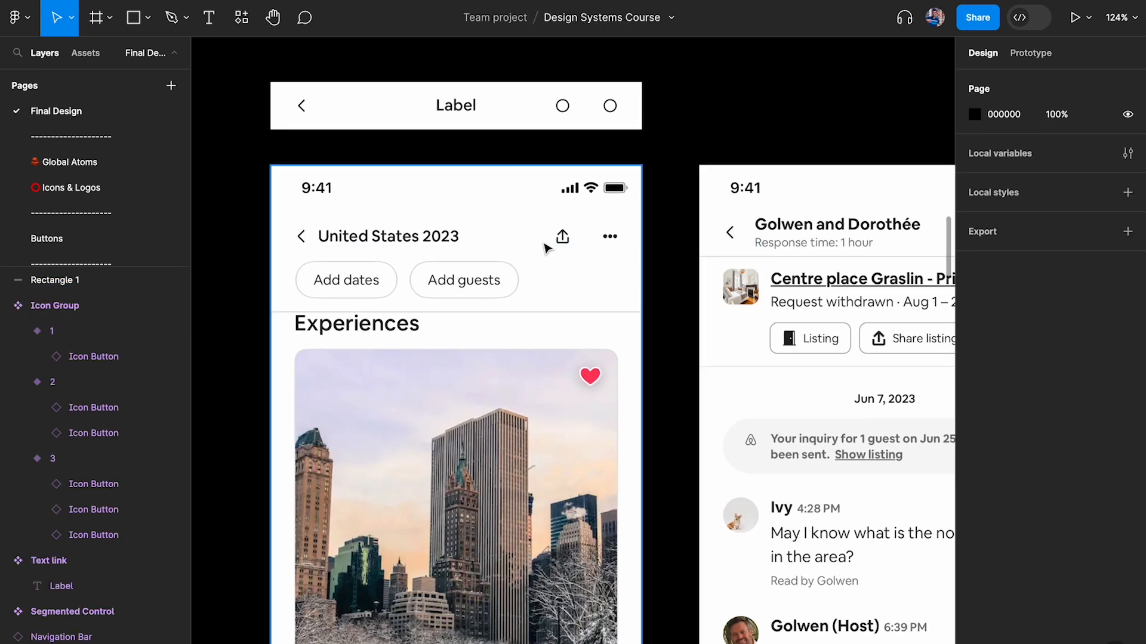
scroll(432, 130, up, 1)
scroll(432, 130, right, 1)
click(432, 130)
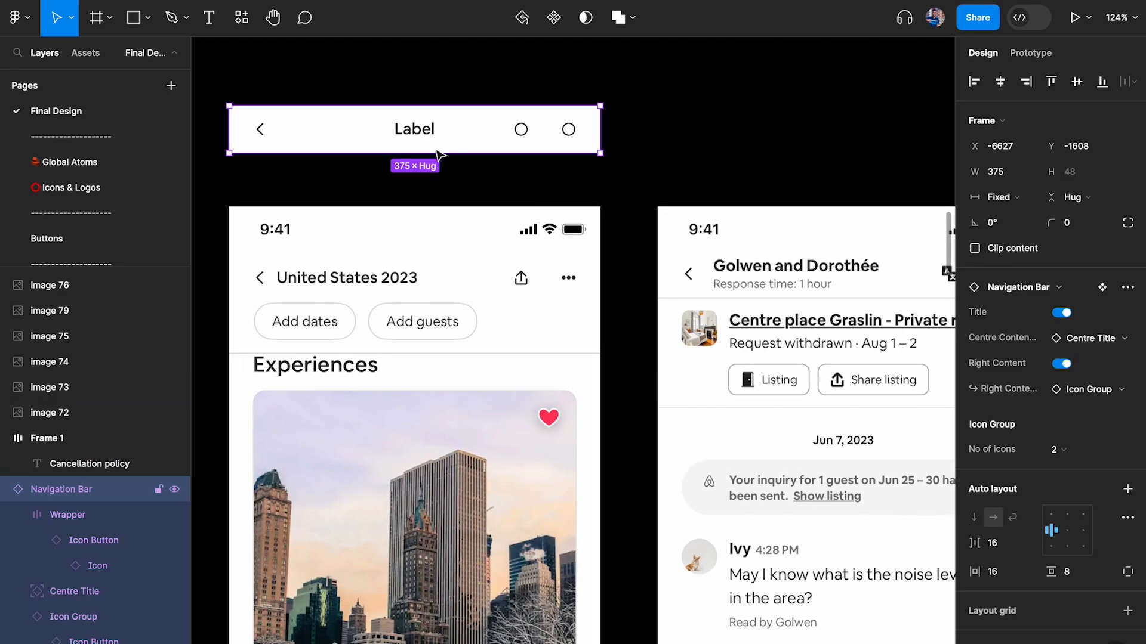
scroll(1058, 238, down, 2)
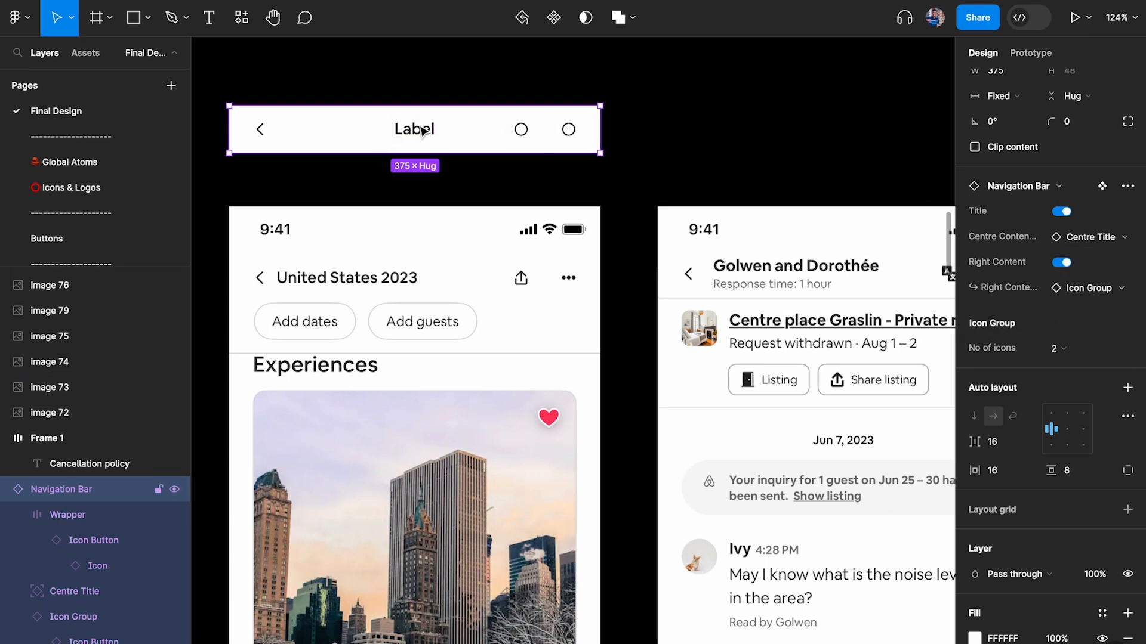
scroll(421, 131, left, 2)
scroll(421, 131, up, 1)
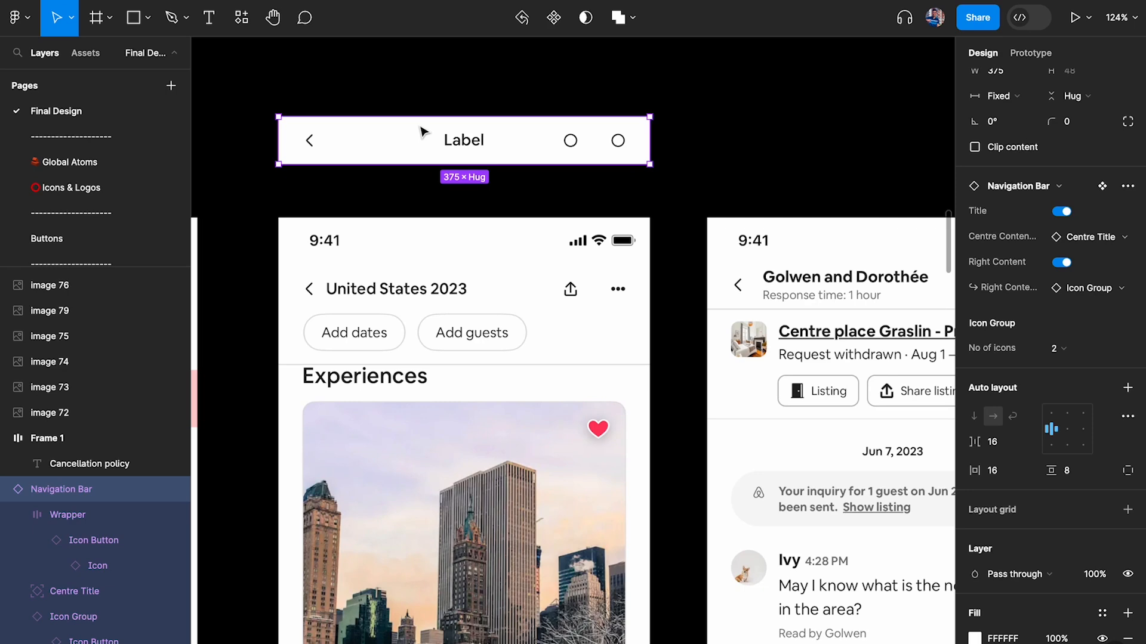
Step: Move the main Navigation Bar component above its instance at the United States 2023 screen and add a second variant
scroll(421, 131, down, 10)
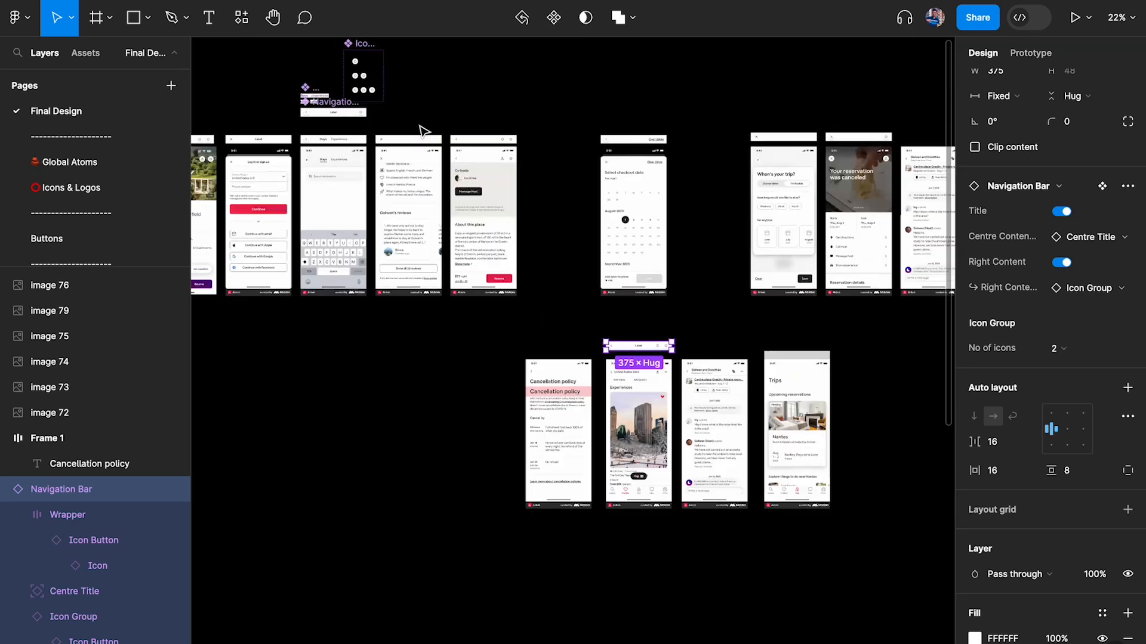
scroll(338, 188, up, 5)
click(373, 197)
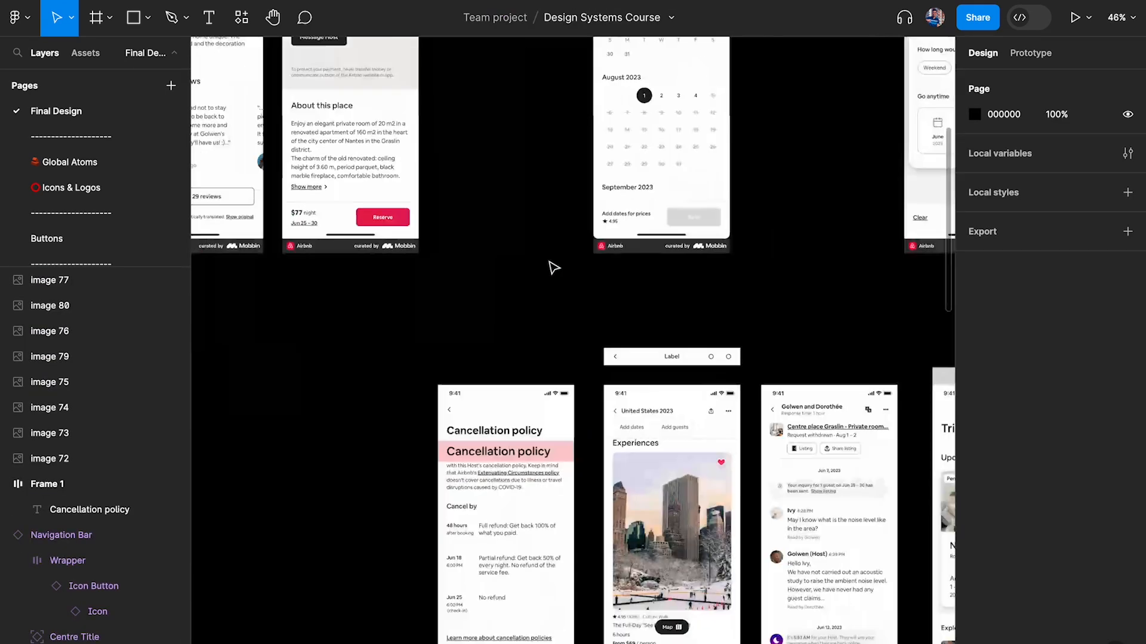
scroll(553, 268, right, 2)
scroll(554, 268, down, 2)
scroll(583, 300, up, 5)
drag(531, 247, 532, 272)
scroll(532, 274, up, 5)
click(1050, 319)
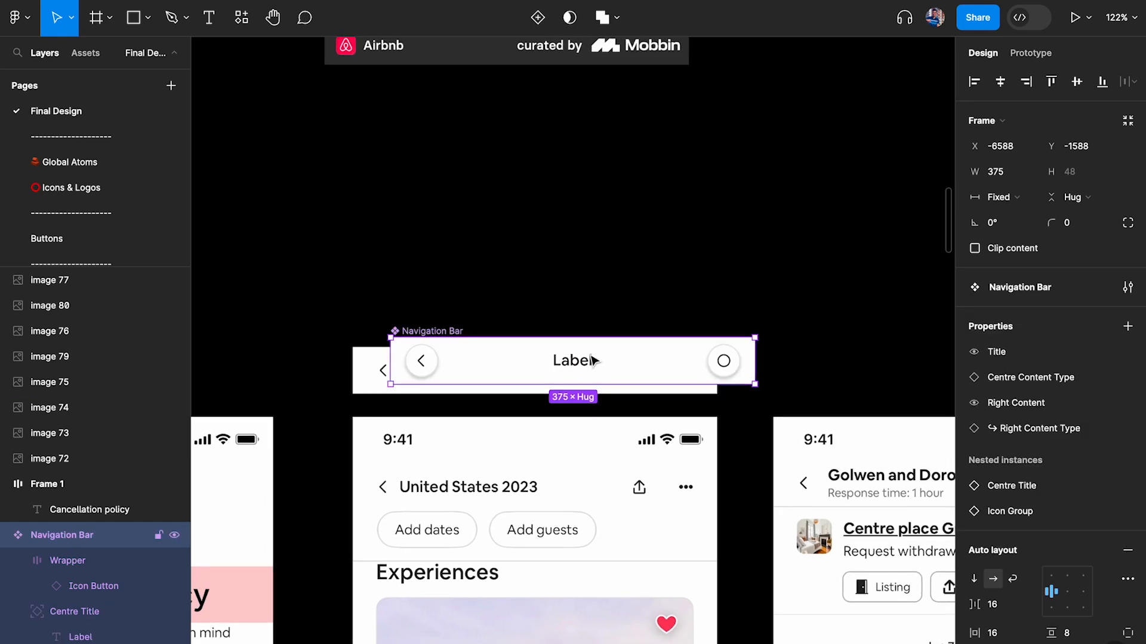
drag(591, 357, 554, 193)
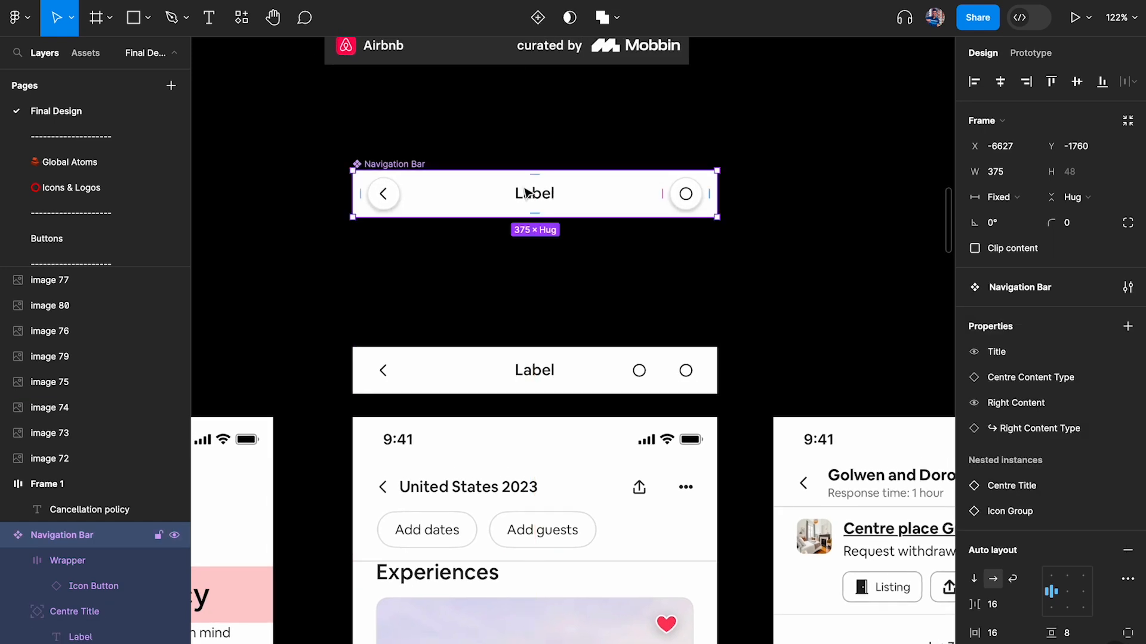
click(538, 17)
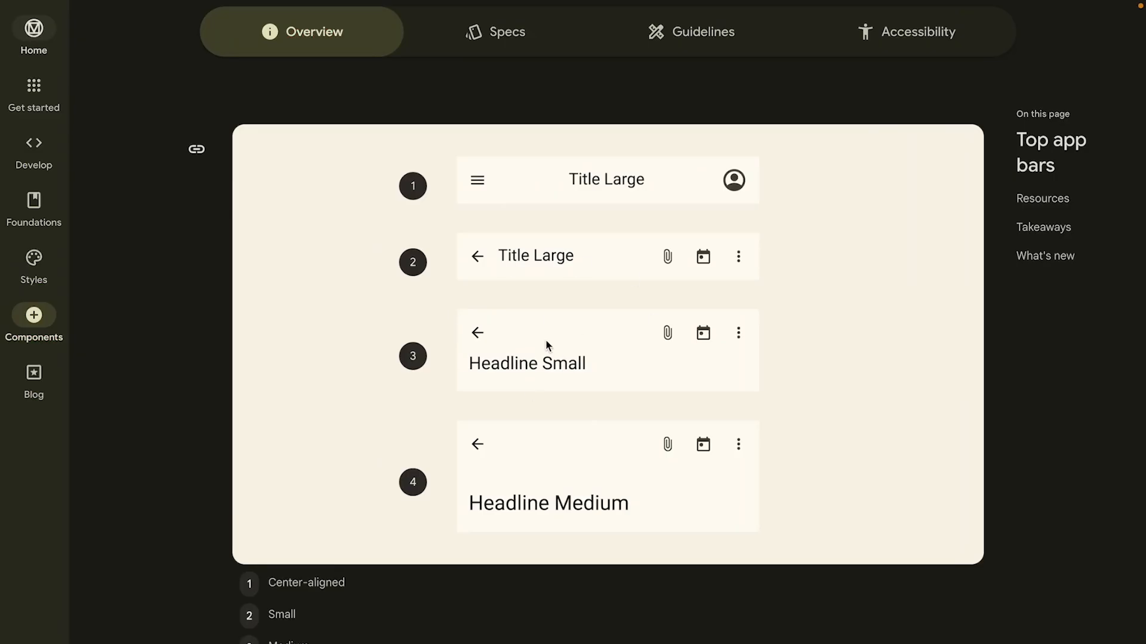
Step: Switch to the Material Design page in the browser and examine the overview of top app bar types
scroll(507, 326, up, 2)
drag(320, 170, 690, 173)
click(568, 169)
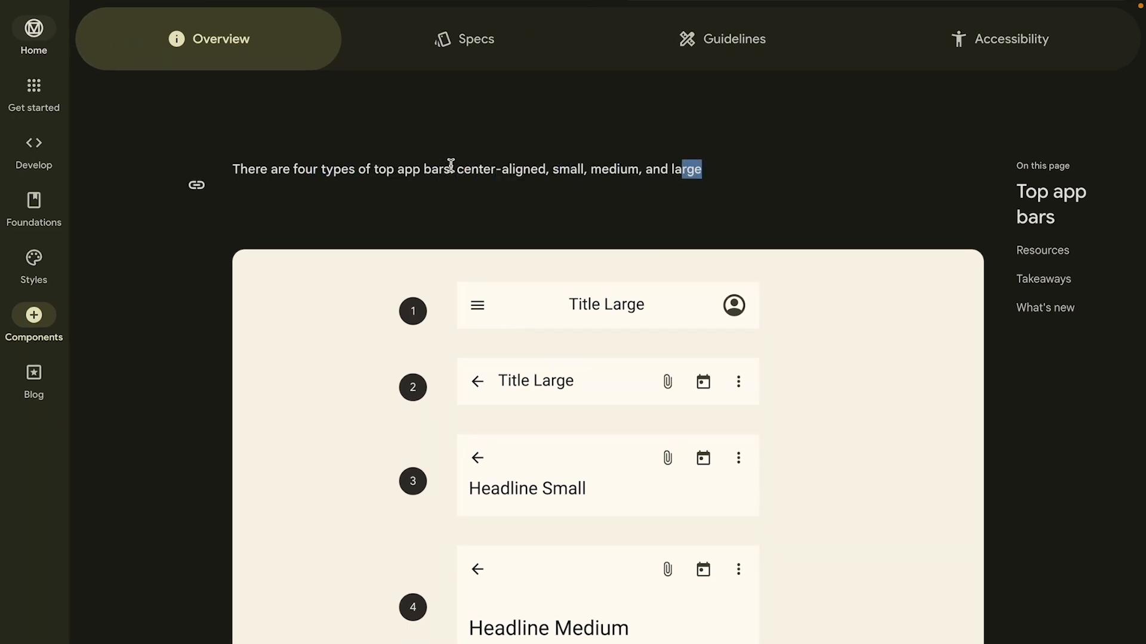
drag(459, 169, 582, 168)
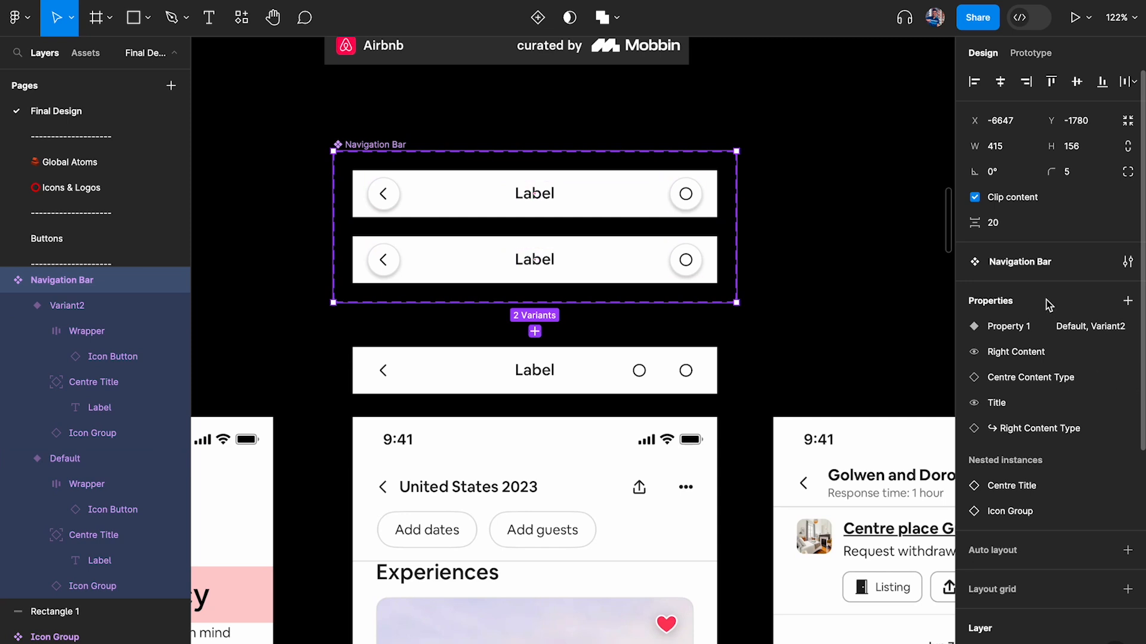
Step: Rename the Navigation Bar's variant property from Property 1 to Title Alignment
double_click(1011, 327)
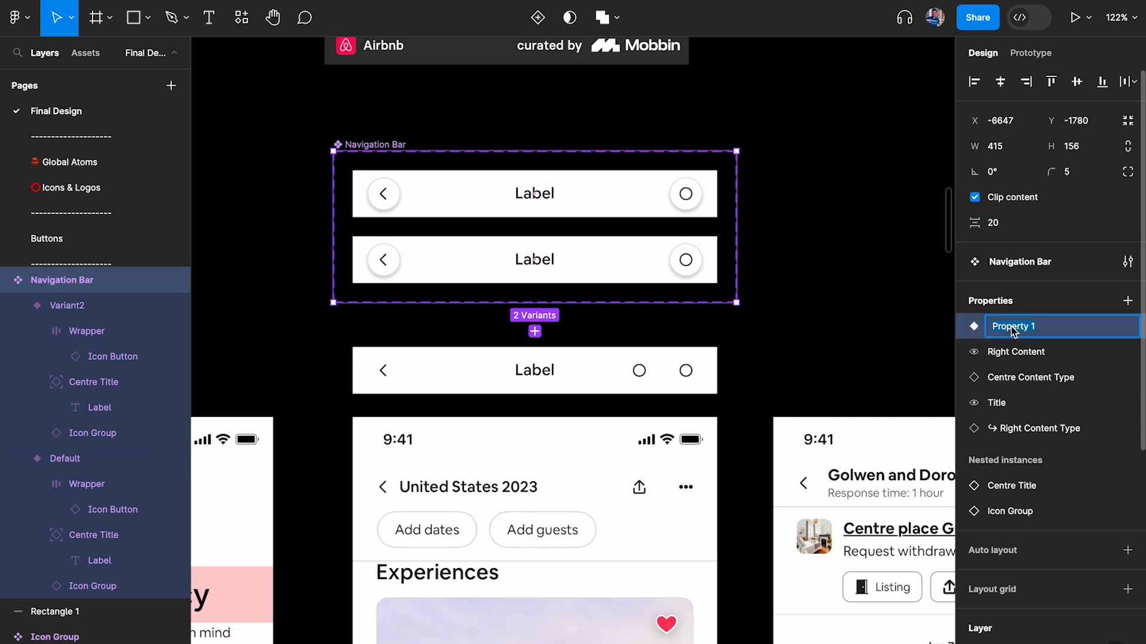
text(Title)
text( Alignment)
key(Return)
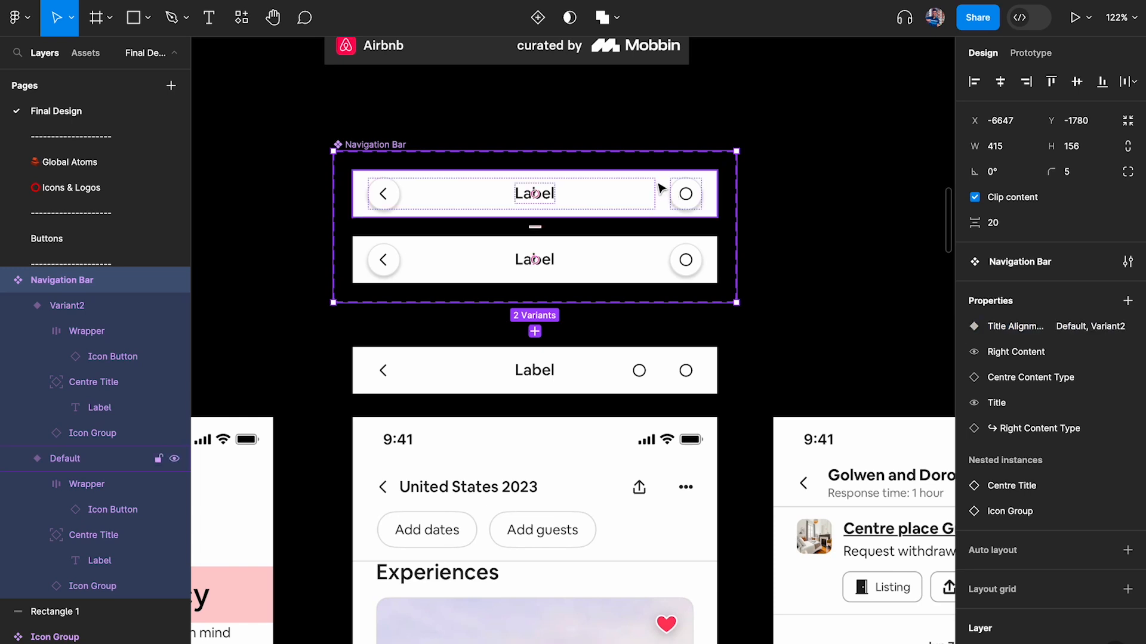
Step: Set the Title Alignment value to Centre for the first Navigation Bar variant and Left for the second
click(668, 194)
click(1068, 378)
text(Centre)
key(Return)
click(681, 260)
click(1067, 379)
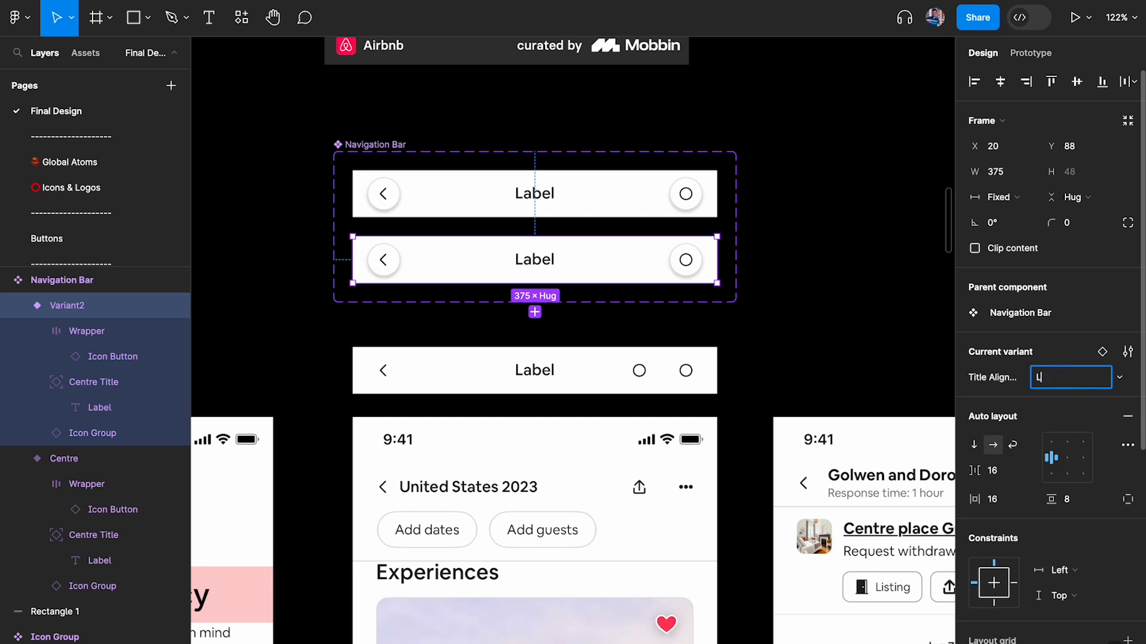
text(Left)
key(Return)
Step: Set the Title Alignment of the Navigation Bar instance above the United States 2023 screen to Left
scroll(517, 249, up, 5)
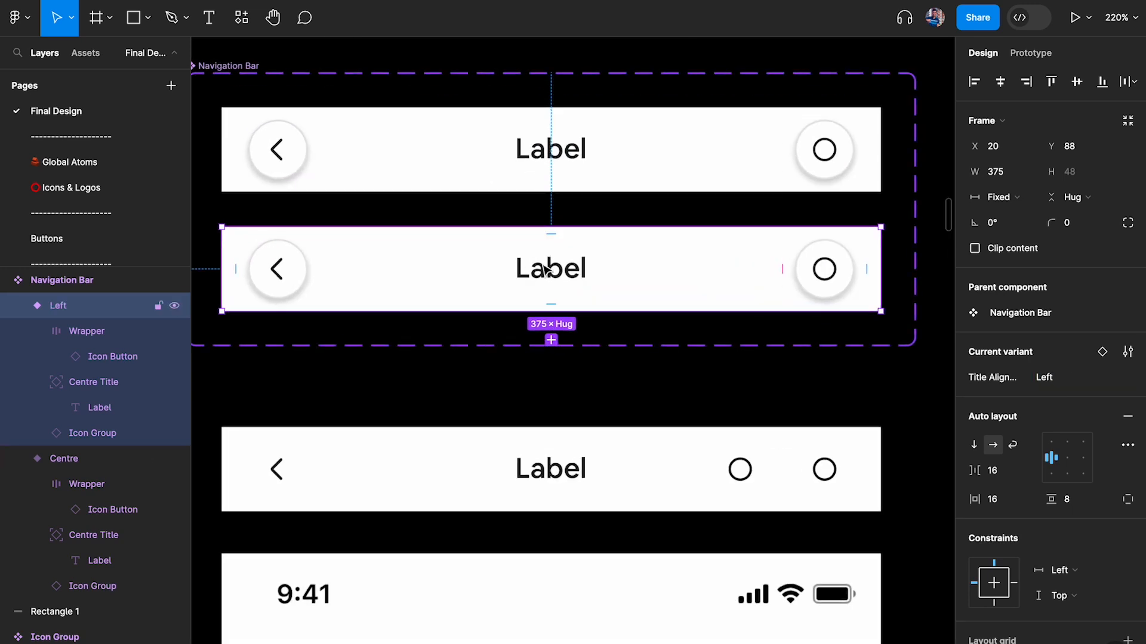
scroll(558, 467, down, 2)
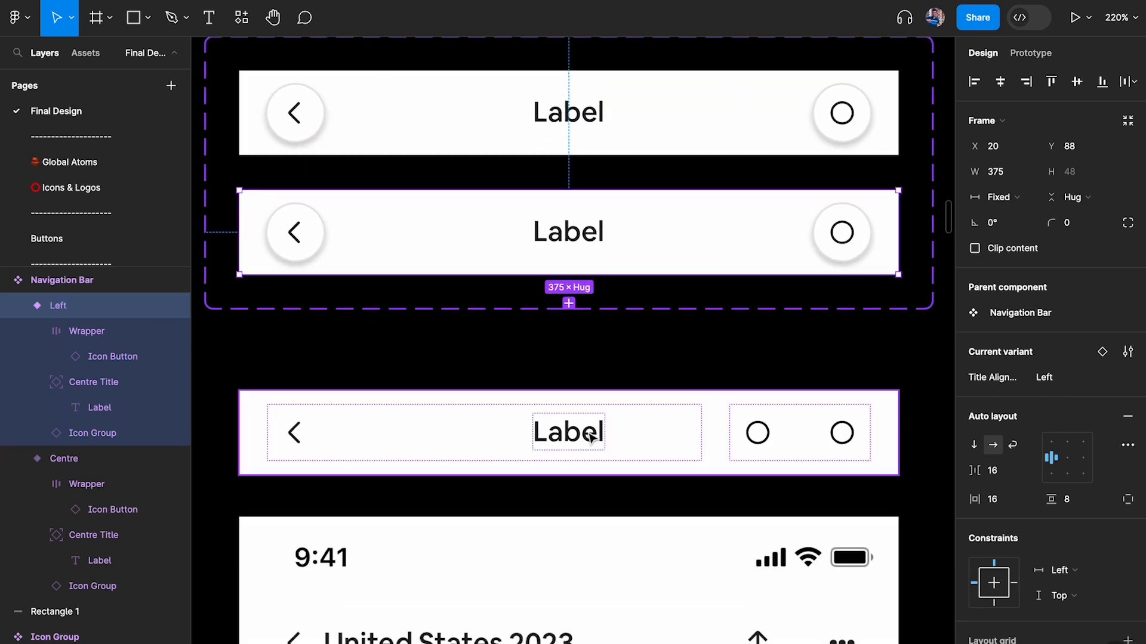
click(591, 437)
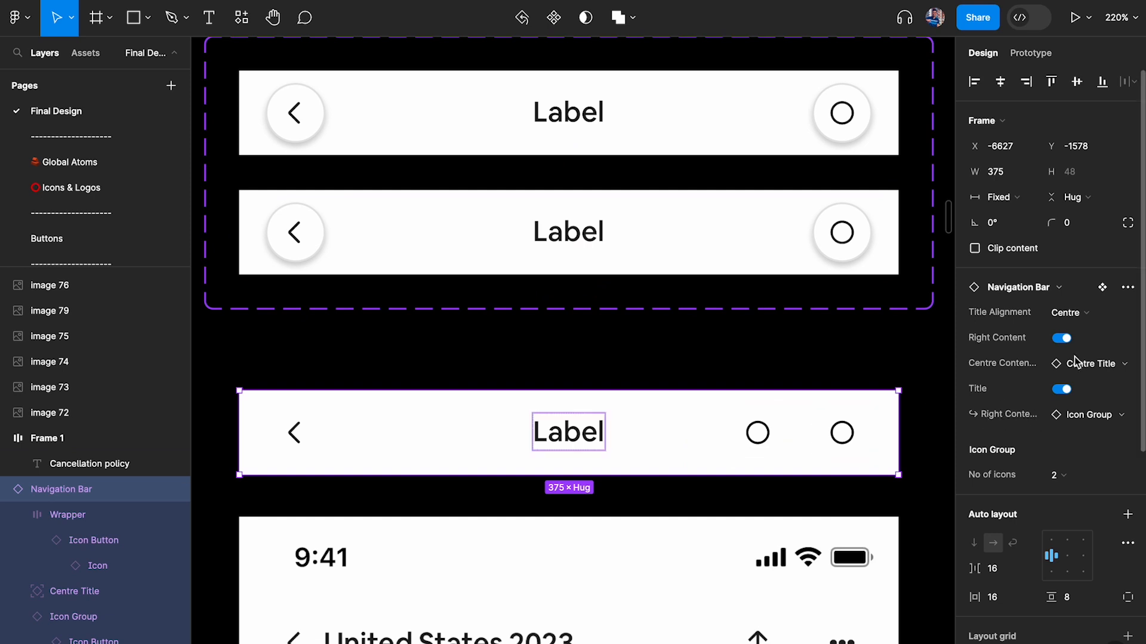
click(1041, 316)
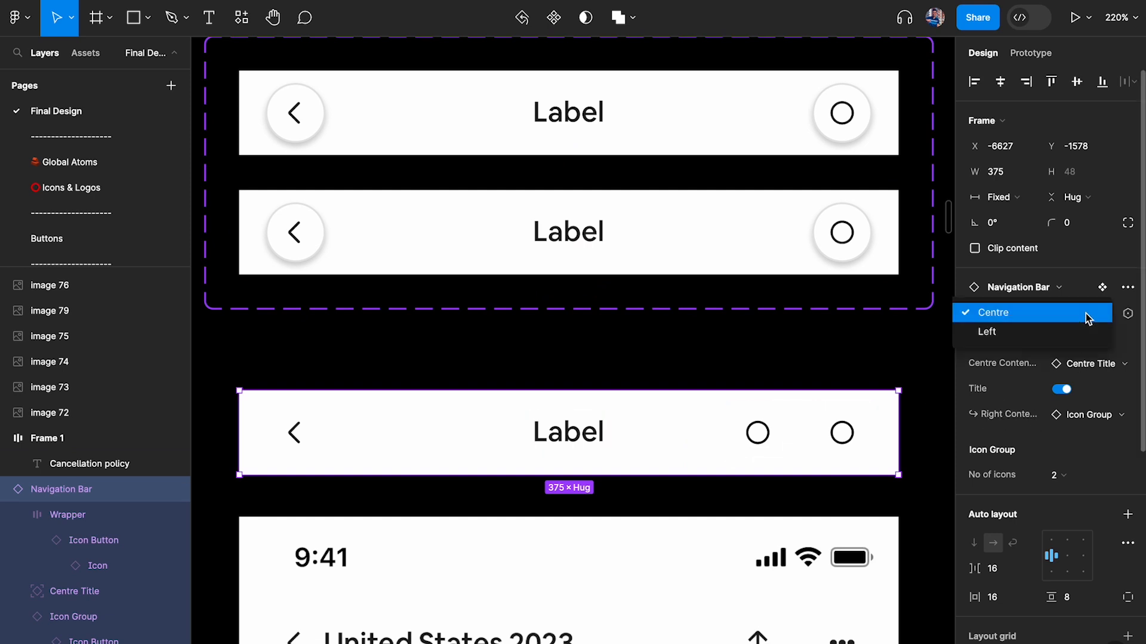
click(1055, 327)
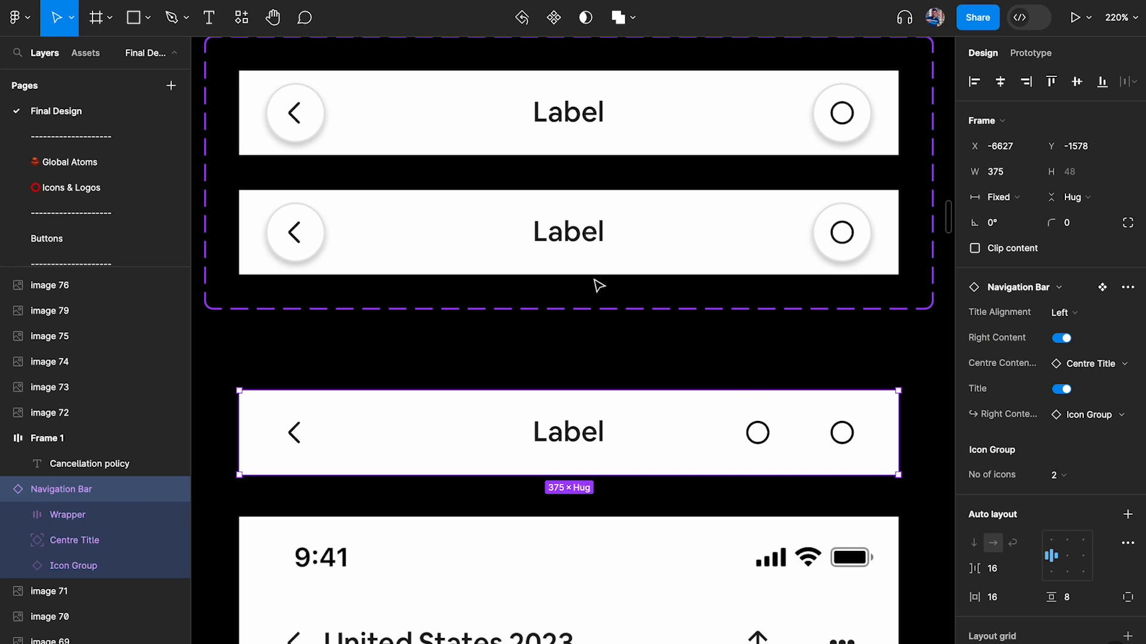
Step: Turn off absolute positioning for the Centre Title inside the Left variant of the Navigation Bar
scroll(517, 248, left, 1)
scroll(601, 223, down, 3)
click(599, 229)
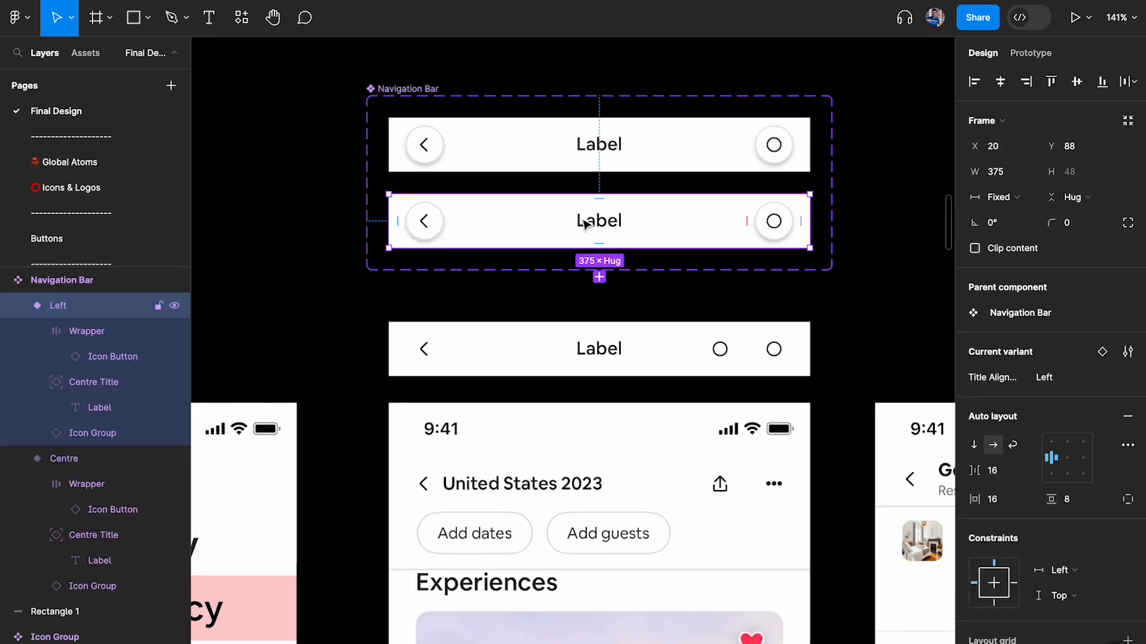
scroll(601, 227, right, 1)
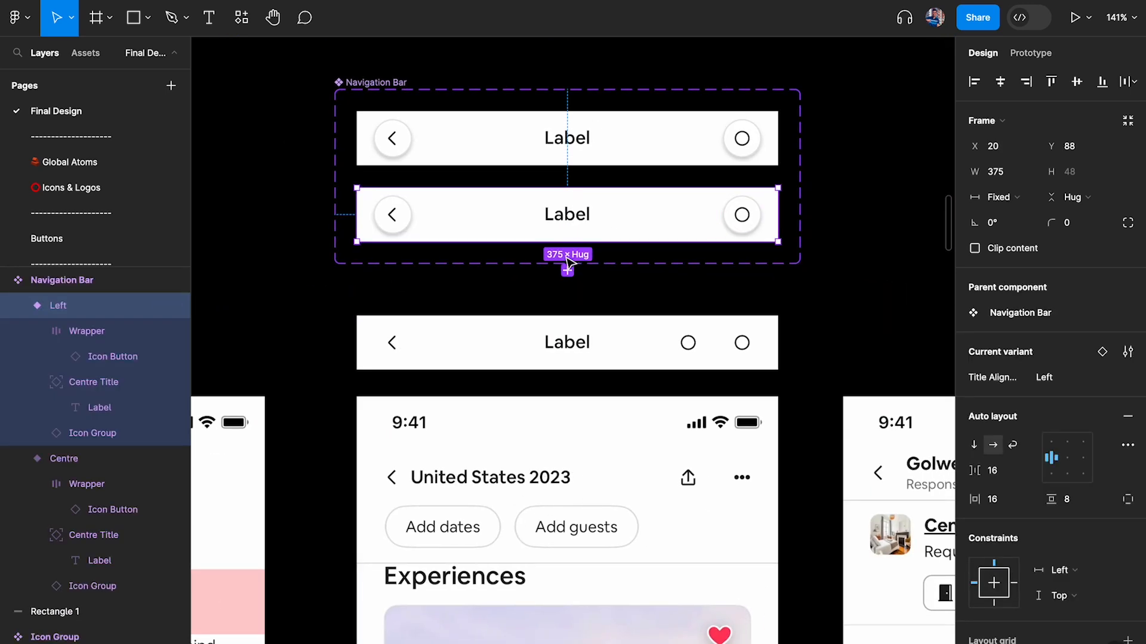
scroll(603, 227, up, 5)
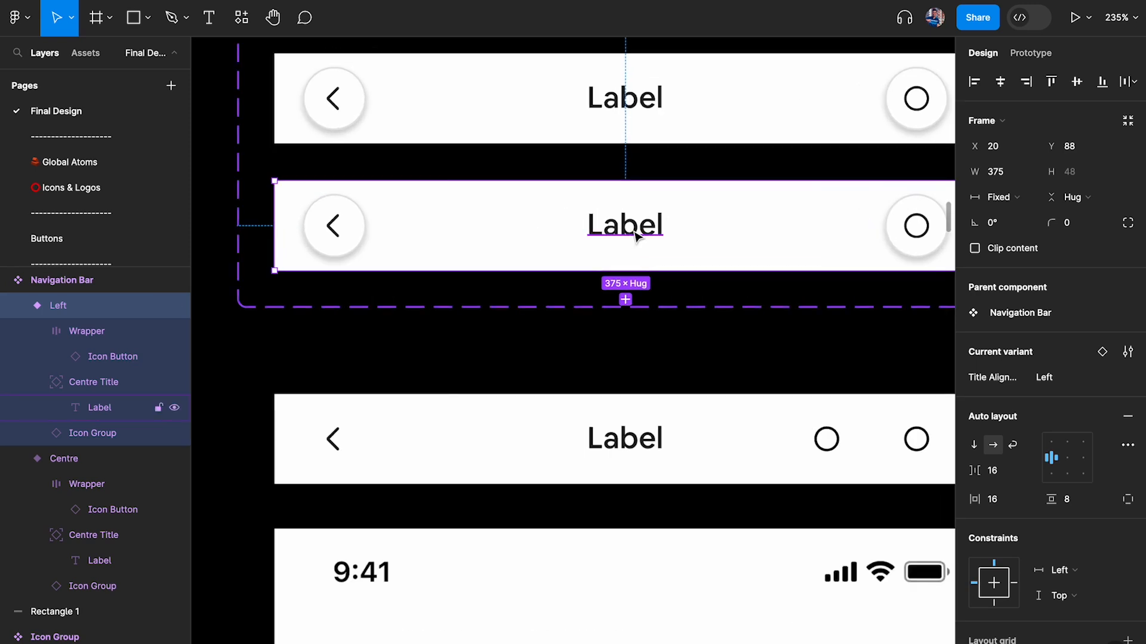
double_click(615, 227)
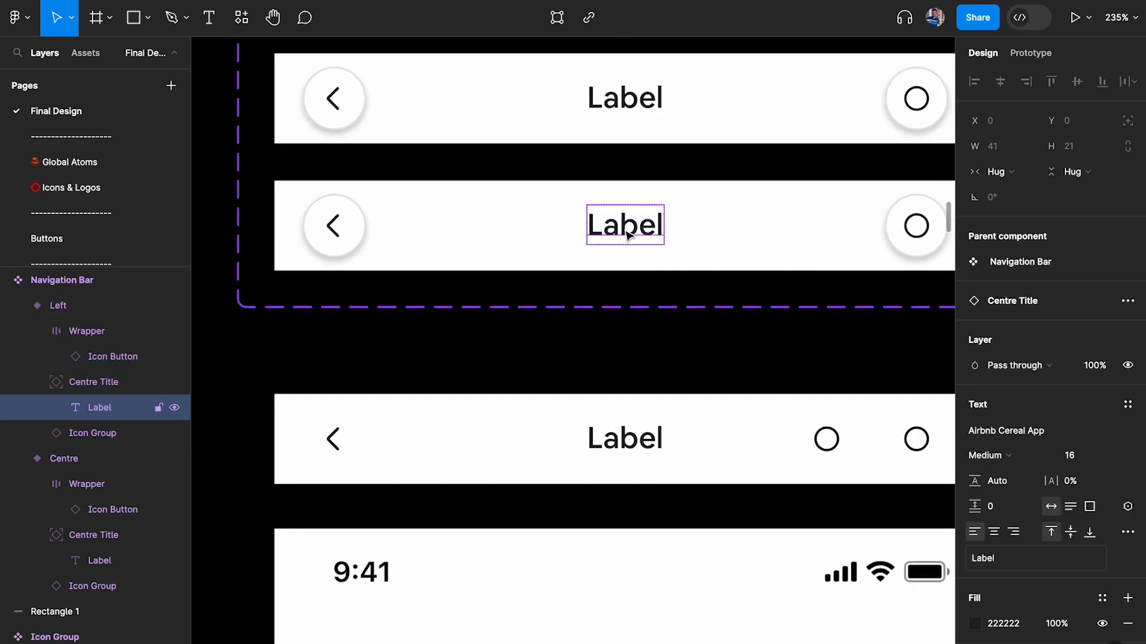
click(90, 387)
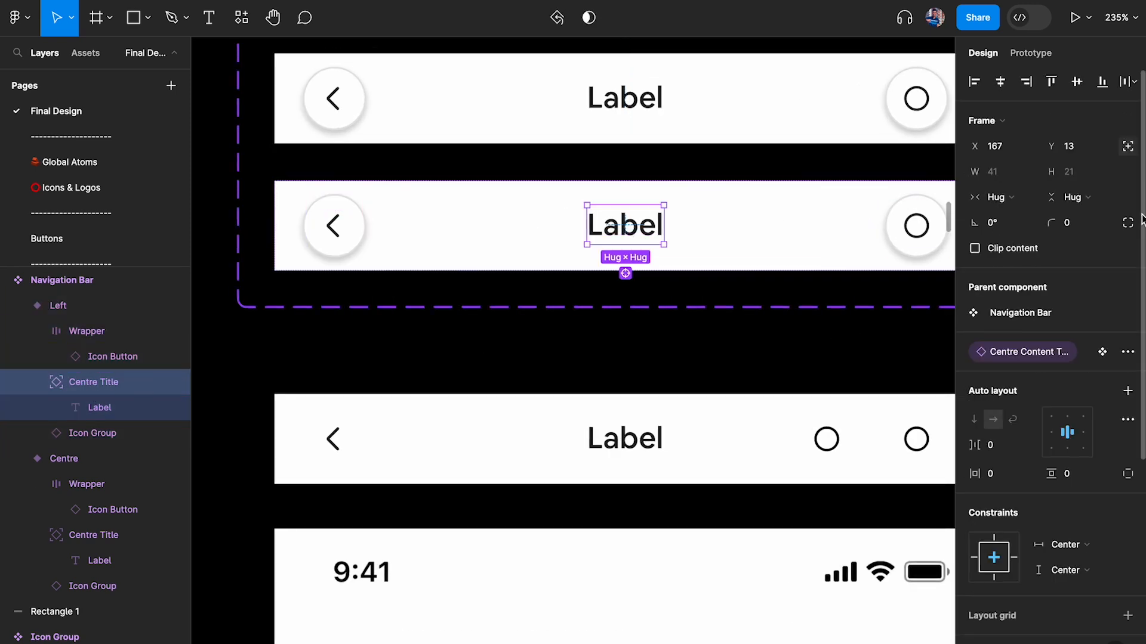
click(1128, 146)
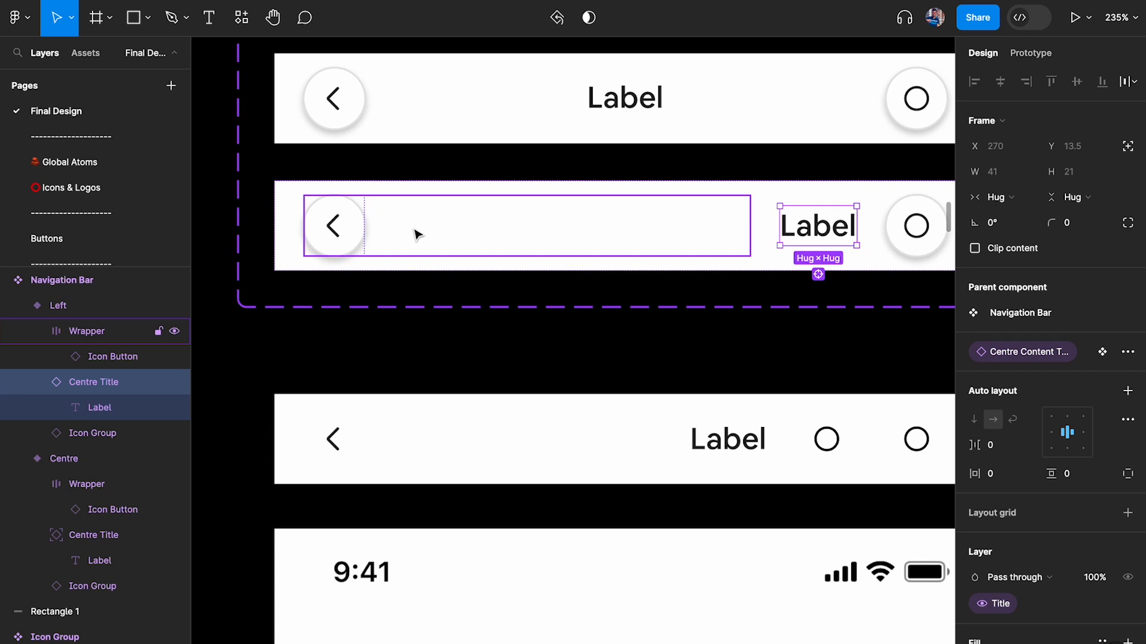
Step: Move the Centre Title into the Wrapper beside the back button in the Left variant of the Navigation Bar
click(65, 338)
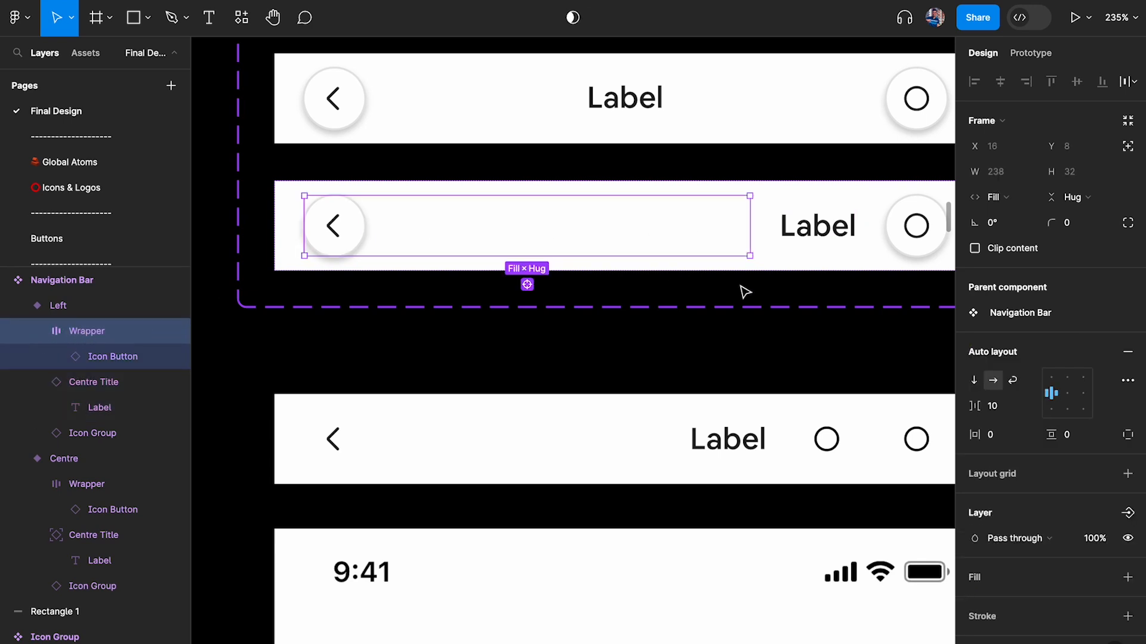
drag(817, 225, 617, 234)
scroll(503, 382, down, 3)
scroll(503, 383, up, 3)
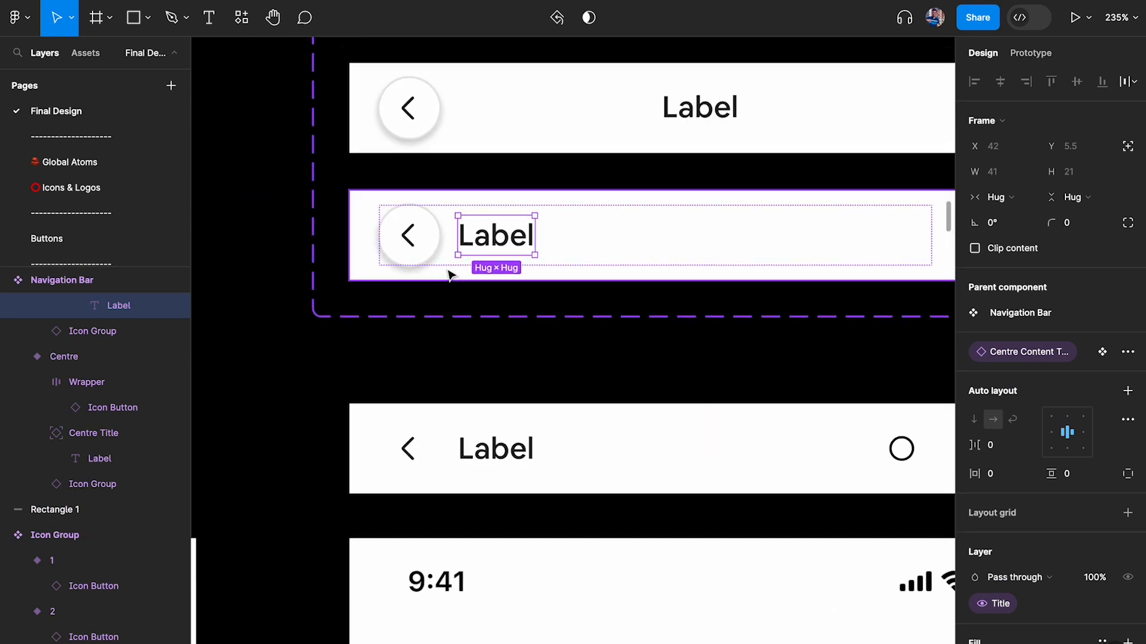
Step: Set the Left variant Wrapper's item spacing to 0 and compare the title position with the United States 2023 header
click(572, 238)
click(1010, 409)
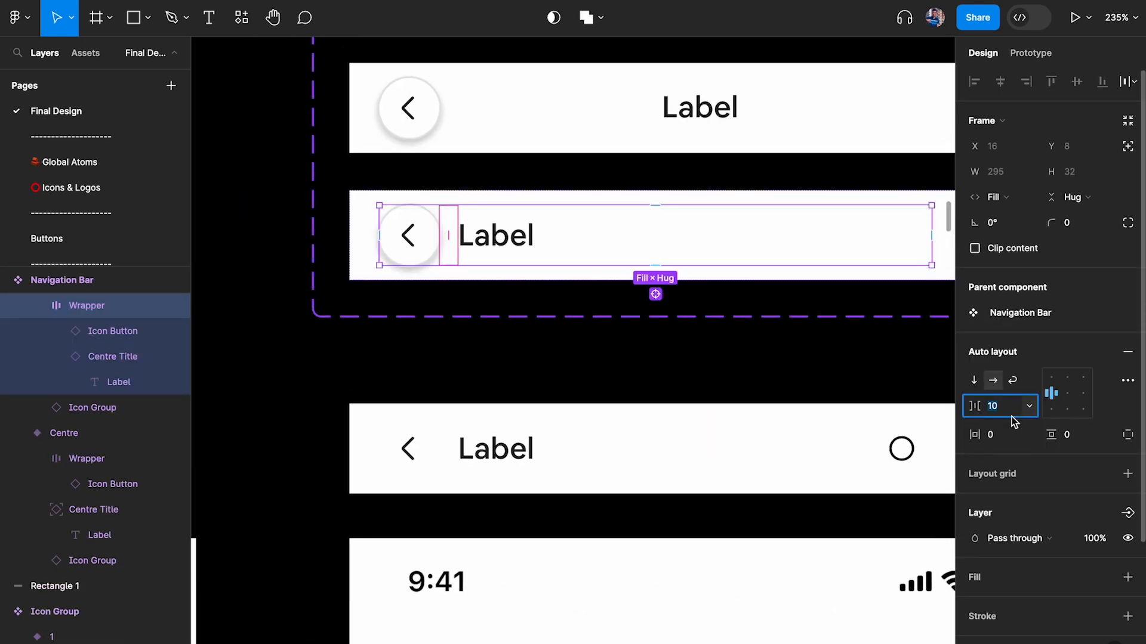
text(0)
key(Return)
scroll(638, 378, down, 3)
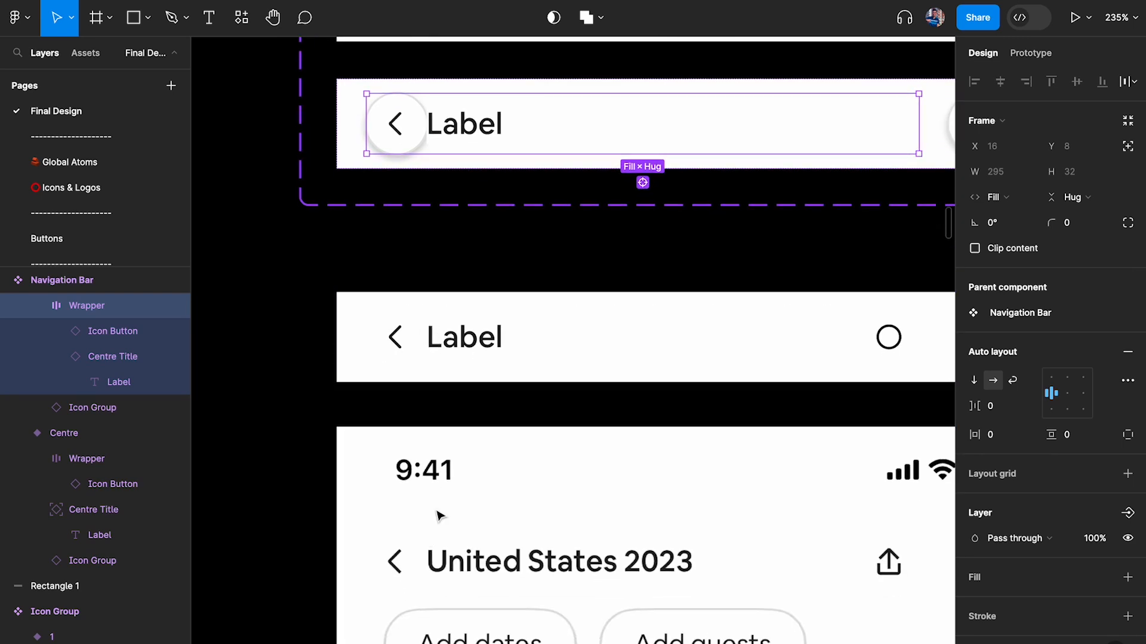
scroll(421, 279, up, 3)
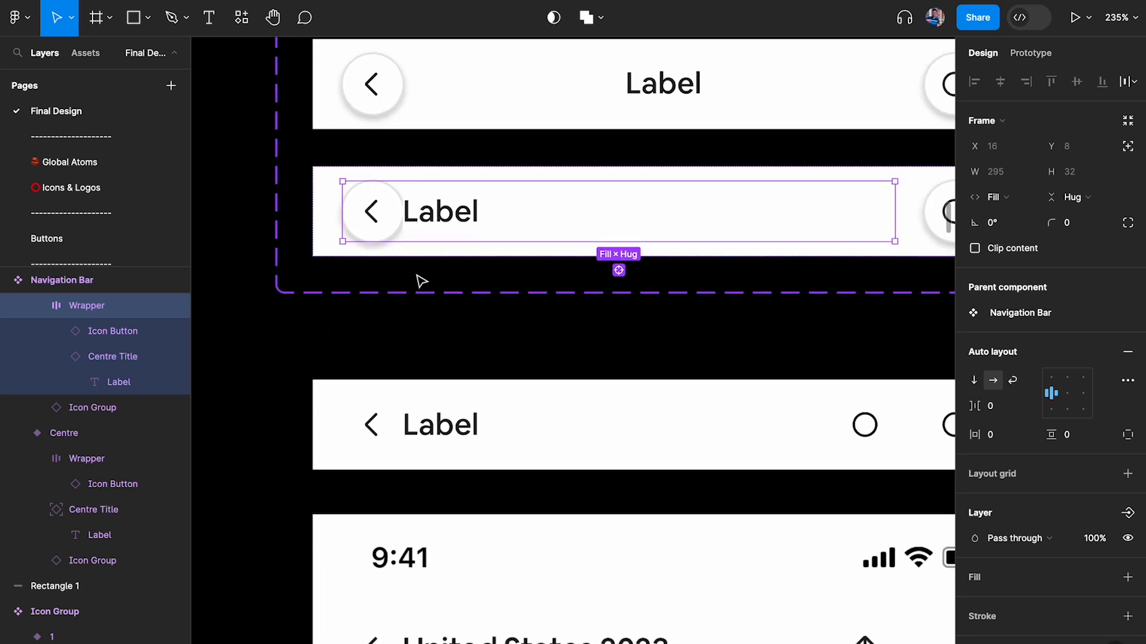
scroll(424, 222, down, 2)
Step: Go to the main component of the Centre Title and rename it Title
double_click(444, 221)
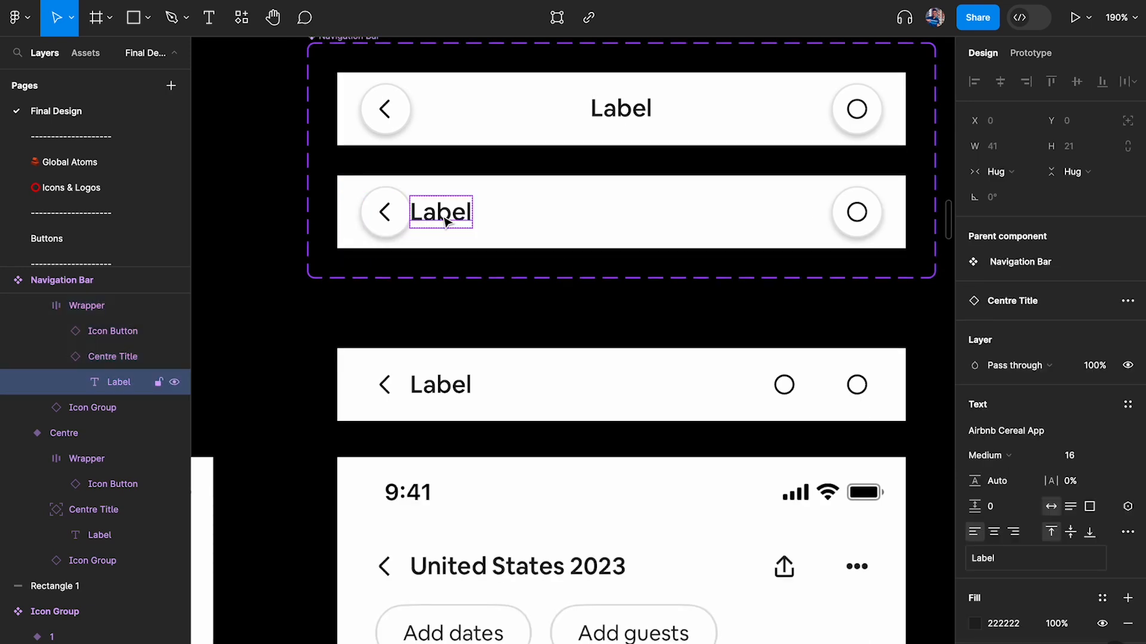
scroll(650, 301, down, 3)
scroll(737, 453, right, 5)
scroll(740, 452, up, 2)
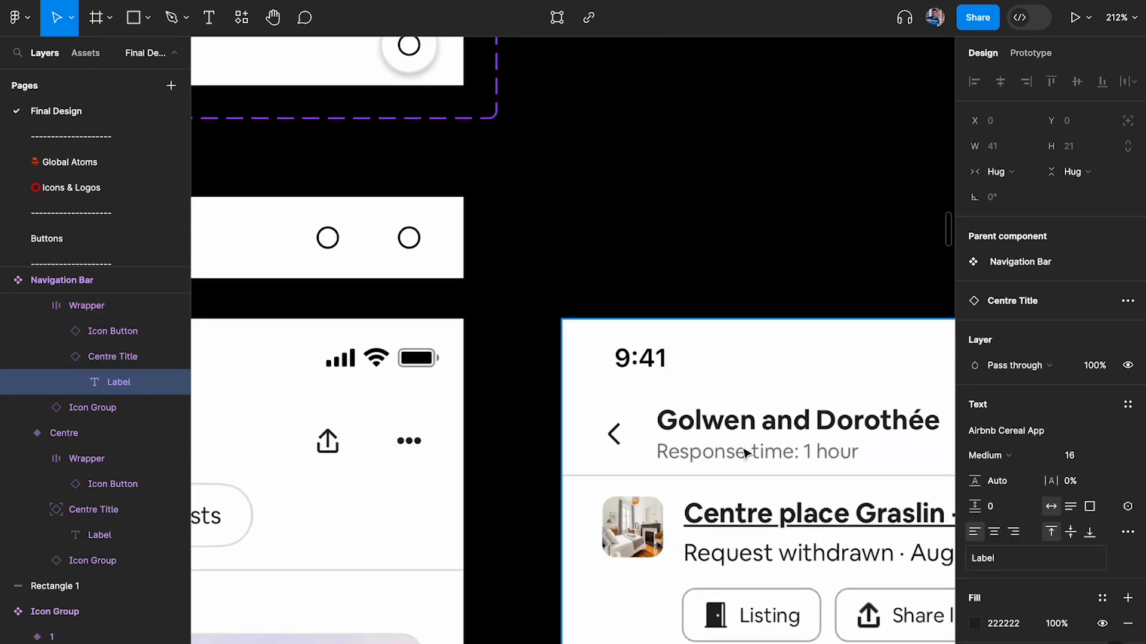
scroll(745, 453, down, 3)
click(91, 356)
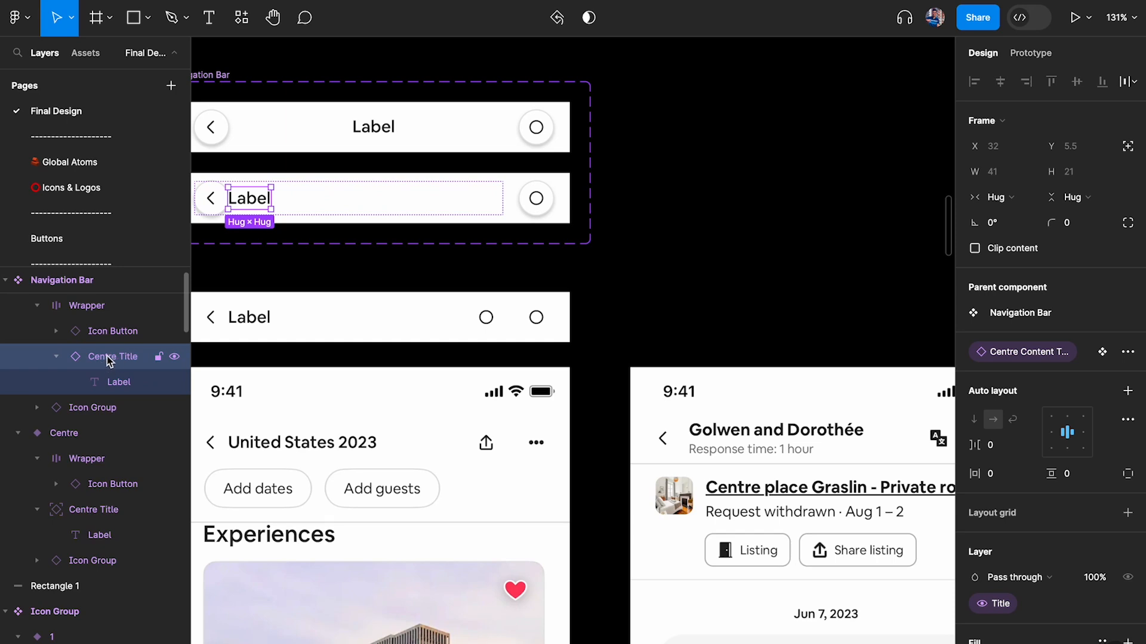
click(1101, 353)
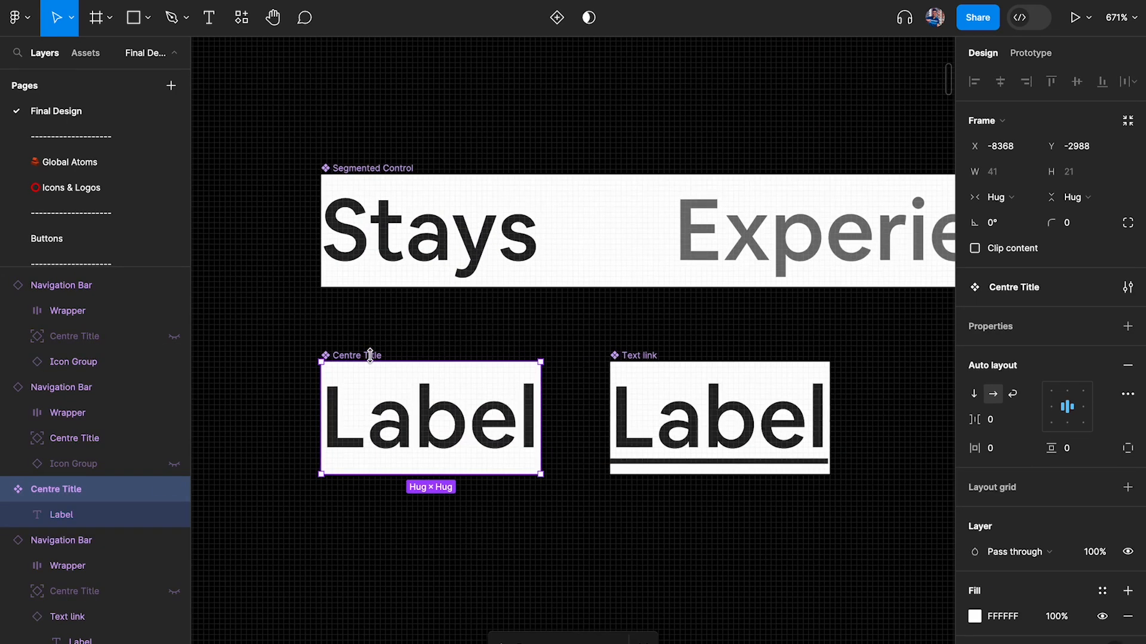
double_click(370, 356)
key(Return)
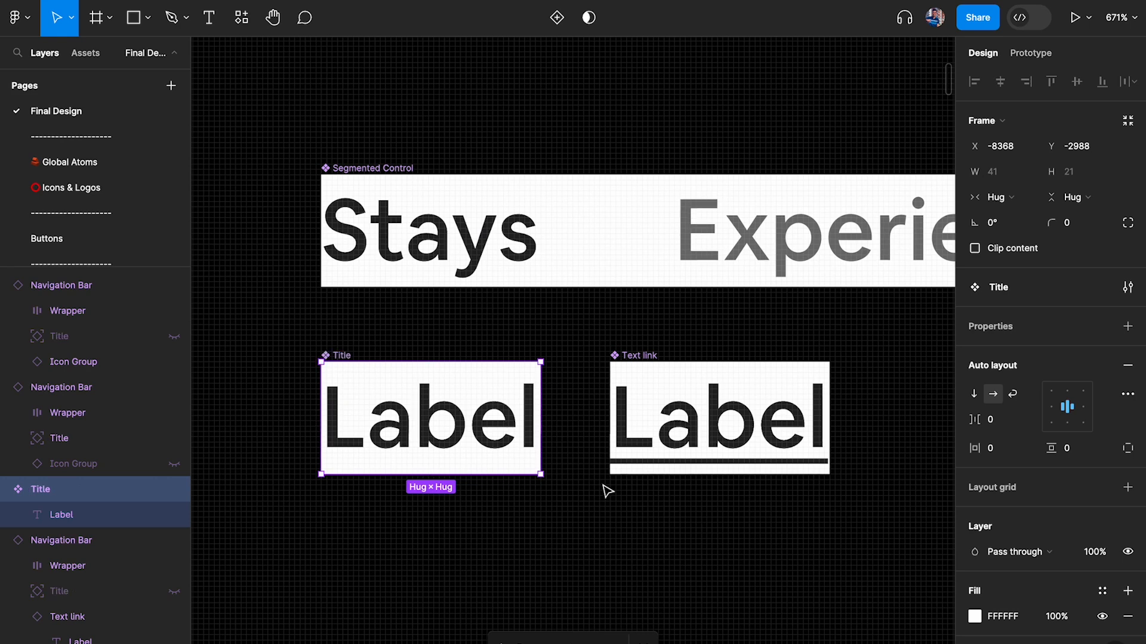
Step: Cut the Title main component from its current place and paste it over the header of the messaging reference screen
click(591, 637)
scroll(591, 440, down, 4)
scroll(591, 440, down, 6)
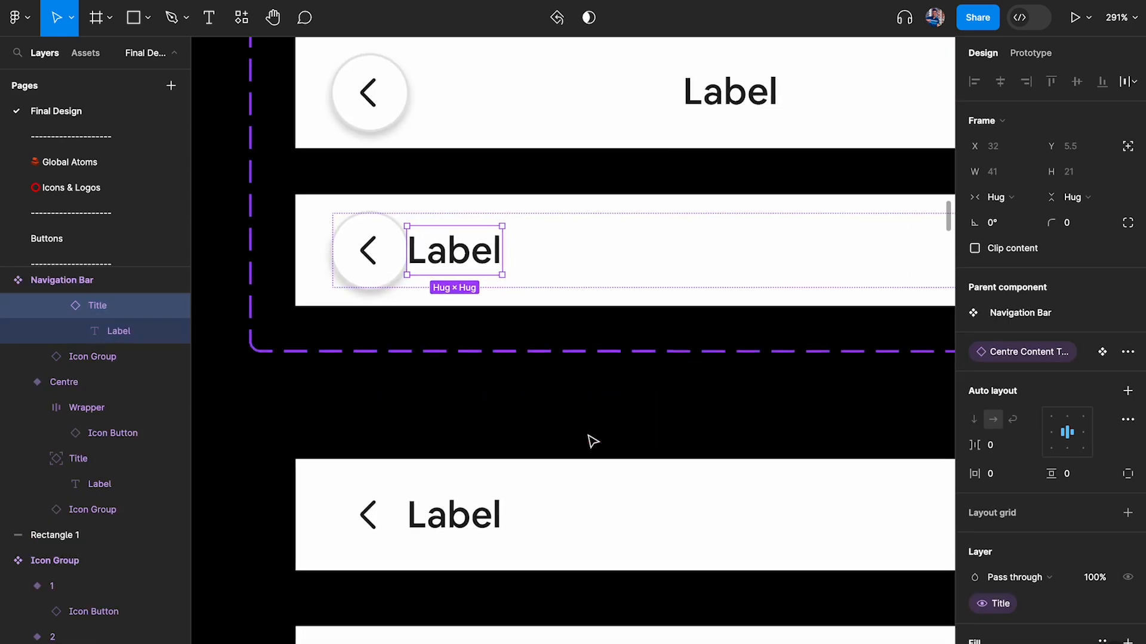
scroll(493, 309, left, 3)
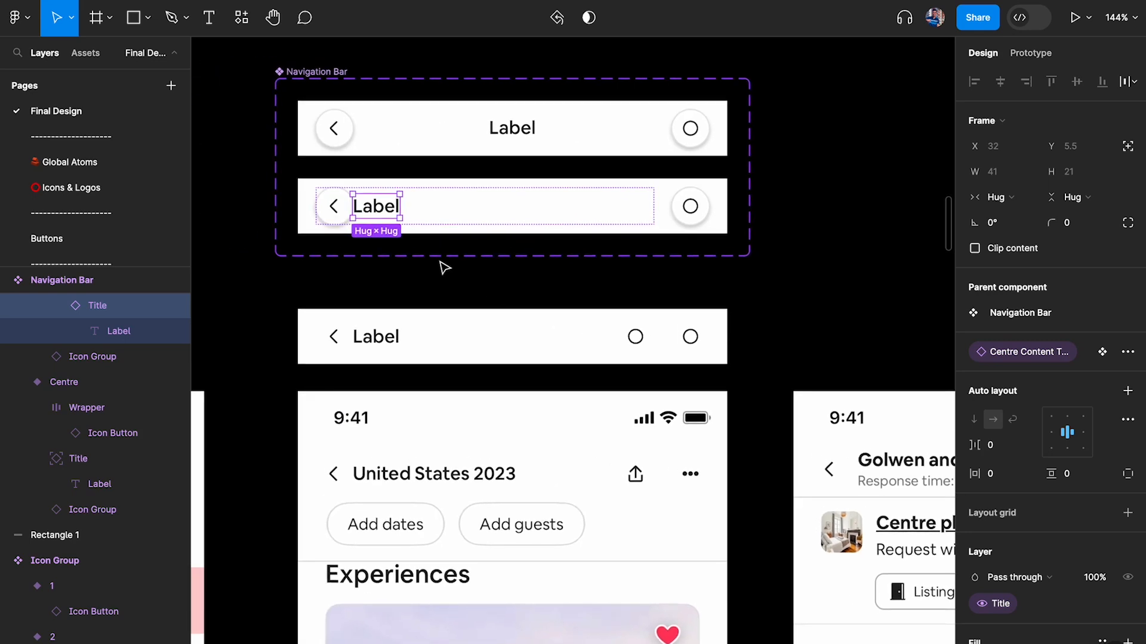
click(1127, 352)
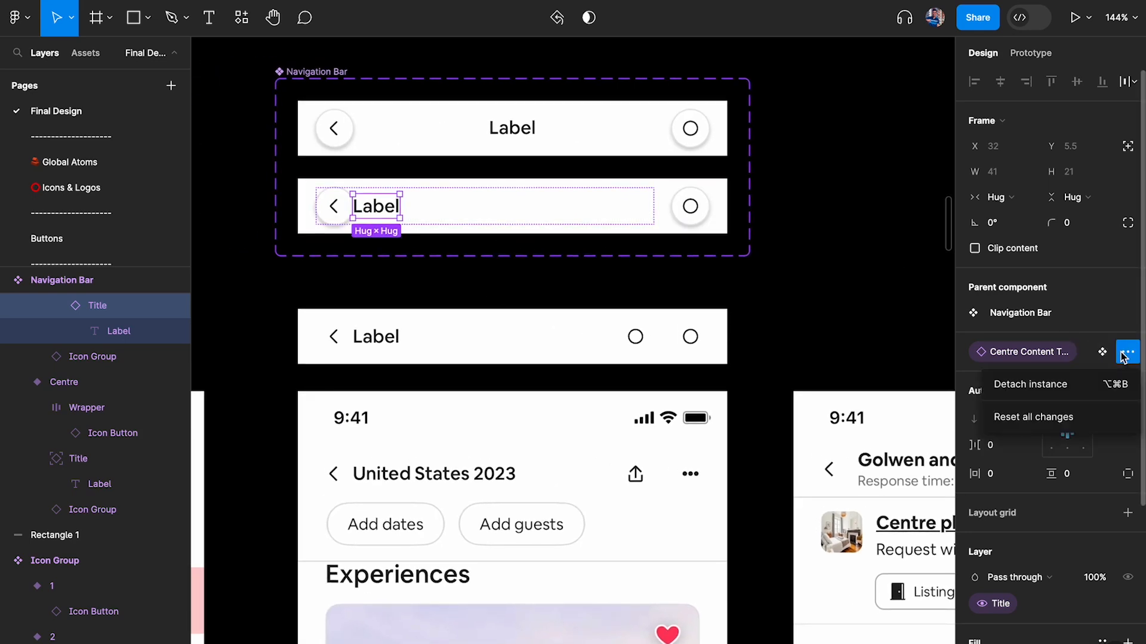
click(1107, 357)
key(Delete)
scroll(693, 356, down, 5)
scroll(693, 356, right, 10)
scroll(693, 356, down, 5)
scroll(693, 355, right, 5)
scroll(547, 417, up, 10)
key(ctrl+v)
scroll(473, 440, left, 1)
drag(694, 379, 602, 276)
Step: Duplicate the Label inside the Title component and change the copy's text to Subtext
click(590, 283)
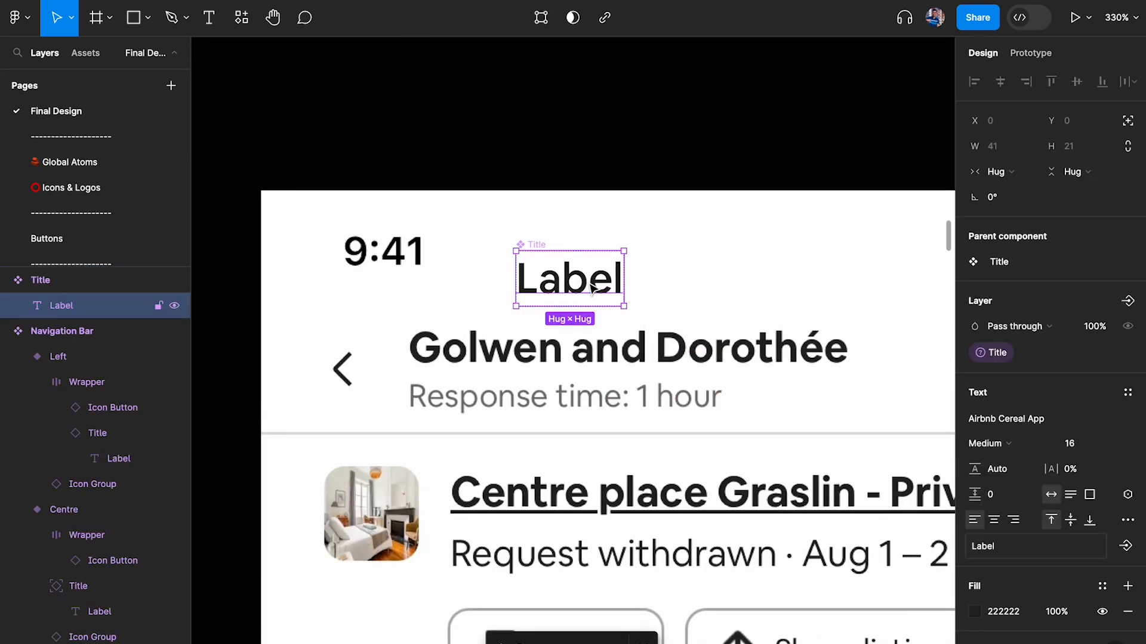
scroll(590, 289, up, 4)
key(ctrl+d)
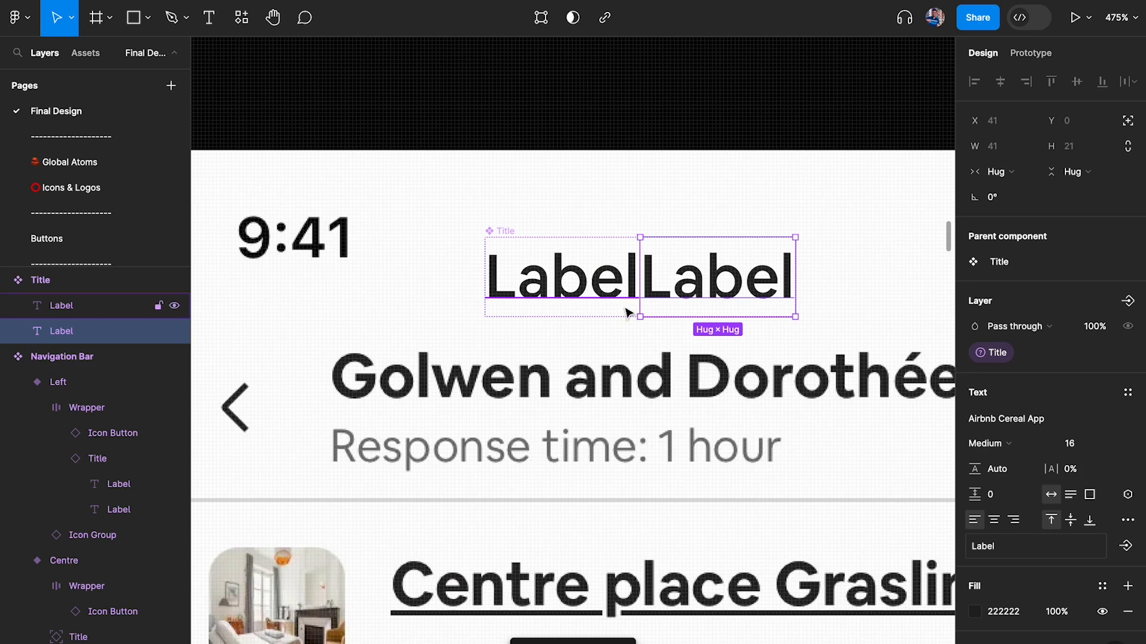
double_click(724, 287)
text(Subtext)
key(Escape)
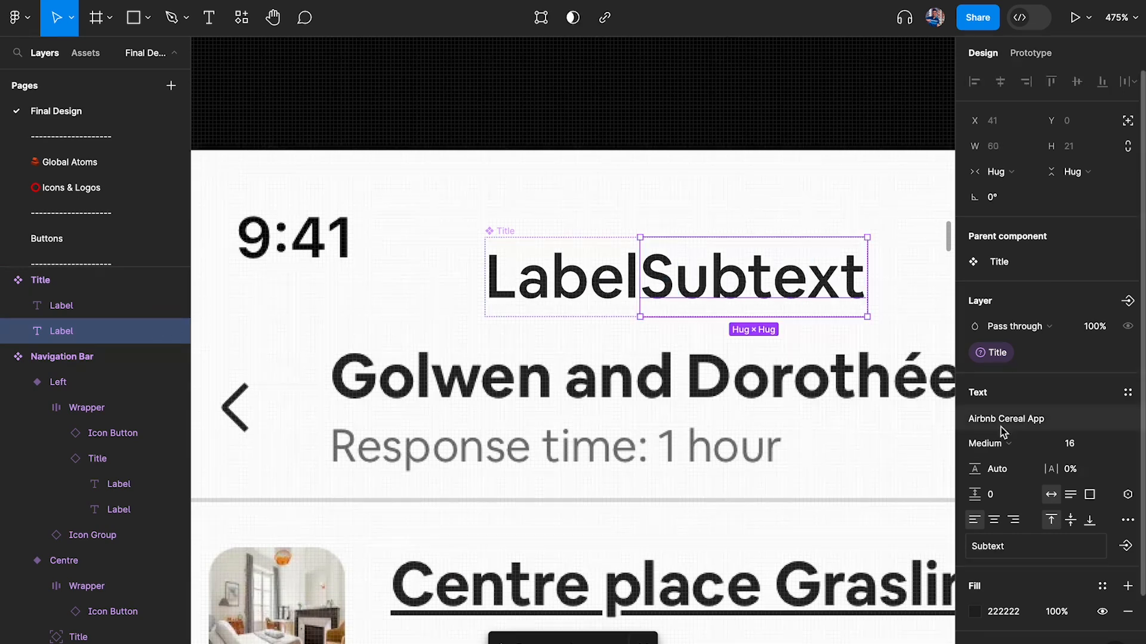
Step: Try font size 14 on the Subtext and compare a copy against the Response time line, removing that copy
text(14)
key(Return)
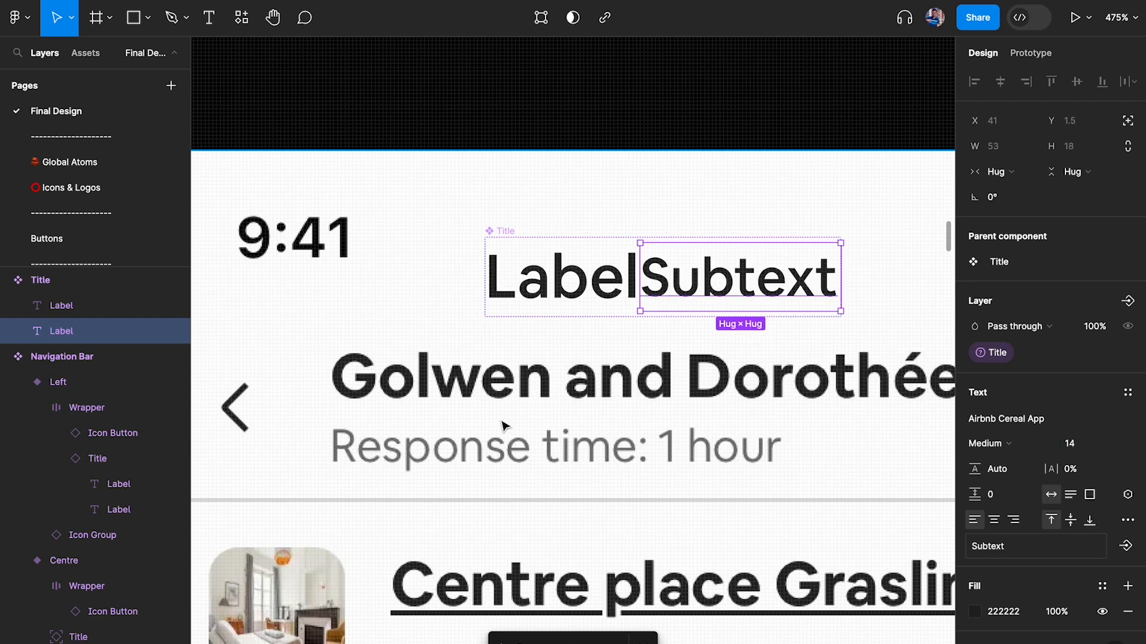
alt+drag(698, 288, 403, 466)
scroll(402, 466, up, 5)
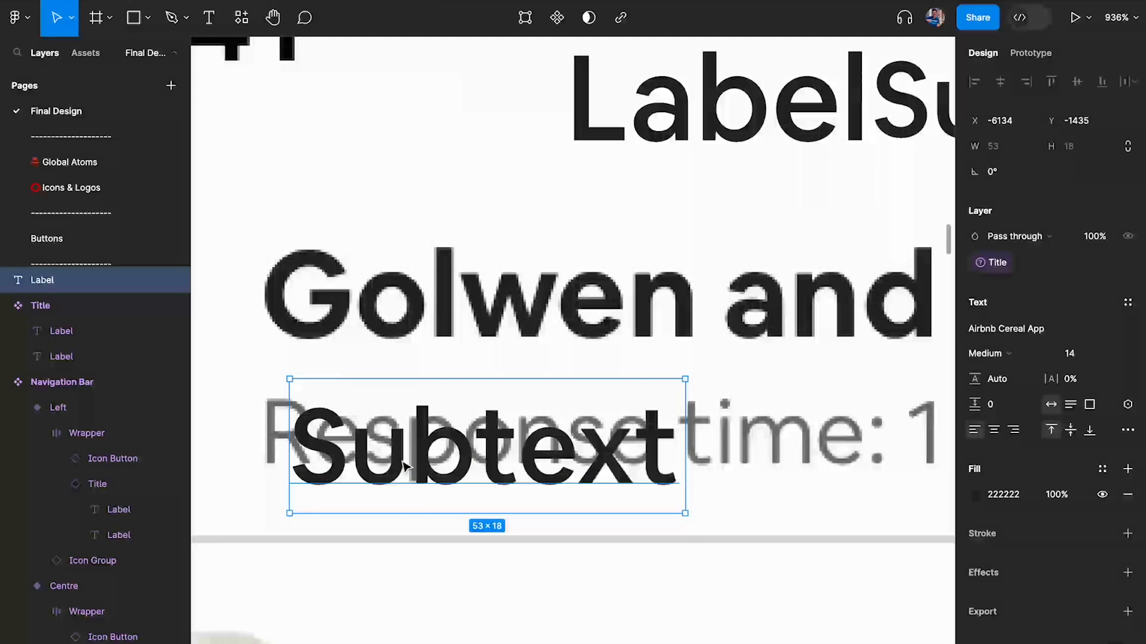
scroll(402, 466, down, 5)
key(ctrl+z)
Step: Set the Subtext's font size to 12 and its fill to the grey 707070 sampled from the Response time line
click(1074, 443)
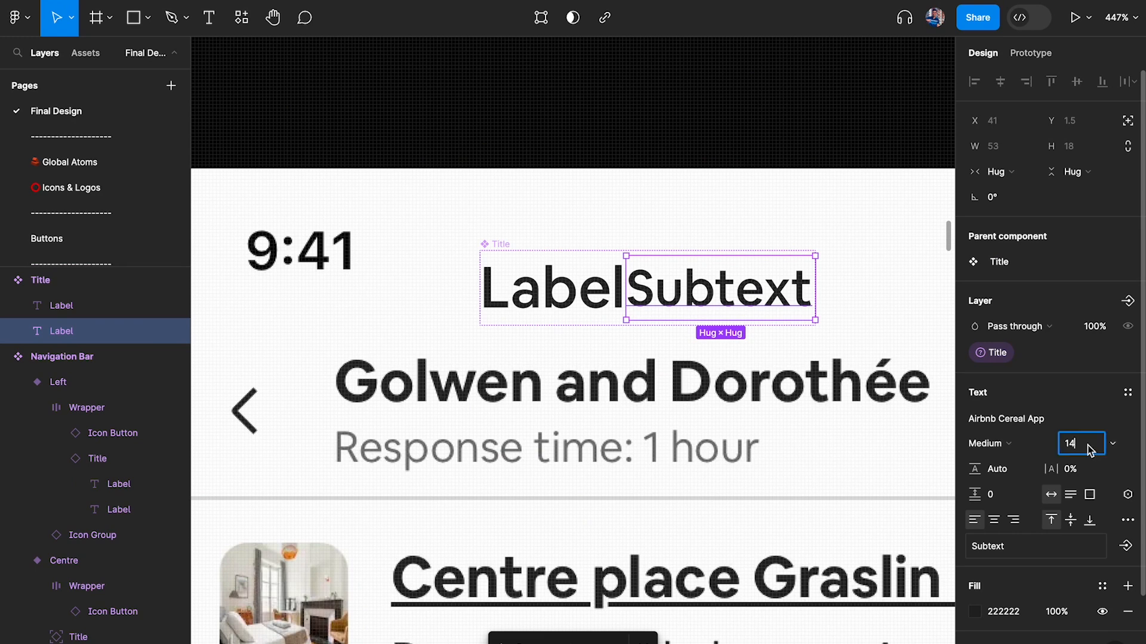
text(12)
key(Return)
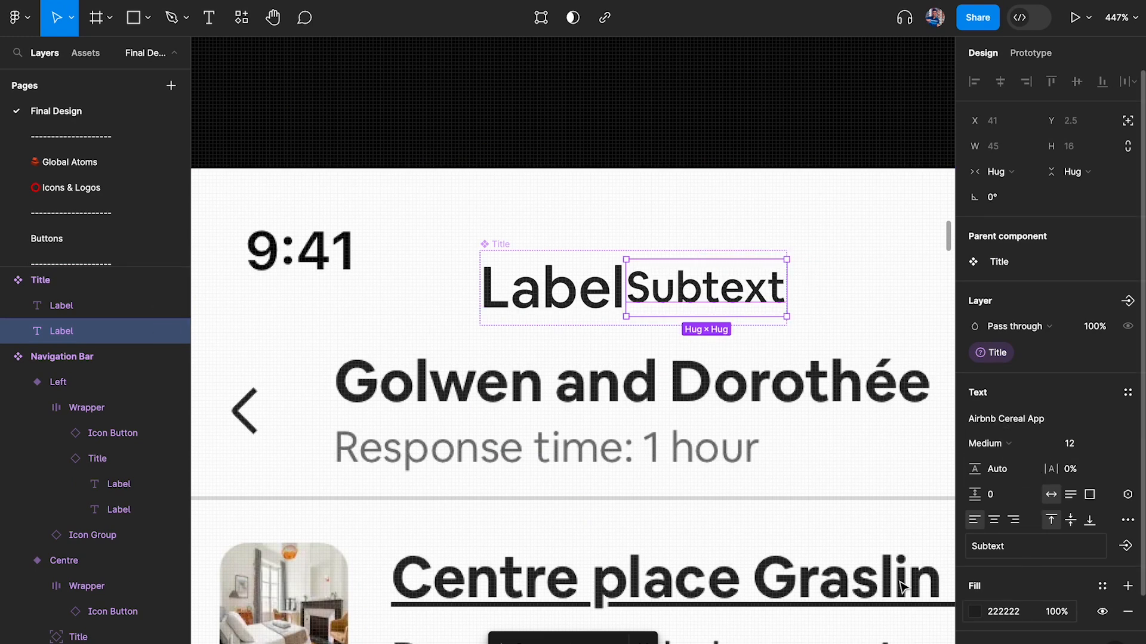
scroll(582, 466, up, 5)
key(i)
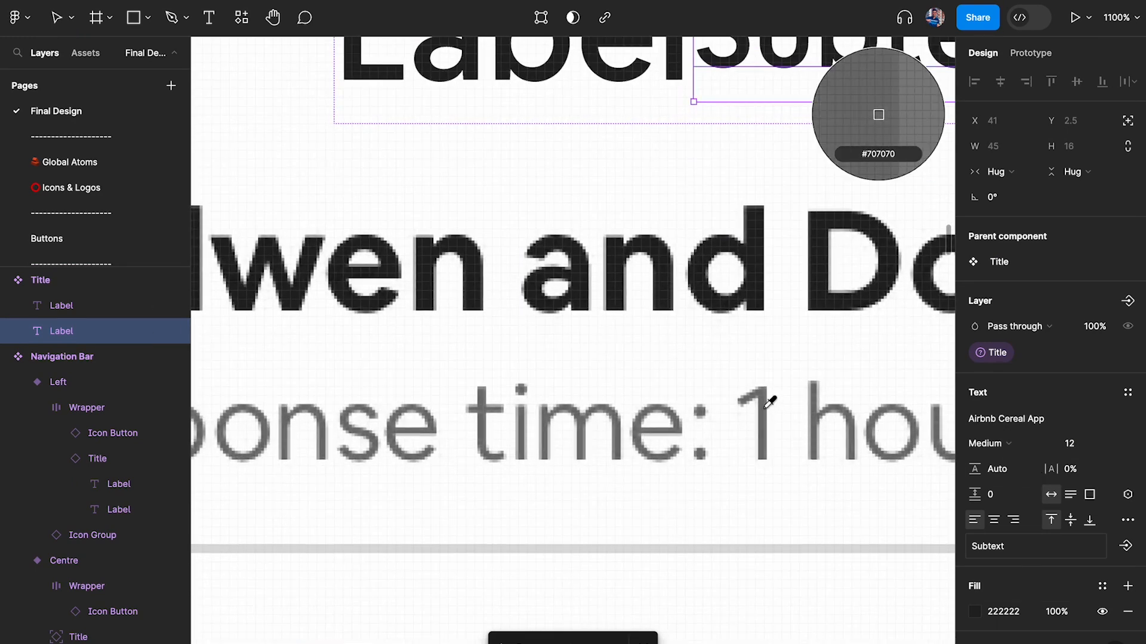
key(Escape)
scroll(767, 406, down, 5)
Step: Stack the Title component's texts vertically with left alignment and place it over the messaging screen's header for comparison
click(596, 213)
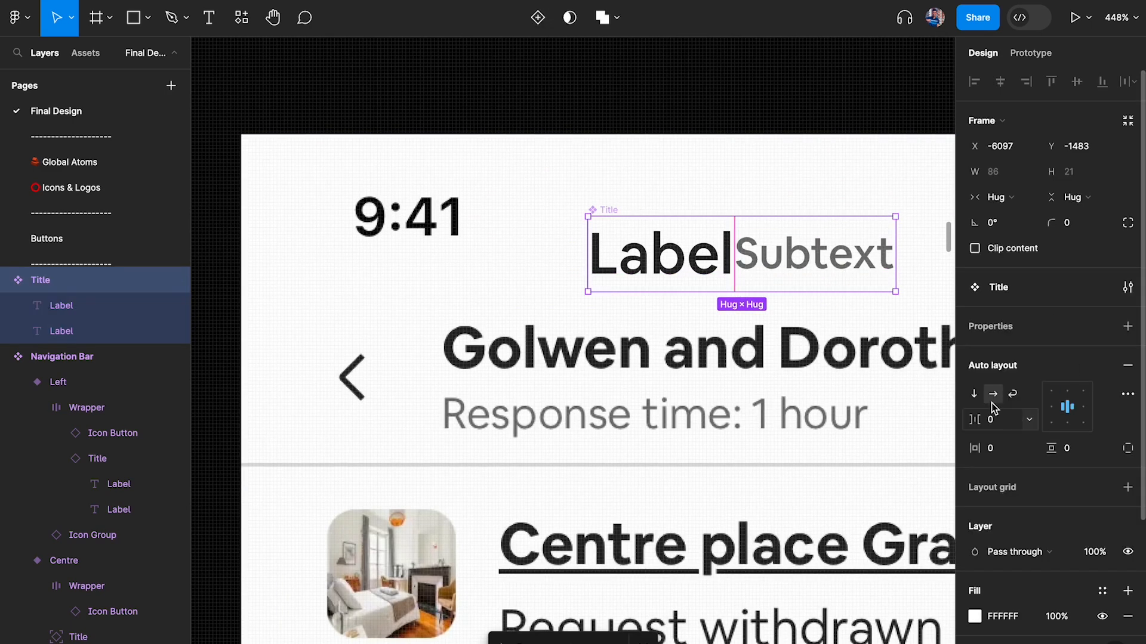
click(974, 394)
click(1052, 408)
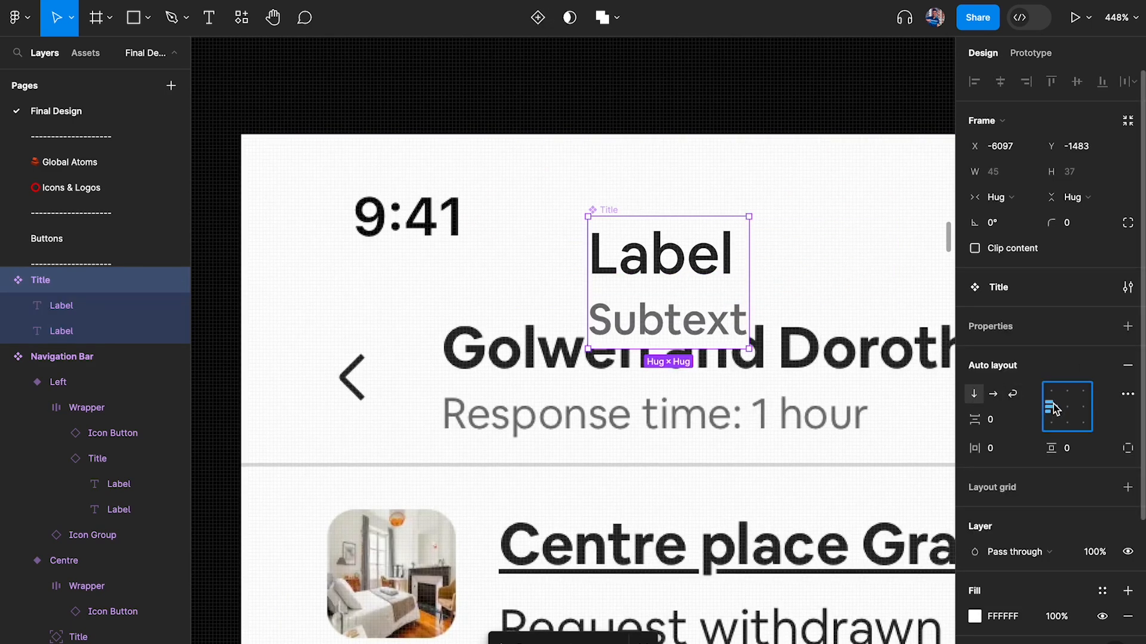
click(841, 238)
click(620, 214)
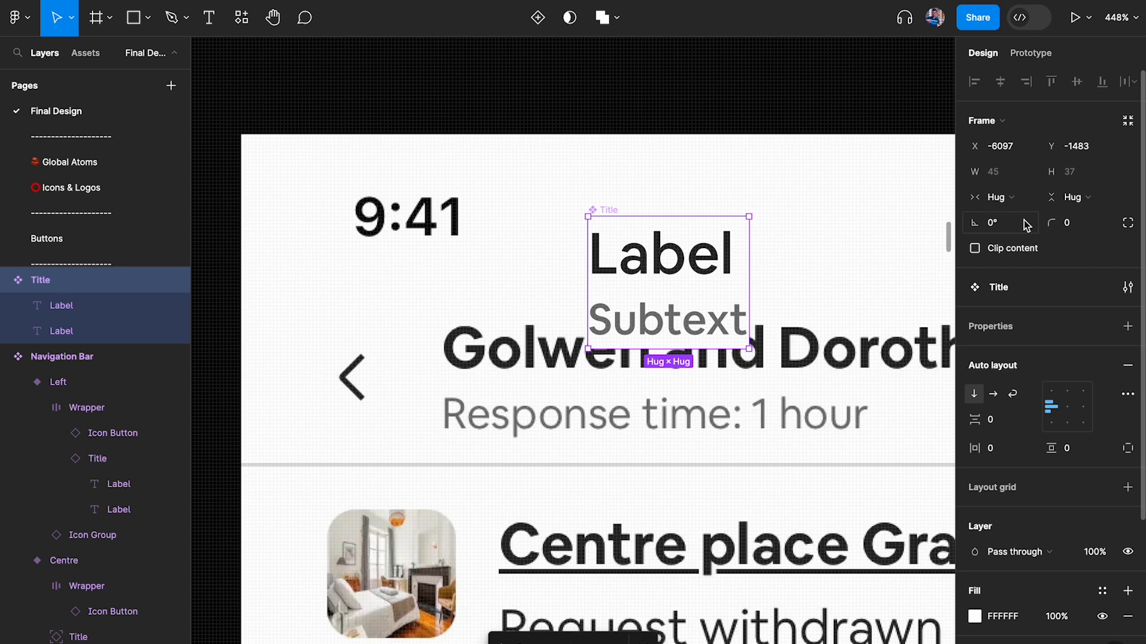
drag(607, 215, 468, 309)
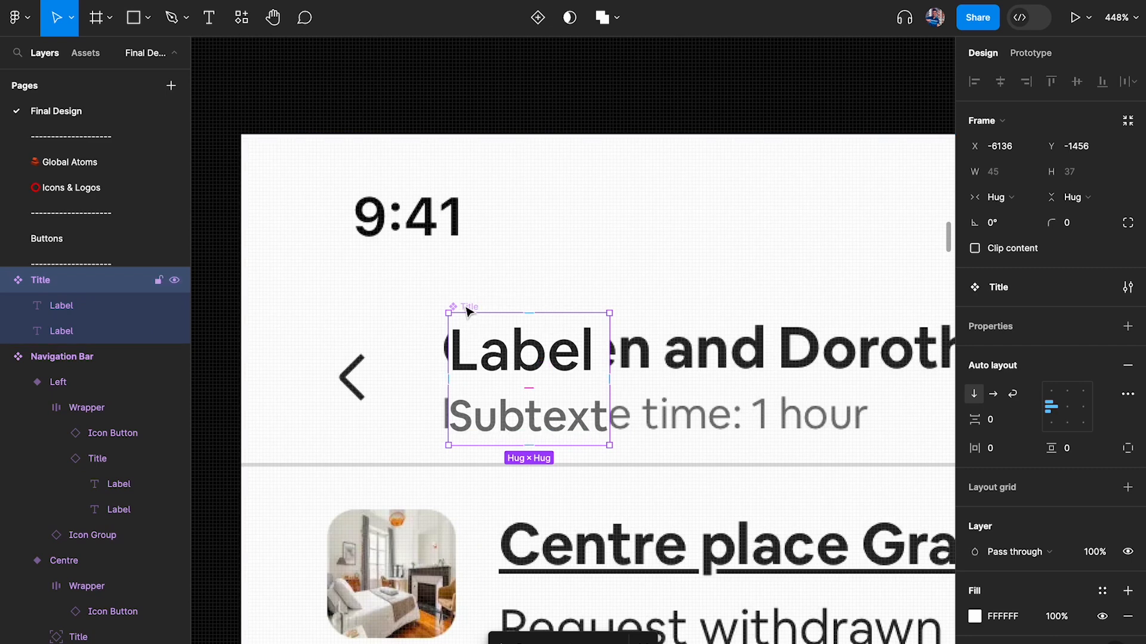
Step: Detach the missing Title property from the Subtext layer and create a visibility property named Subtext with the value False
click(569, 428)
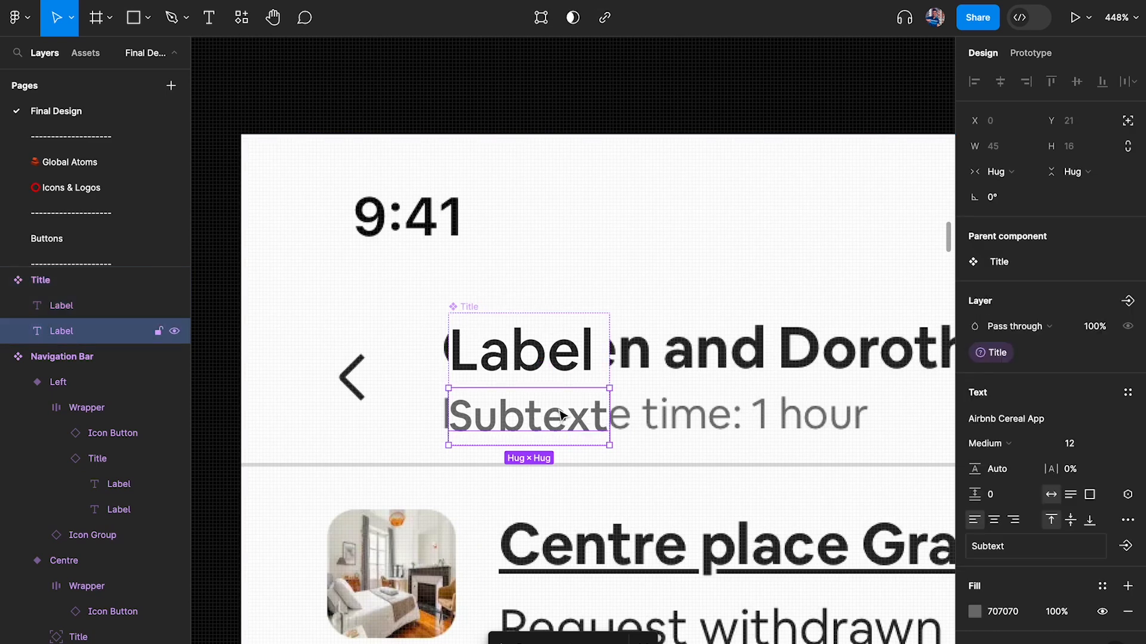
scroll(1110, 471, down, 3)
mouse_move(995, 268)
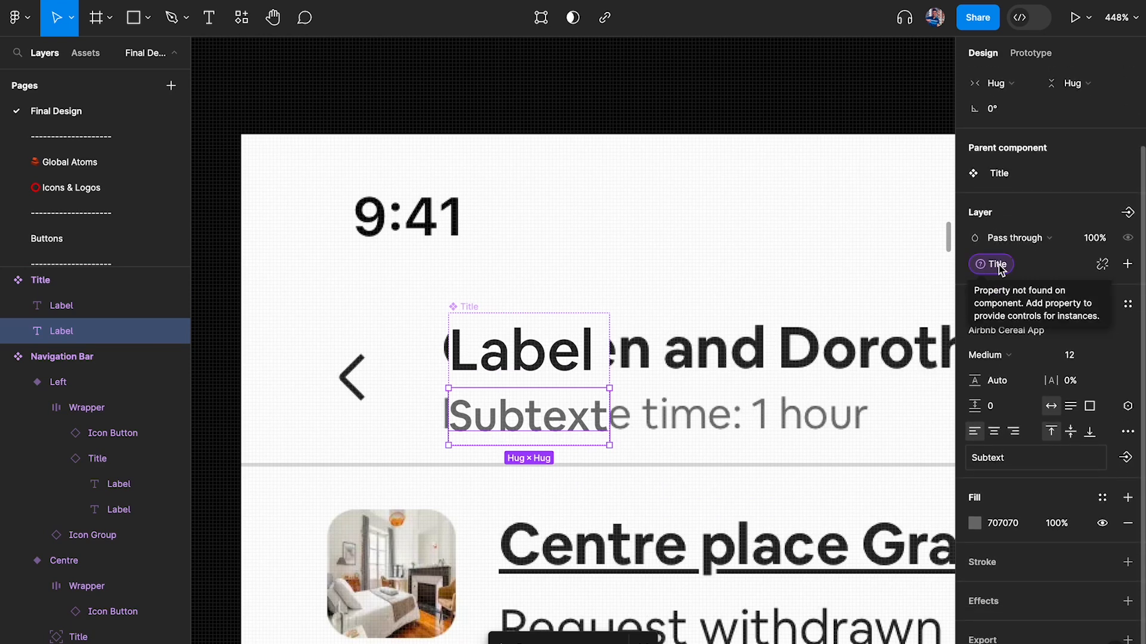
click(1102, 264)
click(1128, 225)
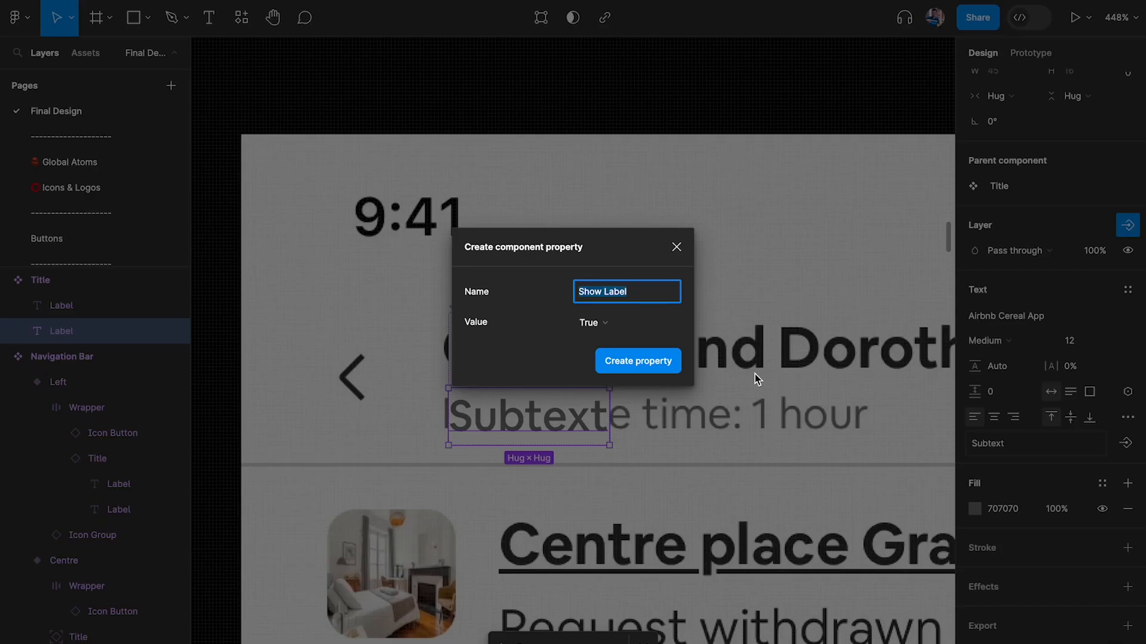
text(Subtext)
click(596, 325)
click(625, 341)
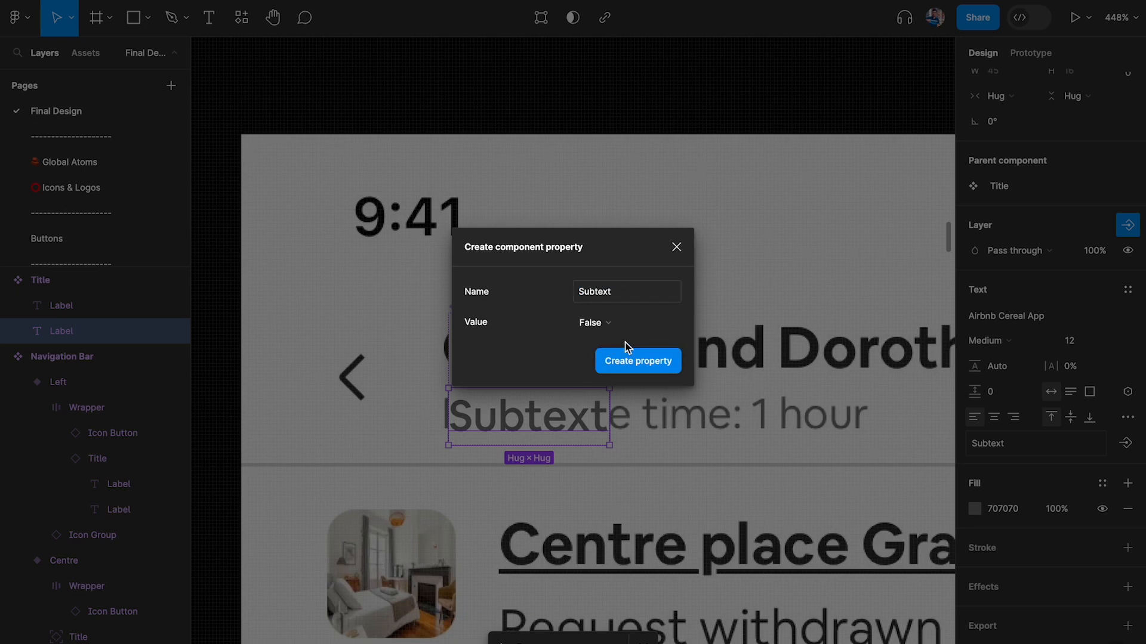
click(634, 366)
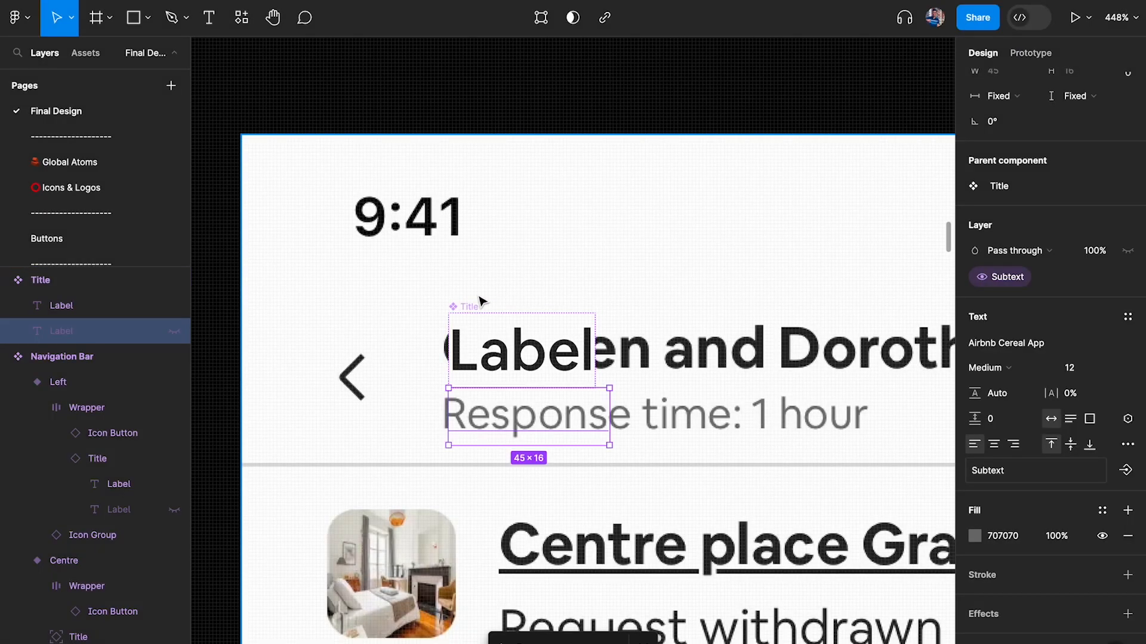
Step: Move the Title component to the empty canvas above the messaging screen
click(462, 307)
drag(468, 305, 443, 74)
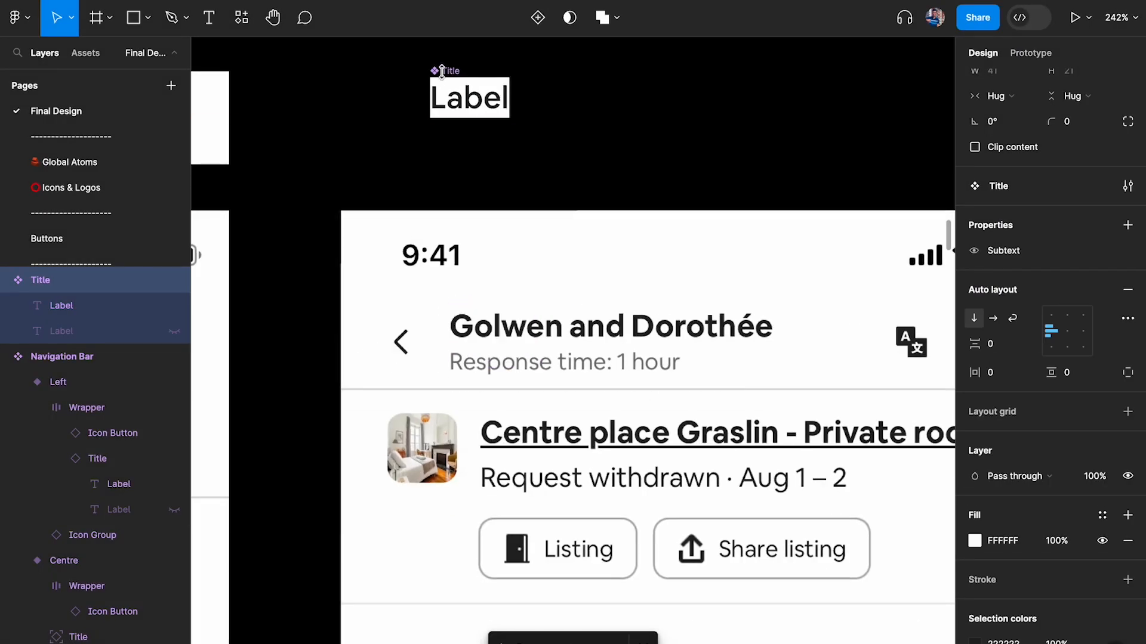
Step: Inspect the Left variant of the Navigation Bar component and its component configuration
scroll(444, 76, down, 4)
scroll(444, 76, left, 5)
scroll(355, 132, up, 3)
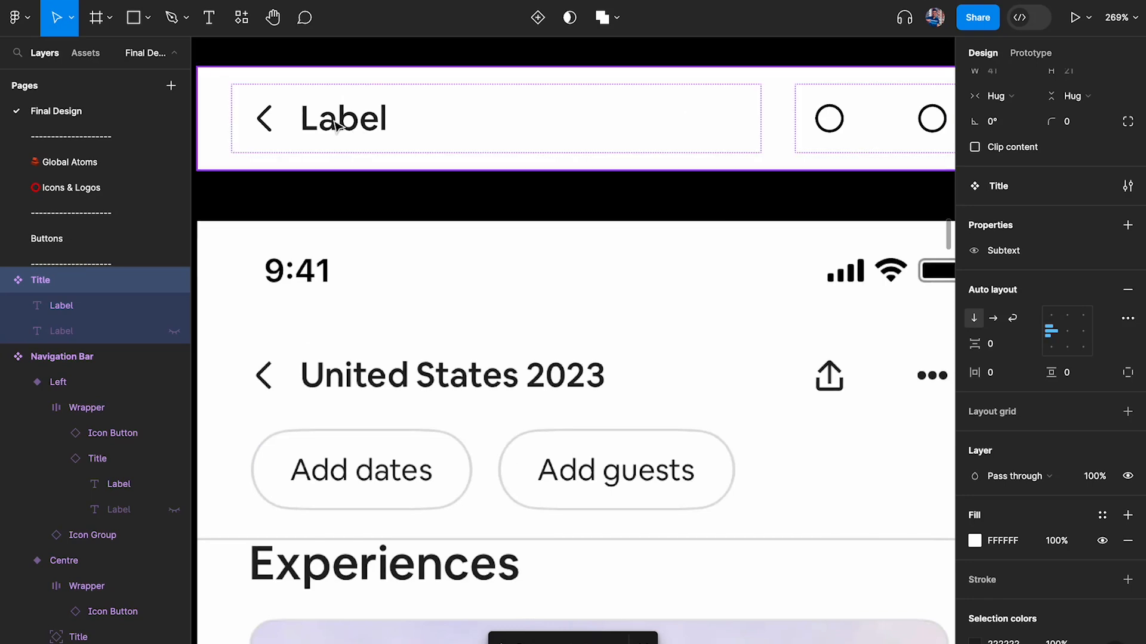
scroll(334, 123, up, 3)
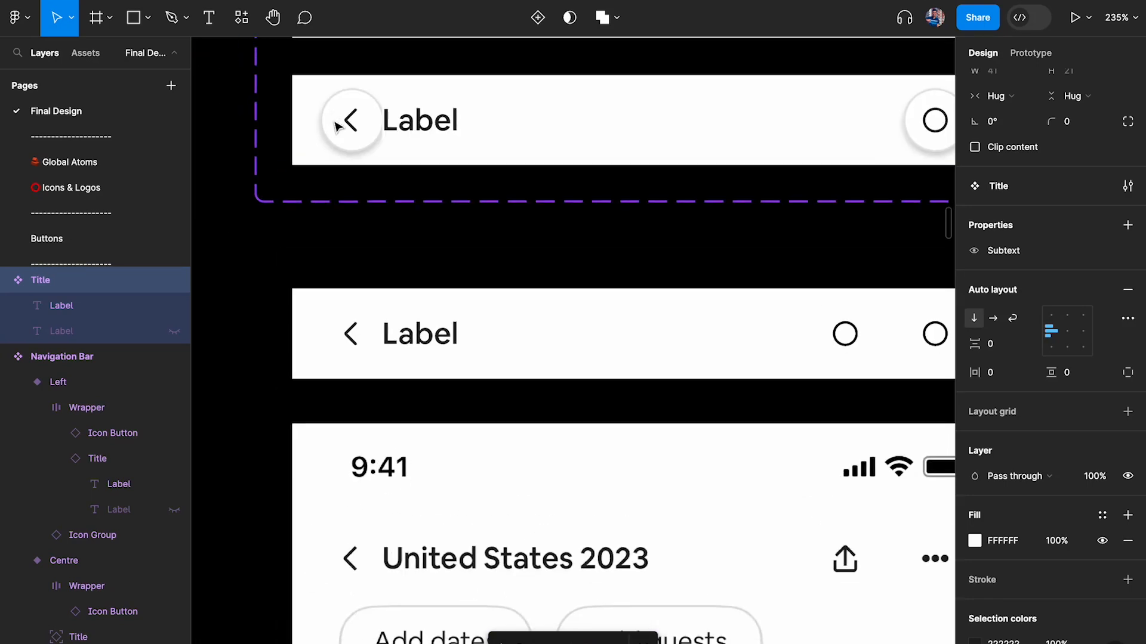
click(416, 334)
click(435, 117)
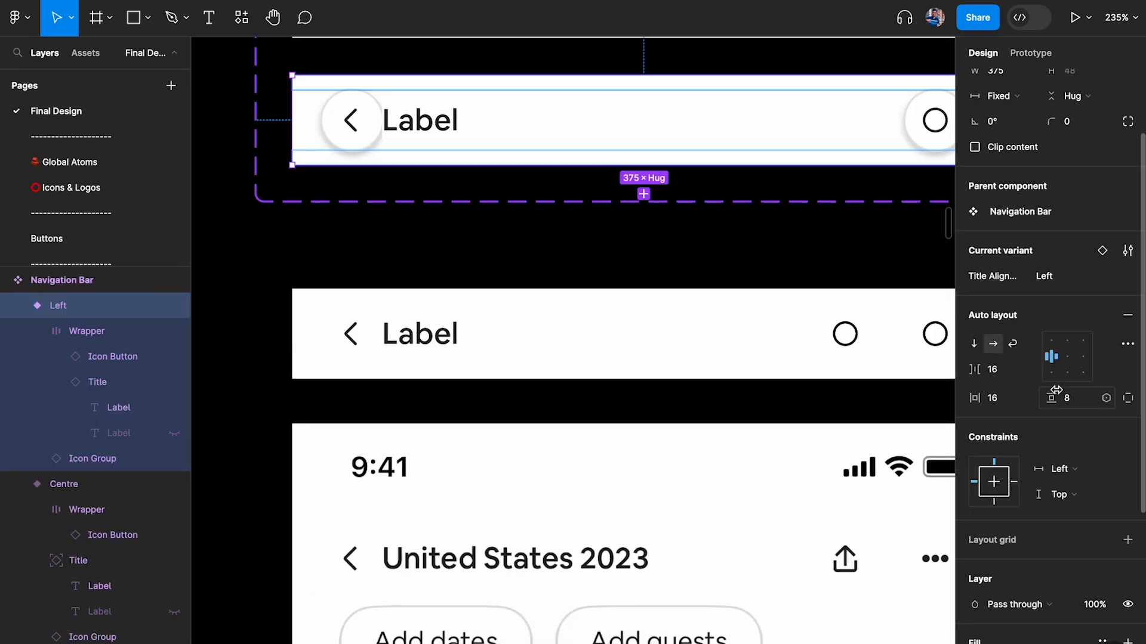
click(1127, 250)
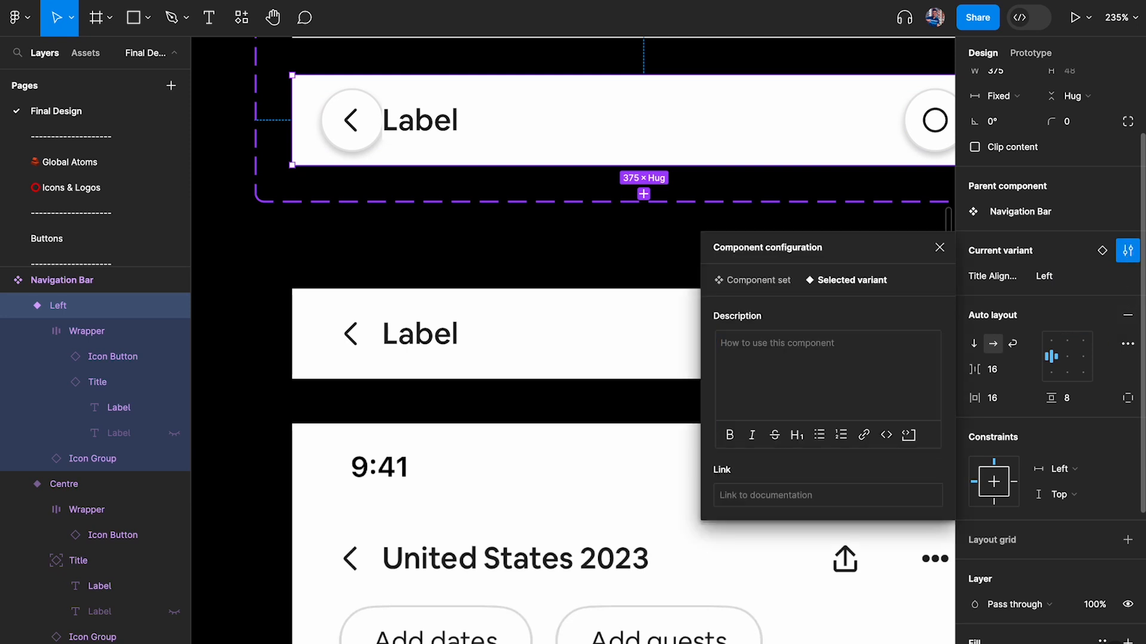
scroll(646, 238, up, 1)
click(528, 311)
click(501, 169)
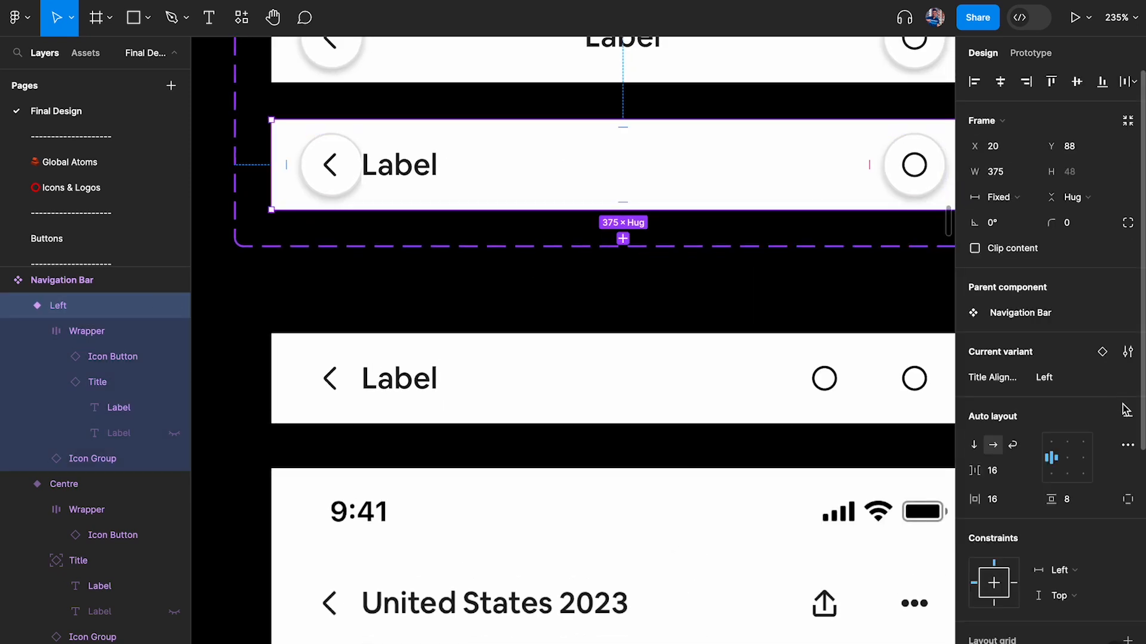
Step: Check which nested instances the Navigation Bar component set exposes properties from
scroll(671, 205, up, 3)
click(486, 441)
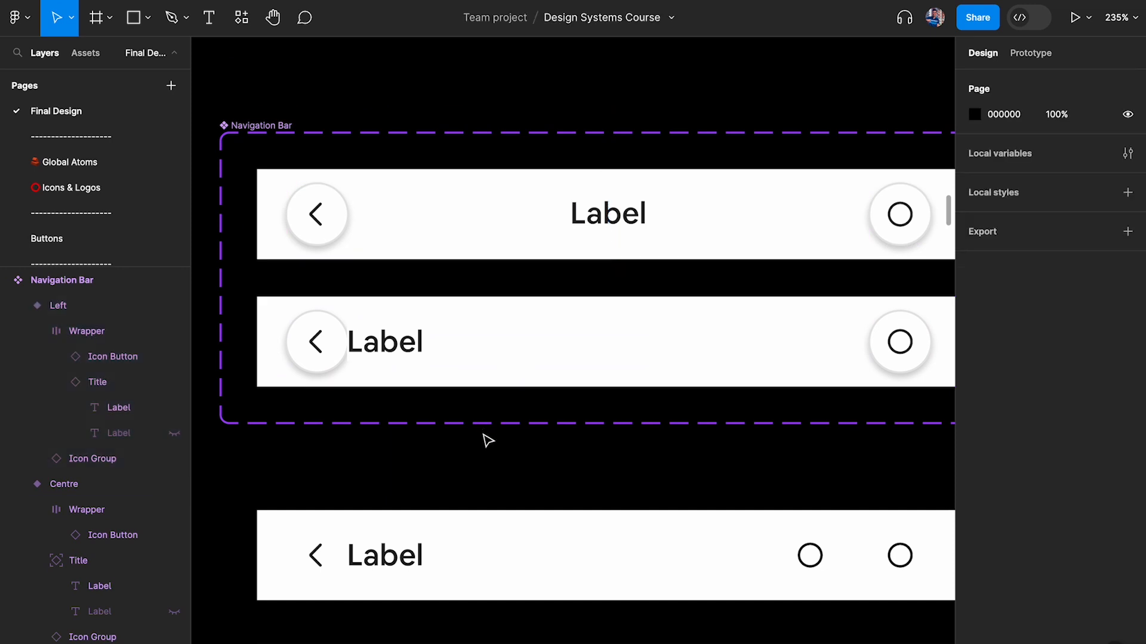
click(258, 133)
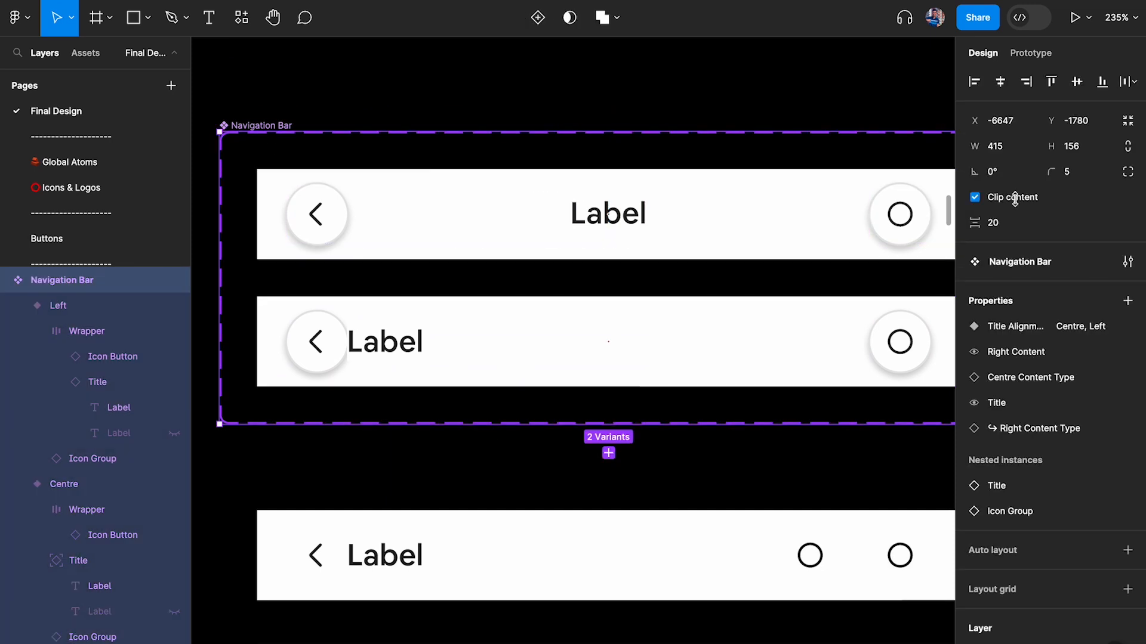
click(1130, 301)
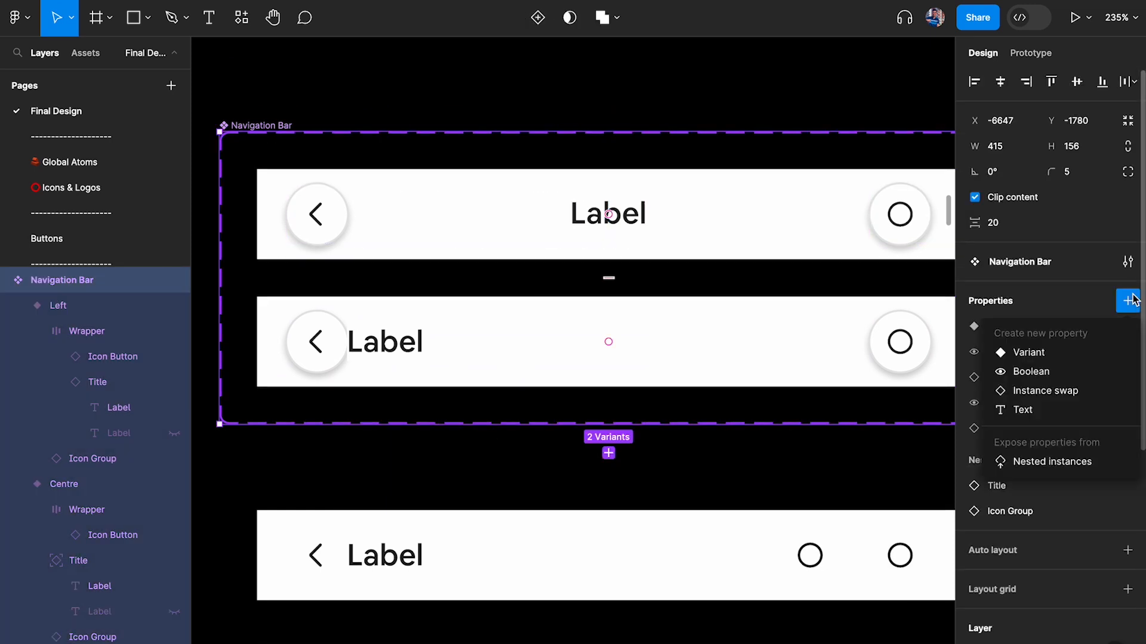
click(1050, 462)
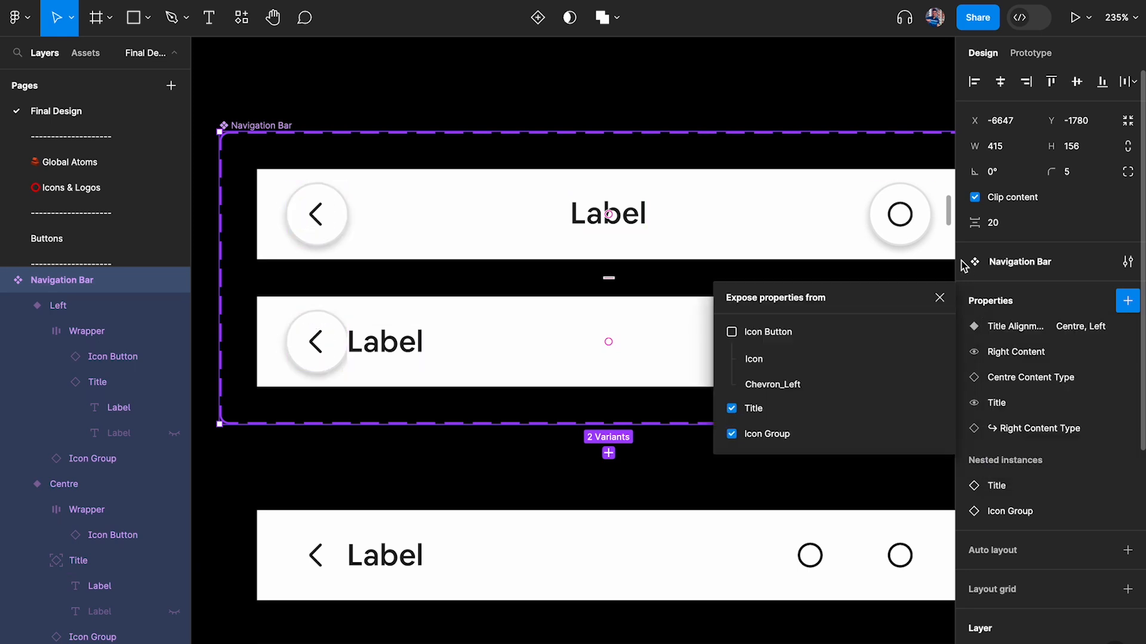
click(939, 297)
Step: Move the Title component further up and duplicate the navigation bar instance to sit above the messaging screen
scroll(599, 332, down, 5)
click(598, 332)
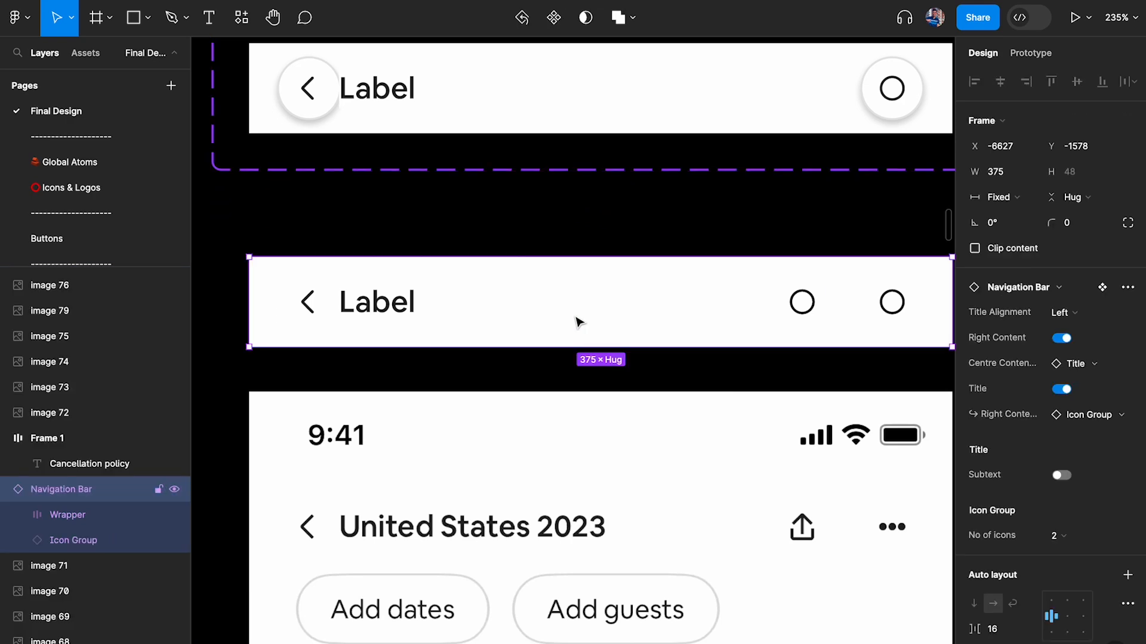
scroll(575, 319, down, 5)
scroll(686, 275, right, 5)
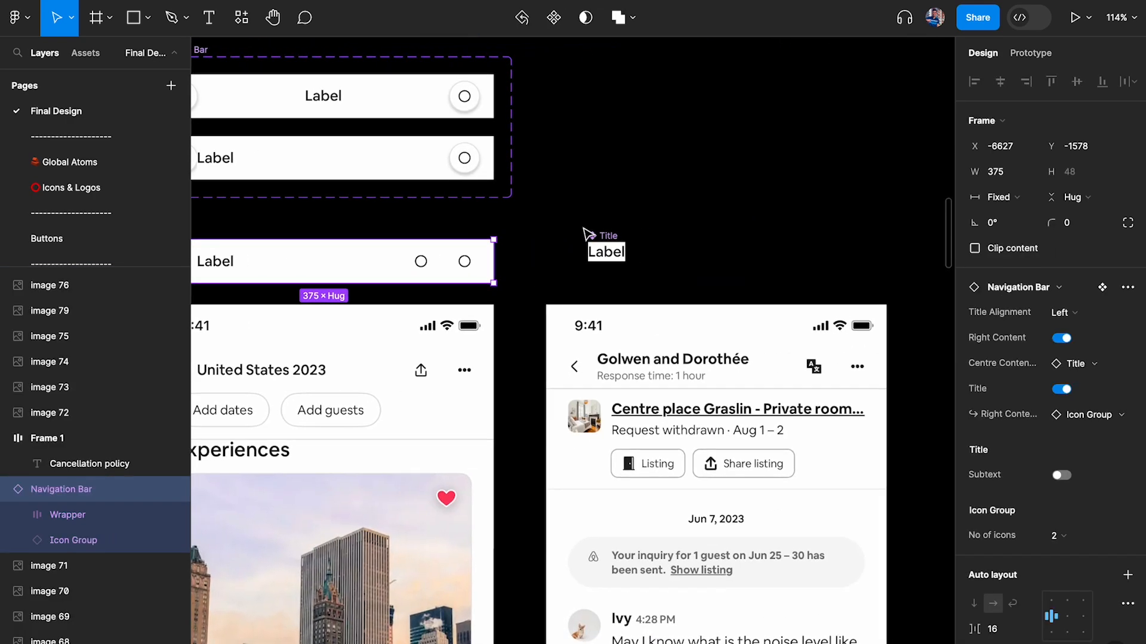
drag(606, 246, 606, 134)
scroll(286, 237, left, 2)
drag(255, 241, 646, 243)
scroll(753, 267, up, 5)
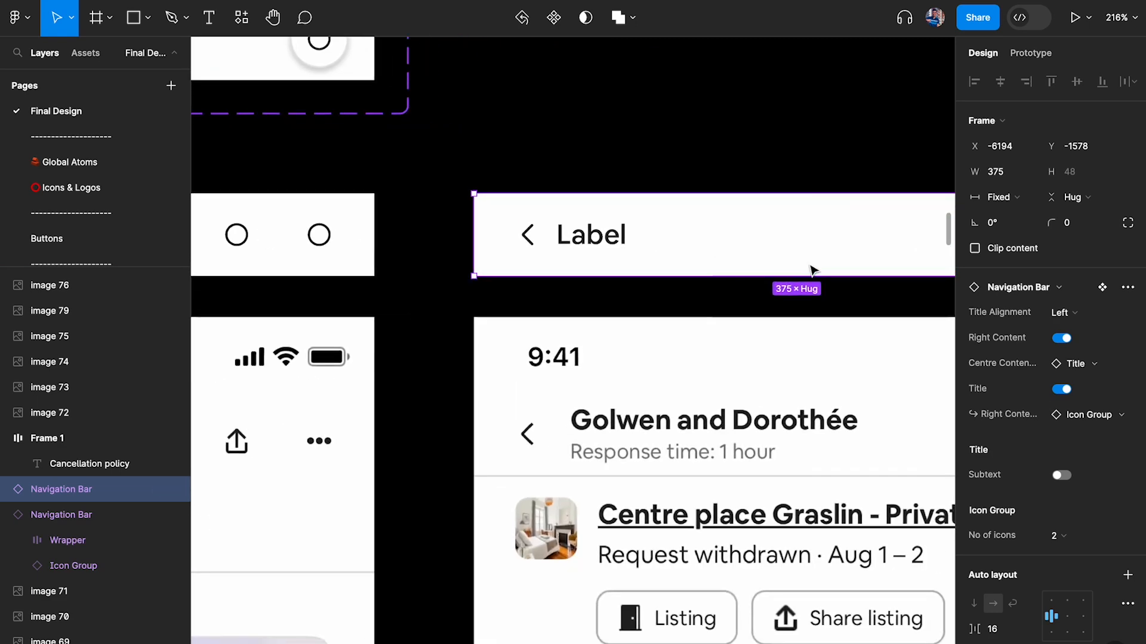
Step: Turn on the Subtext property for the navigation bar instance above the messaging screen
click(1061, 475)
scroll(722, 197, right, 3)
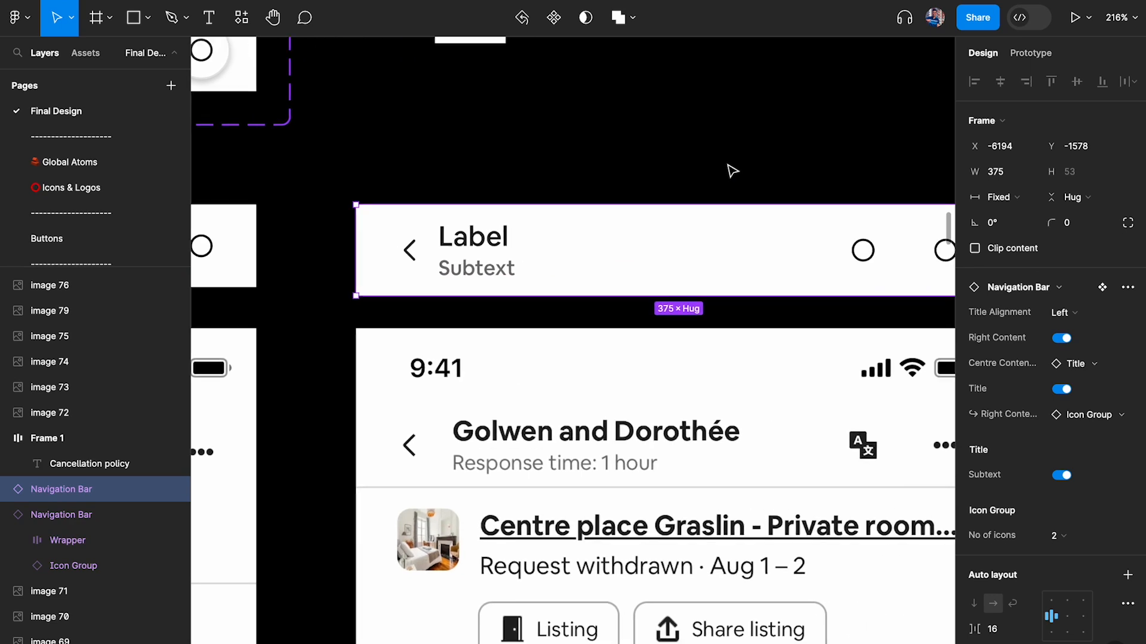
scroll(733, 172, right, 1)
scroll(512, 223, up, 2)
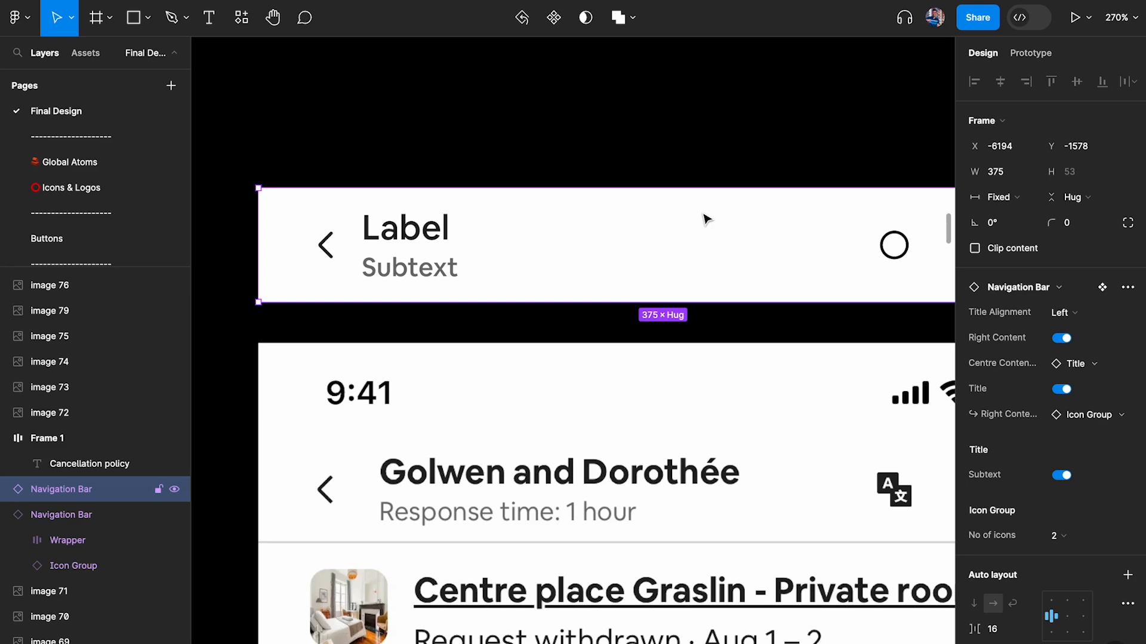
Step: Change the Left variant's vertical sizing to Fixed with a height of 48
scroll(706, 219, down, 5)
click(456, 195)
scroll(453, 196, up, 4)
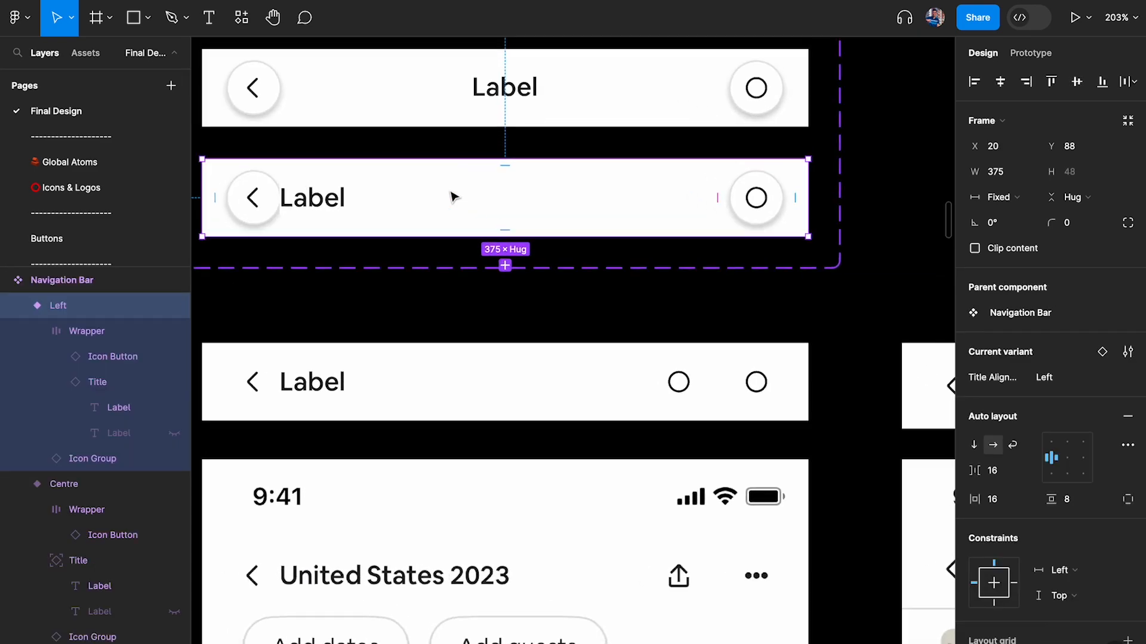
click(1080, 200)
click(1076, 179)
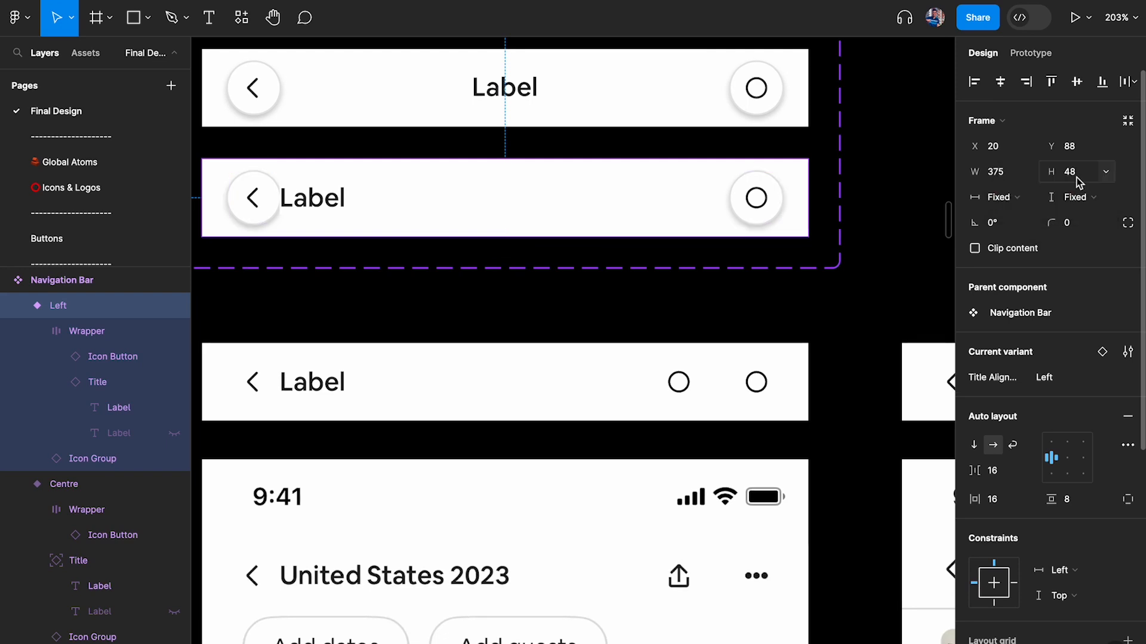
Step: Toggle Subtext off and on in the messaging screen's navigation bar instance to test the fixed height
scroll(855, 265, right, 6)
click(762, 340)
scroll(568, 288, right, 2)
scroll(568, 288, up, 3)
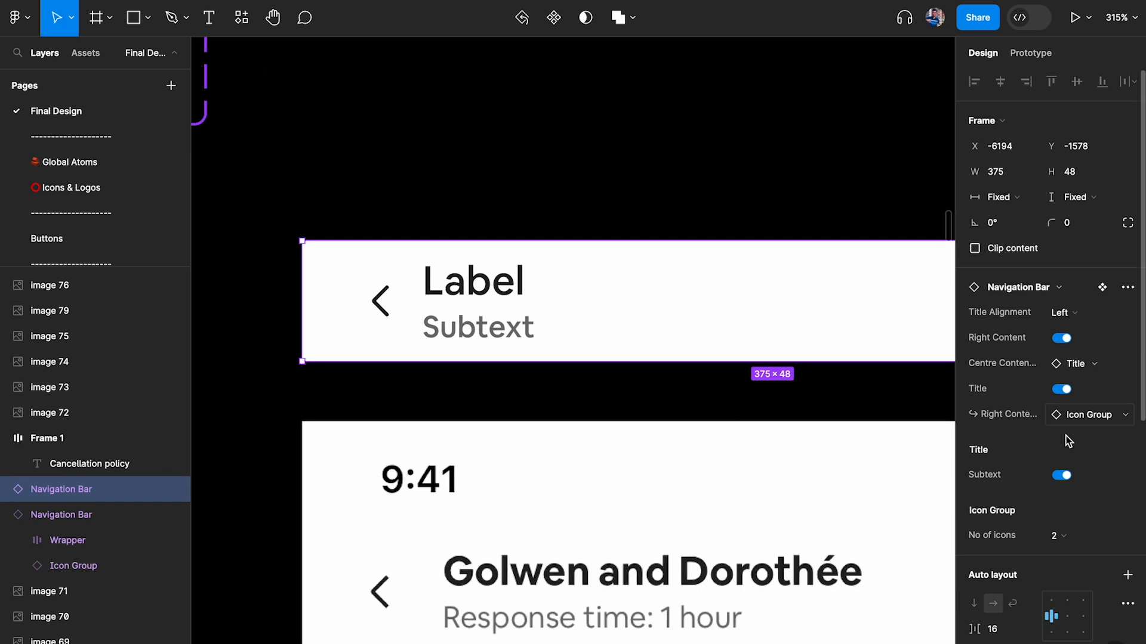
click(1062, 476)
click(1062, 475)
click(1063, 476)
click(1062, 476)
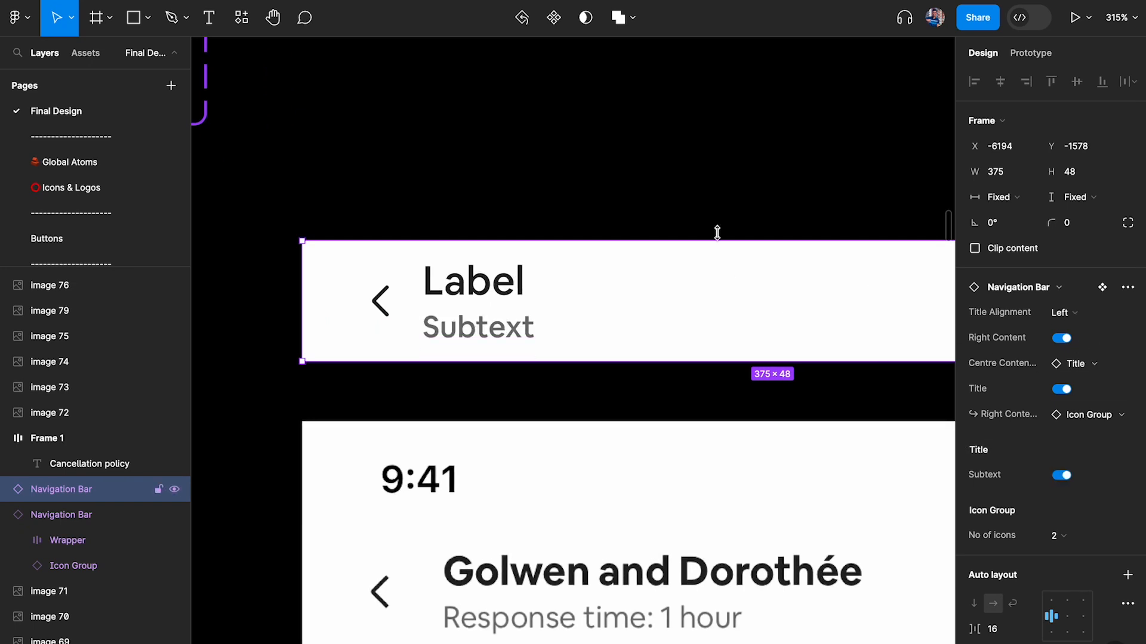
Step: Inspect the Wrapper's spacing and padding inside the navigation bar instance that shows the subtext
double_click(483, 303)
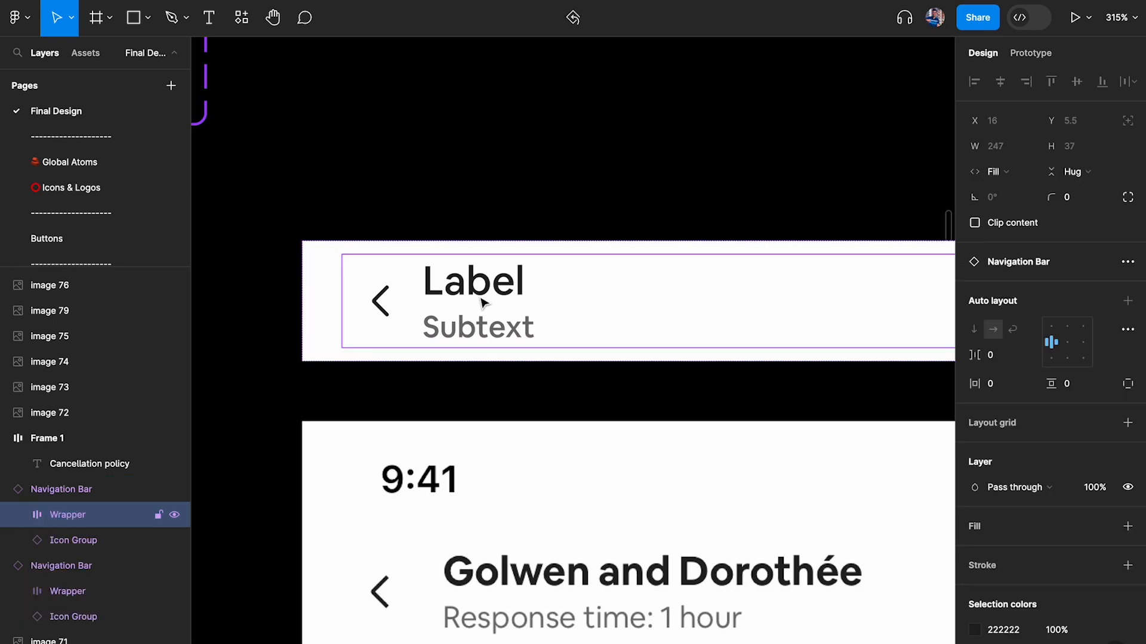
click(537, 253)
scroll(1083, 499, down, 5)
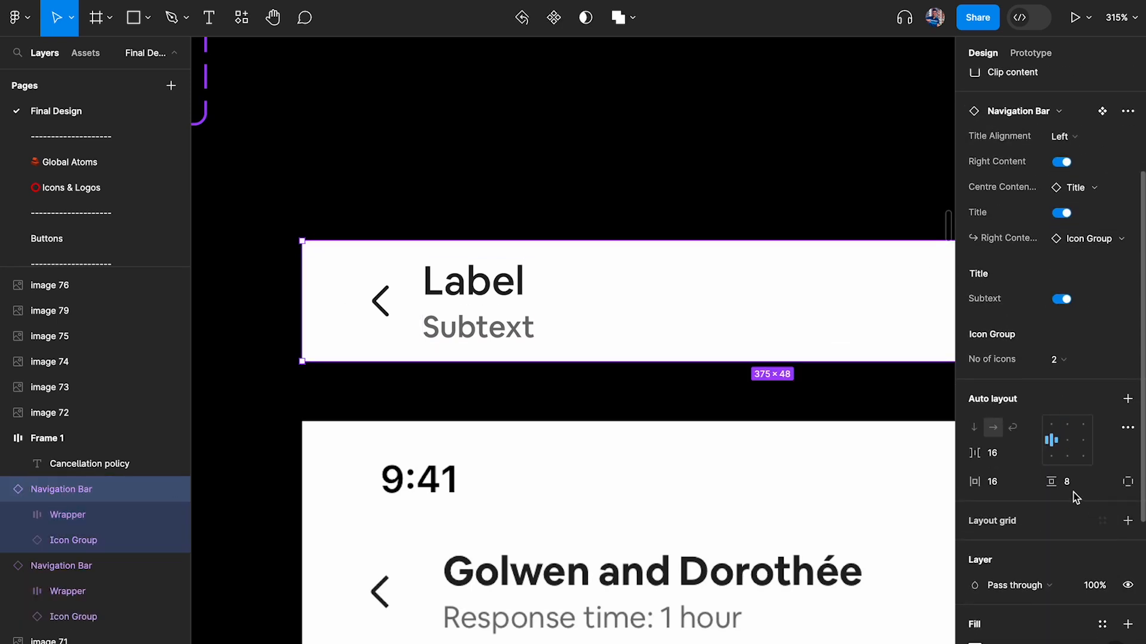
click(483, 306)
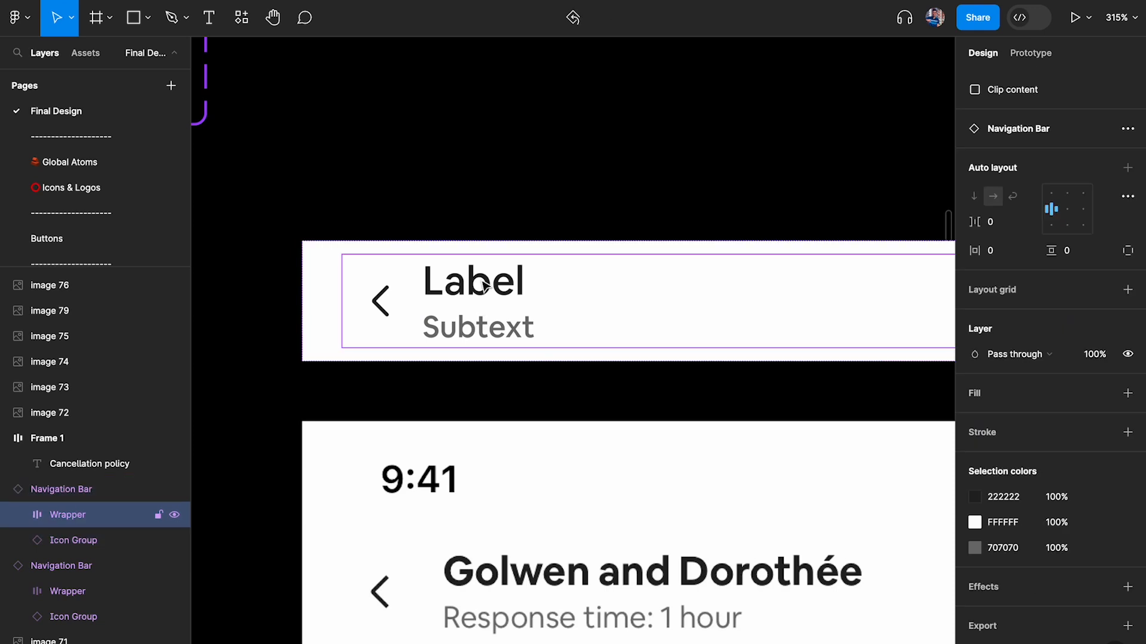
click(388, 250)
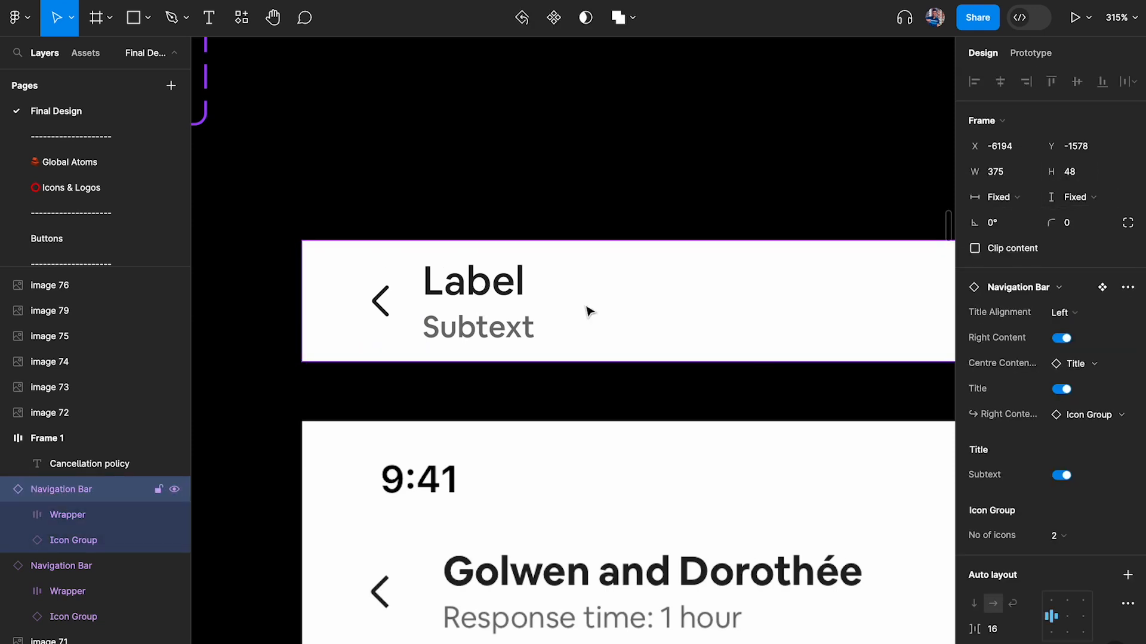
click(456, 257)
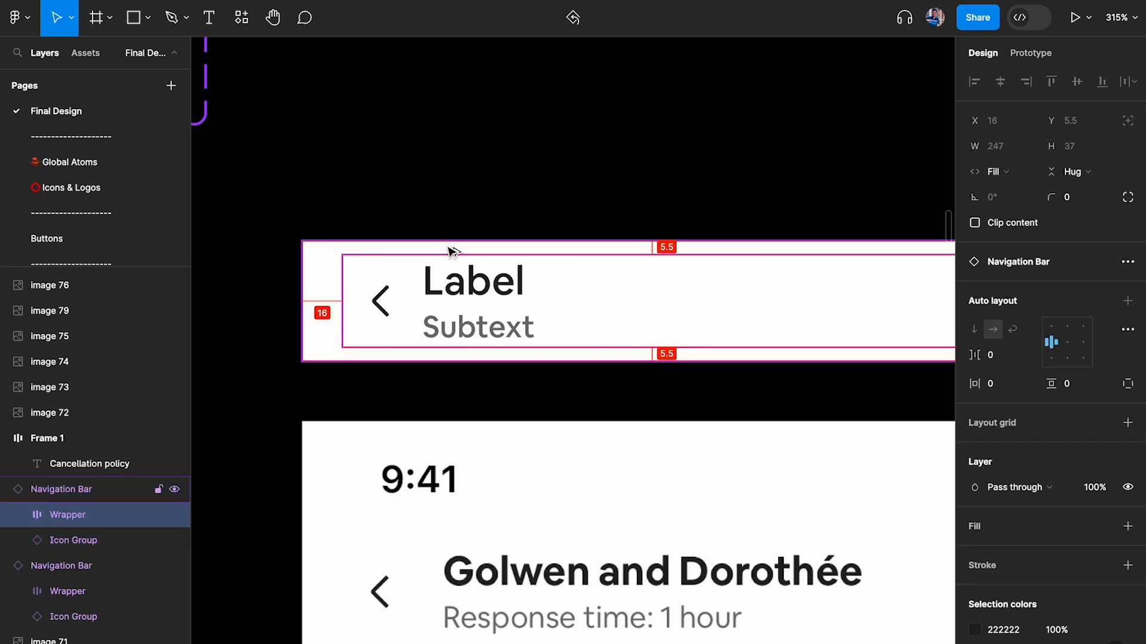
scroll(524, 173, down, 5)
click(531, 171)
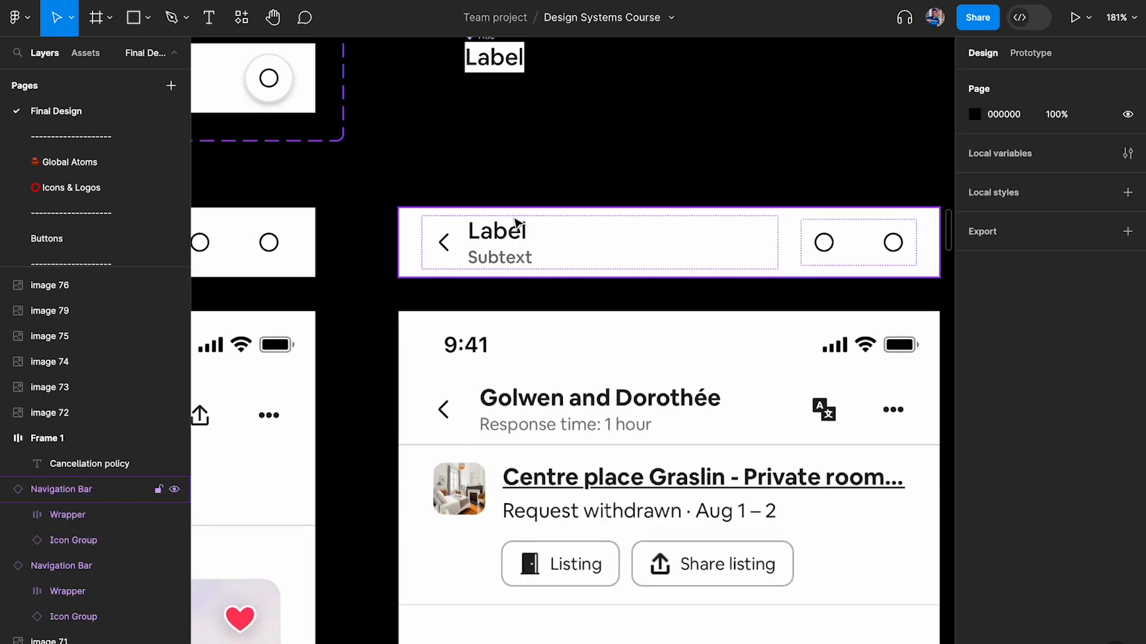
Step: Draw a rectangle about 13 wide and 44 high over the messaging screen's status bar and duplicate it directly below
click(483, 230)
scroll(523, 382, up, 5)
scroll(521, 383, up, 2)
key(r)
drag(469, 205, 504, 299)
click(1072, 146)
text(44)
key(Return)
drag(491, 258, 500, 375)
Step: Set the lower rectangle's height to 48 and widen it on both sides to compare with the messaging header
click(1089, 152)
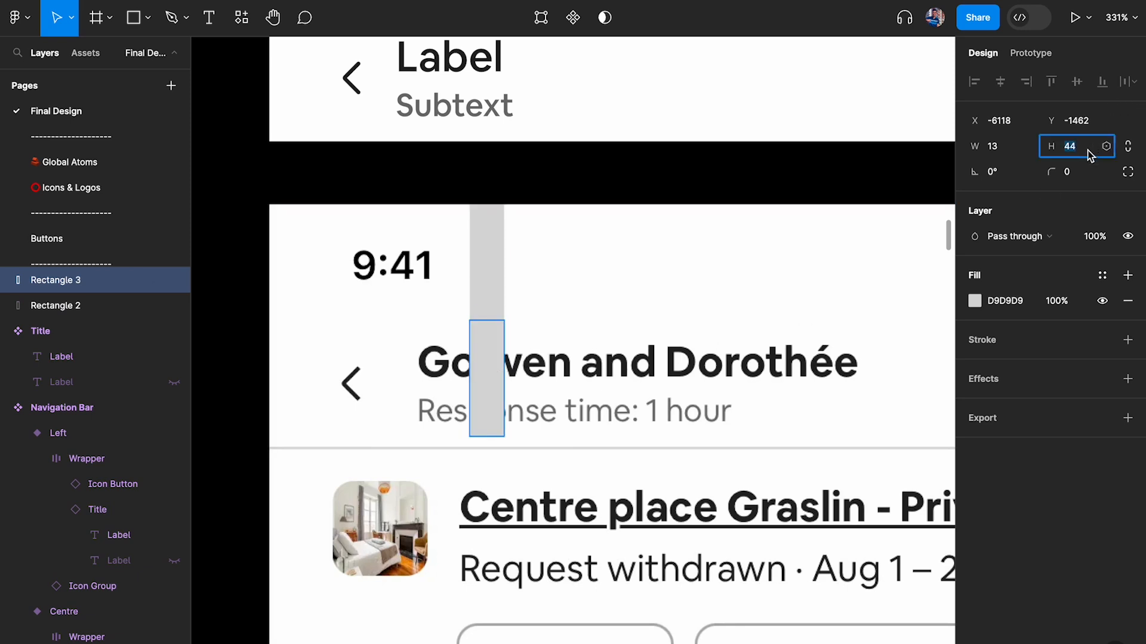
text(48)
key(Return)
drag(504, 340, 549, 341)
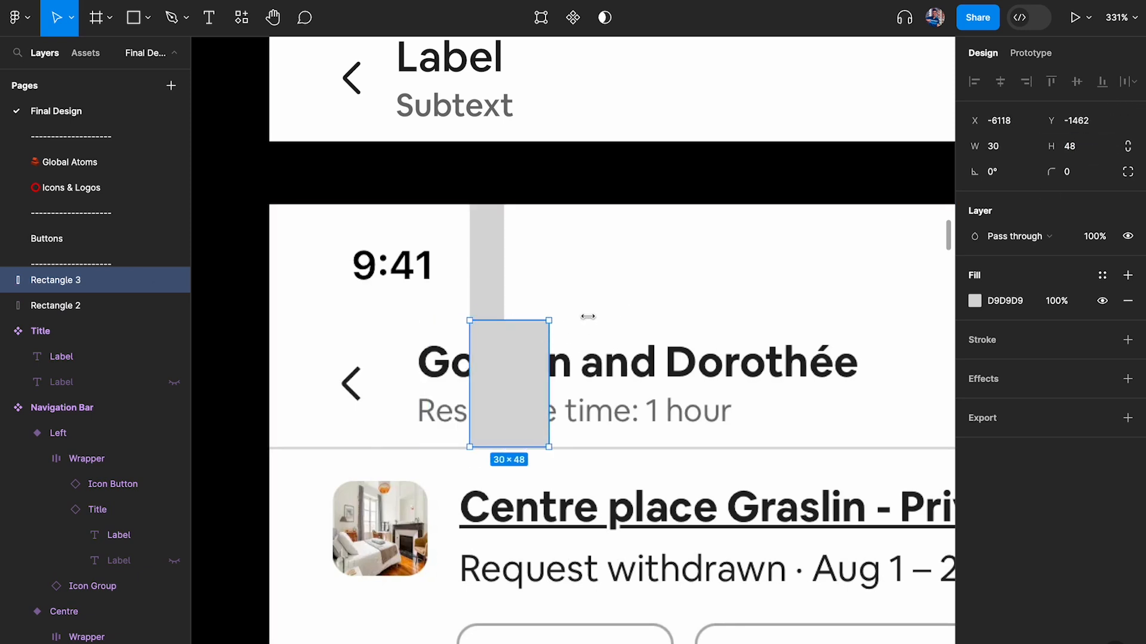
drag(470, 345, 430, 345)
click(532, 245)
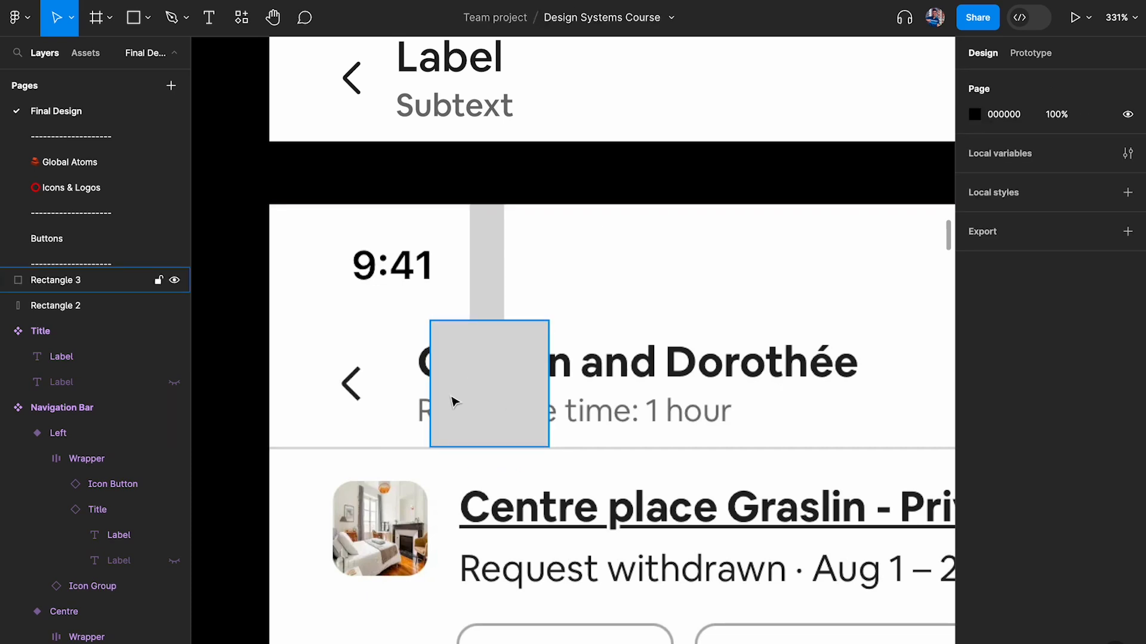
Step: Open the Titles & Navigation page and review the Navigation Bar's Master Component and Local atoms sections
scroll(453, 401, down, 5)
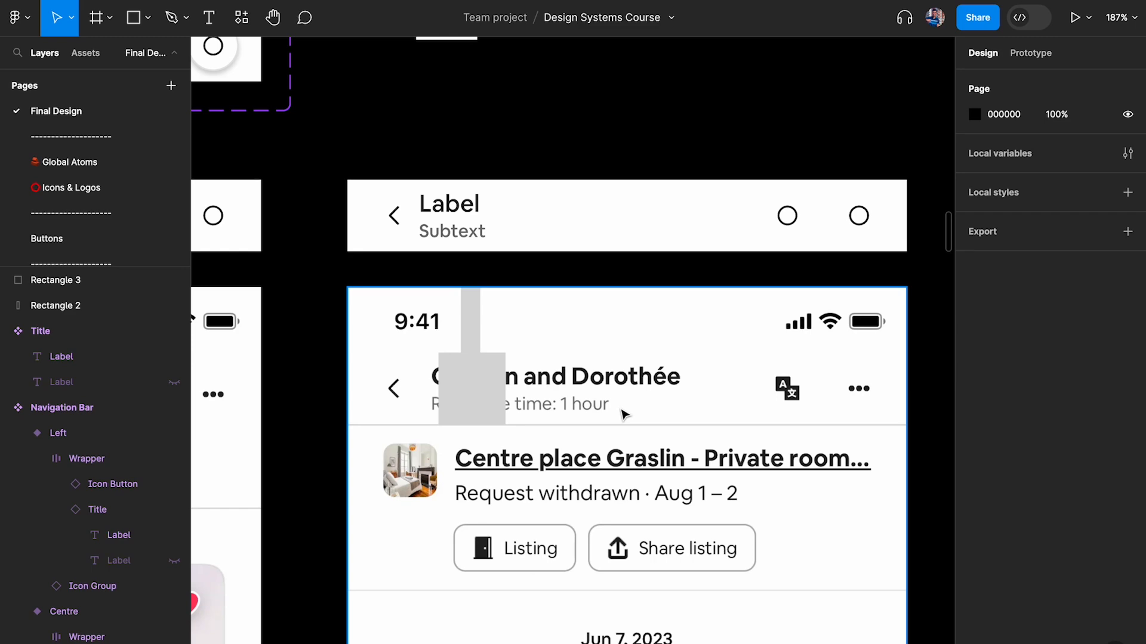
scroll(622, 413, down, 8)
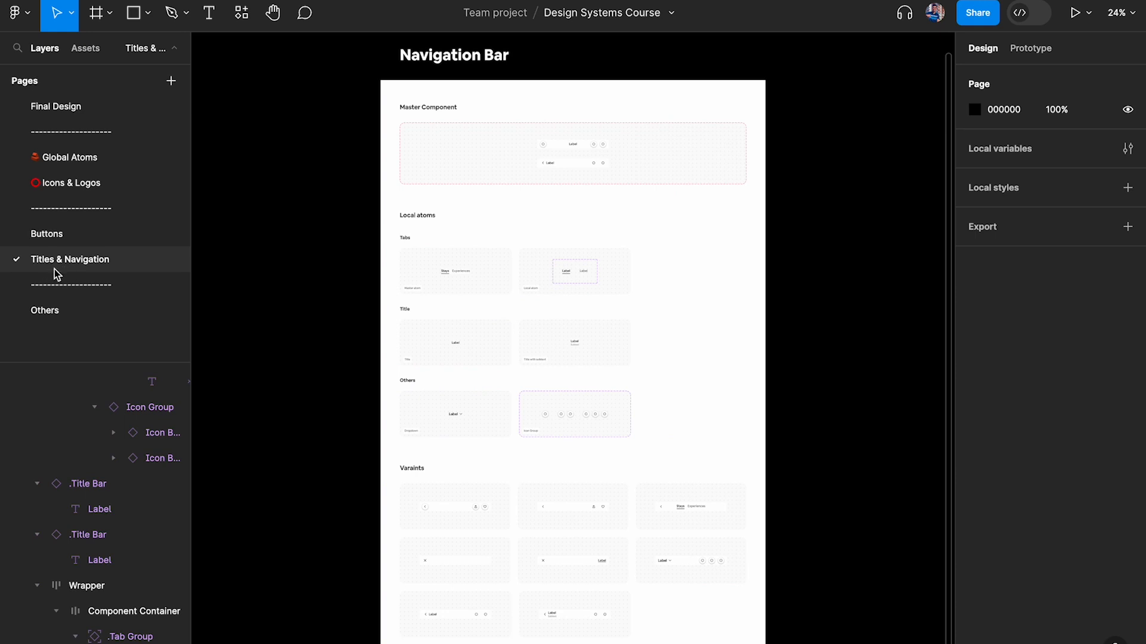
scroll(488, 230, up, 5)
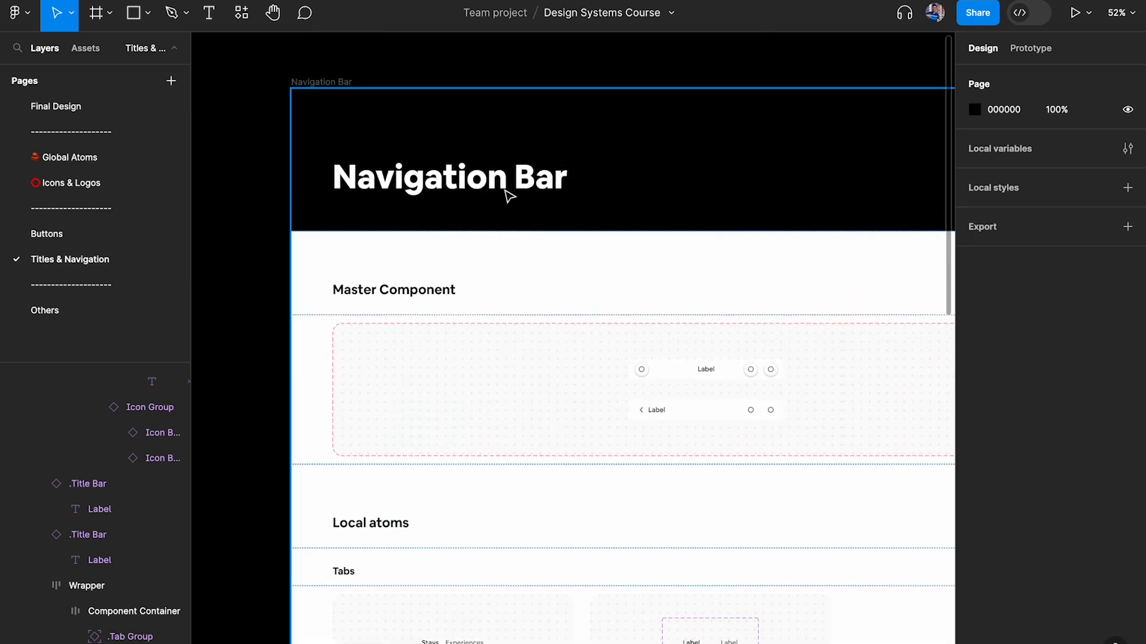
key(ctrl+backslash)
scroll(750, 409, up, 5)
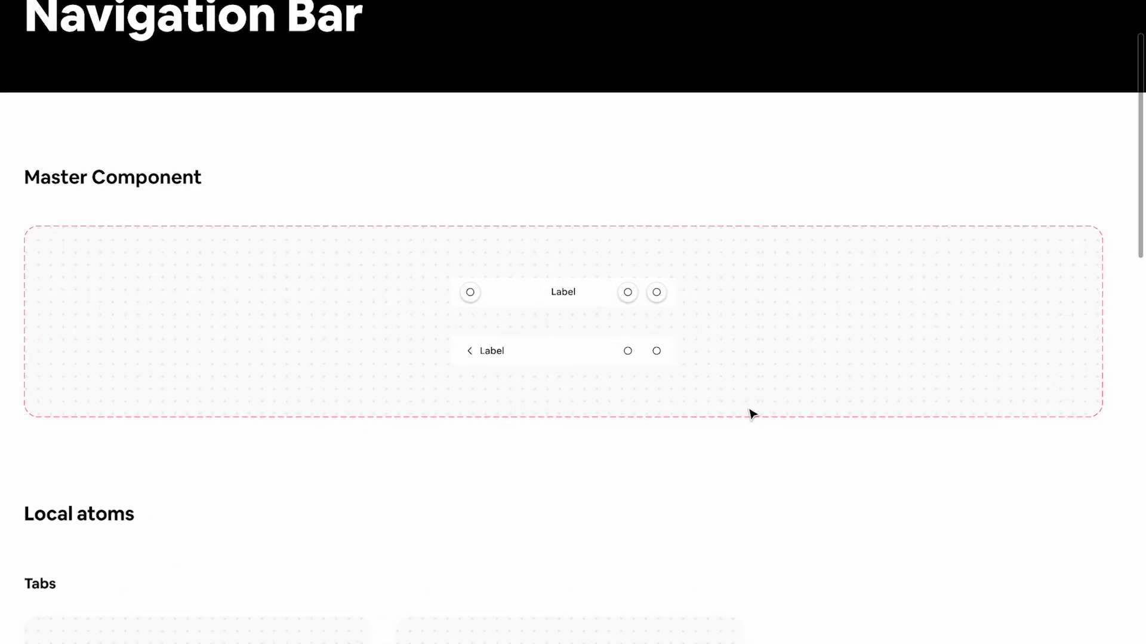
scroll(539, 322, up, 3)
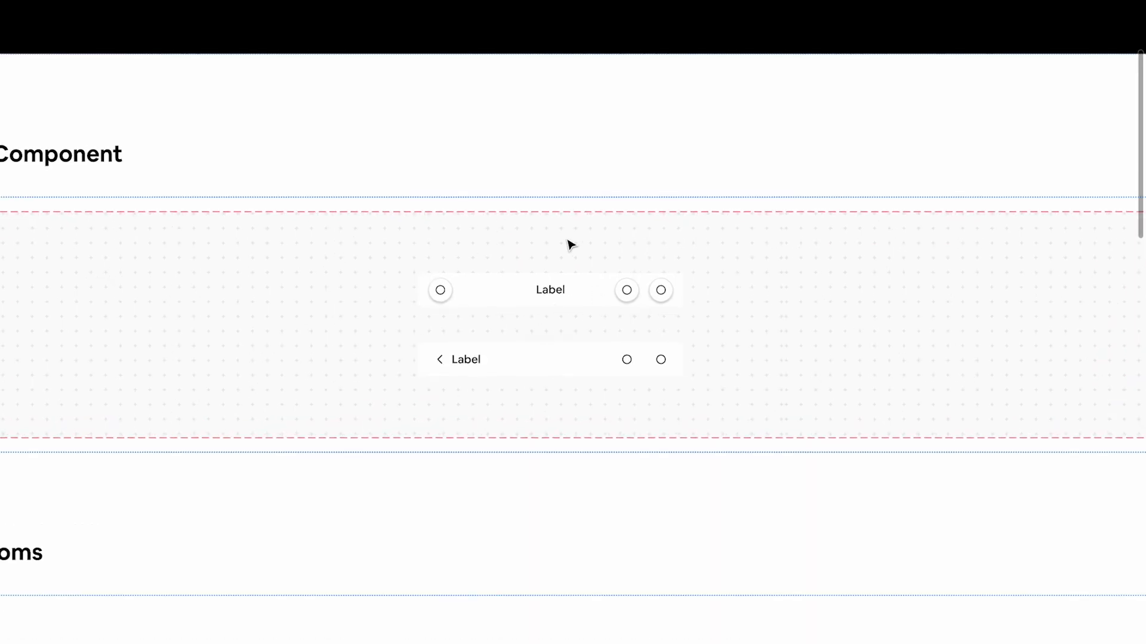
scroll(570, 245, down, 2)
click(537, 288)
click(497, 255)
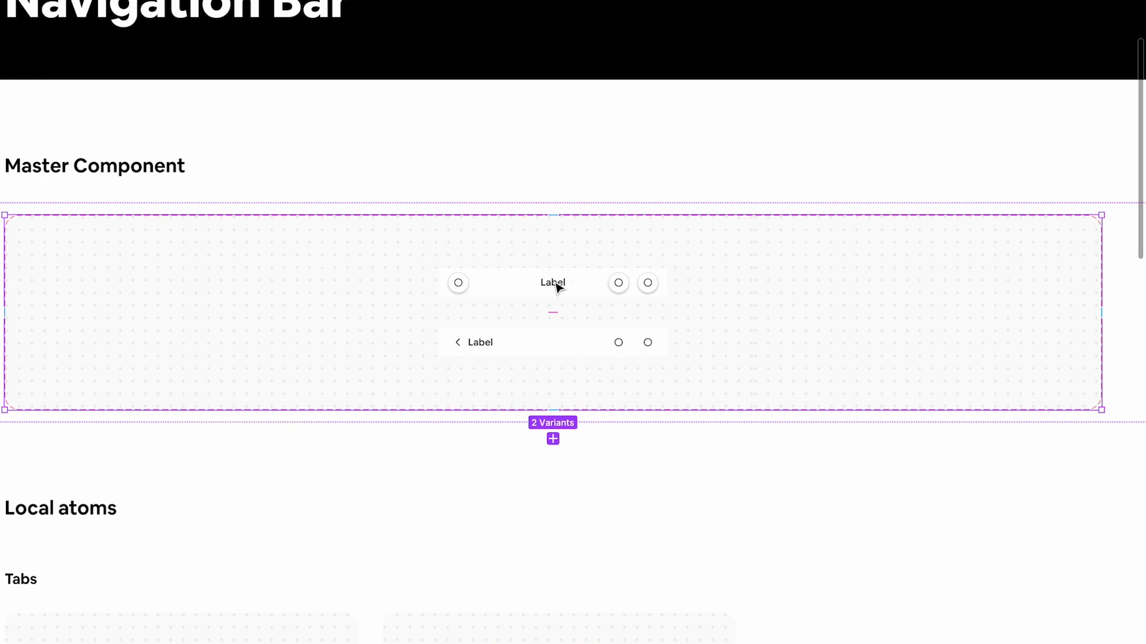
scroll(483, 355, down, 4)
scroll(483, 355, left, 2)
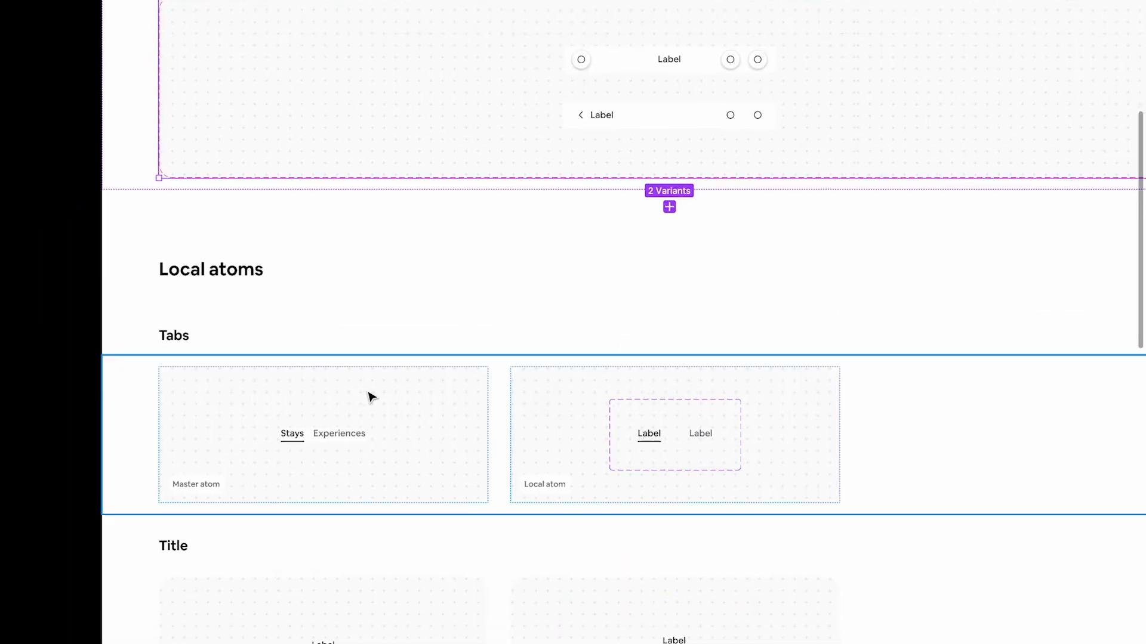
scroll(203, 289, up, 3)
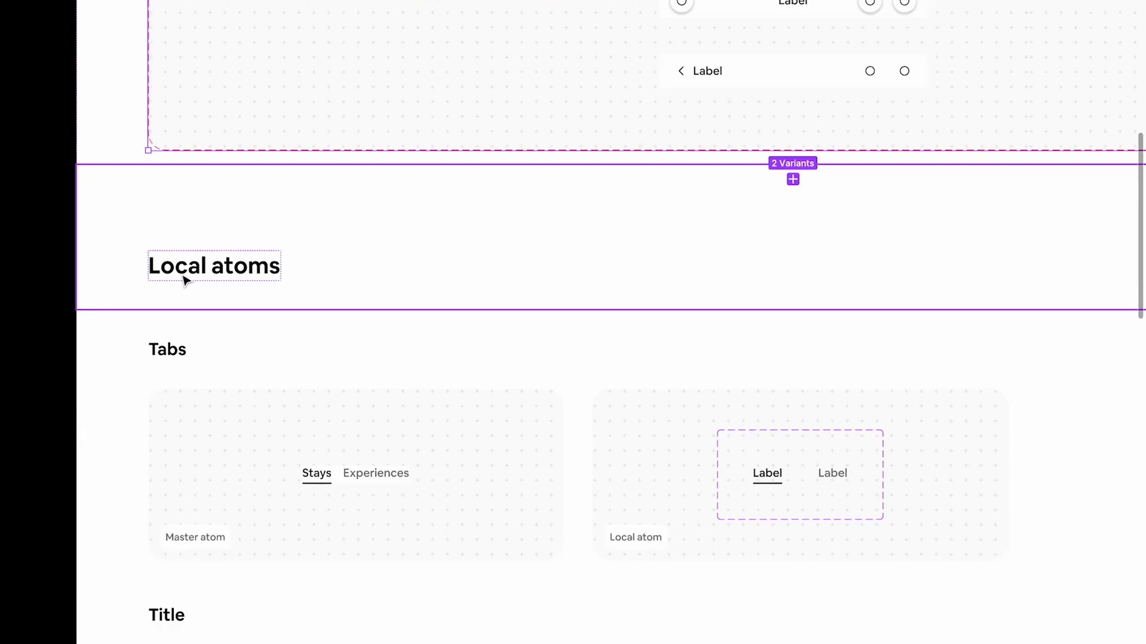
Step: Examine the Tabs examples in the Local atoms section, selecting the master tab group with Stays and Experiences
scroll(535, 164, up, 2)
scroll(597, 90, right, 2)
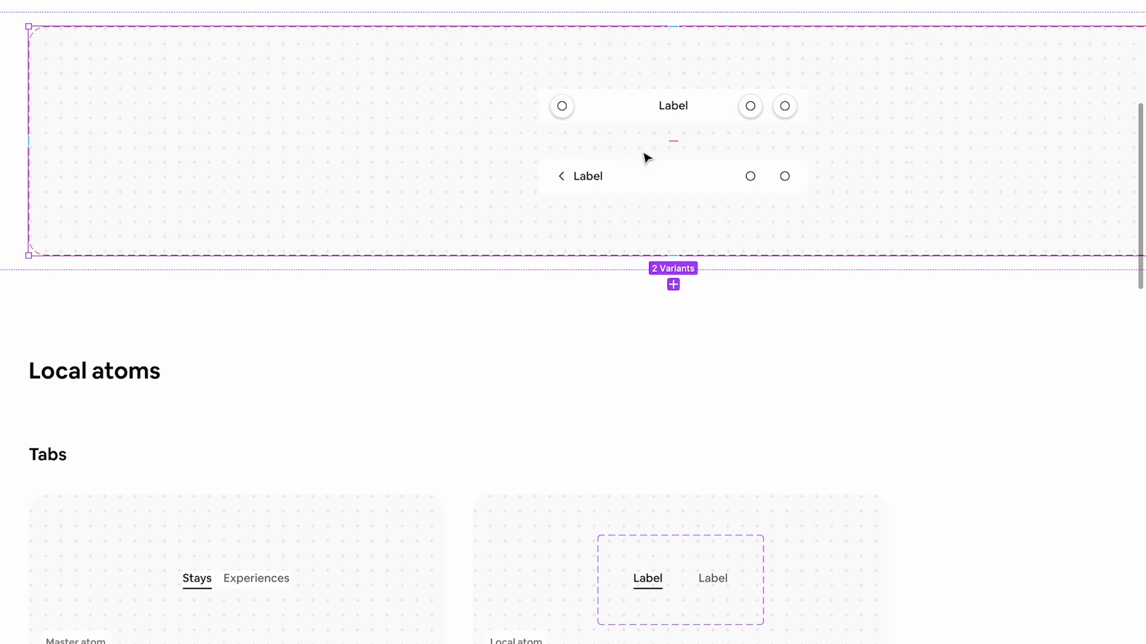
scroll(343, 372, down, 3)
scroll(343, 371, left, 1)
scroll(345, 371, up, 2)
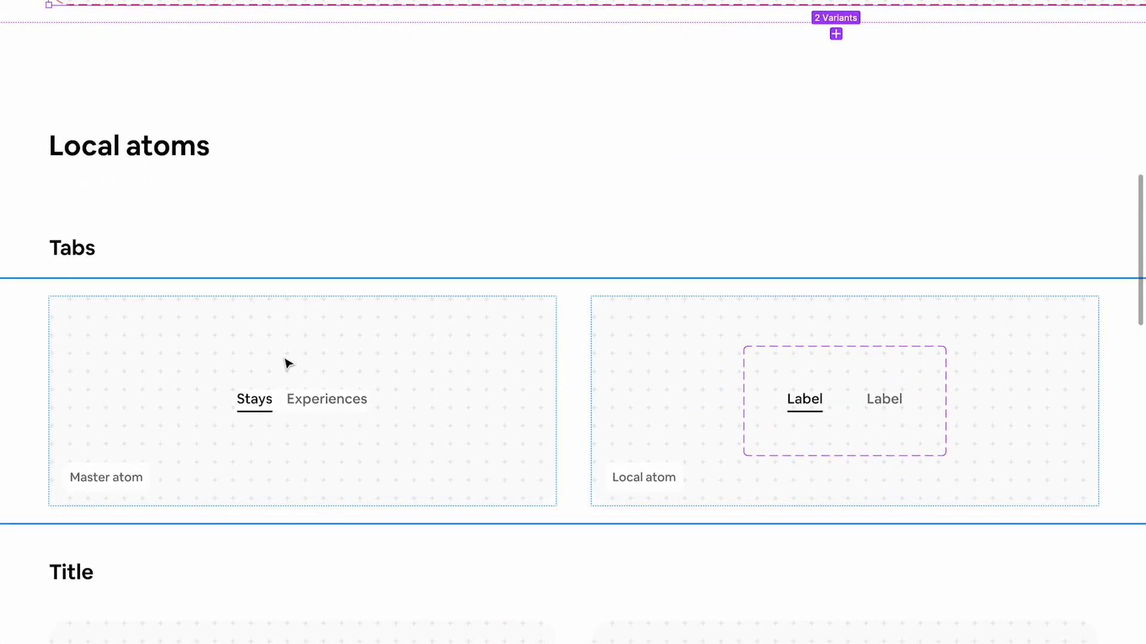
click(268, 409)
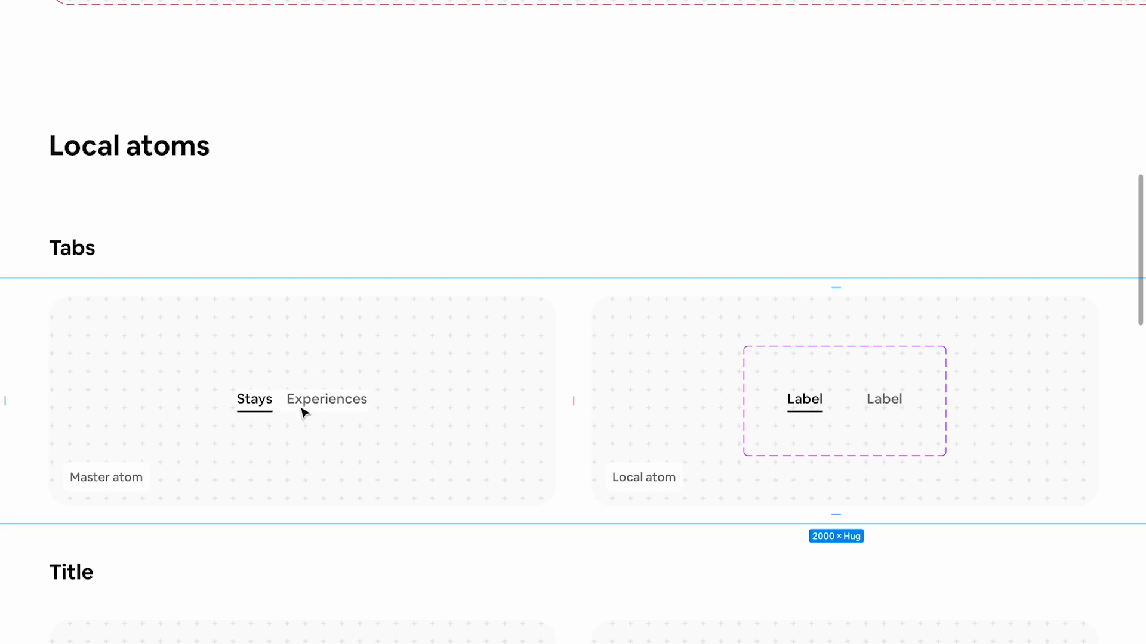
click(321, 408)
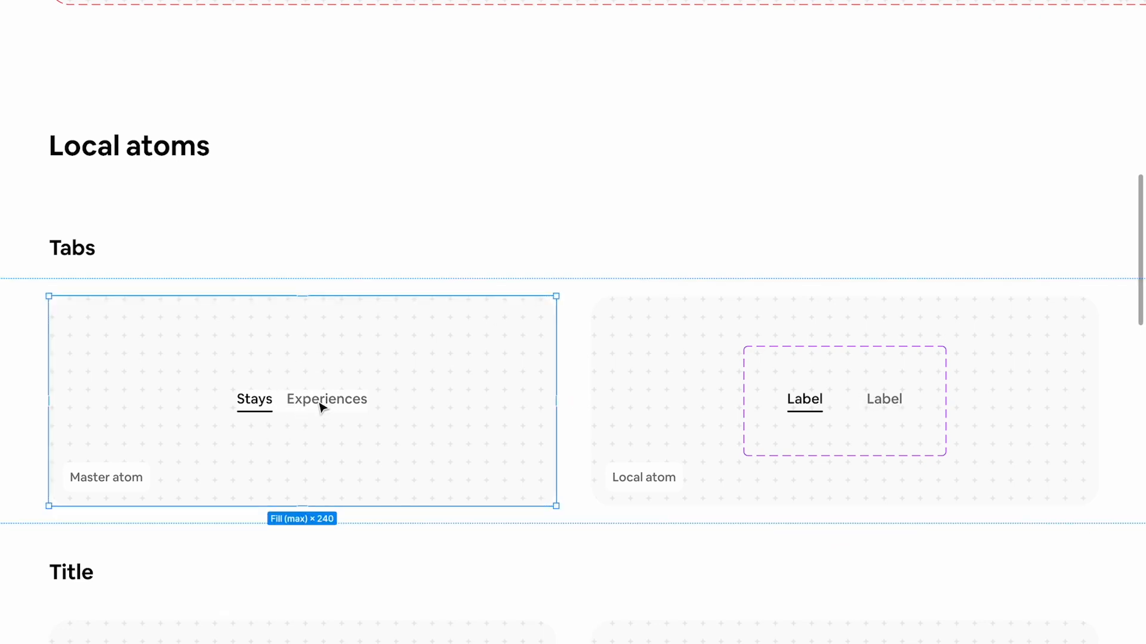
click(301, 408)
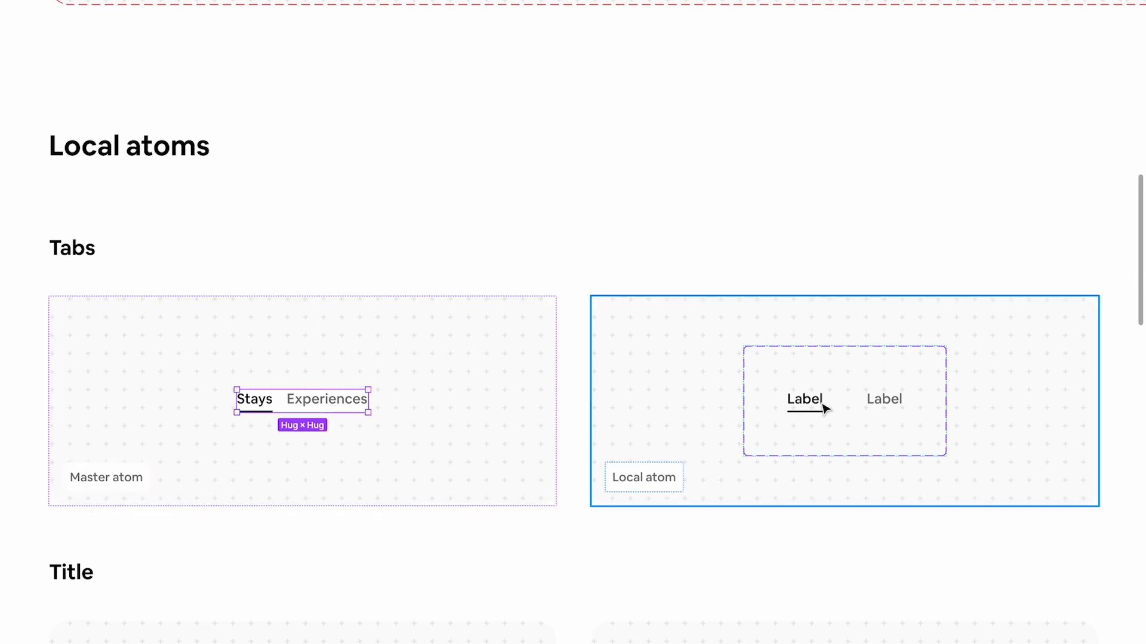
Step: Examine the Title and Title with subtext atoms, plus the Dropdown and Icon Group atoms under Others
scroll(328, 394, down, 6)
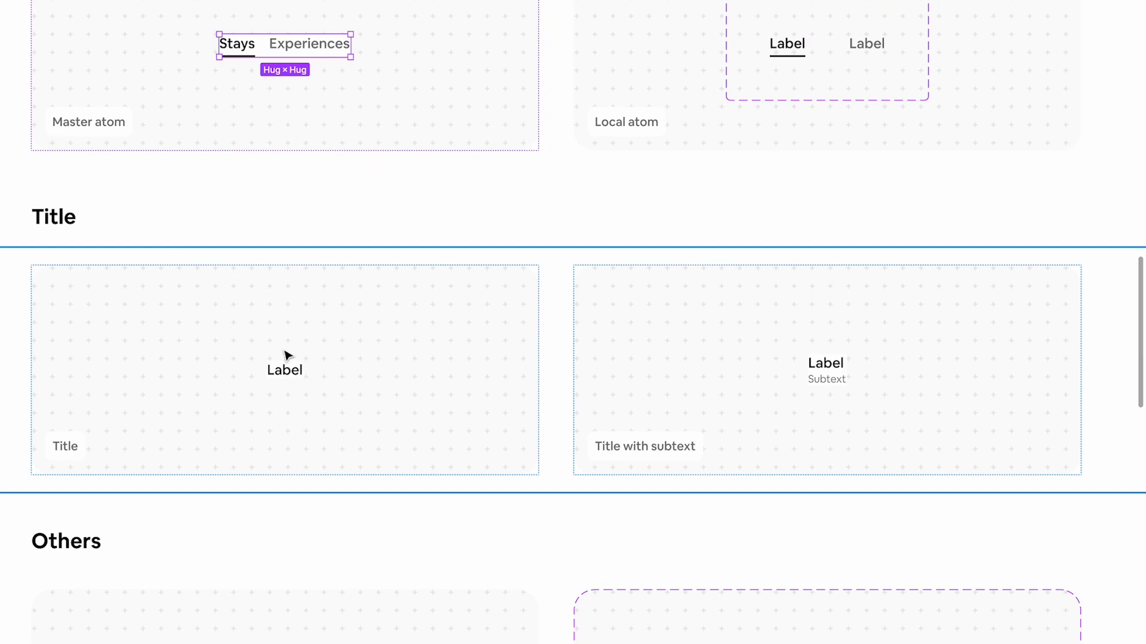
click(288, 372)
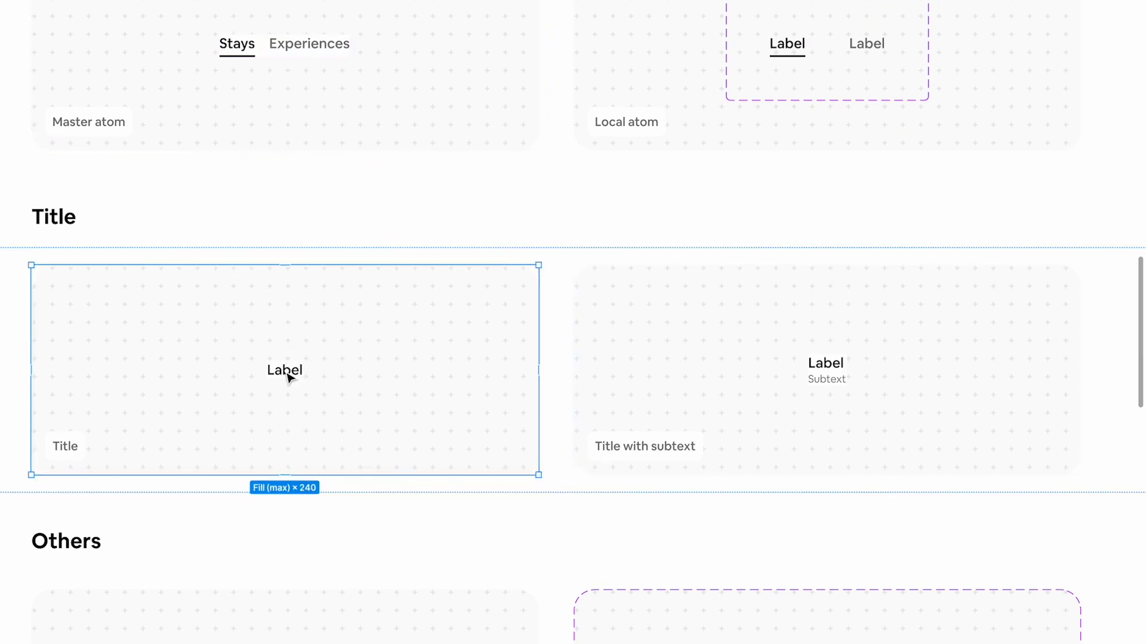
click(729, 388)
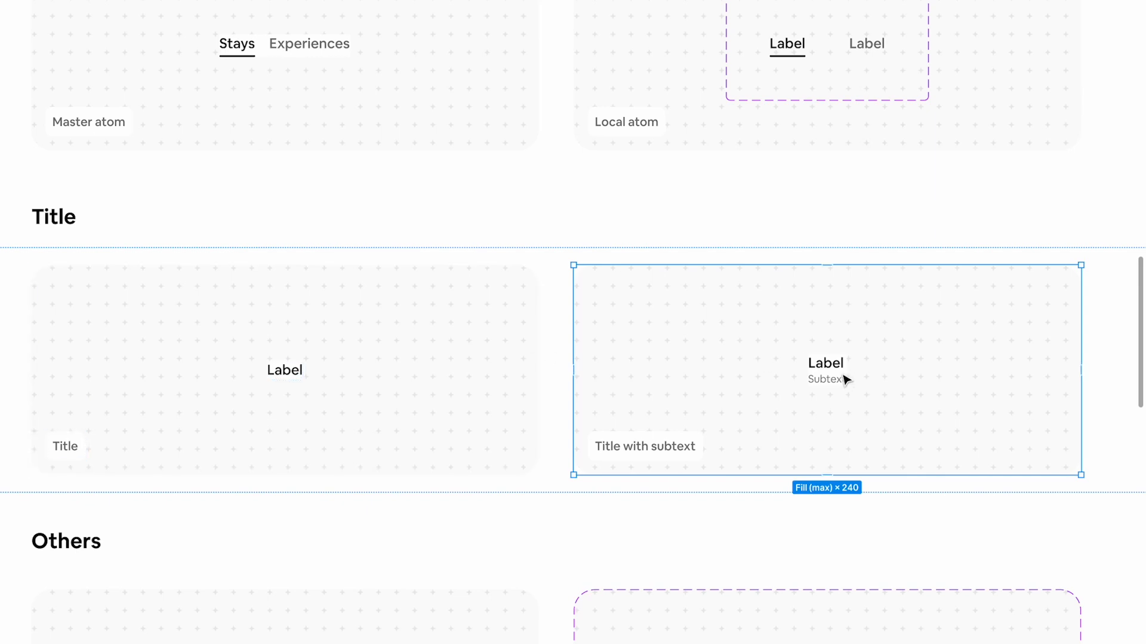
scroll(386, 420, down, 5)
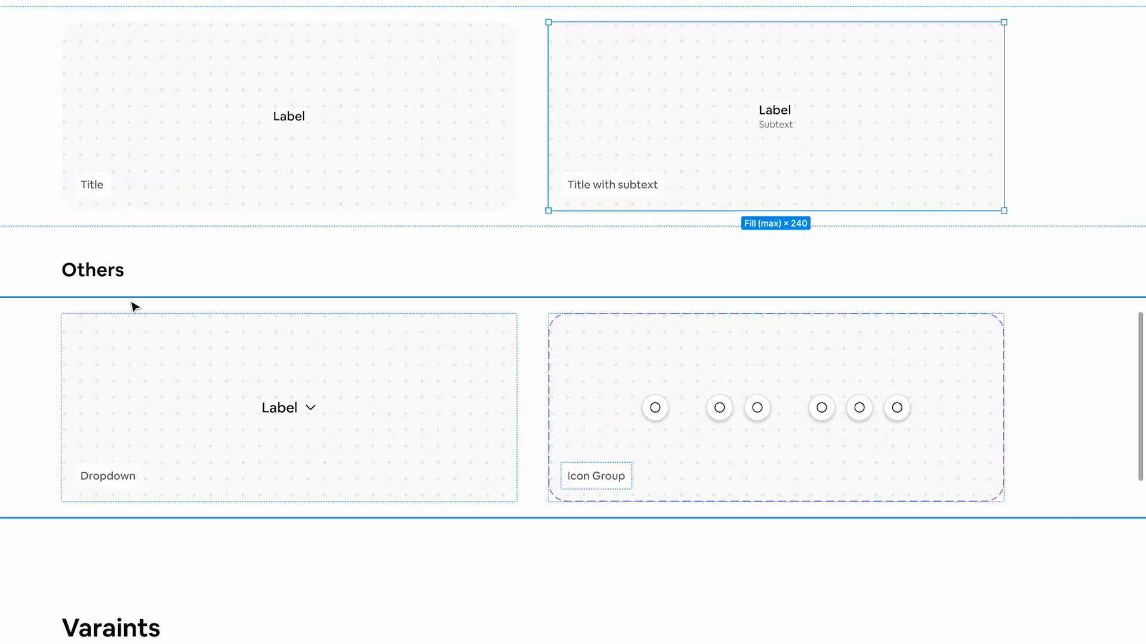
scroll(263, 423, up, 2)
scroll(315, 411, right, 3)
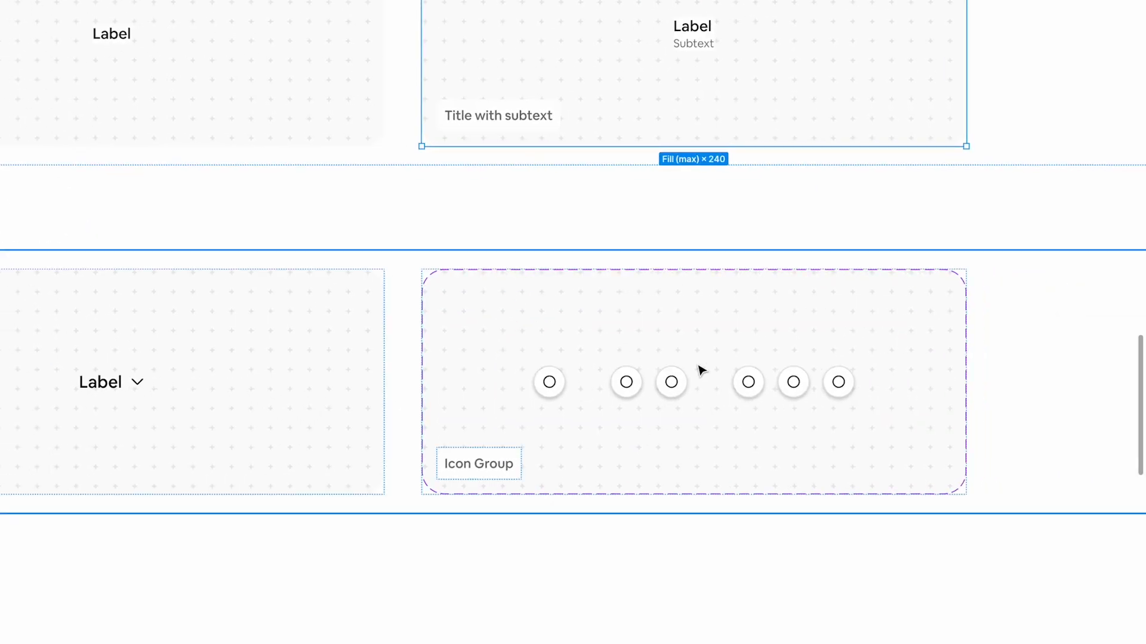
scroll(701, 370, down, 5)
scroll(698, 371, down, 5)
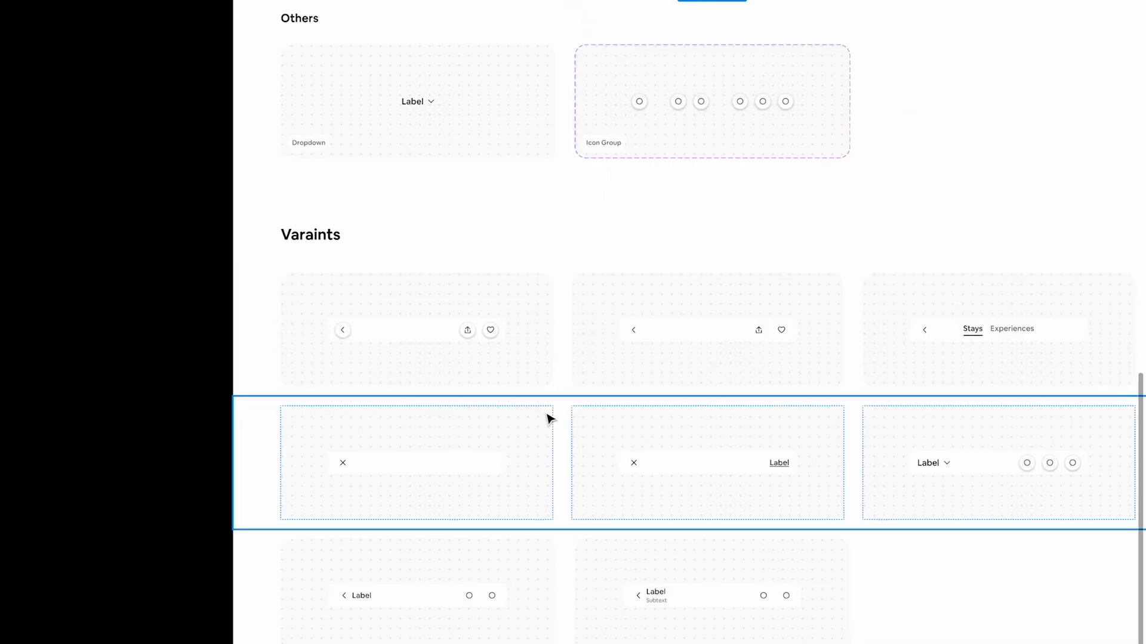
Step: Correct the misspelled heading above the navigation bar examples to "Variants"
scroll(548, 417, up, 2)
scroll(549, 417, down, 2)
double_click(242, 124)
key(BackSpace)
key(Right)
text(a)
click(141, 266)
Step: Examine all the navigation bar examples in the Variants section and clear the selection on its first row
scroll(358, 266, right, 2)
scroll(358, 266, down, 2)
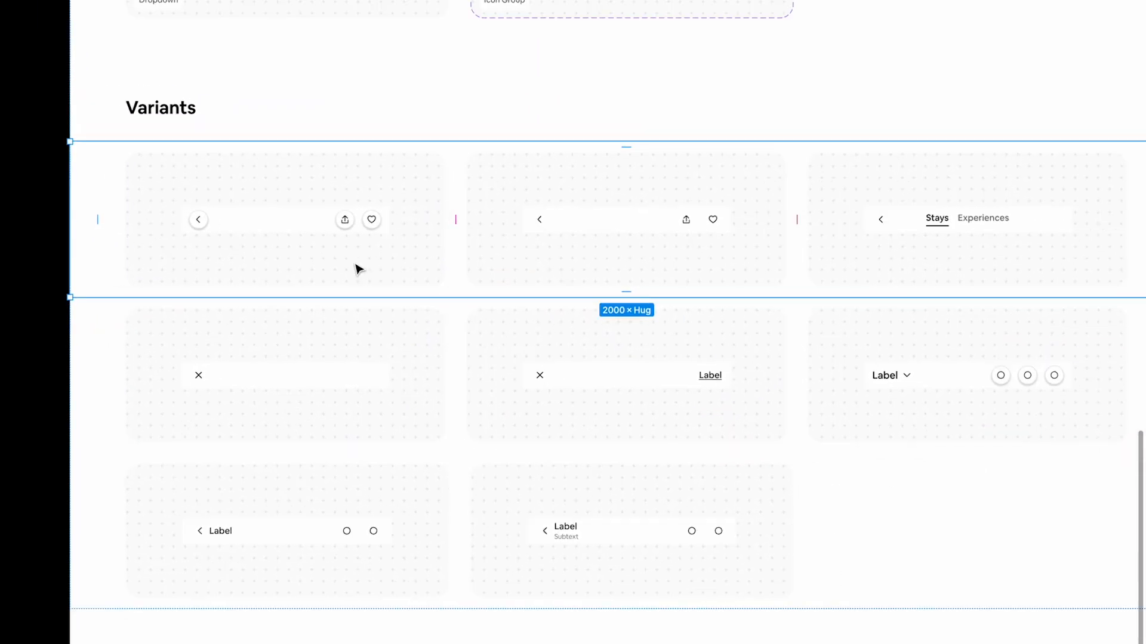
scroll(365, 279, up, 1)
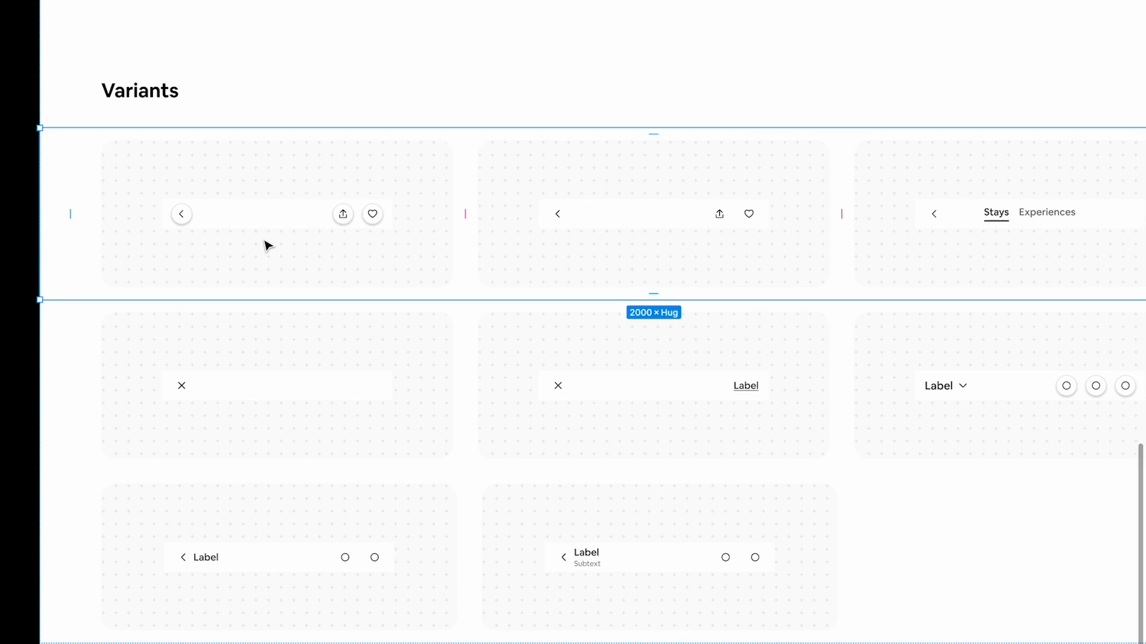
scroll(240, 237, up, 1)
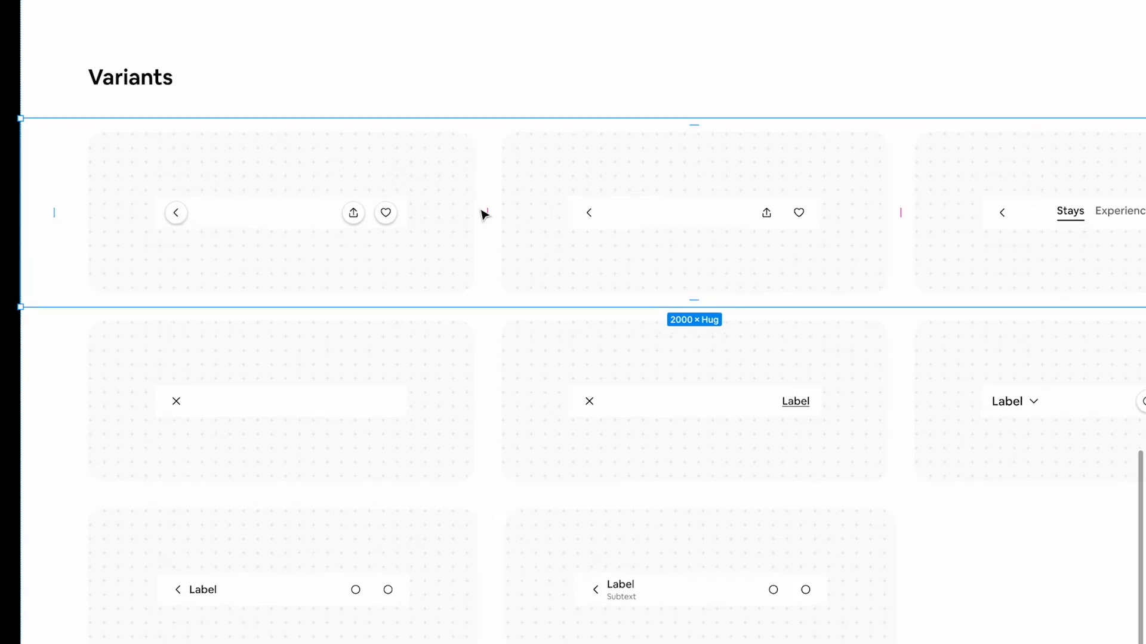
scroll(614, 207, right, 2)
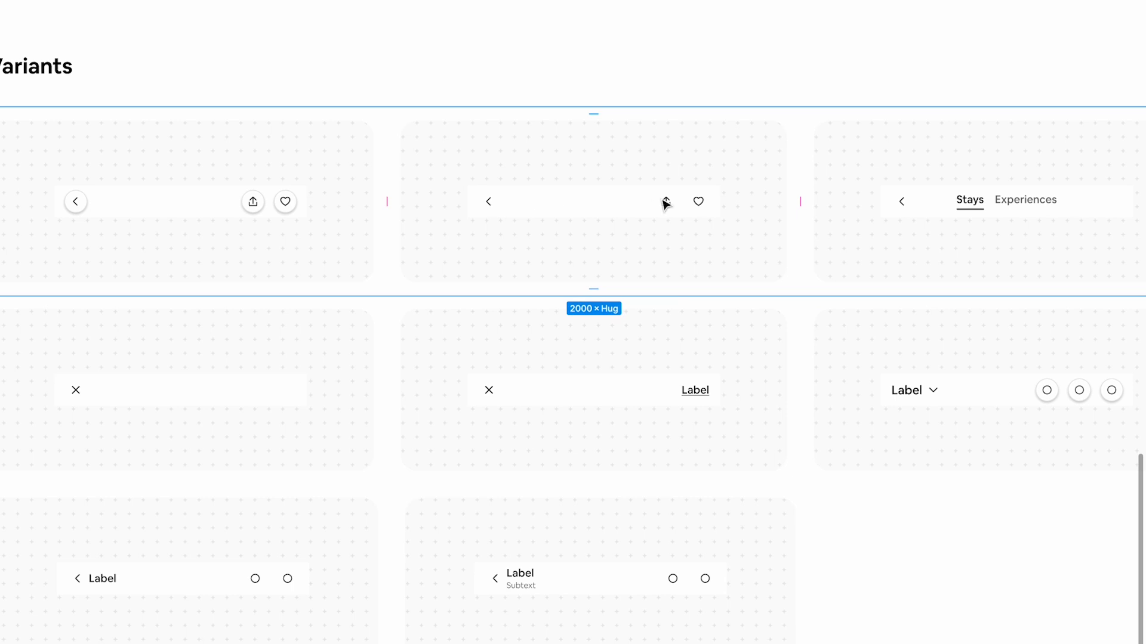
scroll(926, 217, right, 2)
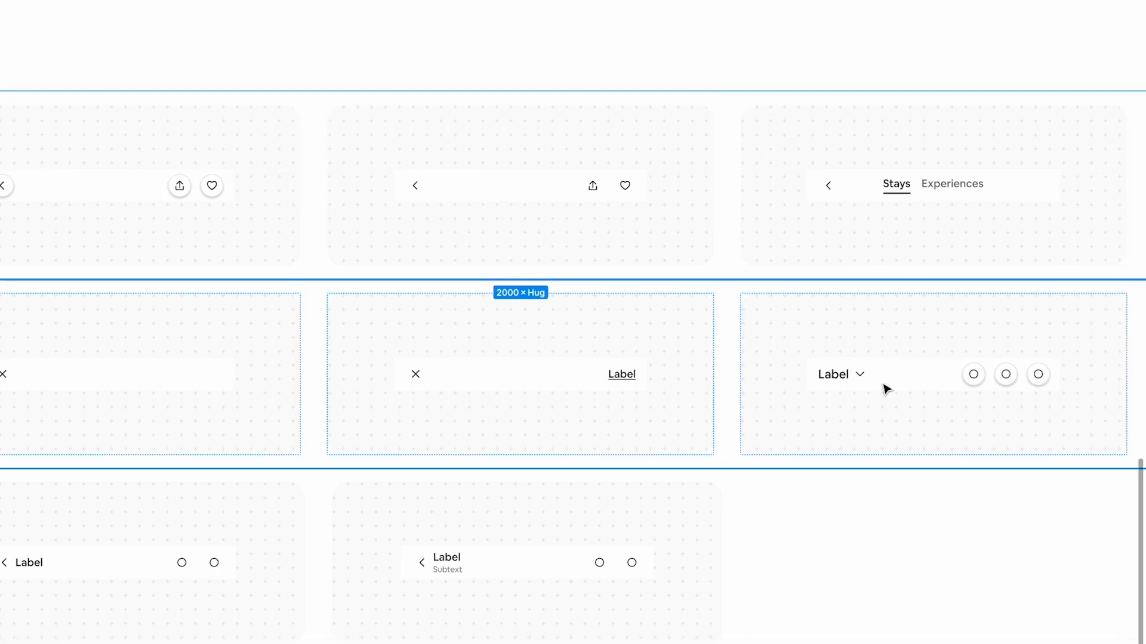
scroll(851, 382, left, 3)
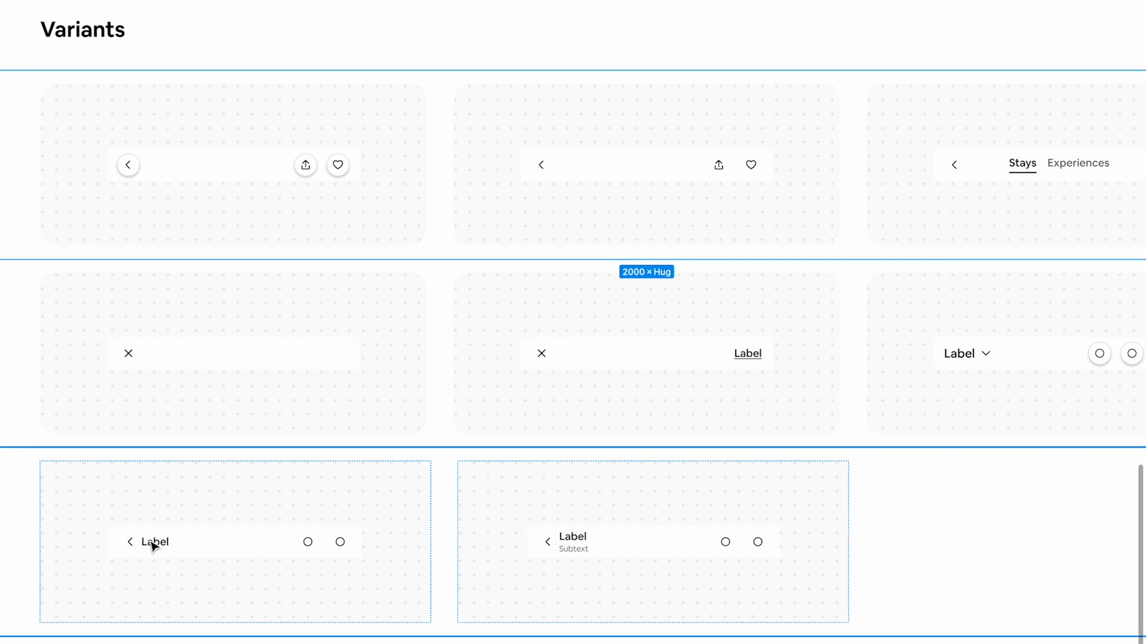
scroll(151, 544, down, 5)
scroll(150, 544, left, 2)
scroll(248, 497, up, 2)
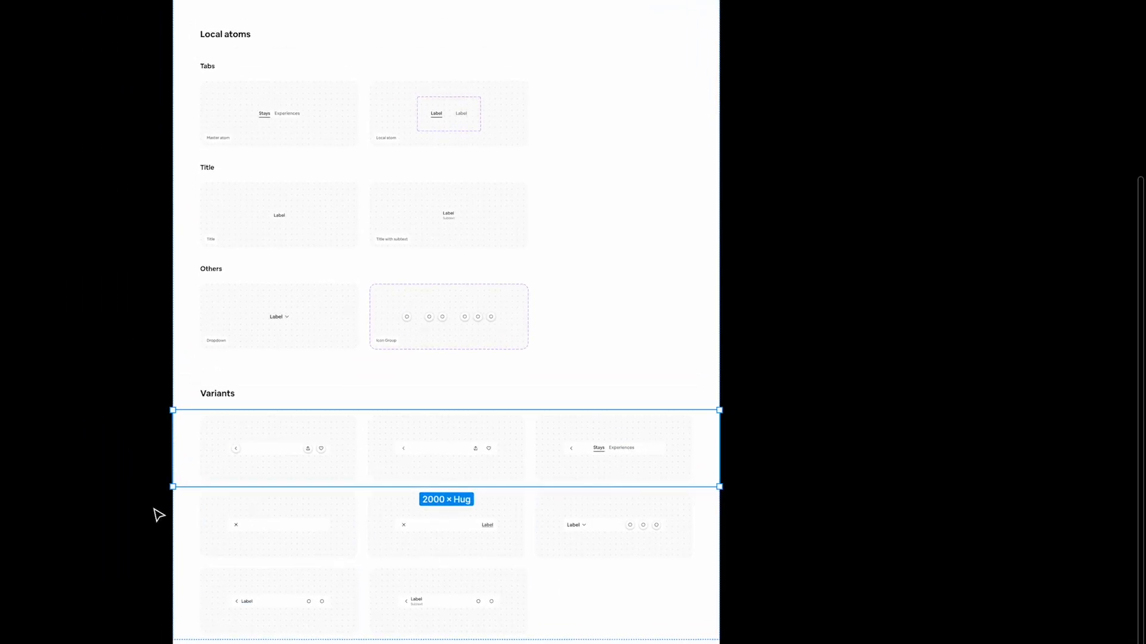
scroll(159, 515, up, 3)
scroll(158, 515, left, 1)
click(154, 477)
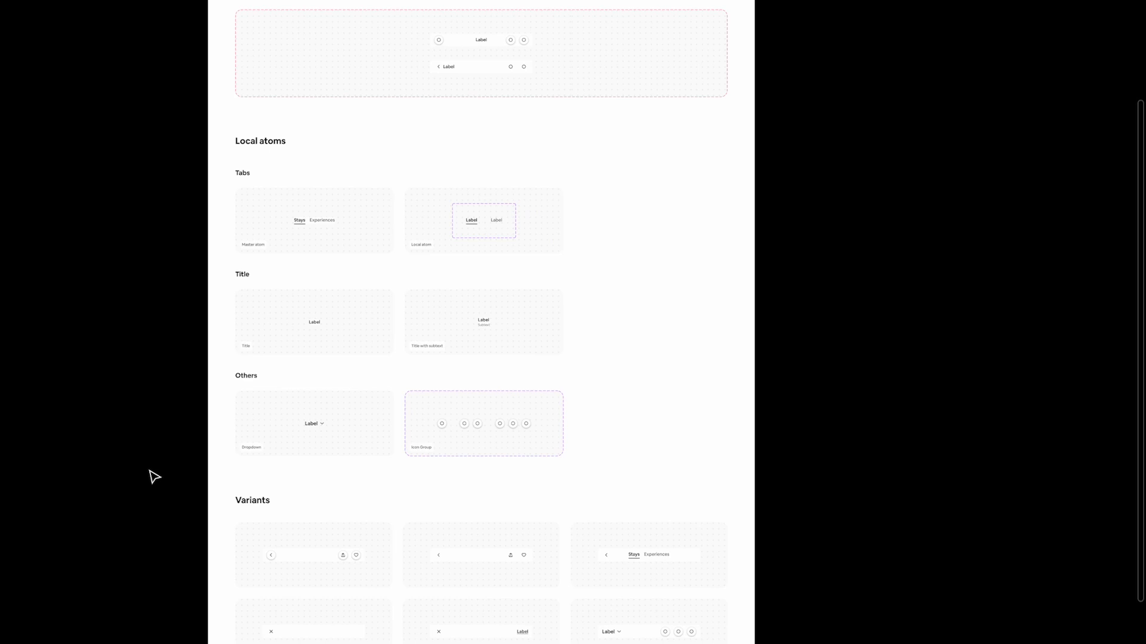
click(228, 481)
scroll(229, 484, down, 2)
scroll(230, 483, right, 1)
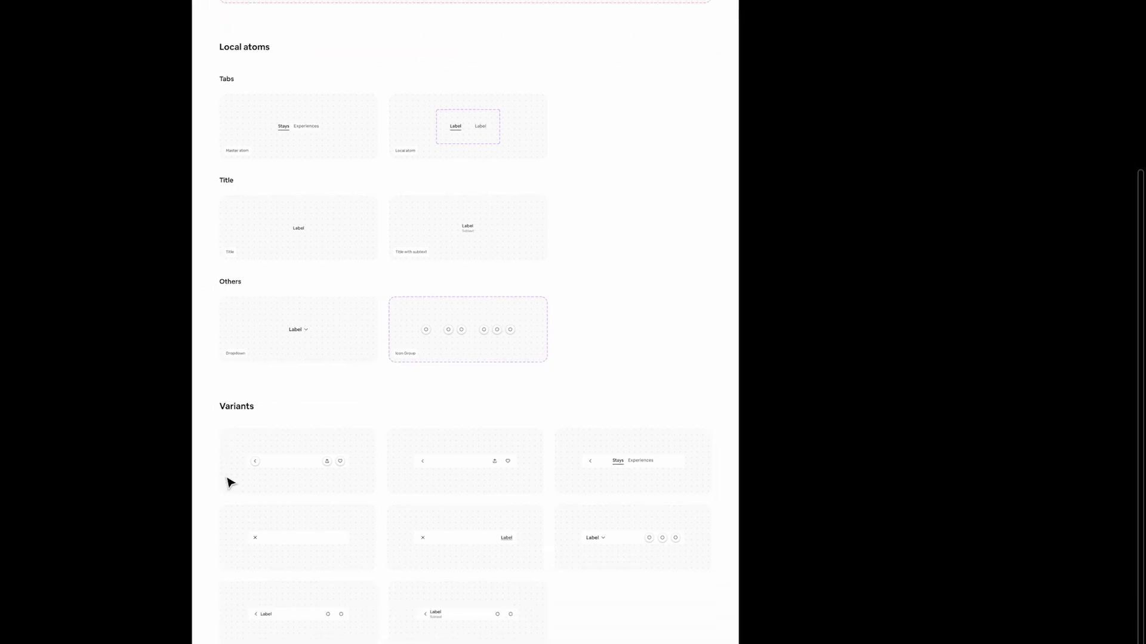
Step: Bring back the hidden interface and set the documentation page's background colour to 1C1C1E
scroll(228, 479, down, 1)
scroll(227, 479, up, 6)
scroll(227, 479, up, 2)
scroll(227, 479, up, 1)
key(ctrl+backslash)
click(988, 111)
text(1c1ce)
key(Return)
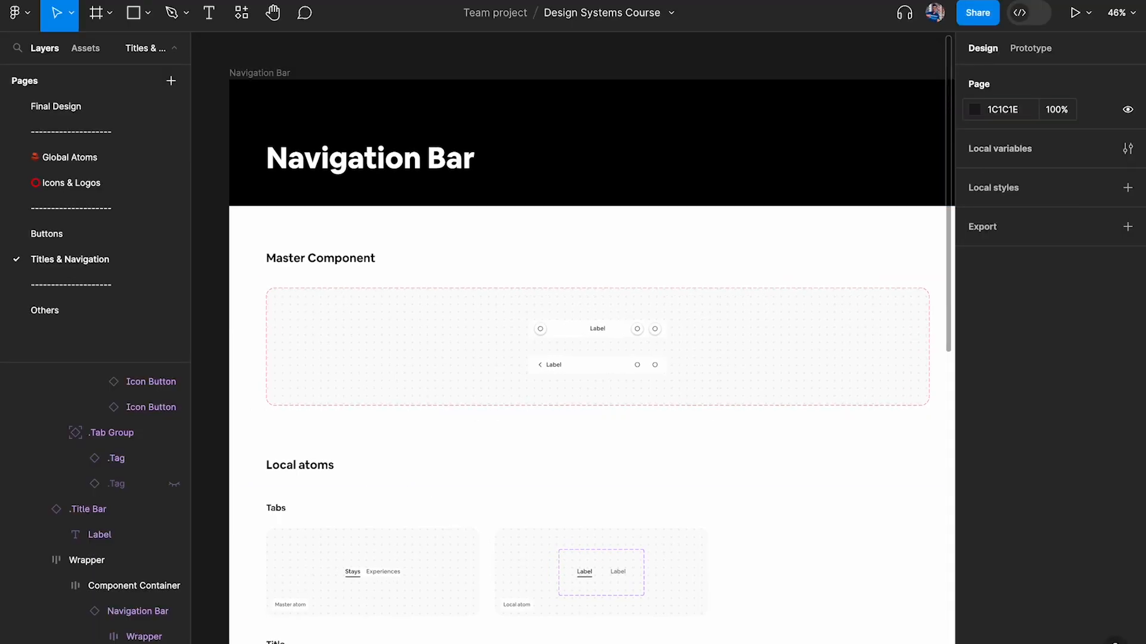
Step: Open the Final Design page and compare the navigation bar instances with the headers of the Airbnb screens
click(143, 108)
scroll(465, 315, down, 5)
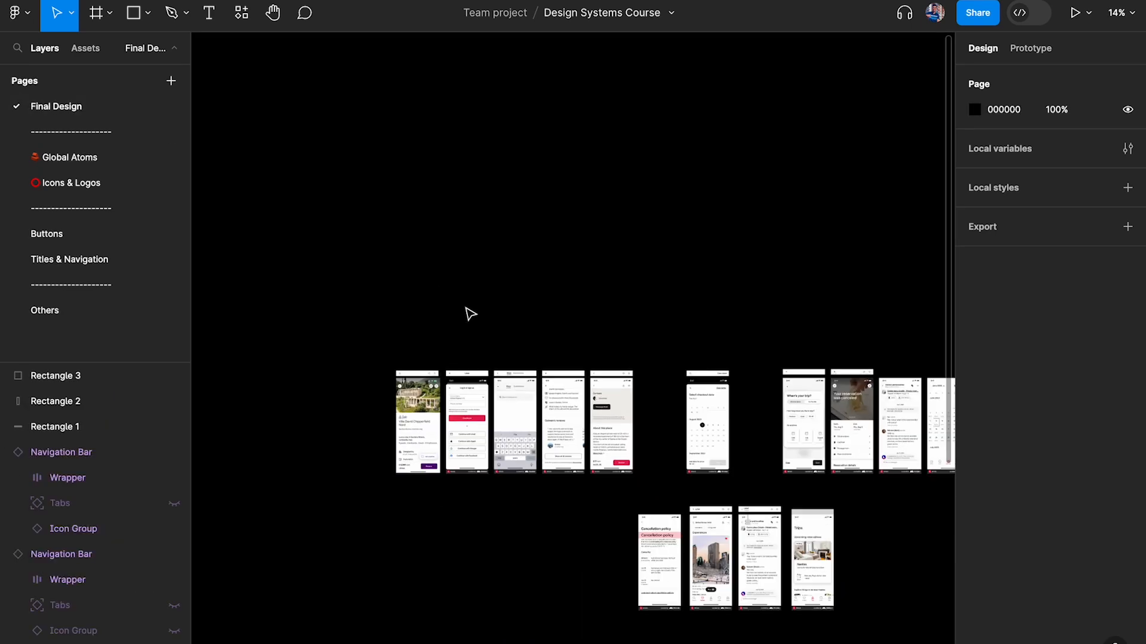
scroll(552, 499, up, 8)
scroll(657, 388, right, 3)
scroll(752, 280, up, 4)
scroll(749, 275, down, 5)
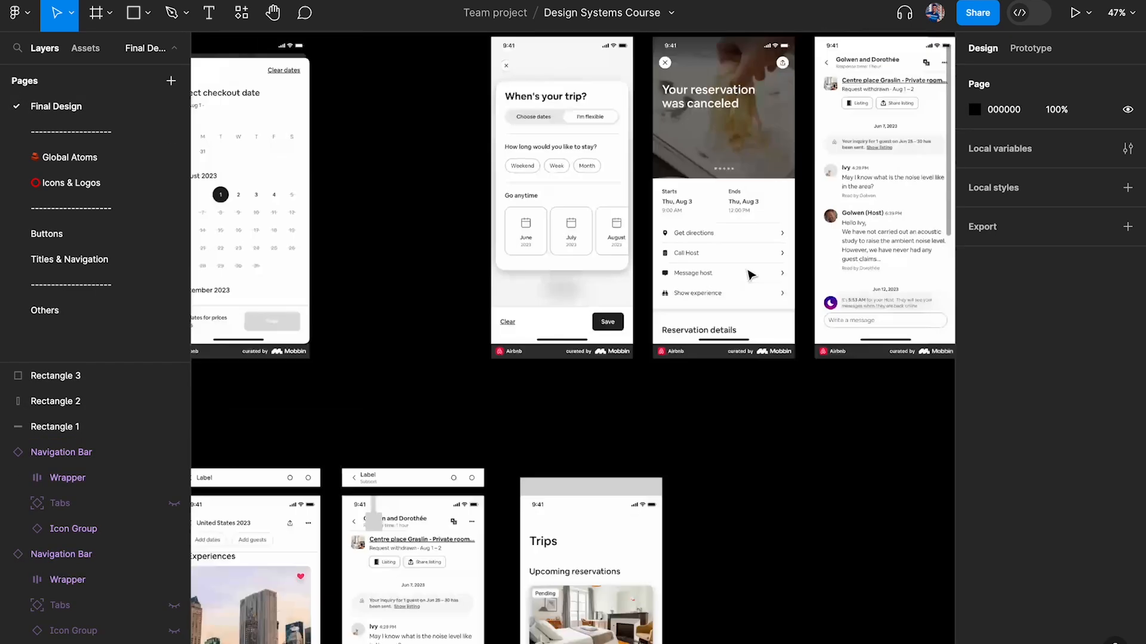
scroll(735, 339, up, 5)
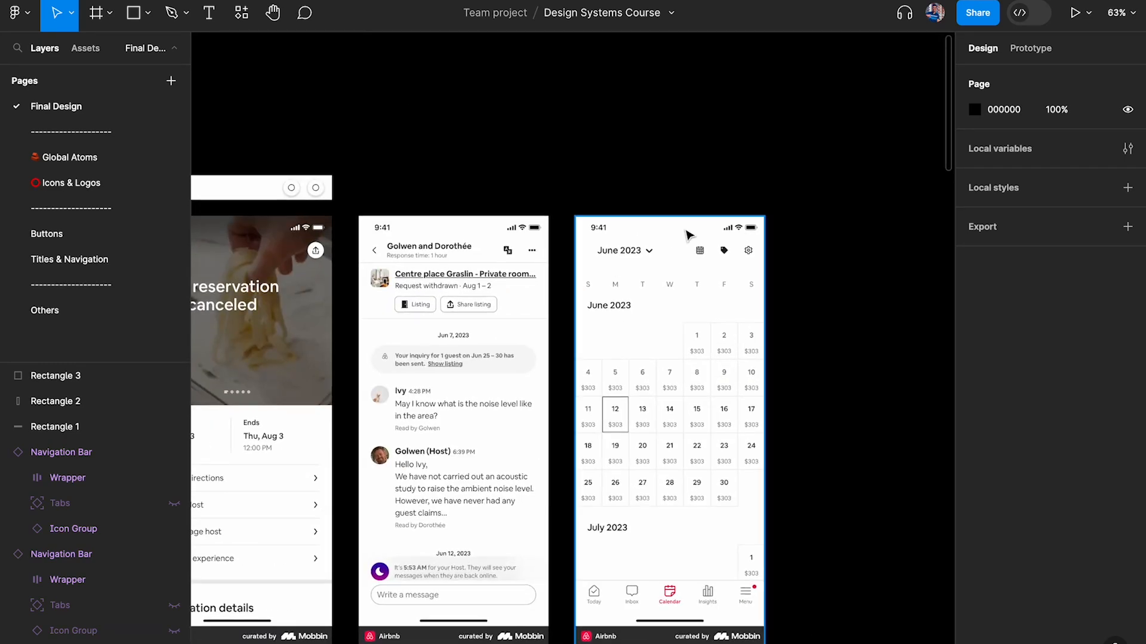
scroll(583, 322, left, 8)
scroll(586, 323, down, 3)
scroll(587, 323, left, 10)
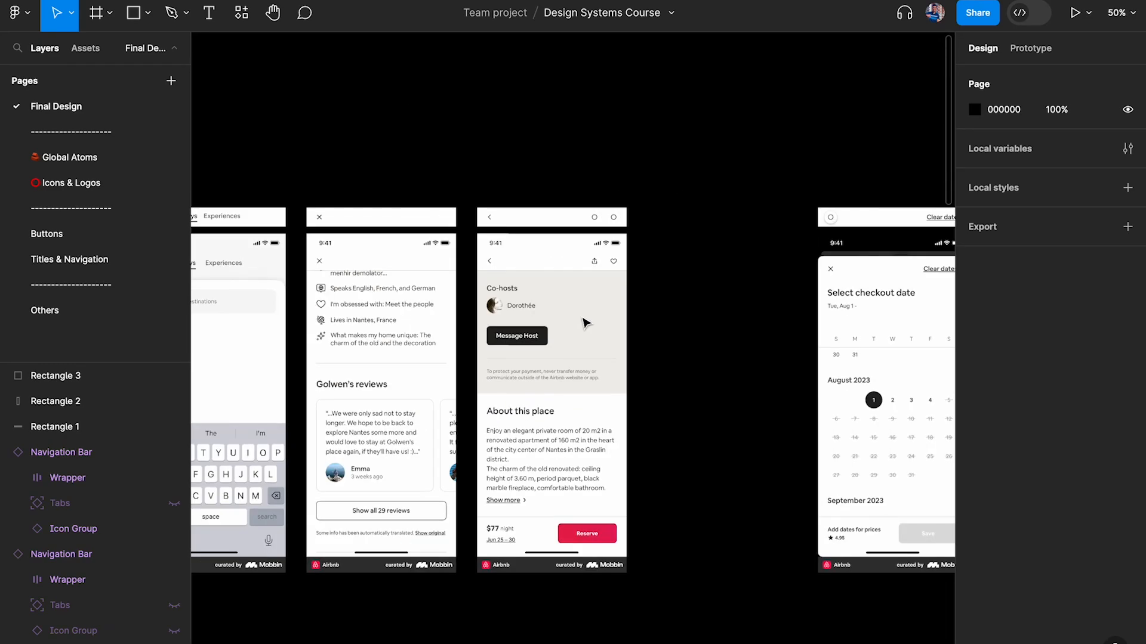